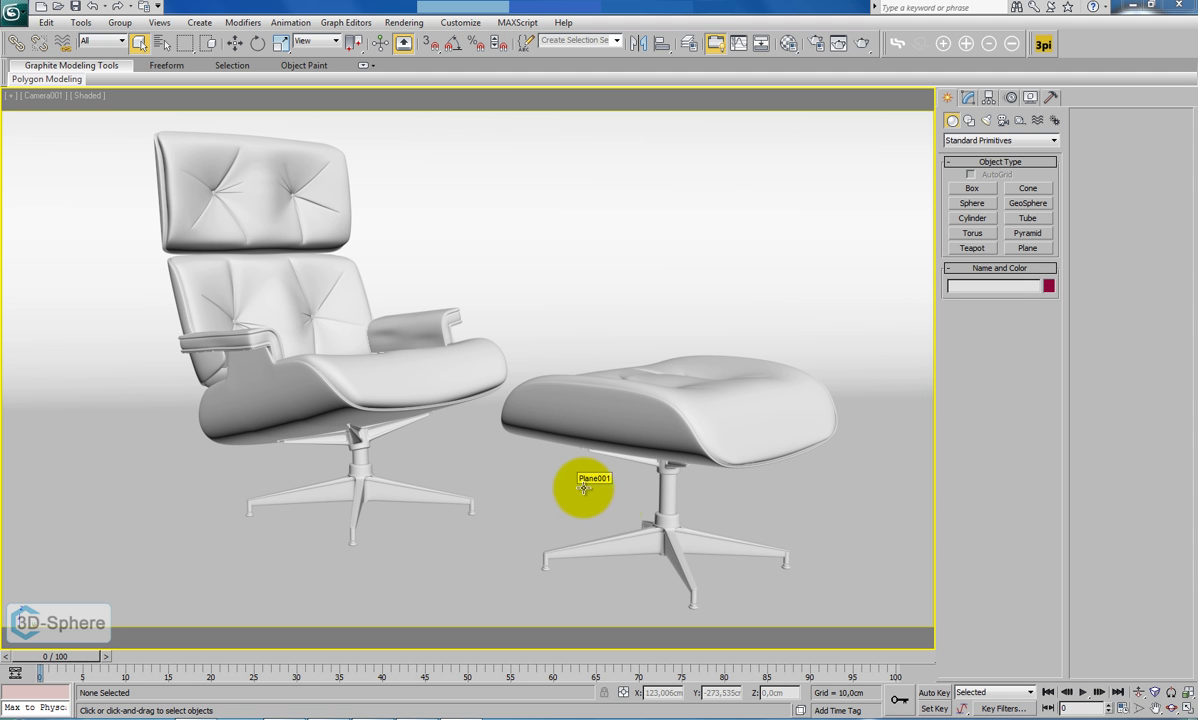
Load the Metal Chrome Matte material from the 3d_sphere.mat library into the first sample slot of the second row.
{"action": "left_click", "coordinate": [355, 522]}
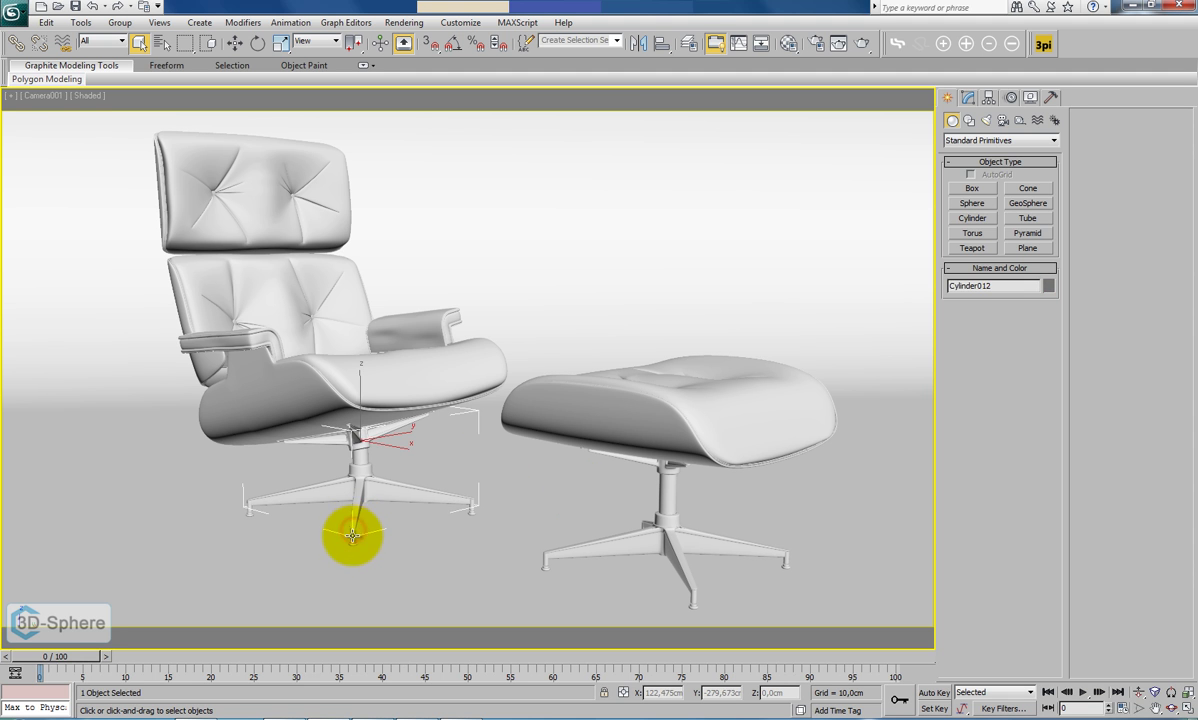
{"action": "left_click", "coordinate": [352, 541]}
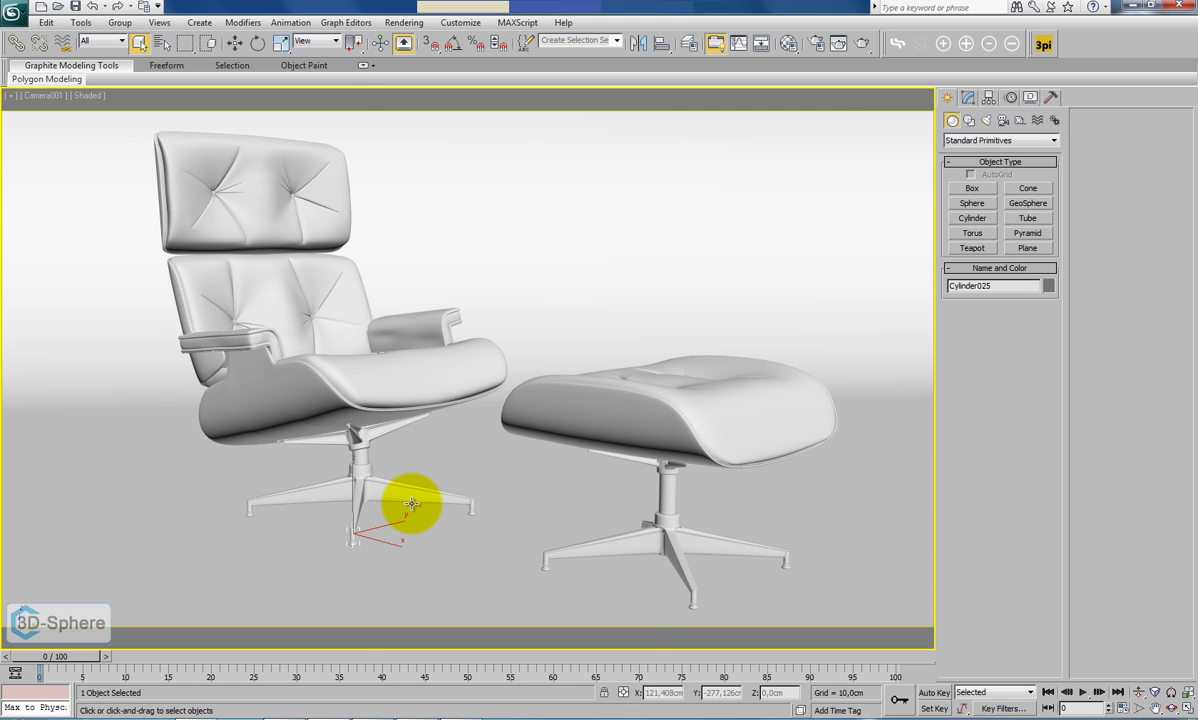
{"action": "key", "text": "m"}
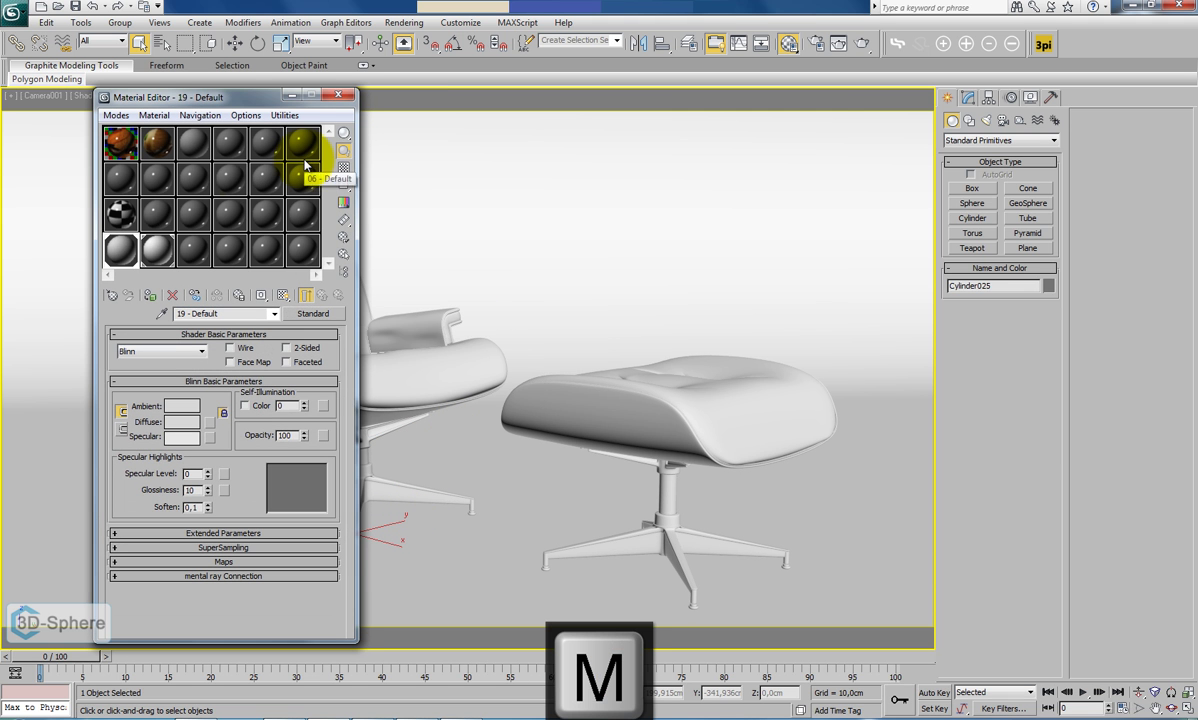
{"action": "left_click", "coordinate": [121, 177]}
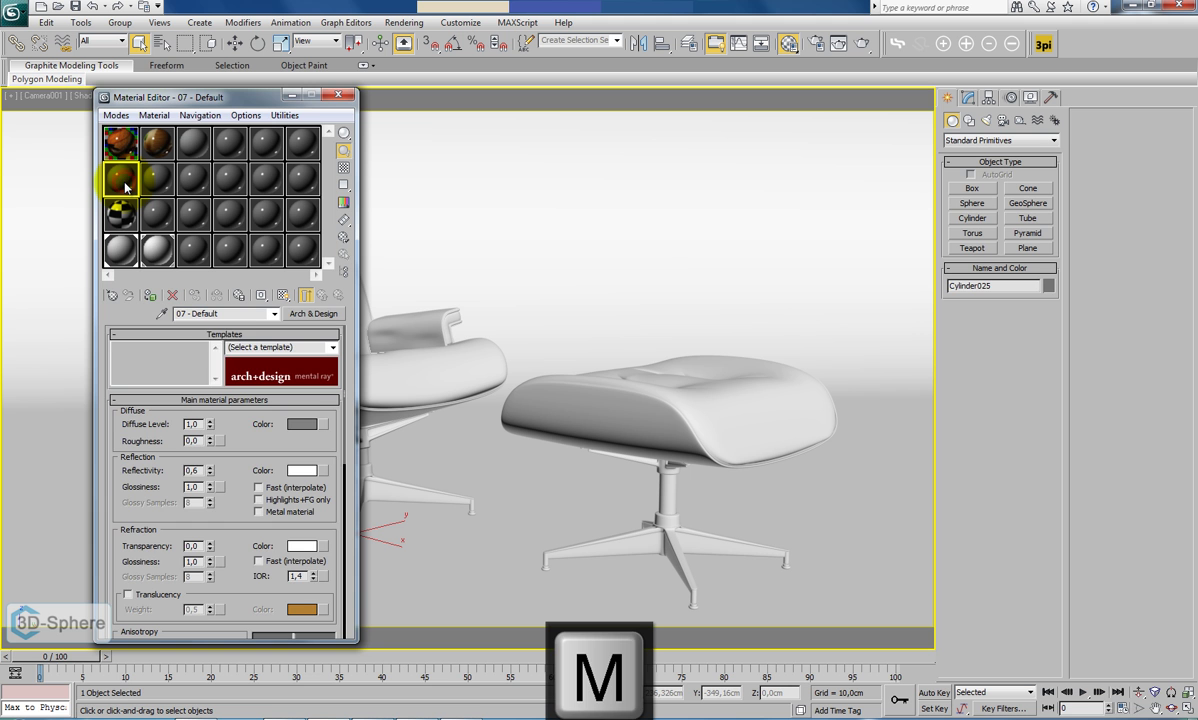
{"action": "left_click", "coordinate": [112, 295]}
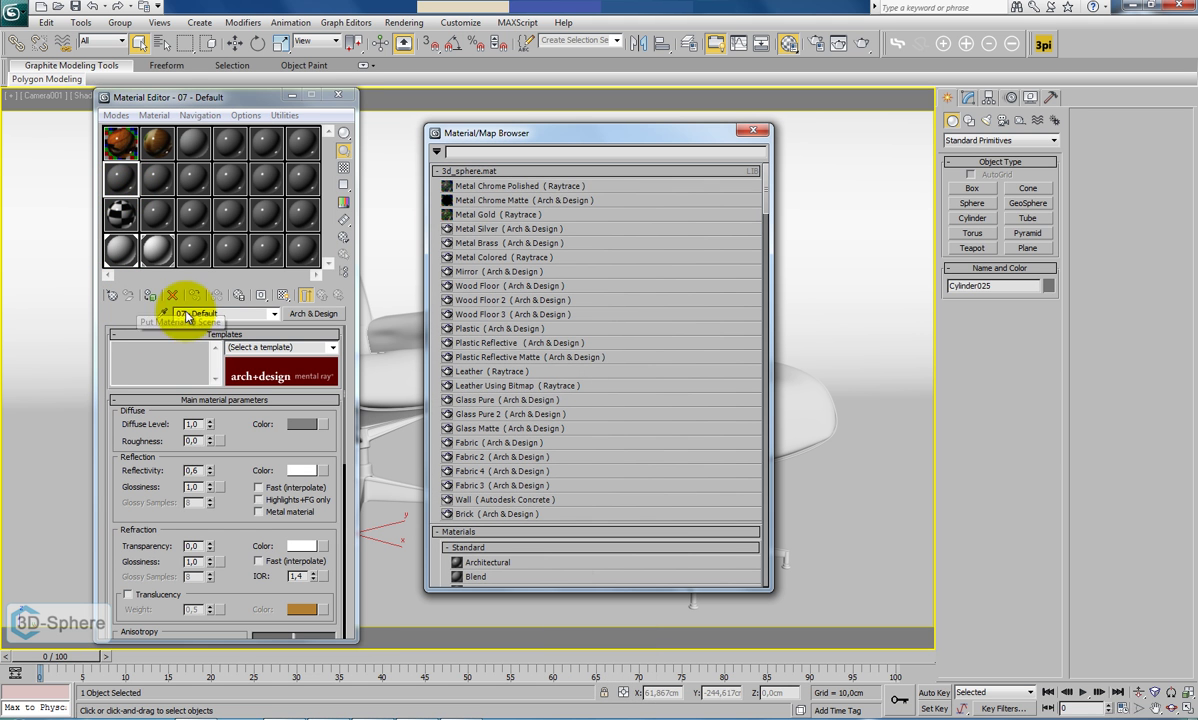
{"action": "double_click", "coordinate": [500, 200]}
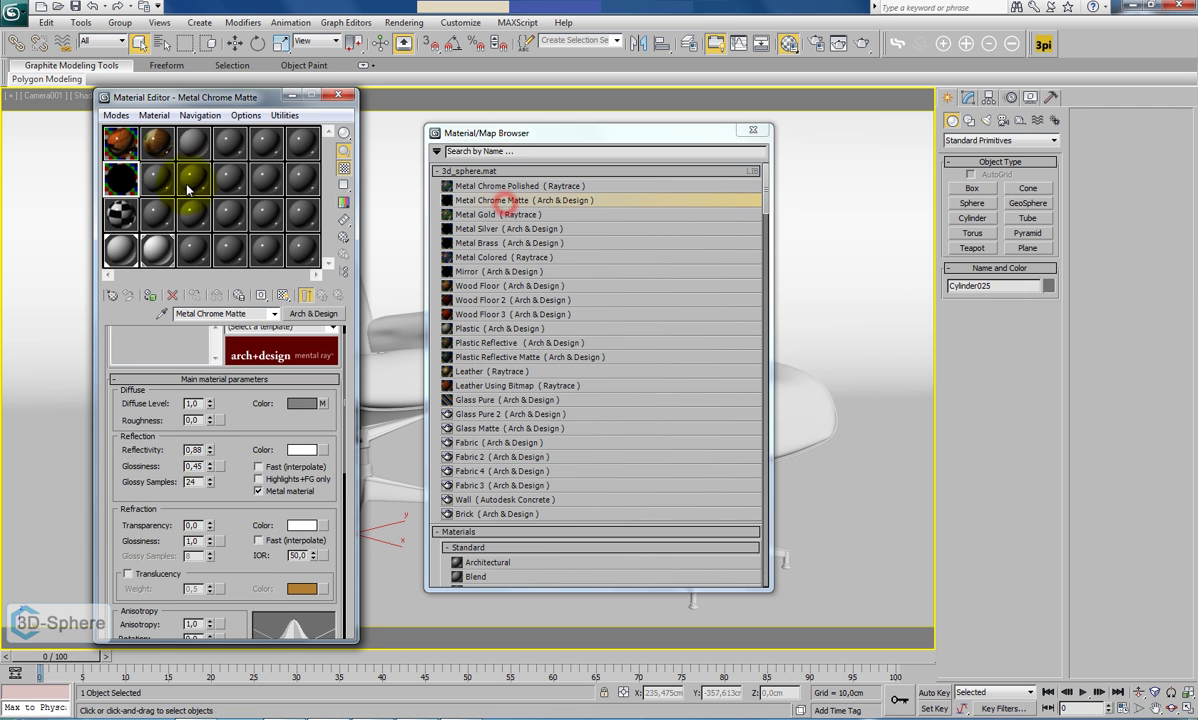
Load the library materials Plastic Reflective Matte and Wood Floor into the next two sample slots of the second row.
{"action": "left_click", "coordinate": [155, 177]}
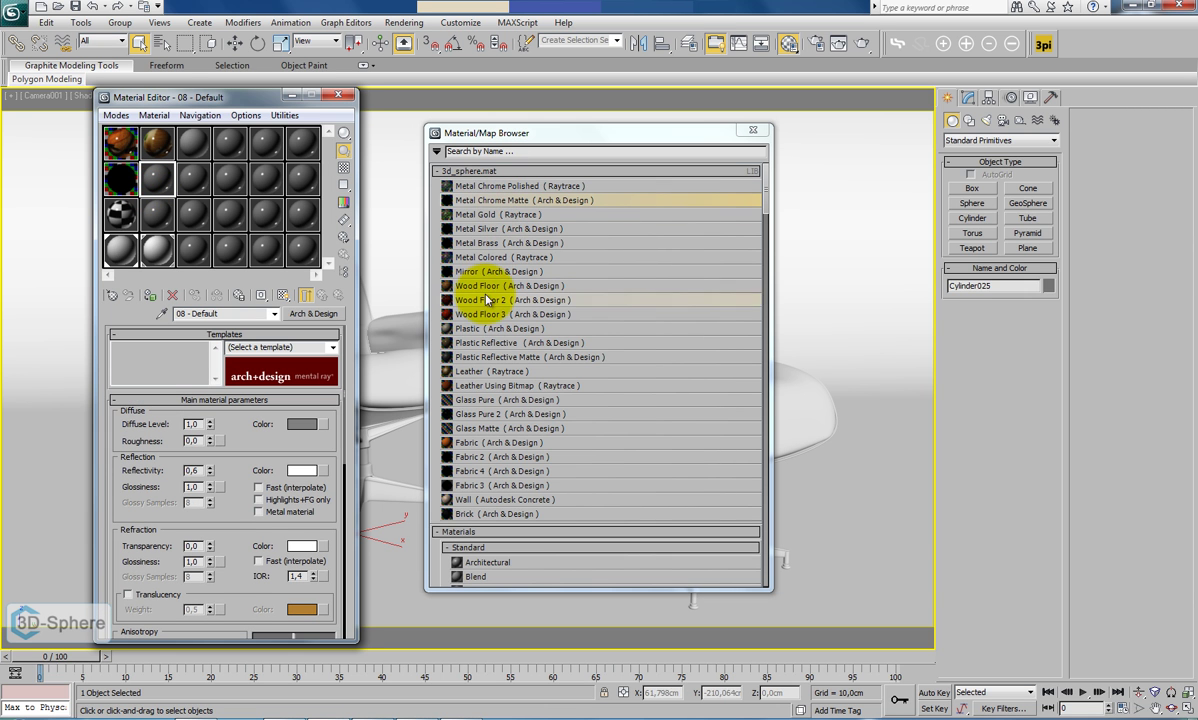
{"action": "double_click", "coordinate": [480, 357]}
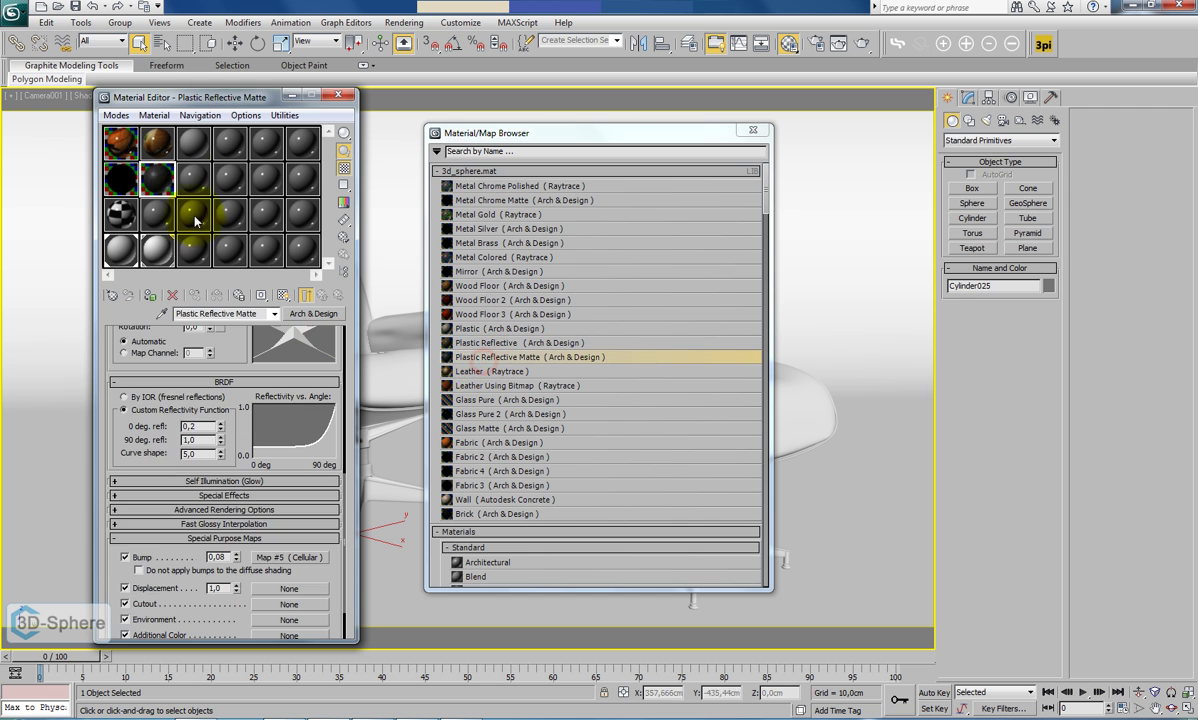
{"action": "left_click", "coordinate": [190, 182]}
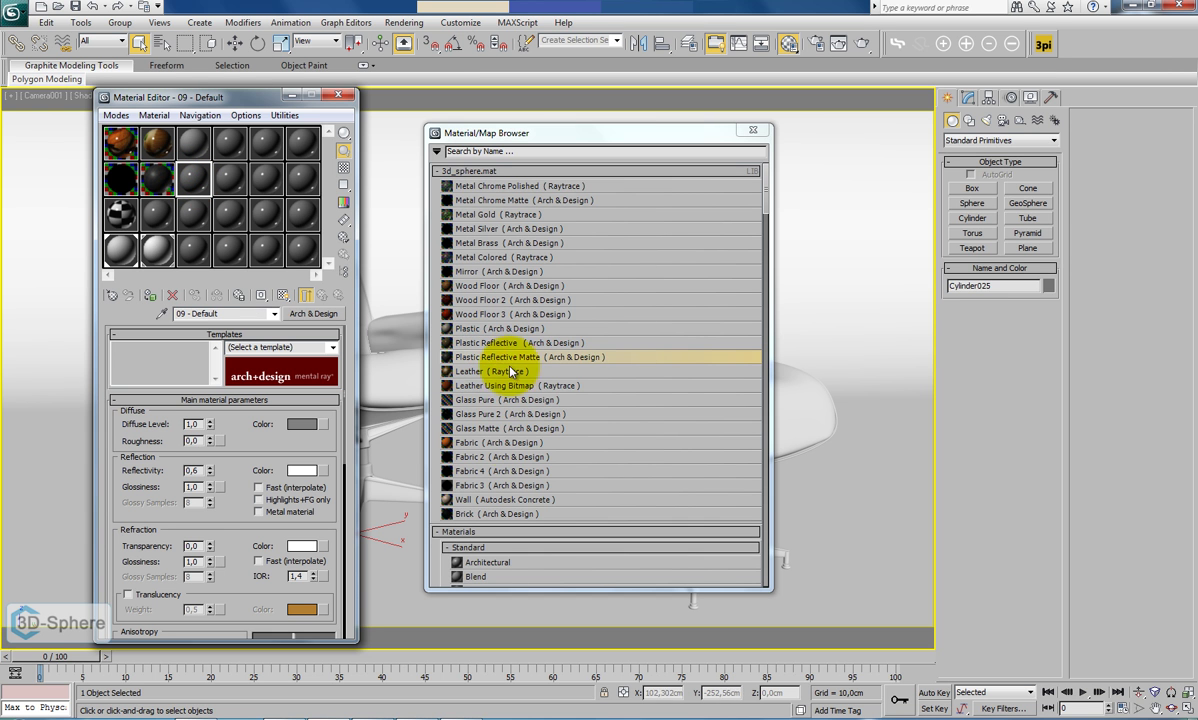
{"action": "double_click", "coordinate": [474, 288]}
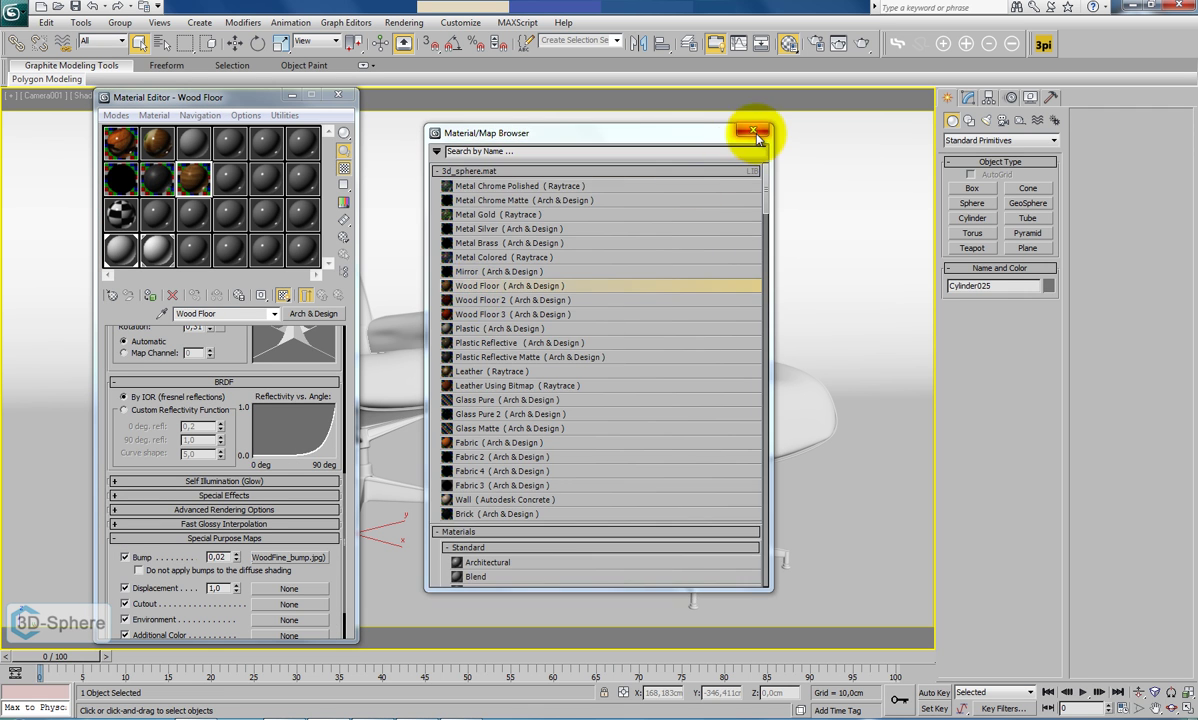
{"action": "left_click", "coordinate": [754, 132]}
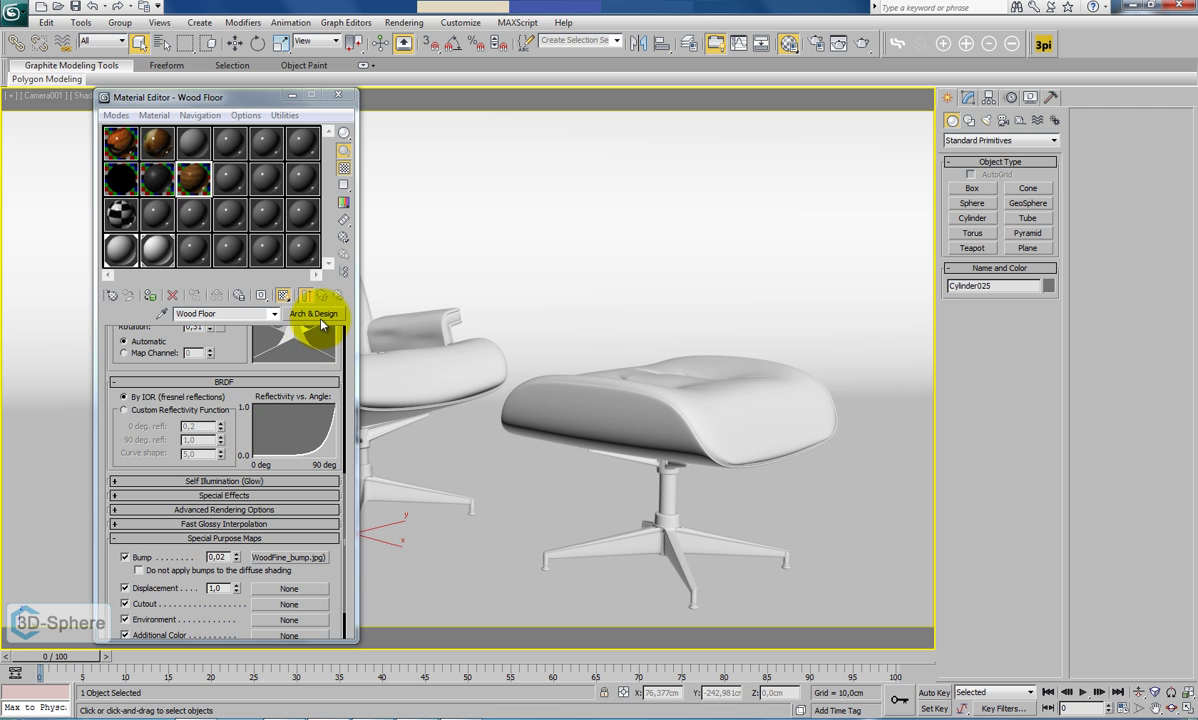
Clear the diffuse color map and the bump map from the Metal Chrome Matte material.
{"action": "left_click", "coordinate": [120, 176]}
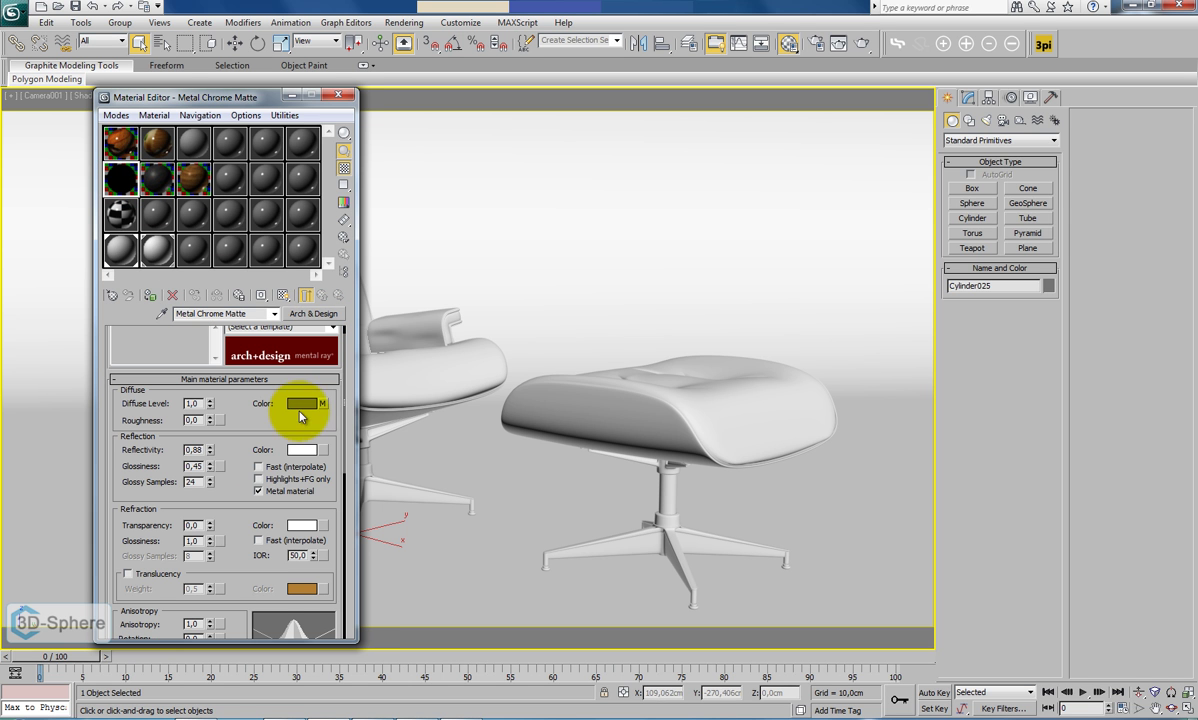
{"action": "right_click", "coordinate": [326, 403]}
{"action": "left_click", "coordinate": [348, 442]}
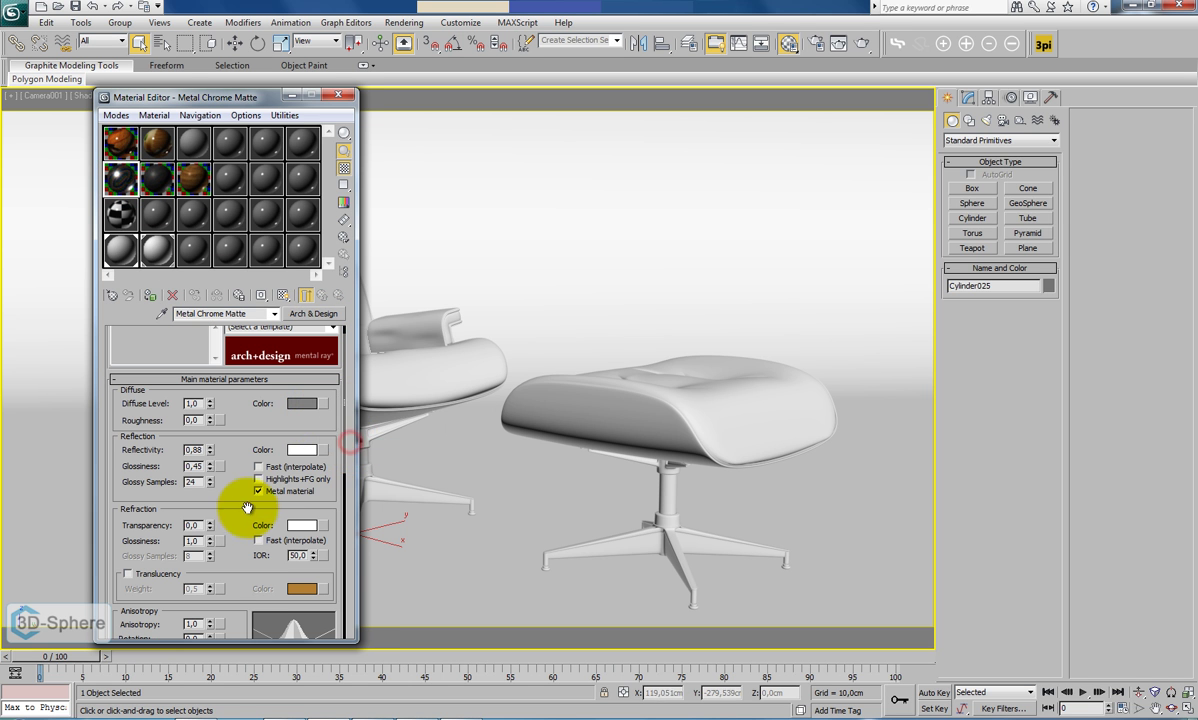
{"action": "left_click_drag", "start_coordinate": [247, 509], "coordinate": [236, 178]}
{"action": "right_click", "coordinate": [290, 537]}
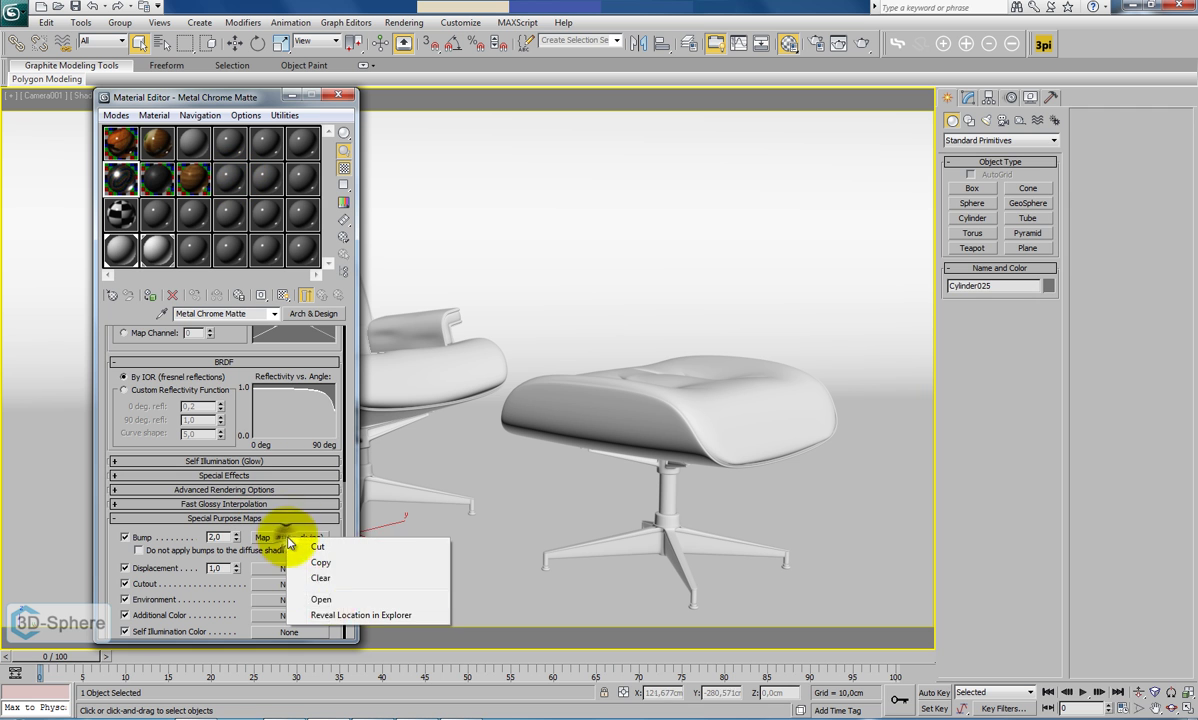
{"action": "left_click", "coordinate": [326, 570]}
Darken the diffuse color of the Plastic Reflective Matte material to near black.
{"action": "left_click", "coordinate": [158, 187]}
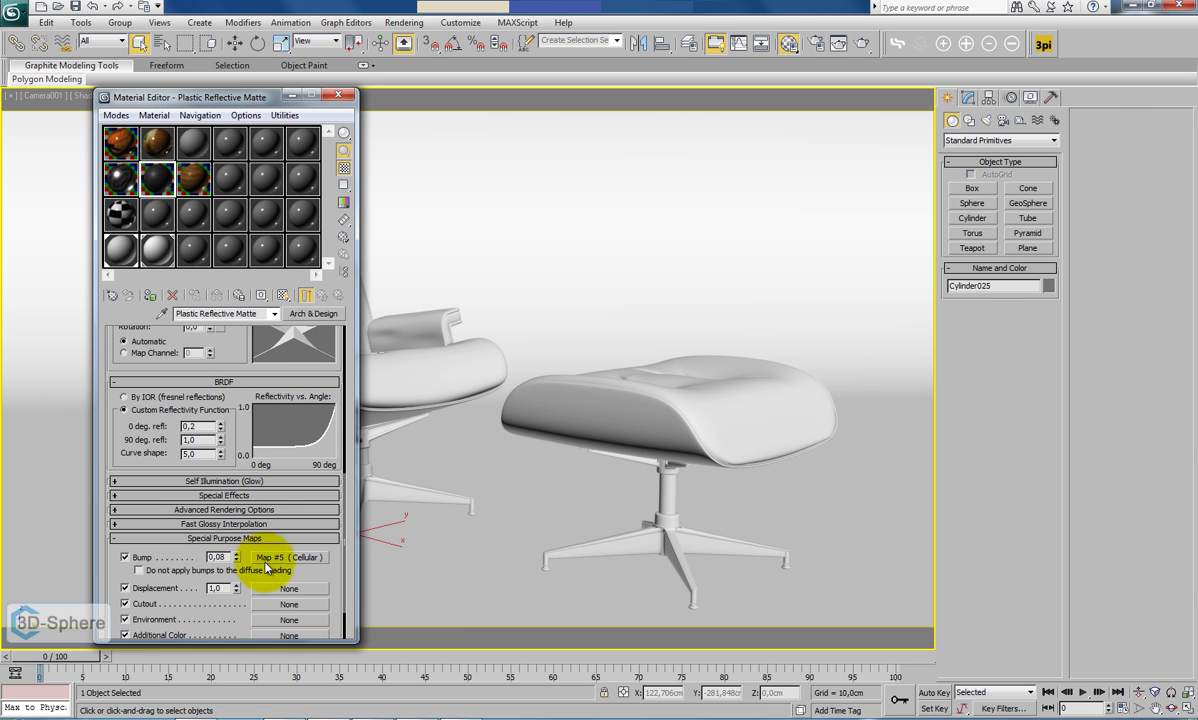
{"action": "left_click_drag", "start_coordinate": [260, 360], "coordinate": [245, 575]}
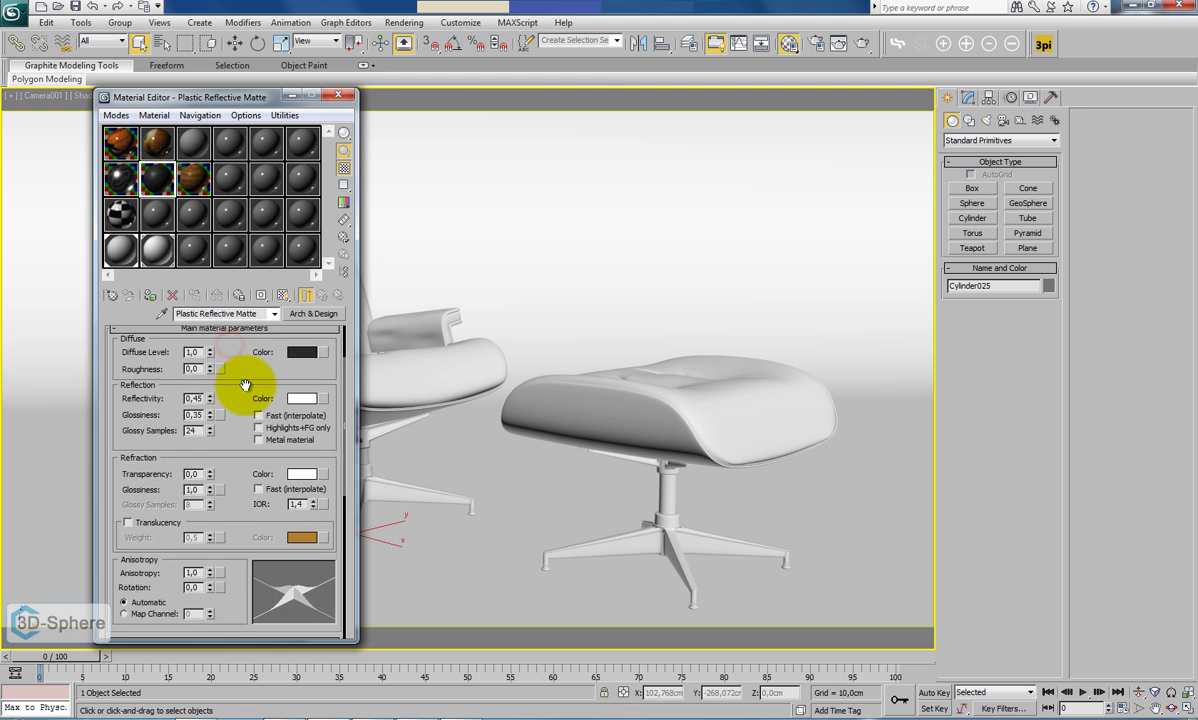
{"action": "left_click_drag", "start_coordinate": [235, 372], "coordinate": [208, 489]}
{"action": "left_click", "coordinate": [296, 424]}
{"action": "left_click_drag", "start_coordinate": [420, 105], "coordinate": [420, 94]}
{"action": "left_click", "coordinate": [523, 206]}
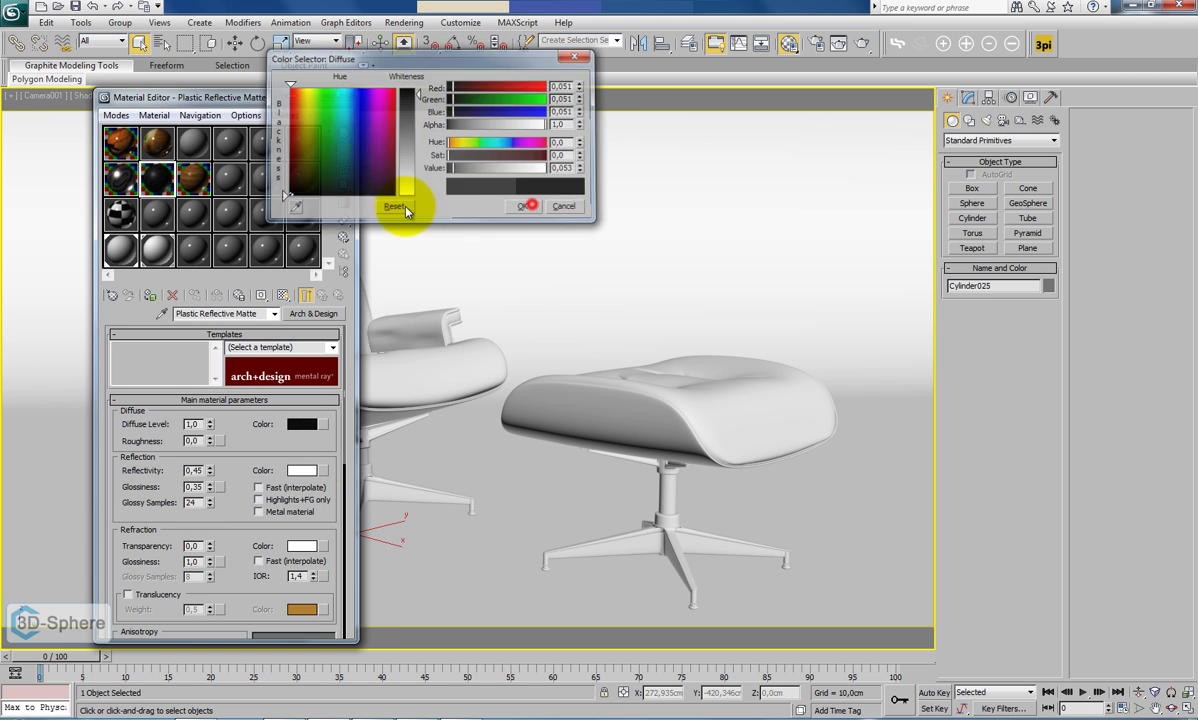
Clear the bump map and the diffuse color map from the Wood Floor material.
{"action": "left_click", "coordinate": [182, 180]}
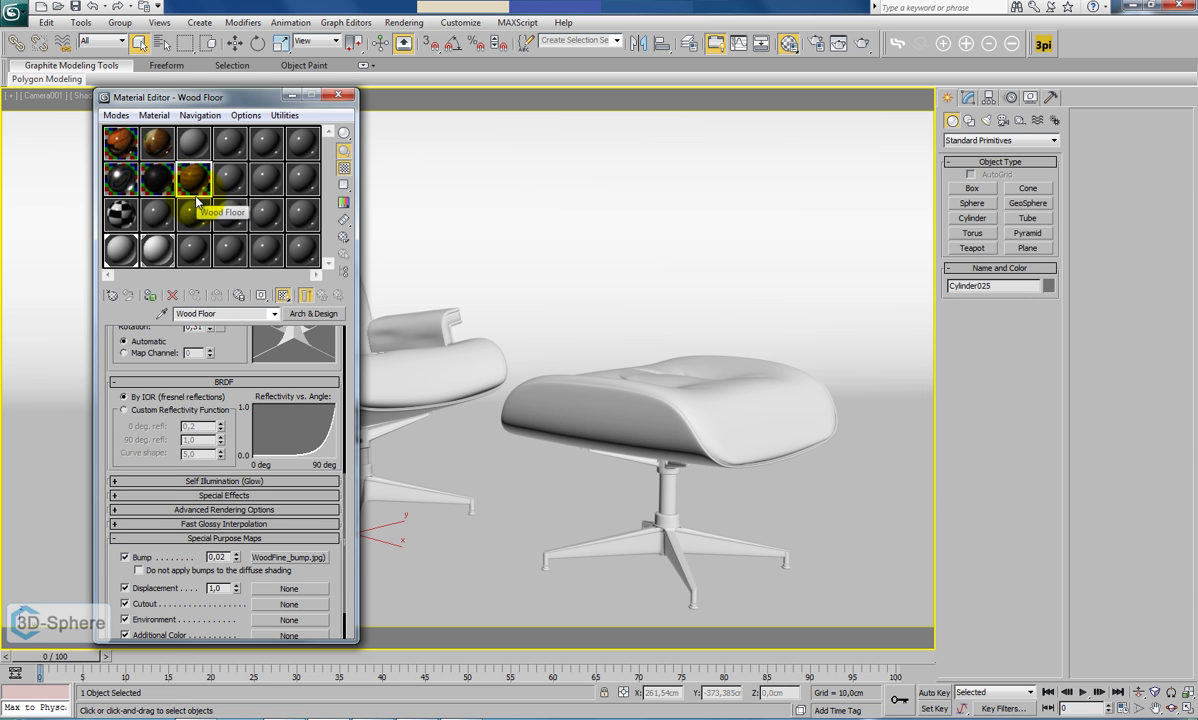
{"action": "right_click", "coordinate": [283, 557]}
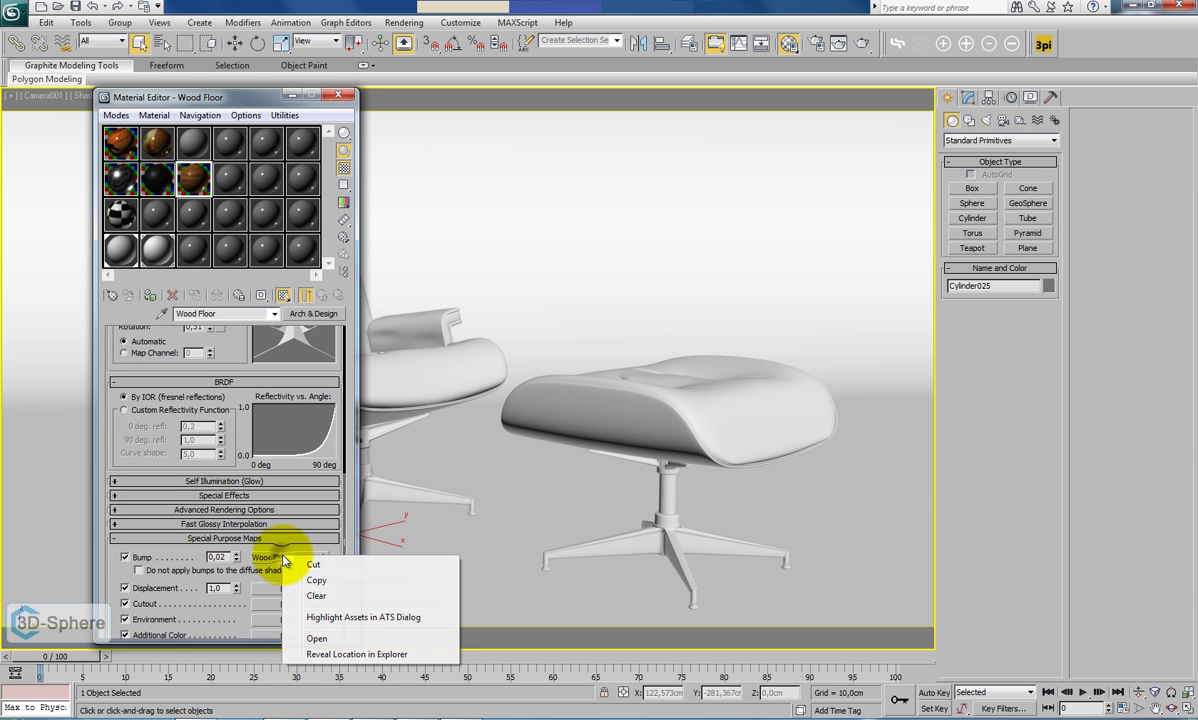
{"action": "left_click", "coordinate": [324, 594]}
{"action": "left_click_drag", "start_coordinate": [235, 345], "coordinate": [238, 580]}
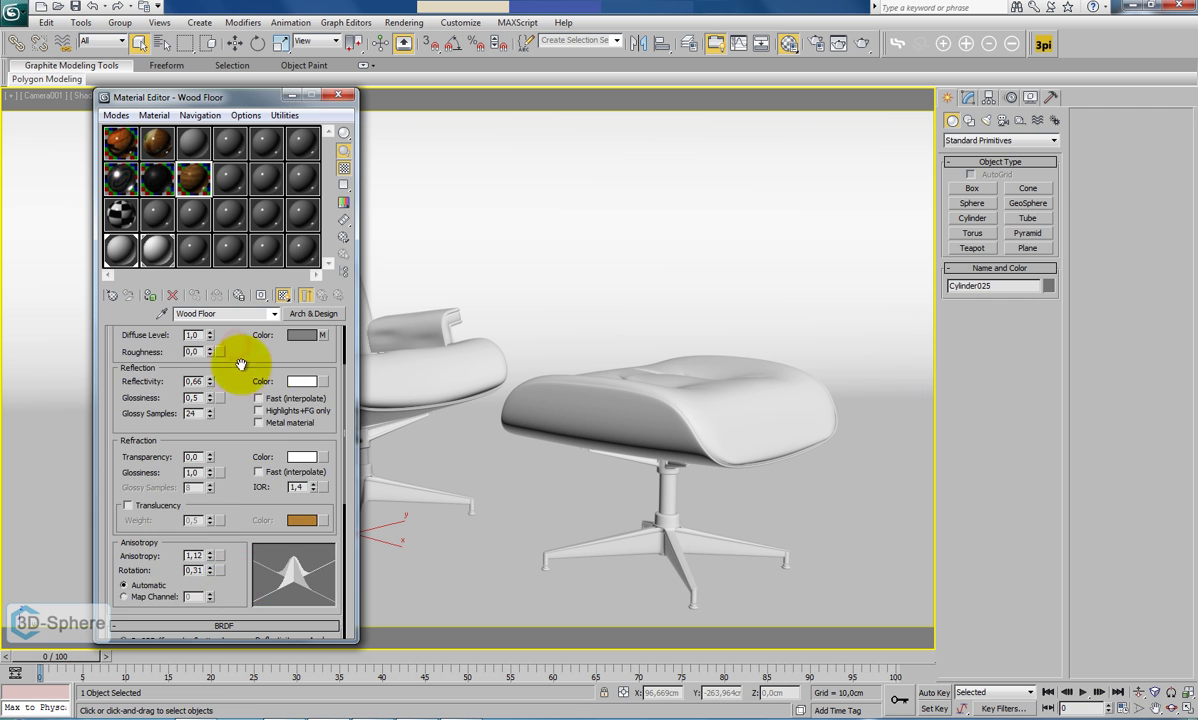
{"action": "left_click_drag", "start_coordinate": [230, 345], "coordinate": [234, 421]}
{"action": "right_click", "coordinate": [323, 417]}
{"action": "left_click", "coordinate": [383, 459]}
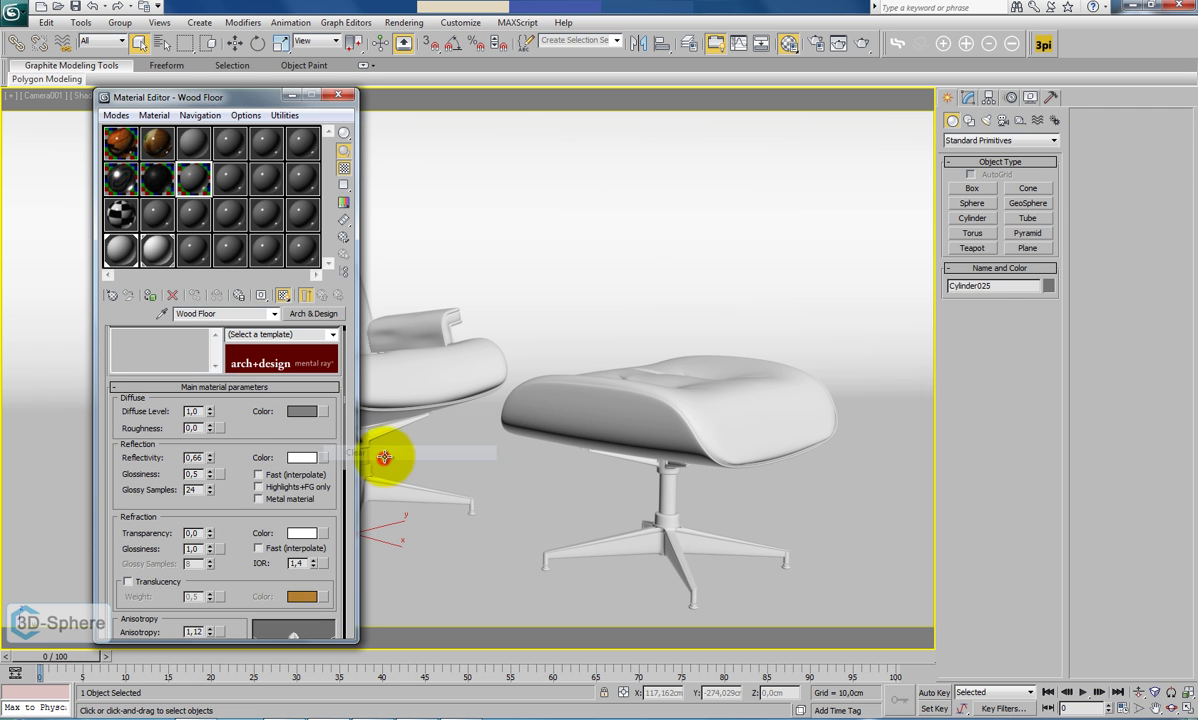
Convert the checkered 13 - Default material to the Multi/Sub-Object type, discarding the old material.
{"action": "left_click", "coordinate": [132, 195]}
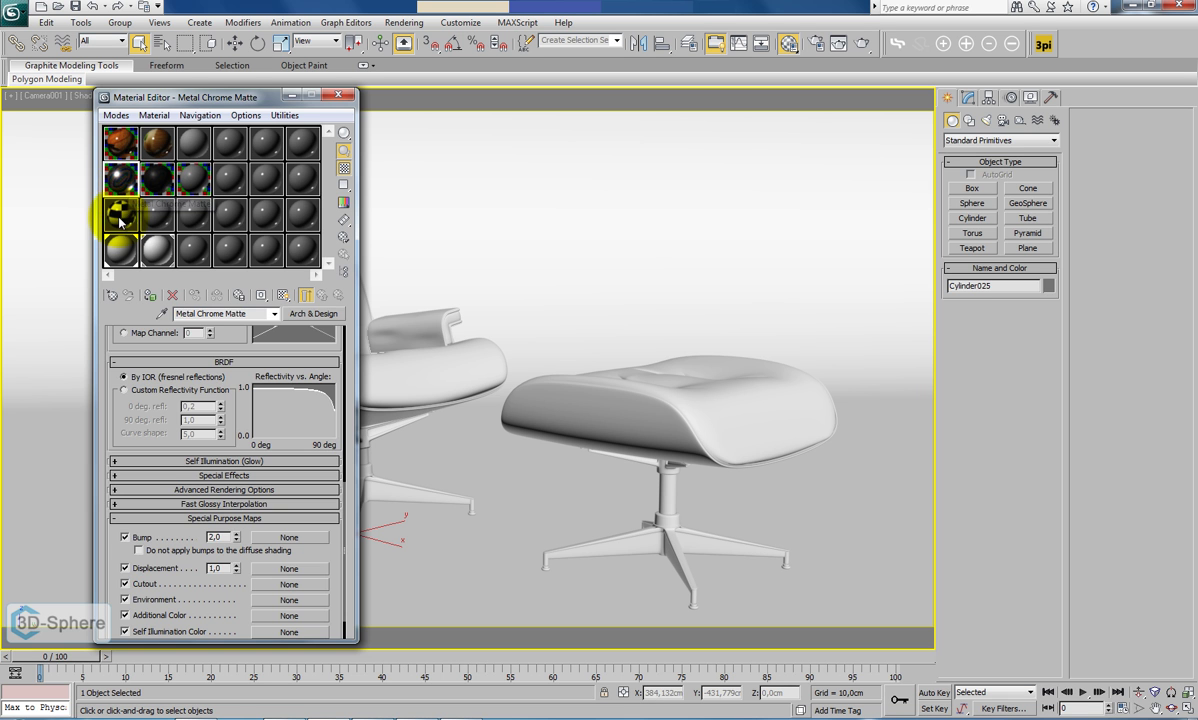
{"action": "left_click", "coordinate": [120, 210]}
{"action": "left_click", "coordinate": [314, 318]}
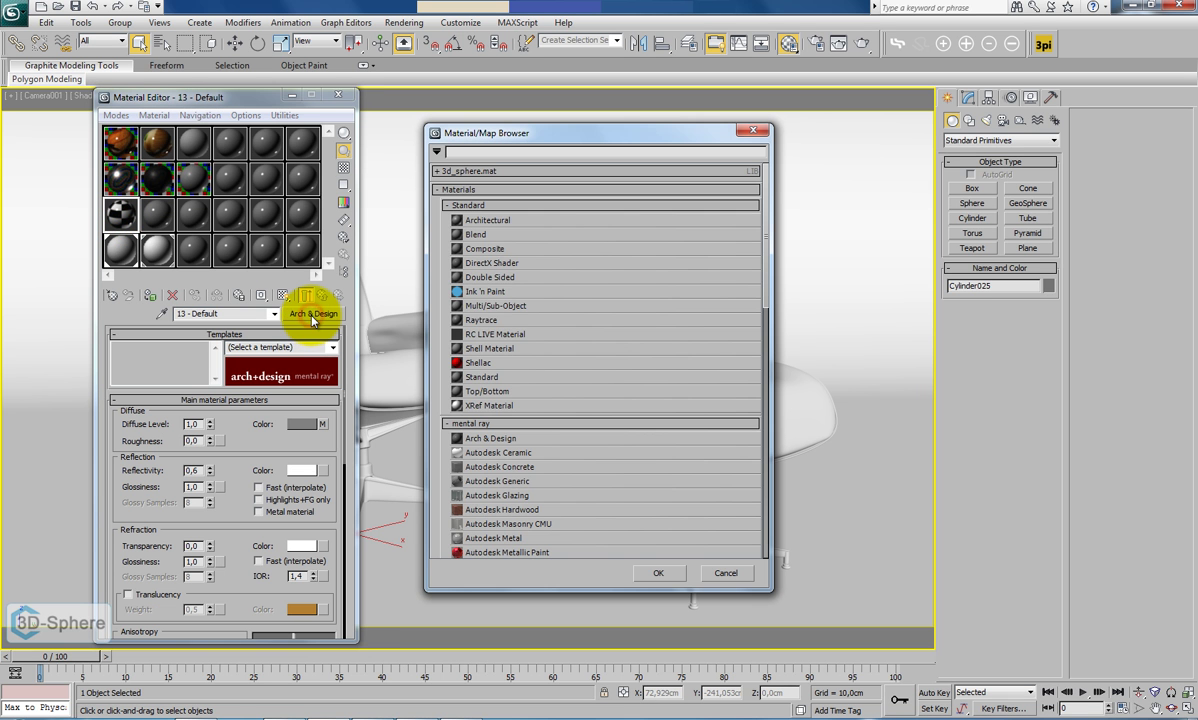
{"action": "double_click", "coordinate": [487, 295]}
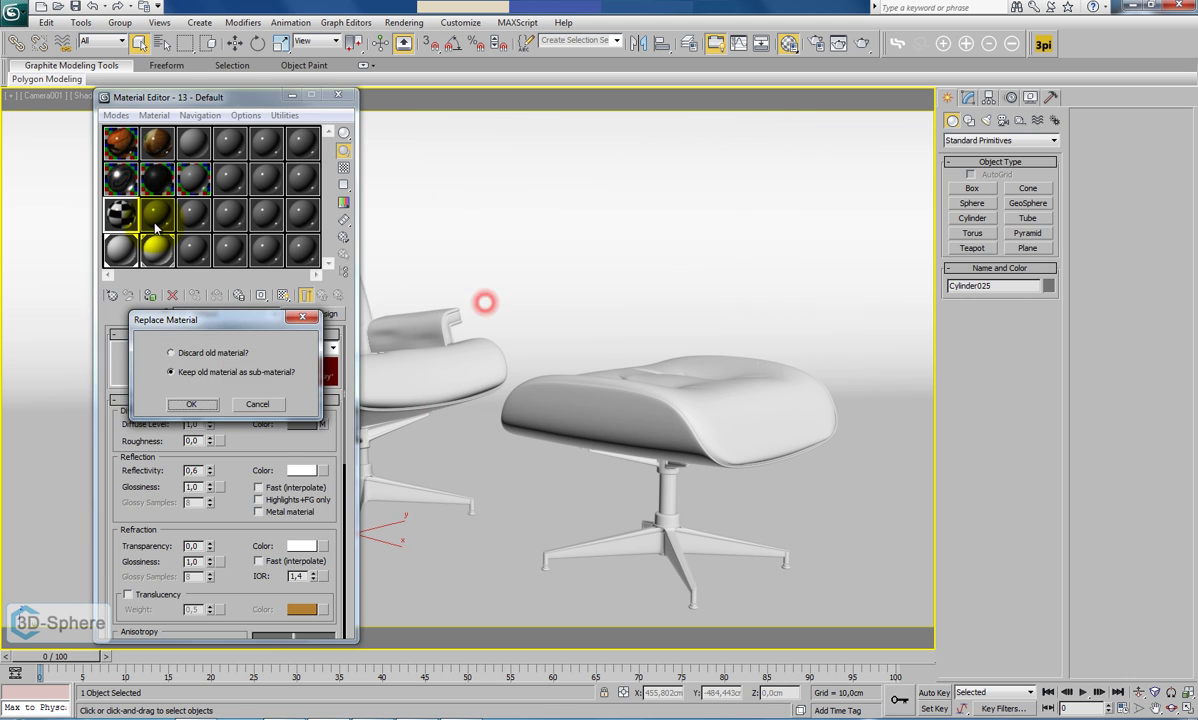
{"action": "left_click", "coordinate": [190, 353]}
{"action": "left_click", "coordinate": [194, 403]}
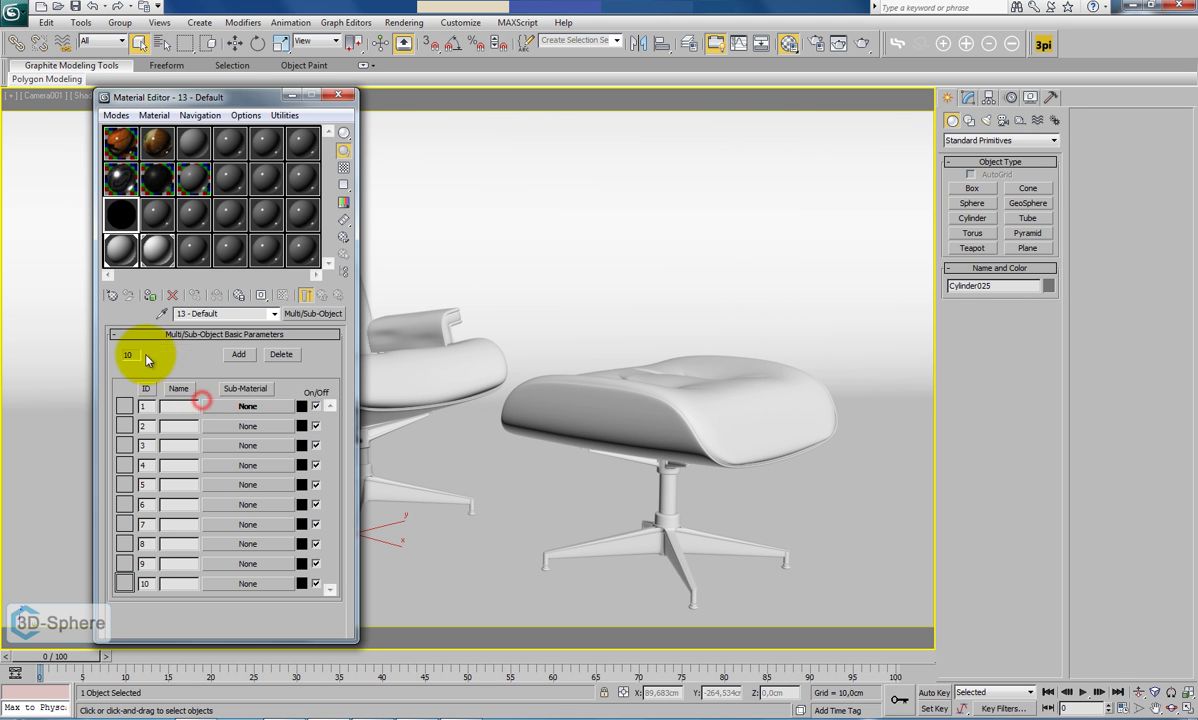
Set the number of sub-materials in the Multi/Sub-Object material to 2.
{"action": "left_click", "coordinate": [172, 355]}
{"action": "type", "text": "2"}
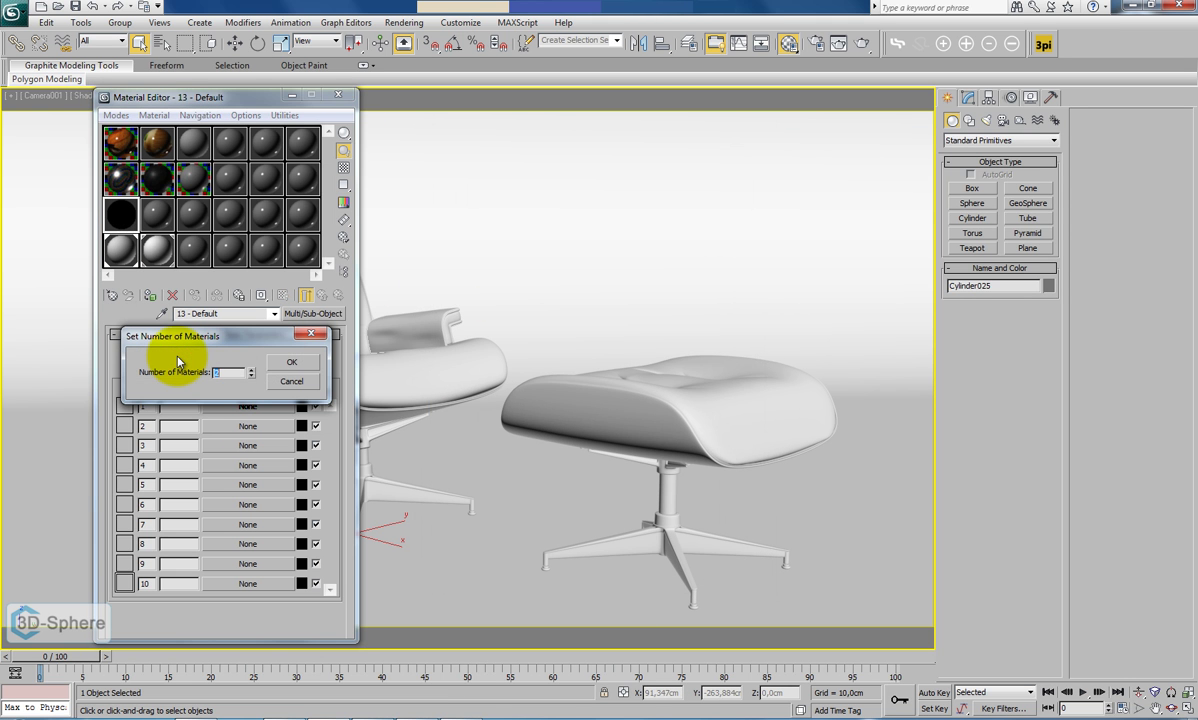
{"action": "key", "text": "Return"}
{"action": "left_click", "coordinate": [291, 362]}
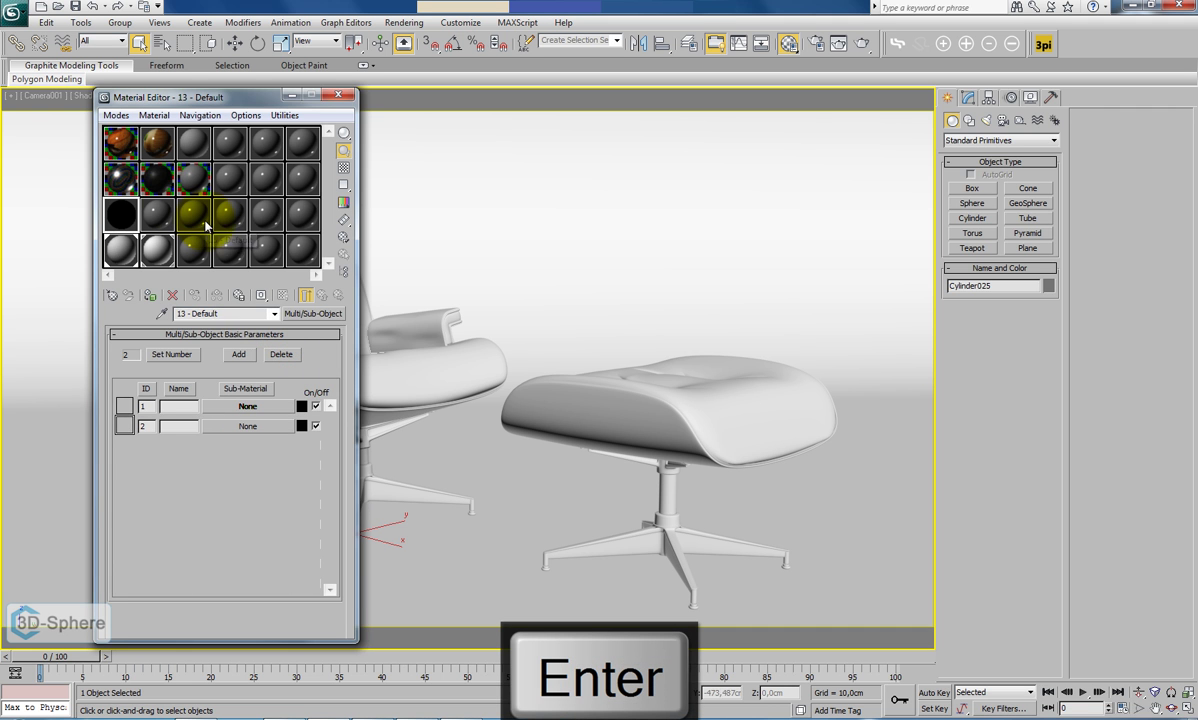
Assign Plastic Reflective Matte to sub-material ID 1 and Metal Chrome Matte to ID 2, both as instances.
{"action": "left_click_drag", "start_coordinate": [157, 183], "coordinate": [232, 406]}
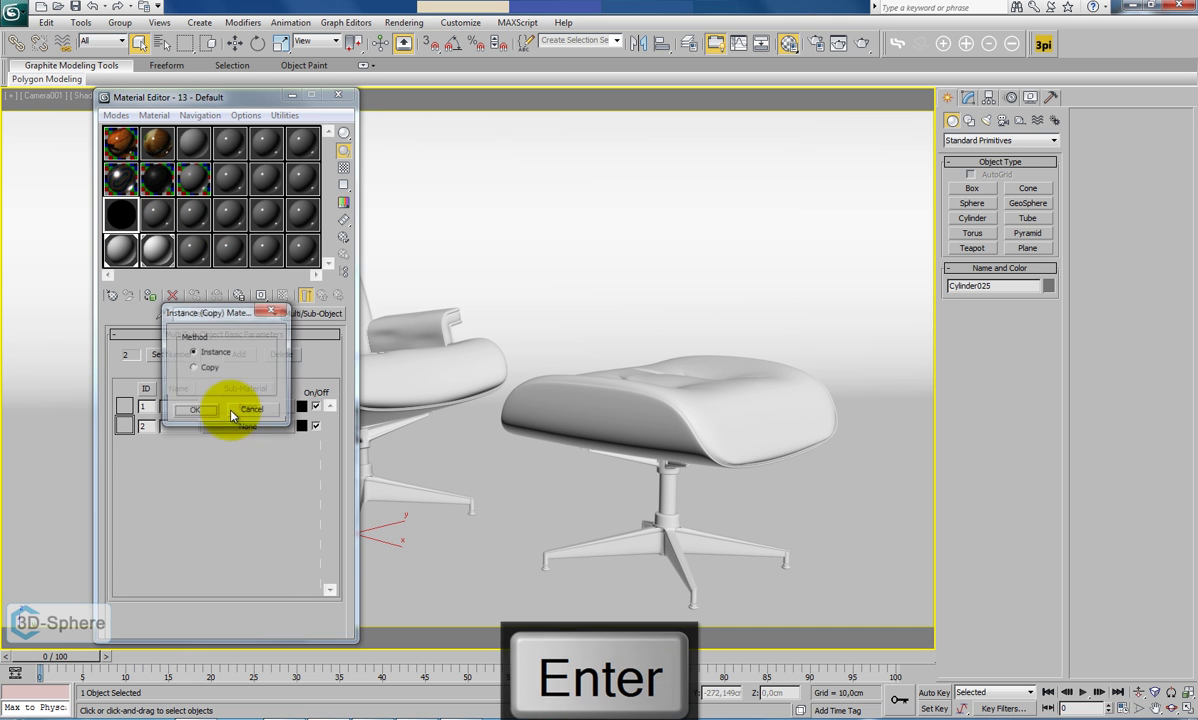
{"action": "left_click", "coordinate": [188, 410]}
{"action": "left_click_drag", "start_coordinate": [125, 172], "coordinate": [247, 428]}
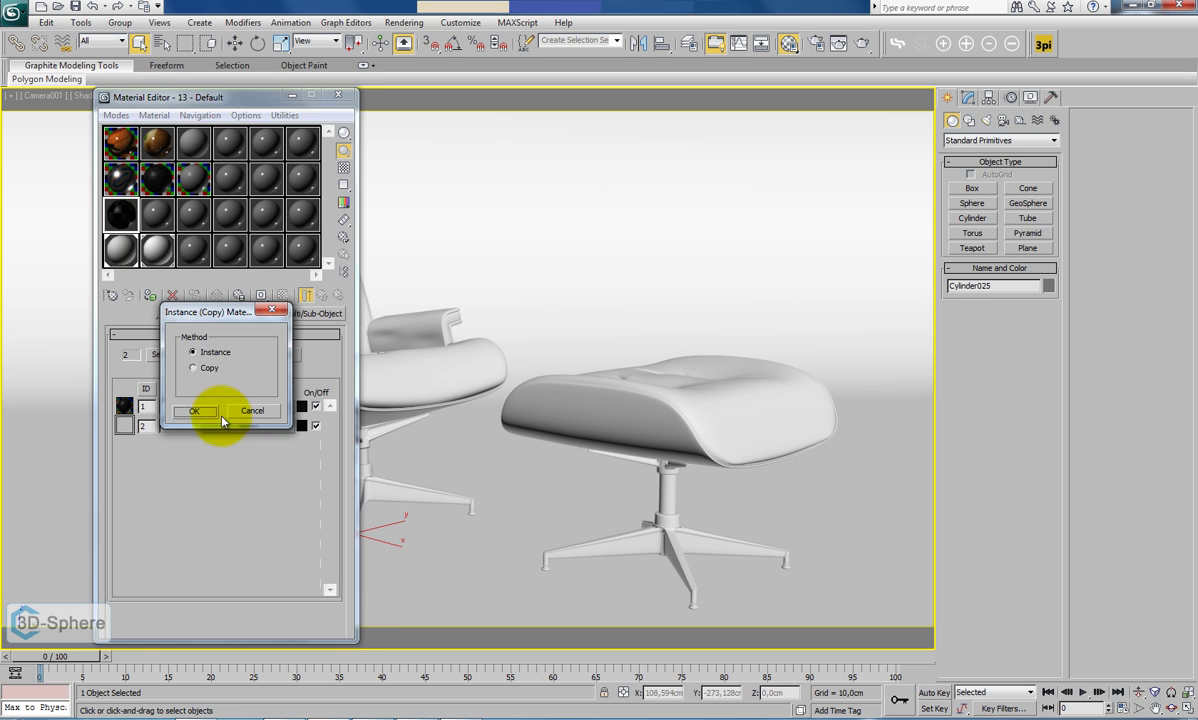
{"action": "left_click", "coordinate": [192, 408]}
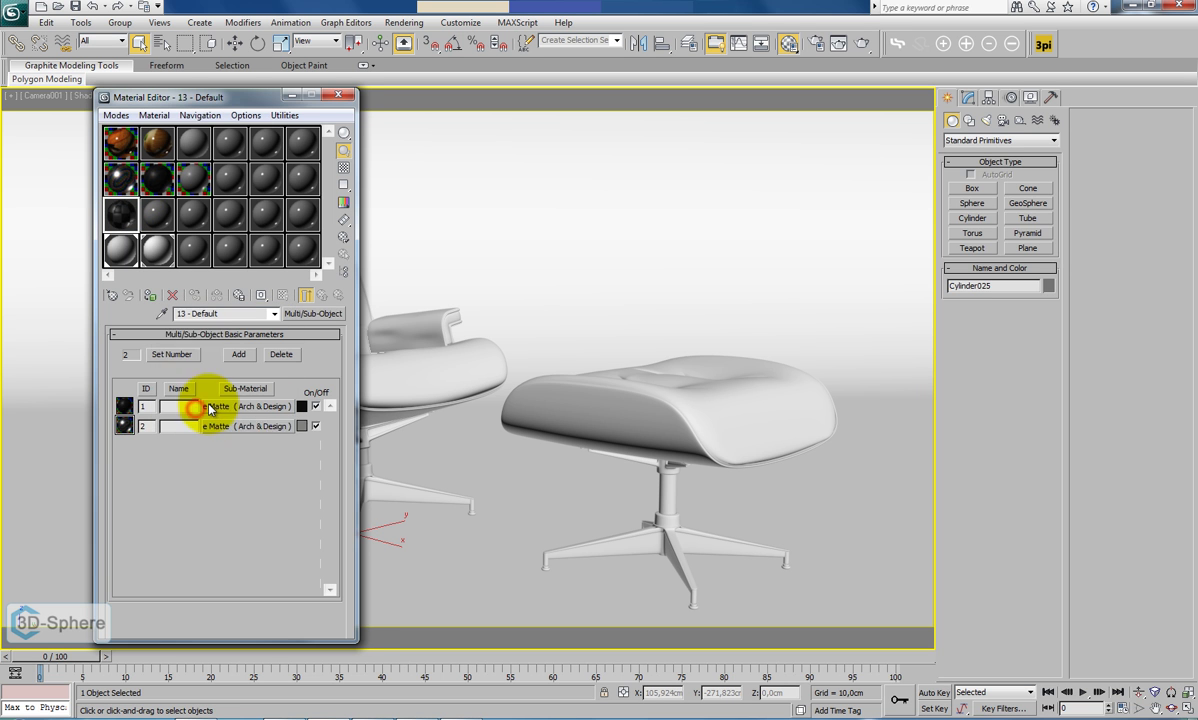
Open the Cellular bump map of the Plastic Reflective Matte material to examine its parameters.
{"action": "left_click", "coordinate": [148, 187]}
{"action": "scroll", "coordinate": [248, 510], "scroll_direction": "down", "scroll_amount": 10}
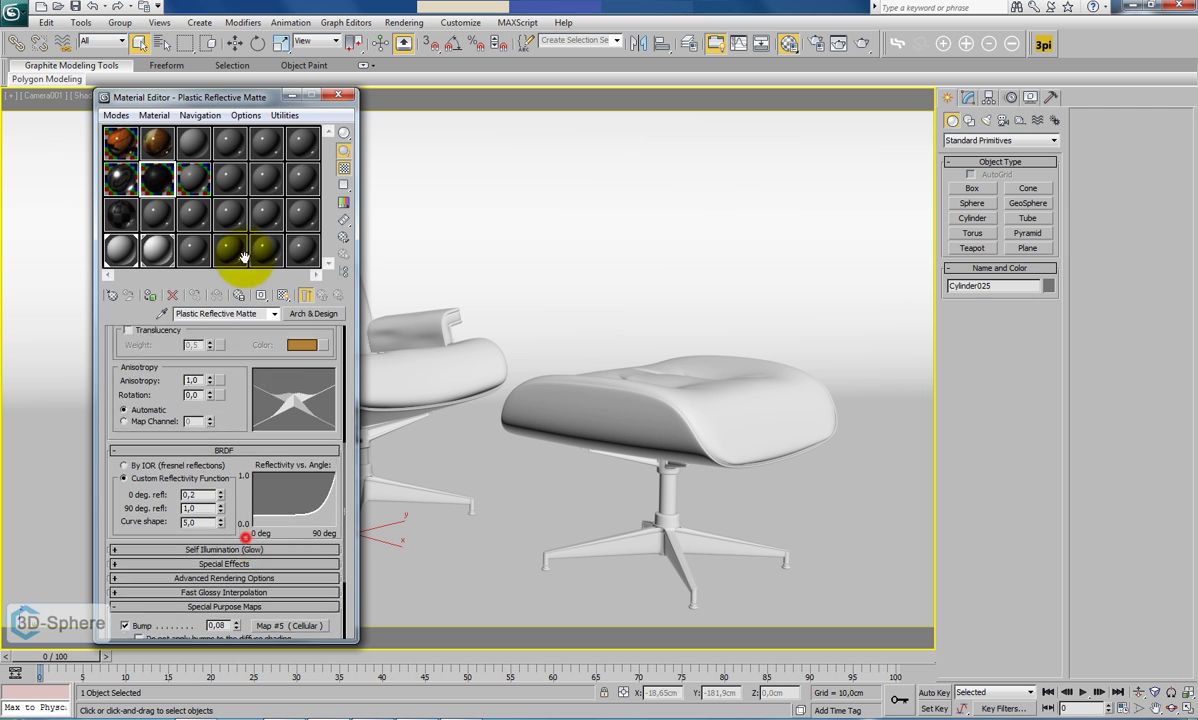
{"action": "left_click", "coordinate": [280, 612]}
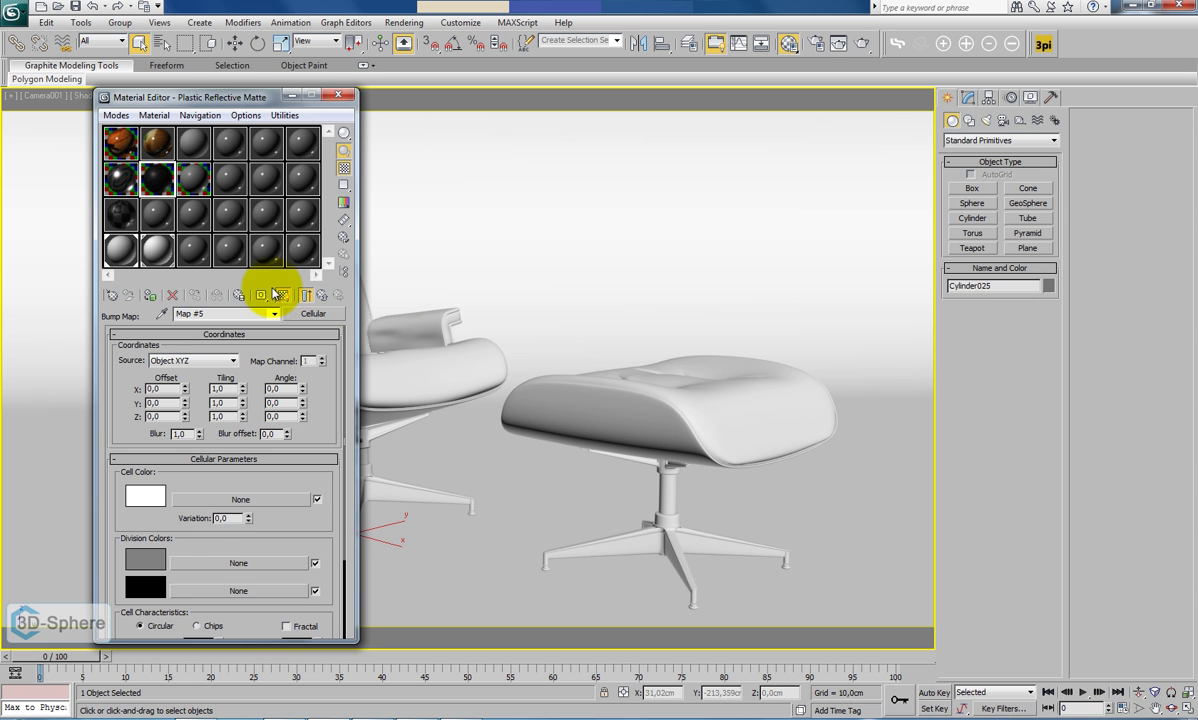
Assign the Multi/Sub-Object material to the ottoman's metal base and add a UVW Map modifier with Box mapping to it.
{"action": "left_click_drag", "start_coordinate": [118, 221], "coordinate": [631, 546]}
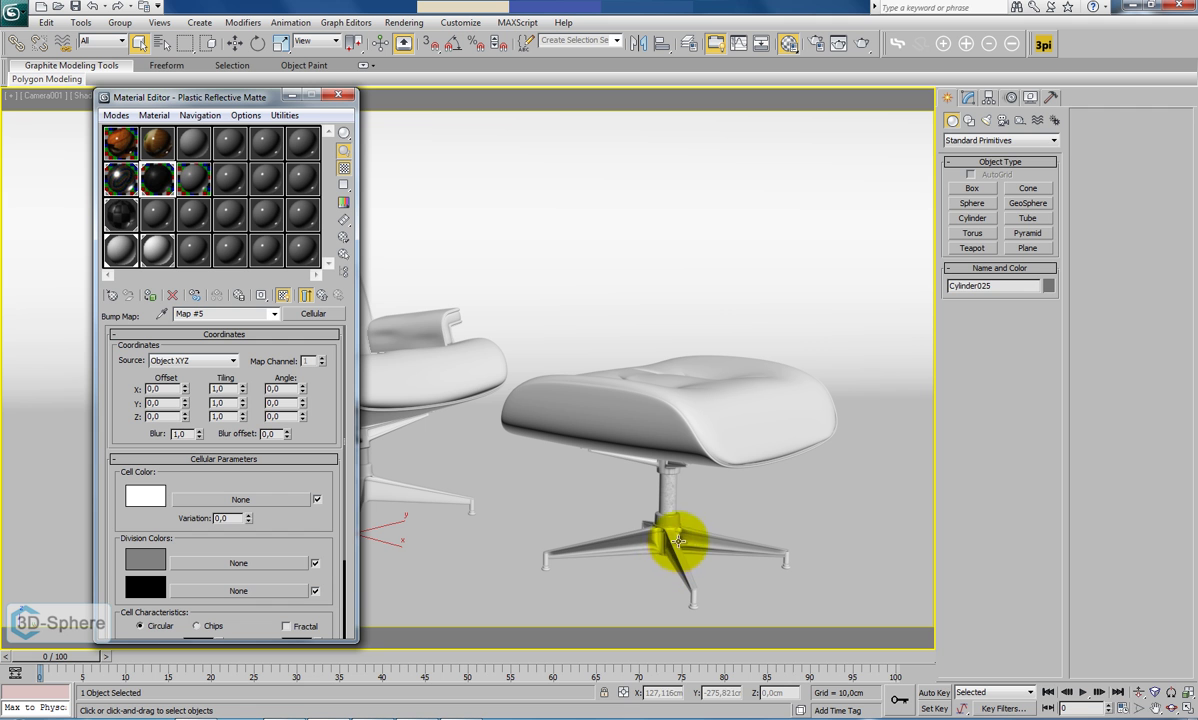
{"action": "left_click", "coordinate": [650, 528]}
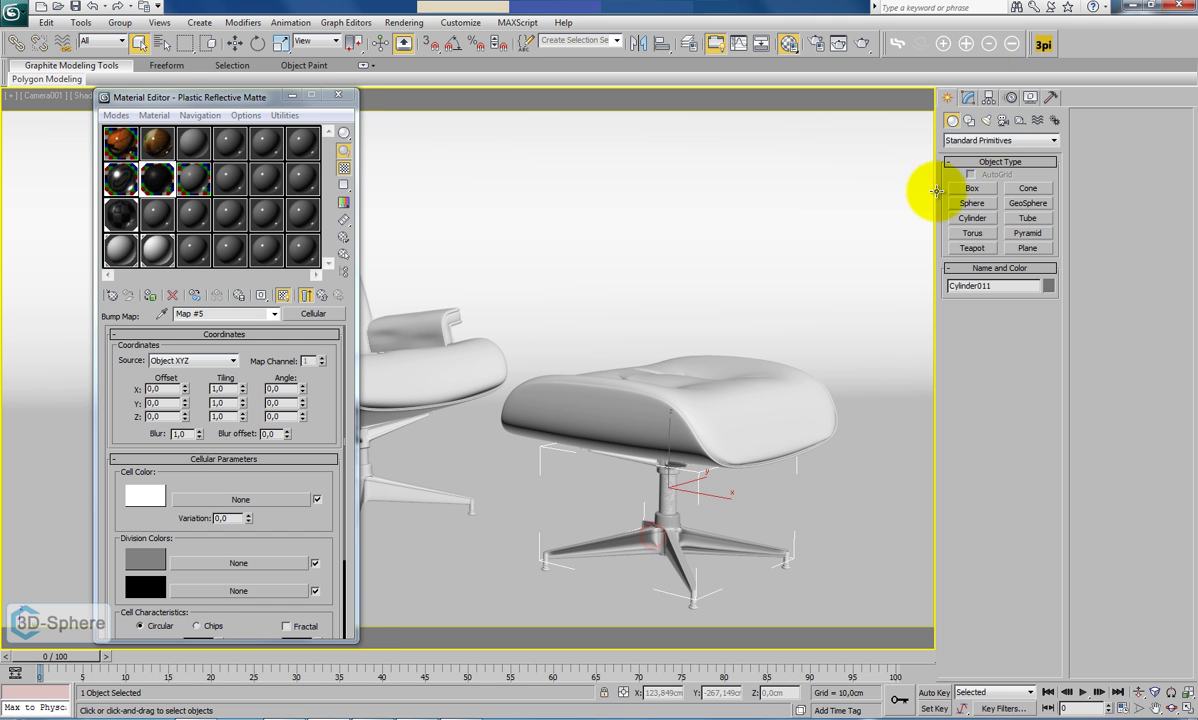
{"action": "left_click", "coordinate": [967, 97]}
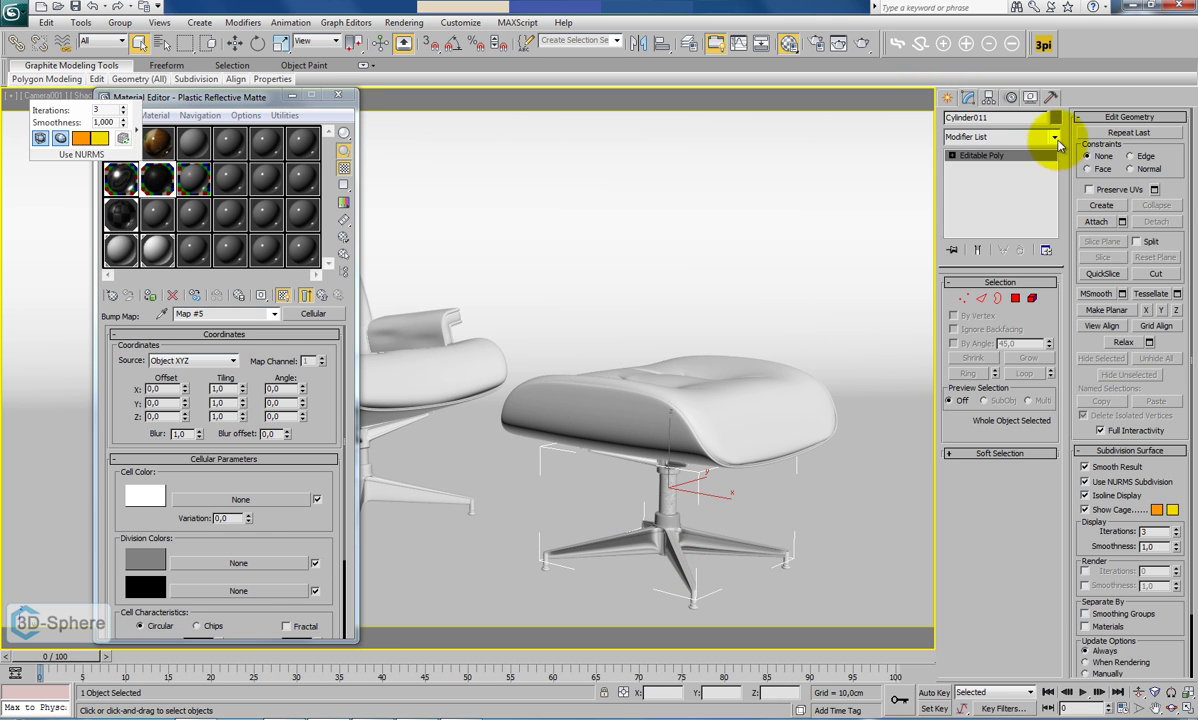
{"action": "left_click", "coordinate": [1054, 137]}
{"action": "left_click_drag", "start_coordinate": [1052, 180], "coordinate": [1078, 508]}
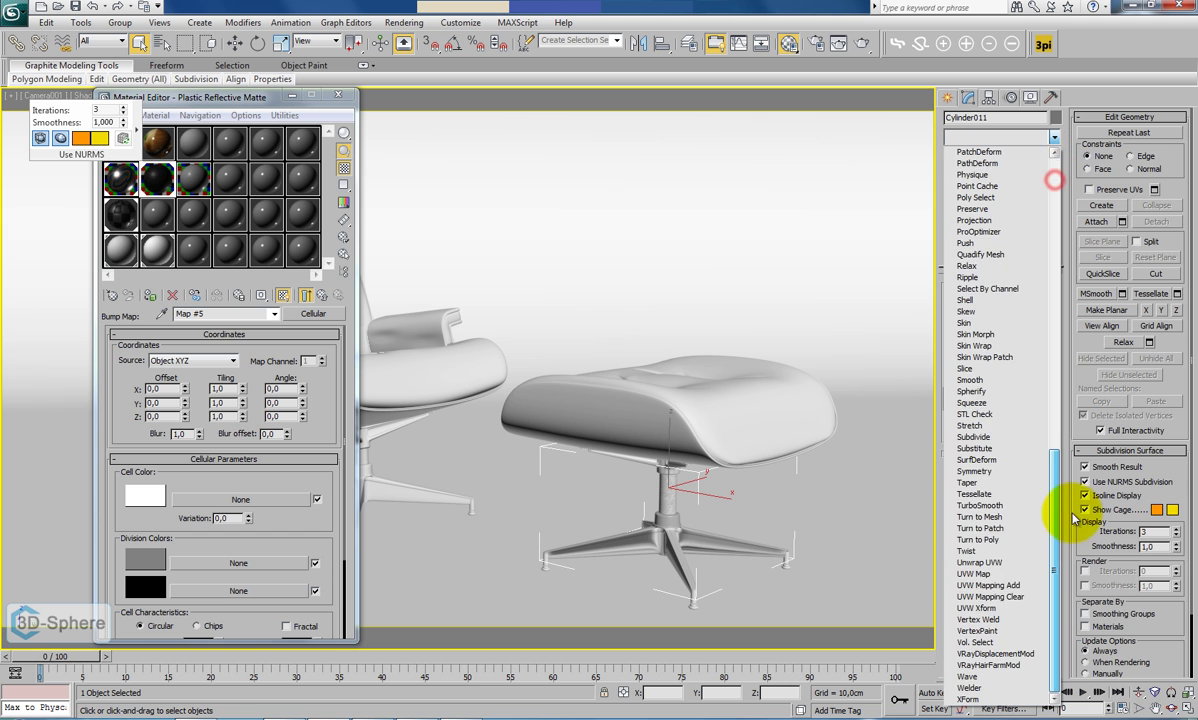
{"action": "left_click", "coordinate": [988, 575]}
{"action": "left_click", "coordinate": [985, 364]}
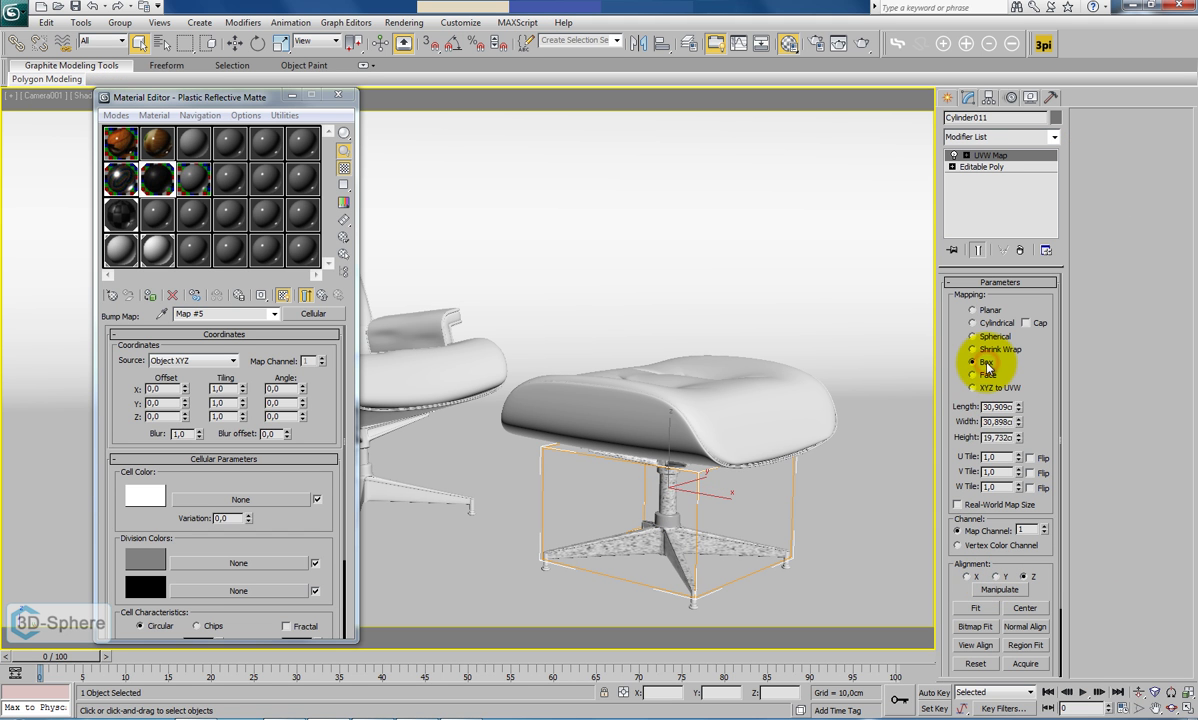
{"action": "left_click", "coordinate": [860, 508]}
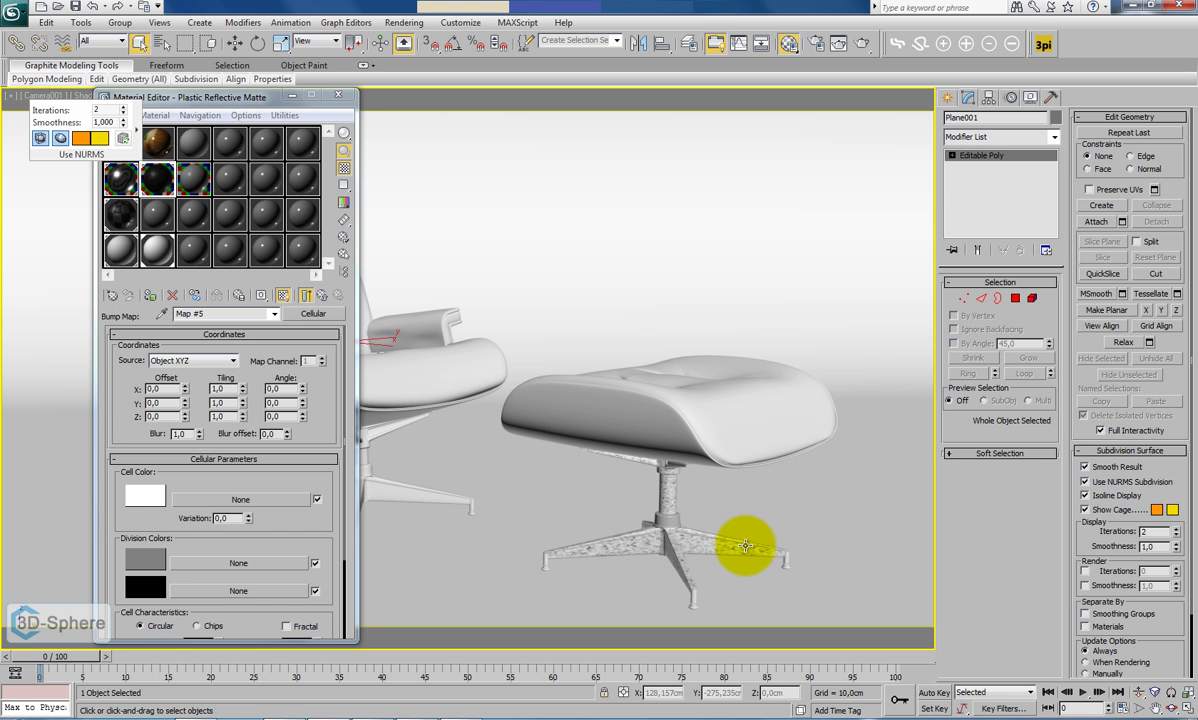
Set the cell size of the plastic material's Cellular bump map to 0,5.
{"action": "left_click_drag", "start_coordinate": [195, 545], "coordinate": [207, 353]}
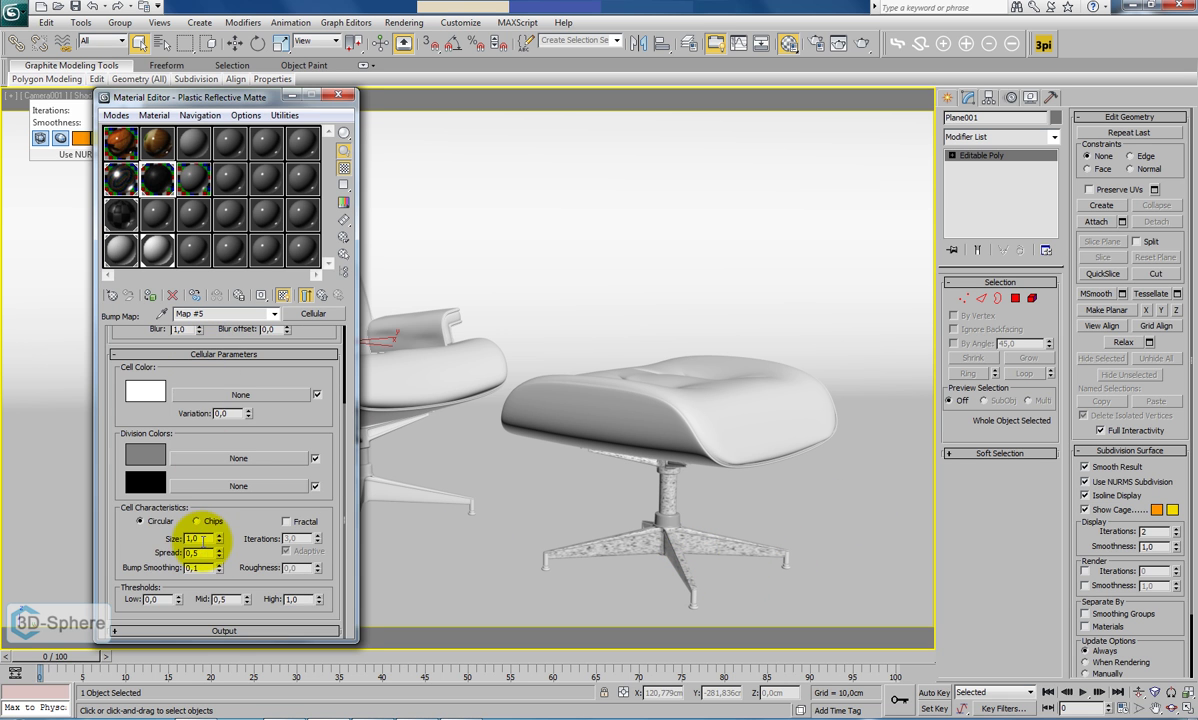
{"action": "double_click", "coordinate": [203, 539]}
{"action": "type", "text": "0,5"}
{"action": "key", "text": "Tab"}
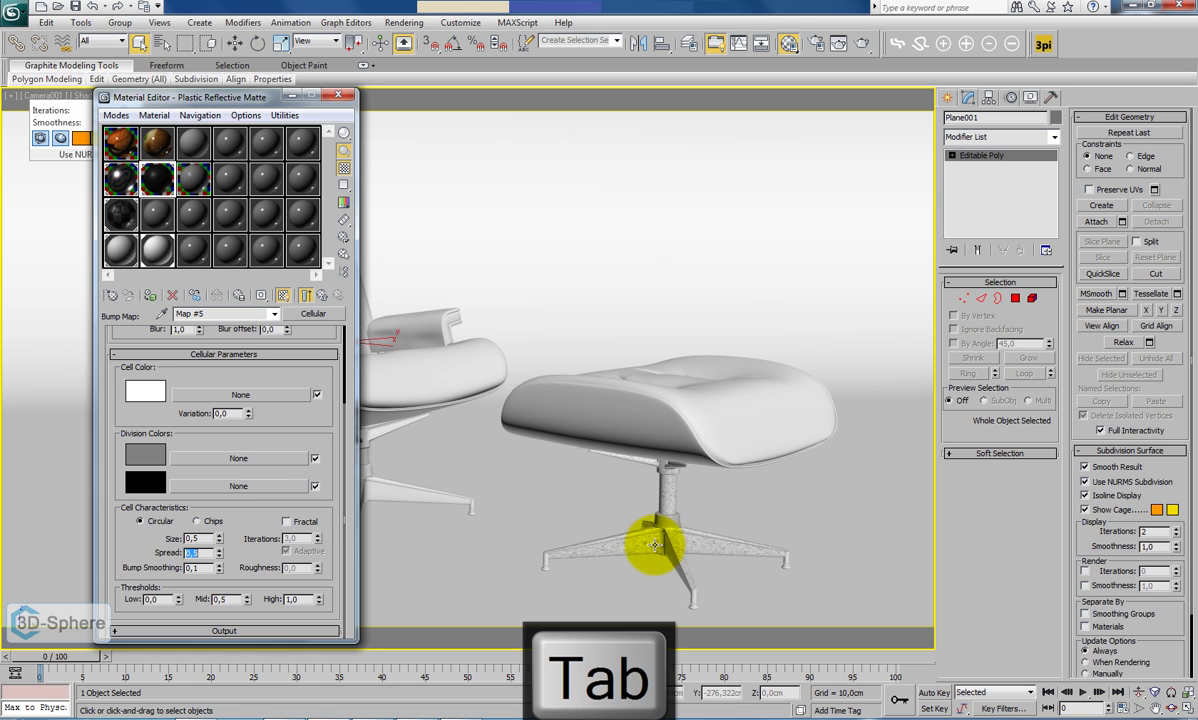
Assign the 13 - Default Multi/Sub-Object material to the lounge chair's metal base and give it a UVW Map modifier with Box mapping.
{"action": "key", "text": "p"}
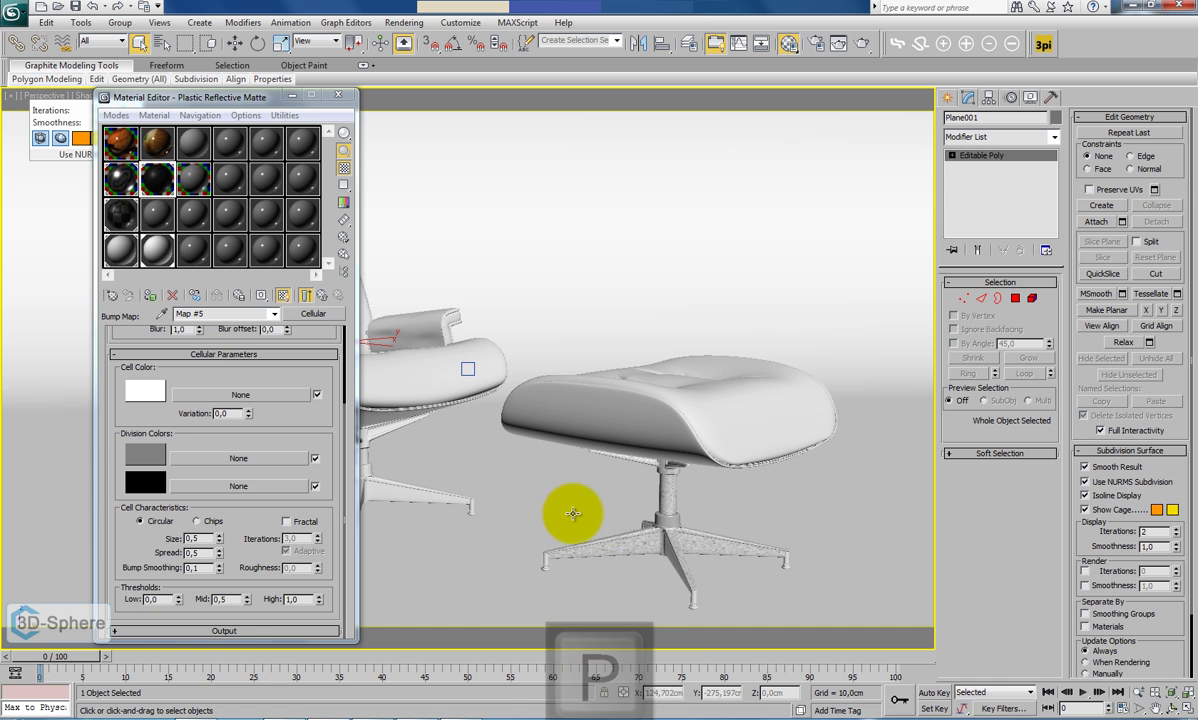
{"action": "middle_click_drag", "start_coordinate": [506, 498], "coordinate": [768, 477]}
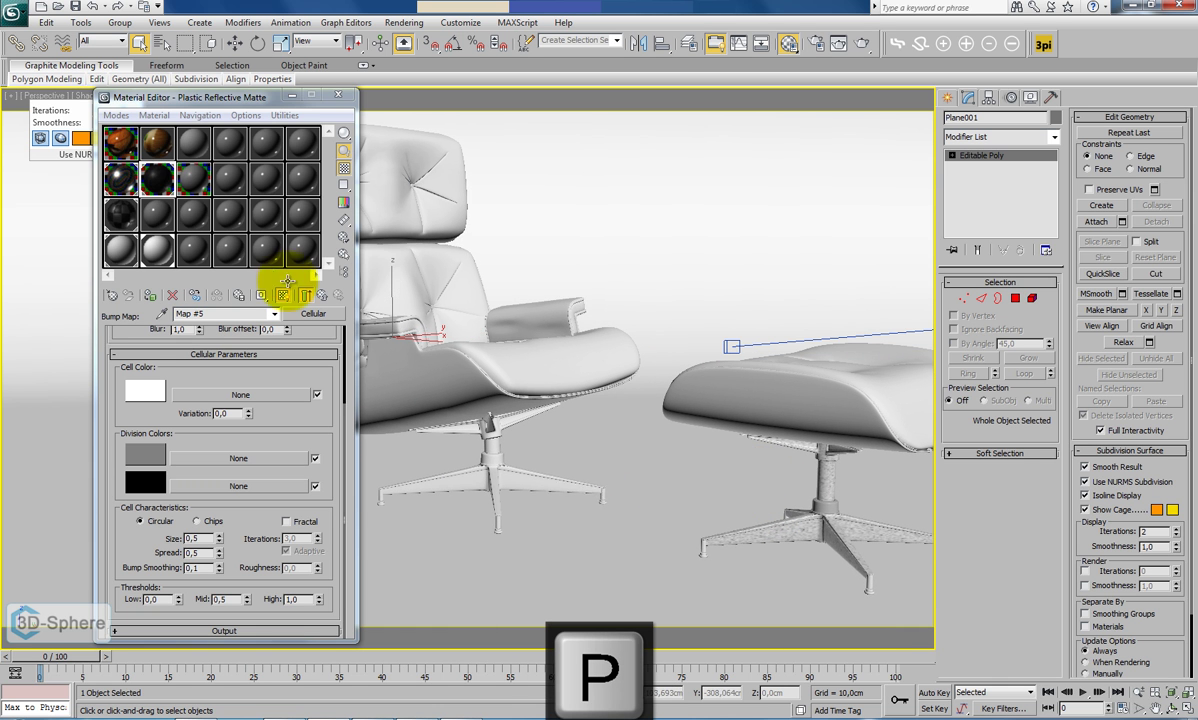
{"action": "left_click_drag", "start_coordinate": [120, 214], "coordinate": [490, 457]}
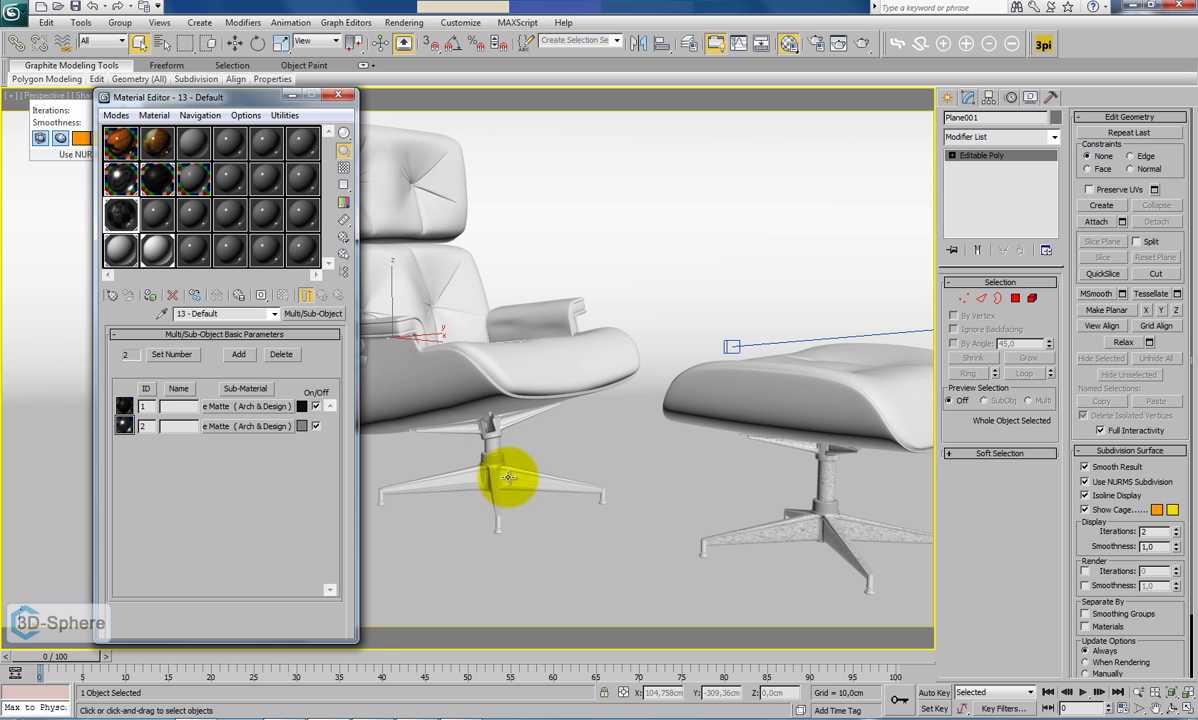
{"action": "left_click", "coordinate": [504, 486]}
{"action": "left_click", "coordinate": [1054, 138]}
{"action": "left_click_drag", "start_coordinate": [1054, 197], "coordinate": [1056, 515]}
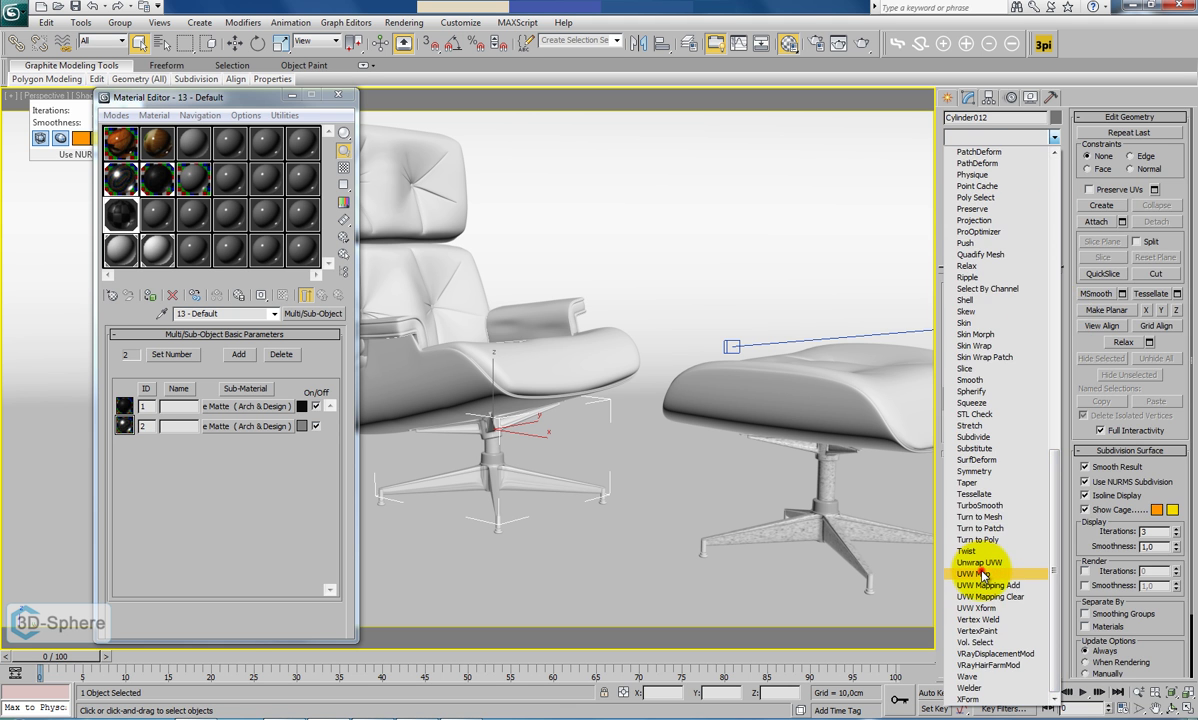
{"action": "left_click", "coordinate": [985, 573]}
{"action": "left_click", "coordinate": [983, 365]}
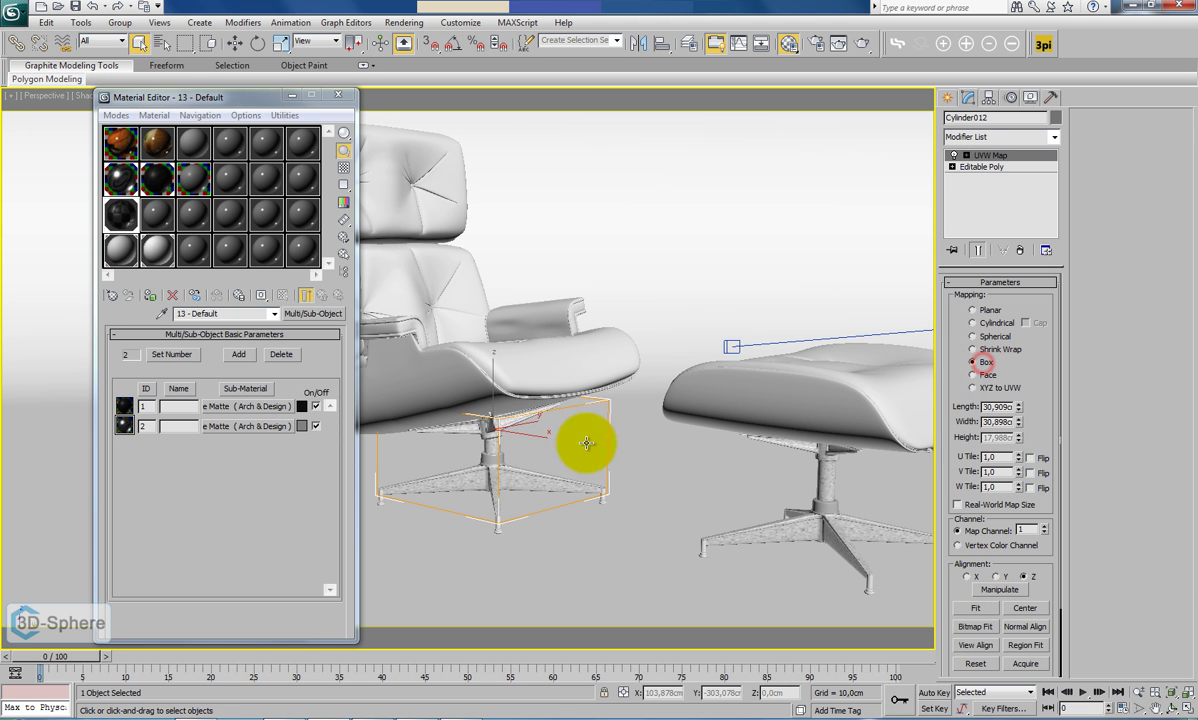
Select the small feet under the chair and ottoman legs and assign the 13 - Default Multi/Sub-Object material to them.
{"action": "left_click", "coordinate": [492, 523]}
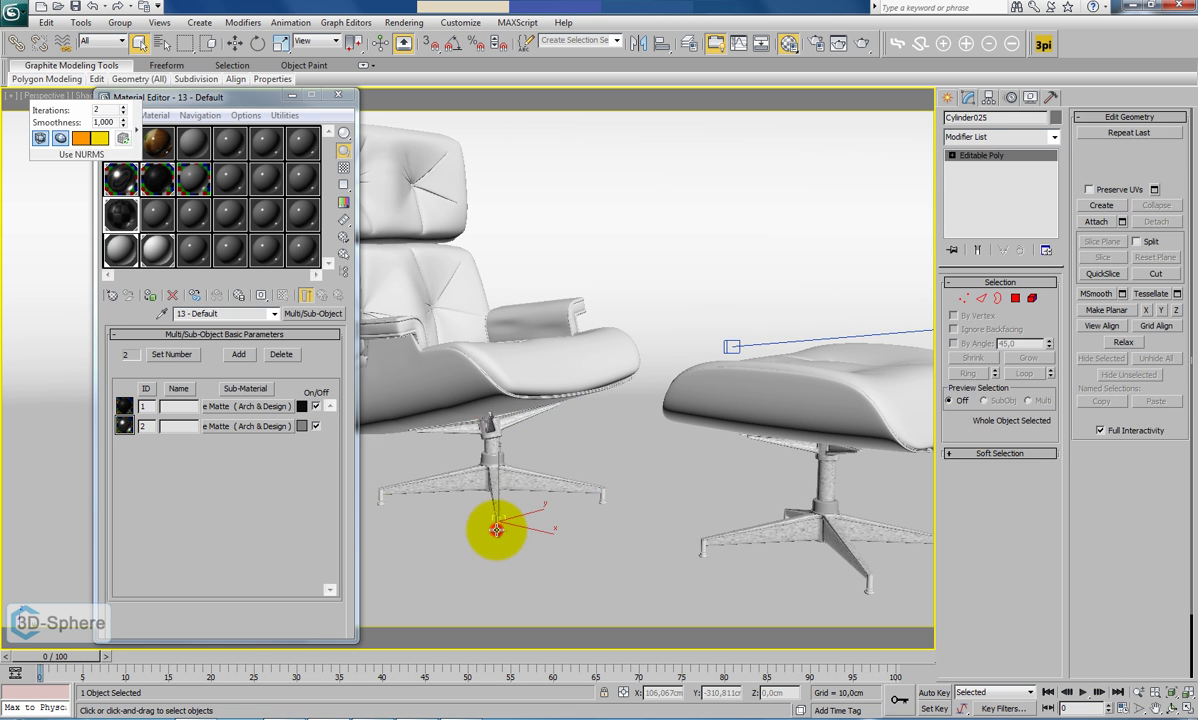
{"action": "left_click", "coordinate": [604, 492], "text": "ctrl"}
{"action": "left_click", "coordinate": [702, 555], "text": "ctrl"}
{"action": "left_click", "coordinate": [866, 581], "text": "ctrl"}
{"action": "middle_click_drag", "start_coordinate": [866, 581], "coordinate": [781, 556]}
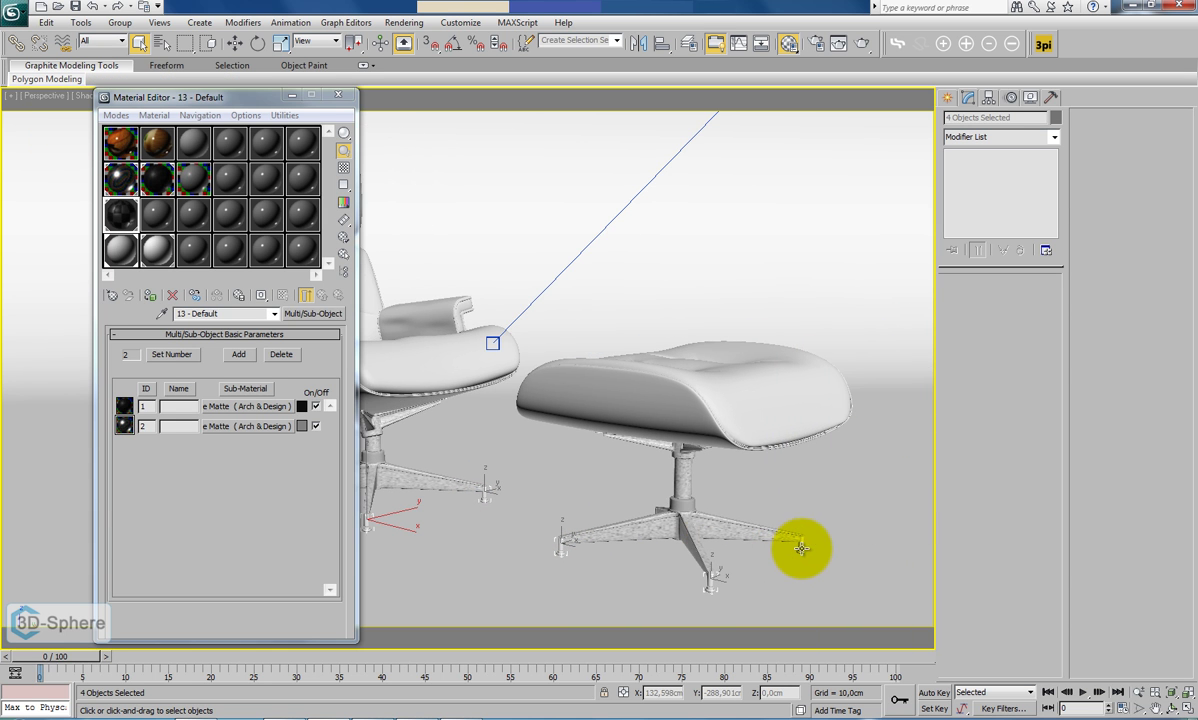
{"action": "left_click", "coordinate": [799, 547], "text": "ctrl"}
{"action": "middle_click_drag", "start_coordinate": [631, 543], "coordinate": [684, 545], "text": "alt"}
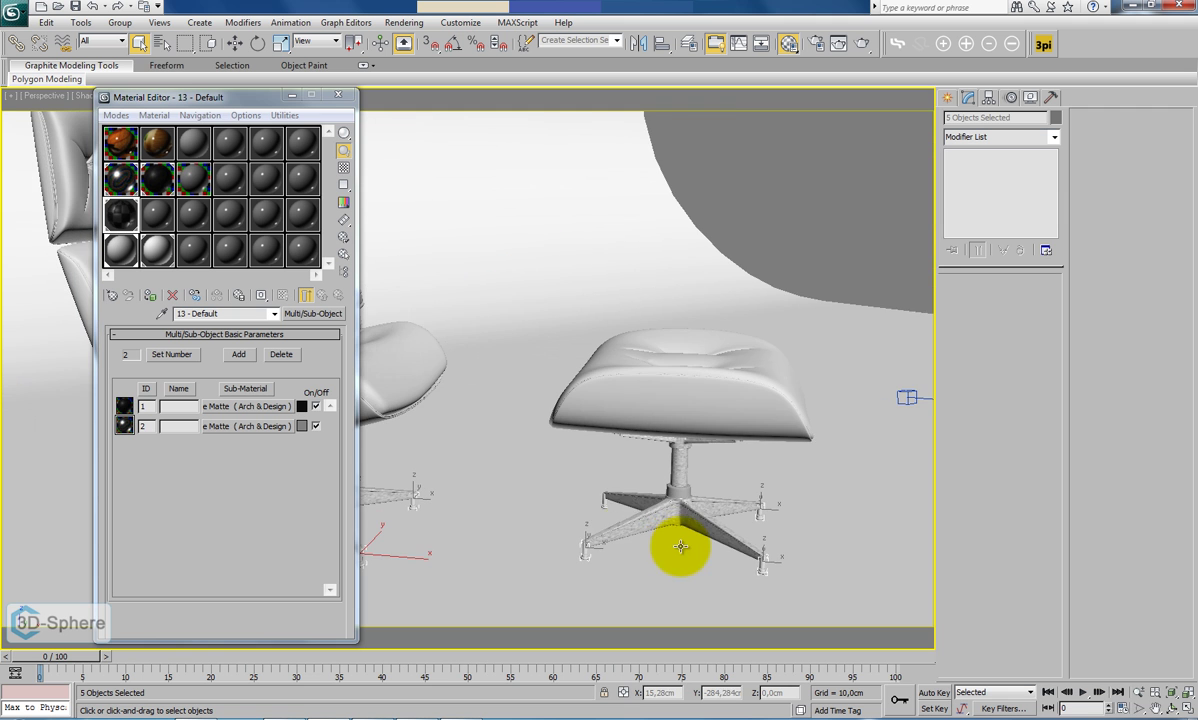
{"action": "left_click", "coordinate": [604, 502], "text": "ctrl"}
{"action": "middle_click_drag", "start_coordinate": [532, 513], "coordinate": [623, 503]}
{"action": "left_click", "coordinate": [487, 500], "text": "ctrl"}
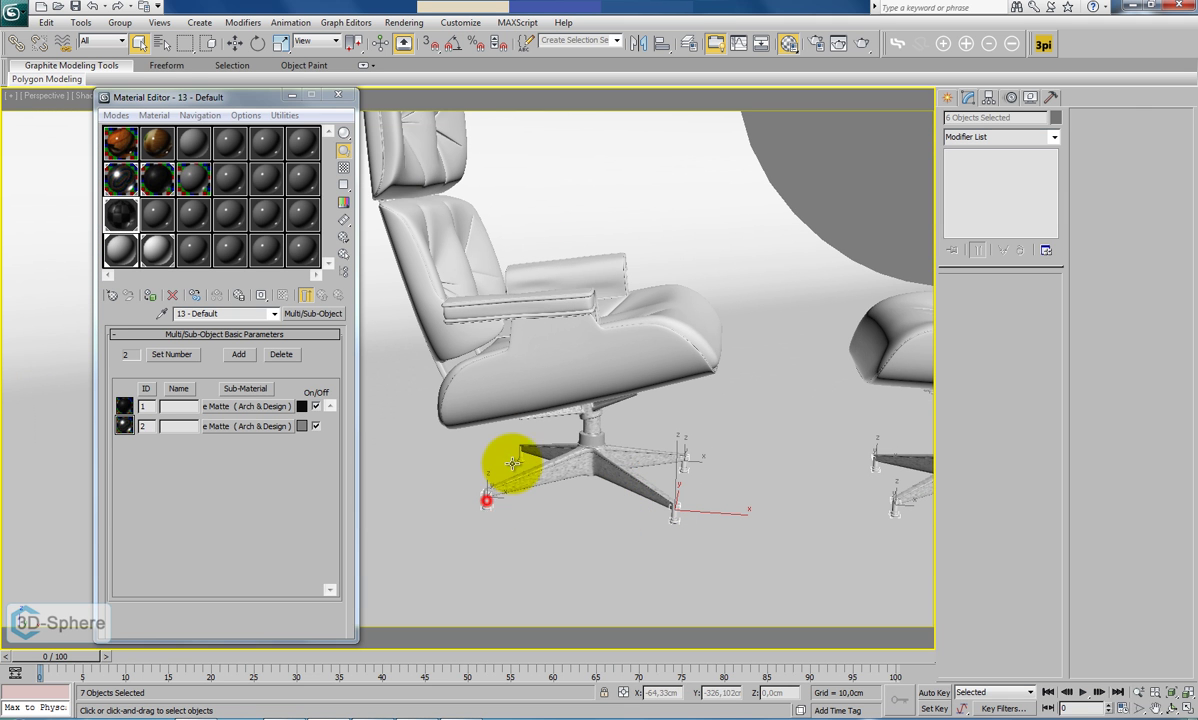
{"action": "left_click", "coordinate": [152, 300]}
{"action": "left_click", "coordinate": [714, 570]}
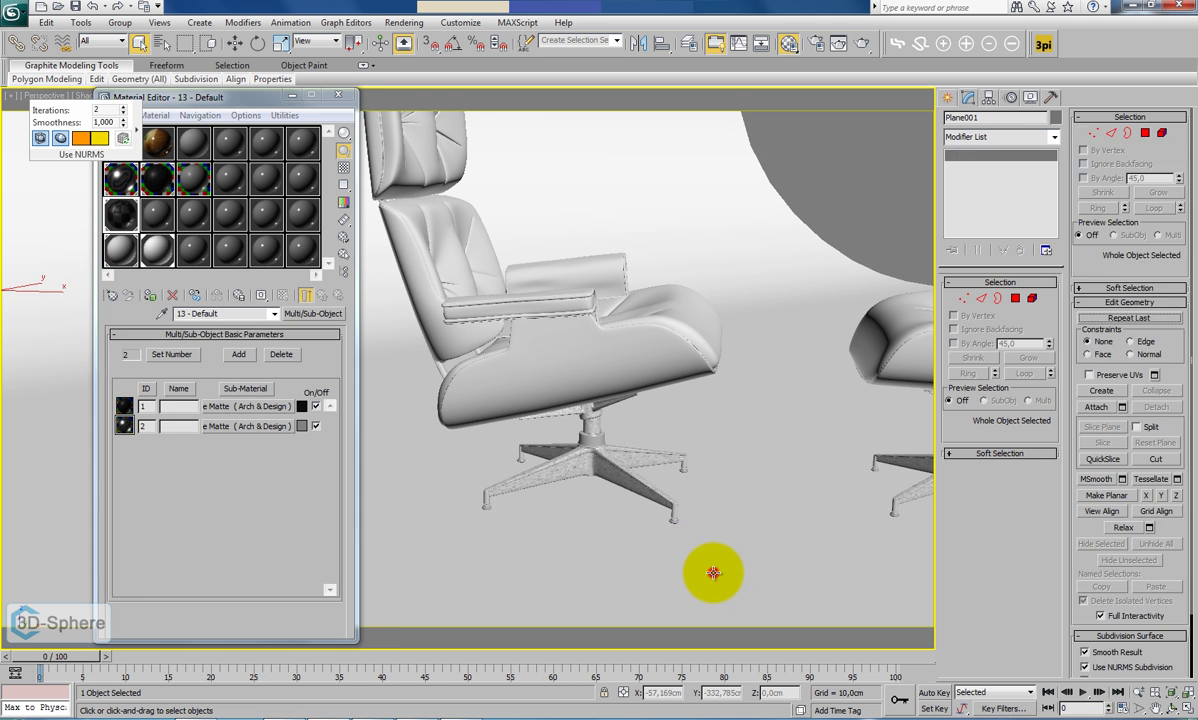
Select the objects screw through screw007 by name and assign the Metal Chrome Matte material to them.
{"action": "key", "text": "z"}
{"action": "middle_click_drag", "start_coordinate": [652, 465], "coordinate": [628, 546], "text": "alt"}
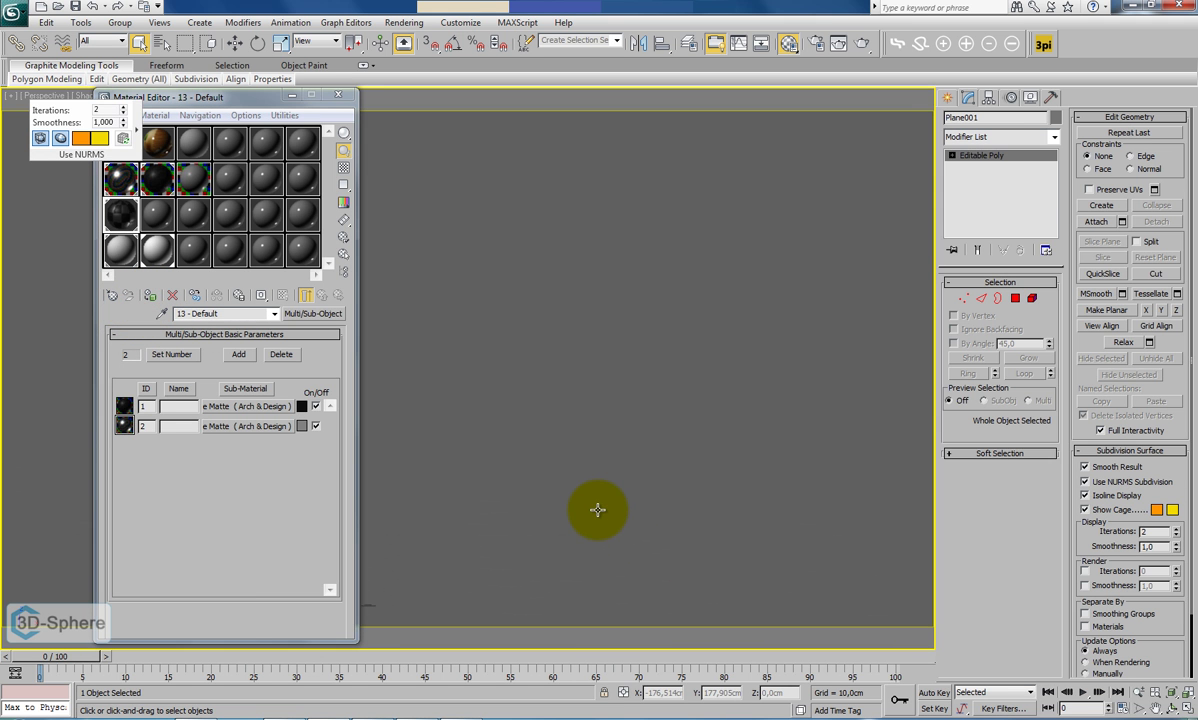
{"action": "scroll", "coordinate": [598, 510], "scroll_direction": "up", "scroll_amount": 3}
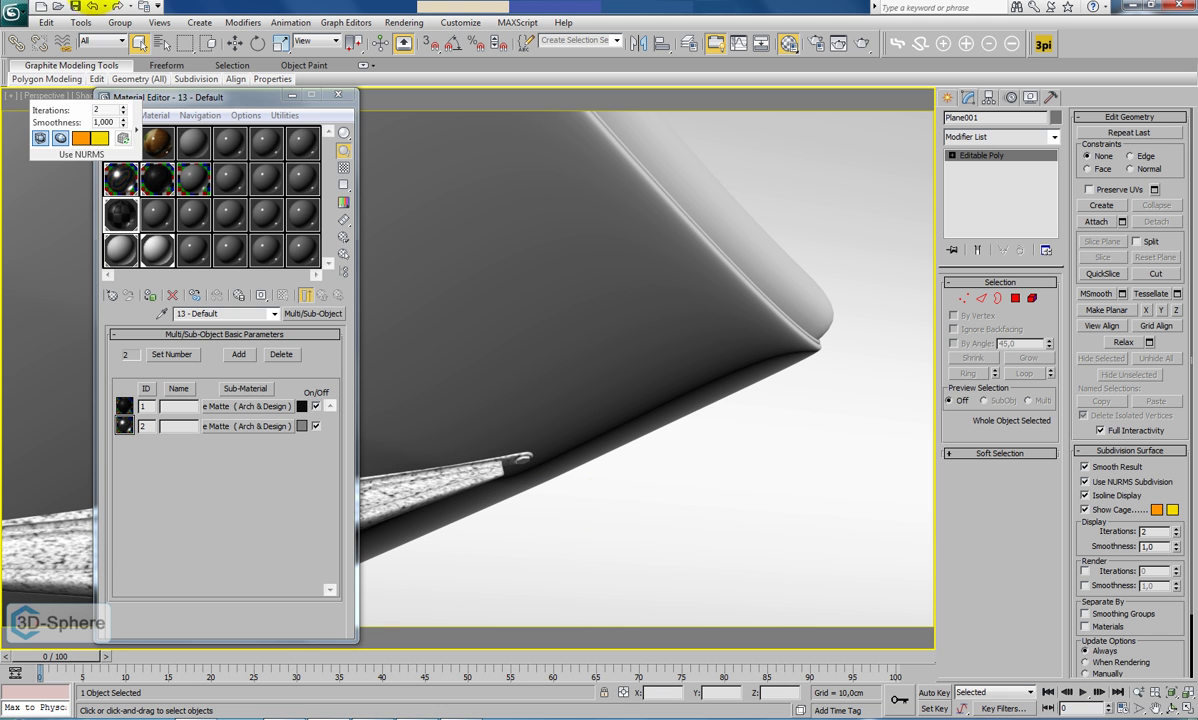
{"action": "left_click", "coordinate": [163, 42]}
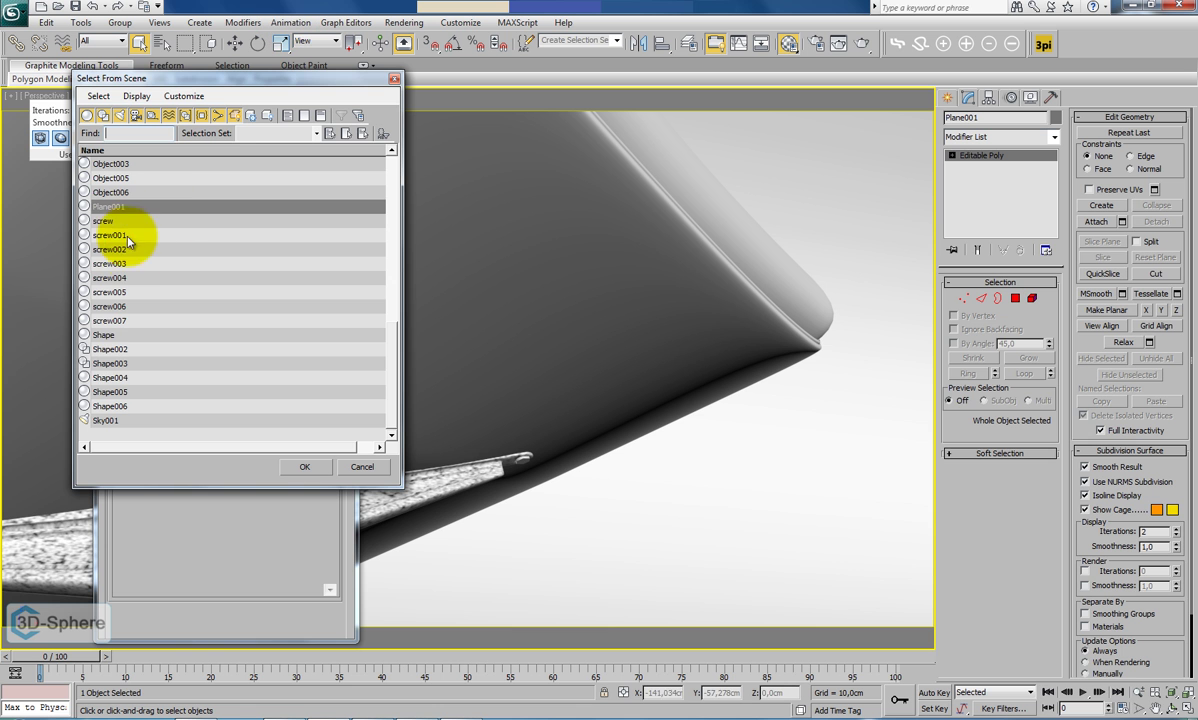
{"action": "left_click", "coordinate": [104, 221]}
{"action": "left_click", "coordinate": [110, 318], "text": "shift"}
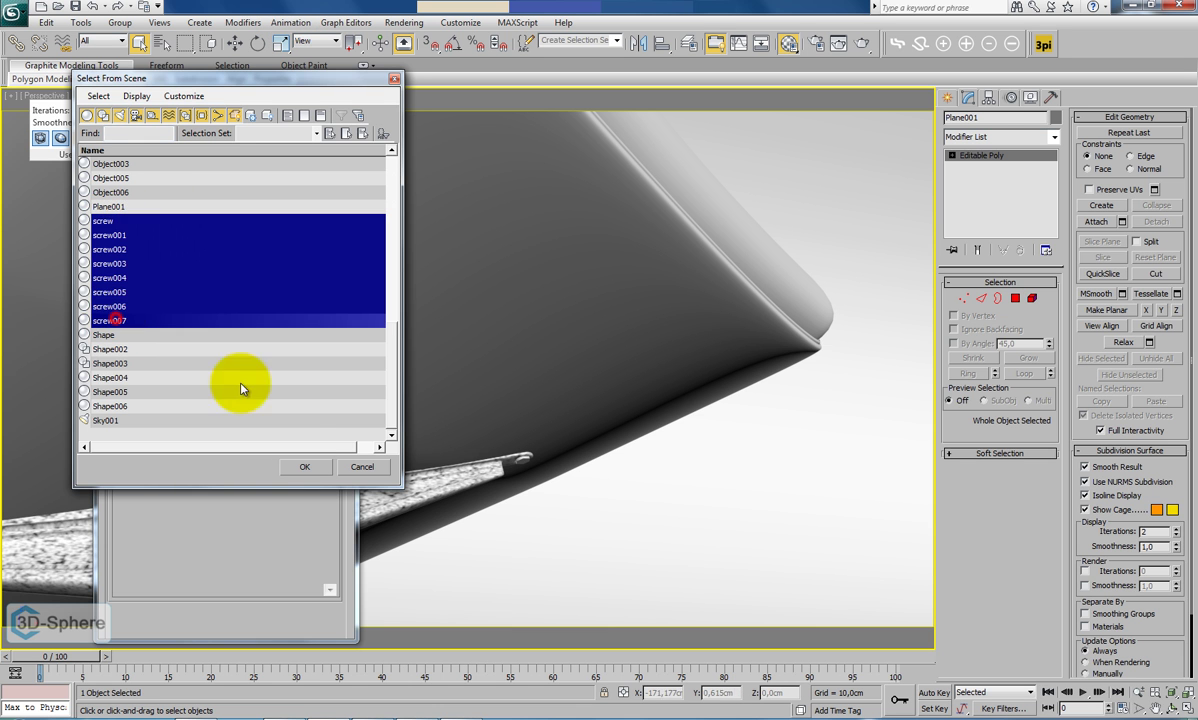
{"action": "left_click", "coordinate": [304, 466]}
{"action": "left_click", "coordinate": [121, 176]}
{"action": "left_click", "coordinate": [155, 252]}
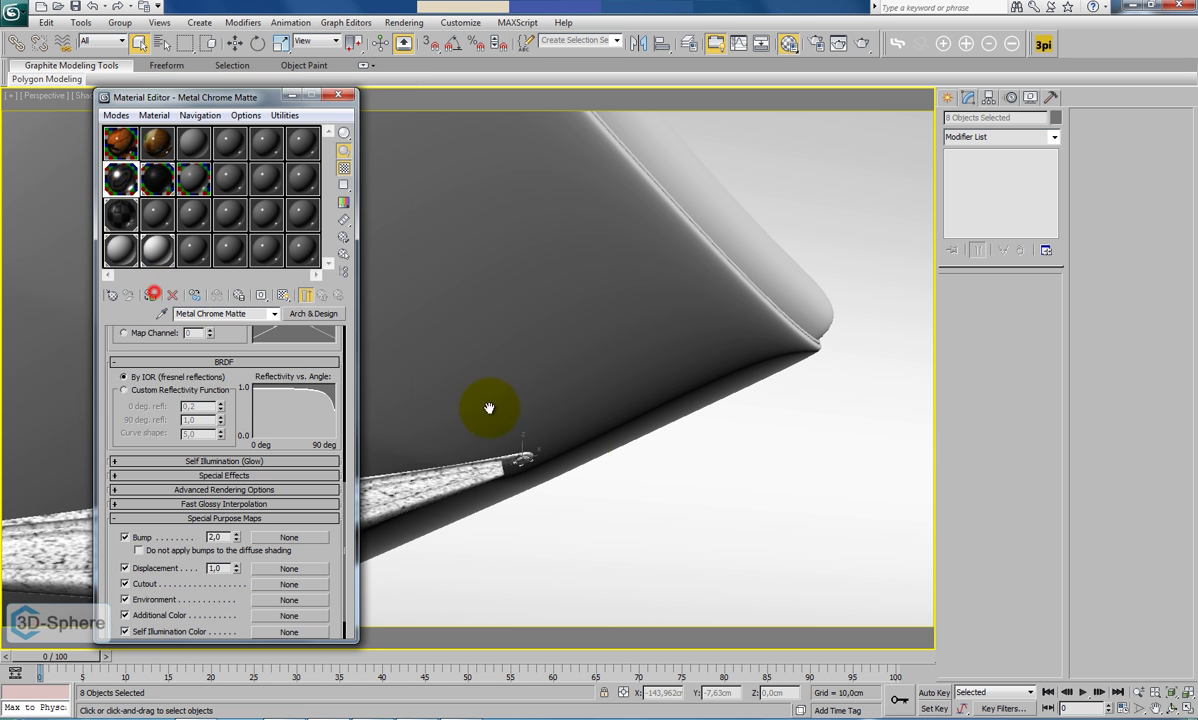
{"action": "left_click", "coordinate": [637, 493]}
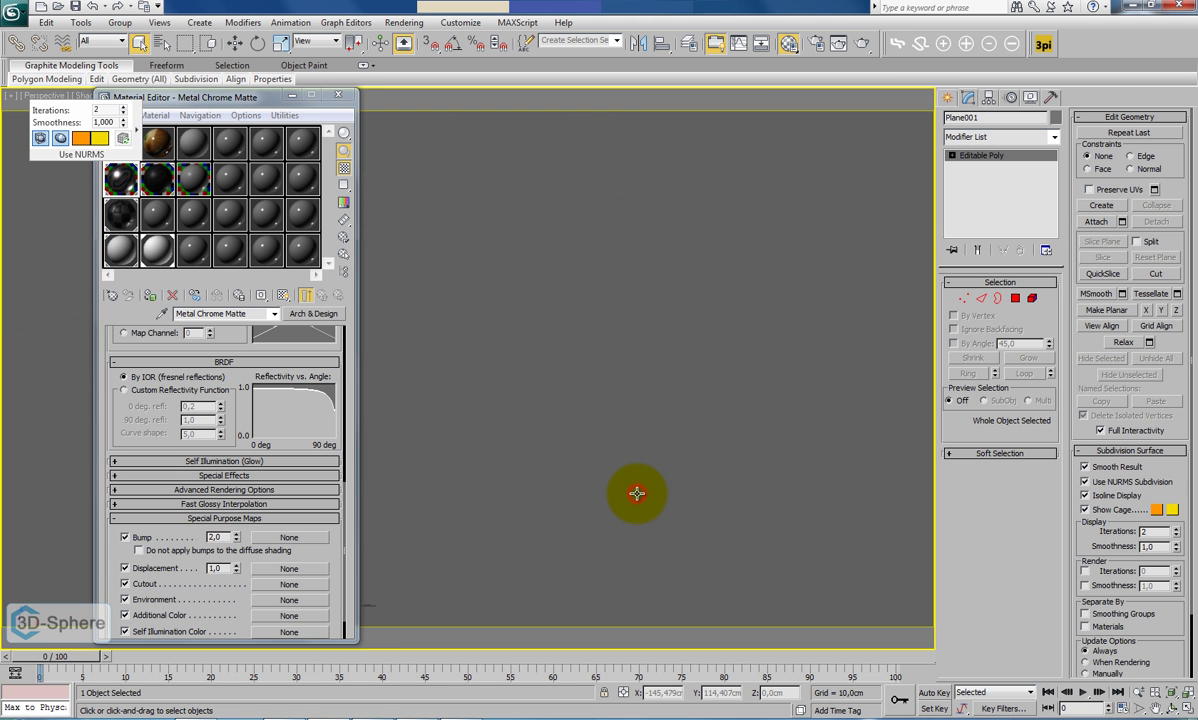
Select the objects Shape through Shape006 by name and apply a shared UVW Map modifier with Box mapping to them.
{"action": "scroll", "coordinate": [636, 482], "scroll_direction": "down", "scroll_amount": 5}
{"action": "middle_click_drag", "start_coordinate": [588, 548], "coordinate": [707, 430]}
{"action": "scroll", "coordinate": [707, 430], "scroll_direction": "down", "scroll_amount": 2}
{"action": "key", "text": "z"}
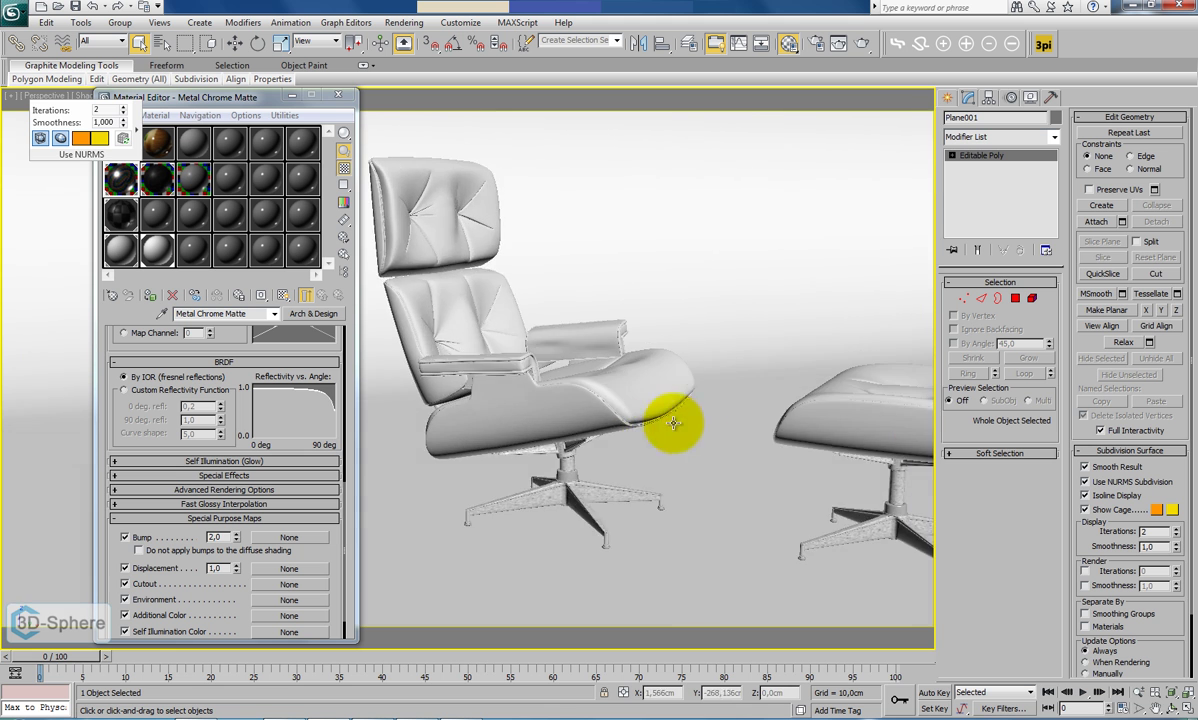
{"action": "middle_click_drag", "start_coordinate": [621, 436], "coordinate": [643, 427], "text": "alt"}
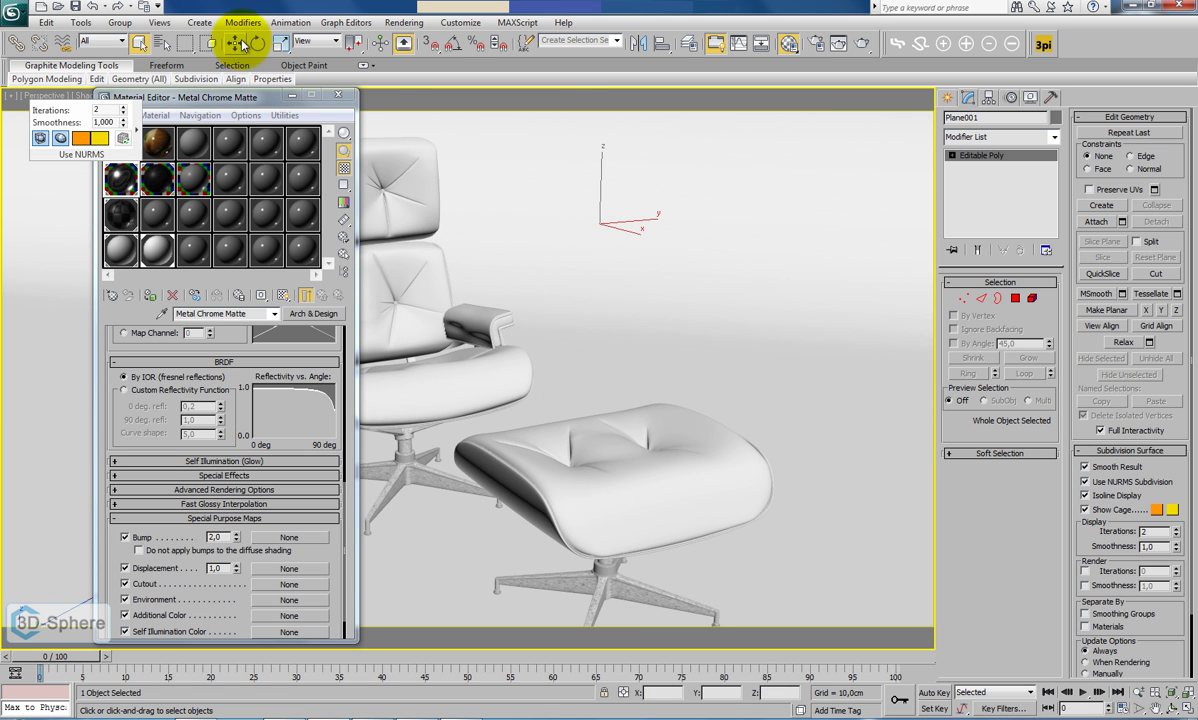
{"action": "left_click", "coordinate": [160, 42]}
{"action": "left_click", "coordinate": [100, 334]}
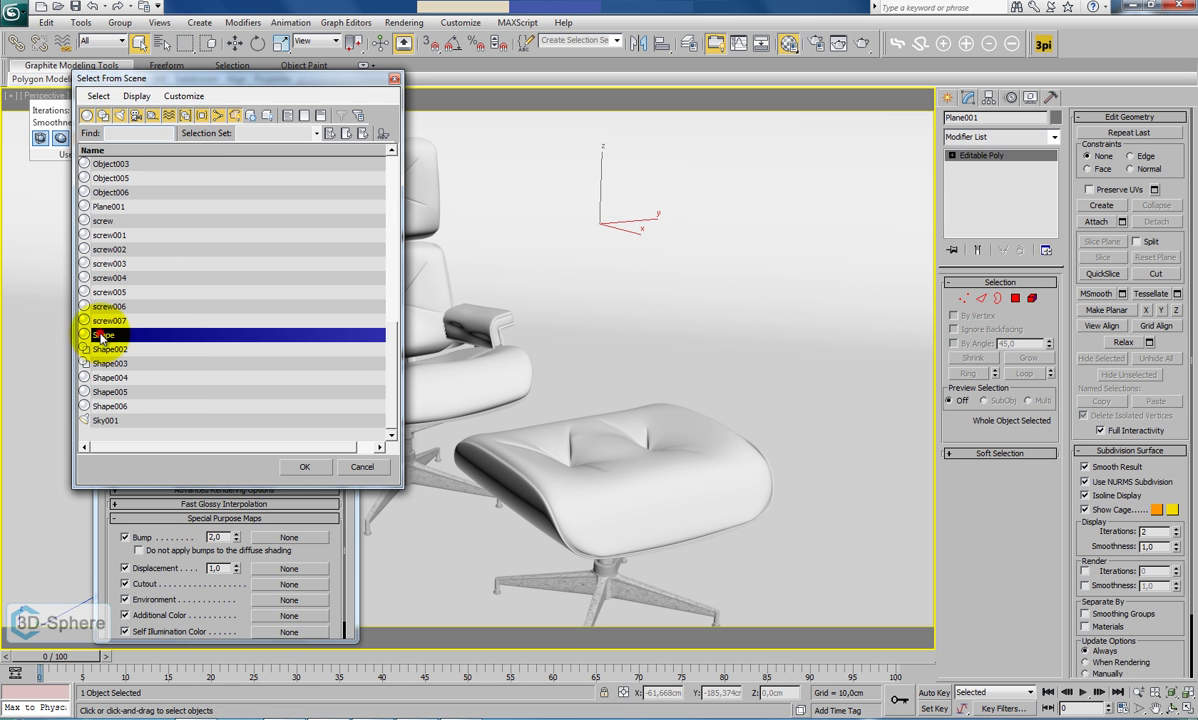
{"action": "left_click", "coordinate": [107, 405], "text": "shift"}
{"action": "left_click", "coordinate": [304, 466]}
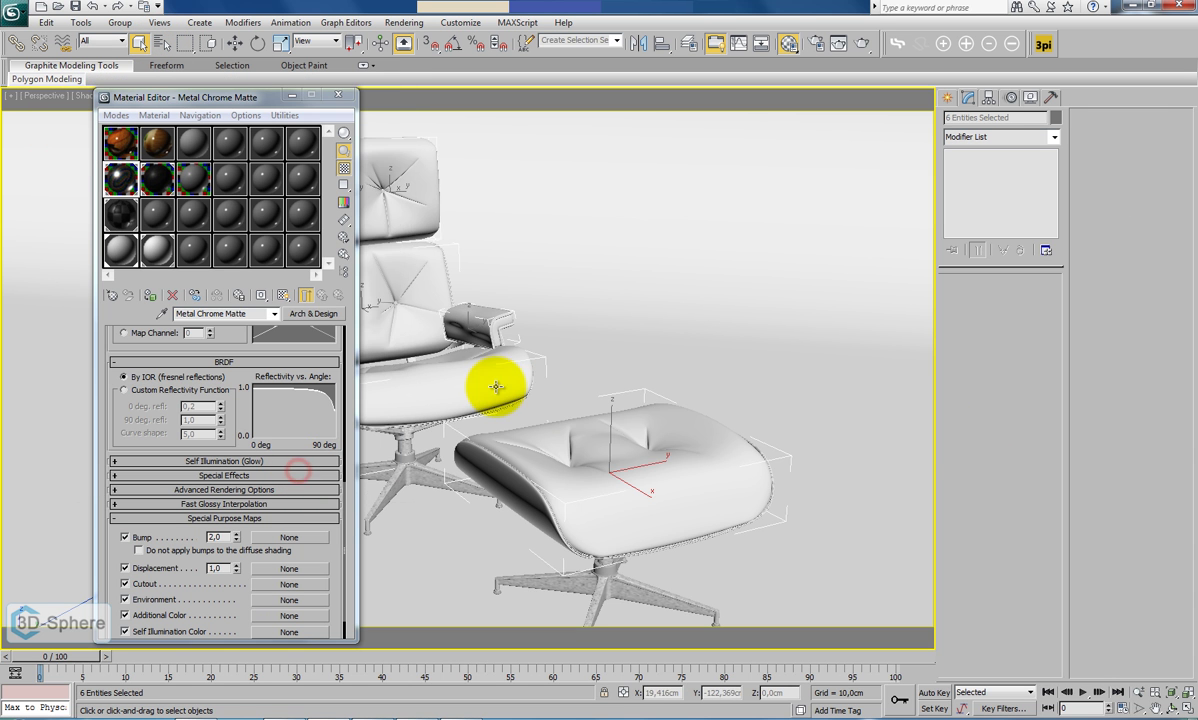
{"action": "middle_click_drag", "start_coordinate": [497, 388], "coordinate": [607, 400]}
{"action": "middle_click_drag", "start_coordinate": [711, 397], "coordinate": [666, 402]}
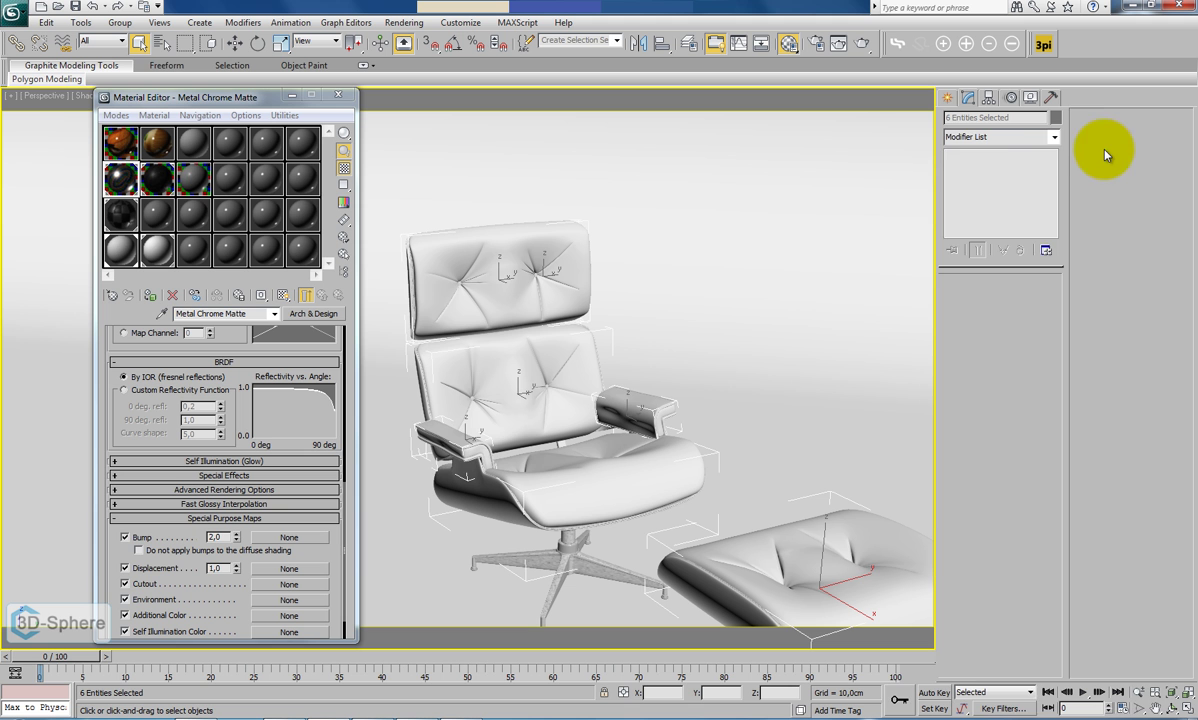
{"action": "left_click", "coordinate": [1054, 137]}
{"action": "left_click_drag", "start_coordinate": [1060, 195], "coordinate": [1056, 503]}
{"action": "left_click", "coordinate": [975, 574]}
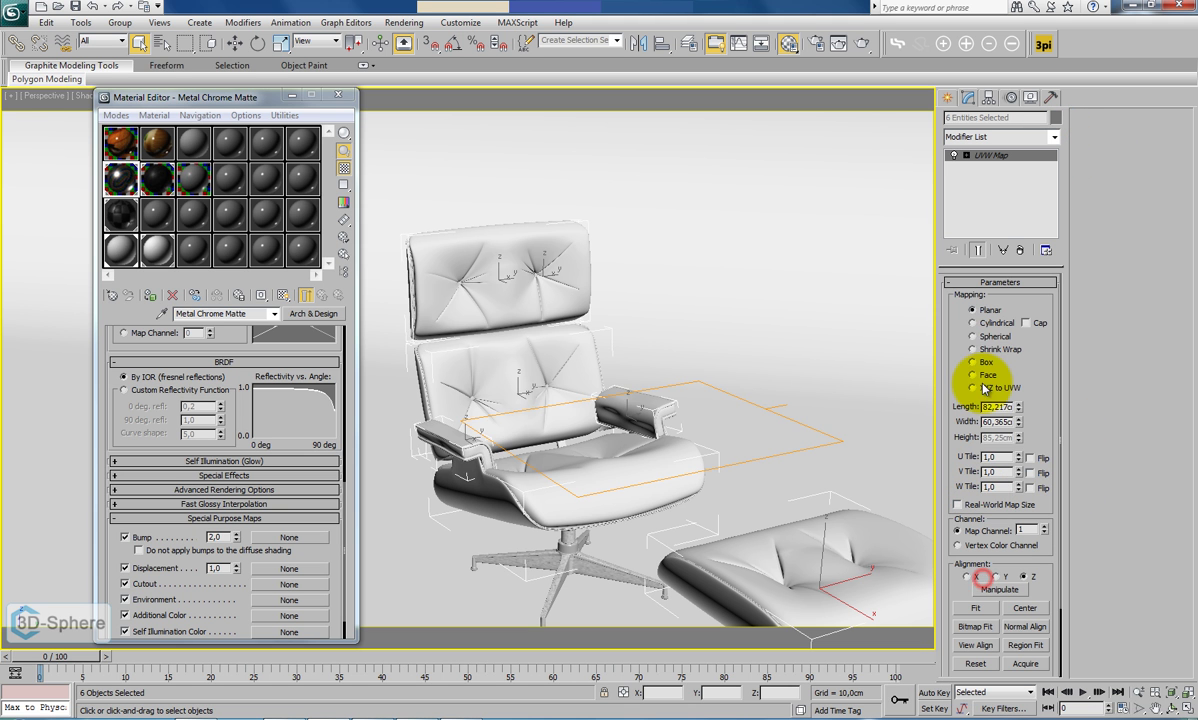
{"action": "left_click", "coordinate": [972, 362]}
{"action": "left_click", "coordinate": [873, 389]}
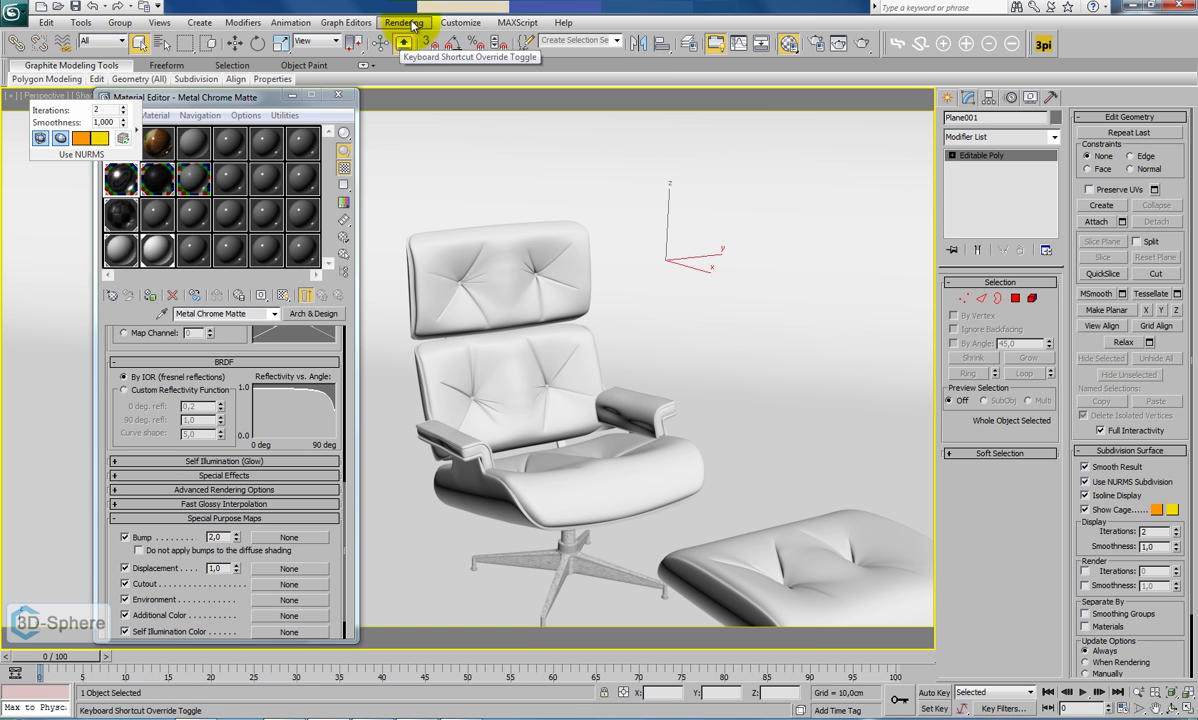
{"action": "left_click", "coordinate": [519, 168]}
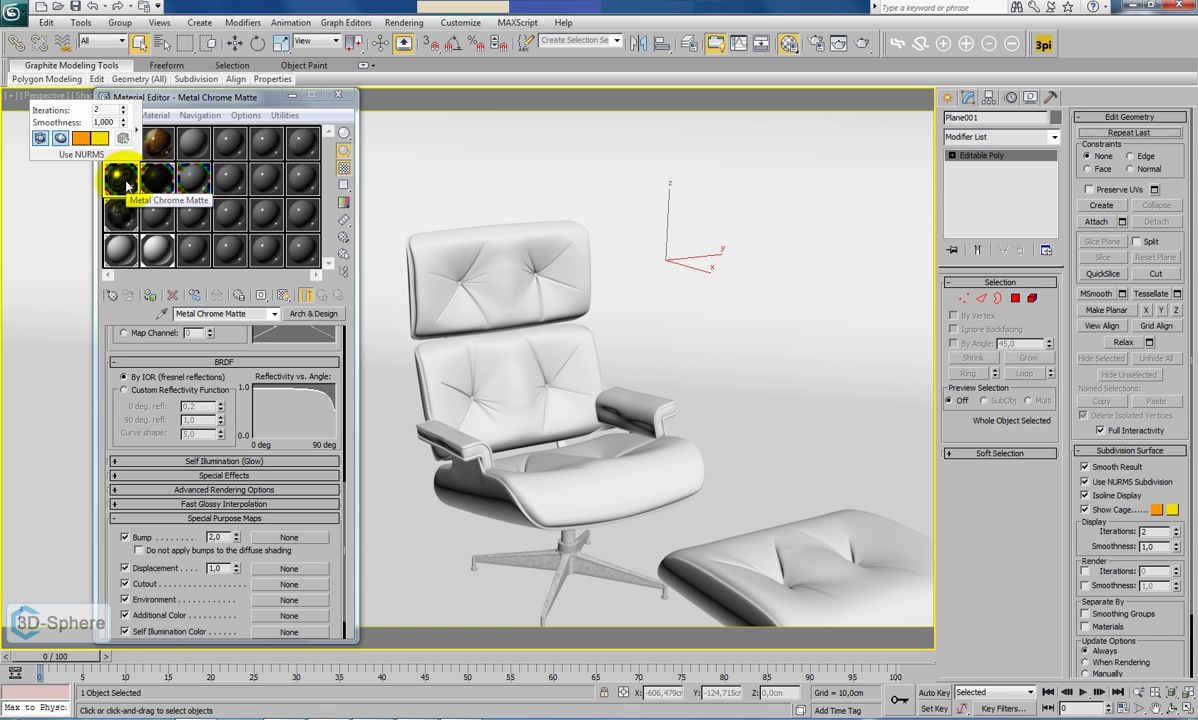
{"action": "left_click", "coordinate": [730, 206]}
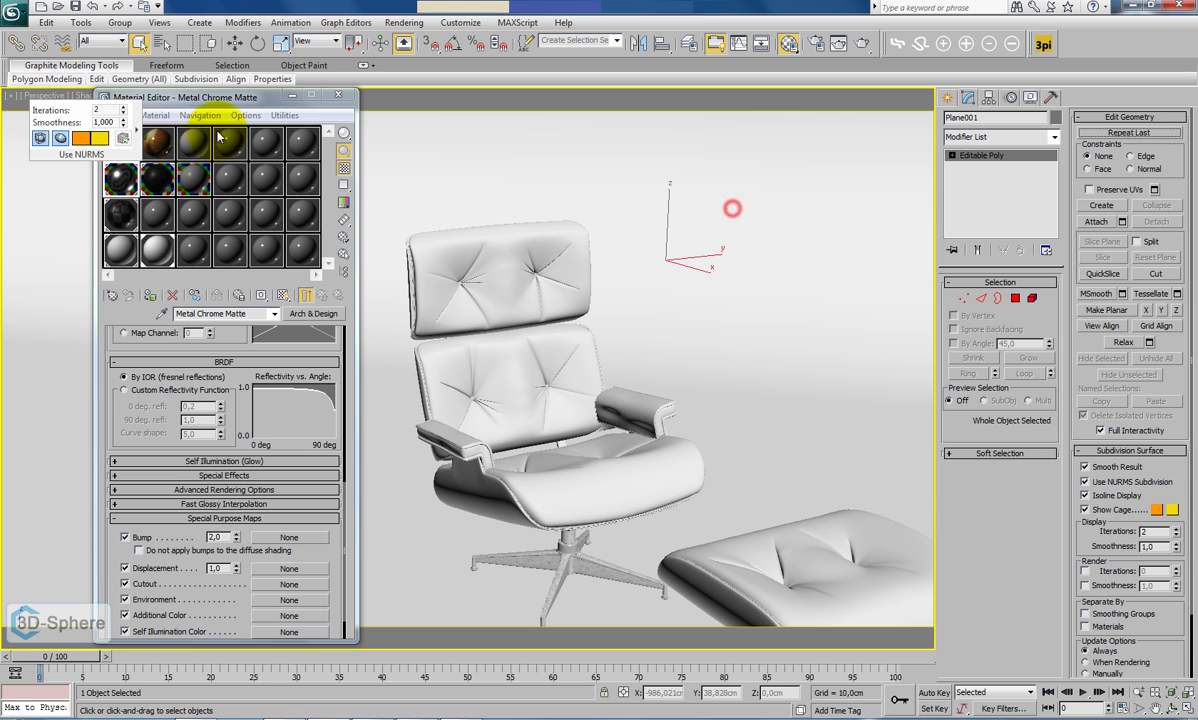
{"action": "middle_click_drag", "start_coordinate": [568, 395], "coordinate": [574, 352], "text": "alt"}
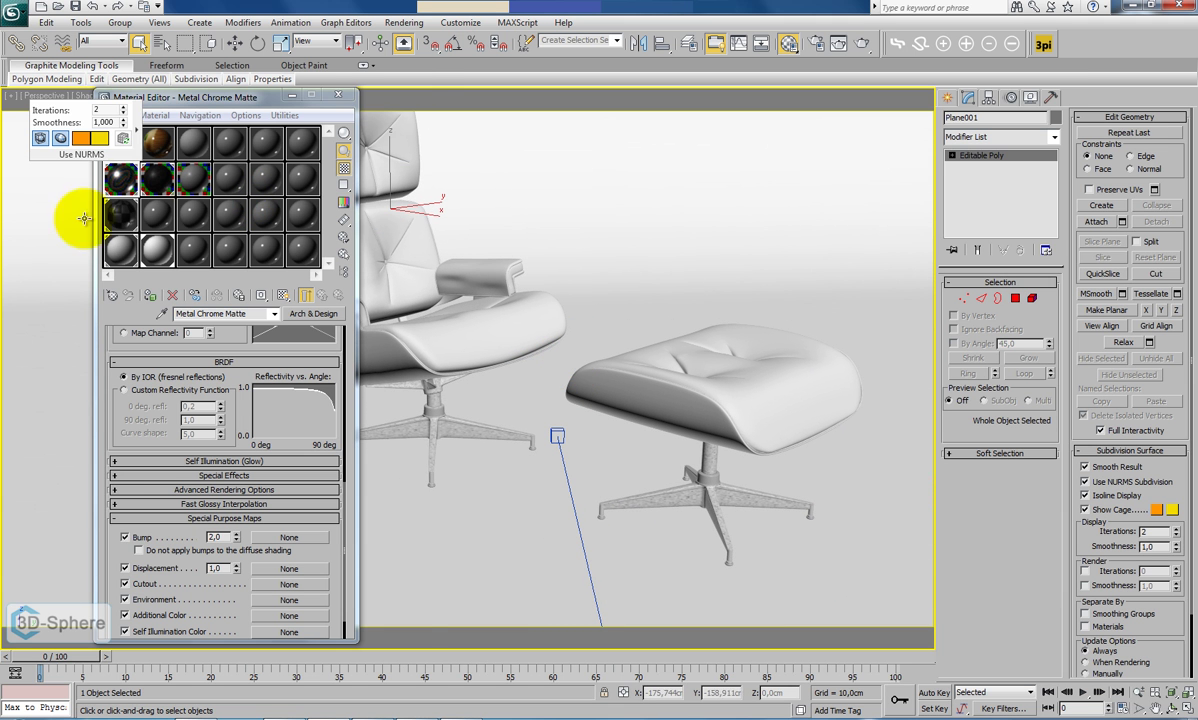
{"action": "left_click_drag", "start_coordinate": [178, 98], "coordinate": [228, 107]}
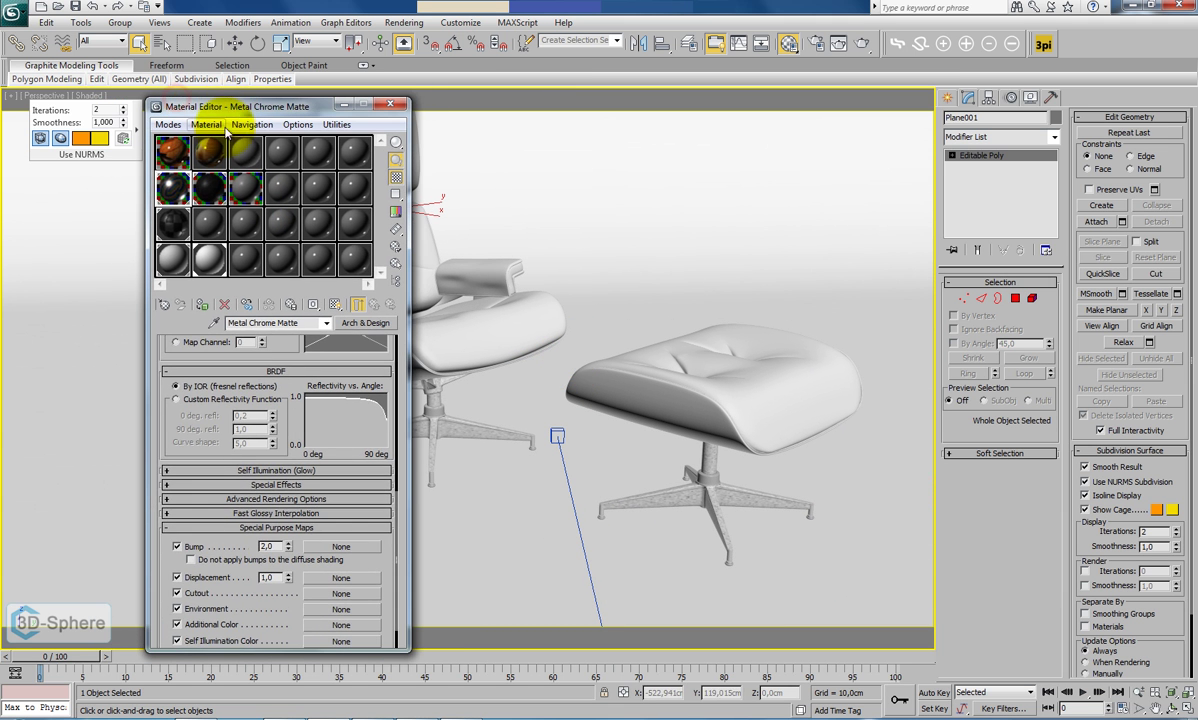
Load the bitmap wood2.jpg from the wood textures folder as the diffuse color map of the Wood Floor material.
{"action": "left_click", "coordinate": [249, 193]}
{"action": "left_click", "coordinate": [378, 422]}
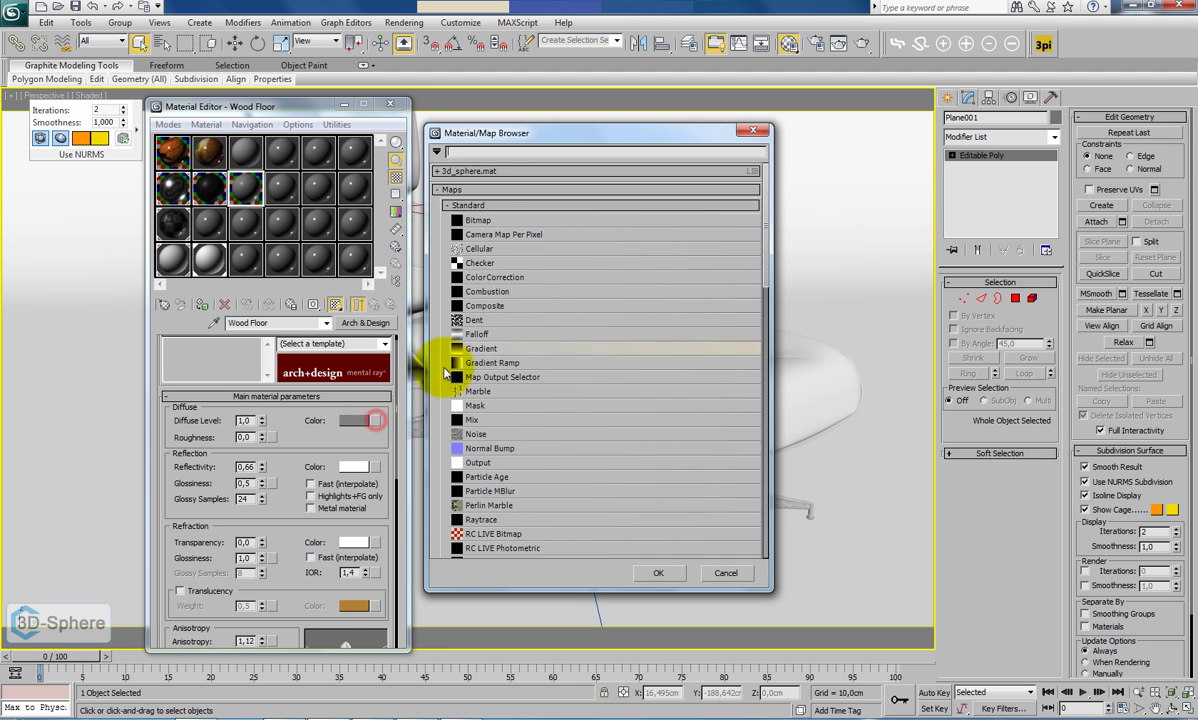
{"action": "double_click", "coordinate": [481, 214]}
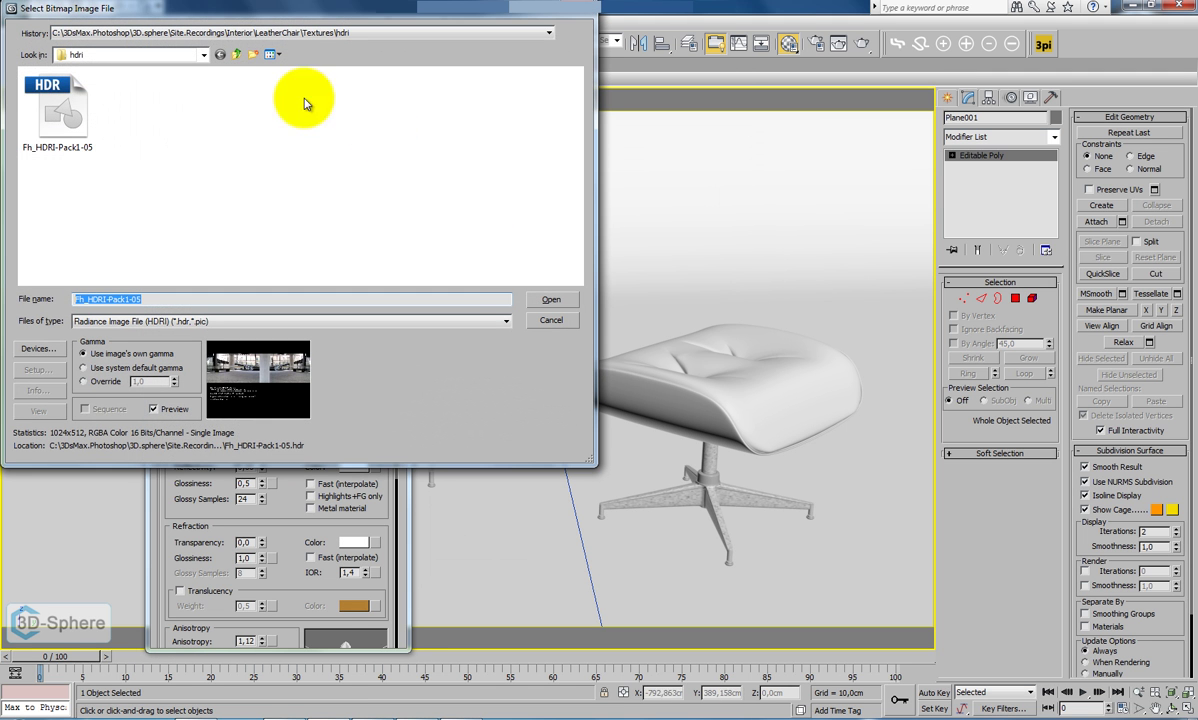
{"action": "left_click", "coordinate": [236, 54]}
{"action": "double_click", "coordinate": [145, 122]}
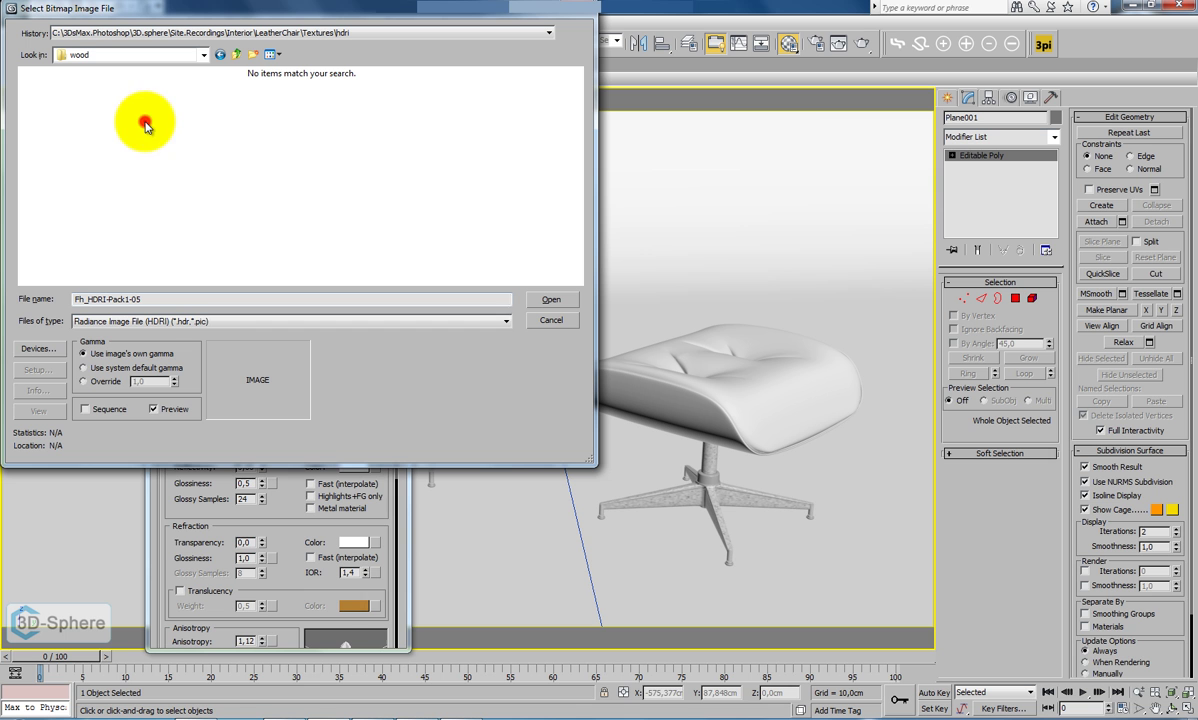
{"action": "left_click", "coordinate": [233, 320]}
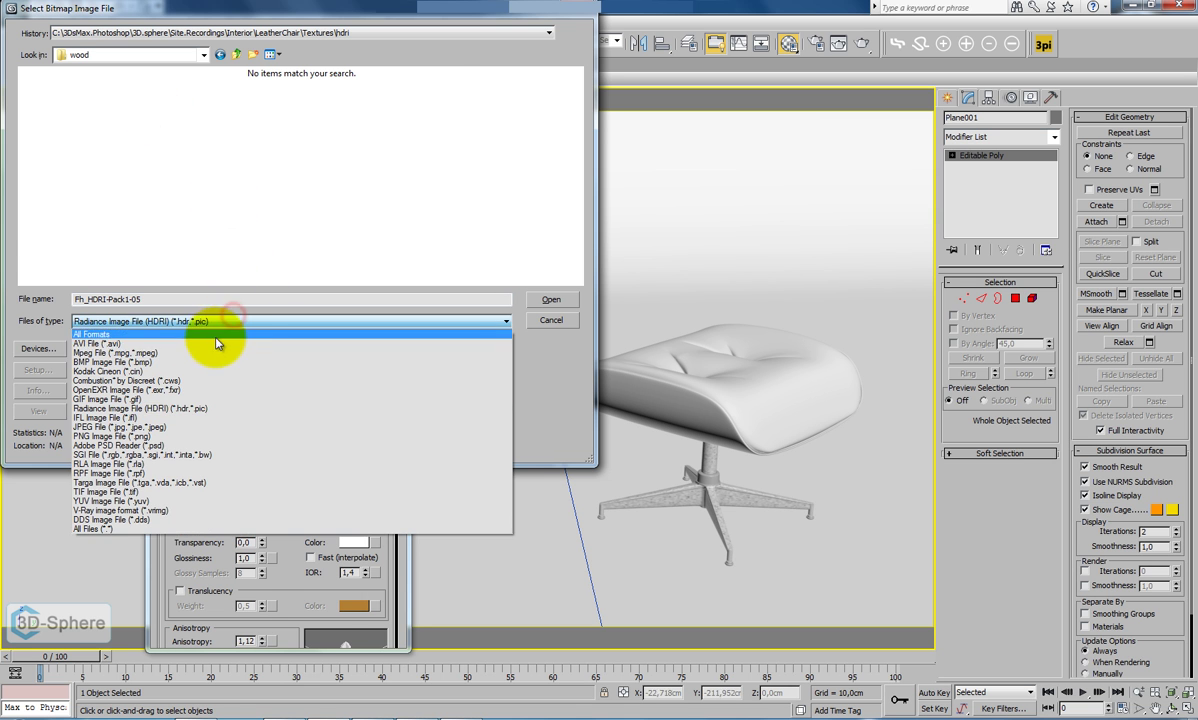
{"action": "left_click", "coordinate": [216, 336]}
{"action": "double_click", "coordinate": [429, 132]}
{"action": "left_click", "coordinate": [373, 307]}
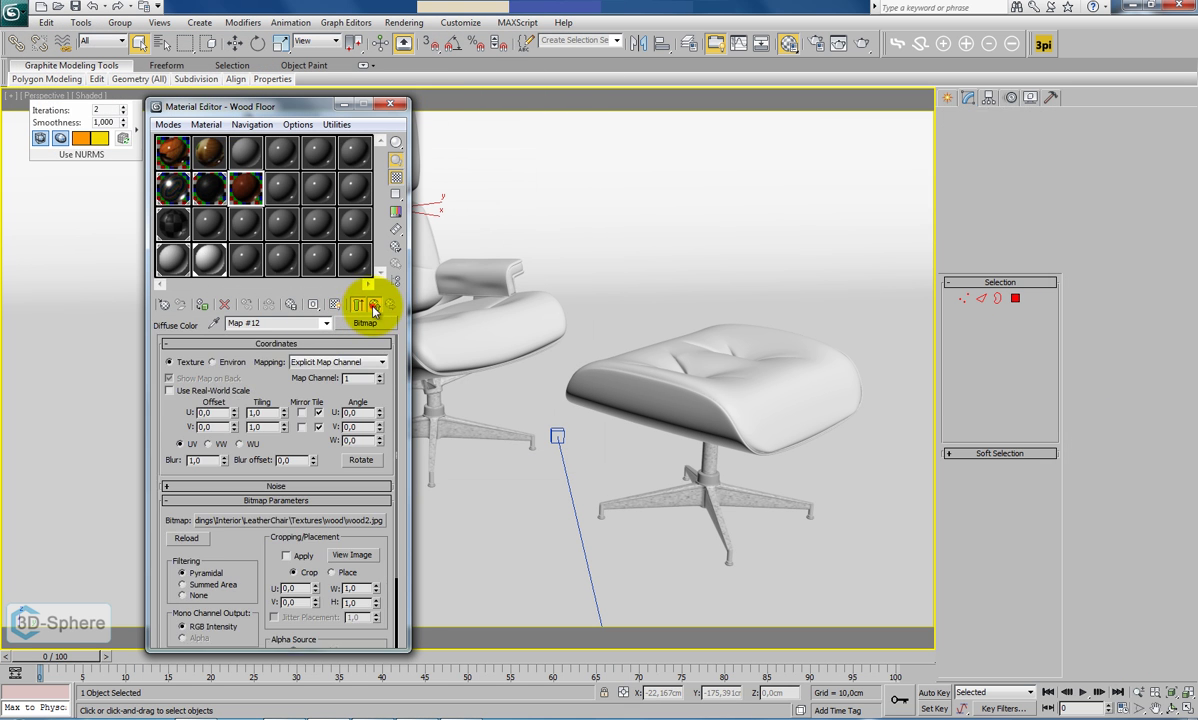
Load the bitmap wood2_bump.jpg into the bump slot of the Wood Floor material's special purpose maps.
{"action": "scroll", "coordinate": [289, 433], "scroll_direction": "down", "scroll_amount": 10}
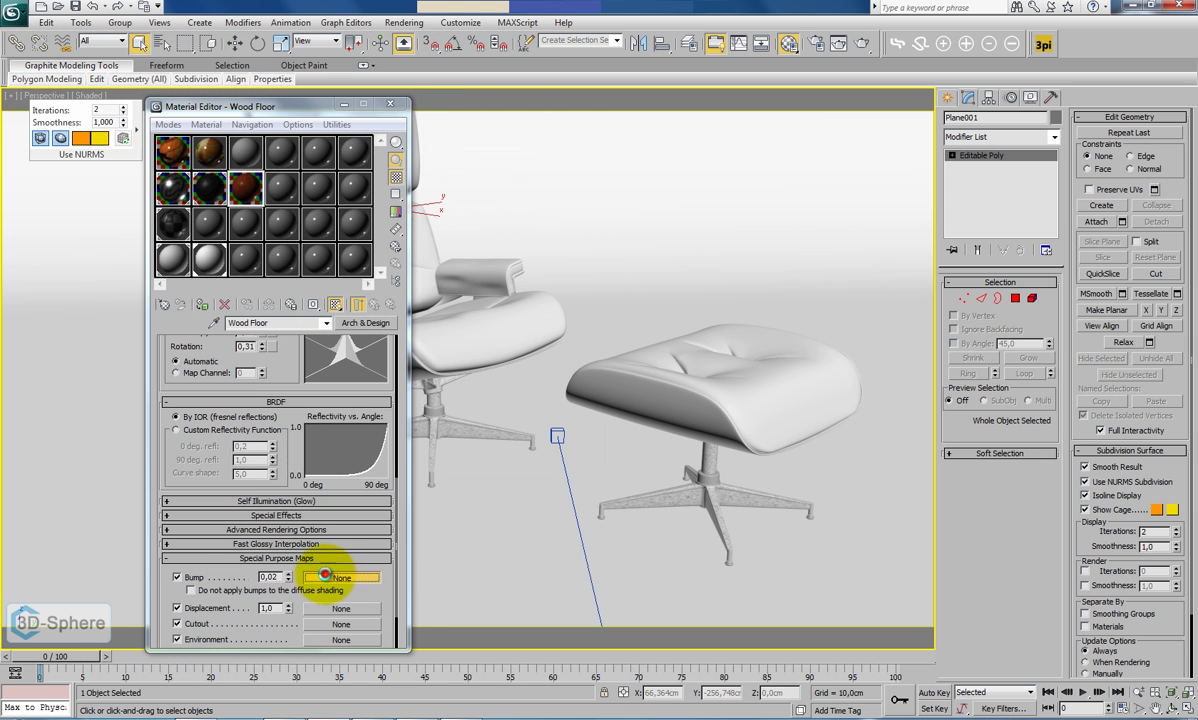
{"action": "left_click", "coordinate": [326, 578]}
{"action": "double_click", "coordinate": [471, 222]}
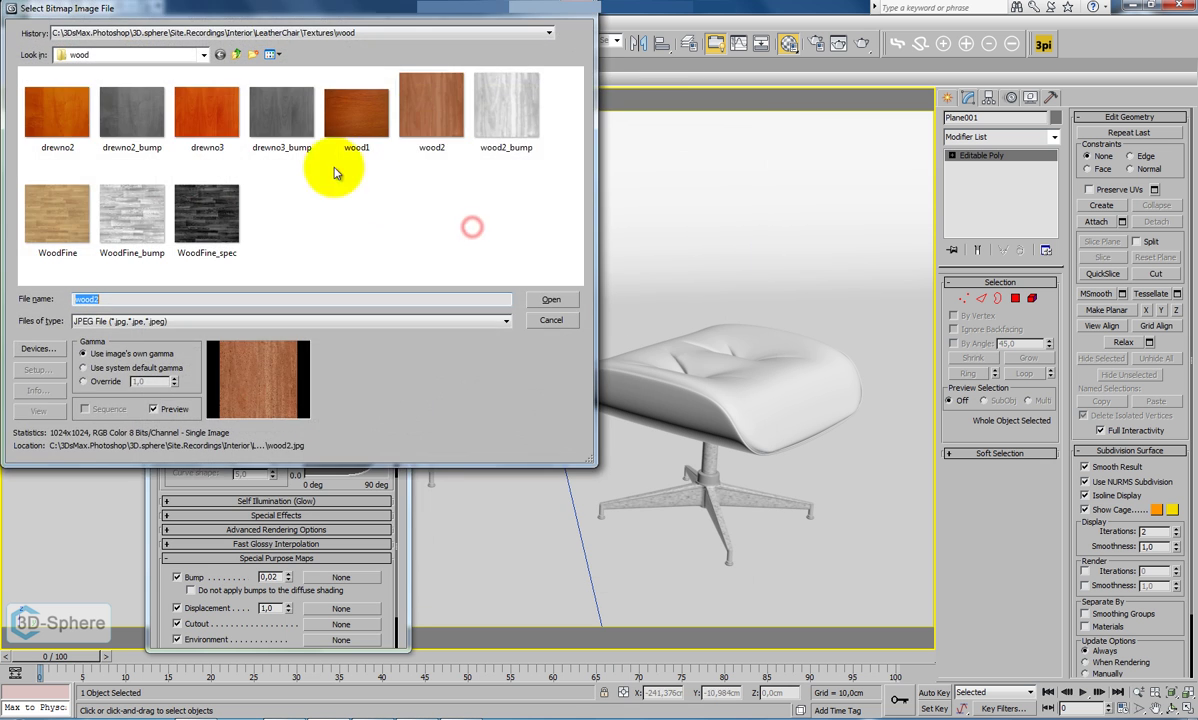
{"action": "double_click", "coordinate": [516, 104]}
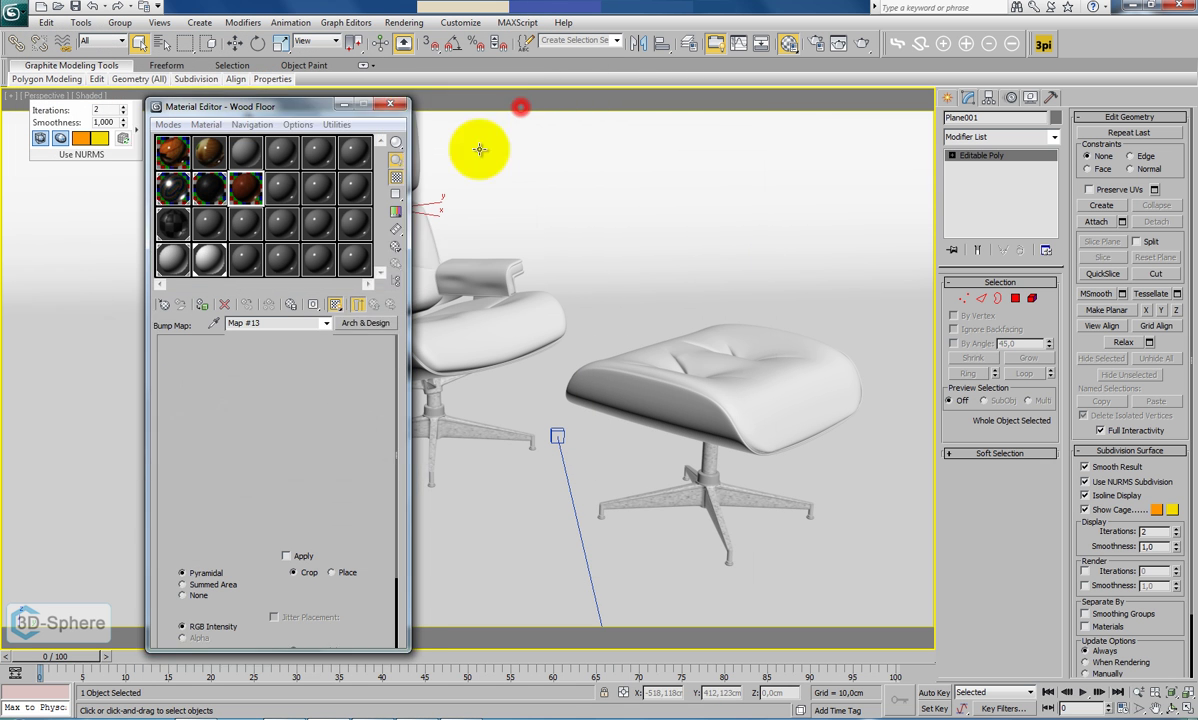
{"action": "left_click", "coordinate": [374, 305]}
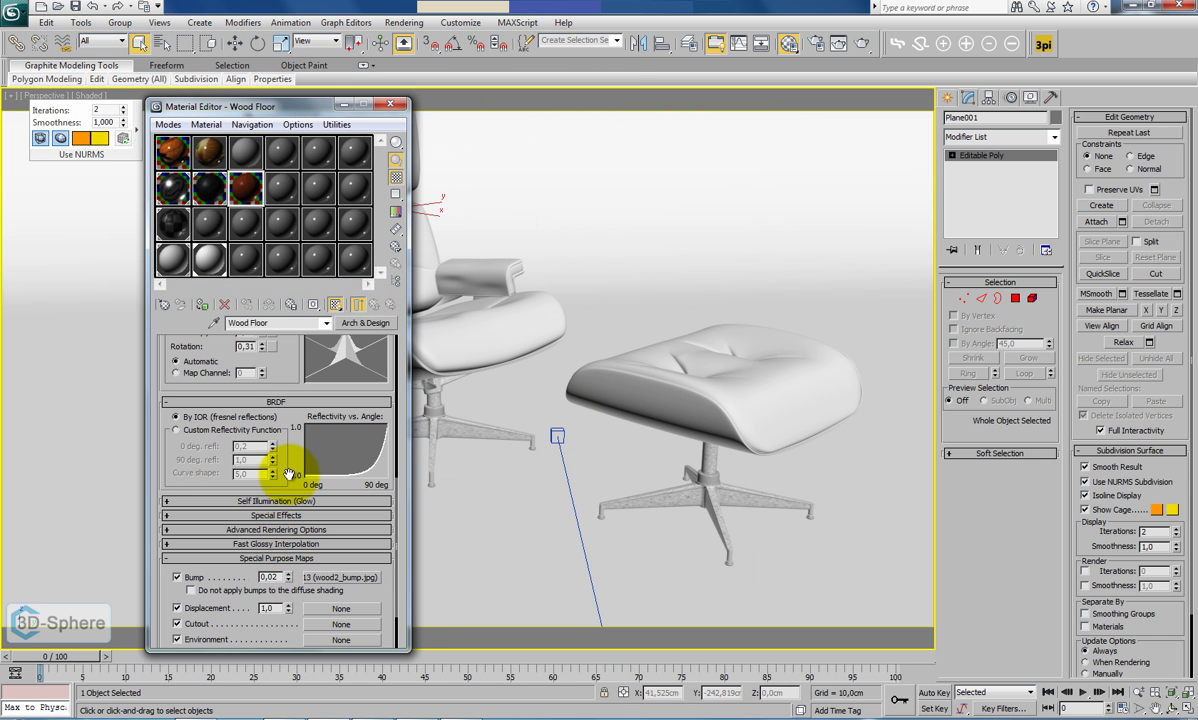
Set the Wood Floor material's bump amount to 0,1 and inspect its enlarged sample preview.
{"action": "scroll", "coordinate": [281, 477], "scroll_direction": "down", "scroll_amount": 3}
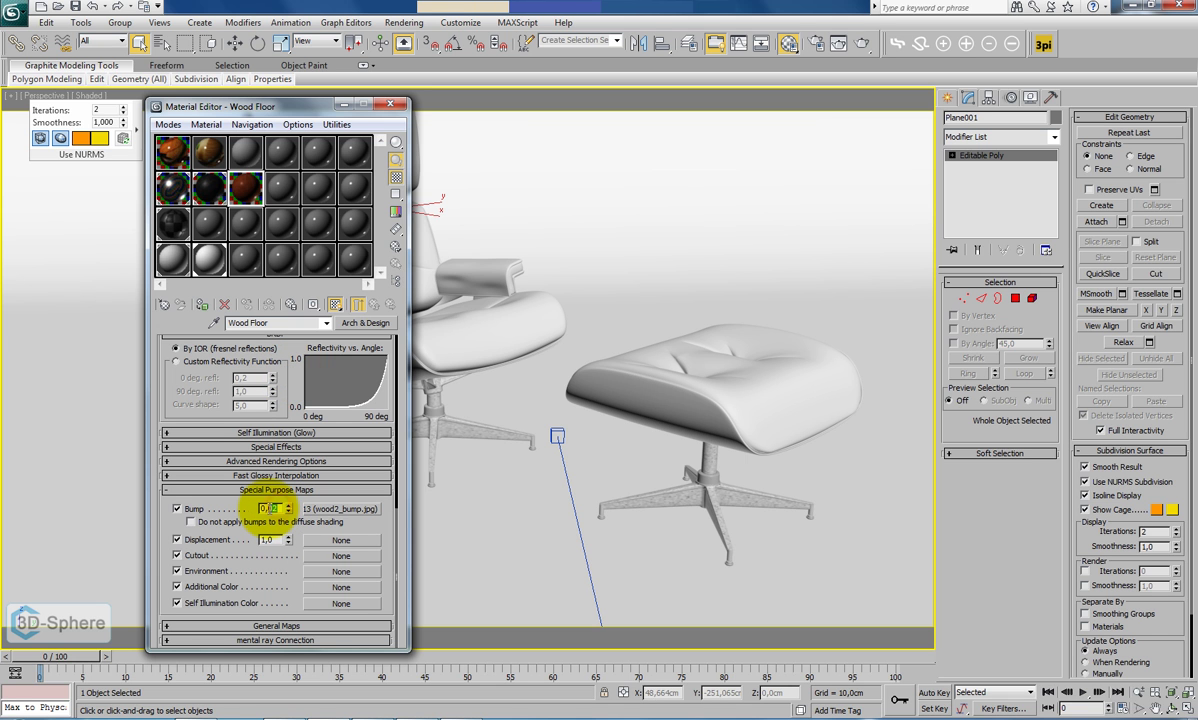
{"action": "type", "text": "1"}
{"action": "key", "text": "Return"}
{"action": "left_click_drag", "start_coordinate": [290, 357], "coordinate": [290, 362]}
{"action": "scroll", "coordinate": [290, 362], "scroll_direction": "up", "scroll_amount": 10}
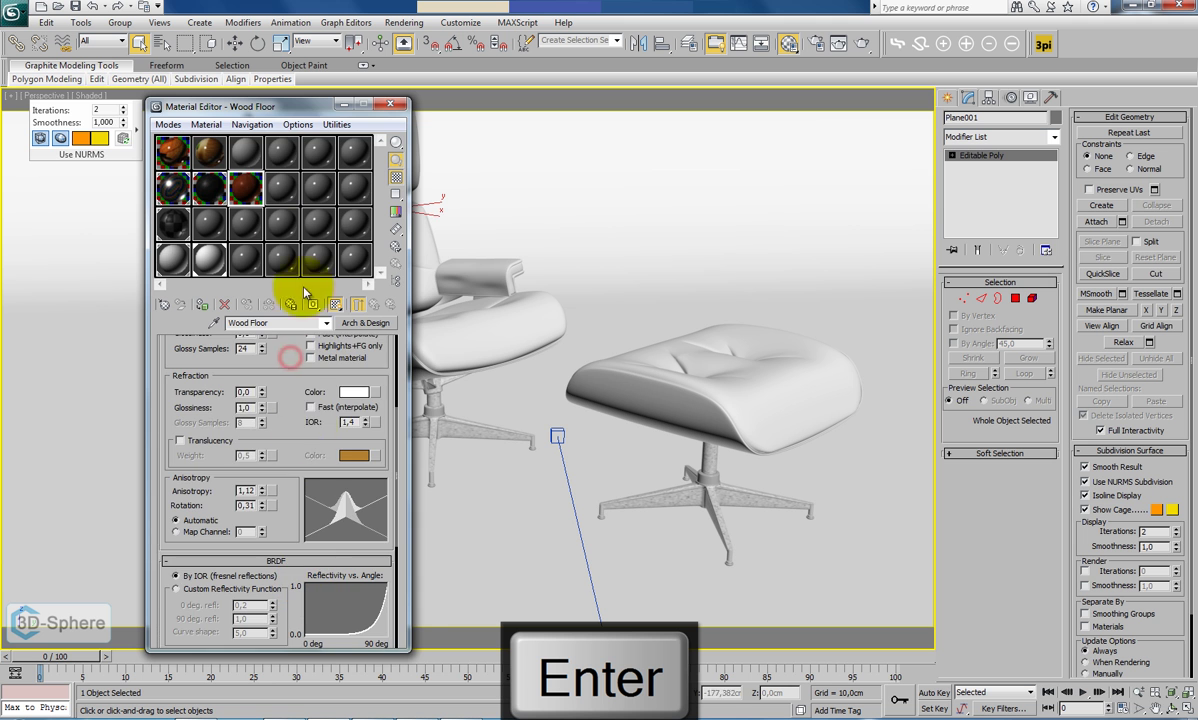
{"action": "double_click", "coordinate": [252, 199]}
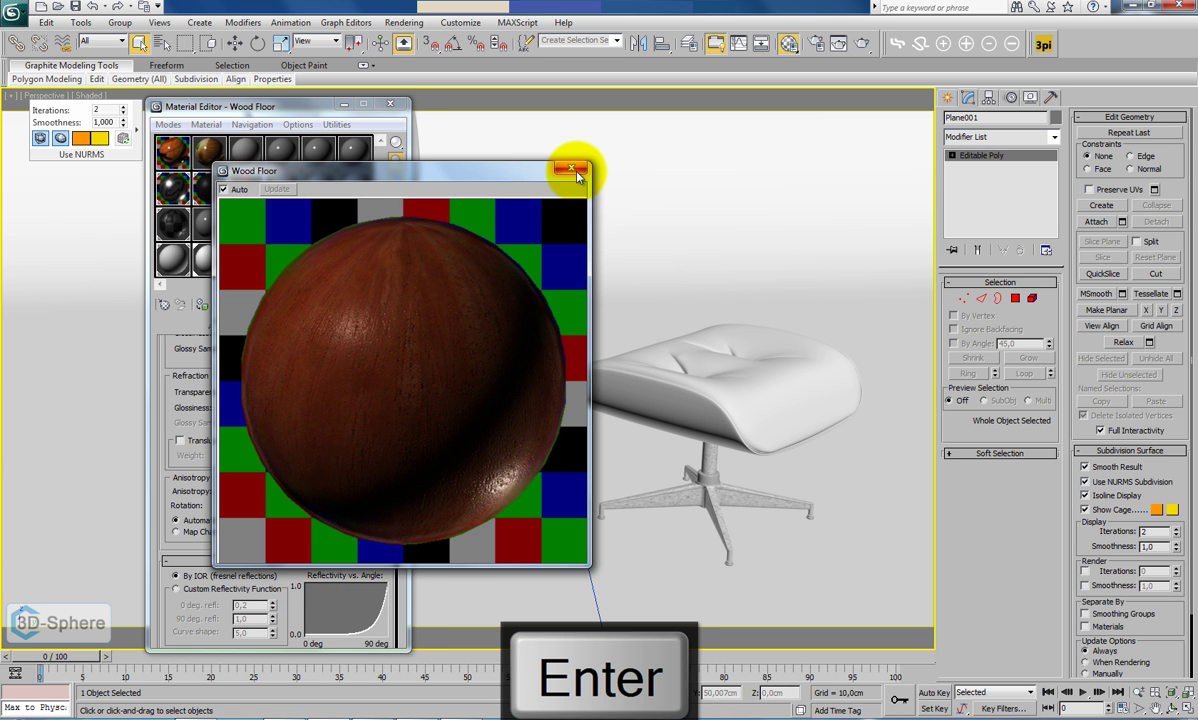
{"action": "left_click", "coordinate": [574, 172]}
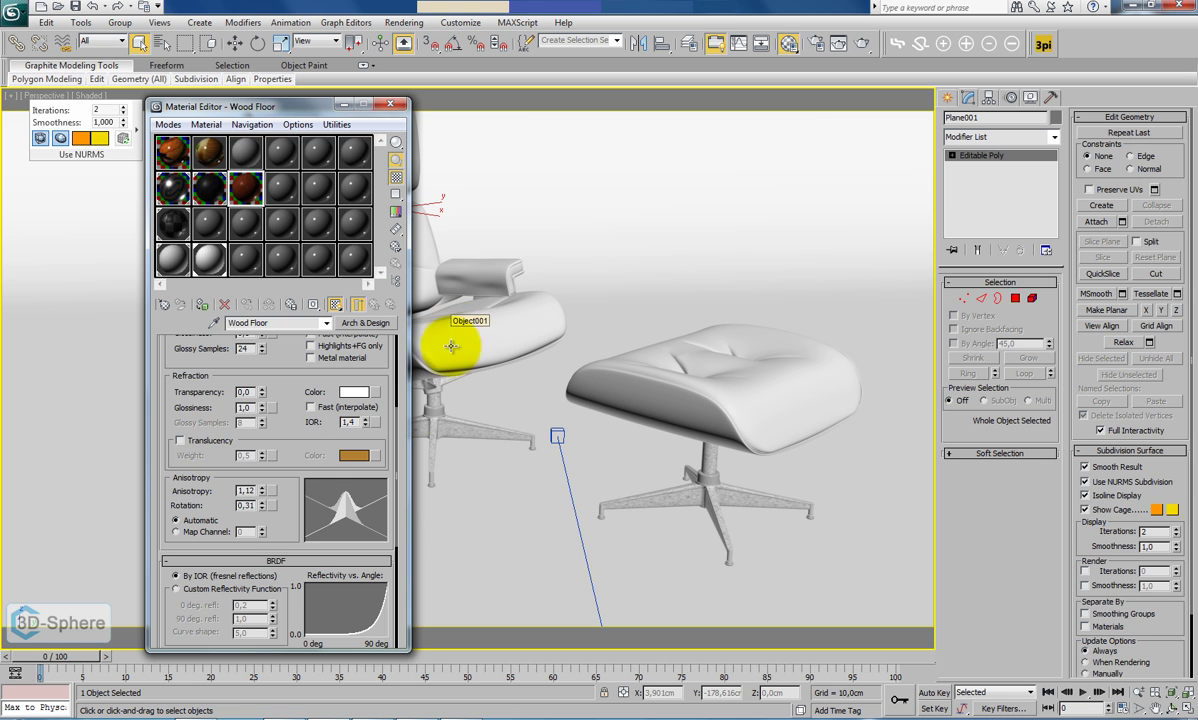
Set the Wood Floor material's refraction IOR to 2,0 and check the enlarged sample preview.
{"action": "left_click_drag", "start_coordinate": [291, 427], "coordinate": [289, 308]}
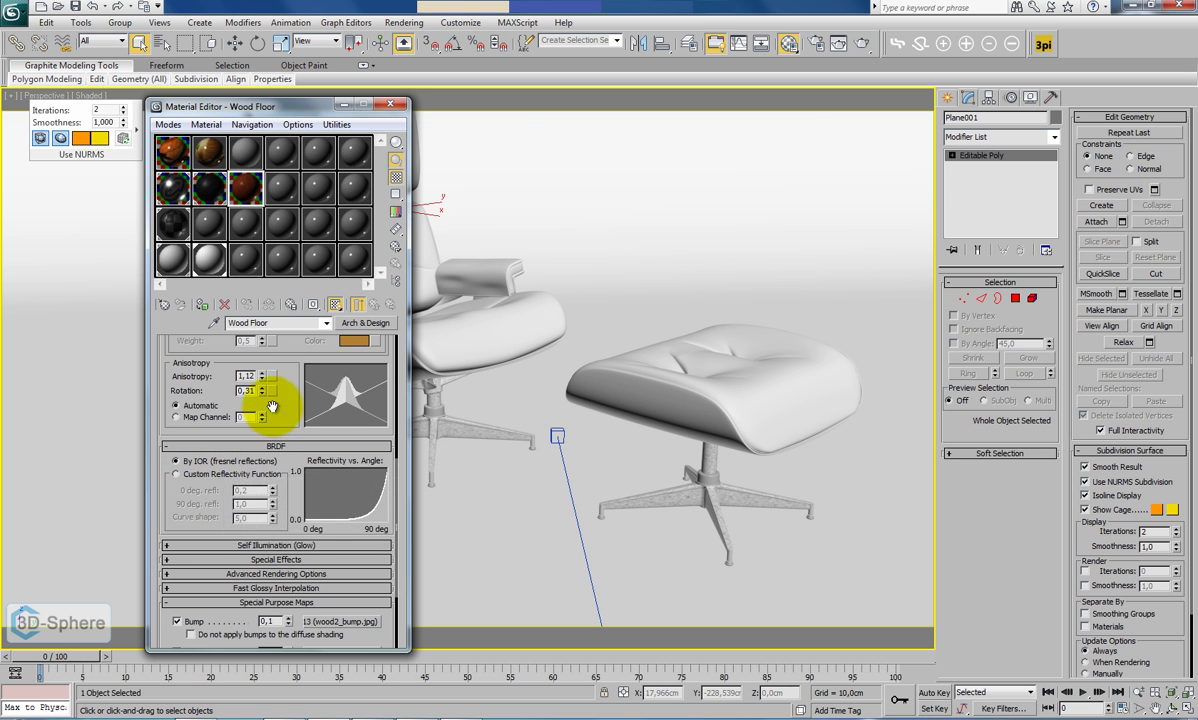
{"action": "left_click_drag", "start_coordinate": [270, 364], "coordinate": [266, 524]}
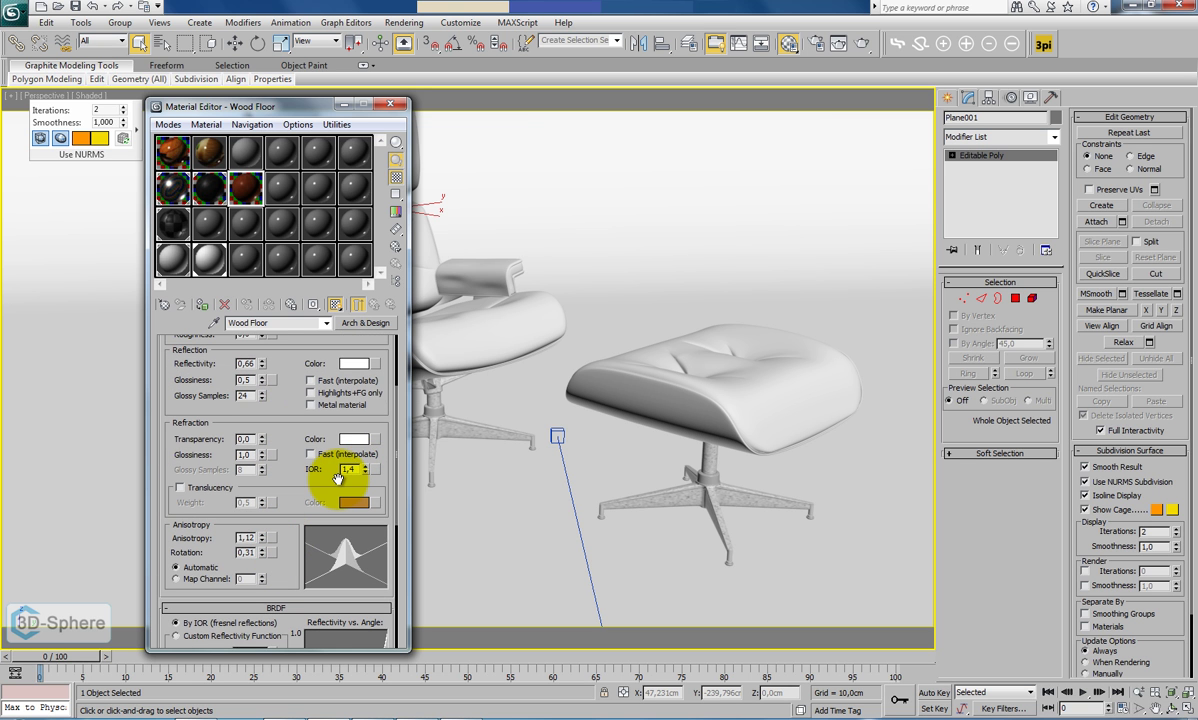
{"action": "mouse_move", "coordinate": [277, 403]}
{"action": "left_mouse_down"}
{"action": "mouse_move", "coordinate": [275, 463]}
{"action": "mouse_move", "coordinate": [275, 406]}
{"action": "mouse_move", "coordinate": [280, 417]}
{"action": "left_mouse_up"}
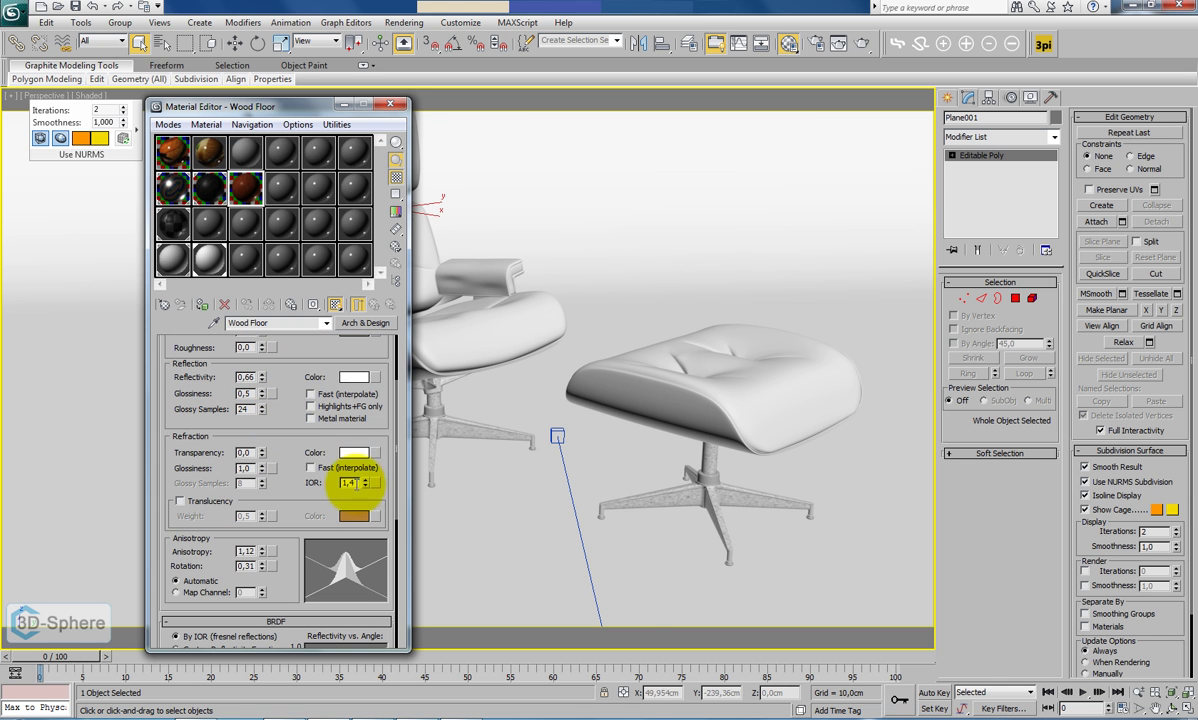
{"action": "double_click", "coordinate": [357, 483]}
{"action": "type", "text": "5"}
{"action": "key", "text": "Return"}
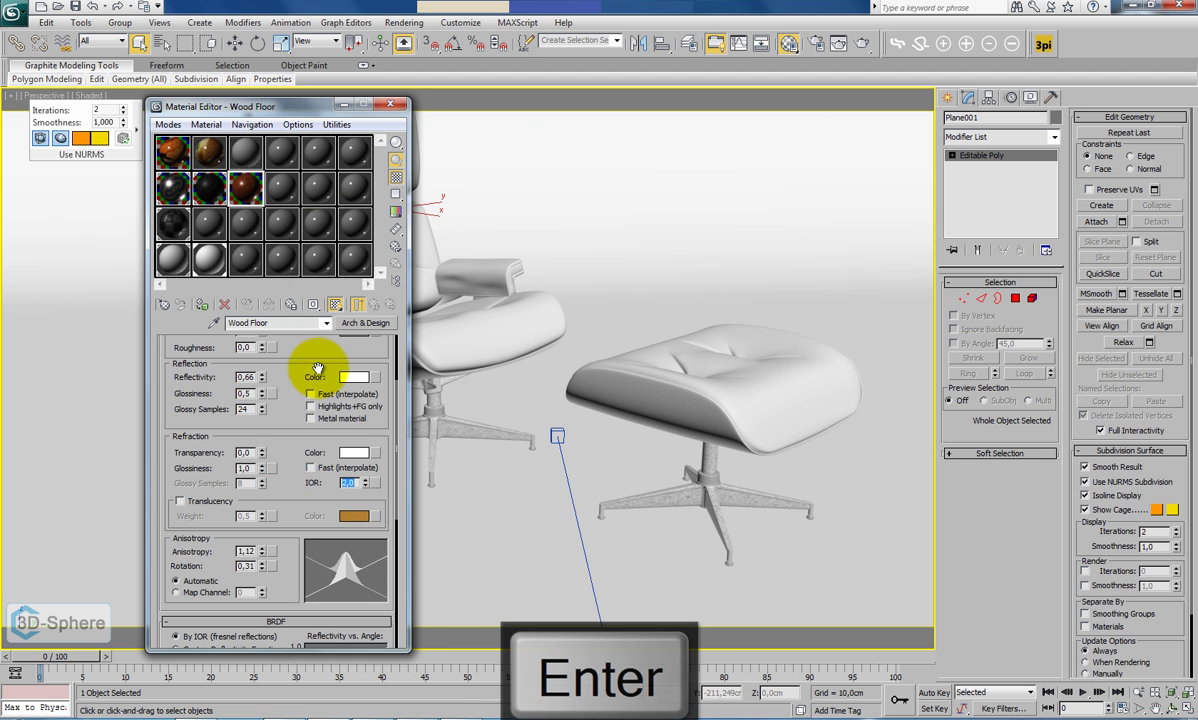
{"action": "double_click", "coordinate": [245, 188]}
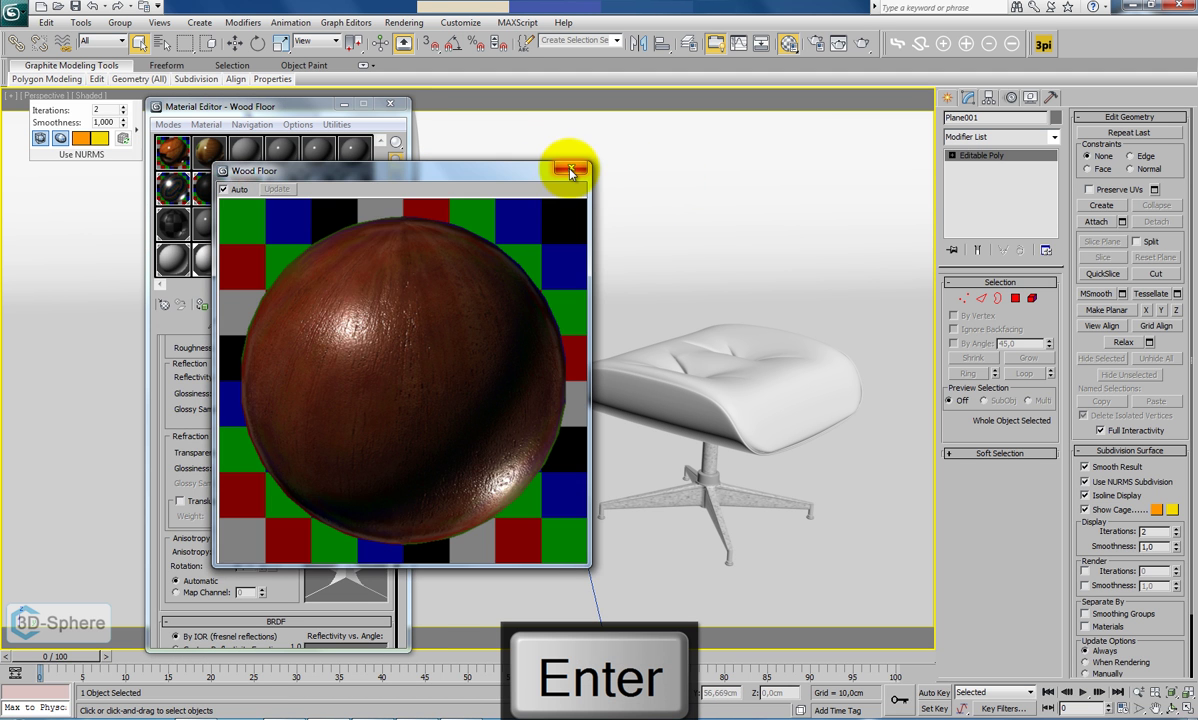
{"action": "left_click", "coordinate": [571, 171]}
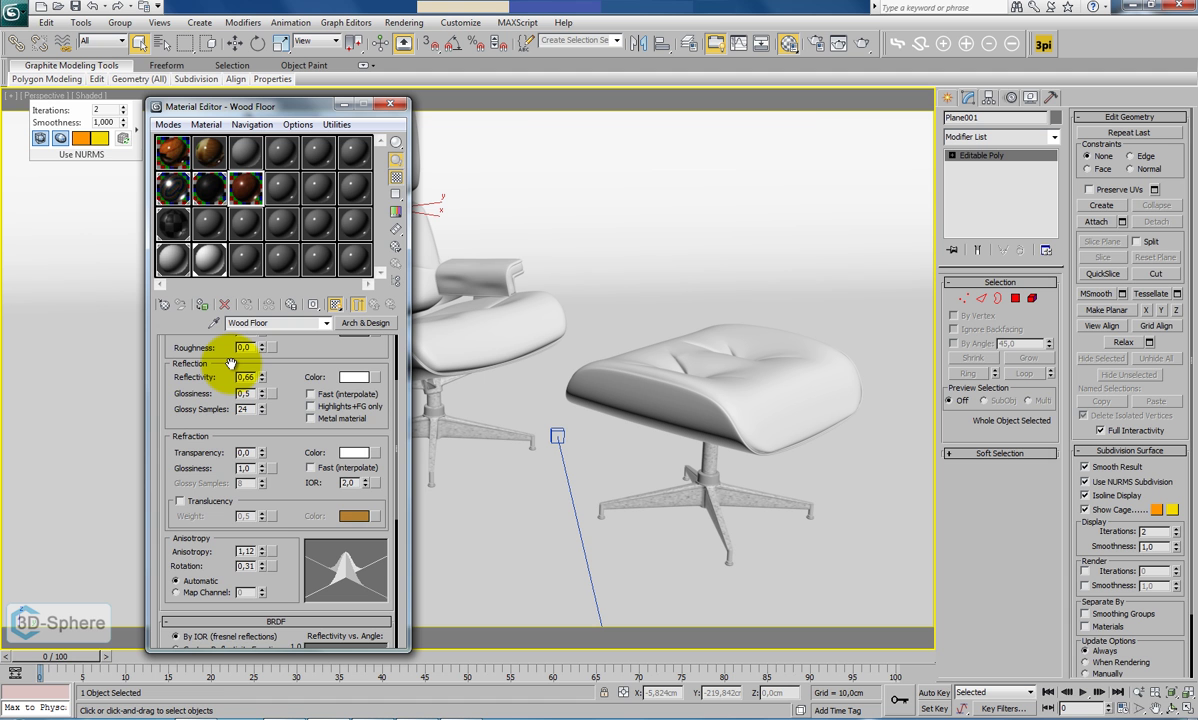
Assign the Wood Floor material to the ottoman shell and to the lounge chair's seat, backrest and headrest shells.
{"action": "left_click_drag", "start_coordinate": [286, 364], "coordinate": [286, 489]}
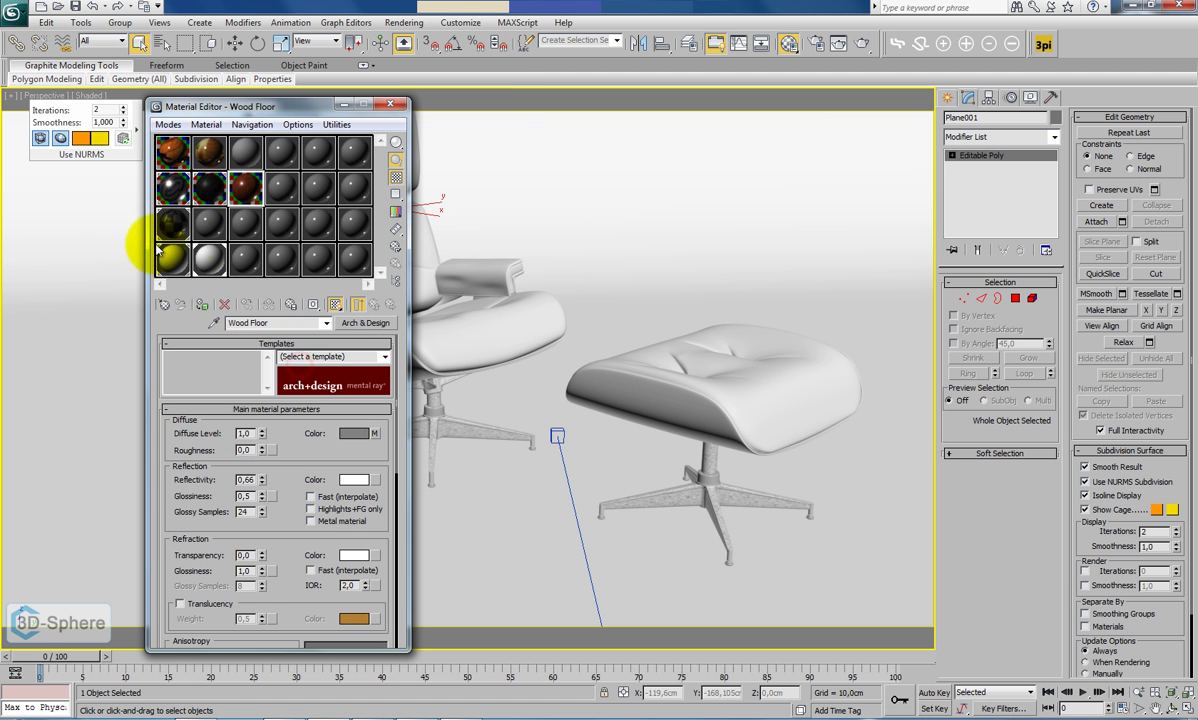
{"action": "left_click_drag", "start_coordinate": [685, 408], "coordinate": [685, 409]}
{"action": "middle_click_drag", "start_coordinate": [495, 406], "coordinate": [741, 479]}
{"action": "left_click_drag", "start_coordinate": [245, 188], "coordinate": [530, 465]}
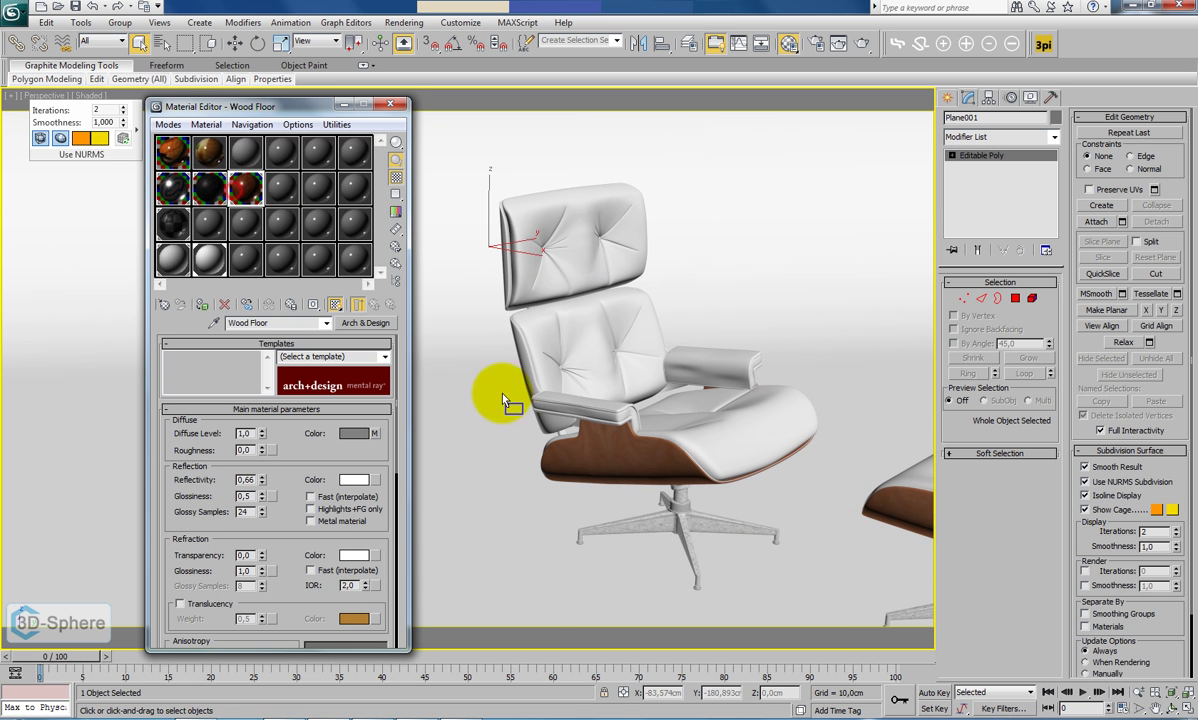
{"action": "left_click_drag", "start_coordinate": [533, 380], "coordinate": [531, 380]}
{"action": "left_click_drag", "start_coordinate": [246, 193], "coordinate": [508, 263]}
{"action": "middle_click_drag", "start_coordinate": [714, 428], "coordinate": [474, 364]}
{"action": "middle_click_drag", "start_coordinate": [671, 396], "coordinate": [623, 423]}
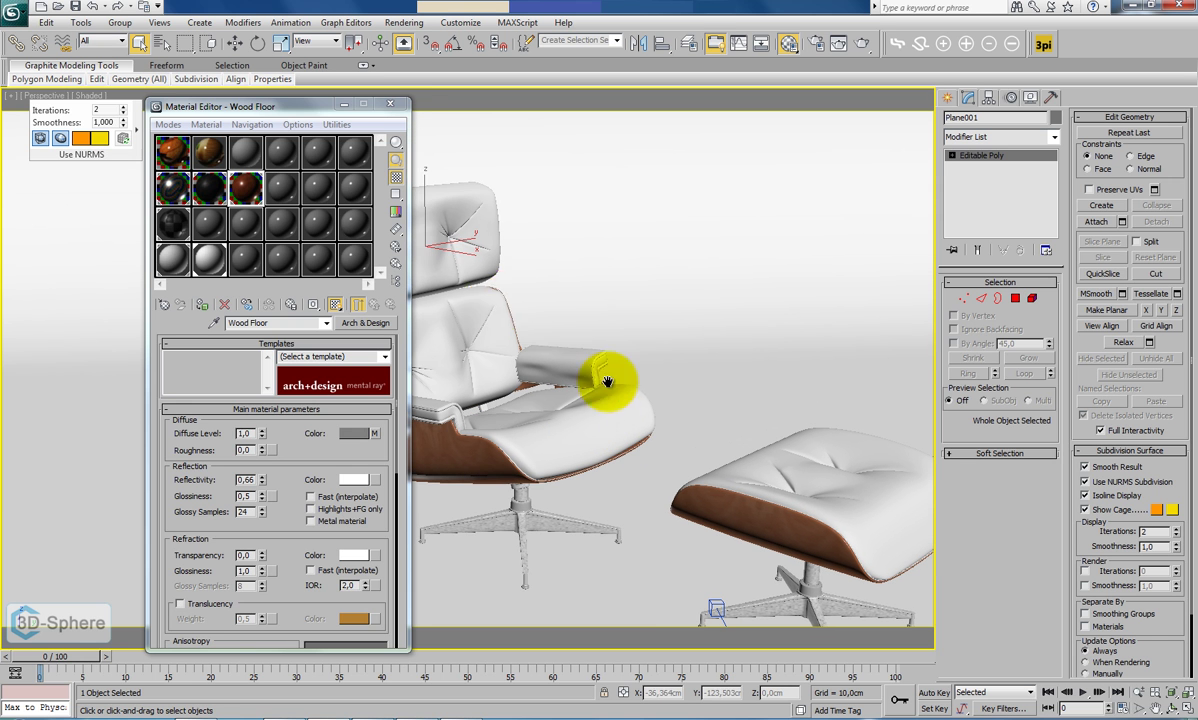
Rename the unused 10 - Default material as Leather and apply the Leather template to it.
{"action": "left_click", "coordinate": [281, 189]}
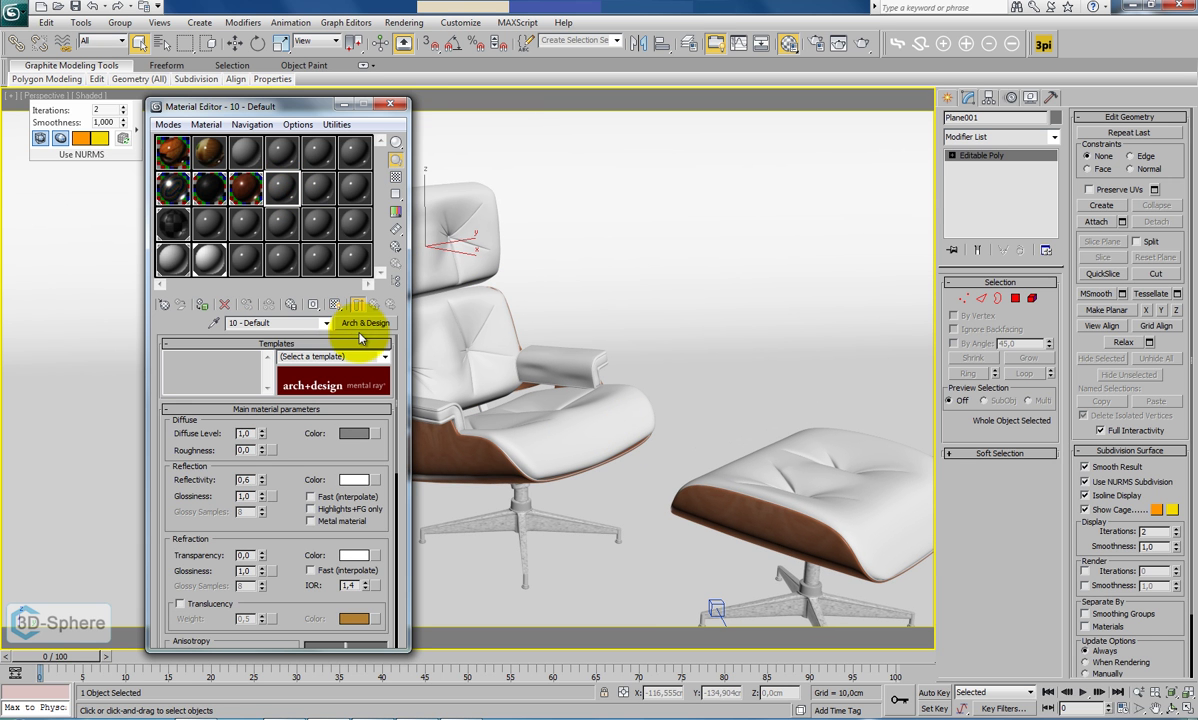
{"action": "left_click_drag", "start_coordinate": [287, 323], "coordinate": [202, 323]}
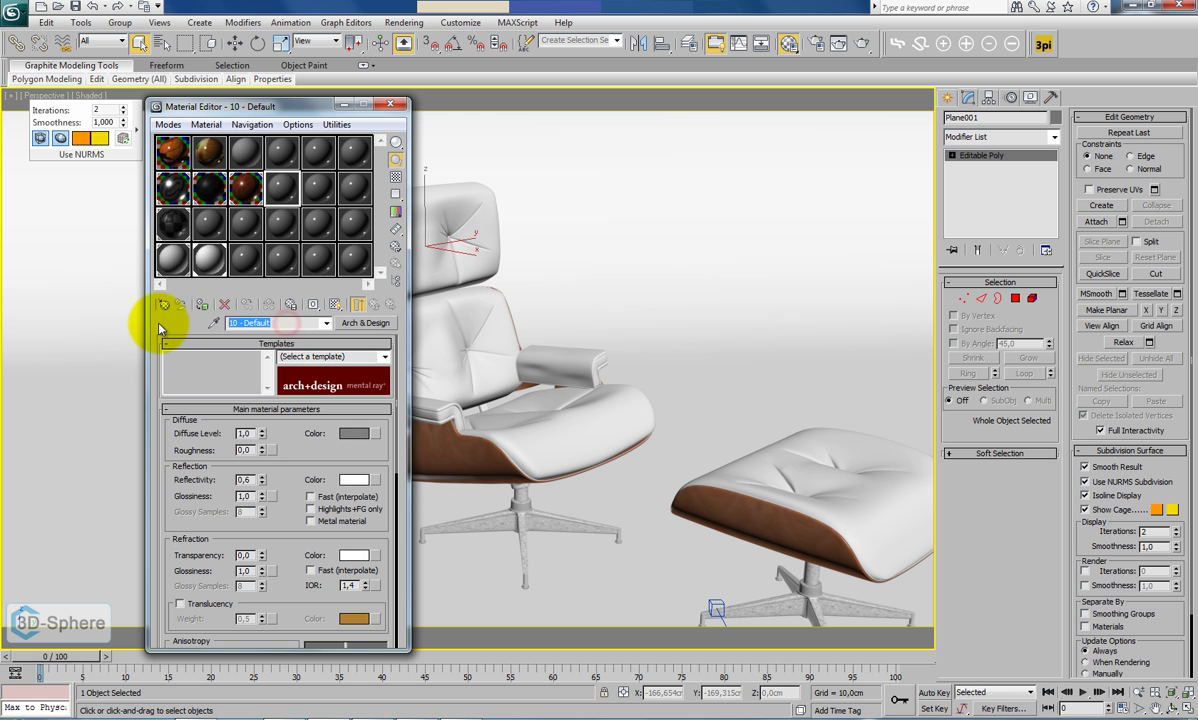
{"action": "type", "text": "Leather"}
{"action": "key", "text": "Return"}
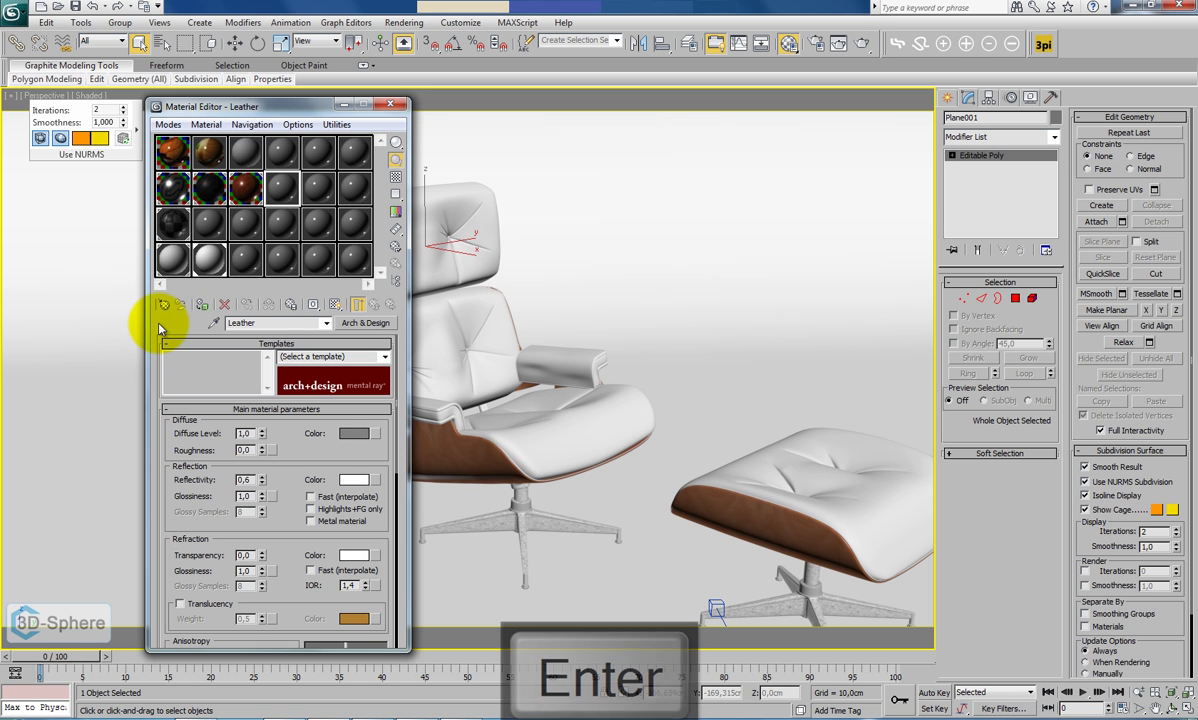
{"action": "left_click", "coordinate": [365, 357]}
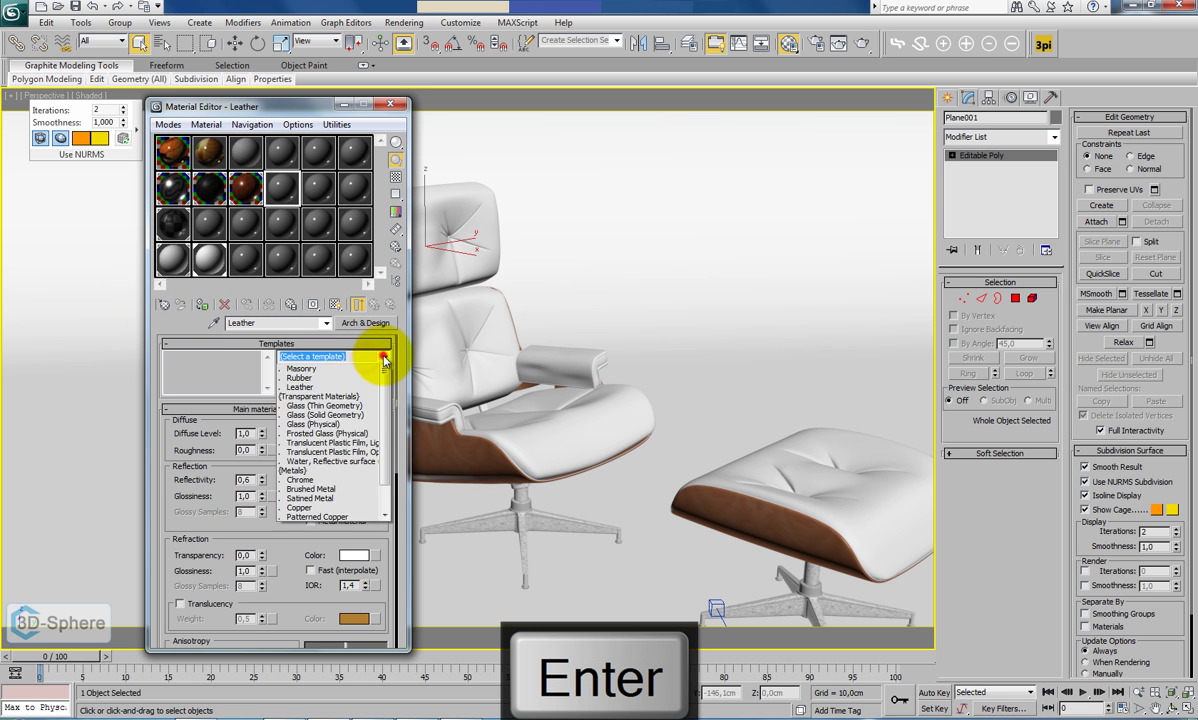
{"action": "left_click", "coordinate": [340, 509]}
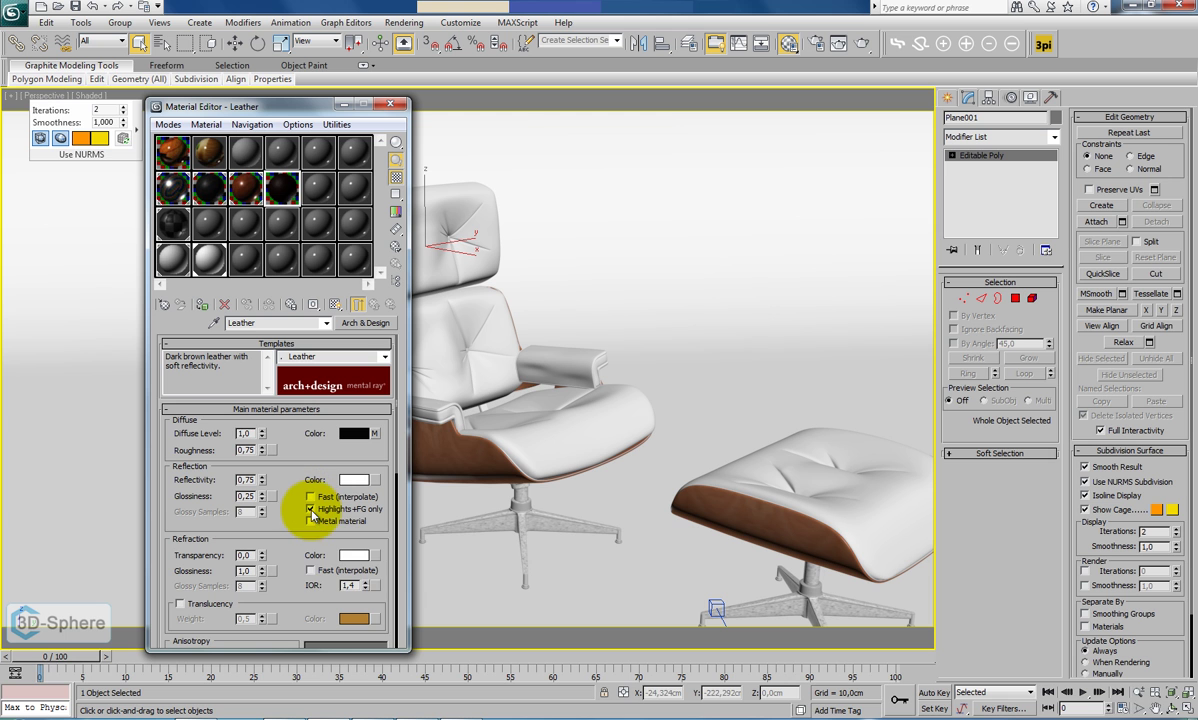
{"action": "left_click", "coordinate": [310, 509]}
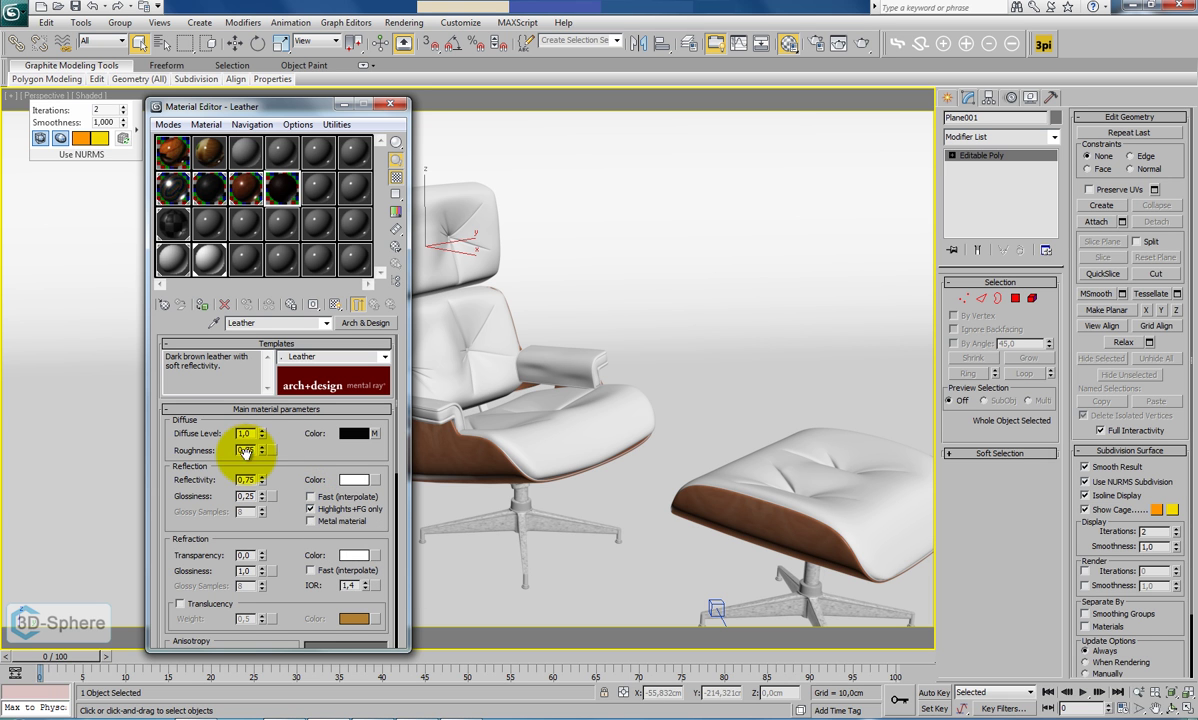
Set the Leather material's diffuse roughness to 0,4, reflection glossiness to 0,3 and reflectivity to 0,2.
{"action": "left_click", "coordinate": [262, 455]}
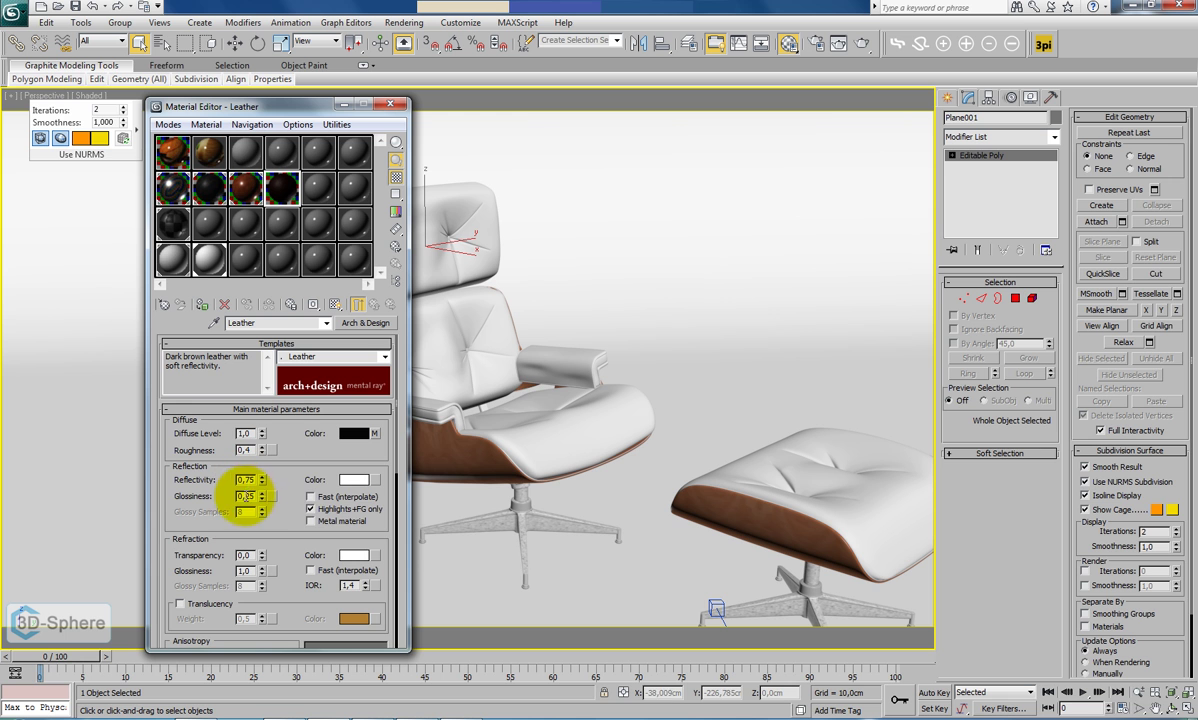
{"action": "left_click", "coordinate": [245, 496]}
{"action": "key", "text": "Return"}
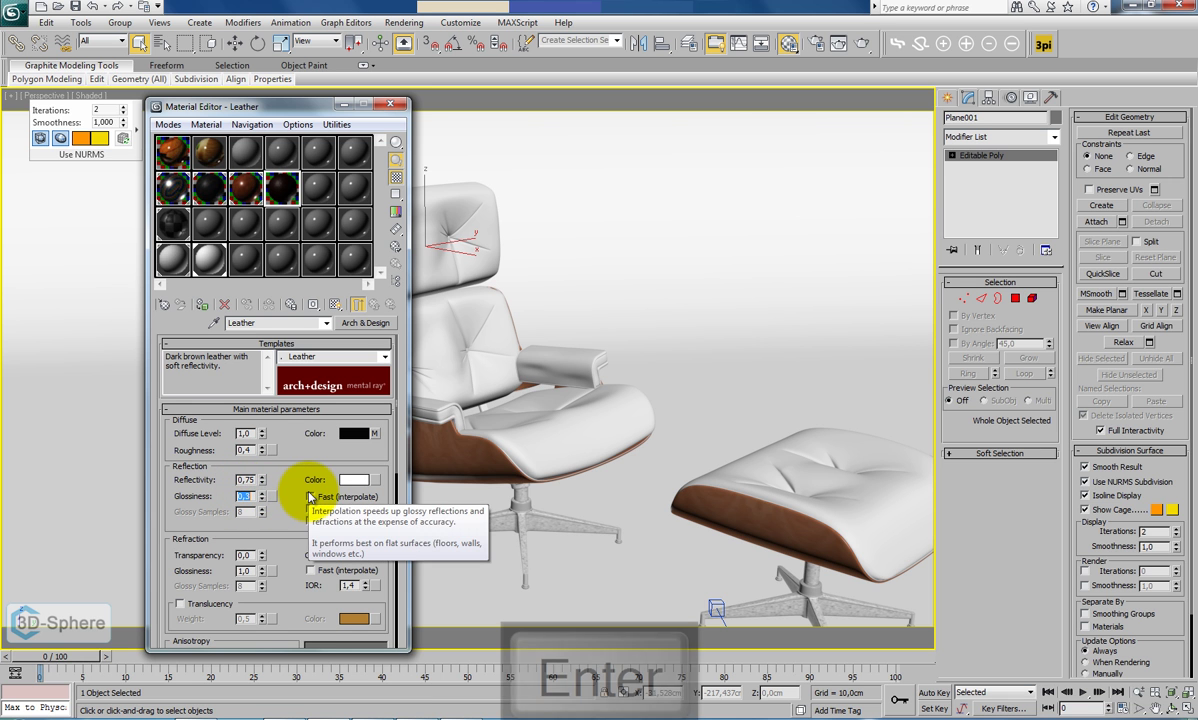
{"action": "left_click", "coordinate": [244, 480]}
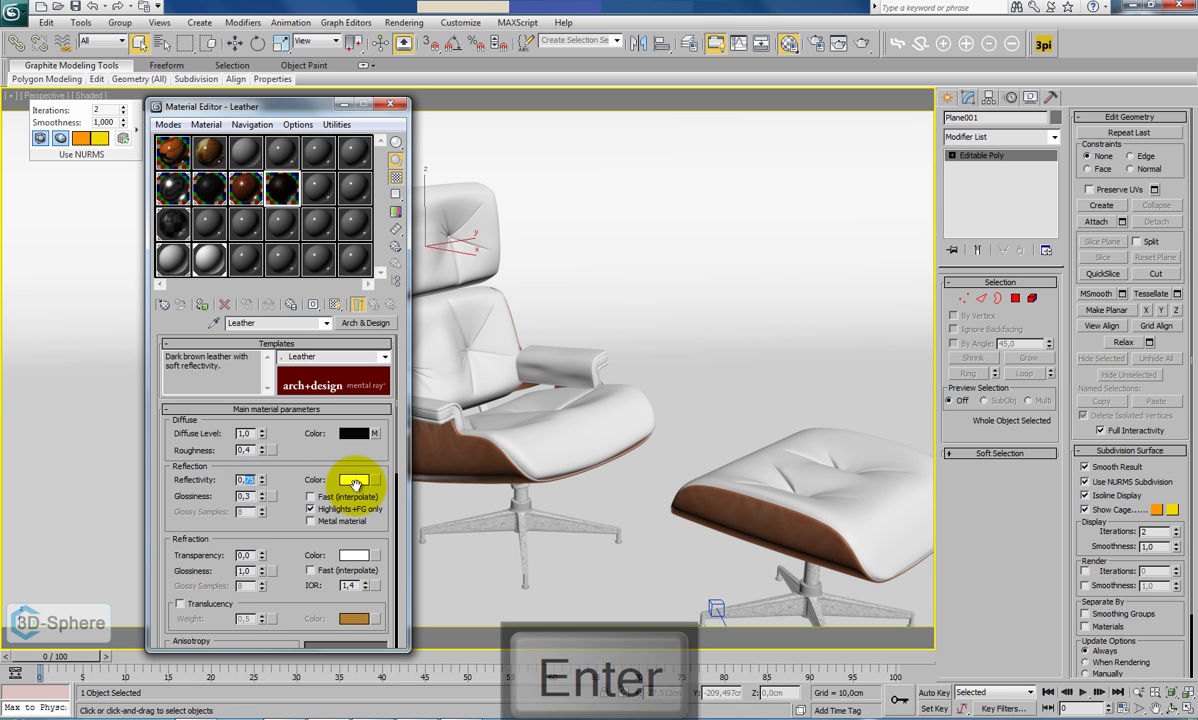
{"action": "type", "text": "0,2"}
{"action": "key", "text": "Return"}
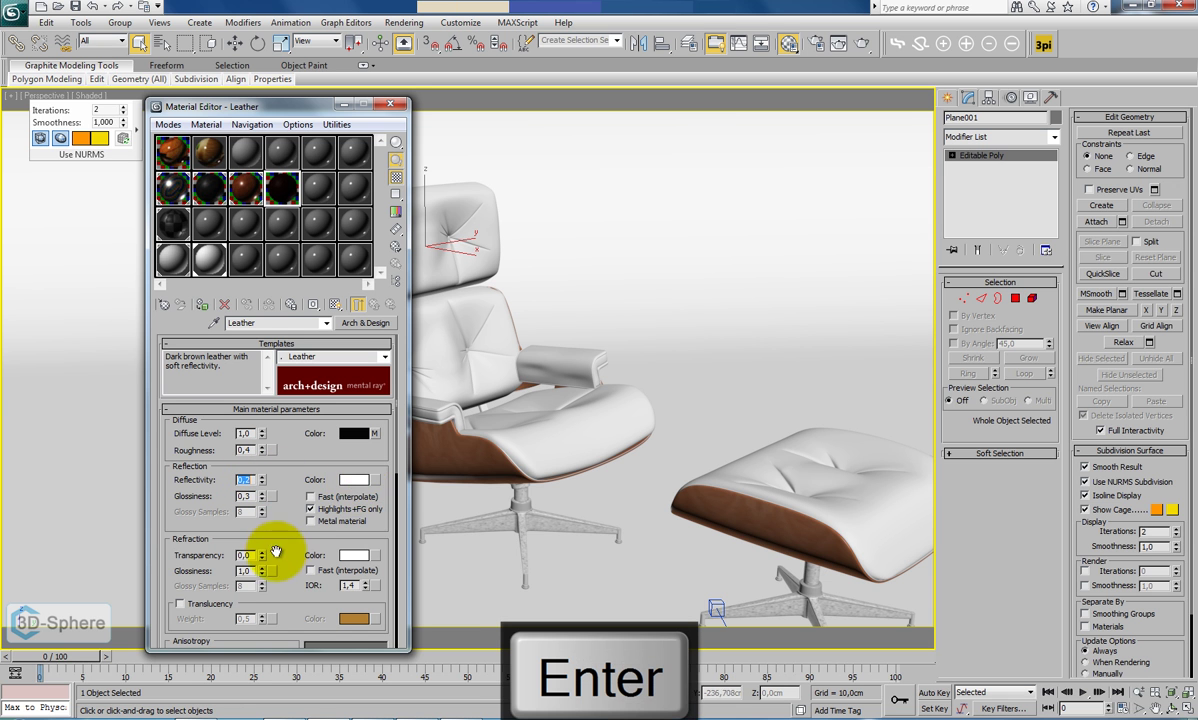
Set the Leather material's custom reflectivity function to 1,0 for 0 deg. refl and 5,0 for curve shape.
{"action": "left_click_drag", "start_coordinate": [275, 554], "coordinate": [278, 254]}
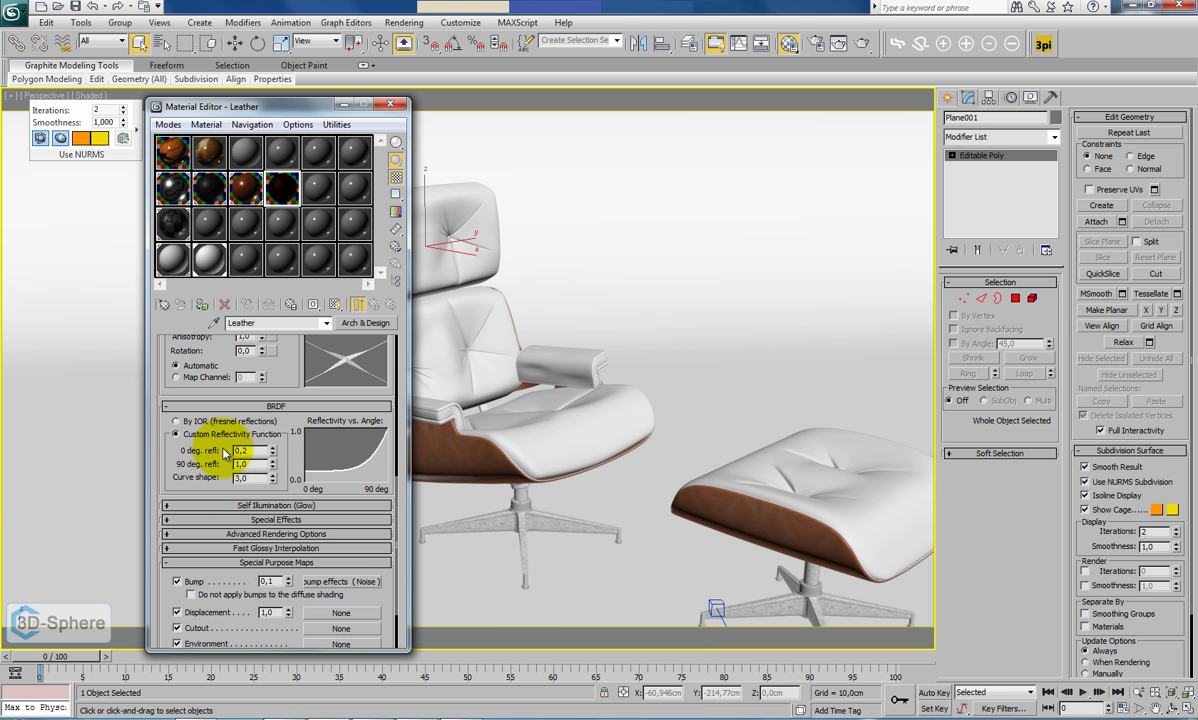
{"action": "double_click", "coordinate": [242, 450]}
{"action": "type", "text": "1"}
{"action": "key", "text": "Return"}
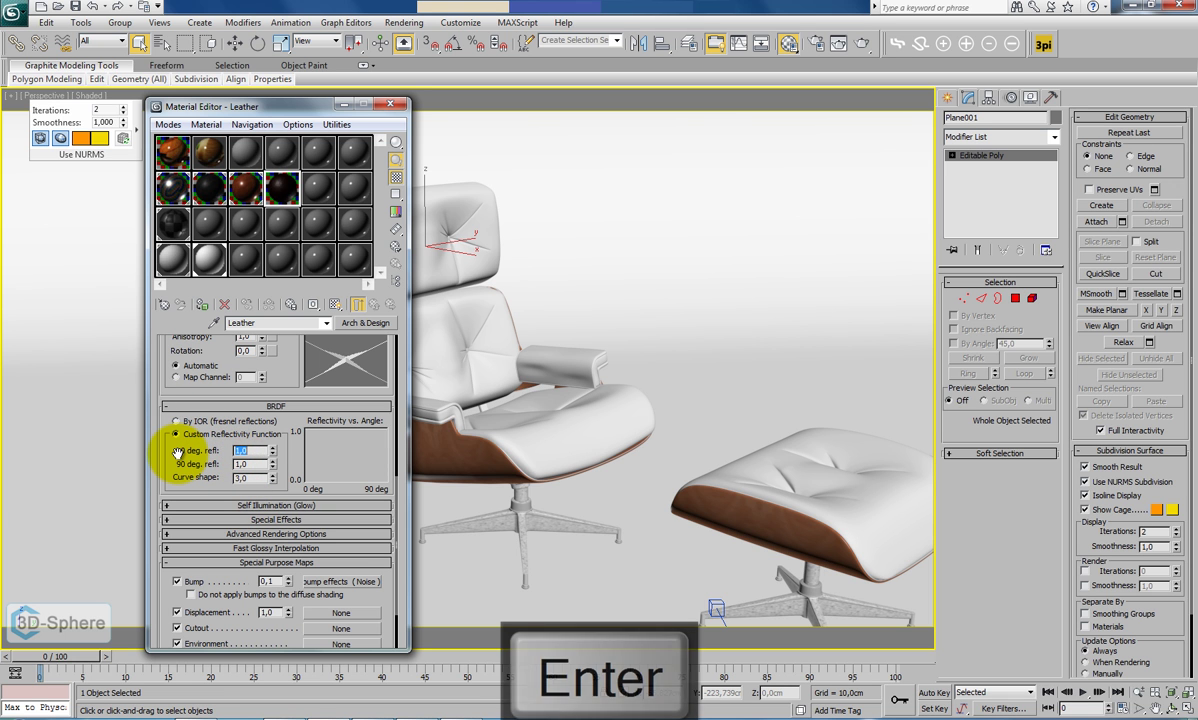
{"action": "key", "text": "Tab"}
{"action": "type", "text": "5"}
{"action": "key", "text": "Tab"}
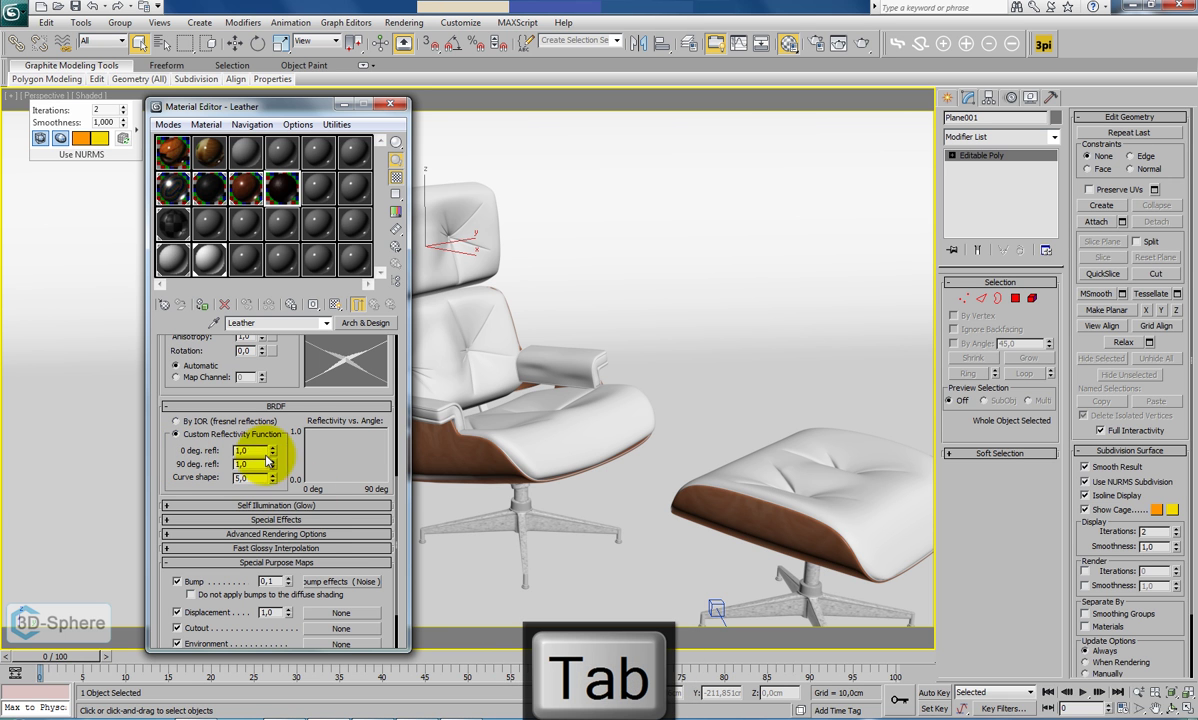
Set the Leather material's fast glossy interpolation grid density to 1 (same as rendering) and reflective neighbouring points to look up to 6.
{"action": "left_click", "coordinate": [284, 549]}
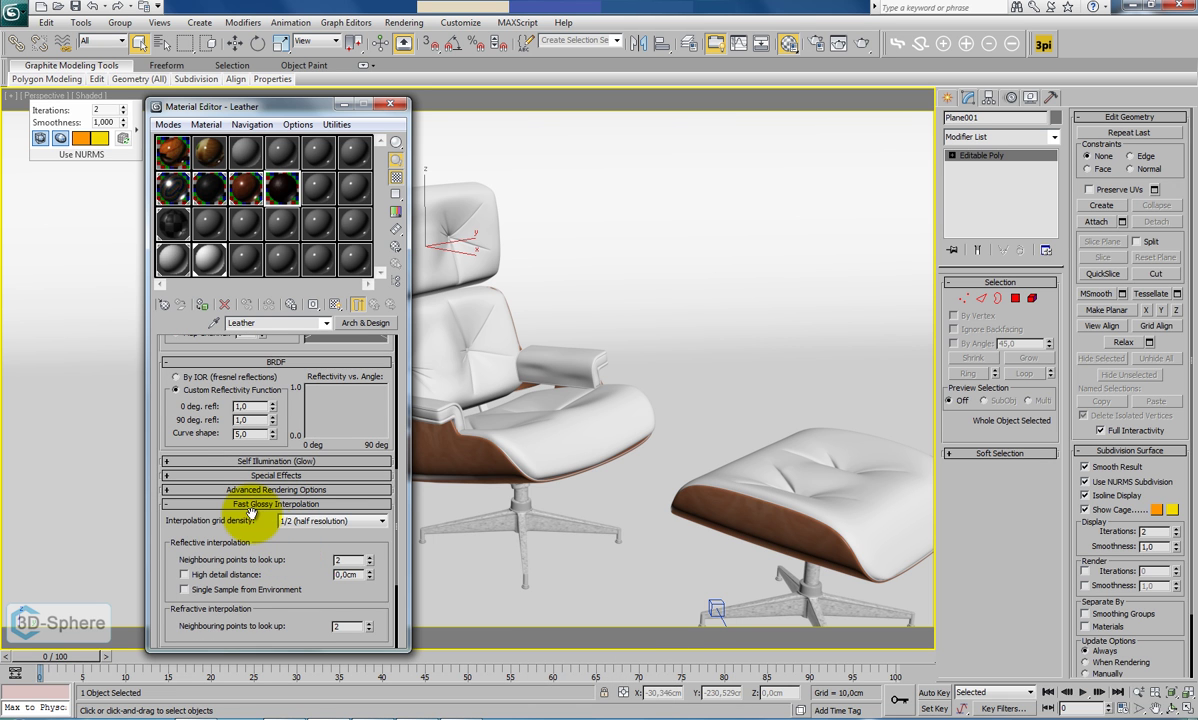
{"action": "left_click", "coordinate": [325, 519]}
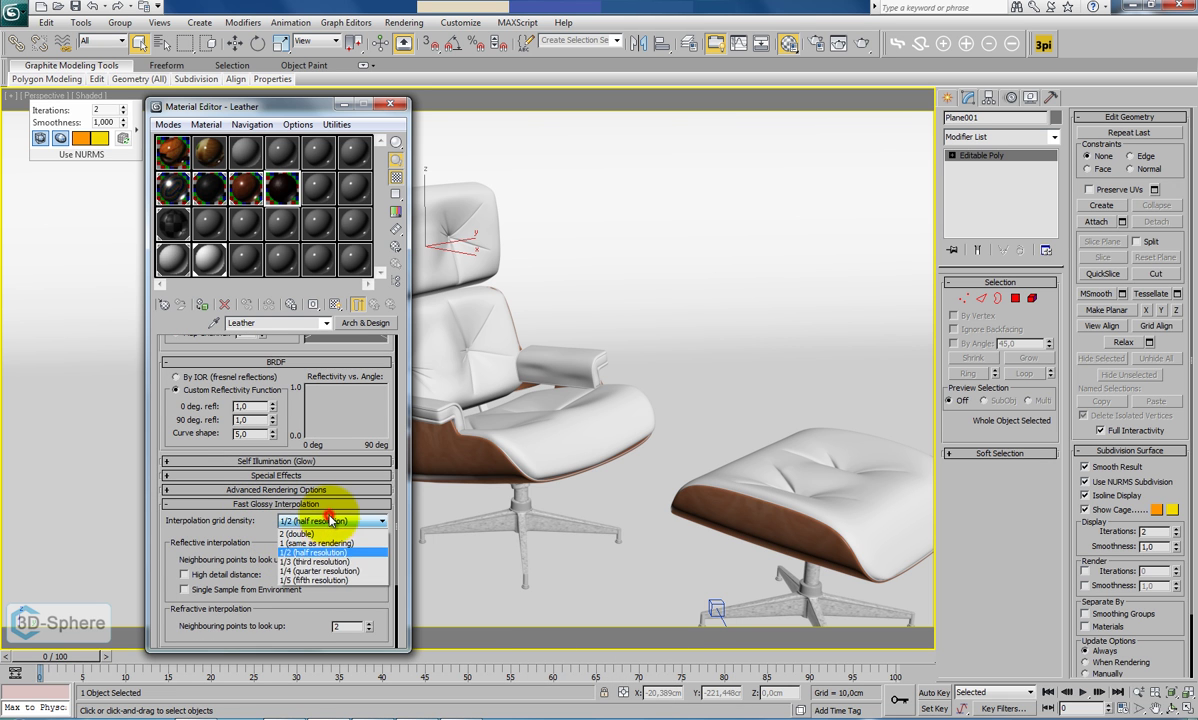
{"action": "left_click", "coordinate": [320, 543]}
{"action": "left_click", "coordinate": [350, 560]}
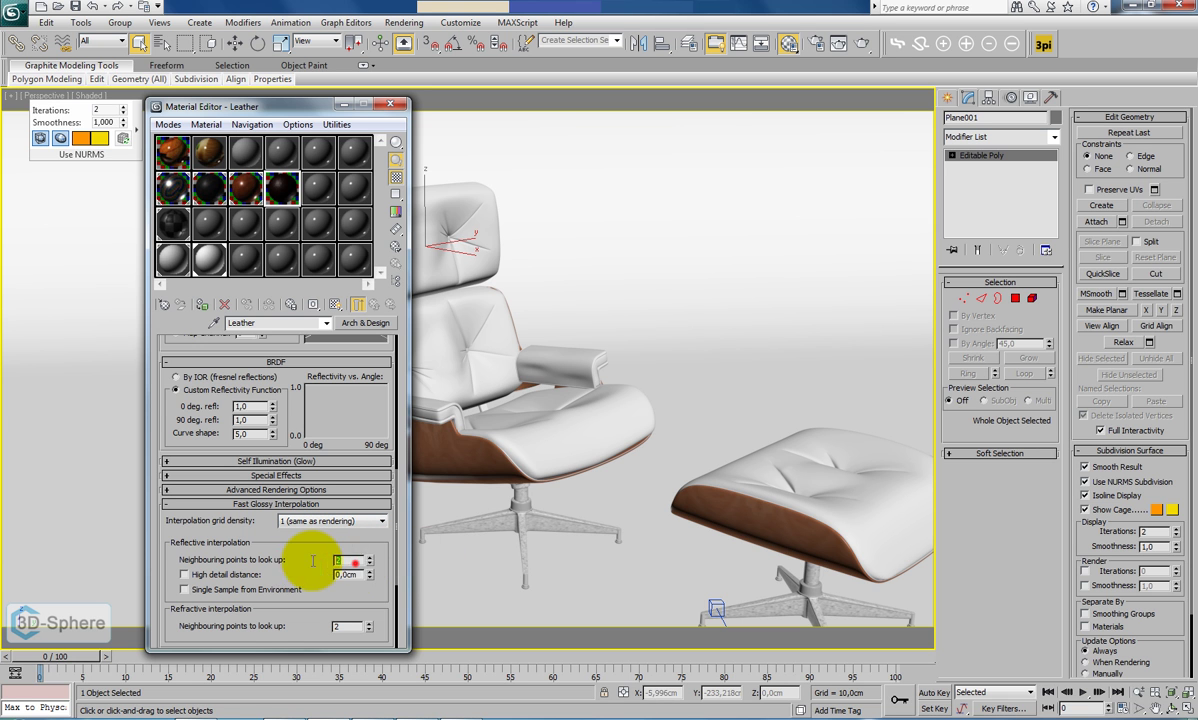
{"action": "type", "text": "6"}
{"action": "key", "text": "Return"}
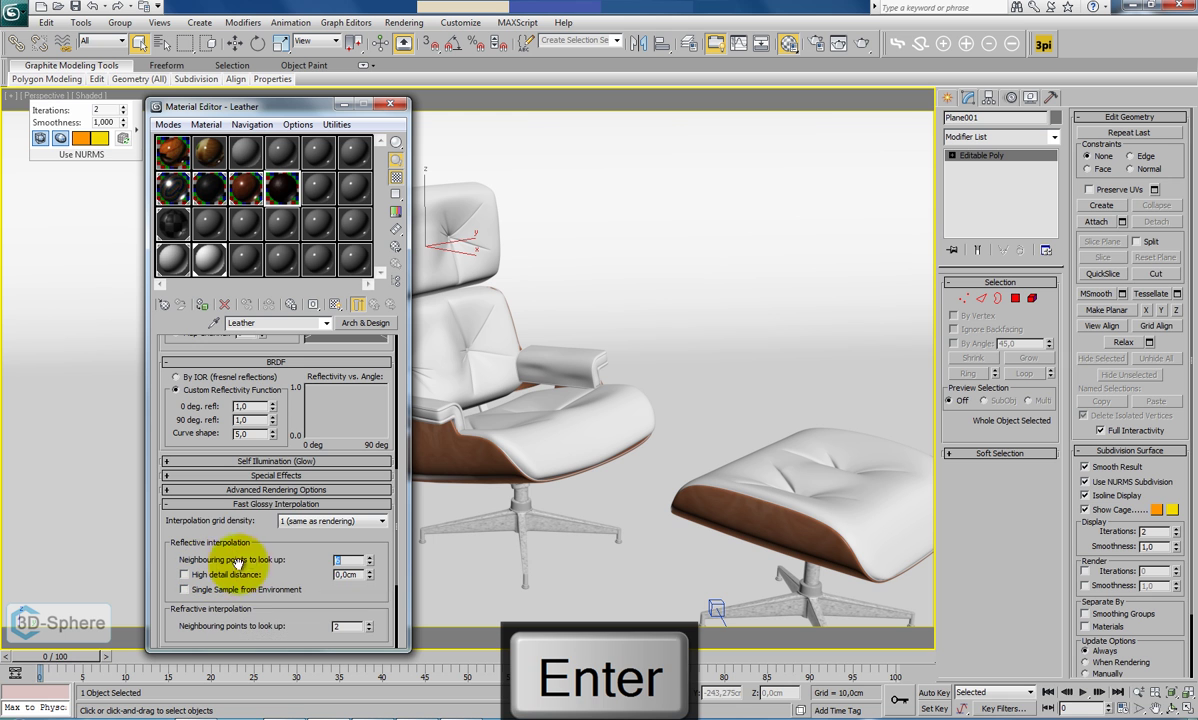
{"action": "left_click", "coordinate": [246, 505]}
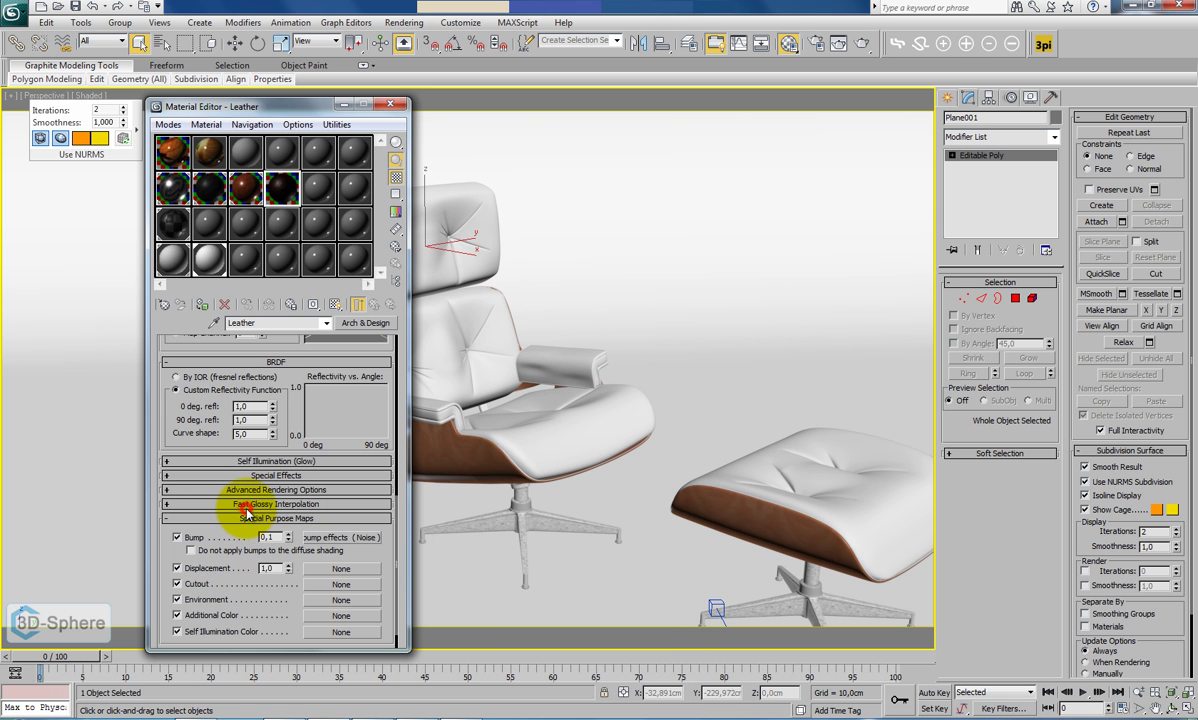
Replace the noise map in the Leather material's bump slot with the bitmap leather-09-uhi-bump from the Textures folder.
{"action": "left_click", "coordinate": [318, 537]}
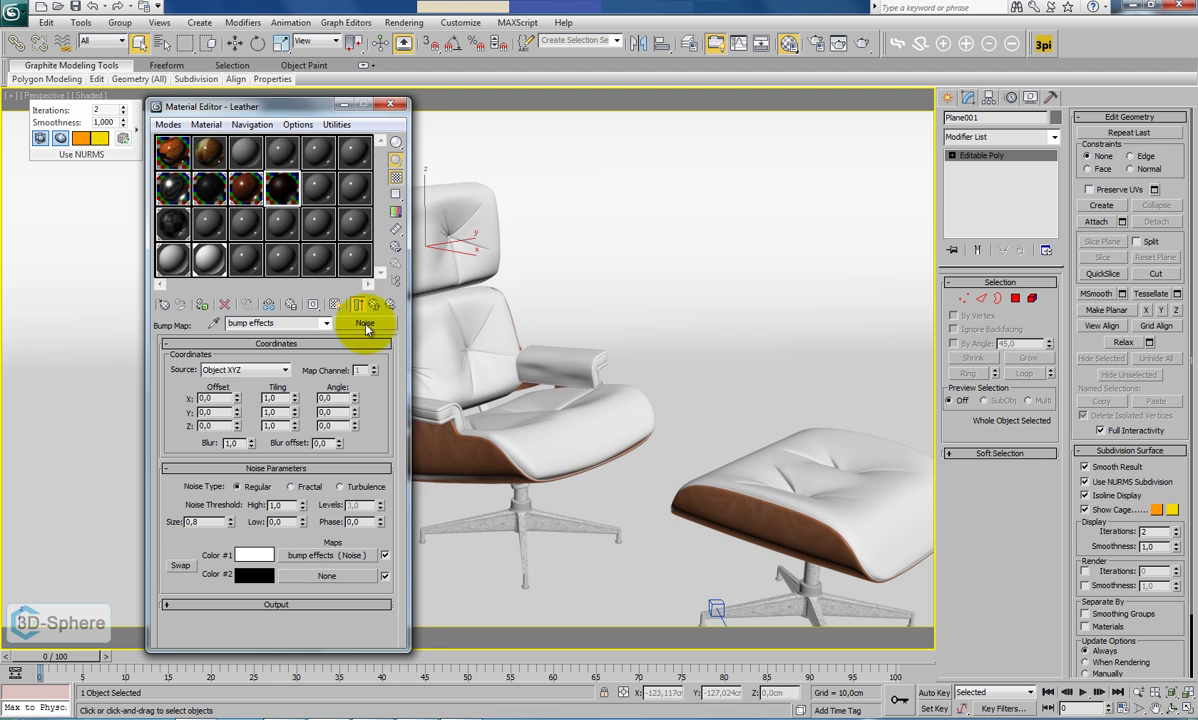
{"action": "left_click", "coordinate": [365, 322]}
{"action": "double_click", "coordinate": [469, 222]}
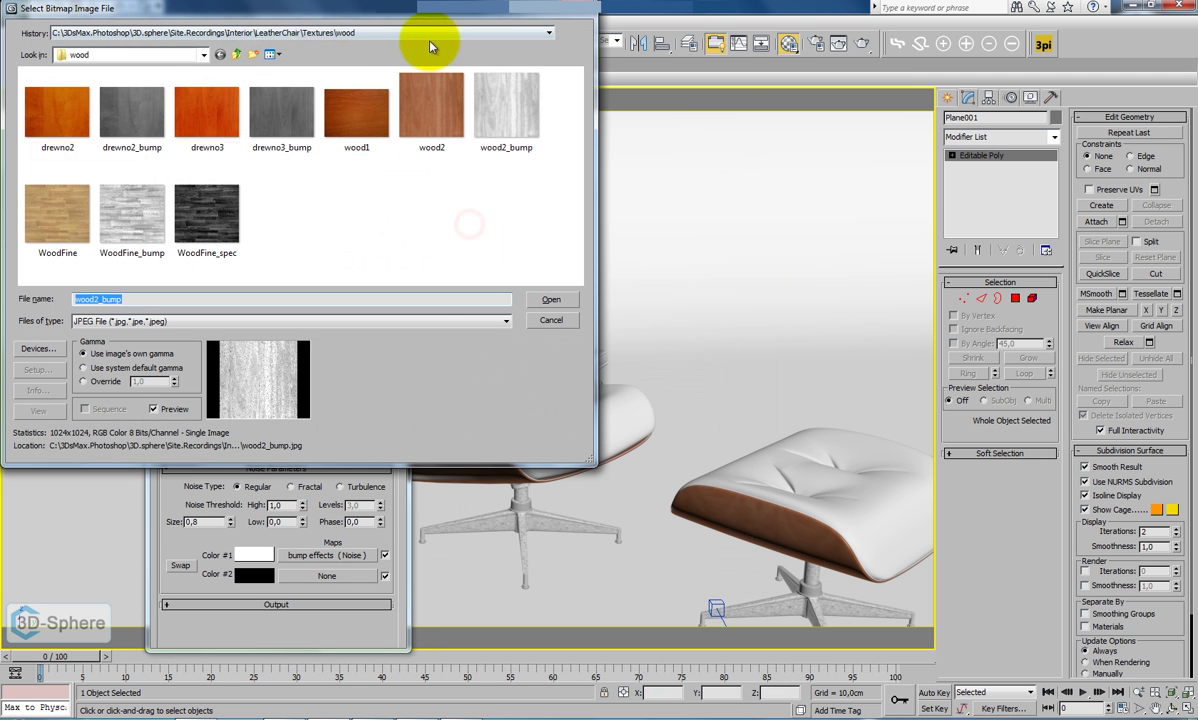
{"action": "left_click", "coordinate": [235, 55]}
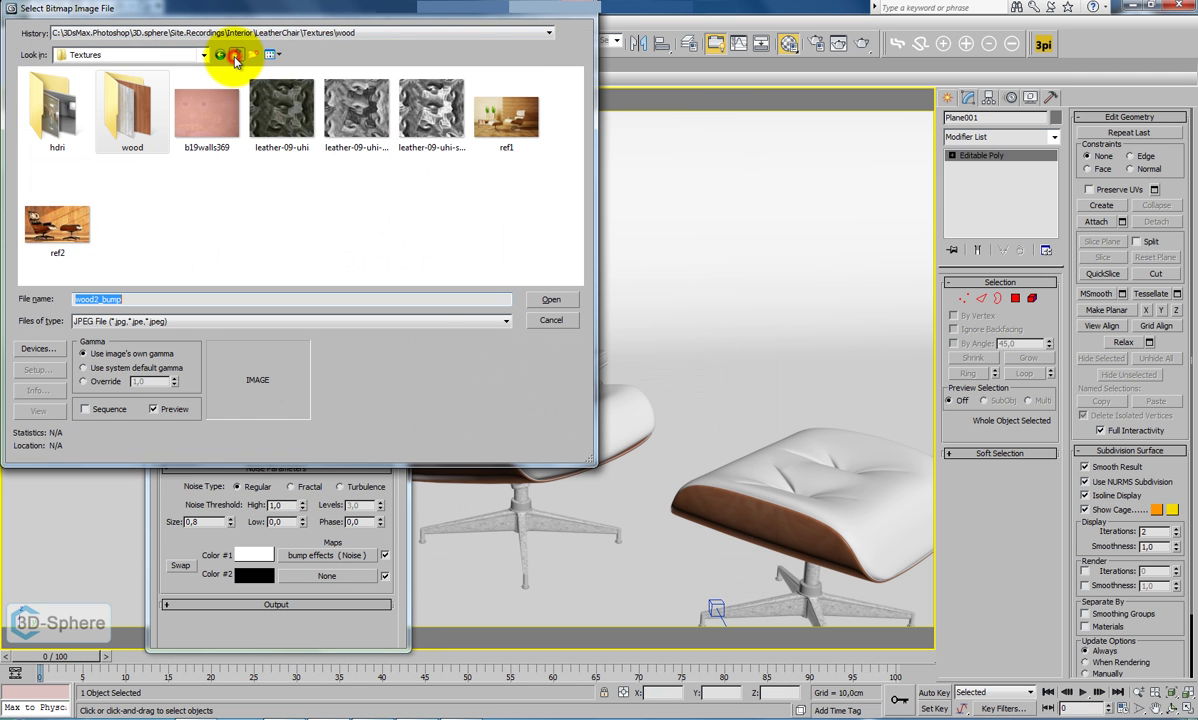
{"action": "left_click", "coordinate": [342, 113]}
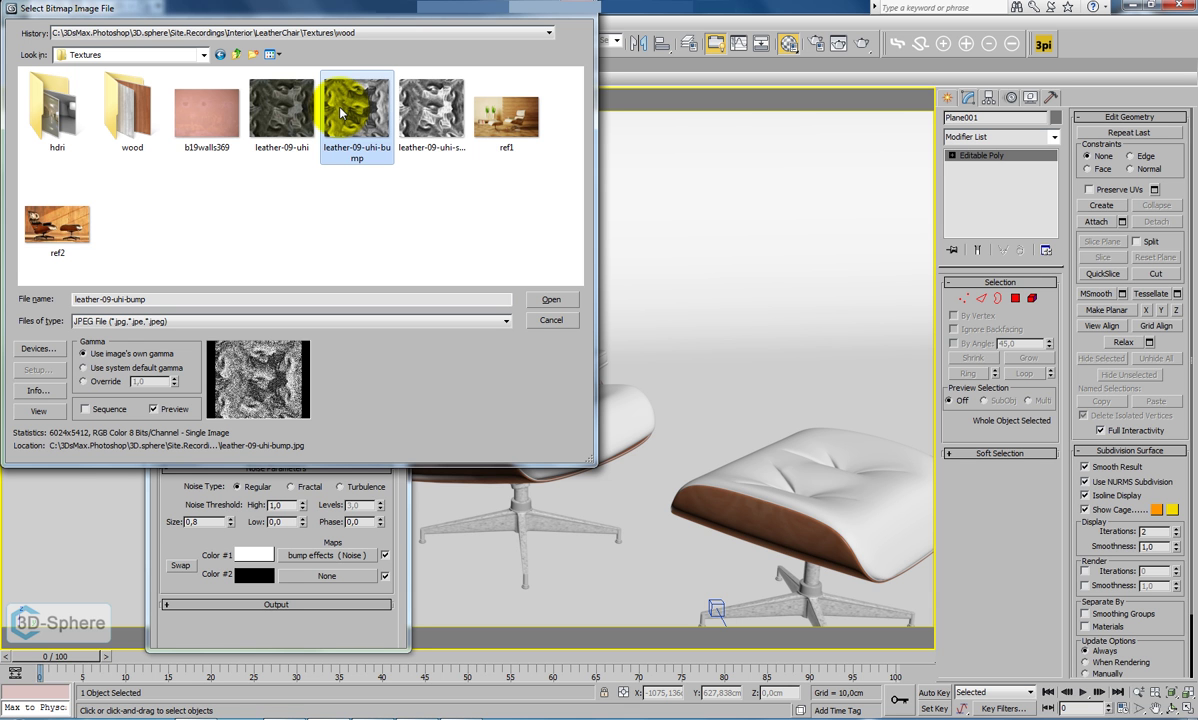
{"action": "left_click", "coordinate": [545, 299]}
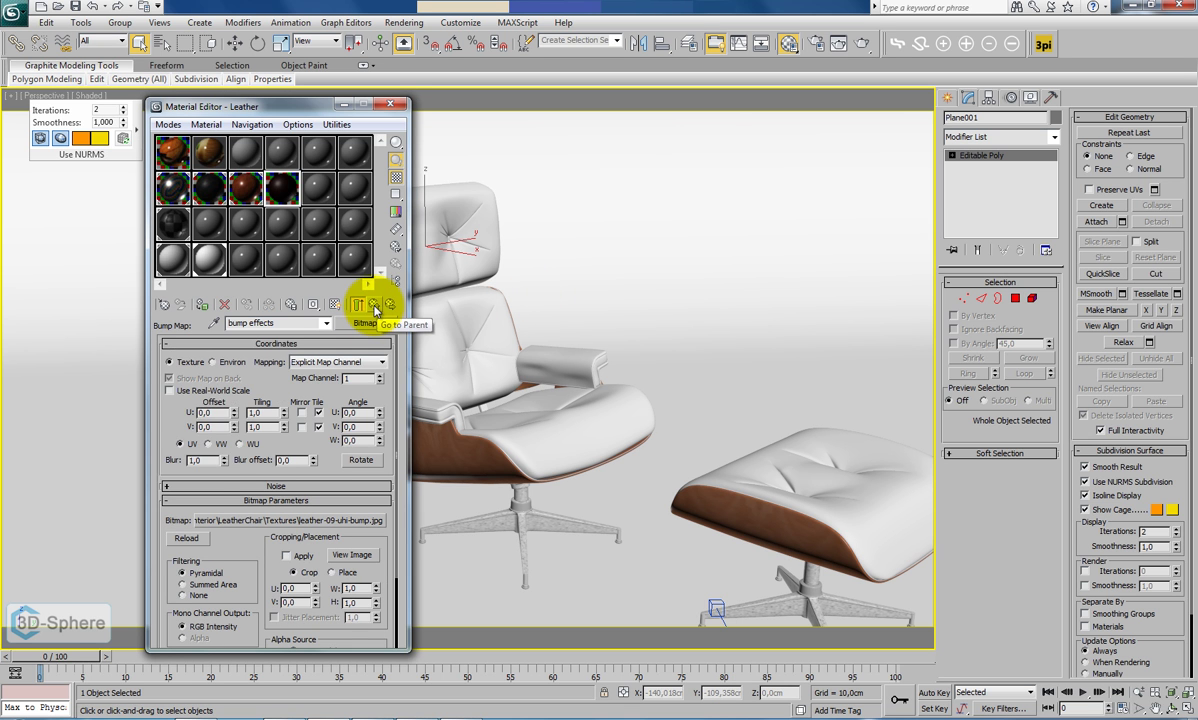
Set the leather bump bitmap's blur to 2,0 and return to the parent material.
{"action": "double_click", "coordinate": [208, 459]}
{"action": "type", "text": "2"}
{"action": "key", "text": "Return"}
{"action": "left_click", "coordinate": [383, 305]}
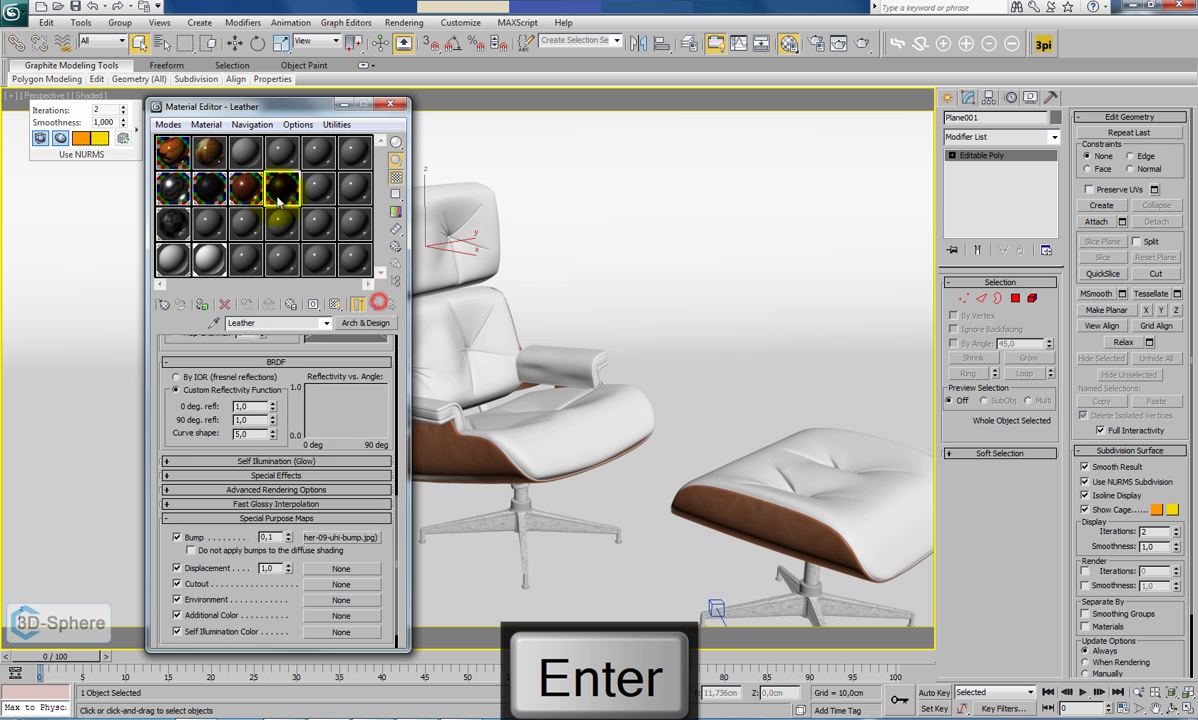
Set the Leather material's bump amount to -1,0, checking the effect in an enlarged sample preview.
{"action": "double_click", "coordinate": [282, 187]}
{"action": "left_click_drag", "start_coordinate": [357, 183], "coordinate": [589, 195]}
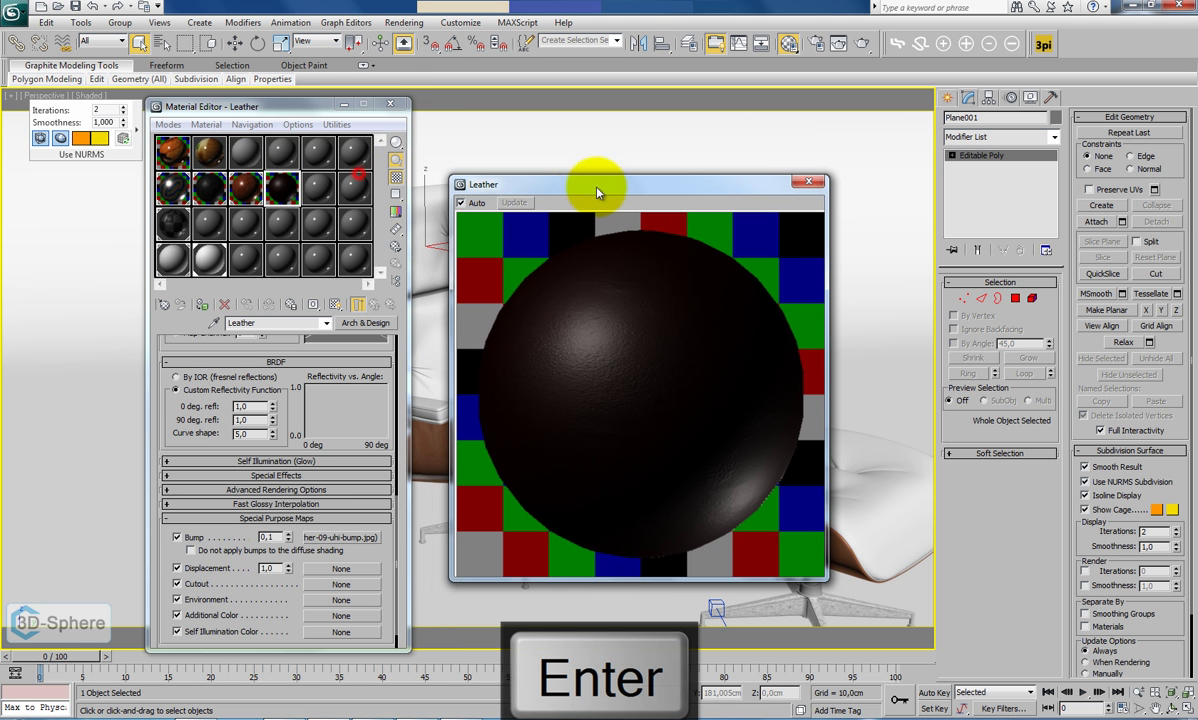
{"action": "double_click", "coordinate": [272, 538]}
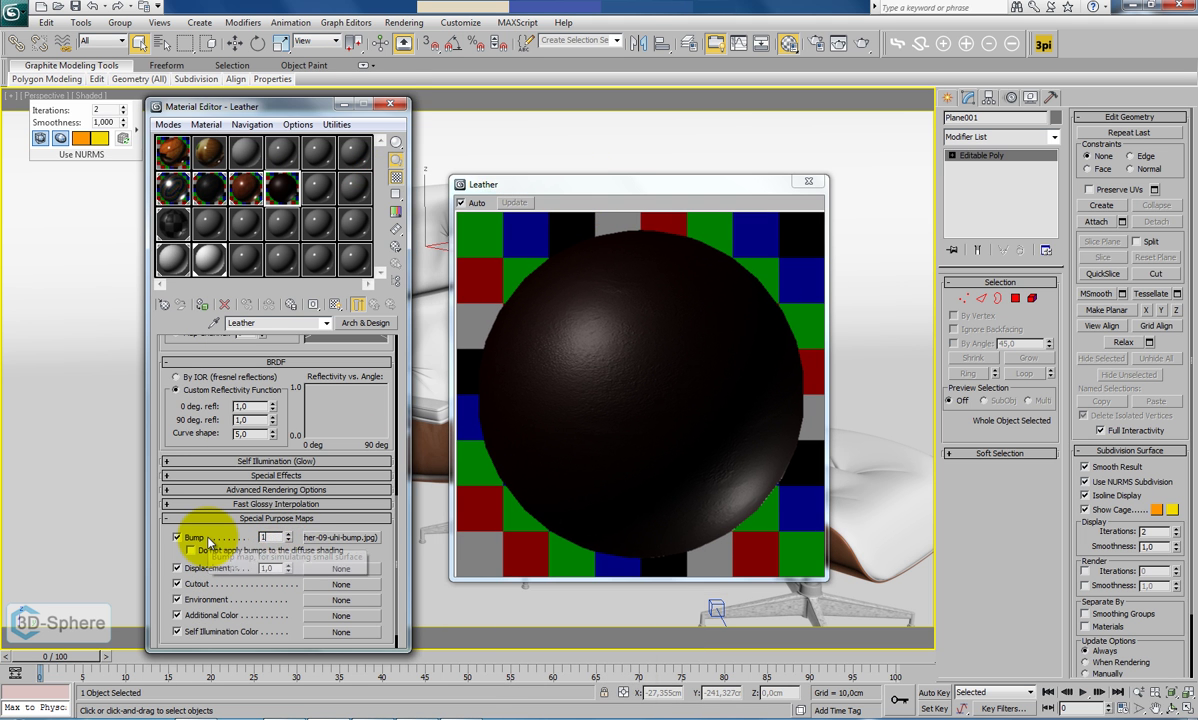
{"action": "type", "text": "1"}
{"action": "key", "text": "Return"}
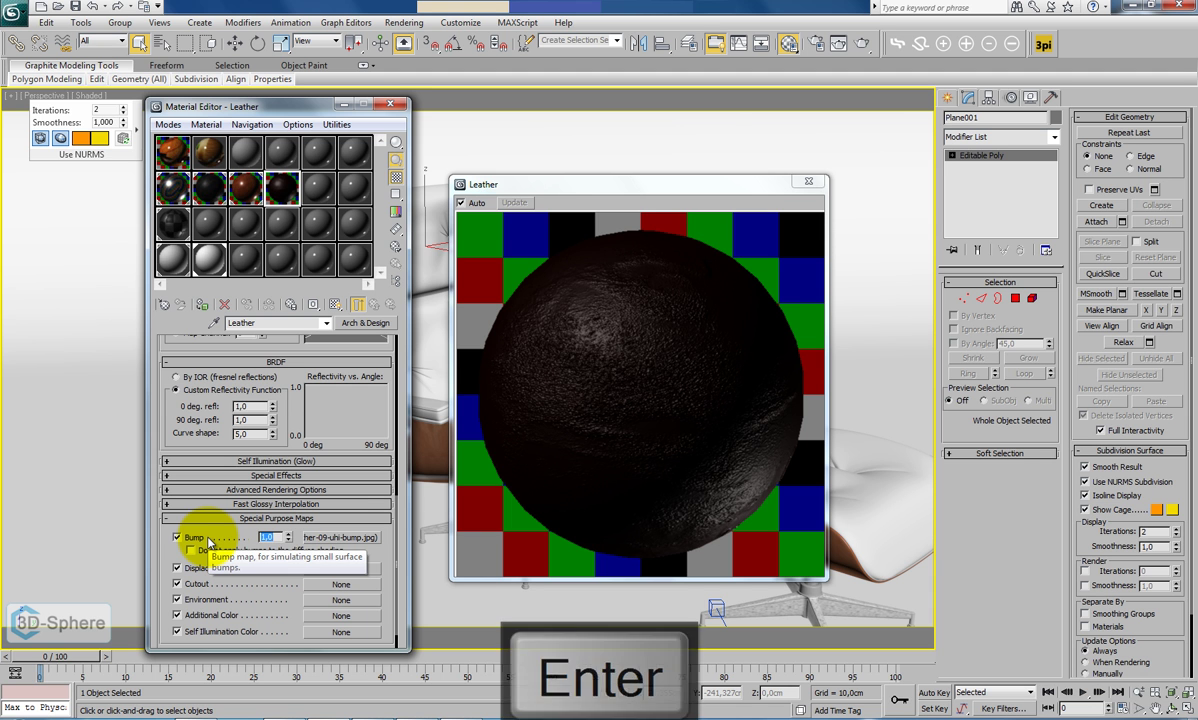
{"action": "key", "text": "Return"}
{"action": "left_click", "coordinate": [817, 183]}
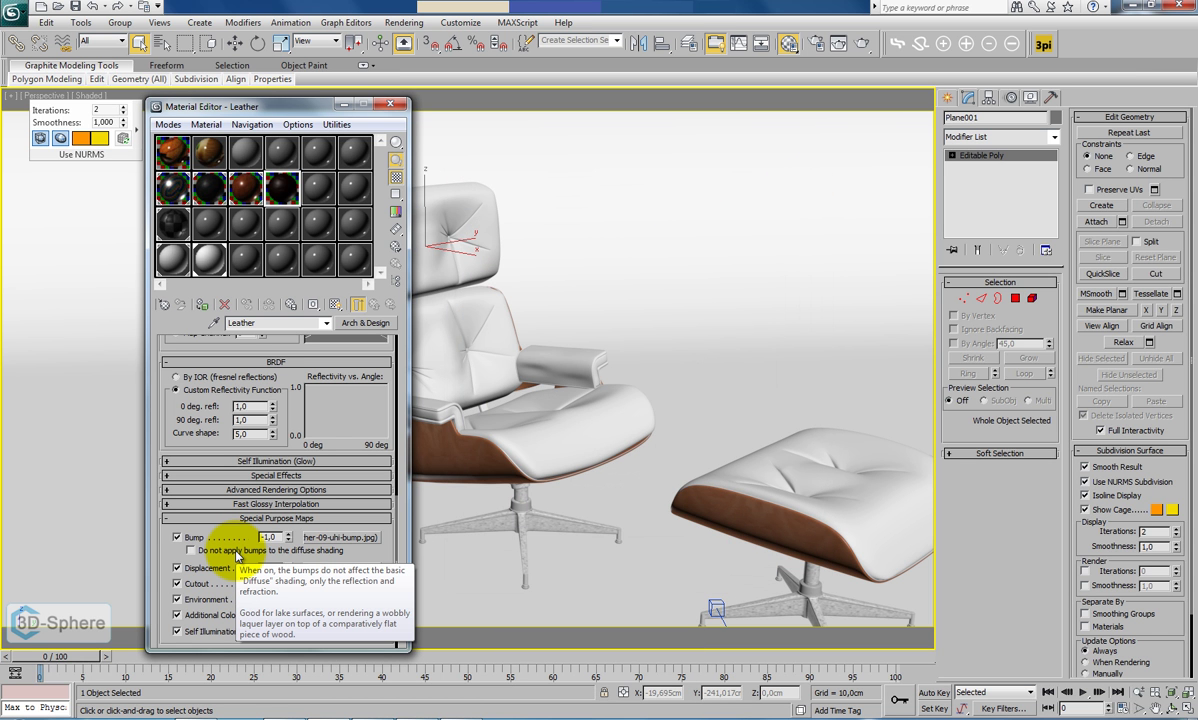
Change the Leather material's diffuse color to a dark brown with red 0,208, green 0,125 and blue 0,098.
{"action": "left_click_drag", "start_coordinate": [300, 388], "coordinate": [300, 602]}
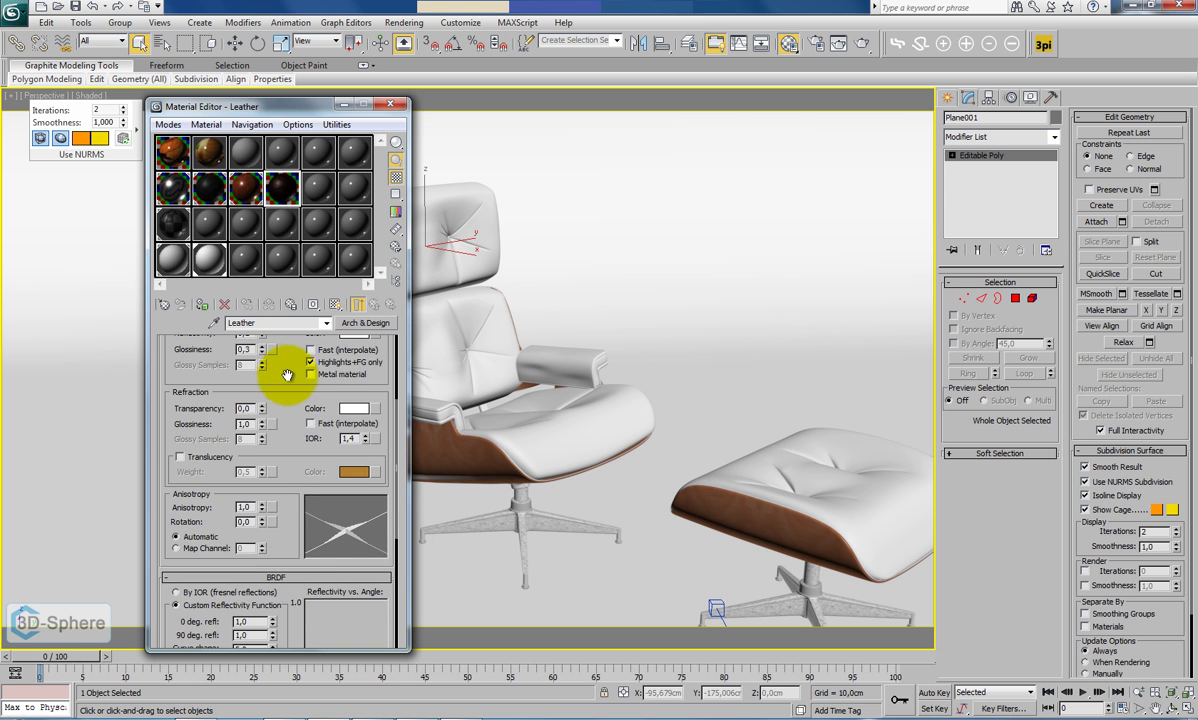
{"action": "left_click_drag", "start_coordinate": [286, 375], "coordinate": [286, 442]}
{"action": "scroll", "coordinate": [286, 445], "scroll_direction": "up", "scroll_amount": 3}
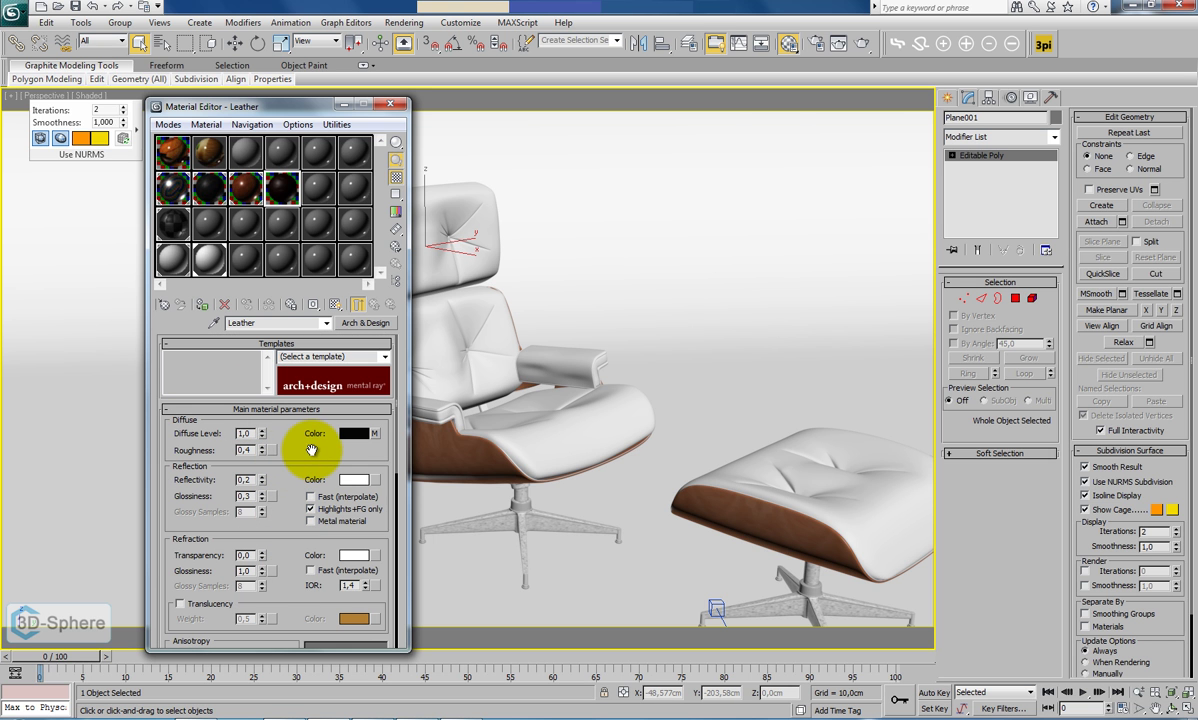
{"action": "left_click", "coordinate": [353, 433]}
{"action": "left_click", "coordinate": [291, 186]}
{"action": "left_click", "coordinate": [407, 95]}
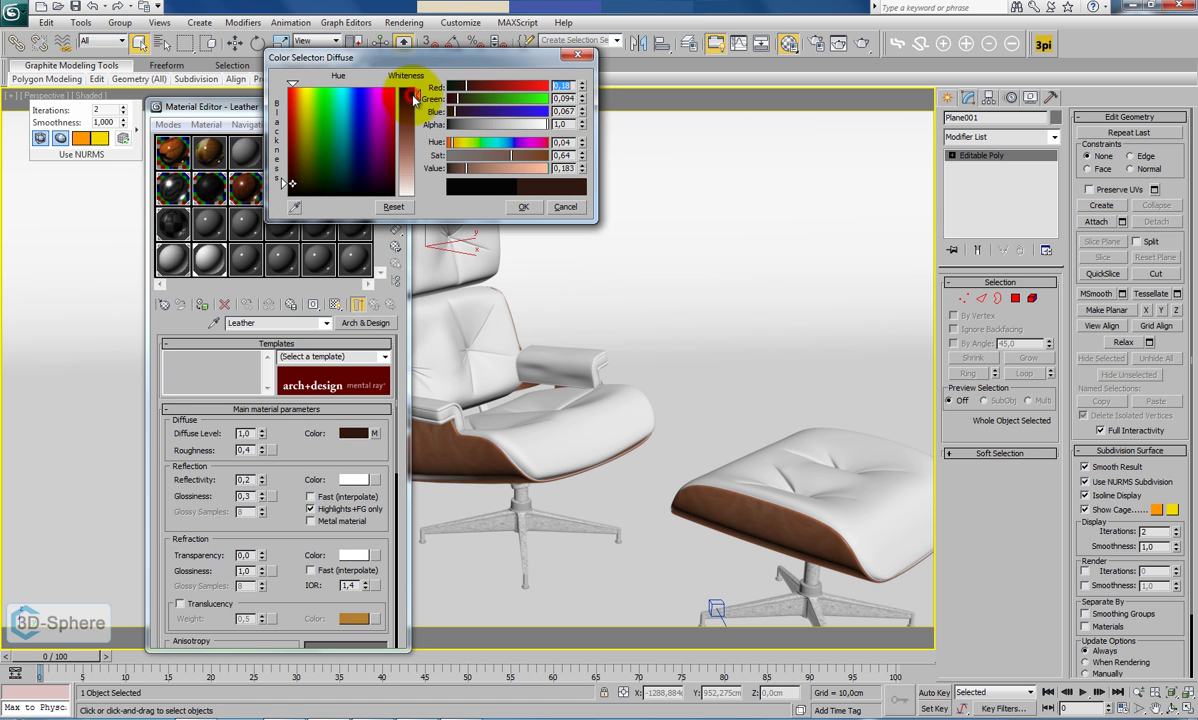
{"action": "left_click_drag", "start_coordinate": [401, 55], "coordinate": [629, 176]}
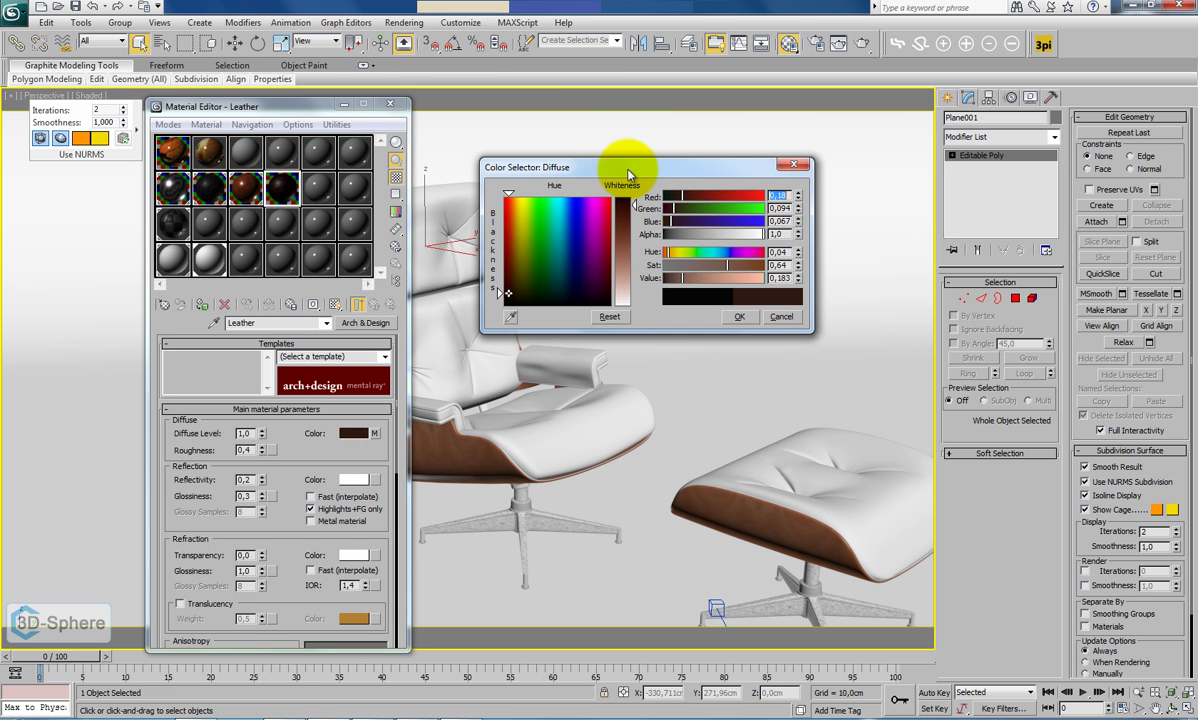
{"action": "left_click", "coordinate": [625, 212]}
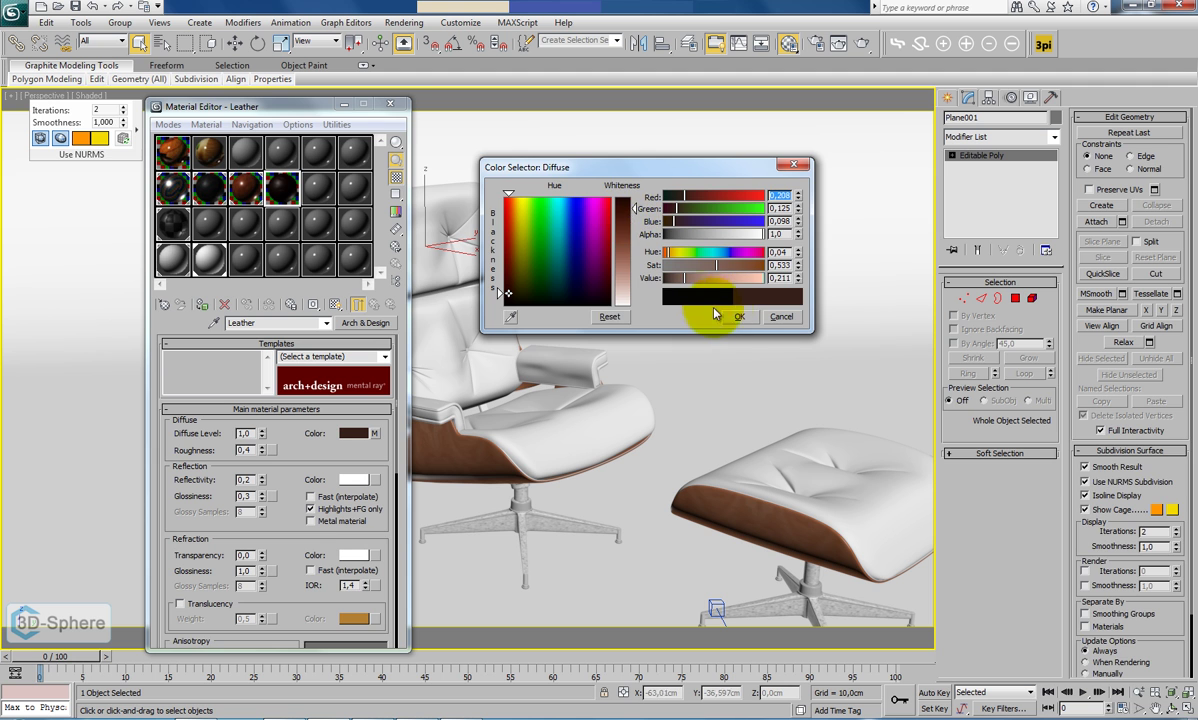
{"action": "left_click", "coordinate": [737, 318]}
Try clearing the noise map from the Leather material's diffuse color, undo that, and inspect the noise map's parameters.
{"action": "mouse_move", "coordinate": [299, 581]}
{"action": "left_mouse_down"}
{"action": "mouse_move", "coordinate": [298, 456]}
{"action": "mouse_move", "coordinate": [298, 573]}
{"action": "left_mouse_up"}
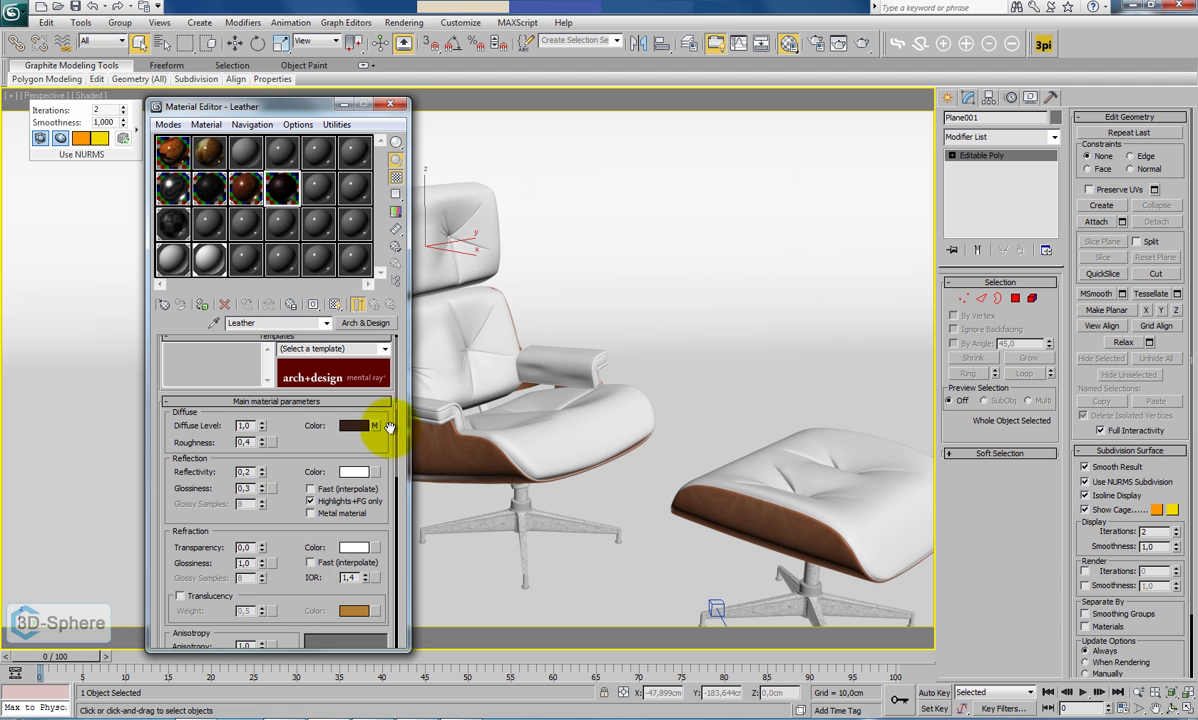
{"action": "right_click", "coordinate": [375, 426]}
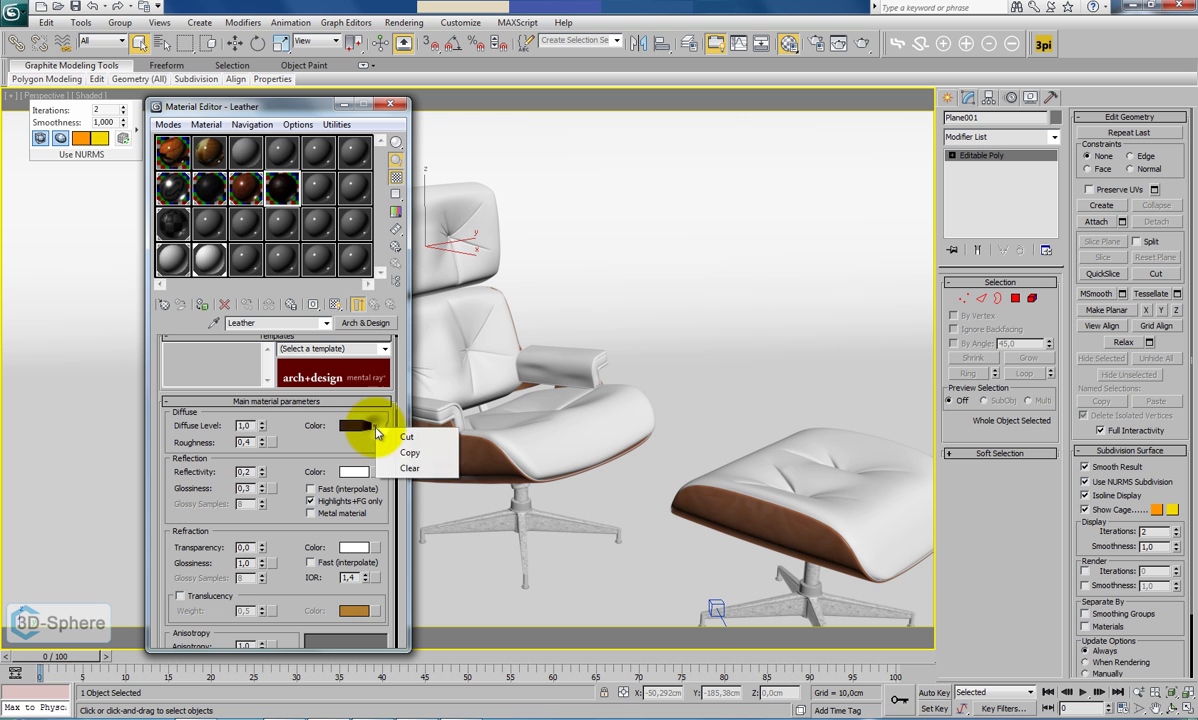
{"action": "left_click", "coordinate": [410, 469]}
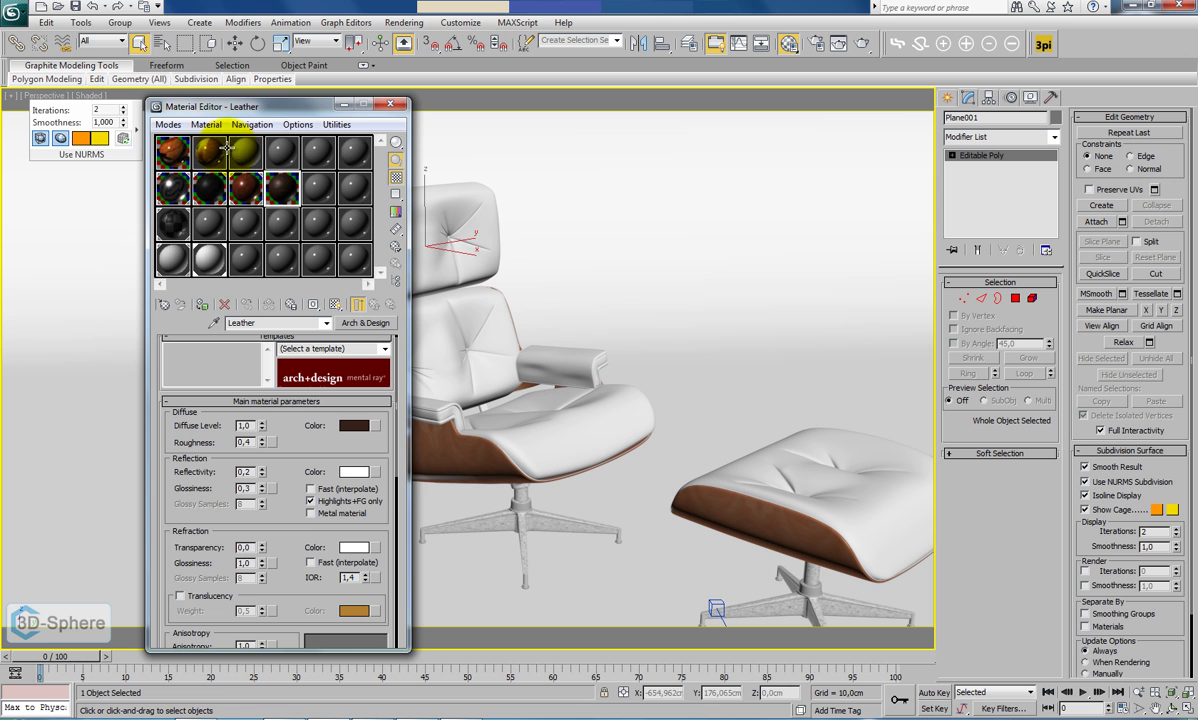
{"action": "left_click", "coordinate": [92, 6]}
{"action": "left_click", "coordinate": [375, 426]}
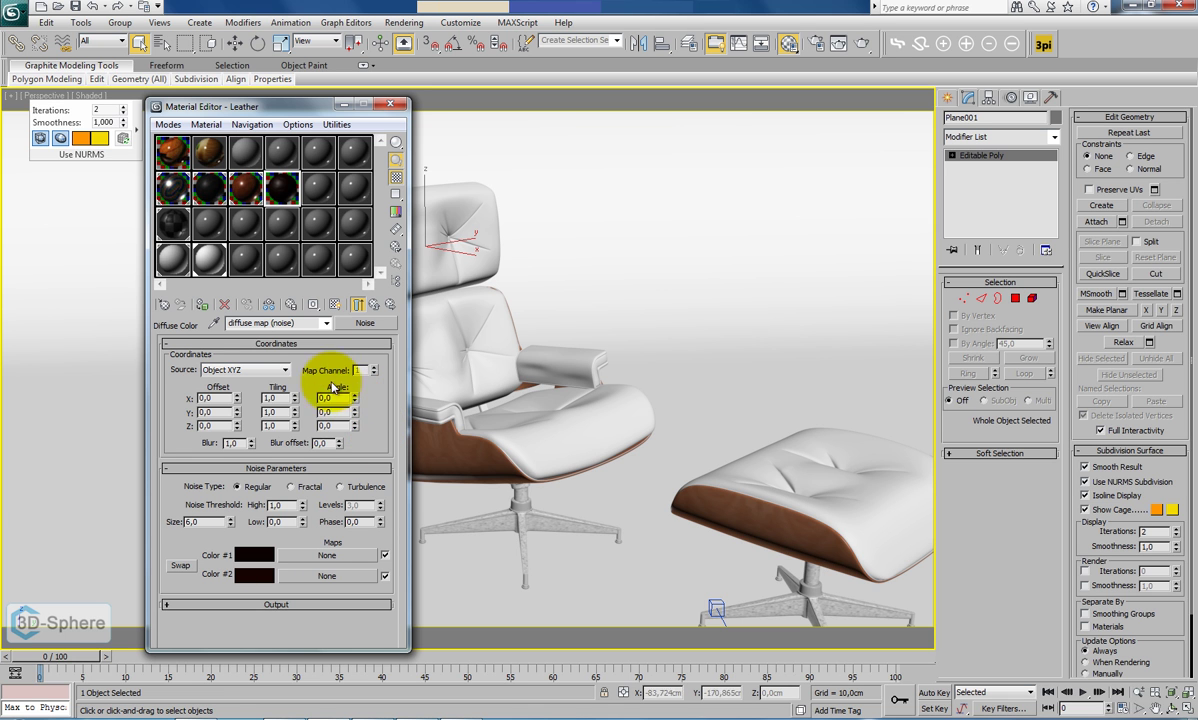
{"action": "left_click", "coordinate": [373, 304]}
Clear the noise map from the Leather material's diffuse color and keep the dark brown color.
{"action": "right_click", "coordinate": [374, 425]}
{"action": "left_click", "coordinate": [401, 467]}
{"action": "left_click", "coordinate": [349, 426]}
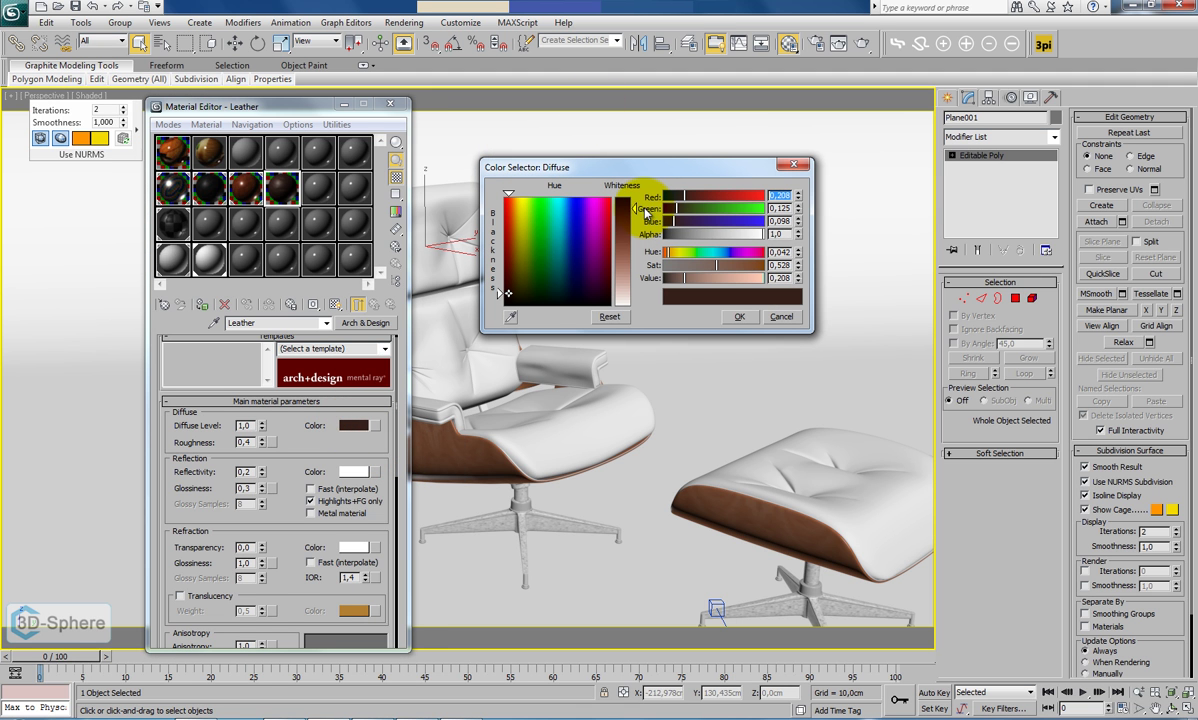
{"action": "left_click", "coordinate": [725, 316]}
Turn on viewport display of the Leather material's leather-09-uhi-bump bitmap.
{"action": "mouse_move", "coordinate": [733, 490]}
{"action": "middle_mouse_down"}
{"action": "mouse_move", "coordinate": [527, 414]}
{"action": "mouse_move", "coordinate": [512, 377]}
{"action": "middle_mouse_up"}
{"action": "middle_click_drag", "start_coordinate": [695, 468], "coordinate": [521, 358]}
{"action": "middle_click_drag", "start_coordinate": [522, 441], "coordinate": [641, 389]}
{"action": "left_click_drag", "start_coordinate": [297, 601], "coordinate": [273, 175]}
{"action": "left_click", "coordinate": [344, 509]}
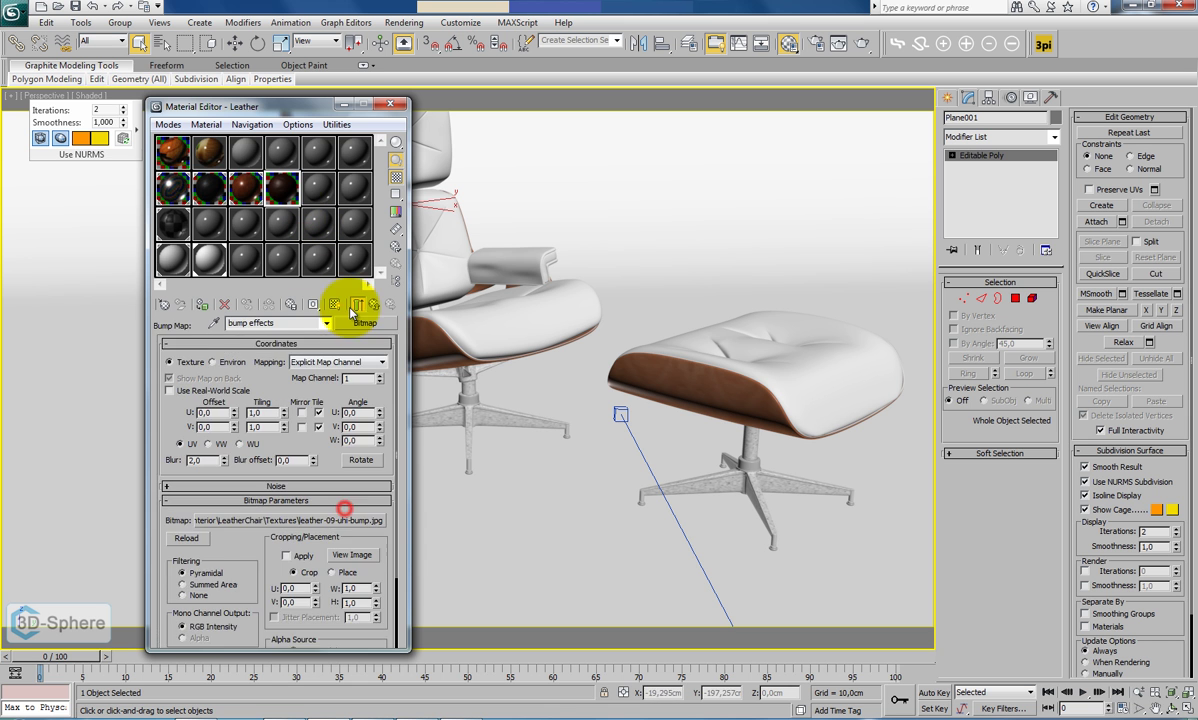
{"action": "left_click", "coordinate": [335, 306]}
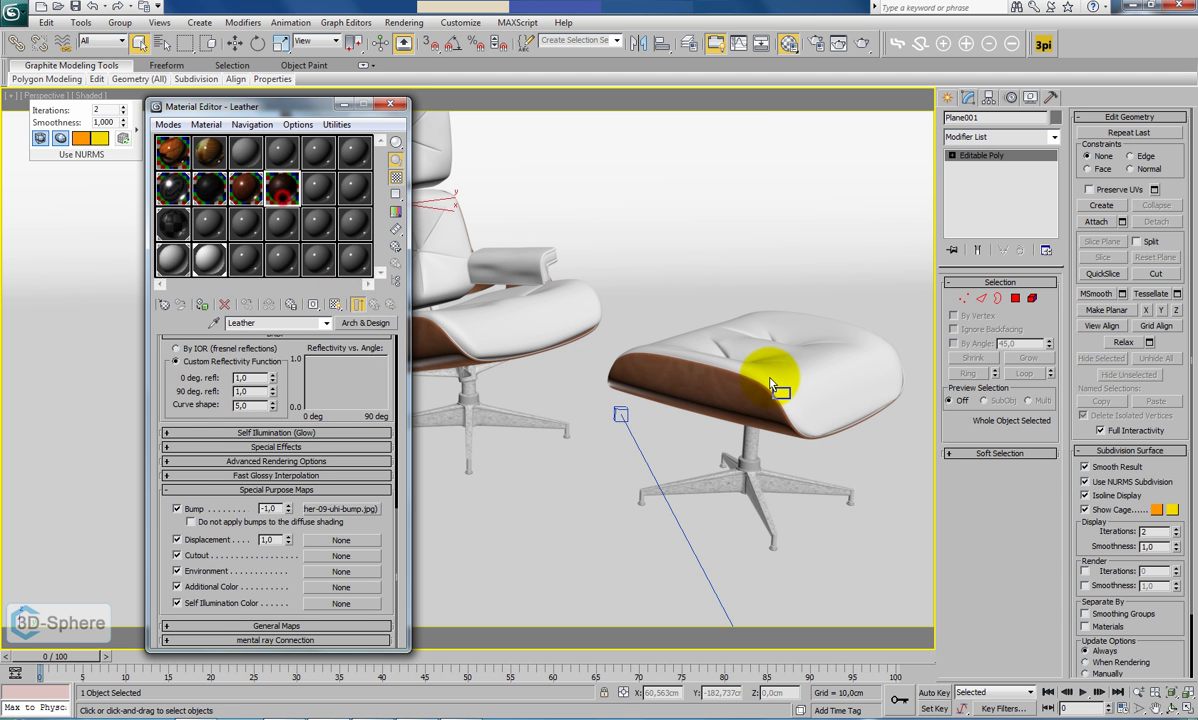
Assign the Leather material to the ottoman cushion and to the lounge chair's seat, armrests, backrest and headrest cushions.
{"action": "left_click_drag", "start_coordinate": [775, 383], "coordinate": [600, 355]}
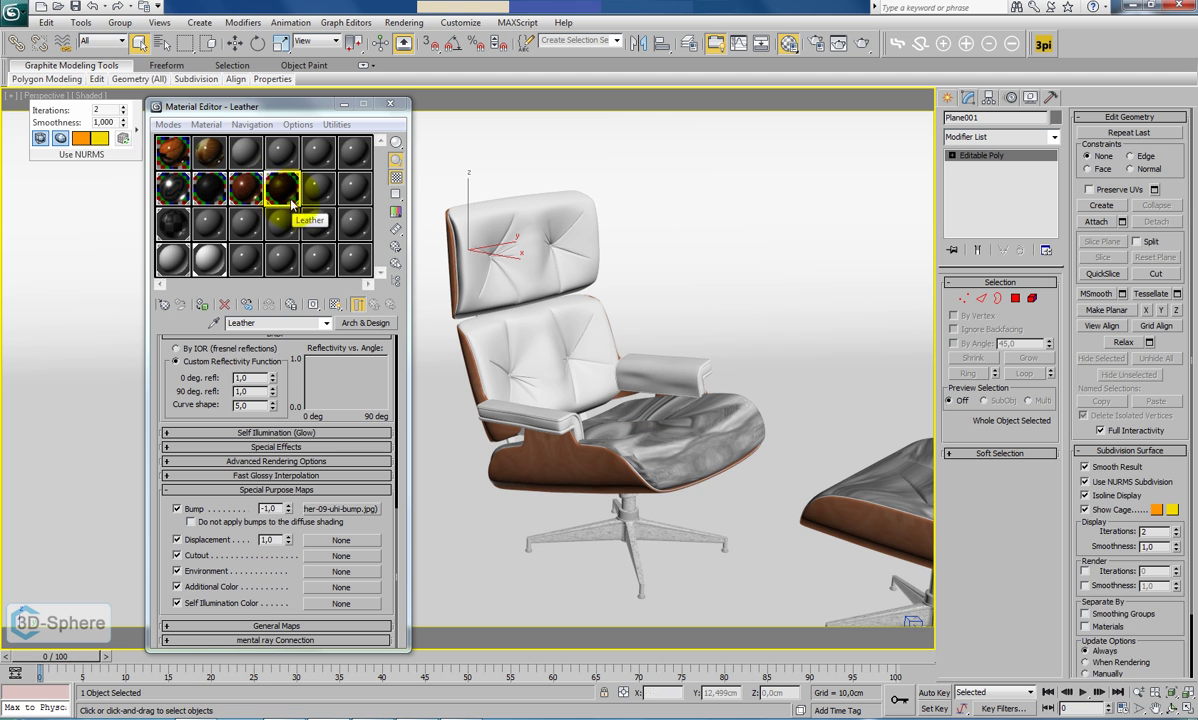
{"action": "left_click_drag", "start_coordinate": [282, 188], "coordinate": [640, 398]}
{"action": "left_click_drag", "start_coordinate": [237, 195], "coordinate": [372, 272]}
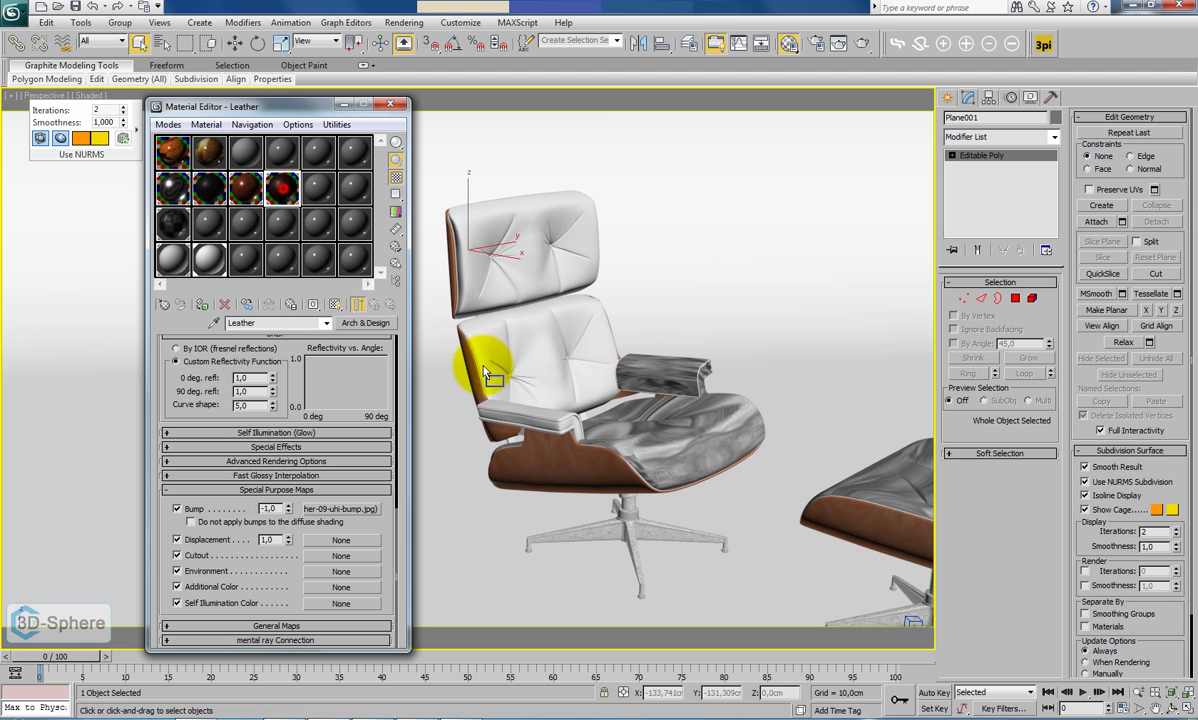
{"action": "left_click_drag", "start_coordinate": [549, 434], "coordinate": [548, 421]}
{"action": "left_click_drag", "start_coordinate": [282, 188], "coordinate": [527, 316]}
{"action": "left_click", "coordinate": [285, 189]}
{"action": "left_click_drag", "start_coordinate": [515, 263], "coordinate": [515, 263]}
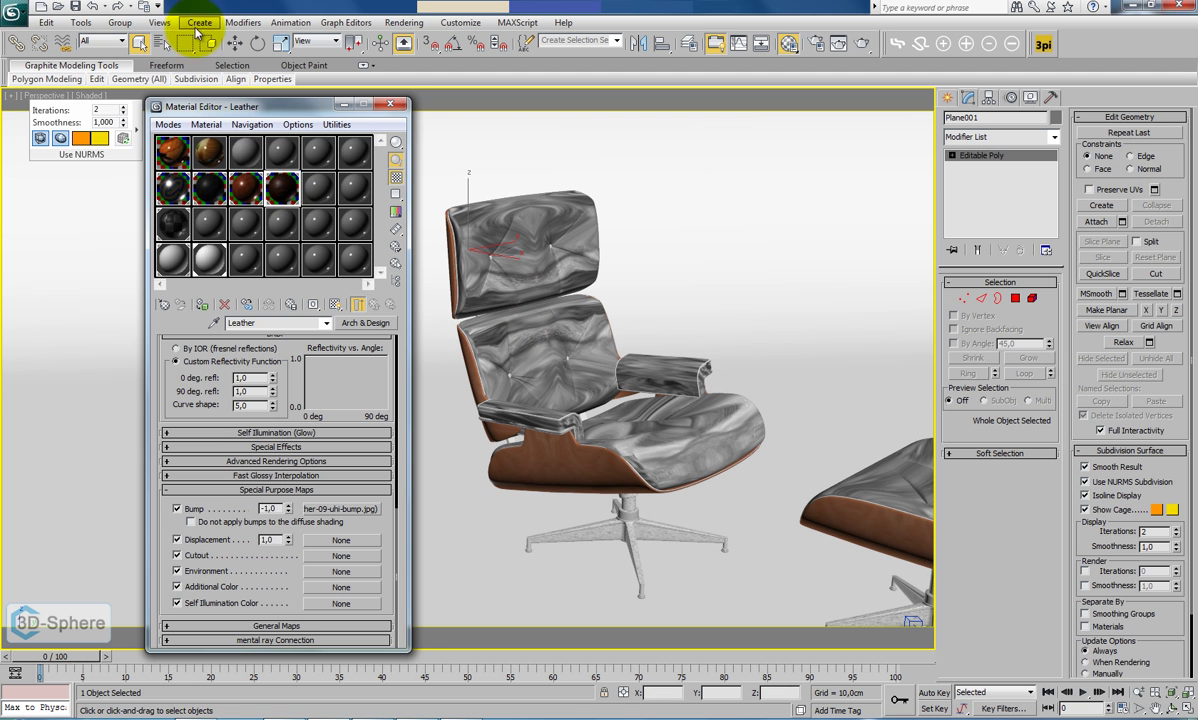
Select the six scene objects from Shape to Shape006 by name and assign the Leather material to them.
{"action": "left_click", "coordinate": [161, 41]}
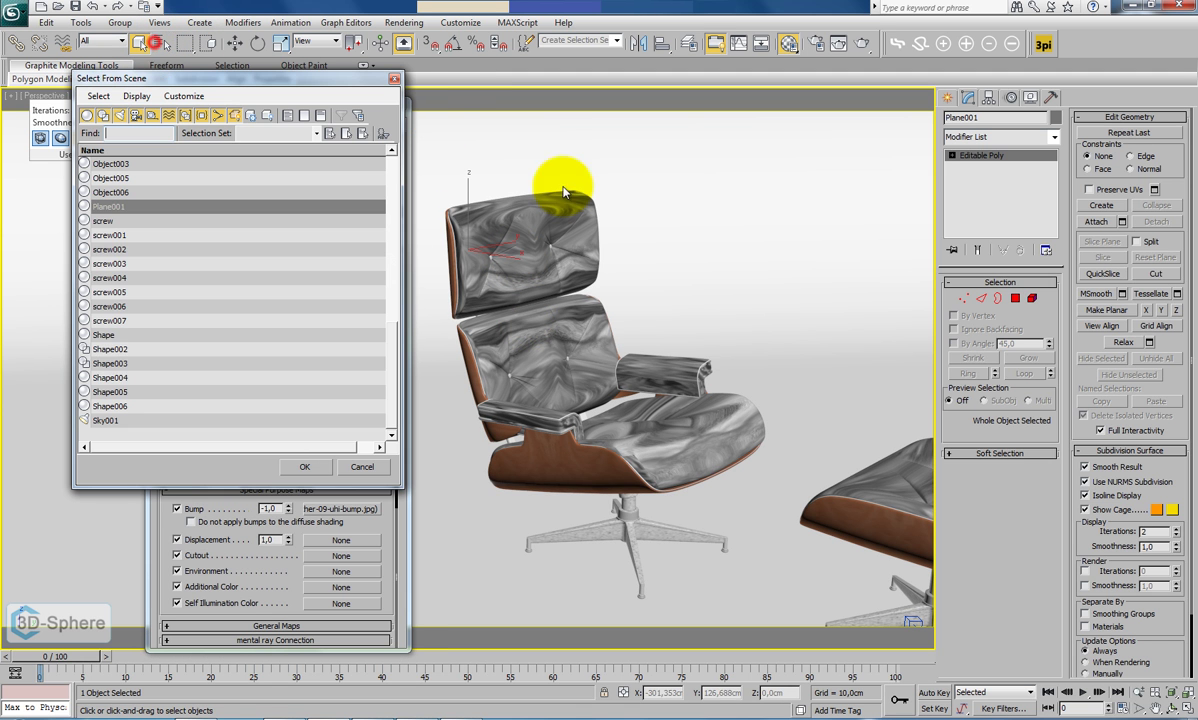
{"action": "left_click", "coordinate": [110, 335]}
{"action": "left_click", "coordinate": [175, 406], "text": "shift"}
{"action": "left_click", "coordinate": [304, 467]}
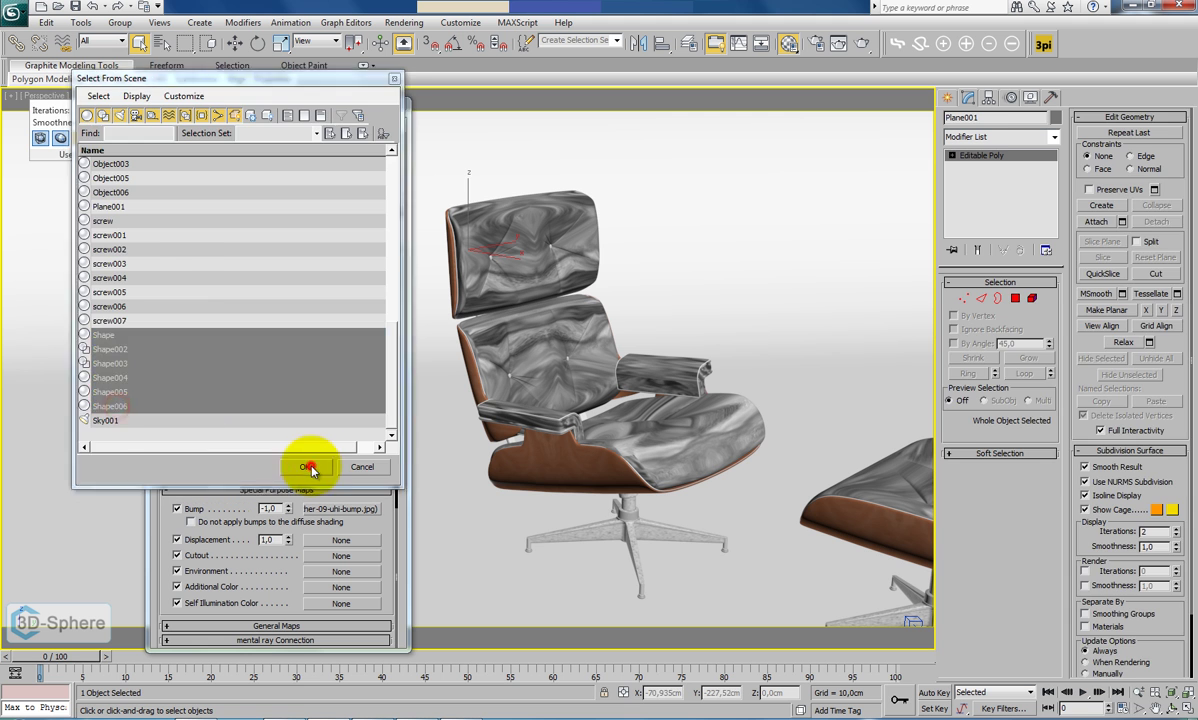
{"action": "left_click", "coordinate": [202, 305]}
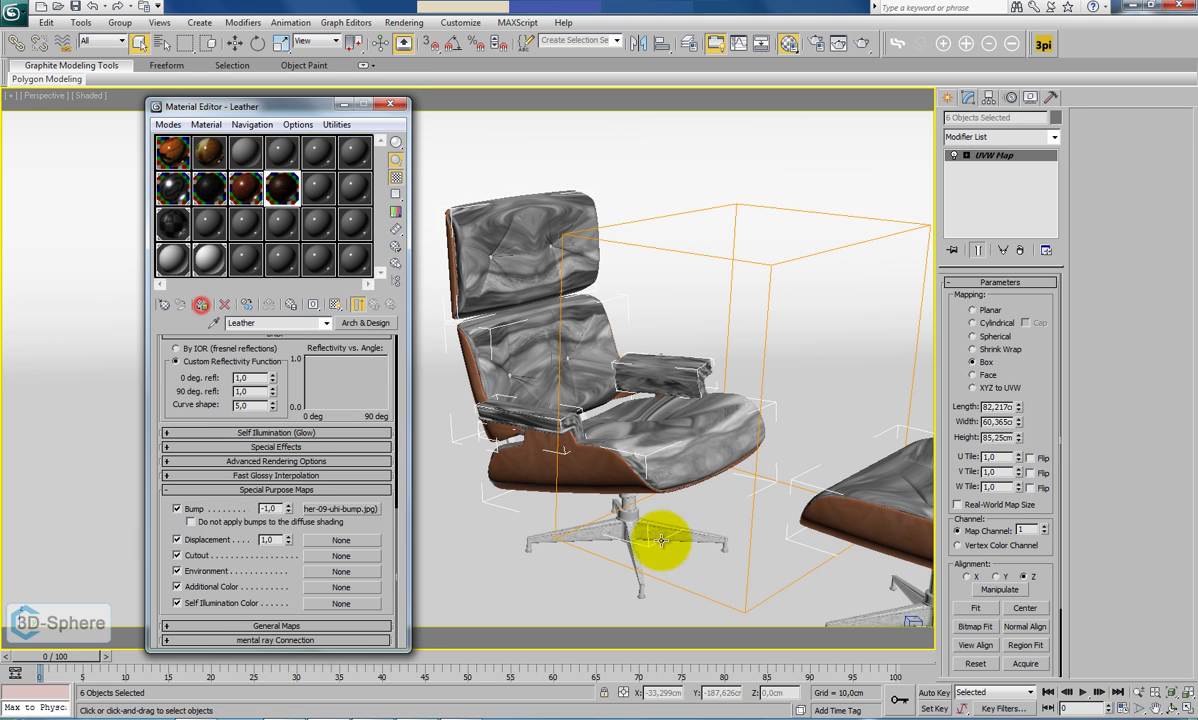
{"action": "left_click", "coordinate": [704, 576]}
{"action": "middle_click_drag", "start_coordinate": [774, 564], "coordinate": [310, 407]}
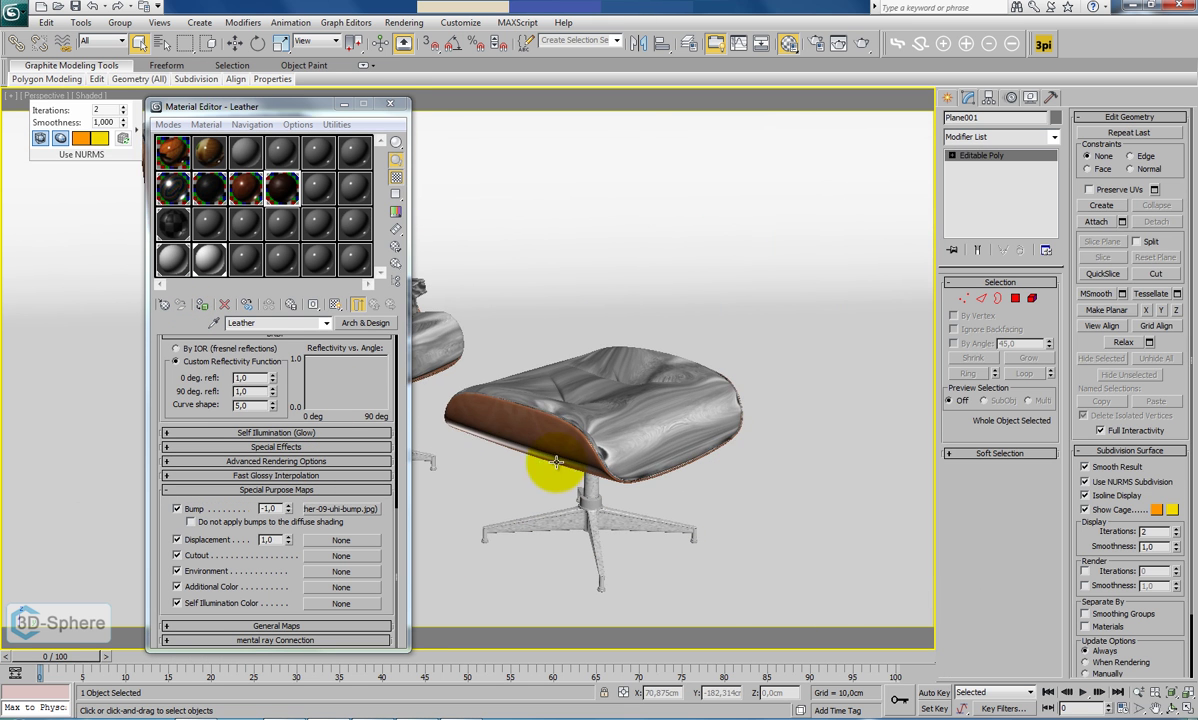
{"action": "middle_click_drag", "start_coordinate": [548, 464], "coordinate": [751, 478]}
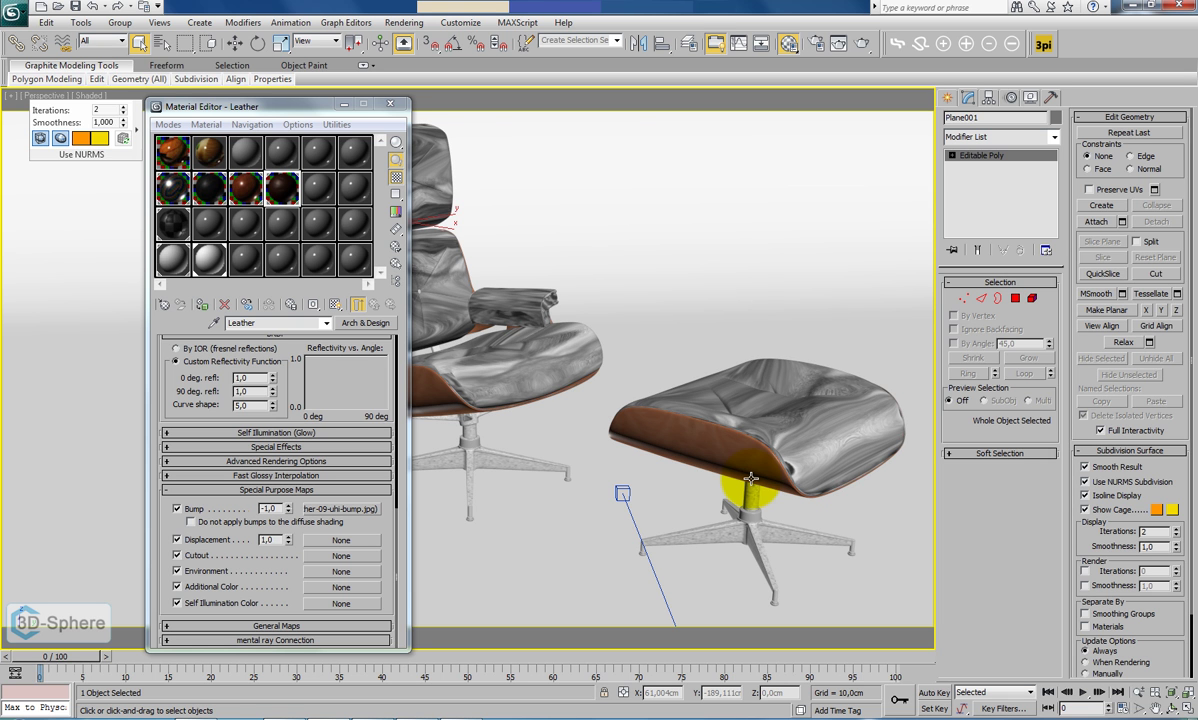
Delete the stray object lying beside the ottoman's base.
{"action": "scroll", "coordinate": [731, 456], "scroll_direction": "down", "scroll_amount": 6}
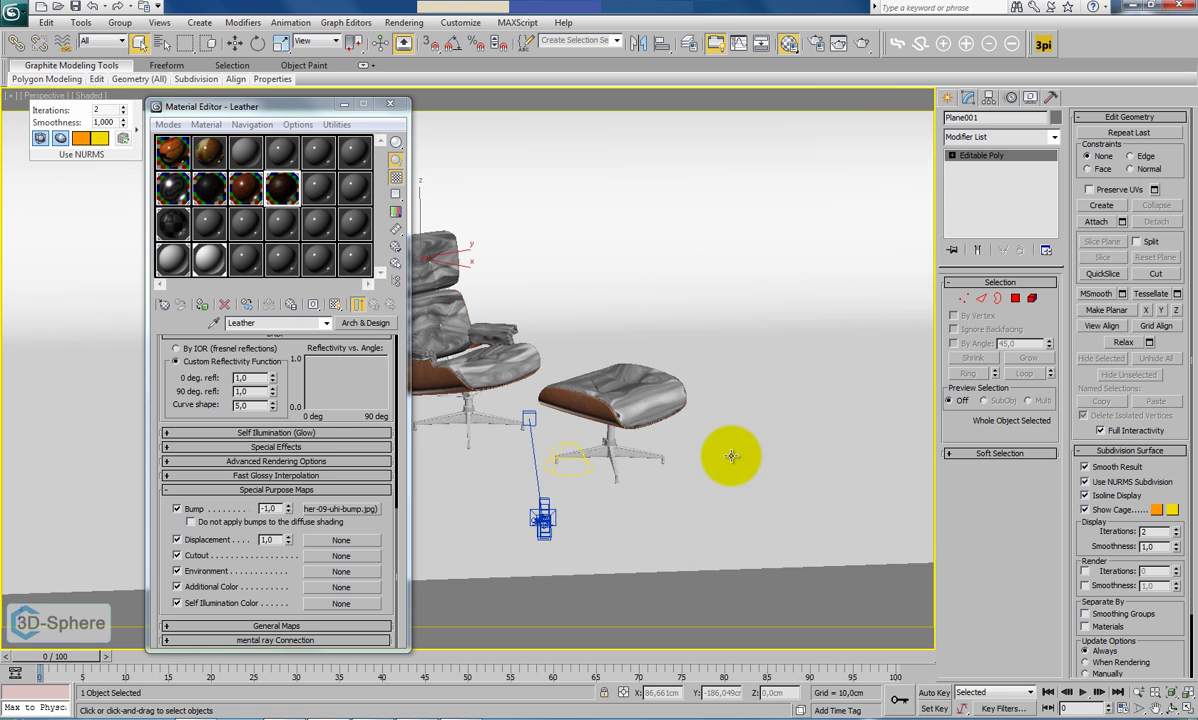
{"action": "left_click", "coordinate": [535, 412]}
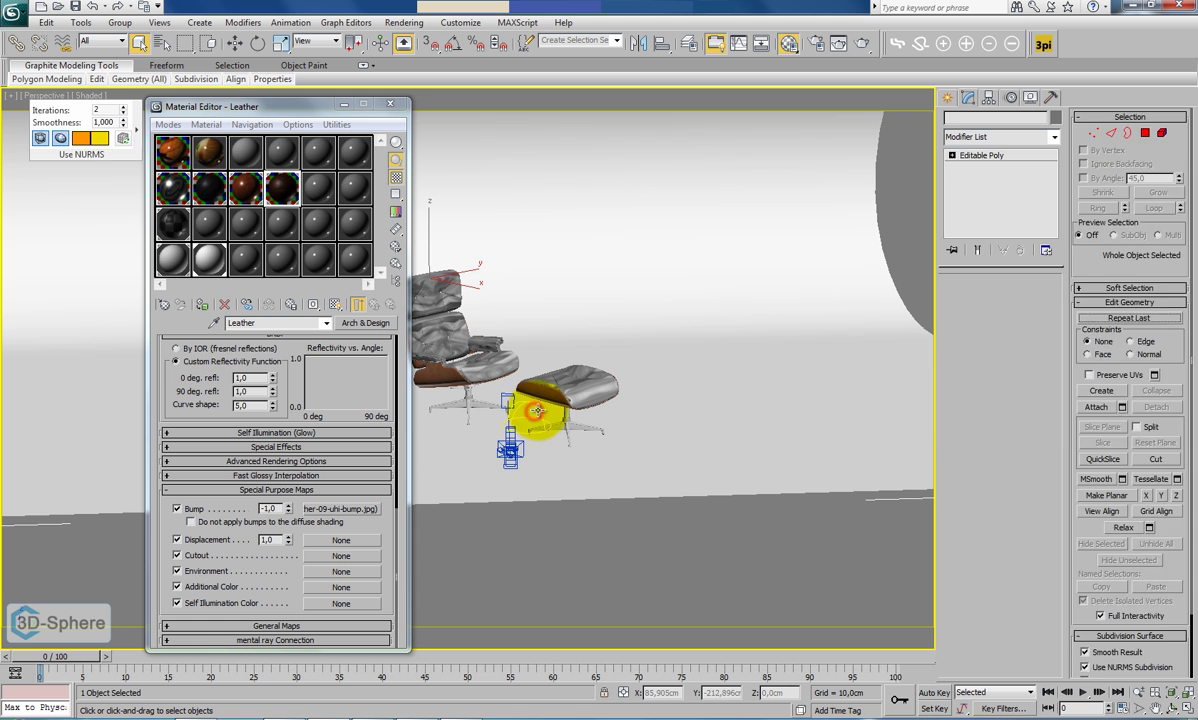
{"action": "key", "text": "Delete"}
{"action": "scroll", "coordinate": [653, 485], "scroll_direction": "up", "scroll_amount": 5}
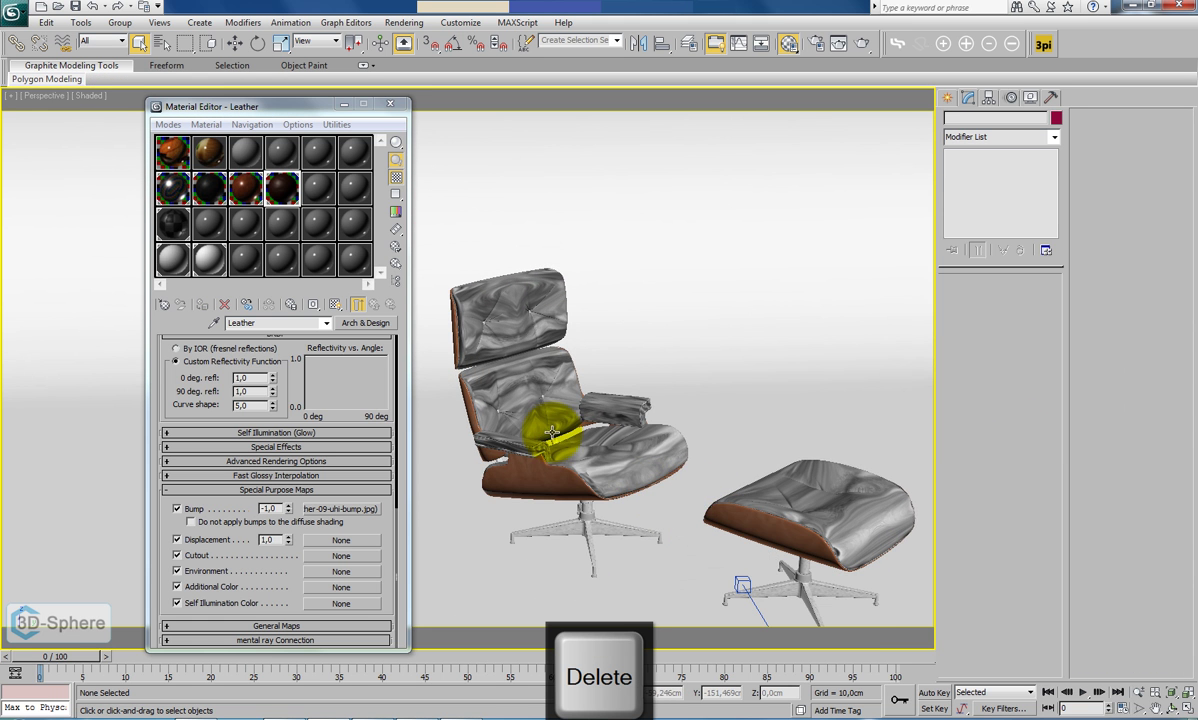
Add a UVW Map modifier with Box mapping to the lounge chair's far armrest cushion.
{"action": "middle_click_drag", "start_coordinate": [690, 508], "coordinate": [613, 486]}
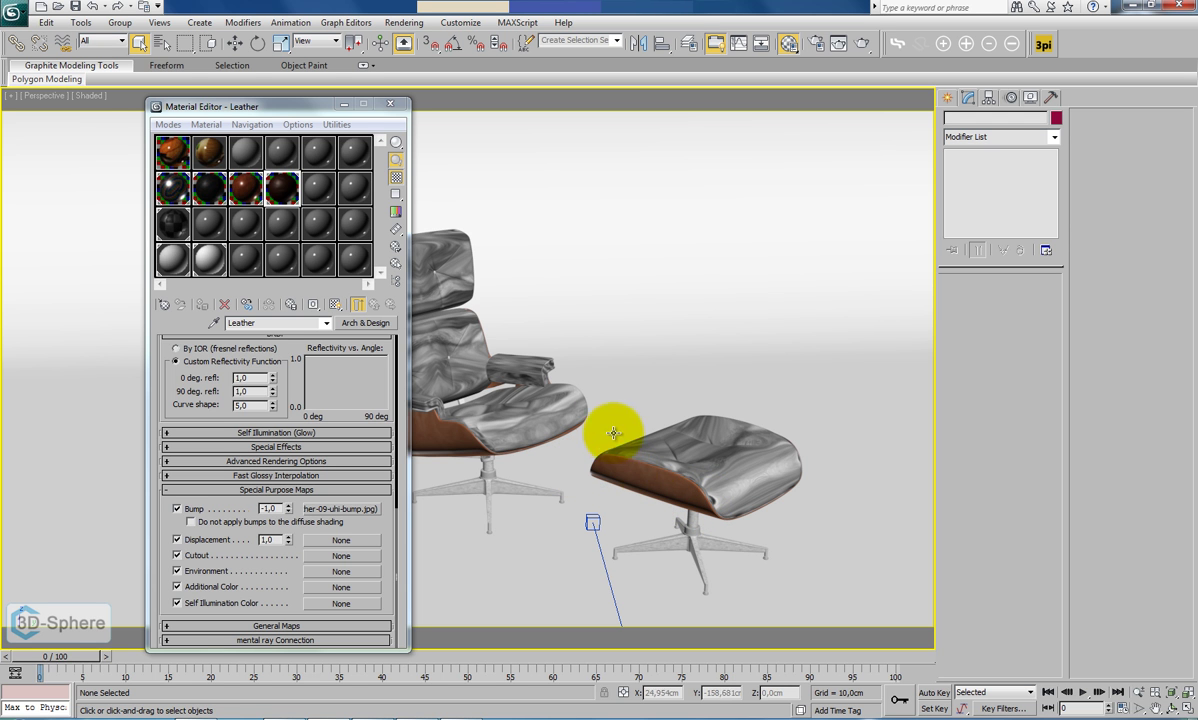
{"action": "left_click", "coordinate": [522, 360]}
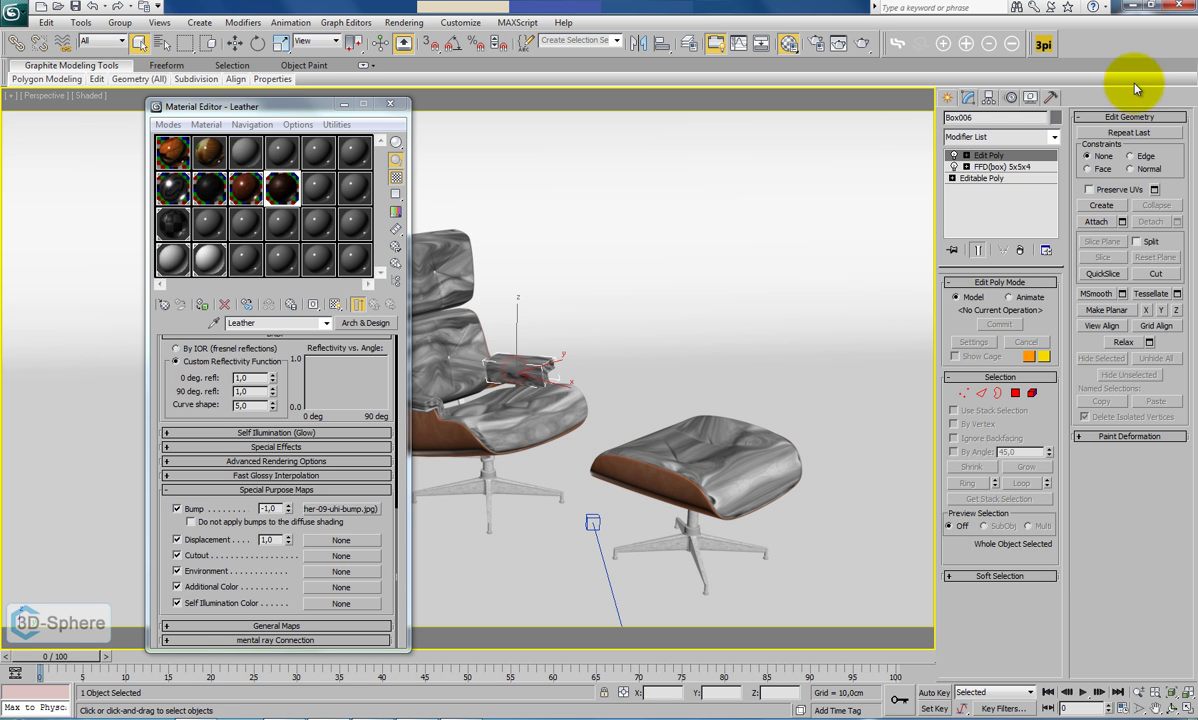
{"action": "left_click", "coordinate": [1053, 137]}
{"action": "scroll", "coordinate": [1035, 380], "scroll_direction": "down", "scroll_amount": 5}
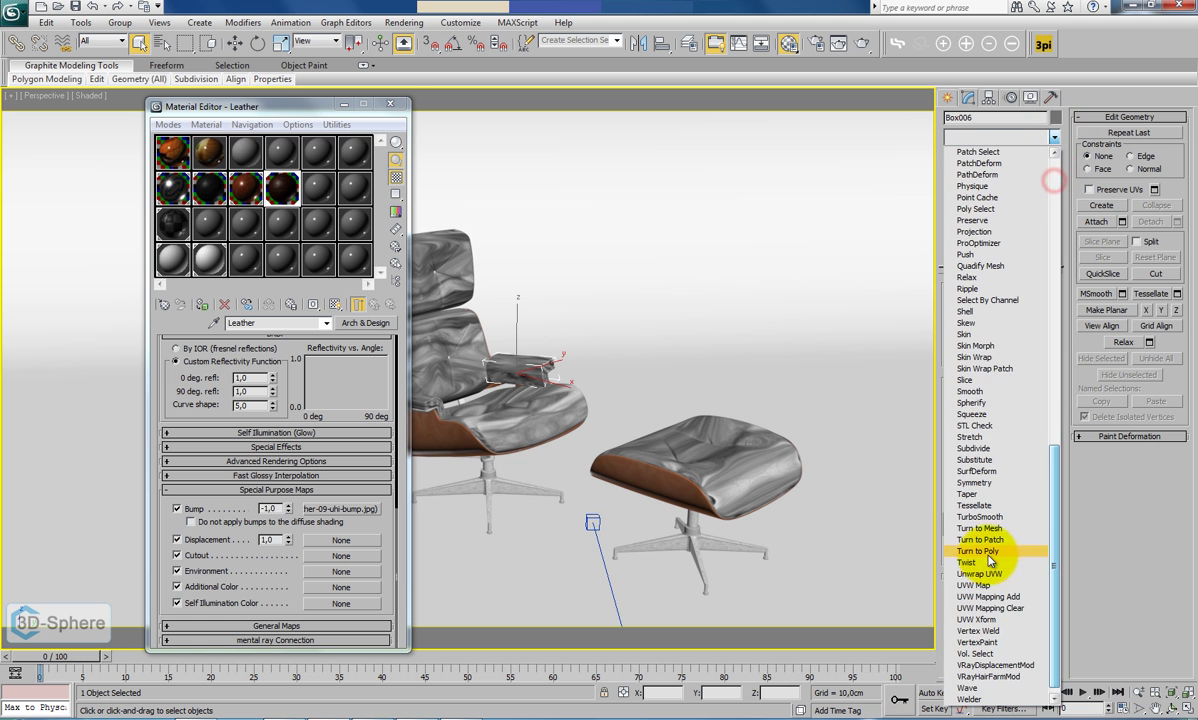
{"action": "left_click", "coordinate": [973, 579]}
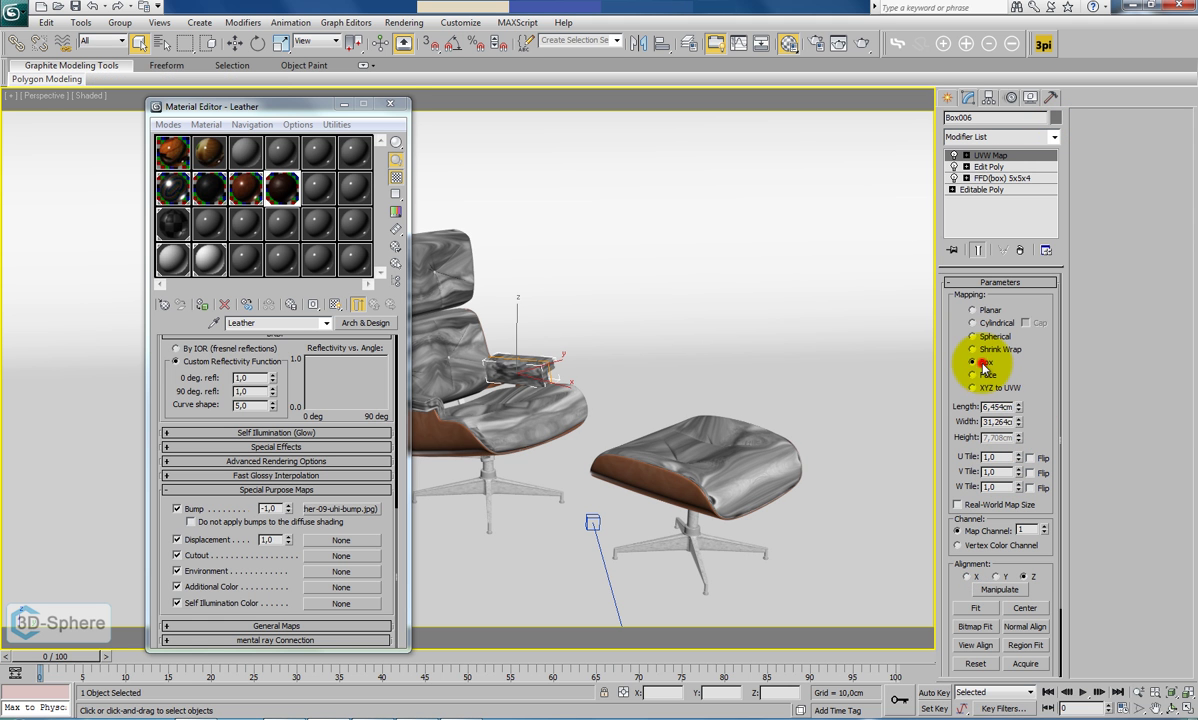
{"action": "scroll", "coordinate": [568, 420], "scroll_direction": "up", "scroll_amount": 1}
{"action": "middle_click_drag", "start_coordinate": [617, 424], "coordinate": [680, 392]}
{"action": "scroll", "coordinate": [749, 438], "scroll_direction": "up", "scroll_amount": 2}
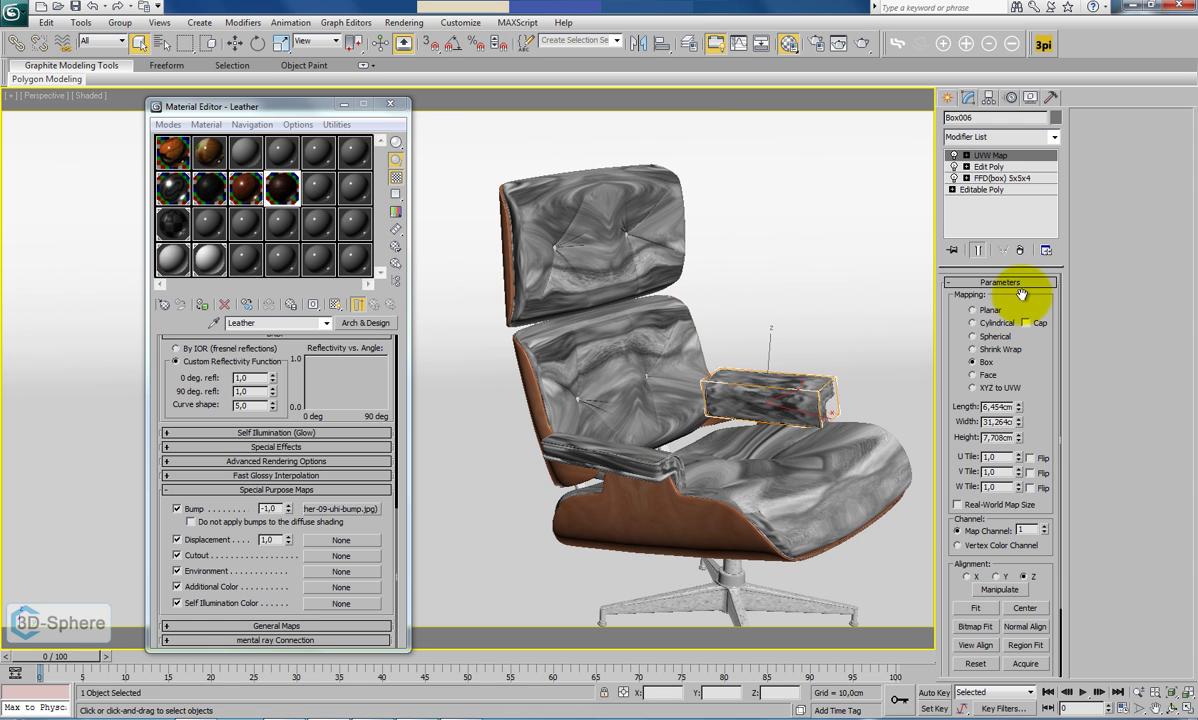
Try the other mapping types, including Spherical and Shrink Wrap, on the far armrest and return to Box.
{"action": "left_click", "coordinate": [990, 312]}
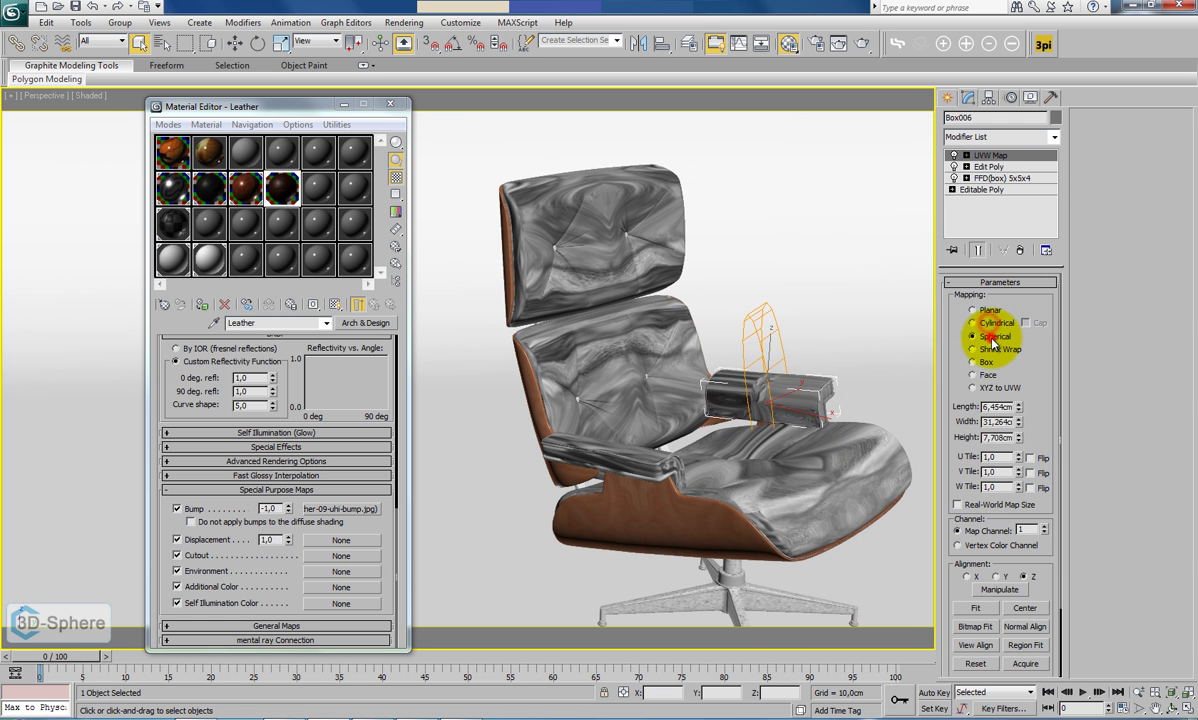
{"action": "left_click", "coordinate": [990, 336]}
{"action": "left_click", "coordinate": [990, 349]}
{"action": "left_click", "coordinate": [987, 363]}
{"action": "left_click", "coordinate": [987, 364]}
Try Y and X alignment for the far armrest's box mapping, and return to a fitted Z alignment.
{"action": "left_click", "coordinate": [977, 608]}
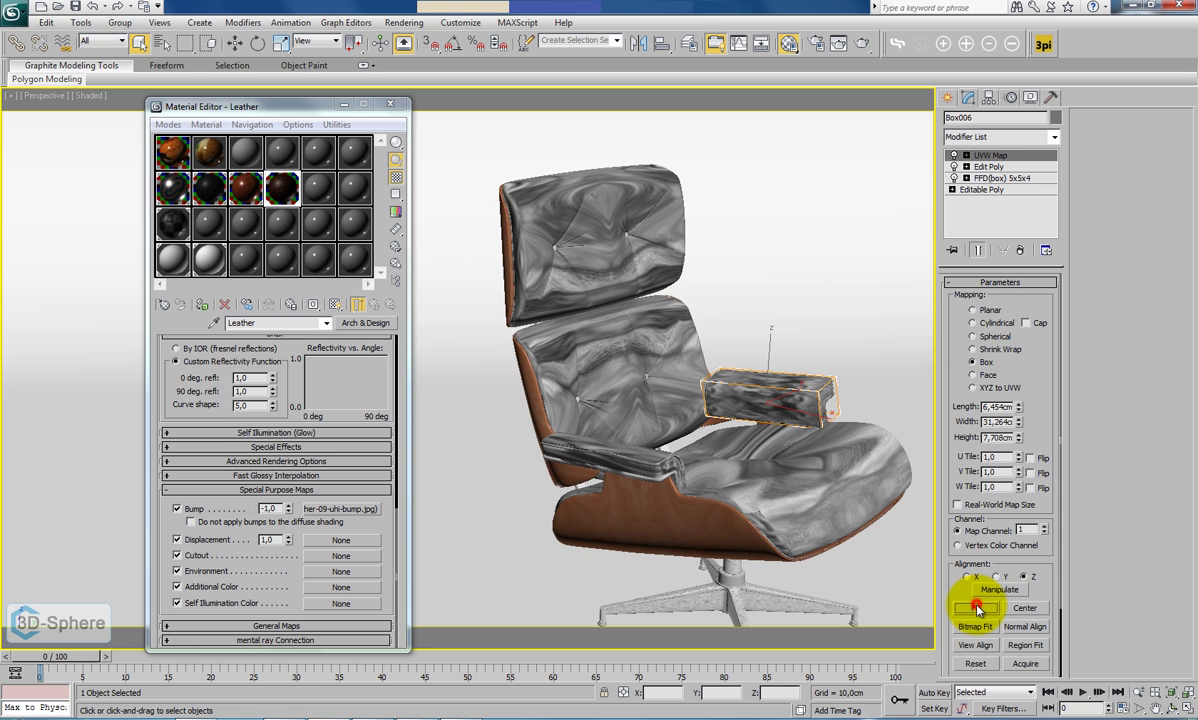
{"action": "left_click", "coordinate": [996, 577]}
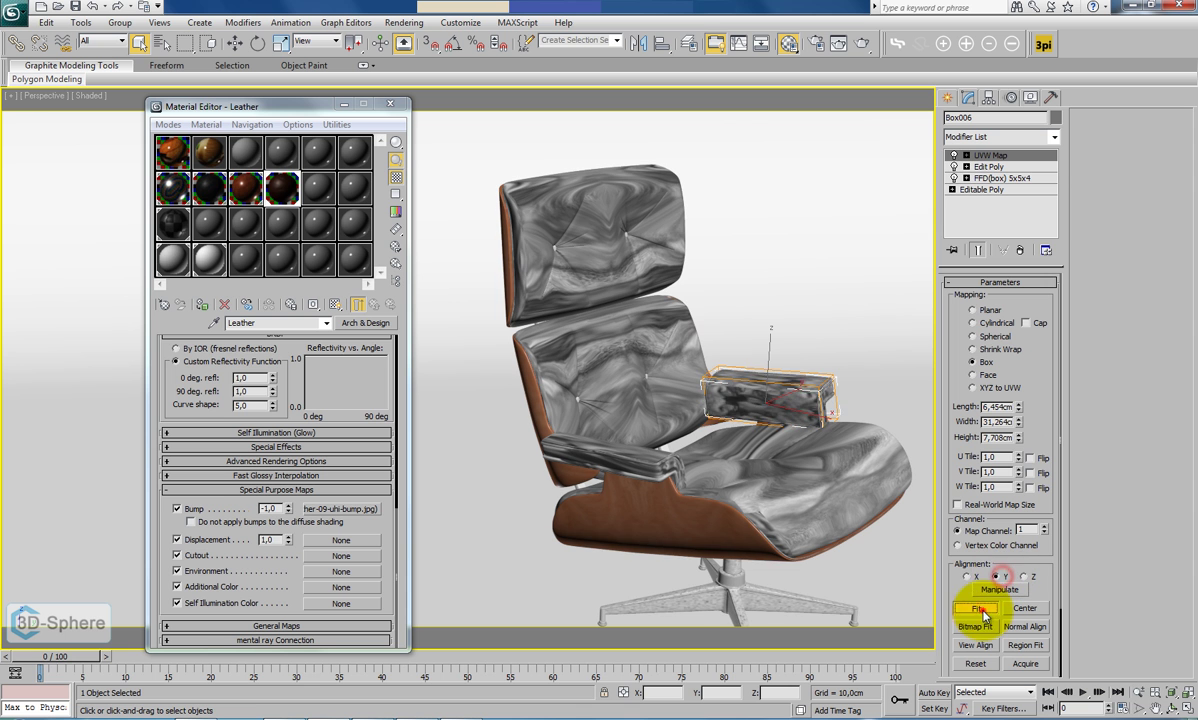
{"action": "left_click", "coordinate": [966, 577]}
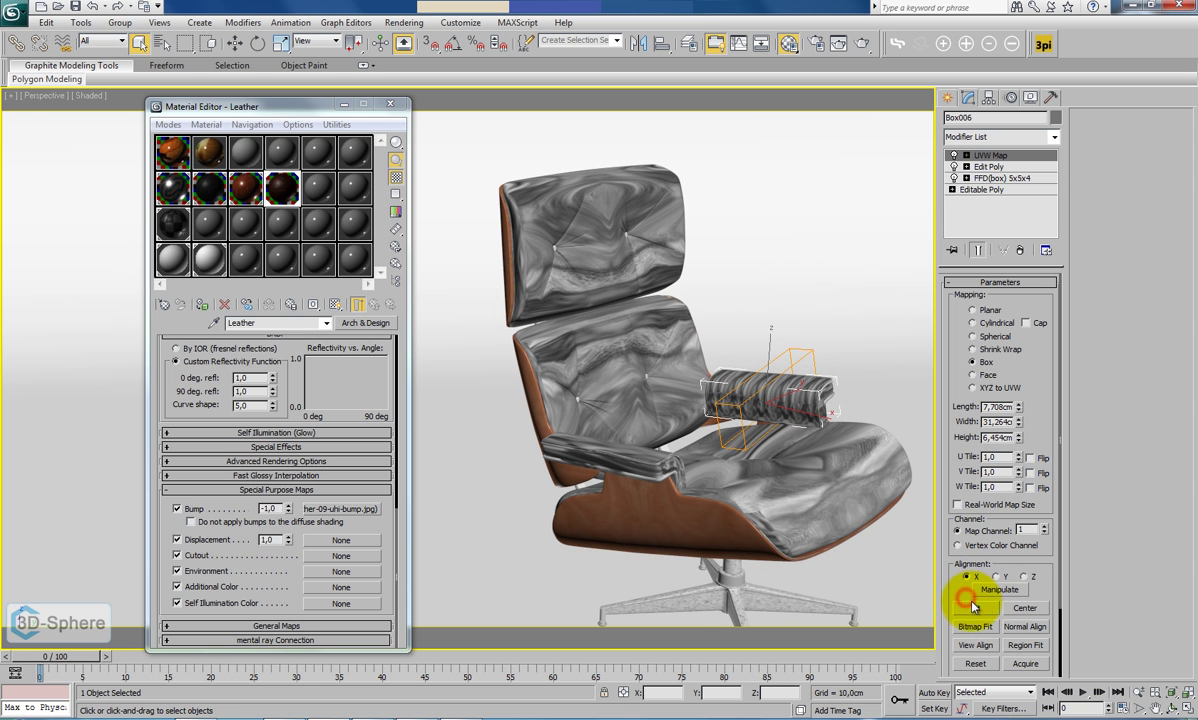
{"action": "left_click", "coordinate": [1022, 577]}
{"action": "left_click", "coordinate": [977, 608]}
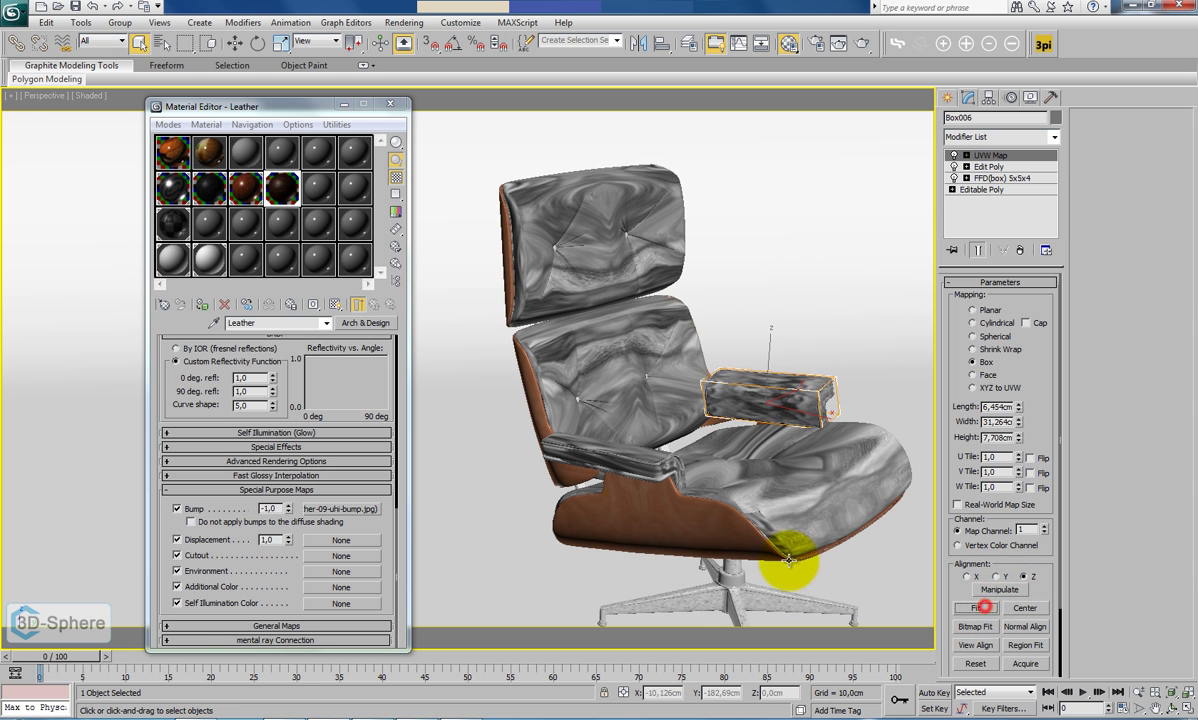
Add a UVW Map modifier with Box mapping to the lounge chair's near armrest cushion.
{"action": "left_click", "coordinate": [627, 465]}
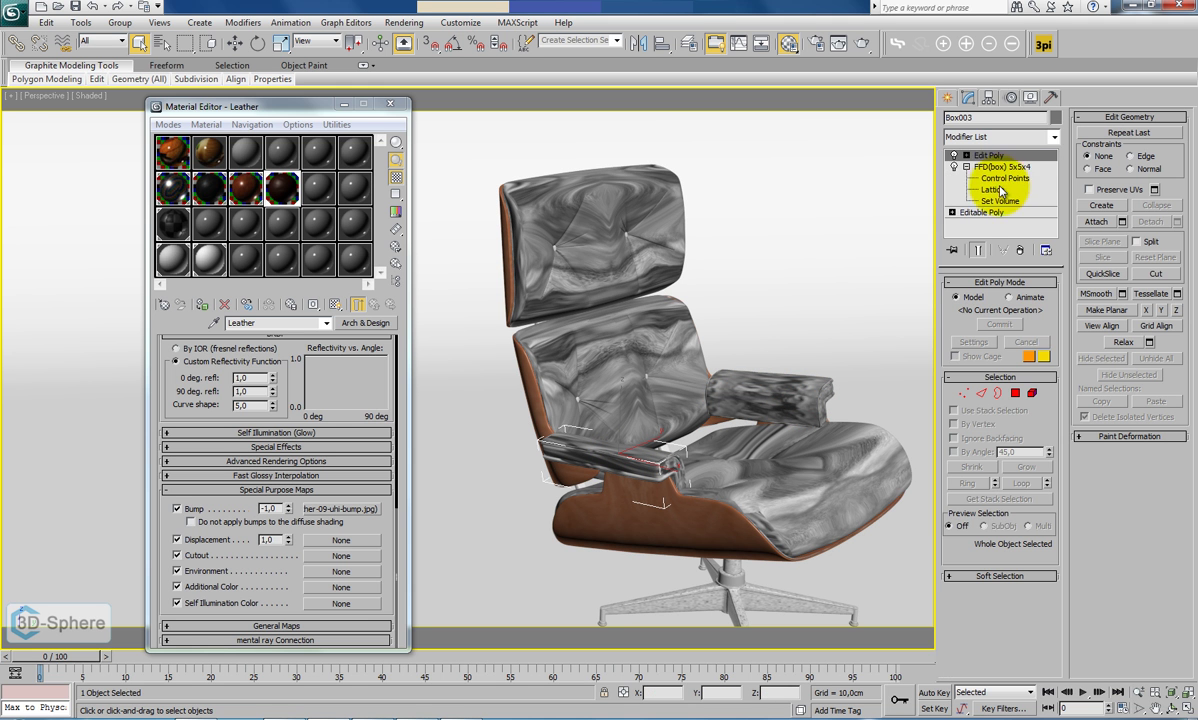
{"action": "left_click", "coordinate": [1055, 137]}
{"action": "scroll", "coordinate": [1029, 294], "scroll_direction": "down", "scroll_amount": 20}
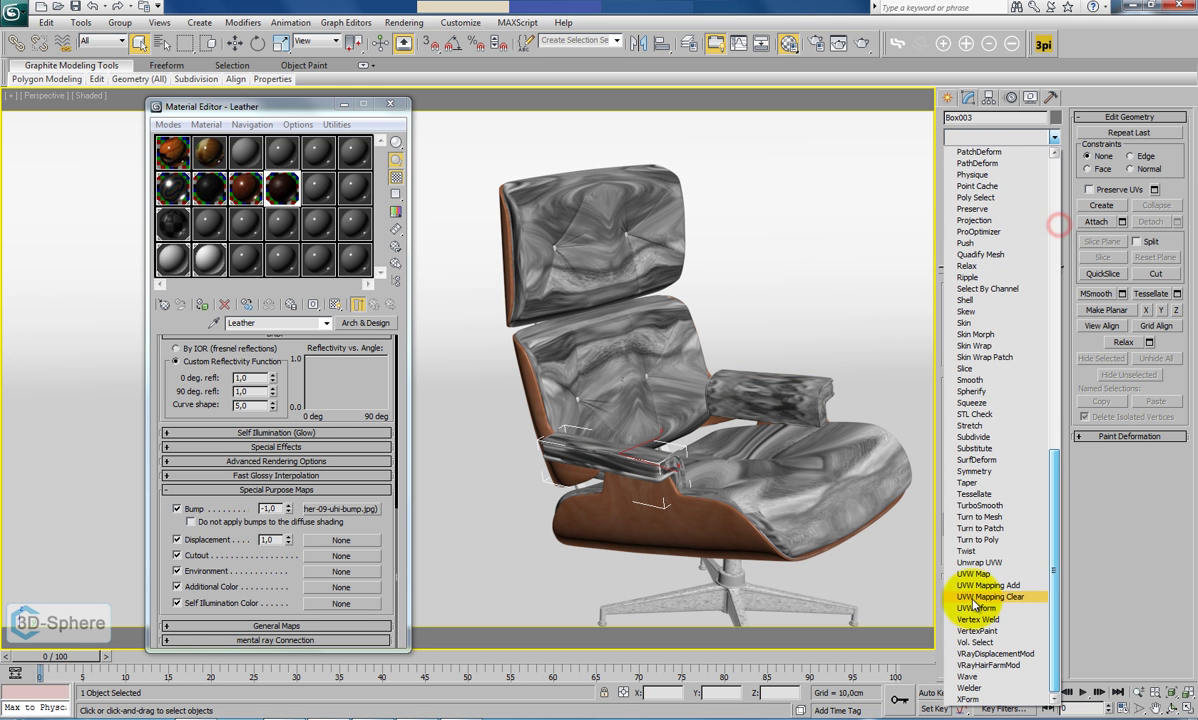
{"action": "left_click", "coordinate": [981, 575]}
{"action": "left_click", "coordinate": [979, 363]}
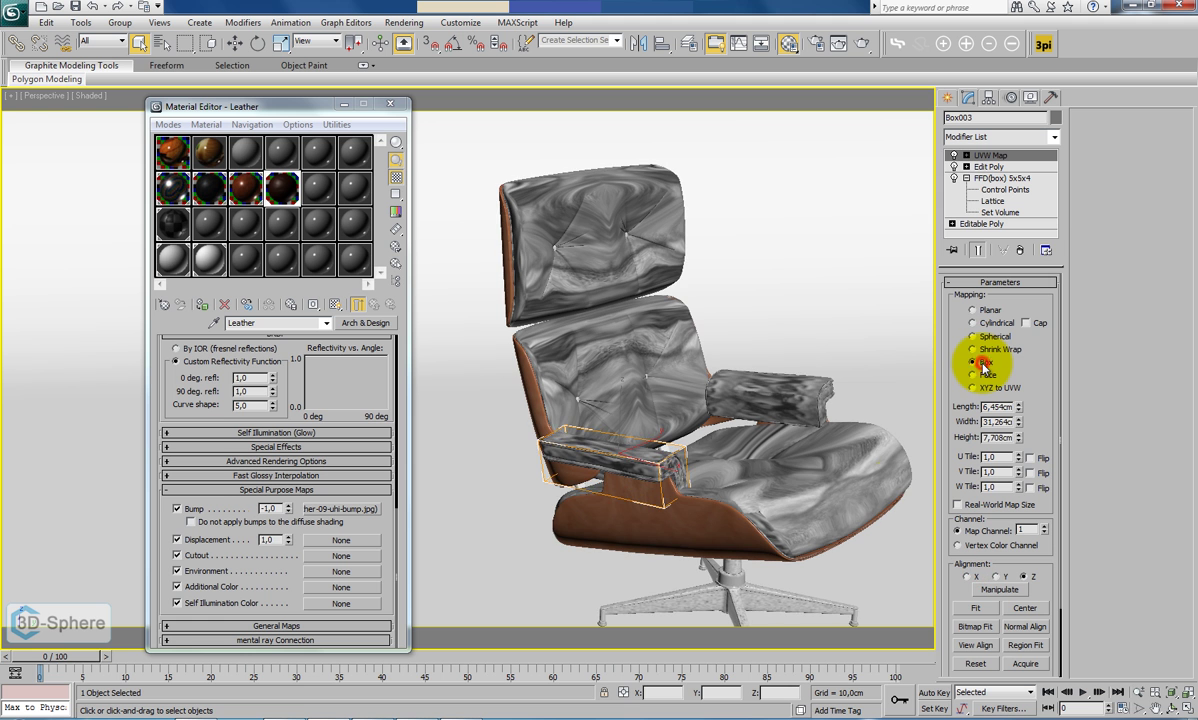
Select the ottoman cushion and hide all unselected objects.
{"action": "middle_click_drag", "start_coordinate": [682, 449], "coordinate": [655, 423], "text": "alt"}
{"action": "left_click", "coordinate": [756, 460]}
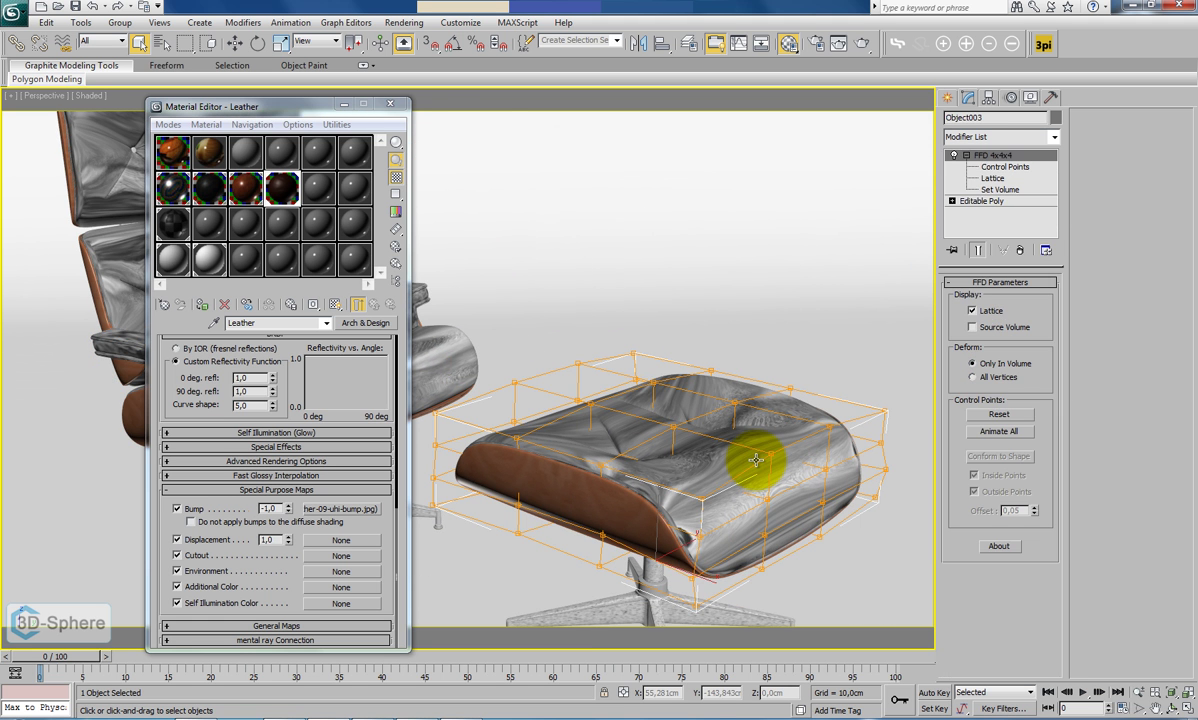
{"action": "right_click", "coordinate": [756, 460]}
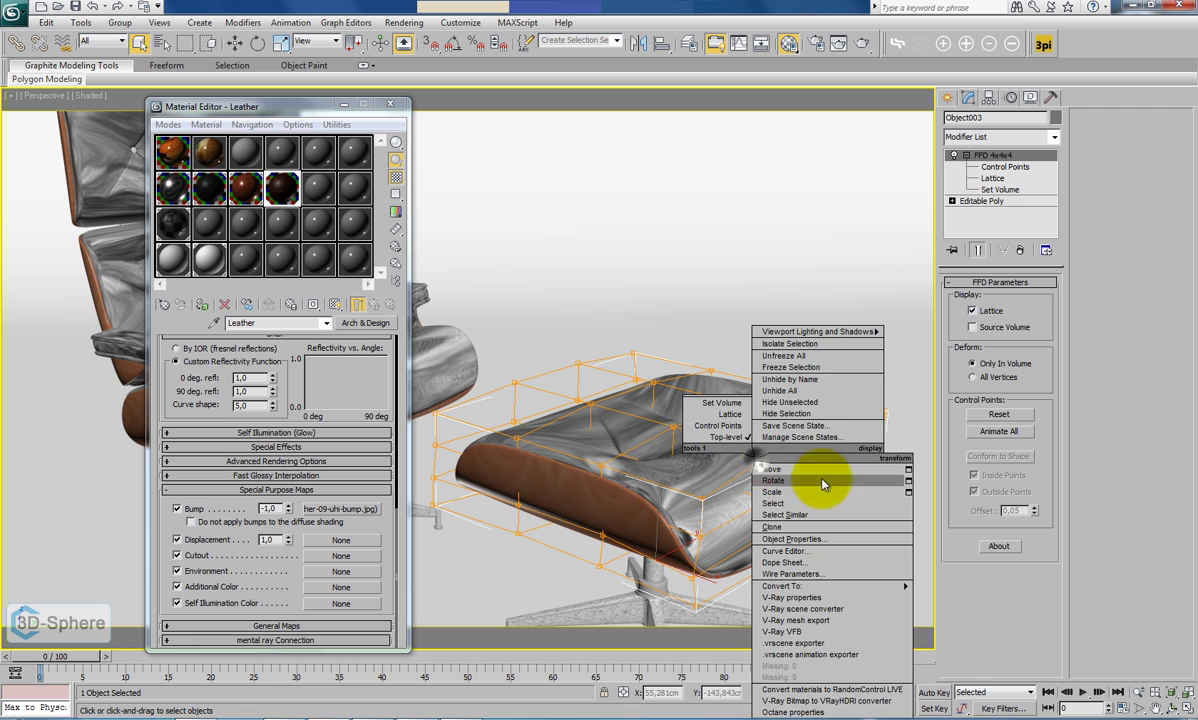
{"action": "left_click", "coordinate": [799, 404]}
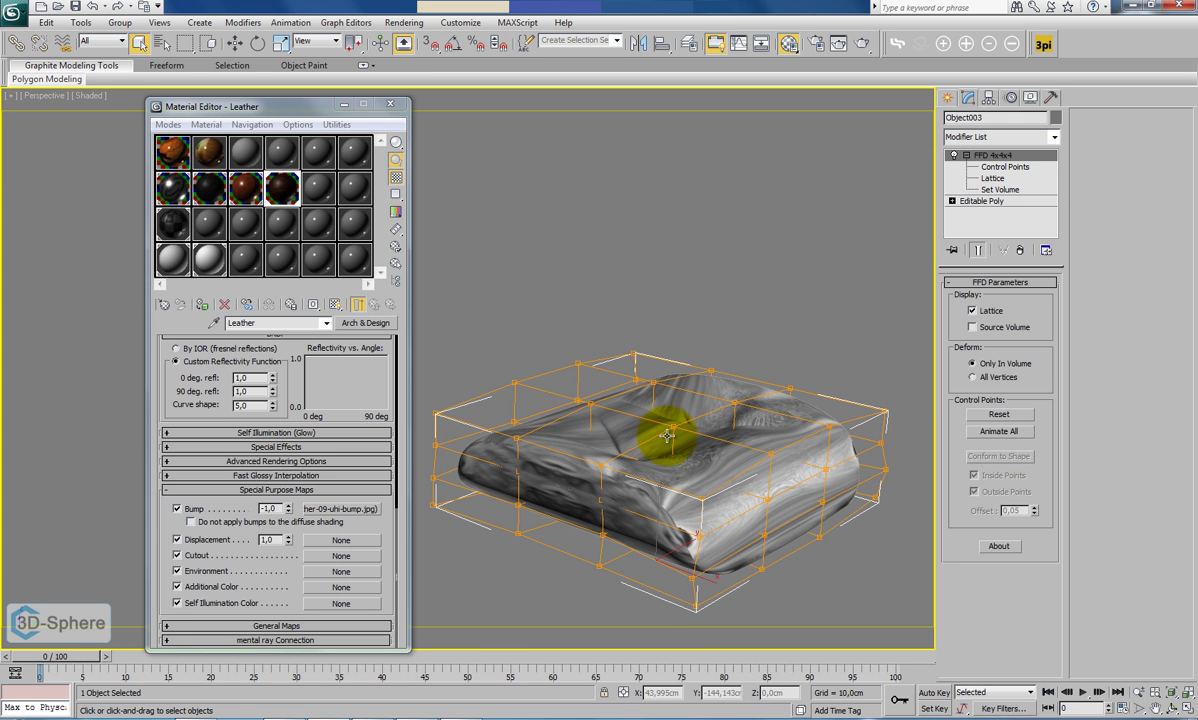
{"action": "middle_click_drag", "start_coordinate": [700, 484], "coordinate": [898, 350], "text": "alt"}
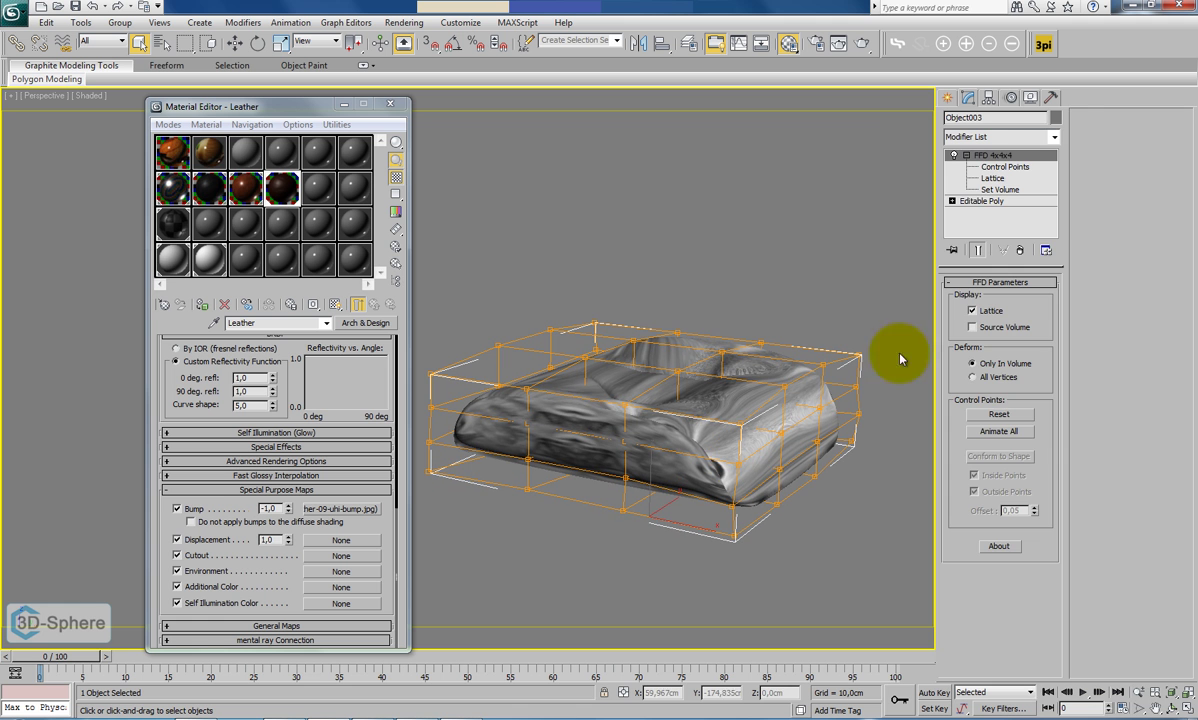
Add an Unwrap UVW modifier to the ottoman cushion and turn on the edged faces display.
{"action": "left_click", "coordinate": [1055, 137]}
{"action": "left_click_drag", "start_coordinate": [1052, 180], "coordinate": [1056, 535]}
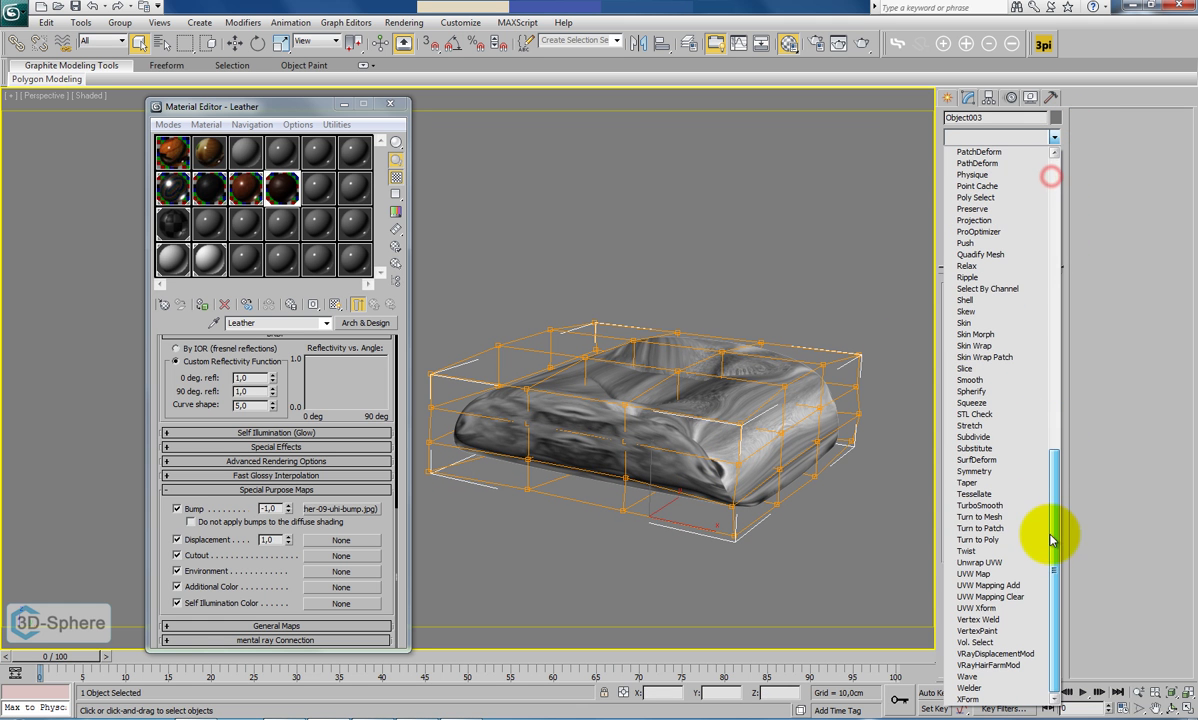
{"action": "left_click", "coordinate": [1010, 564]}
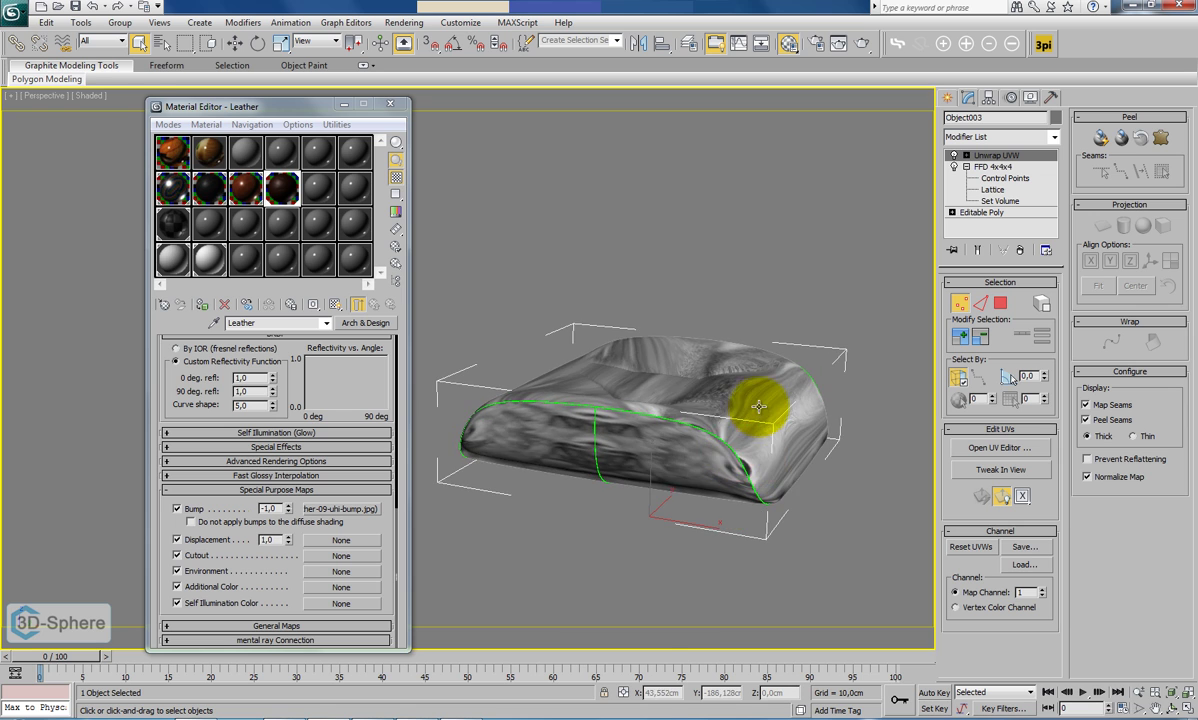
{"action": "key", "text": "F4"}
{"action": "mouse_move", "coordinate": [767, 487]}
{"action": "middle_mouse_down", "text": "alt"}
{"action": "mouse_move", "coordinate": [508, 356]}
{"action": "mouse_move", "coordinate": [646, 440]}
{"action": "middle_mouse_up", "text": "alt"}
{"action": "scroll", "coordinate": [648, 441], "scroll_direction": "up", "scroll_amount": 4}
{"action": "middle_click_drag", "start_coordinate": [761, 457], "coordinate": [648, 378], "text": "alt"}
{"action": "scroll", "coordinate": [648, 378], "scroll_direction": "up", "scroll_amount": 2}
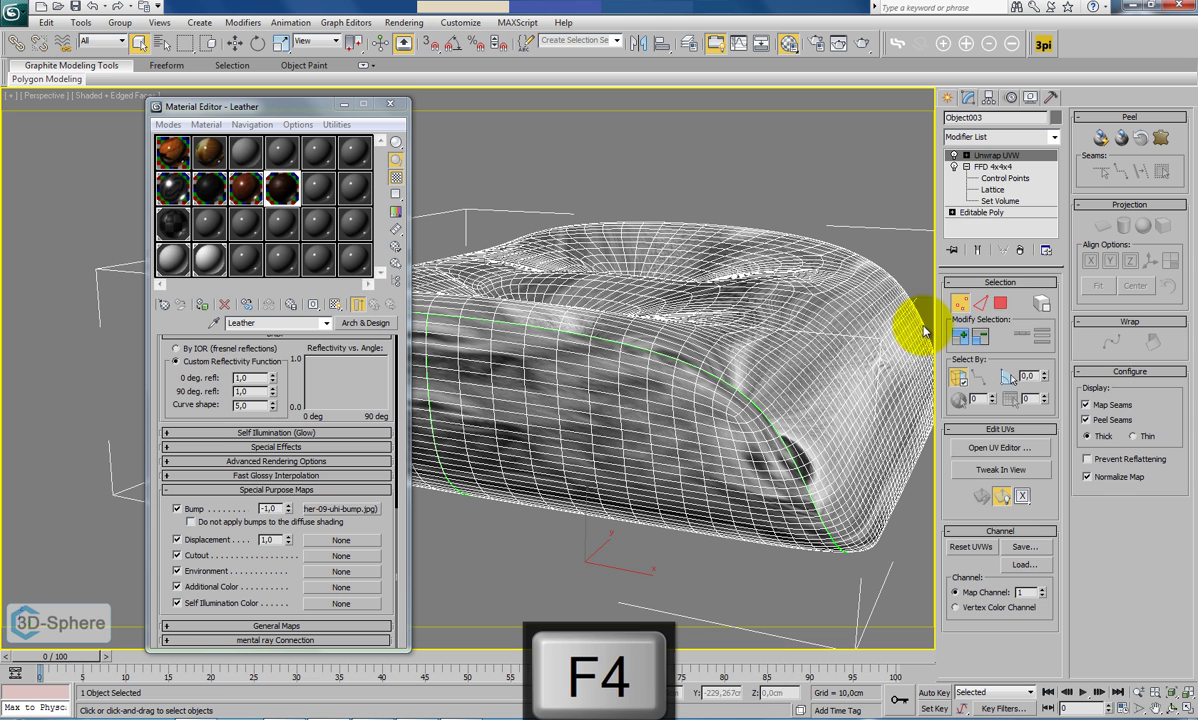
Select the edge loop around the cushion's side, just inside the green map seam, and convert it to a peel seam.
{"action": "left_click", "coordinate": [981, 303]}
{"action": "left_click", "coordinate": [703, 396]}
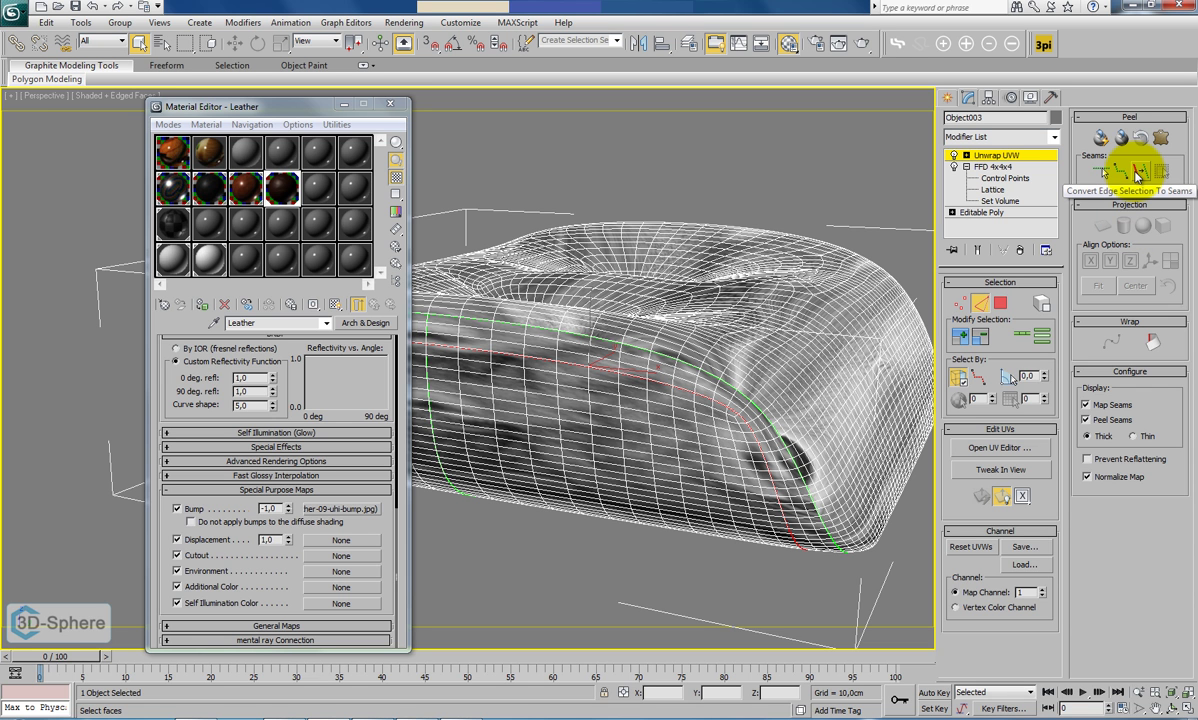
{"action": "left_click", "coordinate": [1138, 174]}
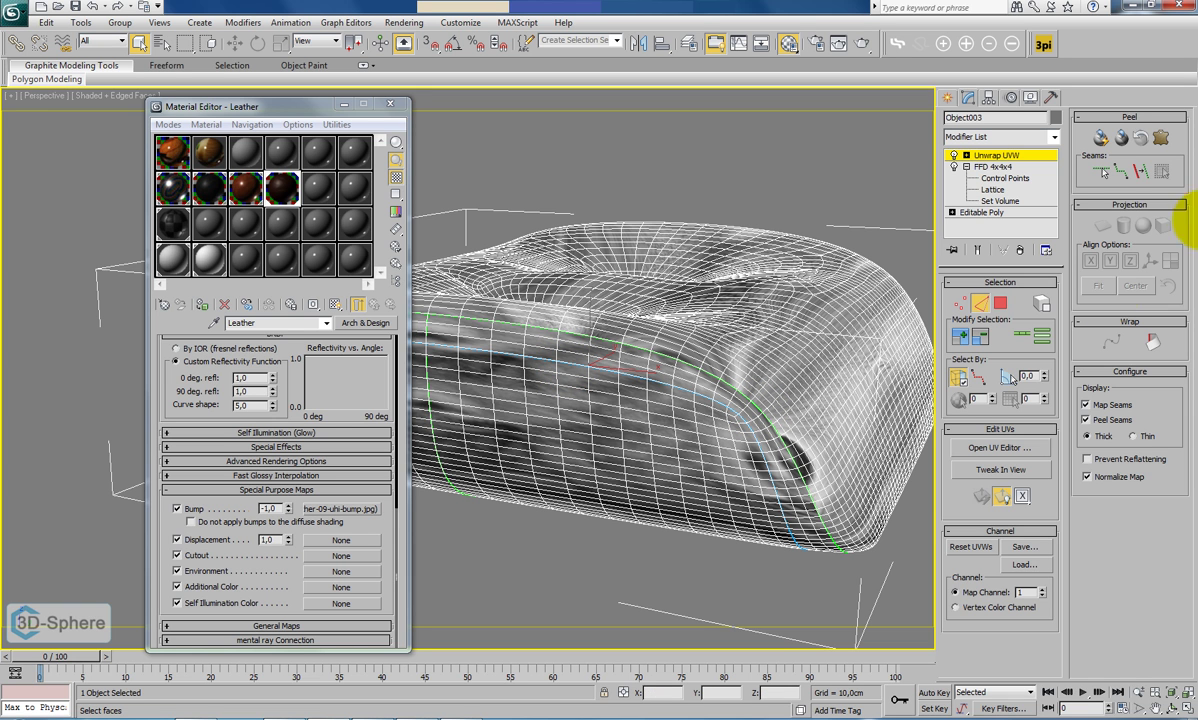
Select the cushion's upper faces by expanding a face selection out to the new peel seam.
{"action": "left_click", "coordinate": [1000, 302]}
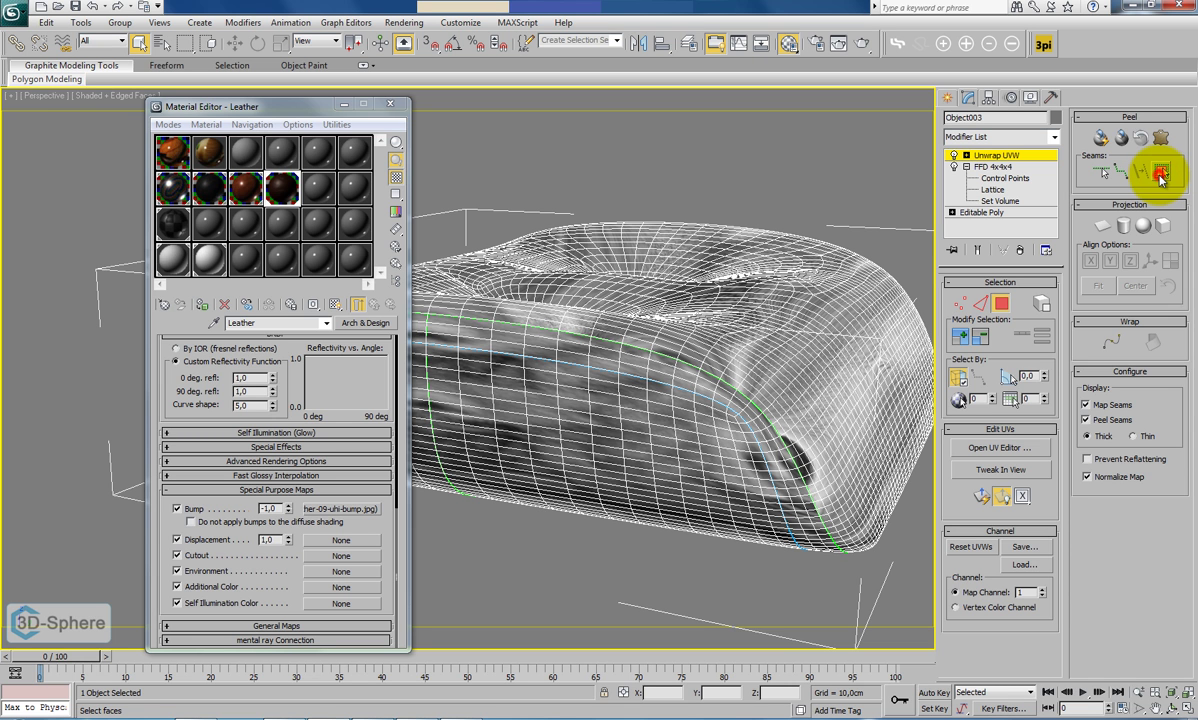
{"action": "left_click", "coordinate": [966, 155]}
{"action": "left_click", "coordinate": [990, 188]}
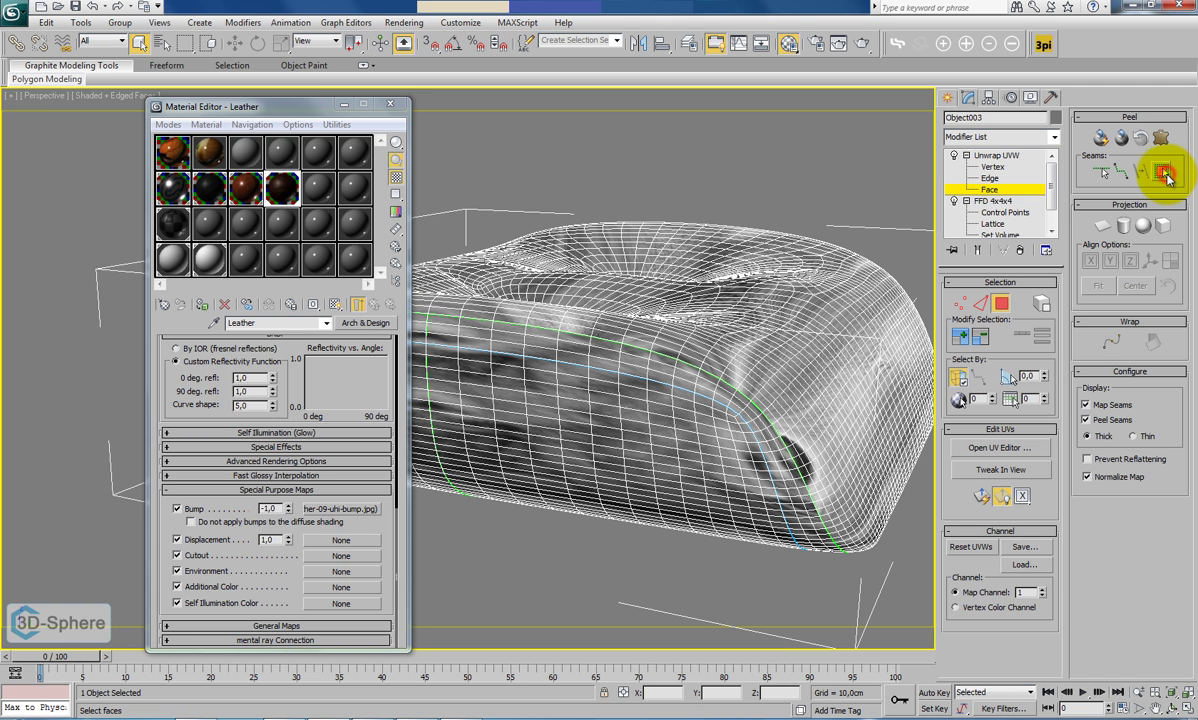
{"action": "left_click", "coordinate": [981, 313]}
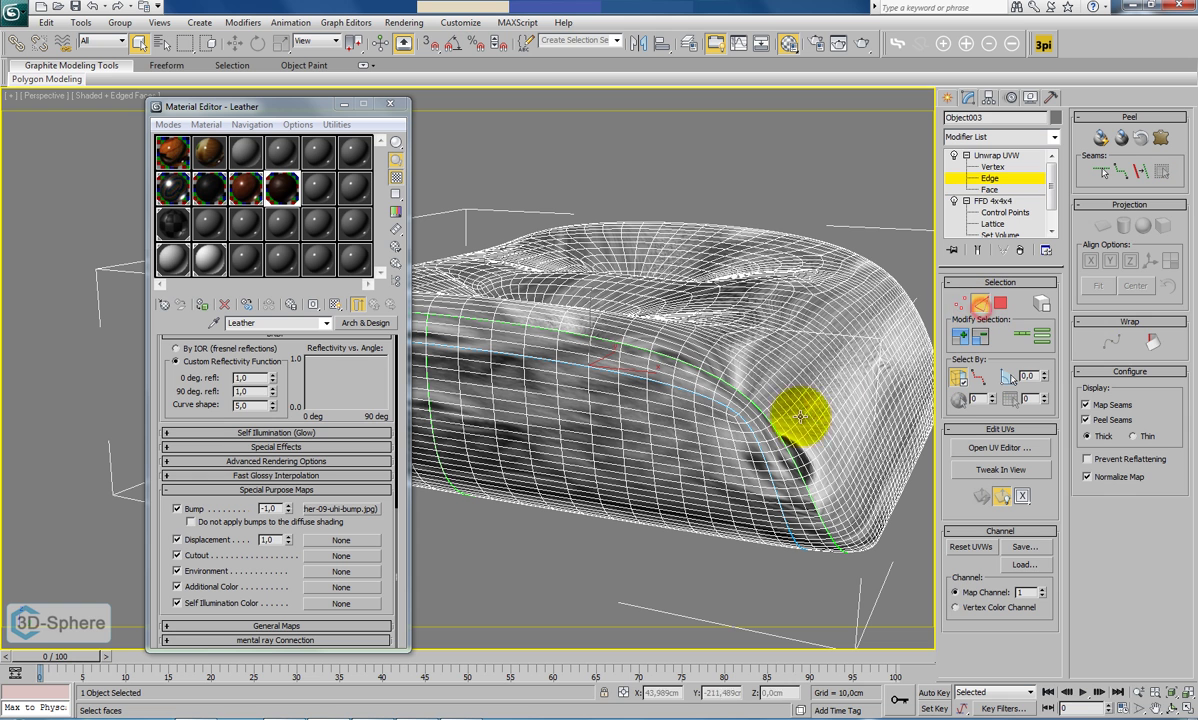
{"action": "left_click", "coordinate": [624, 362]}
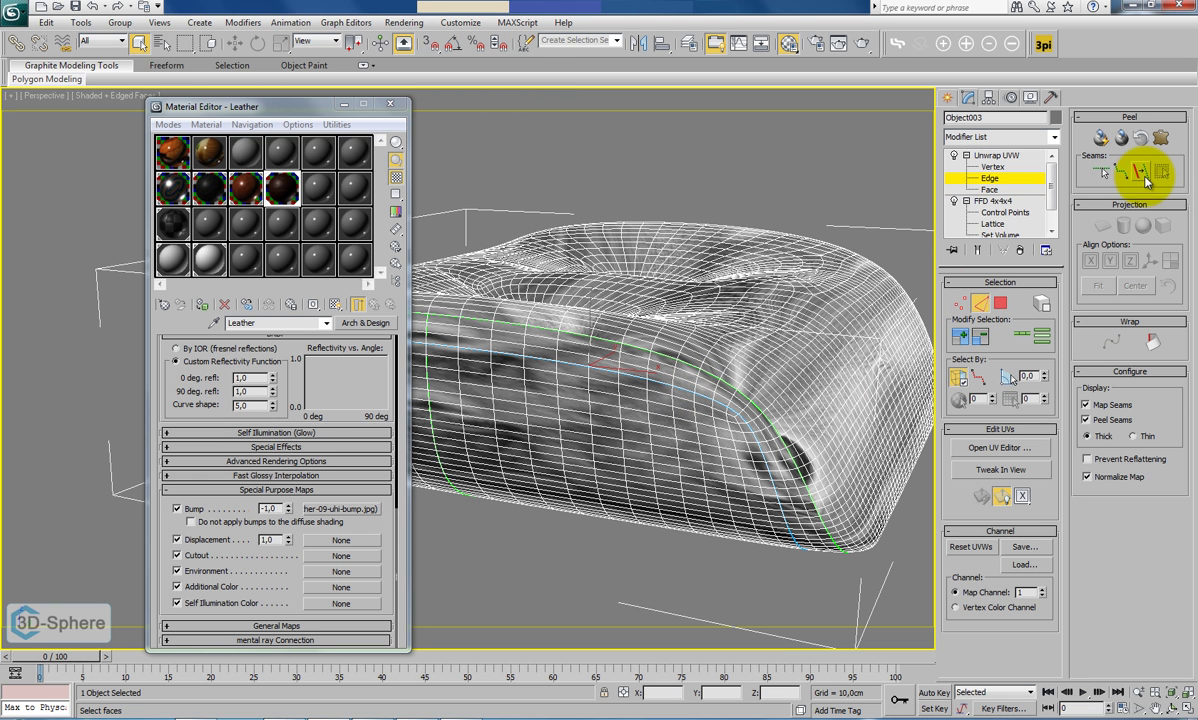
{"action": "left_click", "coordinate": [1001, 302]}
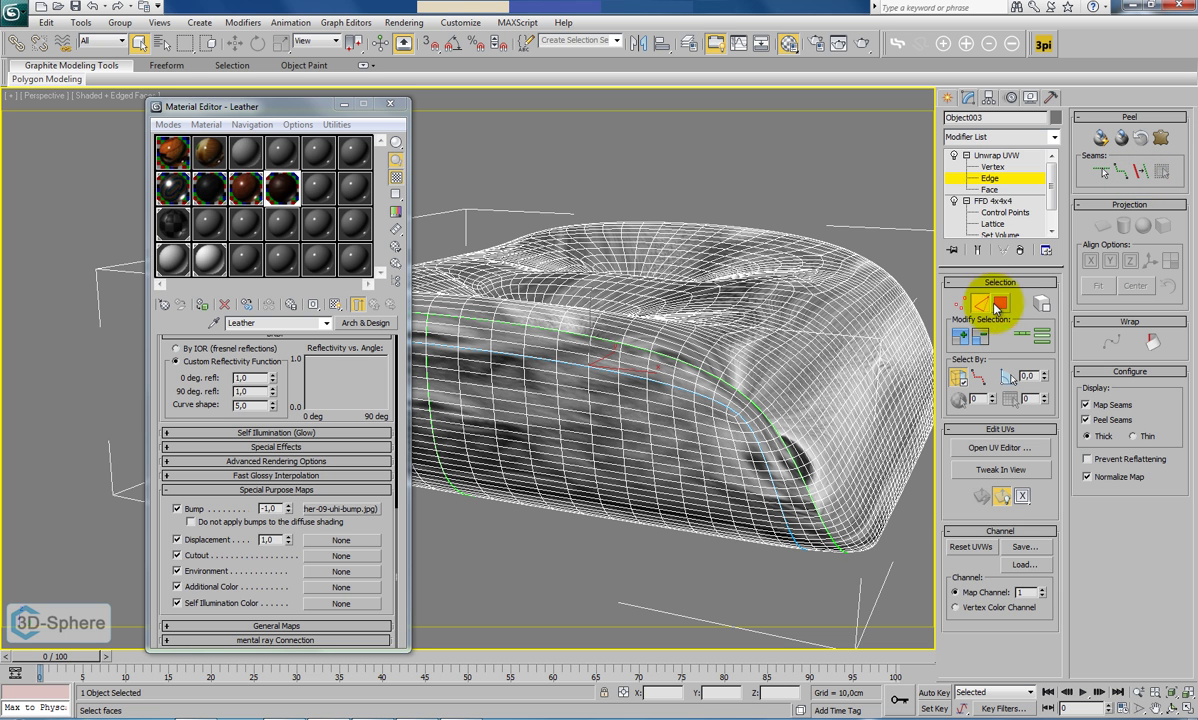
{"action": "key", "text": "ctrl+a"}
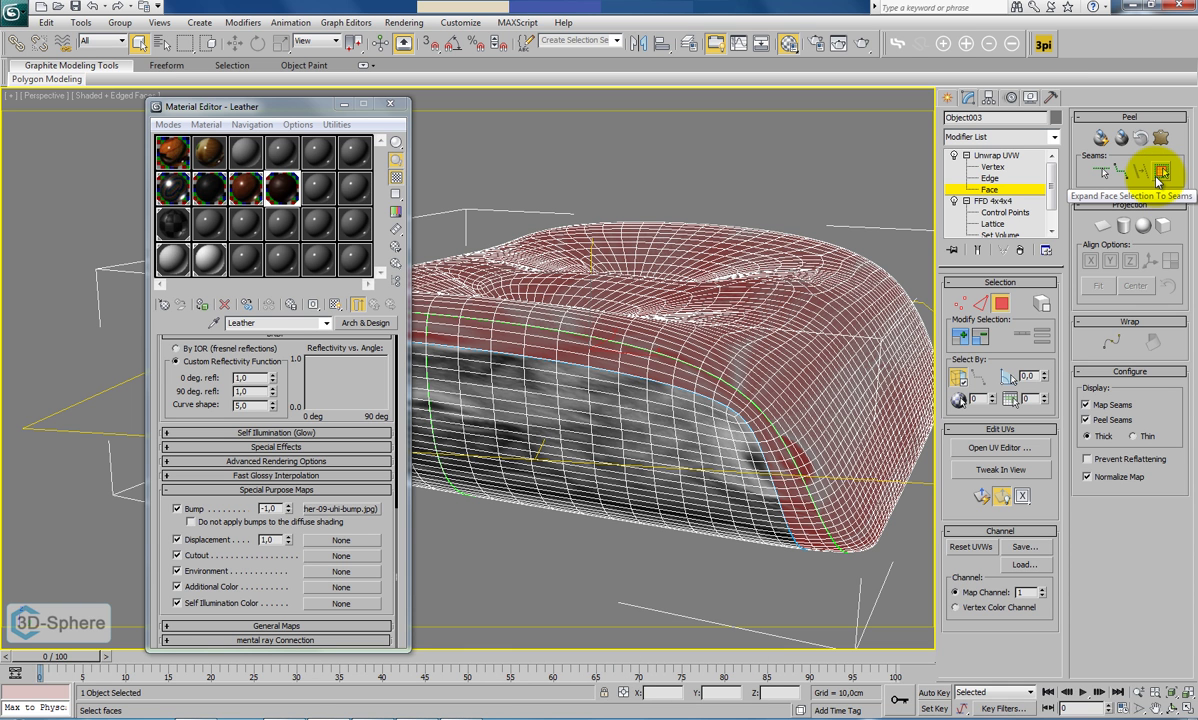
{"action": "middle_click_drag", "start_coordinate": [634, 388], "coordinate": [602, 393], "text": "alt"}
{"action": "middle_click_drag", "start_coordinate": [609, 387], "coordinate": [663, 387], "text": "alt"}
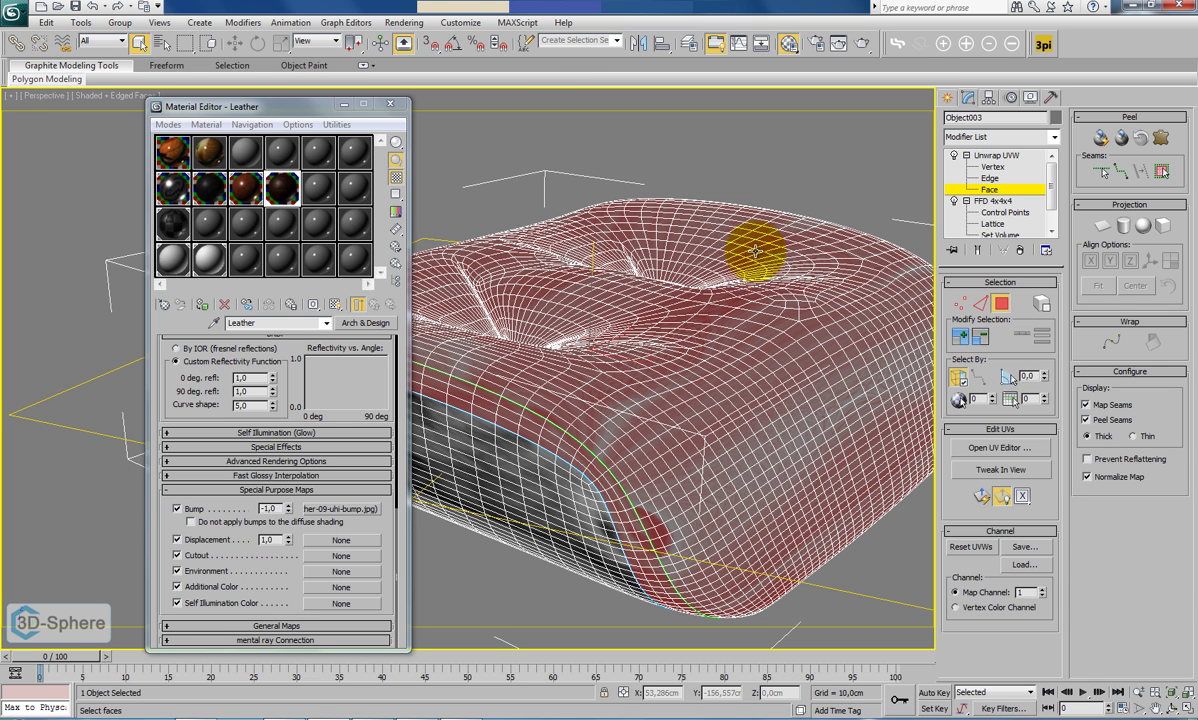
Pelt-map the selected upper faces with Lock Open Edges on, running the pelt simulation and committing the result.
{"action": "left_click", "coordinate": [1162, 138]}
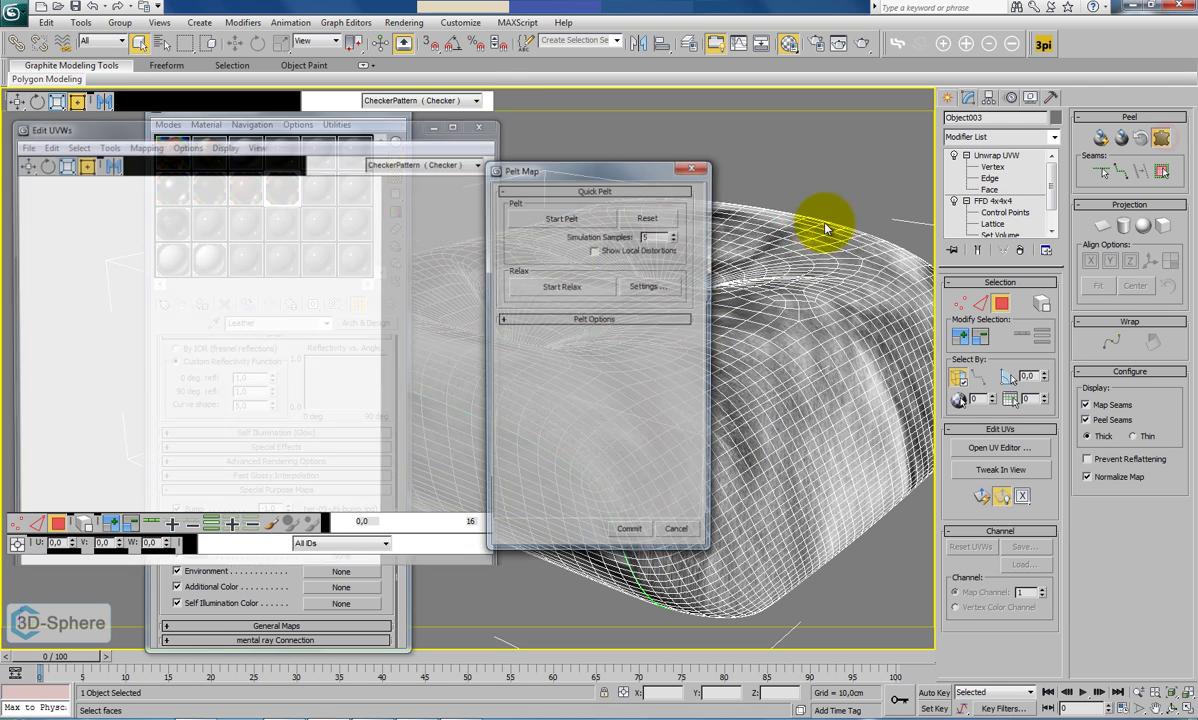
{"action": "left_click", "coordinate": [586, 320]}
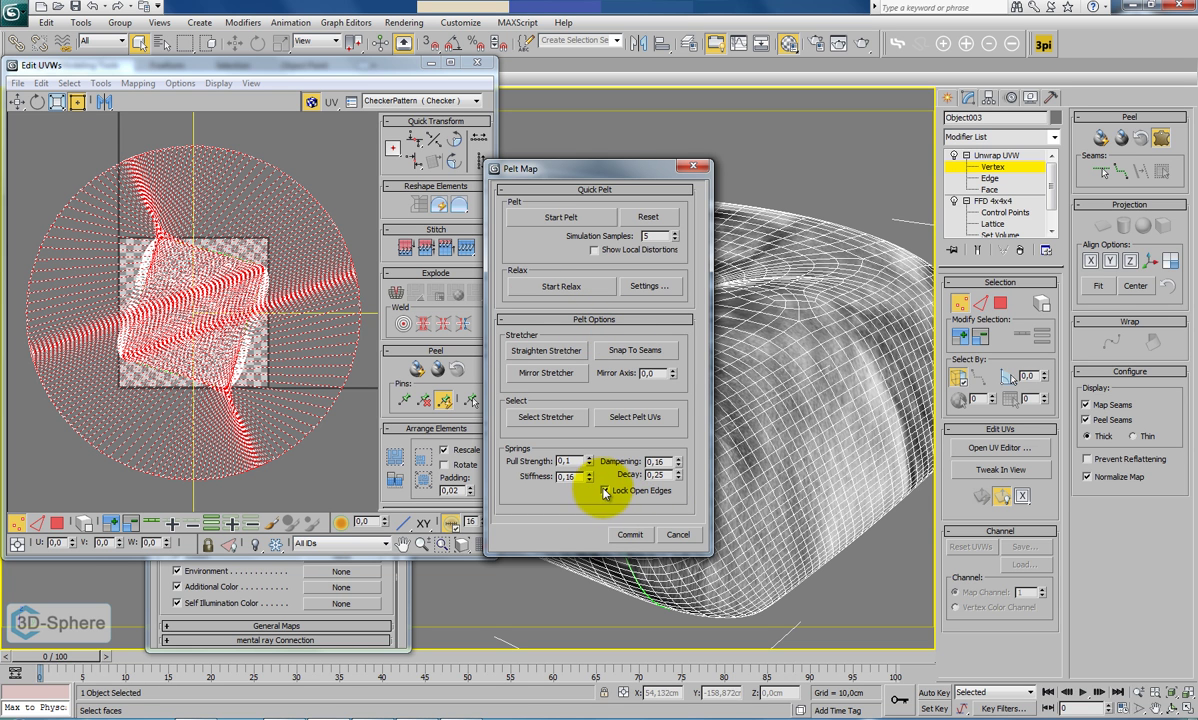
{"action": "left_click", "coordinate": [562, 218]}
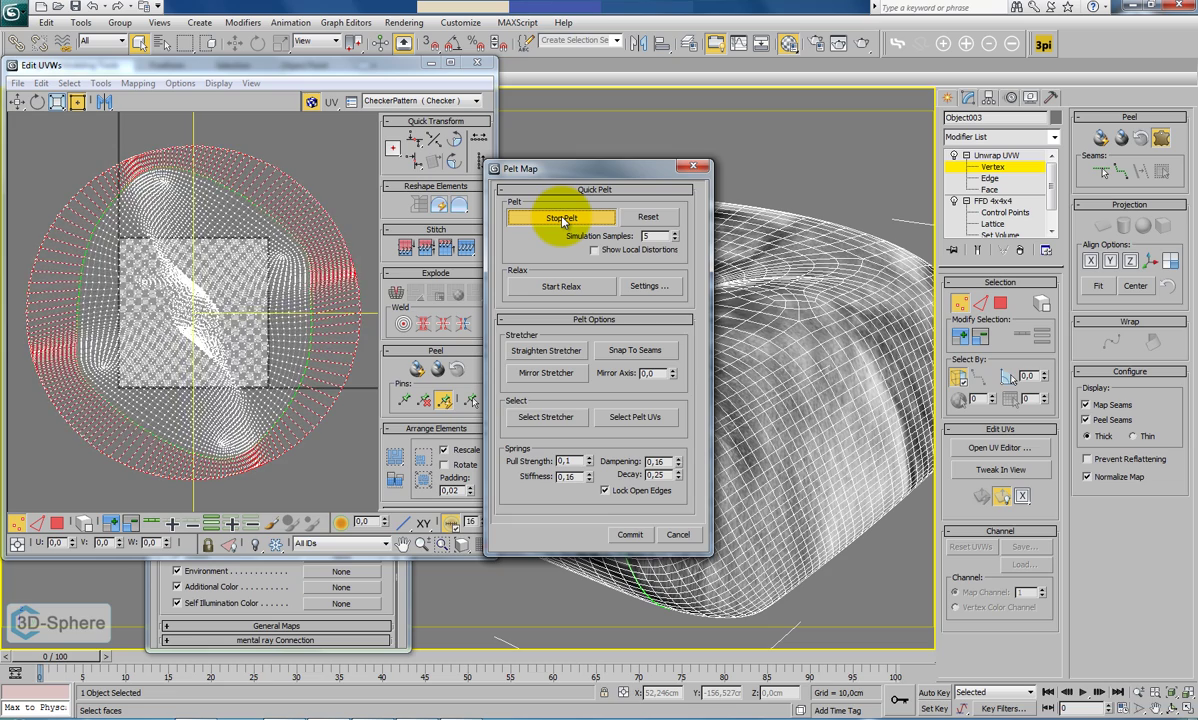
{"action": "left_click", "coordinate": [562, 219]}
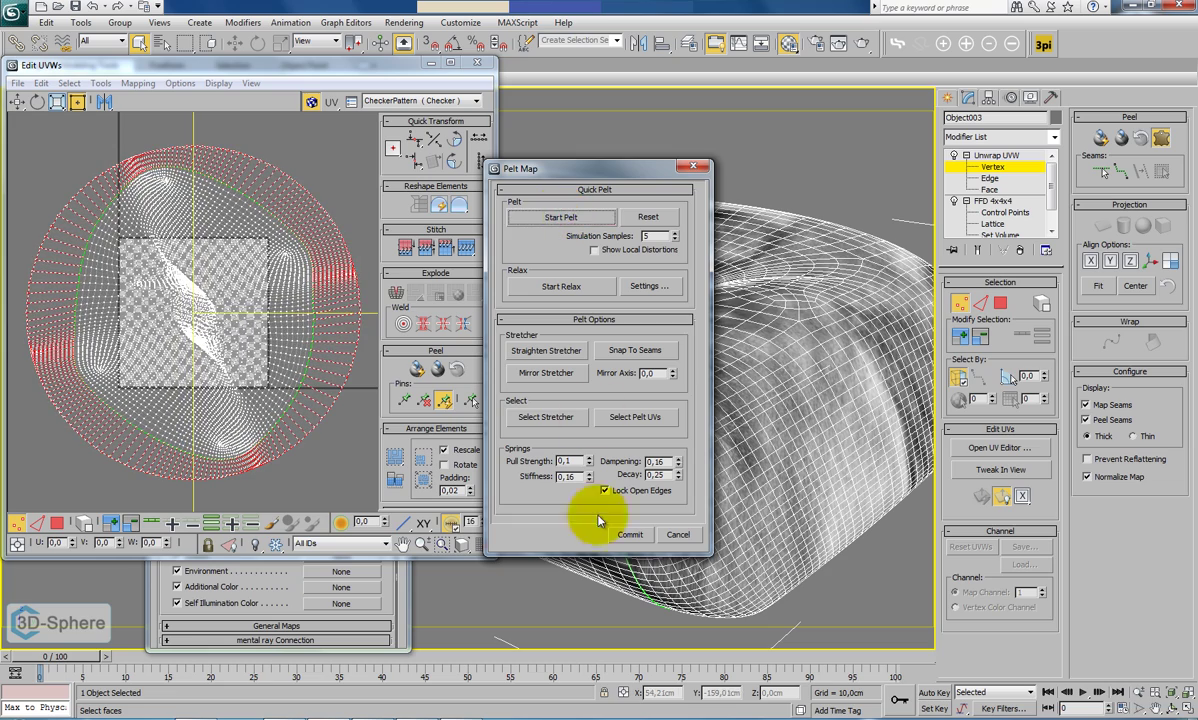
{"action": "left_click", "coordinate": [627, 535]}
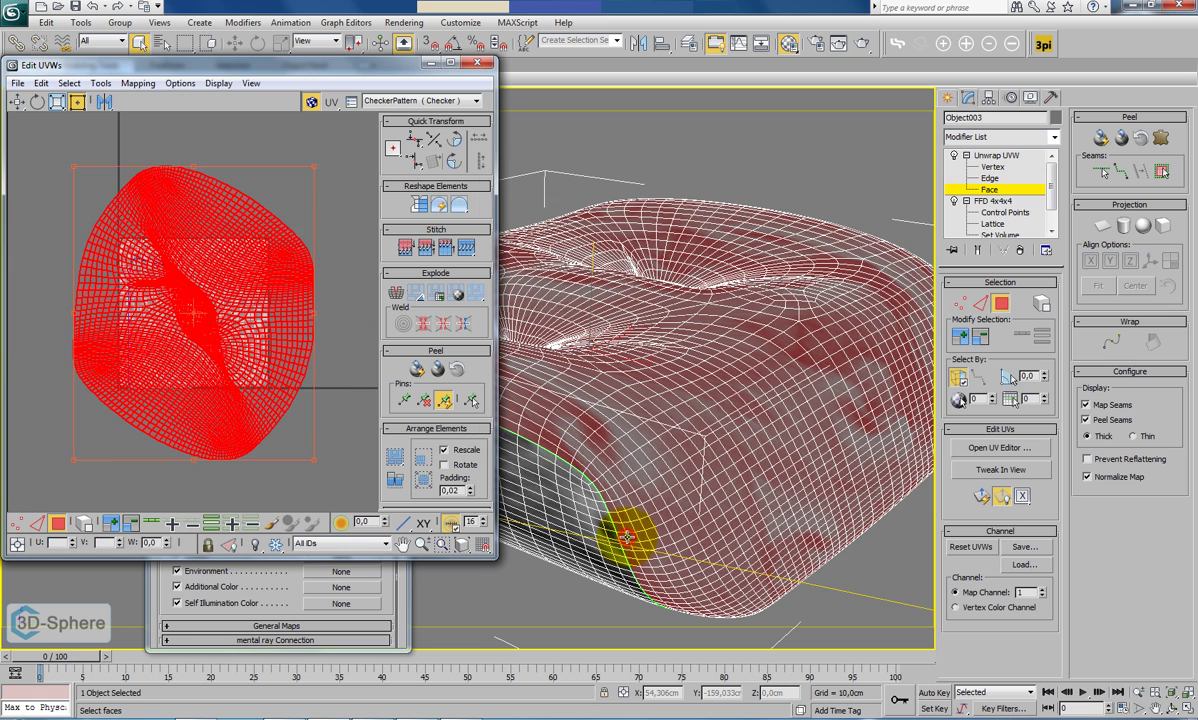
Relax the cushion's pelt UVs by edge angles with 15 iterations and an amount of 0,5.
{"action": "left_click", "coordinate": [101, 83]}
{"action": "left_click", "coordinate": [124, 327]}
{"action": "double_click", "coordinate": [85, 143]}
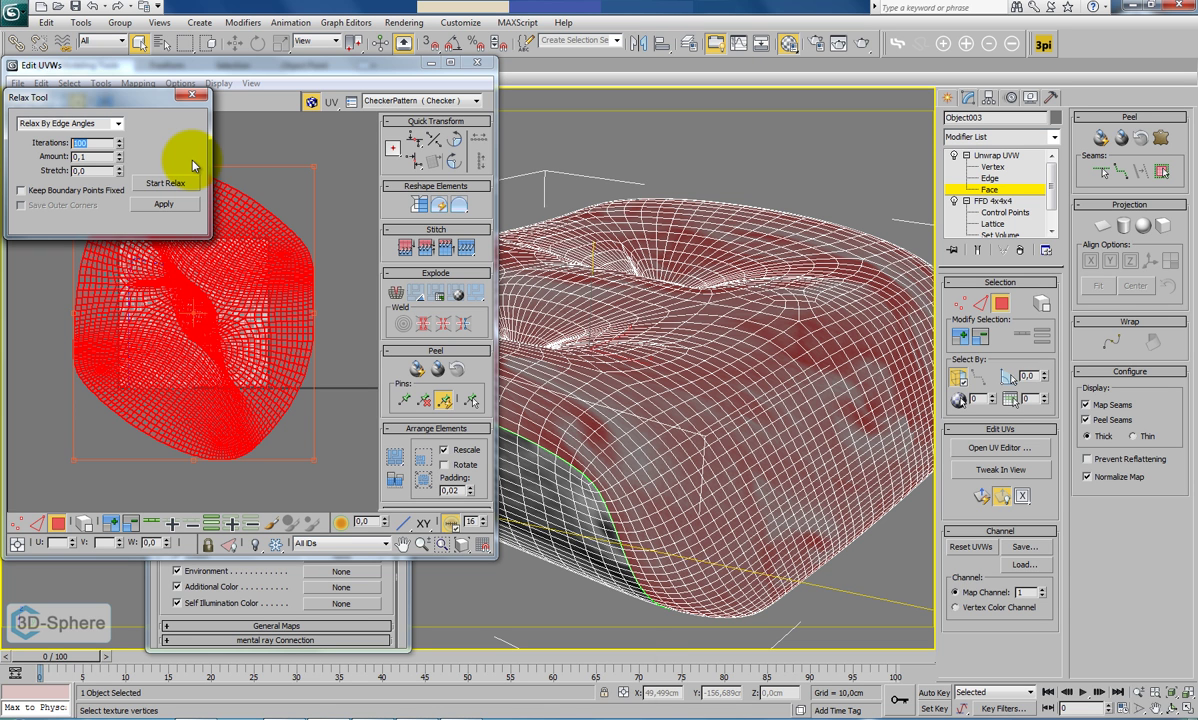
{"action": "type", "text": "15"}
{"action": "key", "text": "Tab"}
{"action": "left_click", "coordinate": [94, 158]}
{"action": "key", "text": "BackSpace"}
{"action": "type", "text": "5"}
{"action": "key", "text": "Tab"}
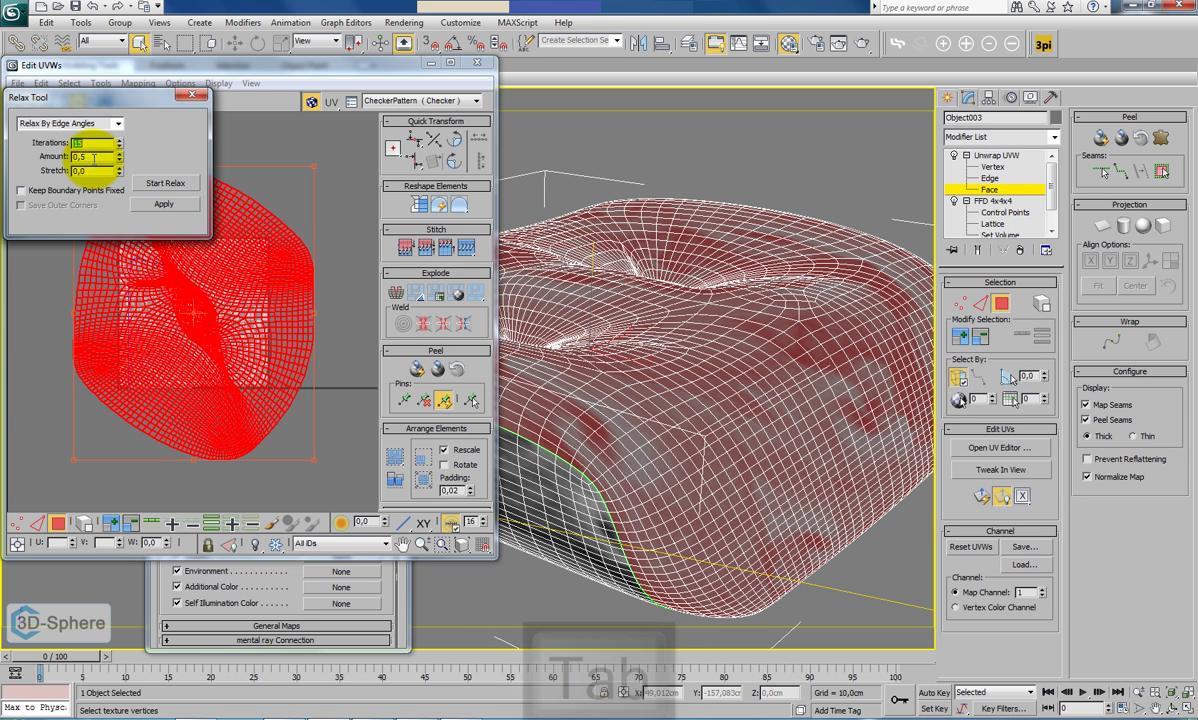
{"action": "left_click", "coordinate": [153, 183]}
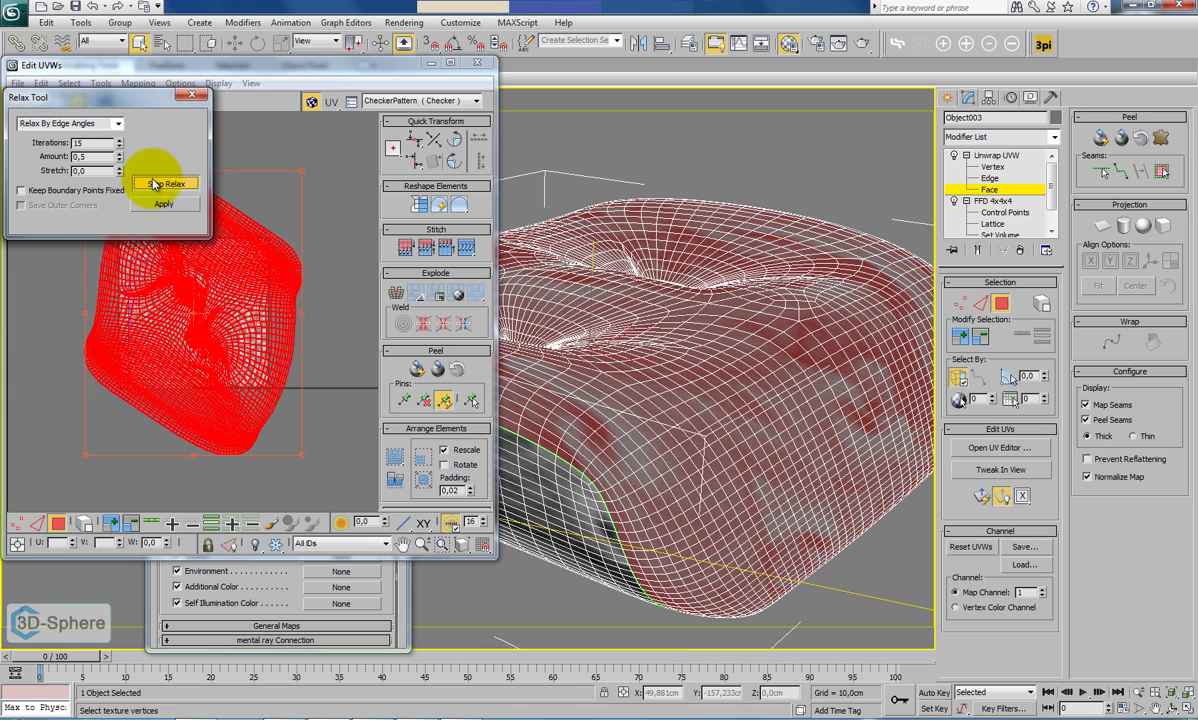
{"action": "left_click", "coordinate": [153, 183]}
{"action": "left_click", "coordinate": [186, 209]}
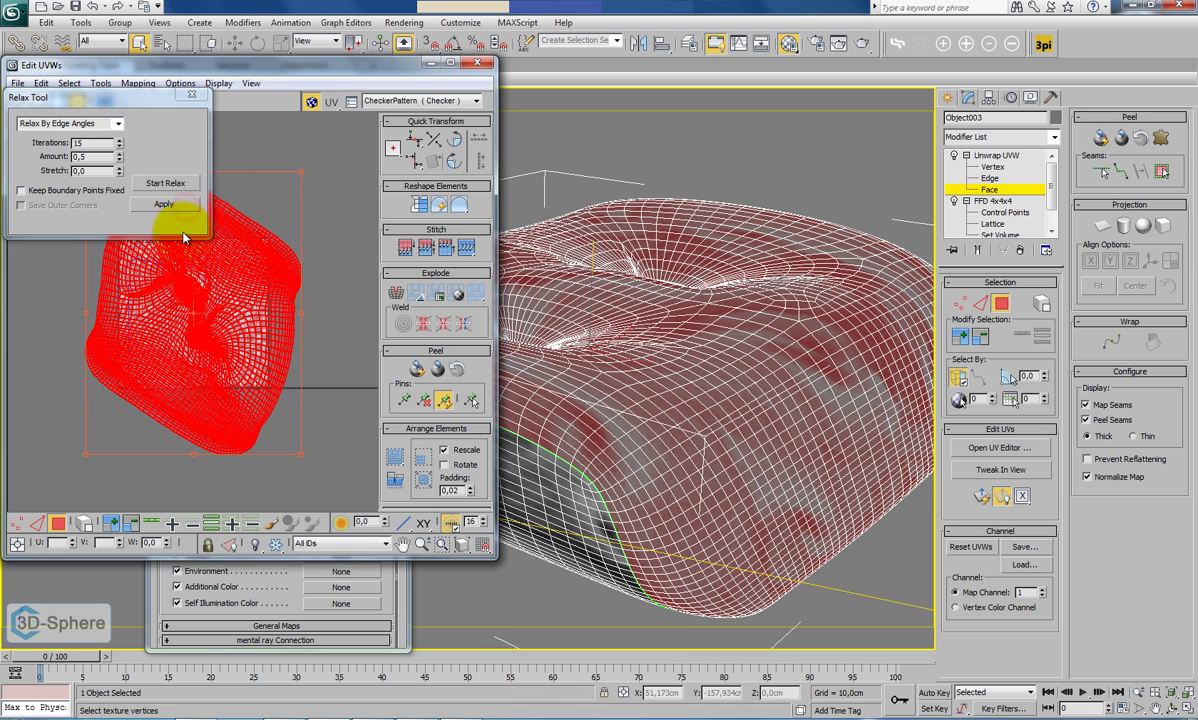
{"action": "left_click", "coordinate": [193, 94]}
Scale and move the relaxed UV shell so that it fits inside the checkered UV tile.
{"action": "left_click_drag", "start_coordinate": [302, 456], "coordinate": [286, 366]}
{"action": "left_click_drag", "start_coordinate": [92, 181], "coordinate": [129, 245]}
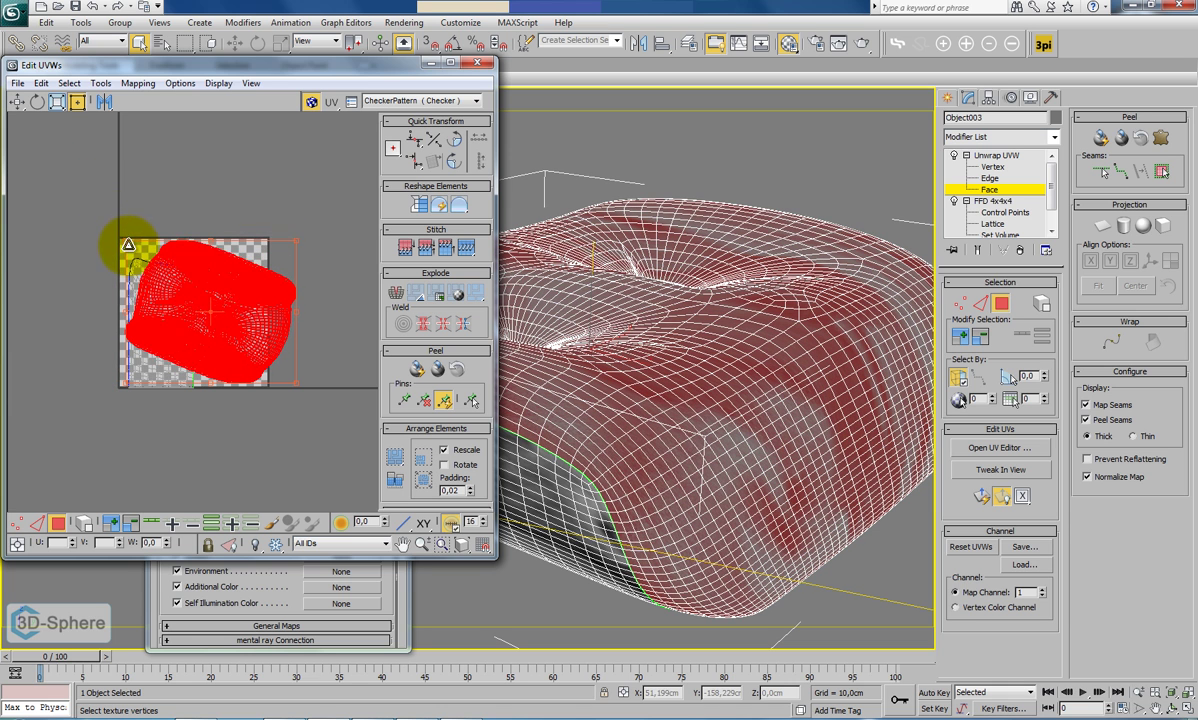
{"action": "left_click_drag", "start_coordinate": [292, 240], "coordinate": [257, 238]}
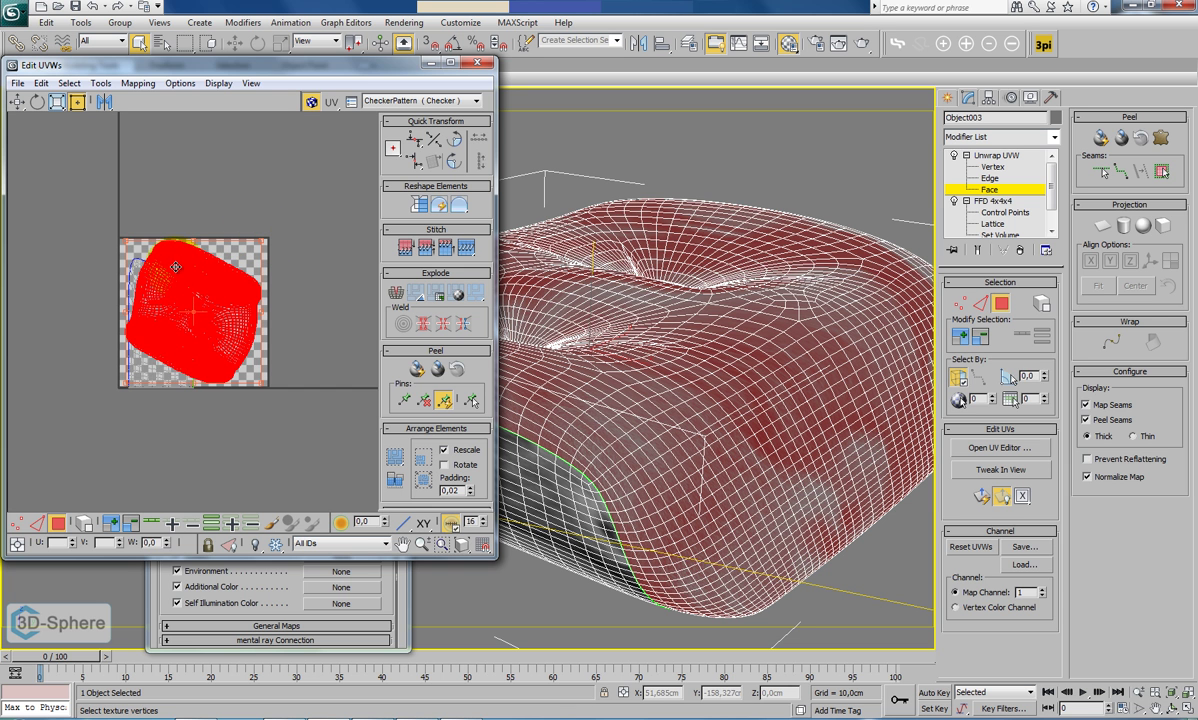
{"action": "left_click_drag", "start_coordinate": [176, 270], "coordinate": [176, 271]}
Turn off the edged faces display, deselect the ottoman cushion and close the UV editor.
{"action": "middle_click_drag", "start_coordinate": [671, 372], "coordinate": [693, 371], "text": "alt"}
{"action": "key", "text": "F4"}
{"action": "left_click", "coordinate": [975, 201]}
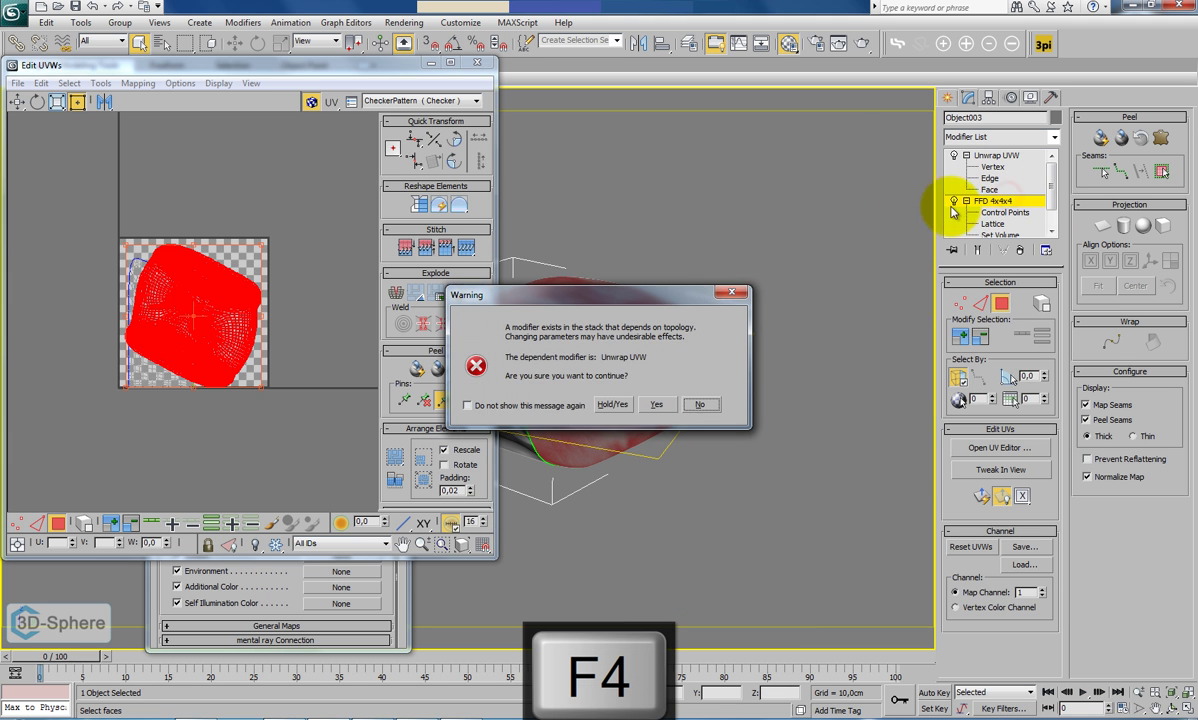
{"action": "left_click", "coordinate": [716, 404]}
{"action": "left_click", "coordinate": [985, 155]}
{"action": "left_click", "coordinate": [690, 214]}
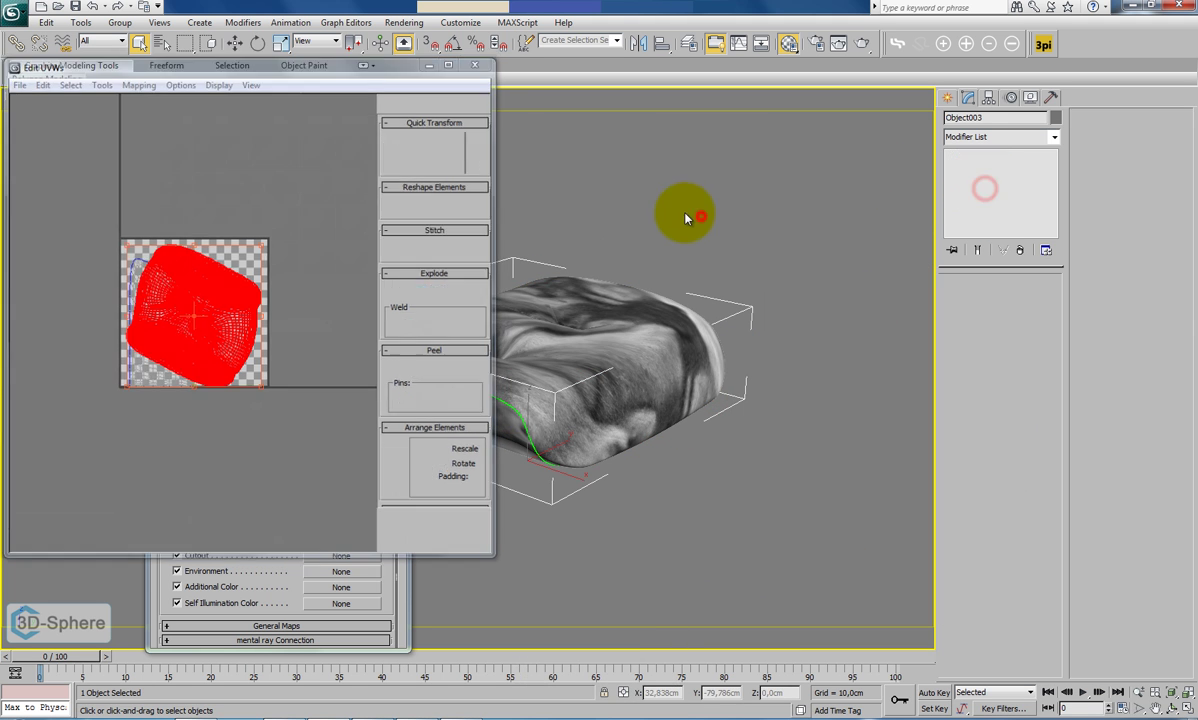
{"action": "left_click", "coordinate": [390, 104]}
Unhide all objects of the chair and ottoman scene.
{"action": "right_click", "coordinate": [484, 206]}
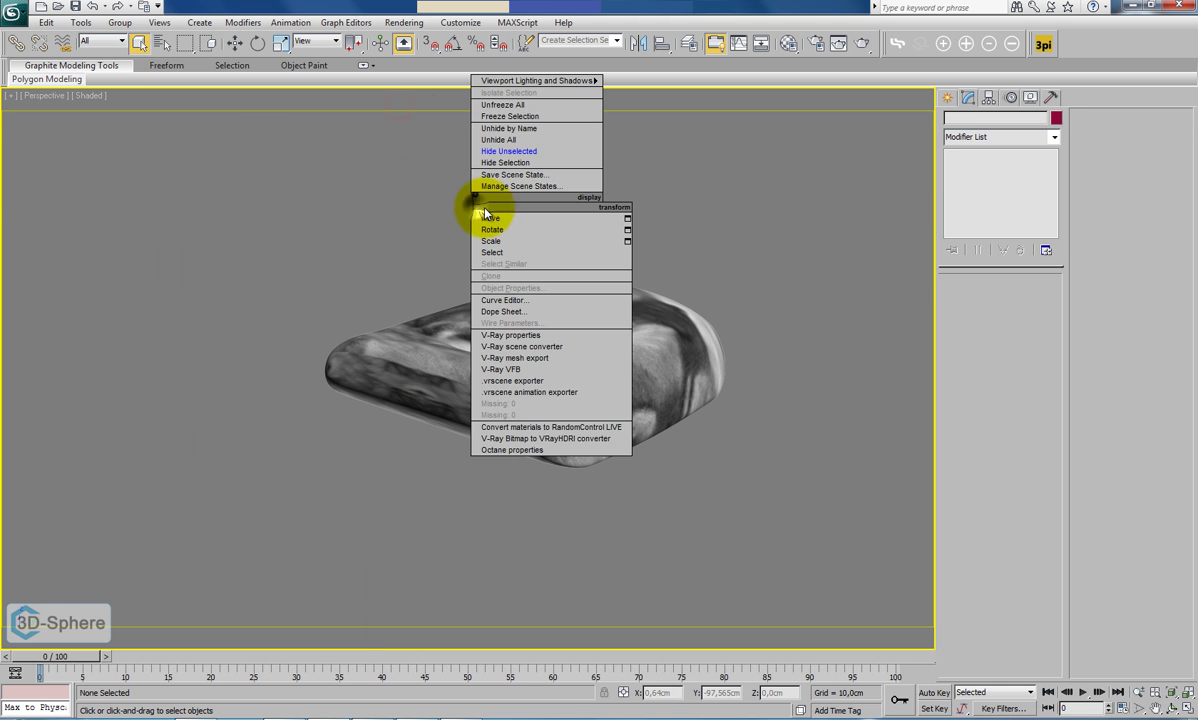
{"action": "left_click", "coordinate": [508, 141]}
{"action": "middle_click_drag", "start_coordinate": [597, 342], "coordinate": [570, 366], "text": "alt"}
{"action": "mouse_move", "coordinate": [658, 340]}
{"action": "middle_mouse_down", "text": "alt"}
{"action": "mouse_move", "coordinate": [612, 360]}
{"action": "mouse_move", "coordinate": [690, 324]}
{"action": "mouse_move", "coordinate": [650, 340]}
{"action": "mouse_move", "coordinate": [673, 325]}
{"action": "middle_mouse_up", "text": "alt"}
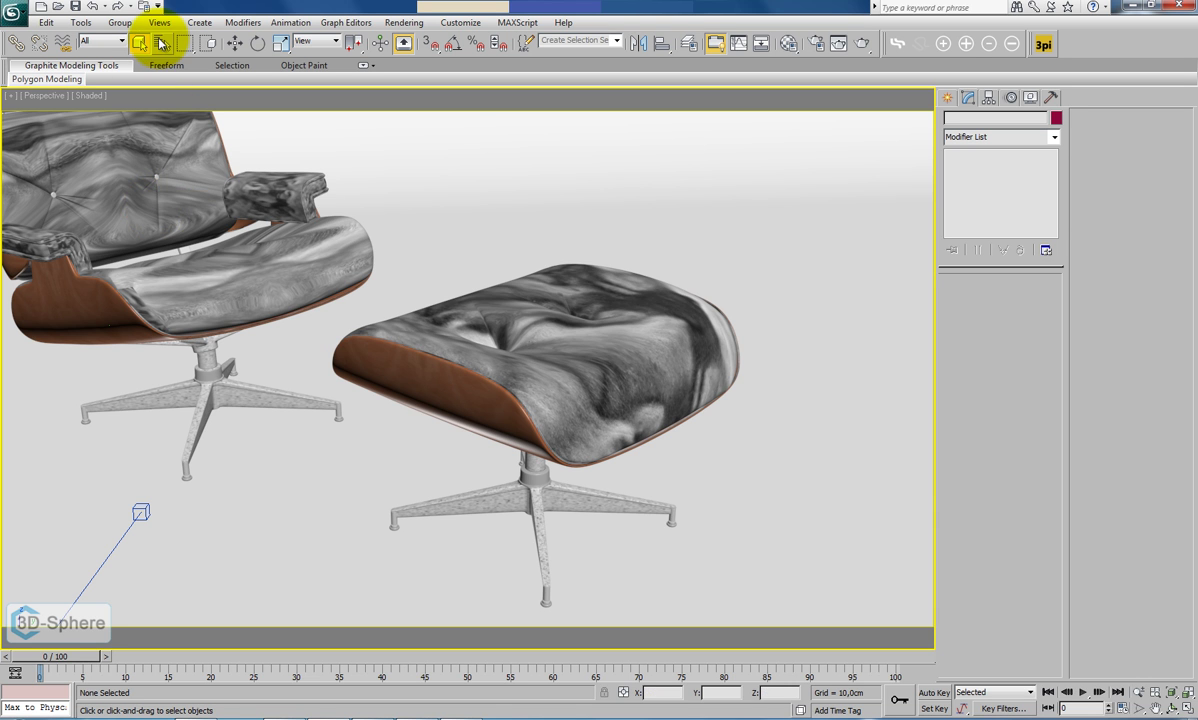
Select the cushion button cylinders by name, starting with Cylinder009, and assign the Leather material to them.
{"action": "key", "text": "m"}
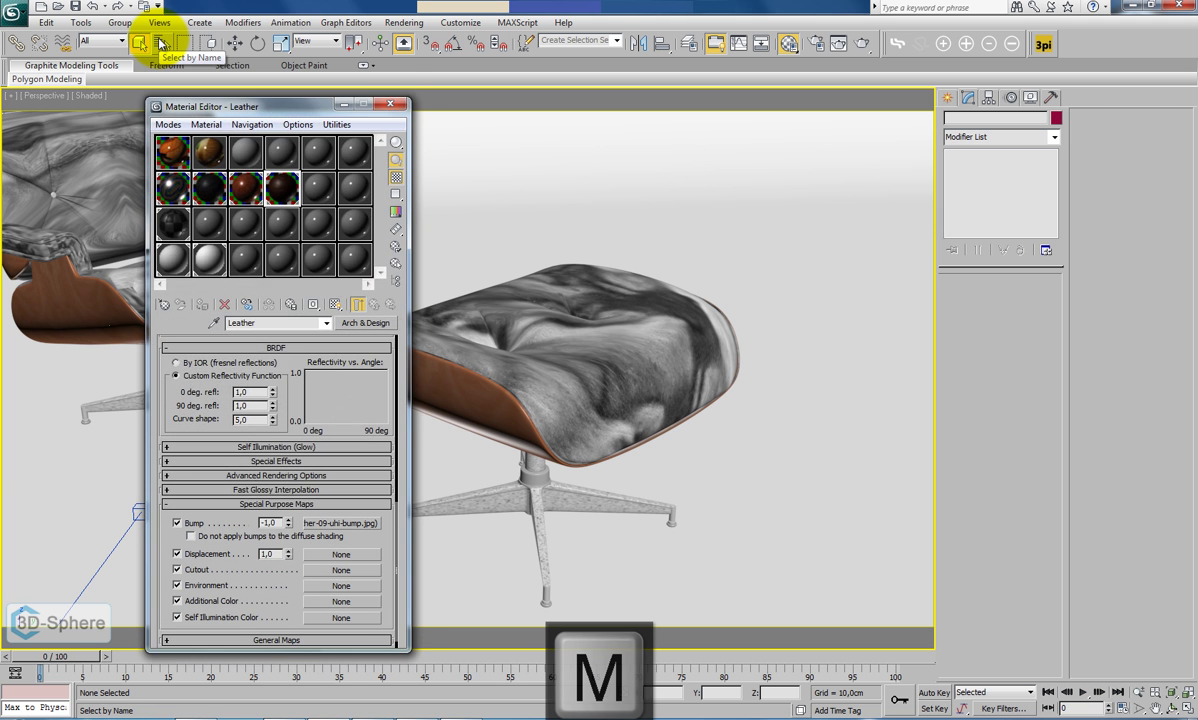
{"action": "left_click", "coordinate": [160, 44]}
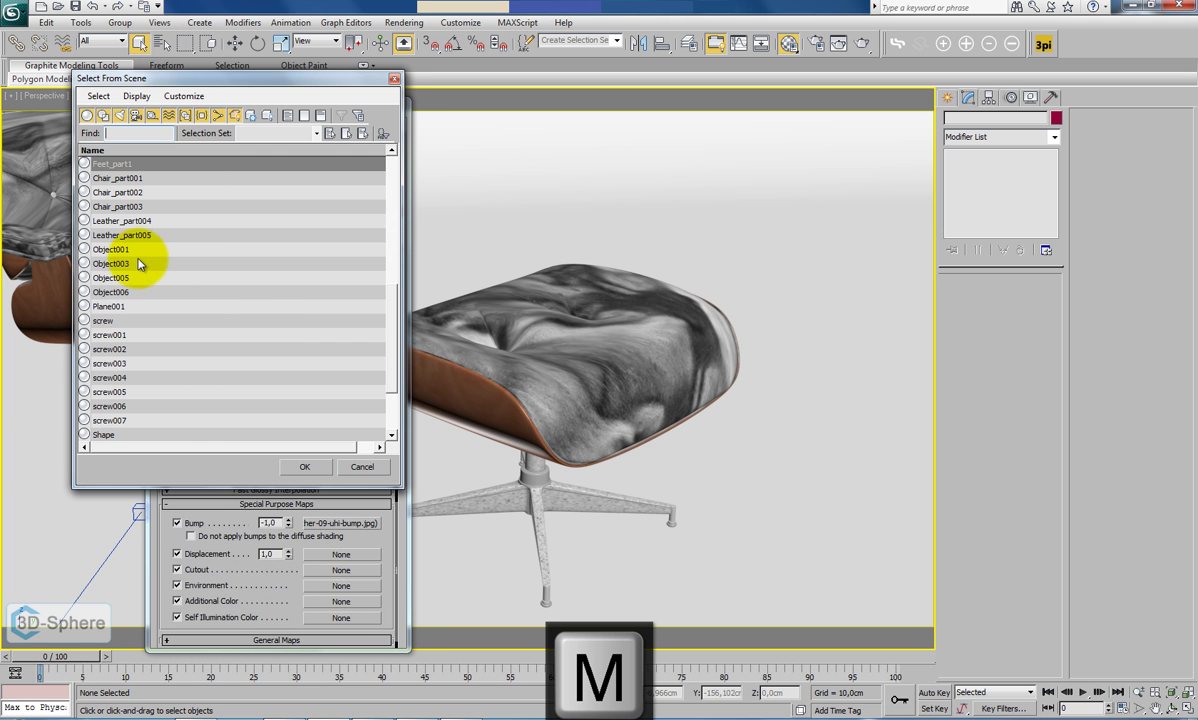
{"action": "left_click_drag", "start_coordinate": [392, 357], "coordinate": [329, 233]}
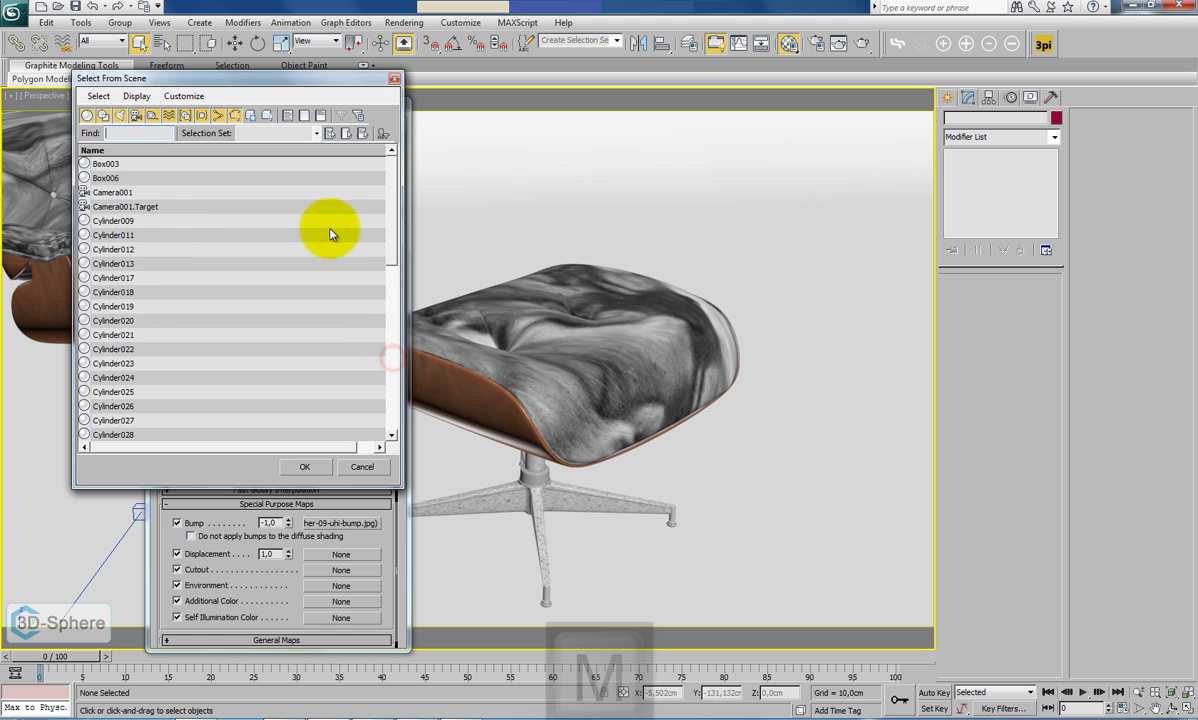
{"action": "left_click", "coordinate": [110, 220]}
{"action": "scroll", "coordinate": [140, 300], "scroll_direction": "down", "scroll_amount": 4}
{"action": "left_click", "coordinate": [113, 292], "text": "shift"}
{"action": "left_click", "coordinate": [305, 467]}
{"action": "middle_click_drag", "start_coordinate": [513, 519], "coordinate": [543, 484], "text": "alt"}
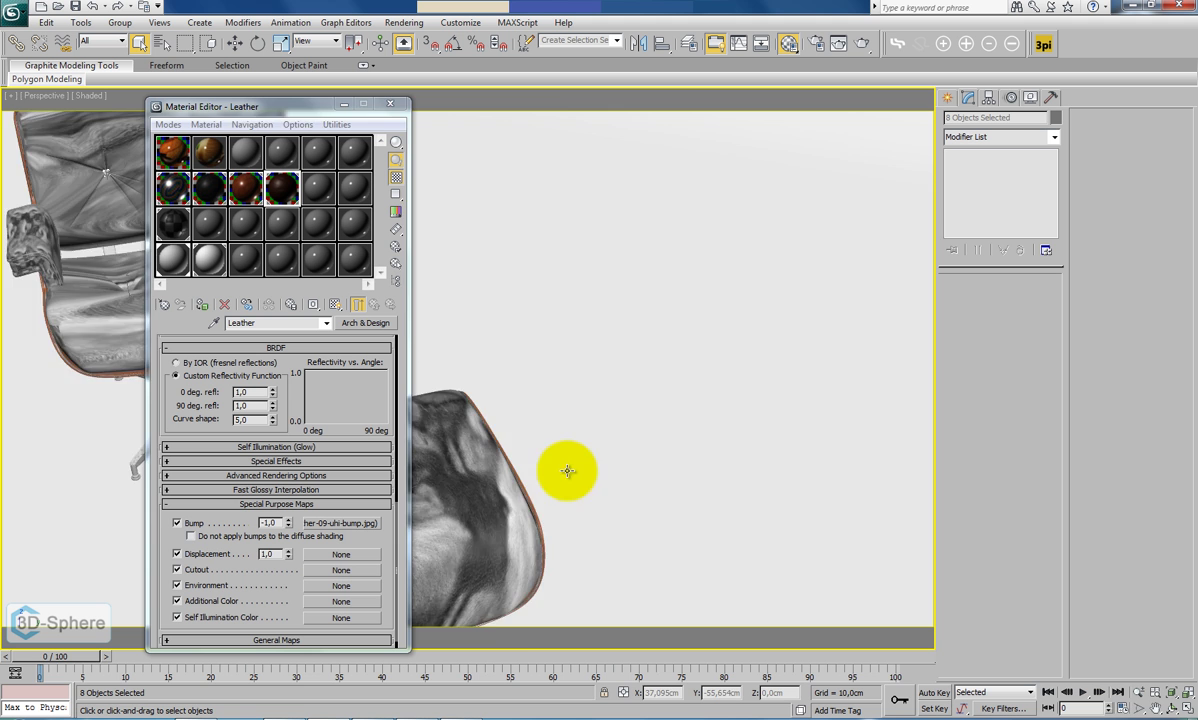
{"action": "middle_click_drag", "start_coordinate": [567, 471], "coordinate": [560, 291], "text": "alt"}
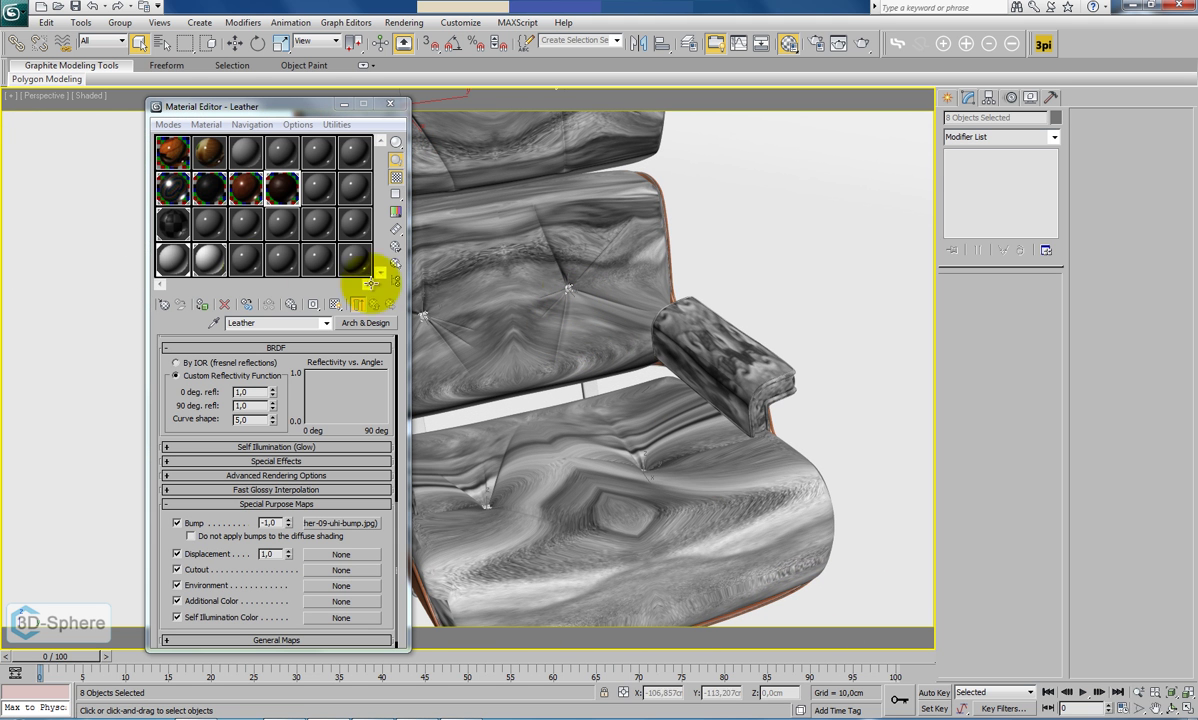
{"action": "left_click", "coordinate": [203, 305]}
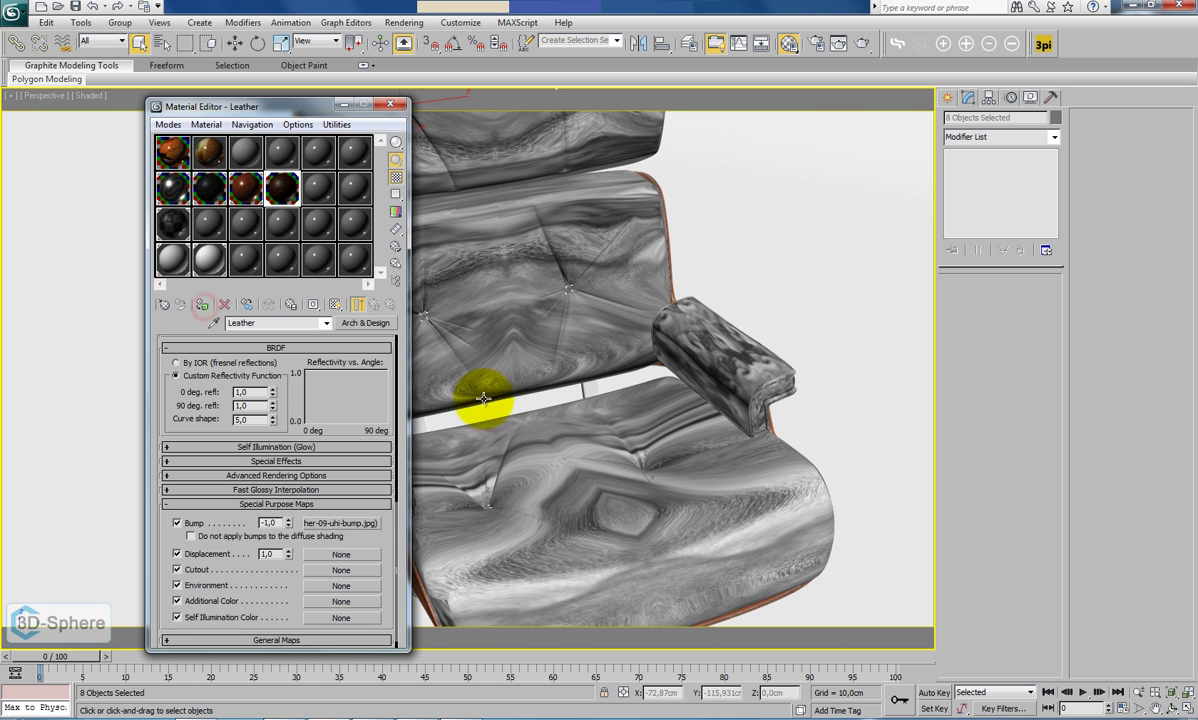
Select the ottoman's wooden shell and hide all unselected objects.
{"action": "left_click", "coordinate": [736, 284]}
{"action": "scroll", "coordinate": [736, 284], "scroll_direction": "down", "scroll_amount": 2}
{"action": "scroll", "coordinate": [736, 284], "scroll_direction": "down", "scroll_amount": 3}
{"action": "middle_click_drag", "start_coordinate": [736, 284], "coordinate": [725, 379], "text": "alt"}
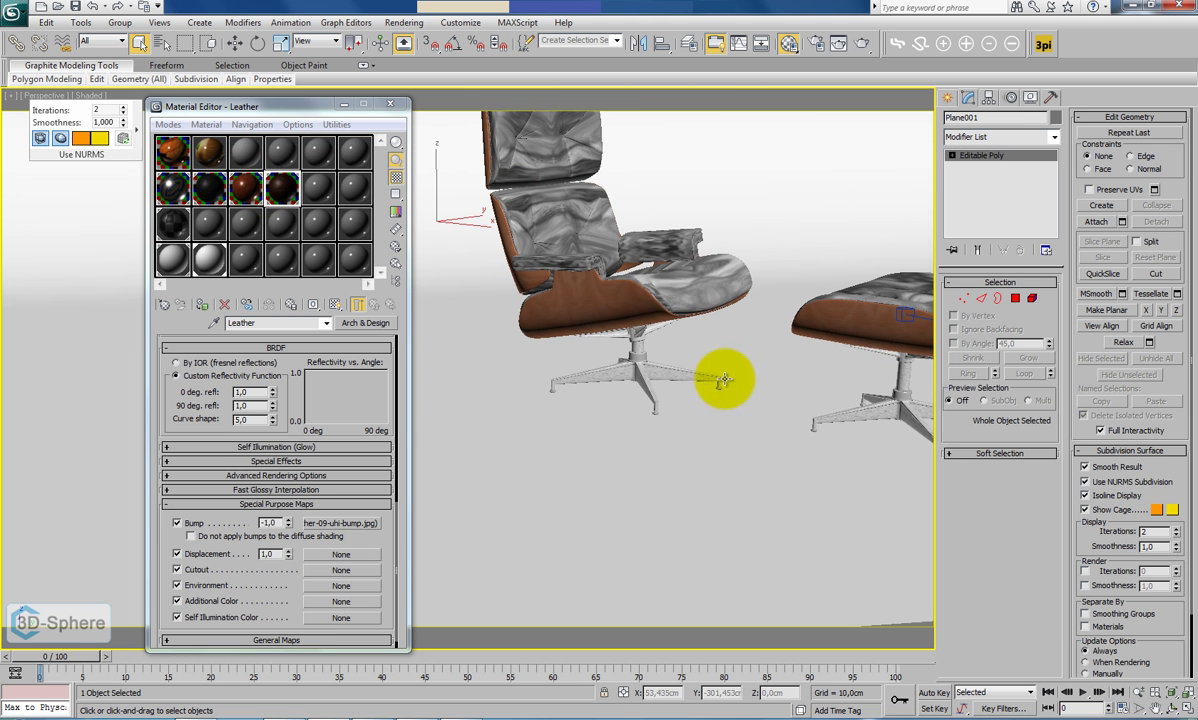
{"action": "left_click", "coordinate": [856, 321]}
{"action": "right_click", "coordinate": [854, 321]}
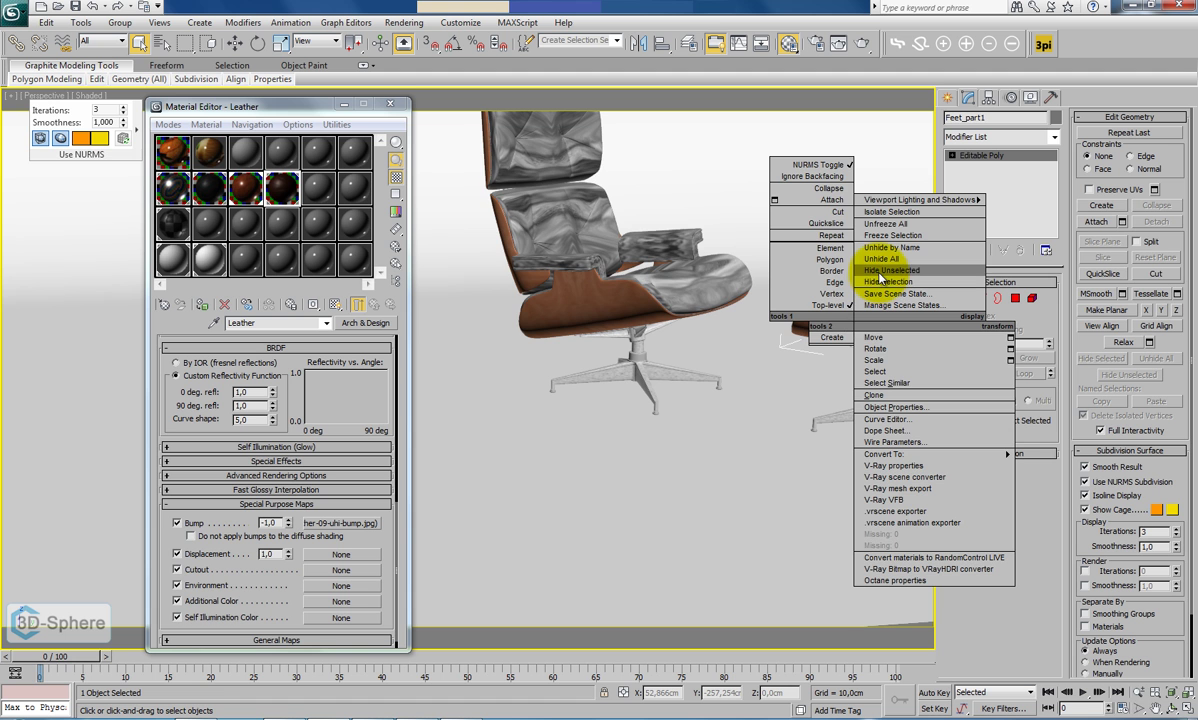
{"action": "left_click", "coordinate": [880, 271]}
{"action": "middle_click_drag", "start_coordinate": [880, 271], "coordinate": [738, 414], "text": "alt"}
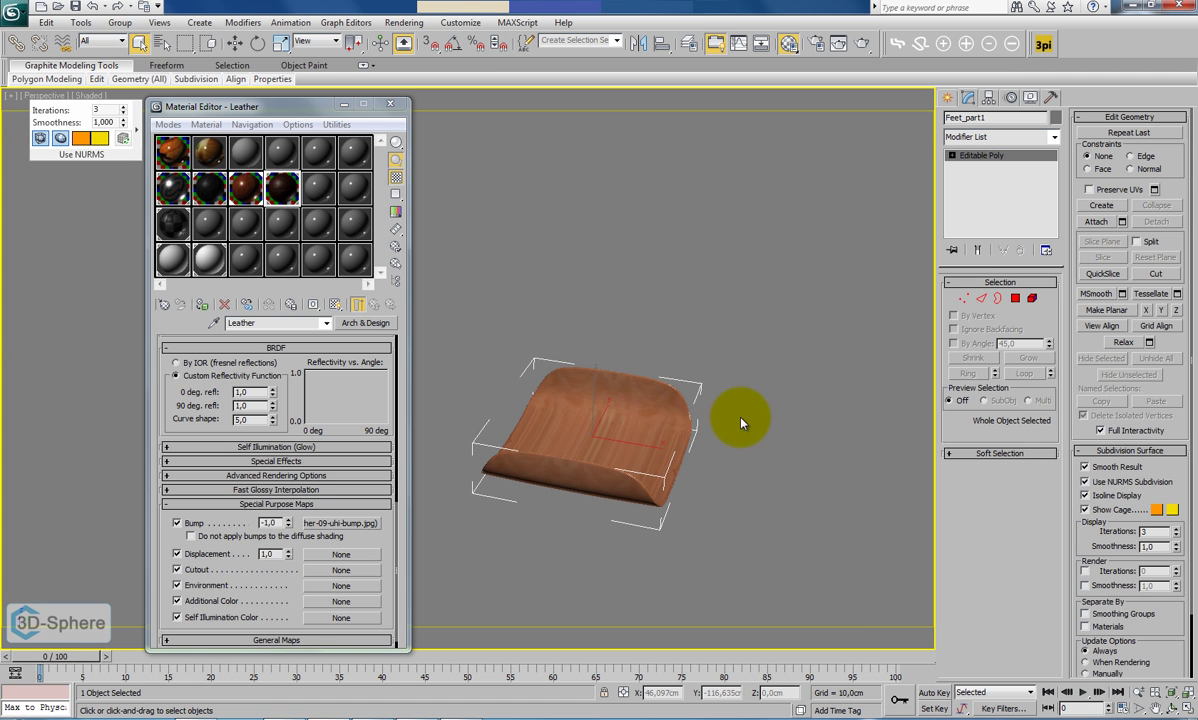
Add a UVW Map modifier with Box mapping to the ottoman's wooden shell.
{"action": "left_click", "coordinate": [1056, 143]}
{"action": "left_click_drag", "start_coordinate": [1056, 166], "coordinate": [1075, 580]}
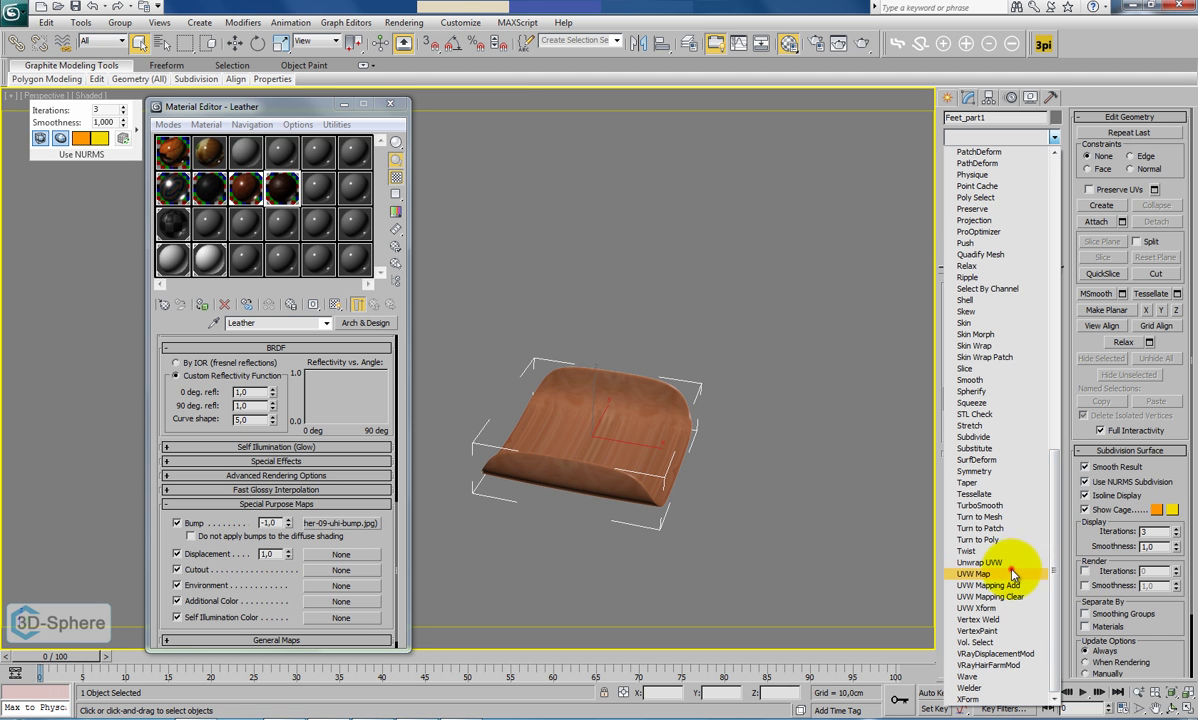
{"action": "left_click", "coordinate": [975, 573]}
{"action": "middle_click_drag", "start_coordinate": [709, 514], "coordinate": [717, 449], "text": "alt"}
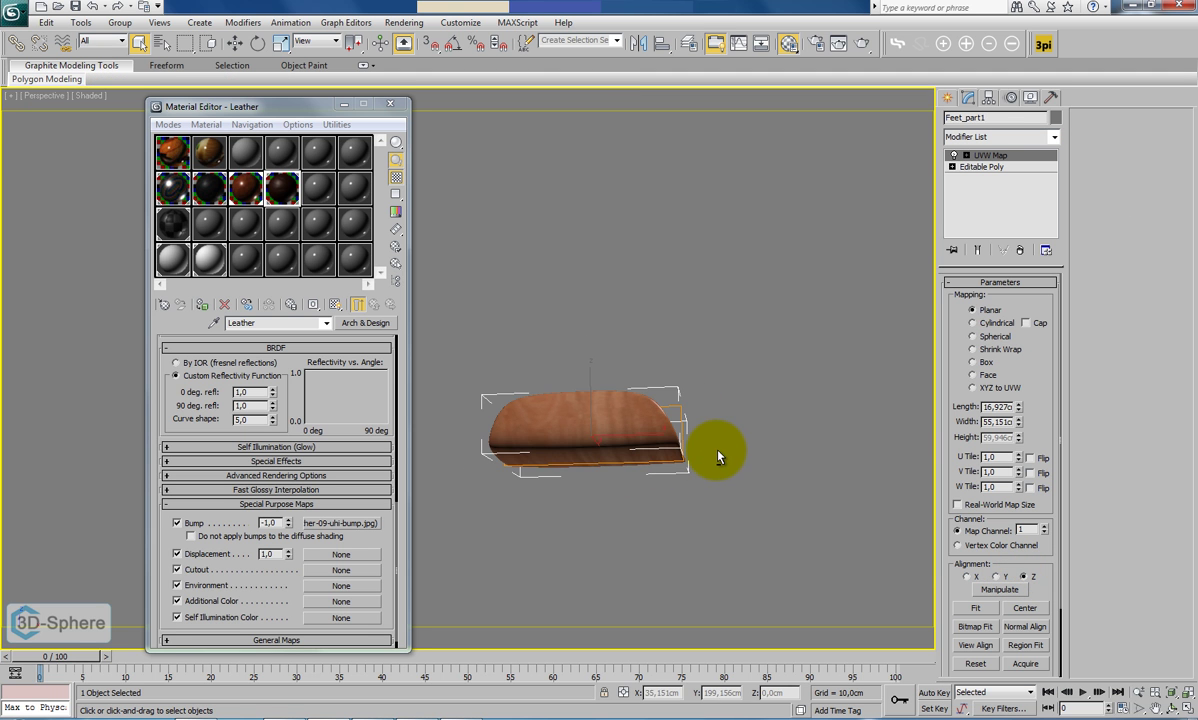
{"action": "left_click", "coordinate": [985, 363]}
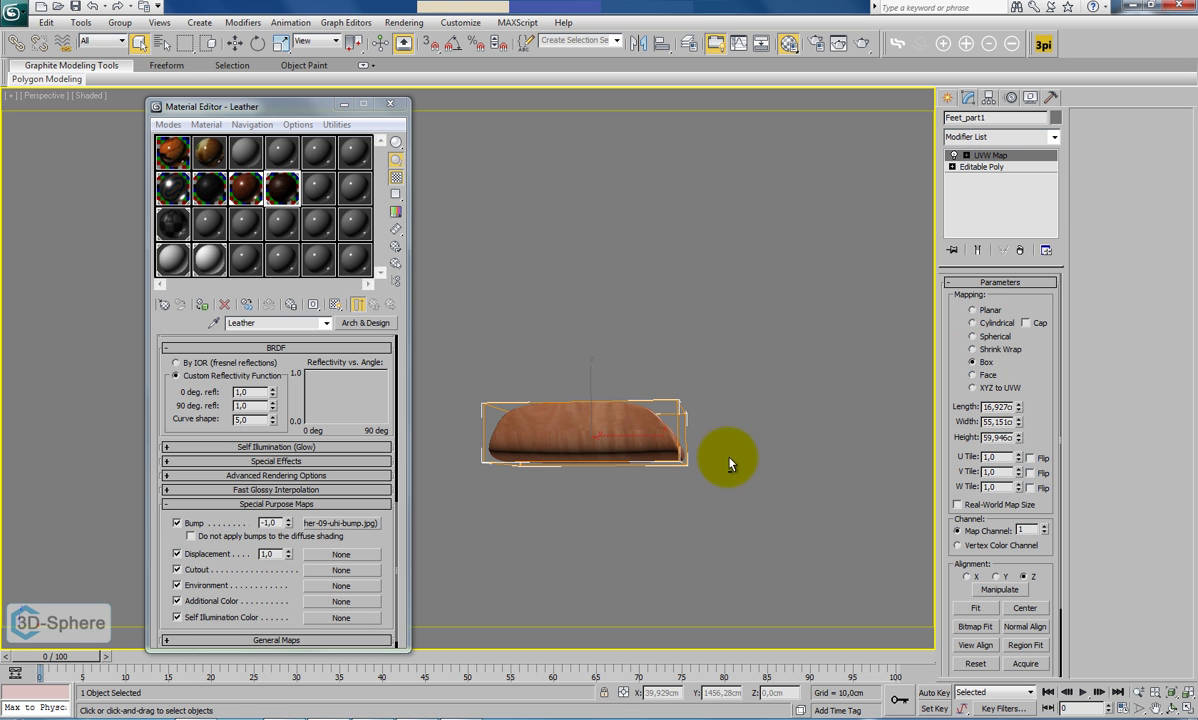
{"action": "left_click", "coordinate": [279, 44]}
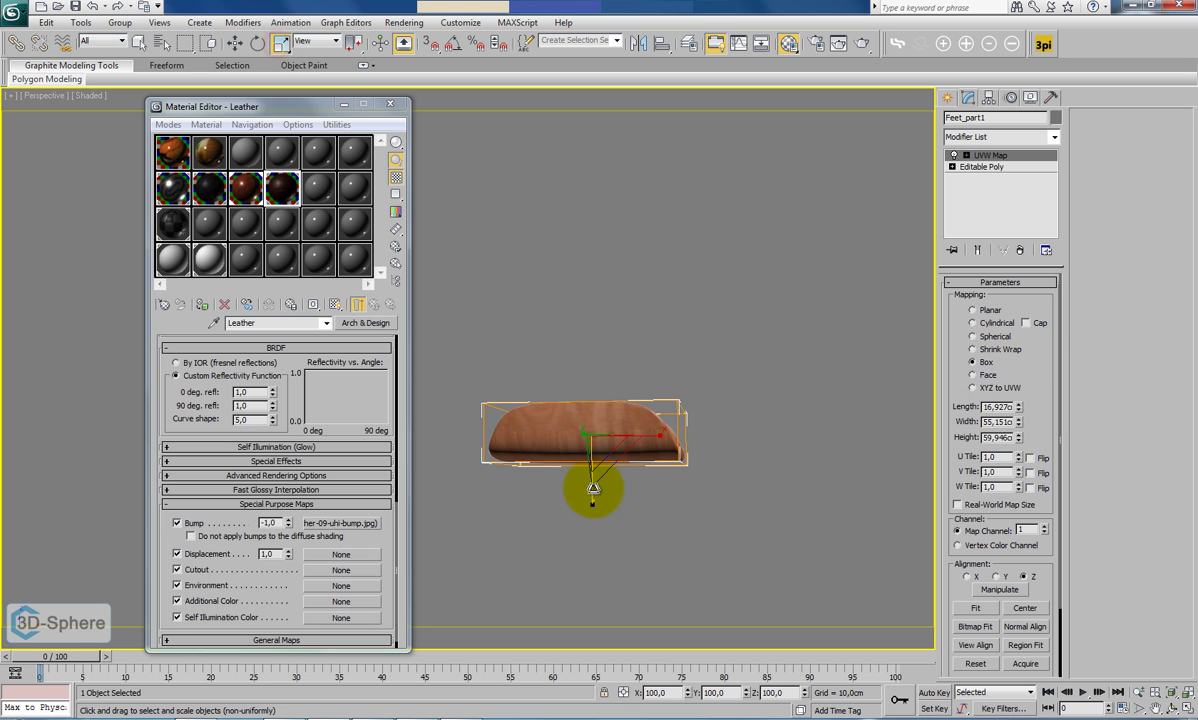
{"action": "left_click_drag", "start_coordinate": [593, 503], "coordinate": [594, 599]}
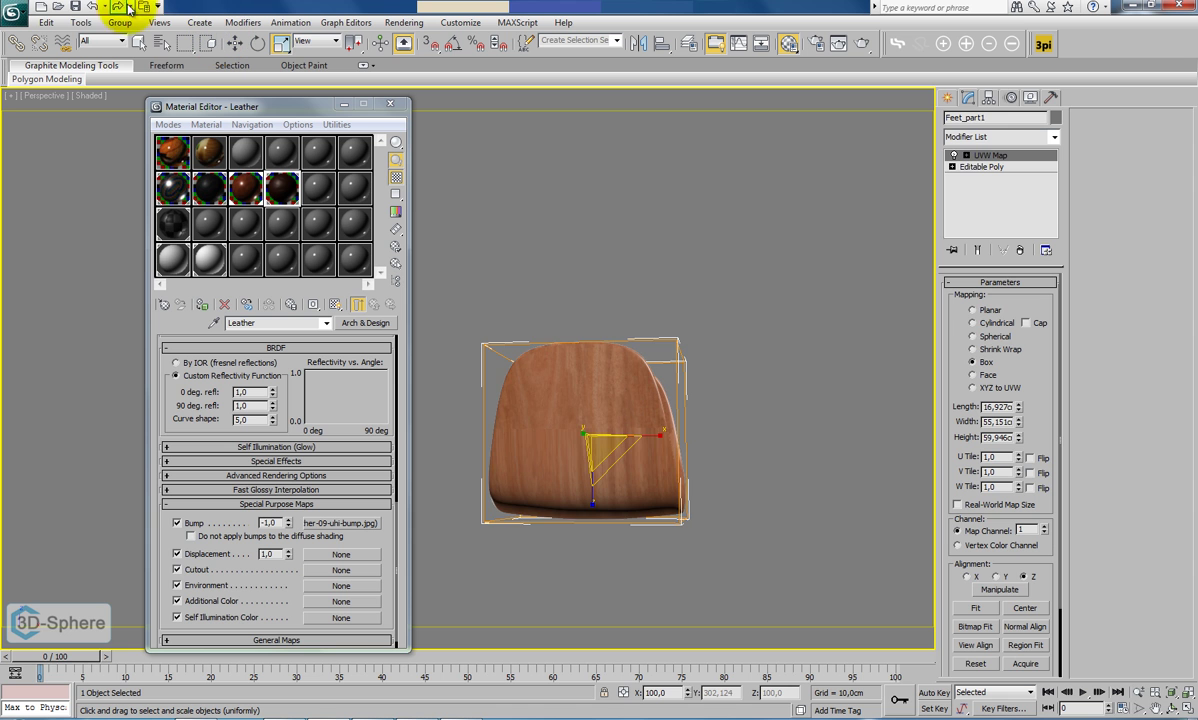
{"action": "left_click", "coordinate": [97, 8]}
Scale the UVW Map gizmo up vertically well beyond the shell's height and check it in the camera view.
{"action": "left_click", "coordinate": [966, 155]}
{"action": "left_click", "coordinate": [990, 167]}
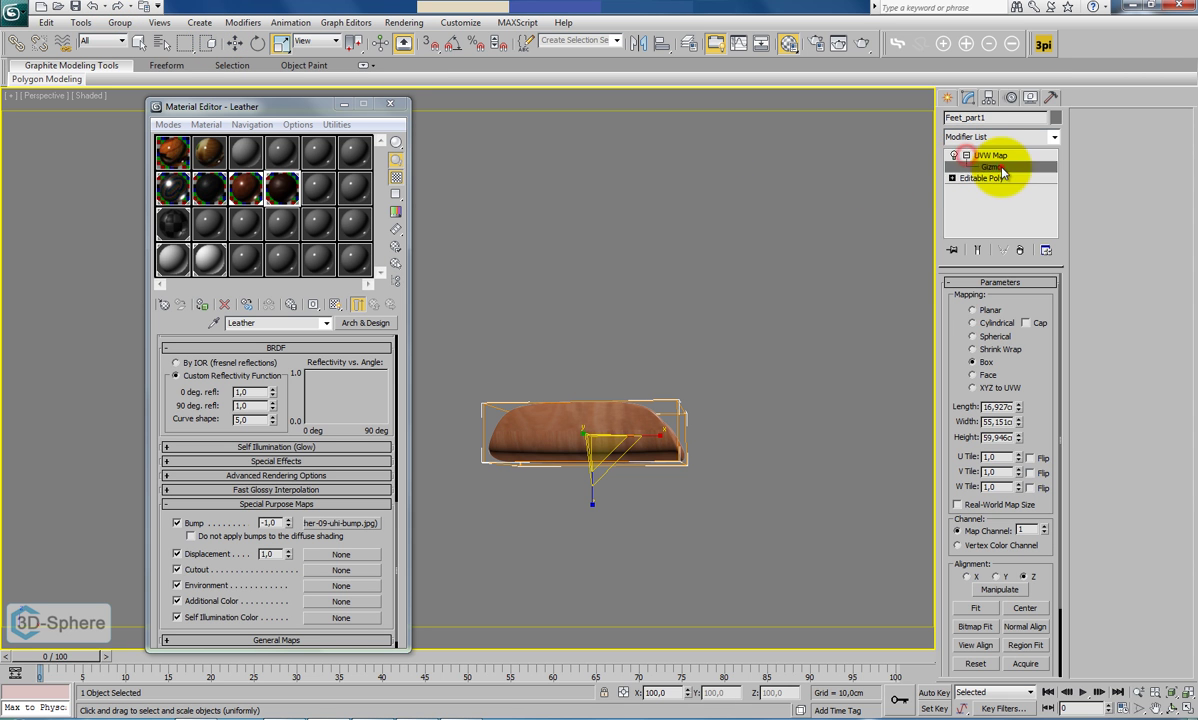
{"action": "left_click_drag", "start_coordinate": [588, 497], "coordinate": [651, 8]}
{"action": "key", "text": "c"}
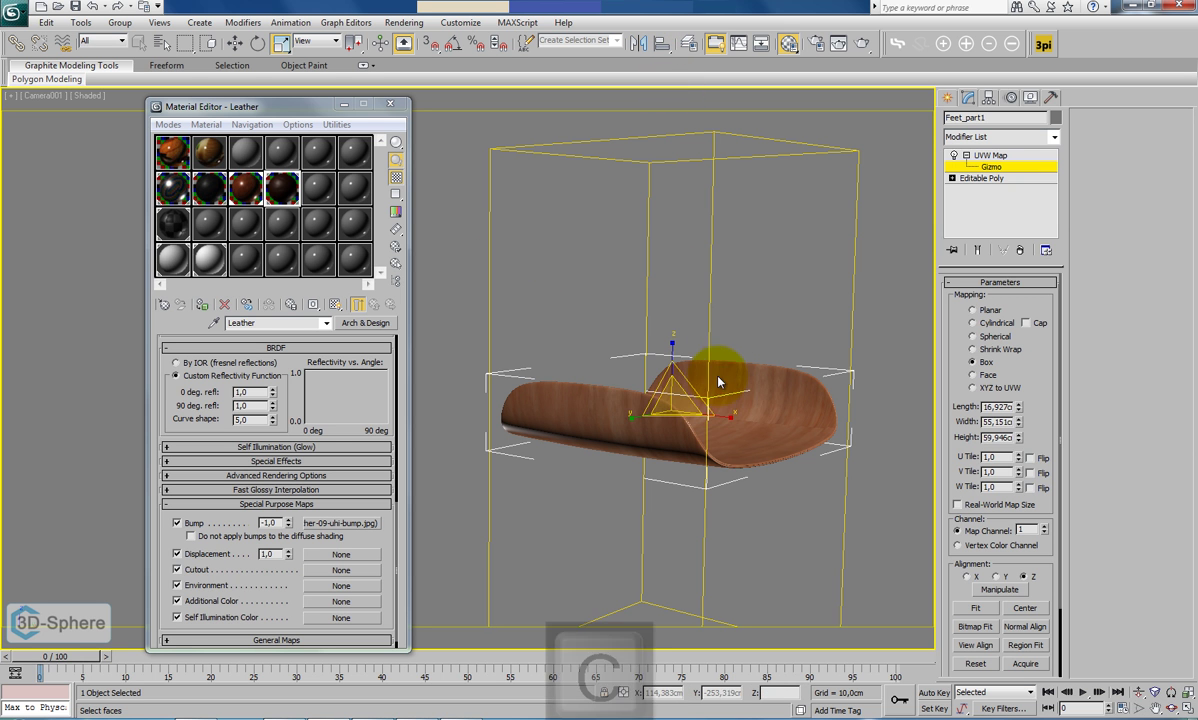
{"action": "left_click", "coordinate": [496, 271]}
{"action": "left_click", "coordinate": [452, 283]}
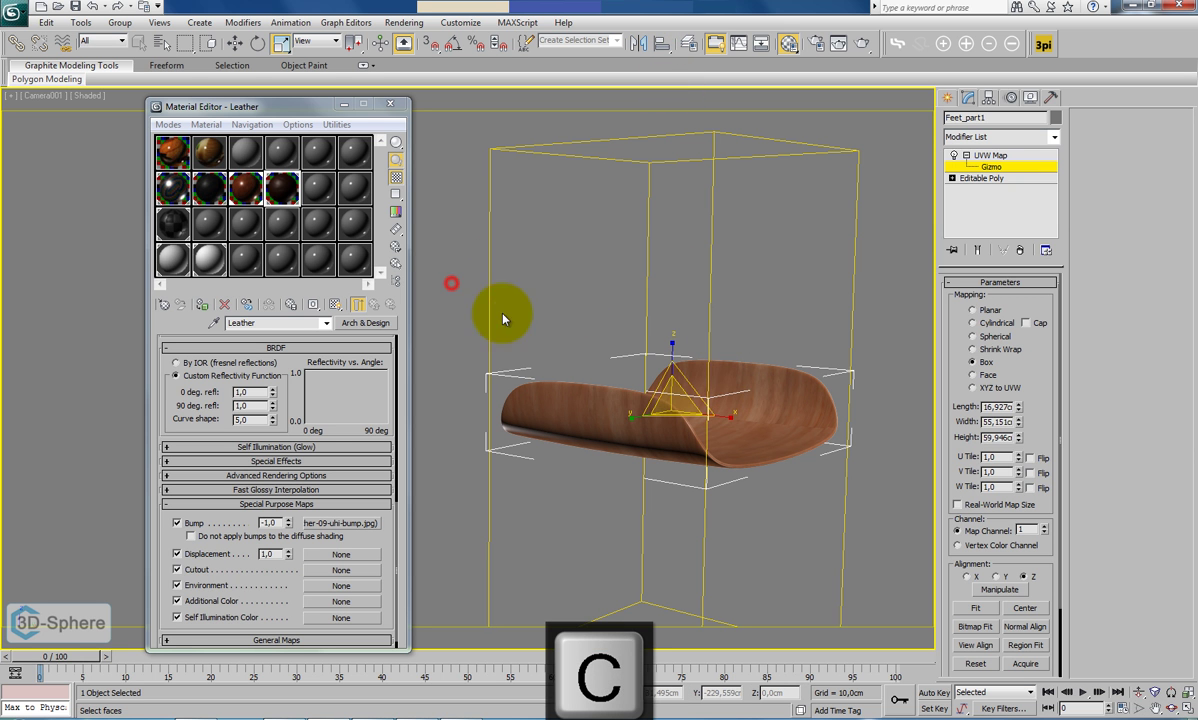
{"action": "left_click", "coordinate": [1020, 157]}
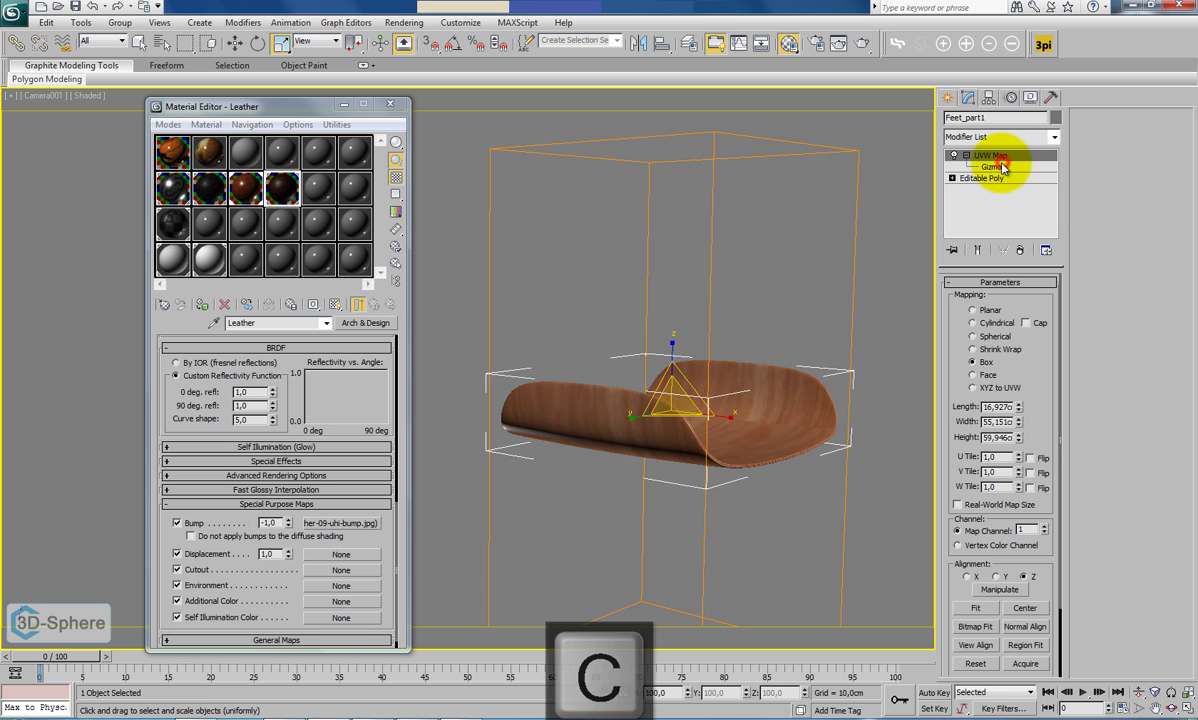
Deselect the wooden shell and unhide all objects.
{"action": "left_click", "coordinate": [858, 188]}
{"action": "right_click", "coordinate": [790, 355]}
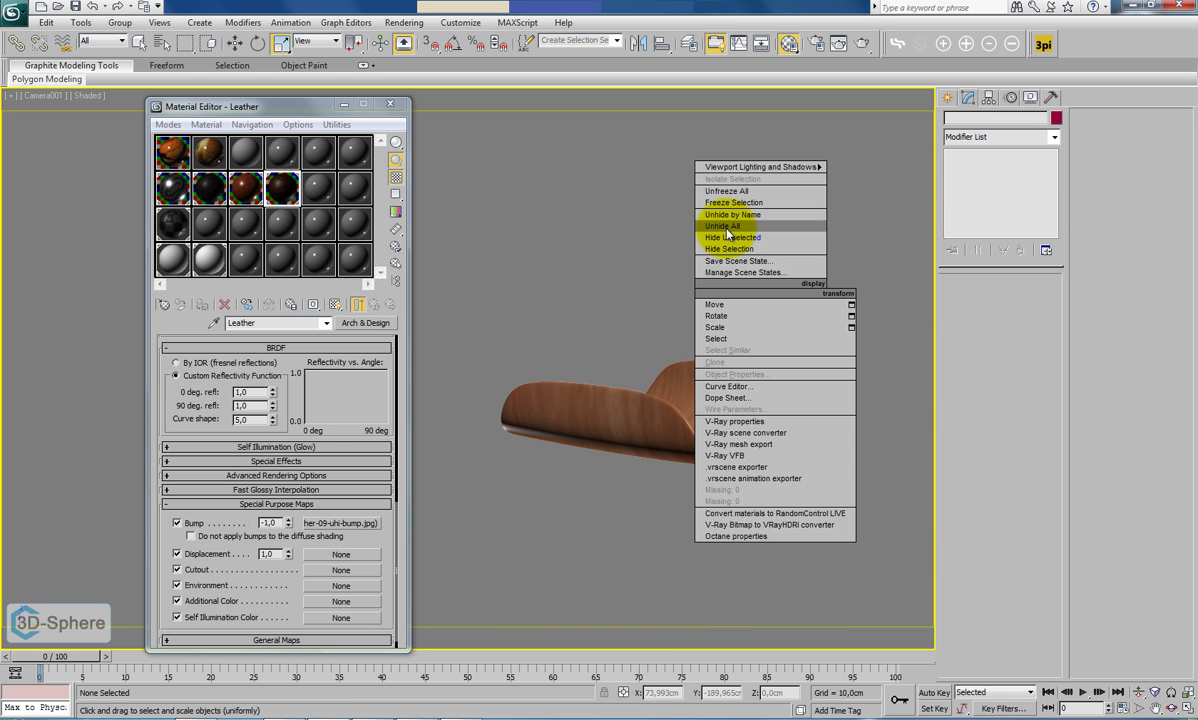
{"action": "left_click", "coordinate": [716, 263]}
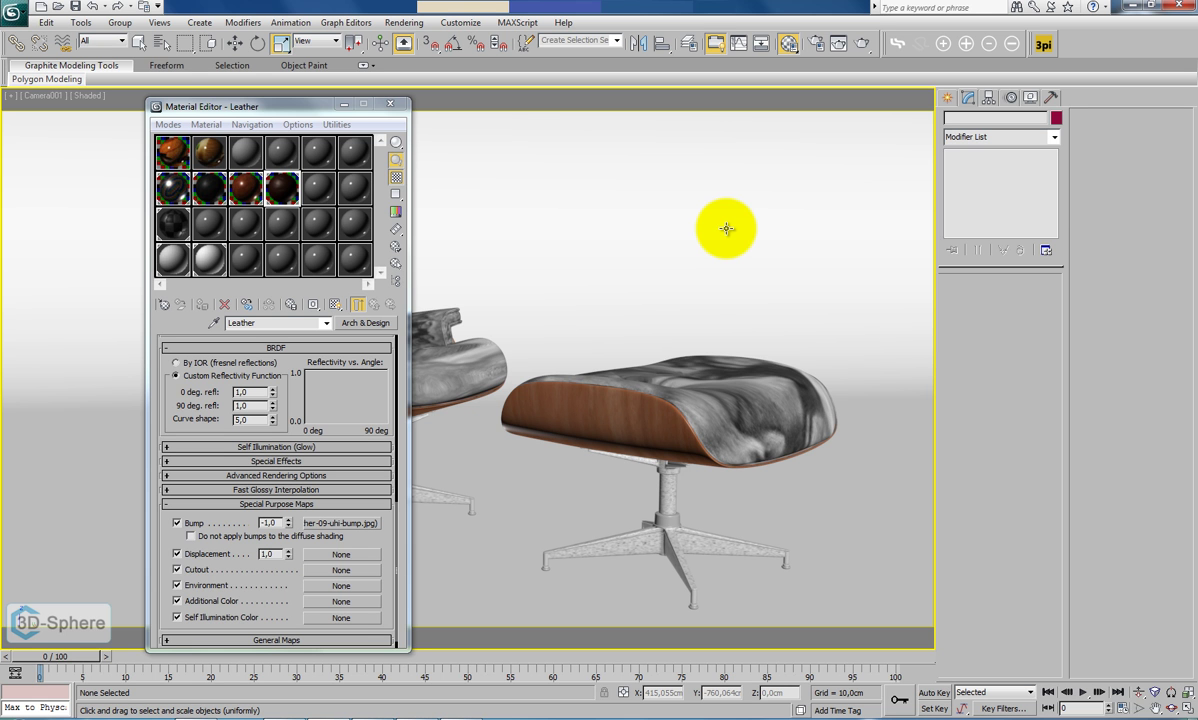
Close the Material Editor and isolate the chair's seat cushion in the Perspective view by hiding all unselected objects.
{"action": "left_click", "coordinate": [390, 104]}
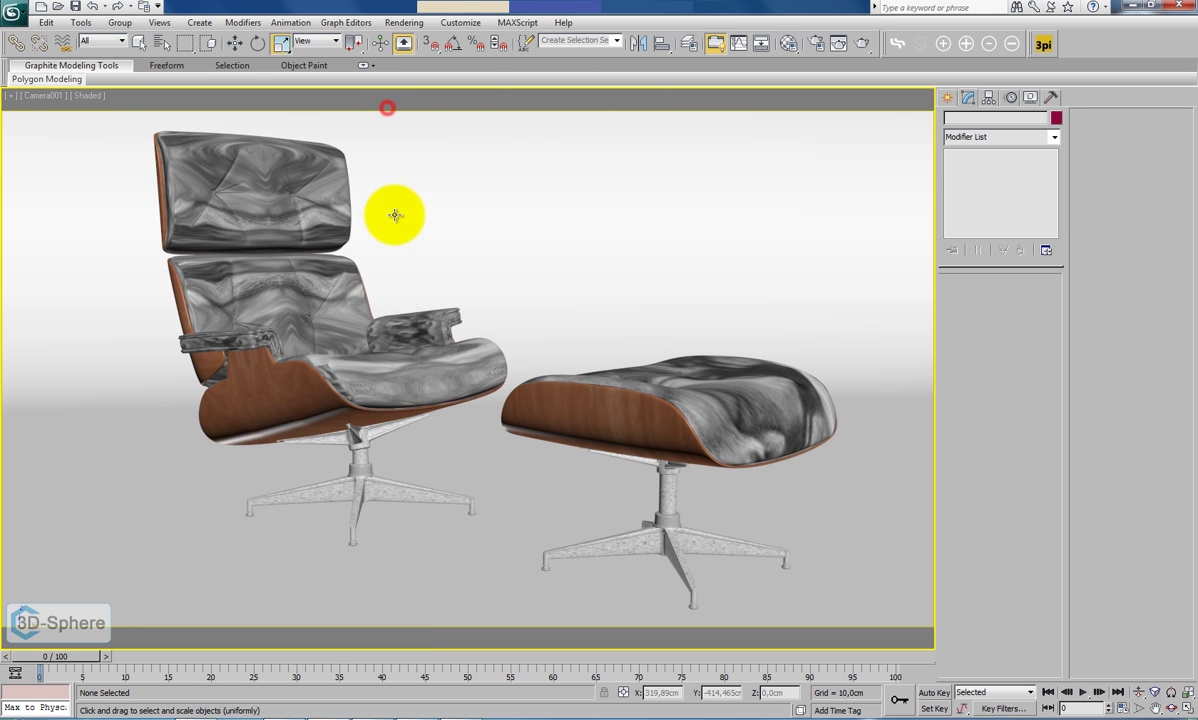
{"action": "key", "text": "p"}
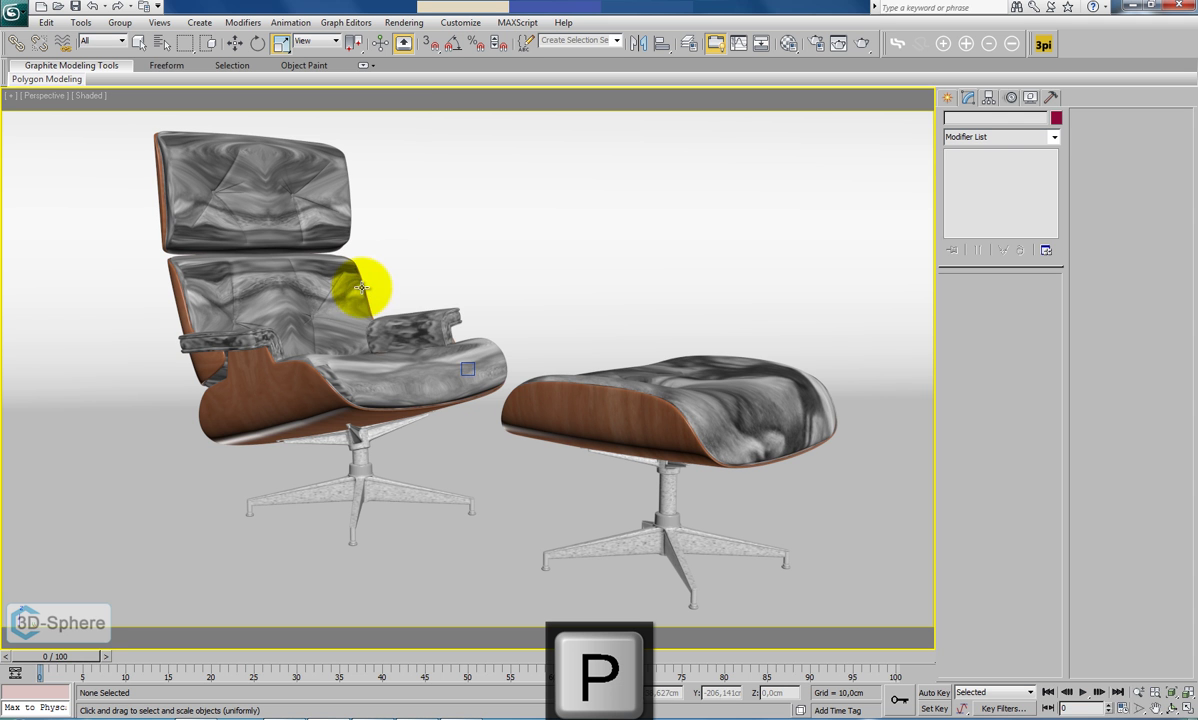
{"action": "left_click", "coordinate": [382, 380]}
{"action": "right_click", "coordinate": [378, 377]}
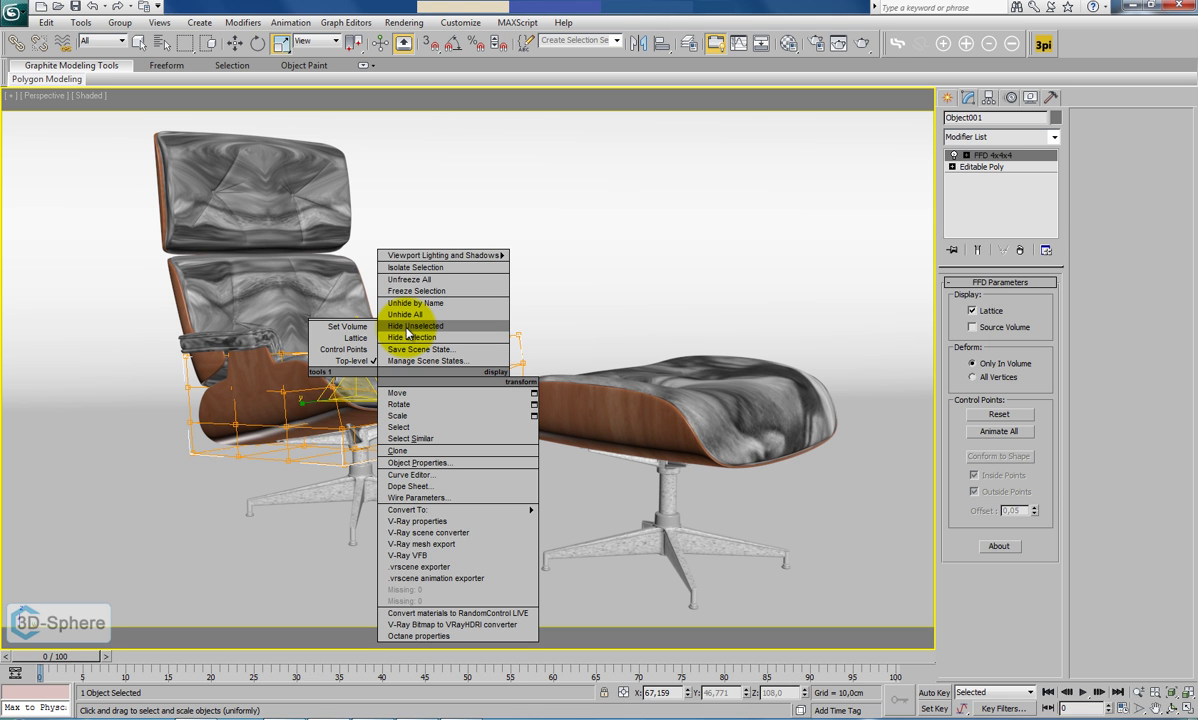
{"action": "left_click", "coordinate": [407, 327]}
{"action": "middle_click_drag", "start_coordinate": [412, 342], "coordinate": [475, 350], "text": "alt"}
Add an Unwrap UVW modifier to the seat cushion, enter its edge selection level and show edged faces.
{"action": "left_click", "coordinate": [1054, 138]}
{"action": "left_click_drag", "start_coordinate": [1055, 181], "coordinate": [1055, 514]}
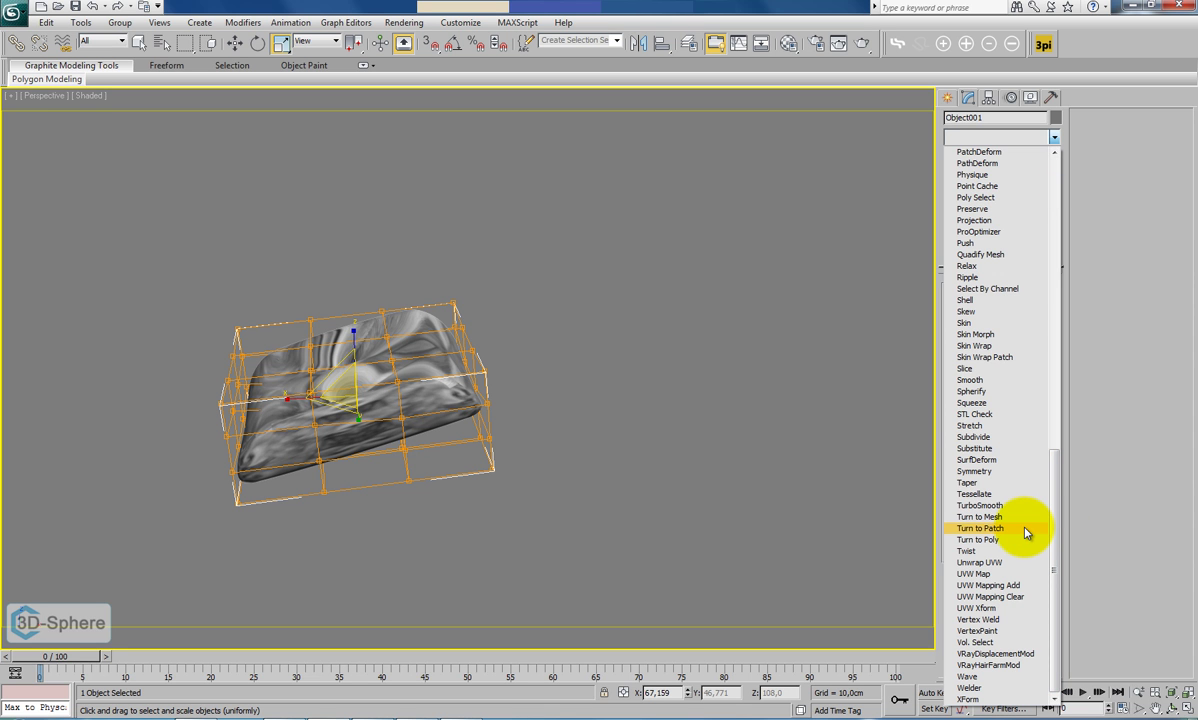
{"action": "left_click", "coordinate": [1022, 562]}
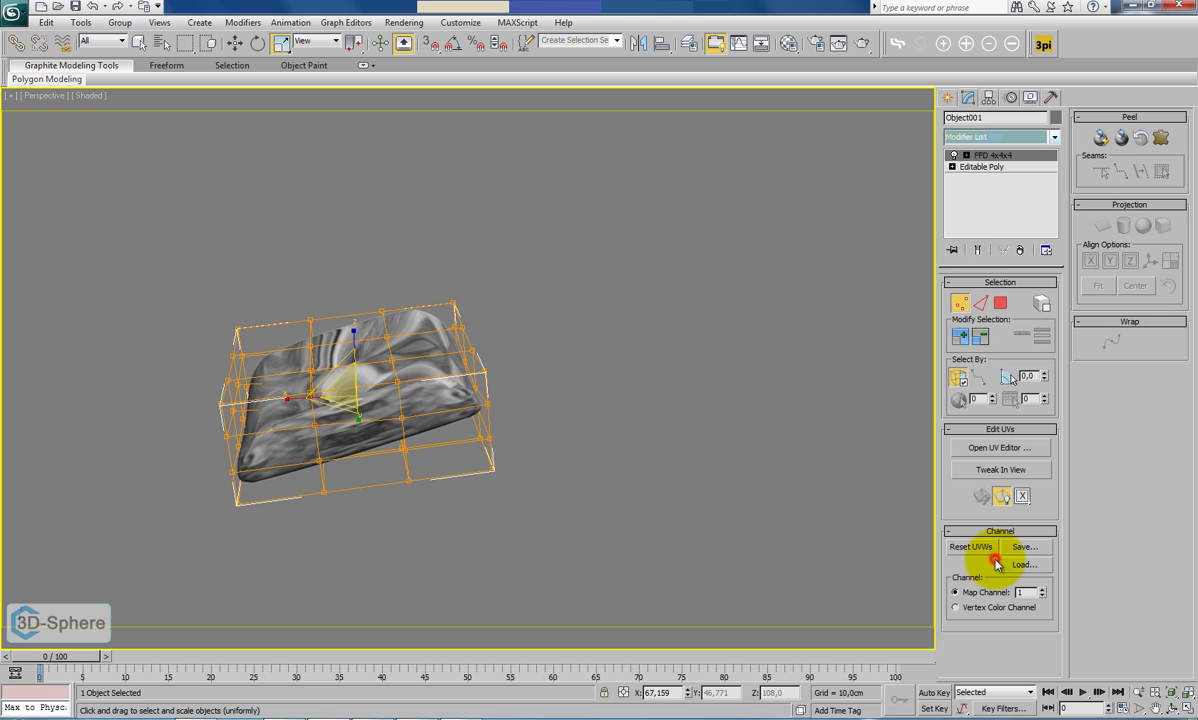
{"action": "left_click", "coordinate": [980, 302]}
{"action": "key", "text": "F4"}
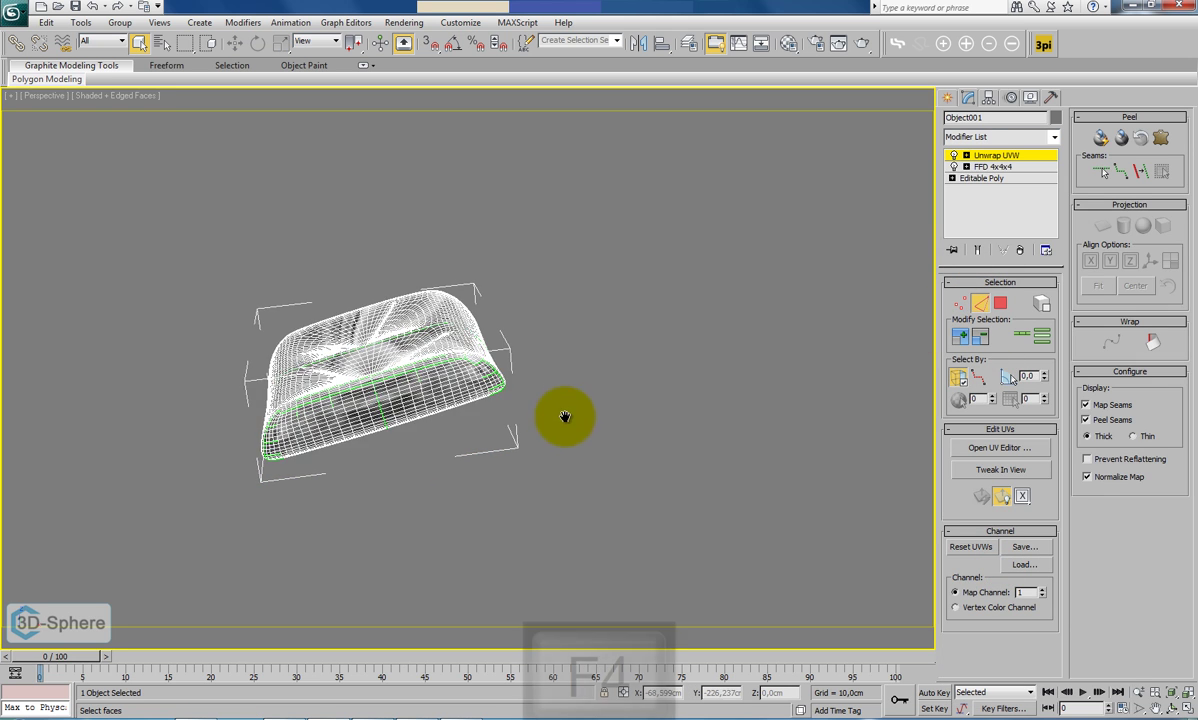
Try converting the edge loop around the border of the cushion's underside into a peel seam.
{"action": "scroll", "coordinate": [396, 382], "scroll_direction": "up", "scroll_amount": 5}
{"action": "mouse_move", "coordinate": [450, 410]}
{"action": "middle_mouse_down", "text": "alt"}
{"action": "mouse_move", "coordinate": [455, 382]}
{"action": "mouse_move", "coordinate": [449, 401]}
{"action": "middle_mouse_up", "text": "alt"}
{"action": "key", "text": "z"}
{"action": "middle_click_drag", "start_coordinate": [556, 374], "coordinate": [552, 341]}
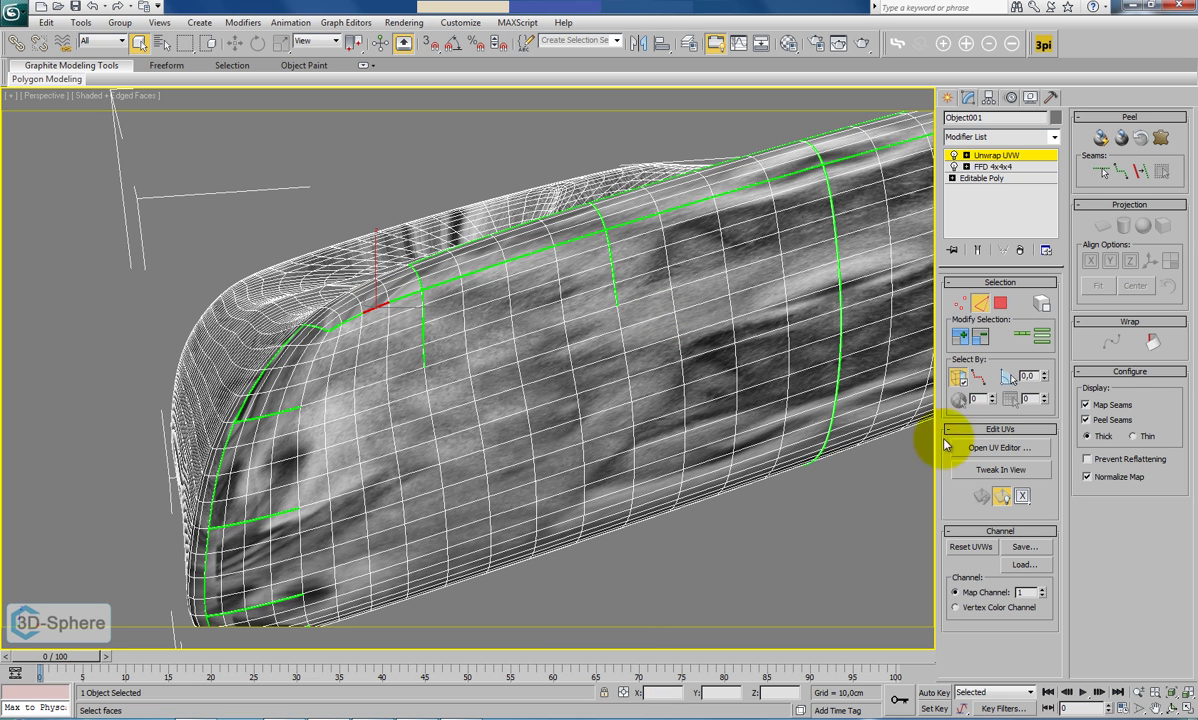
{"action": "left_click", "coordinate": [1013, 344]}
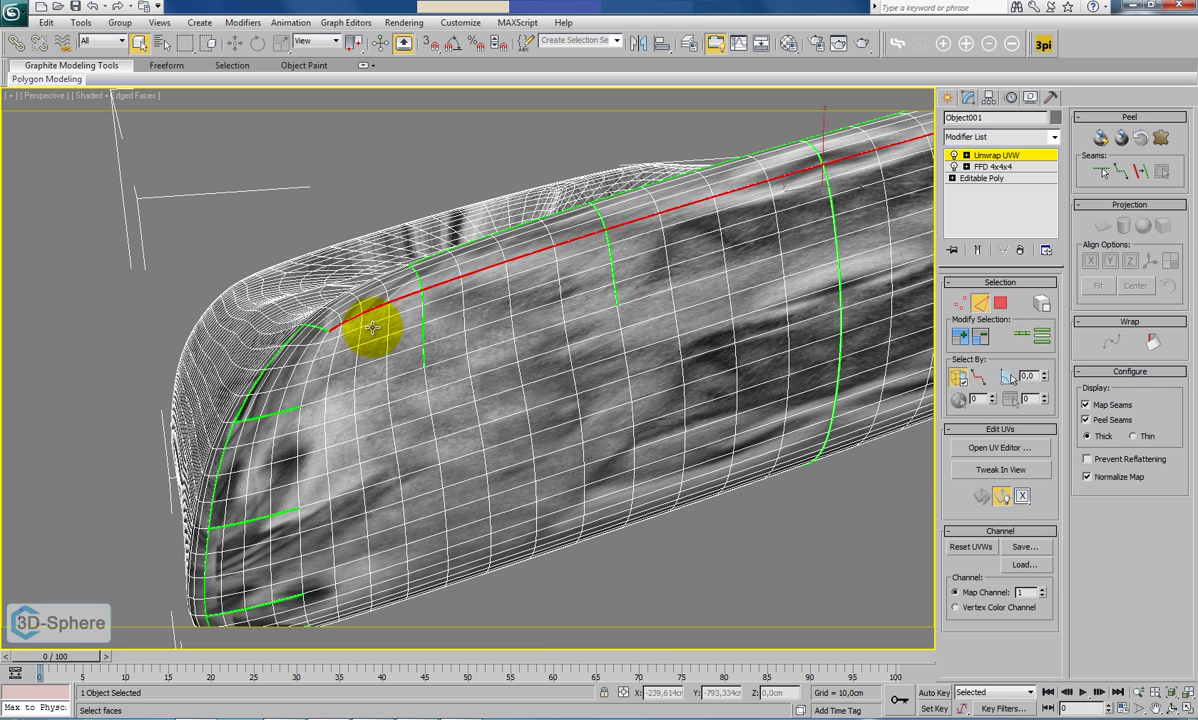
{"action": "left_click", "coordinate": [348, 309]}
{"action": "left_click", "coordinate": [1015, 341]}
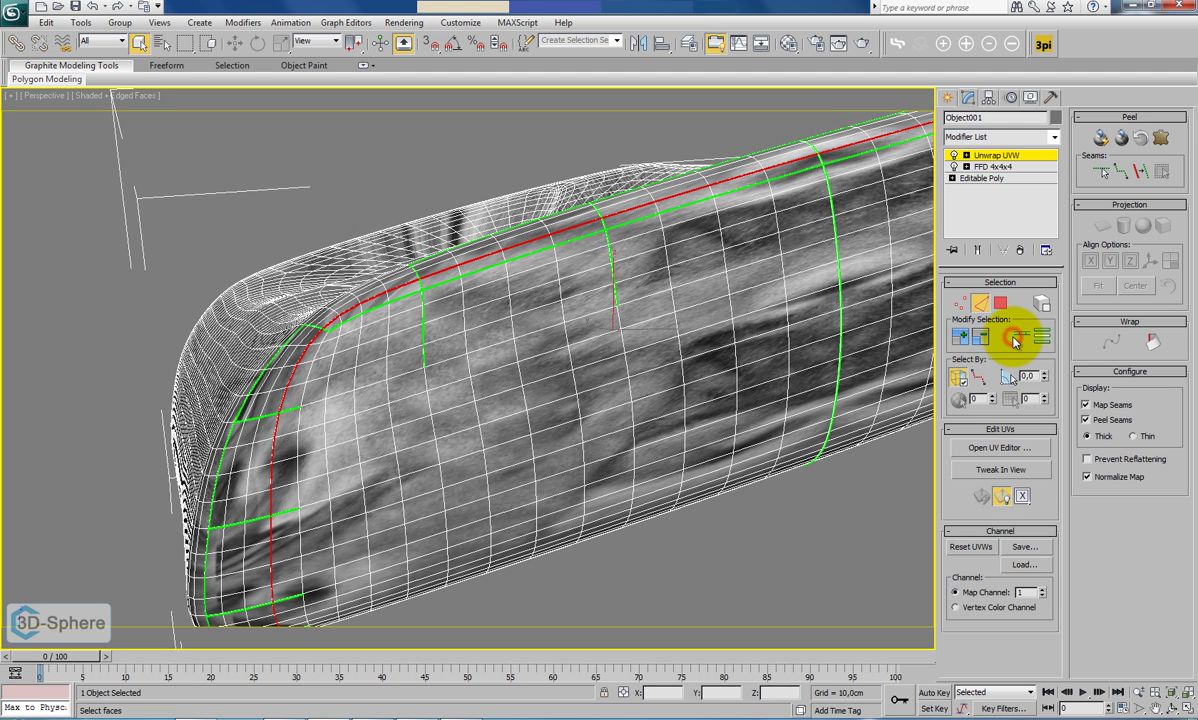
{"action": "left_click", "coordinate": [1142, 174]}
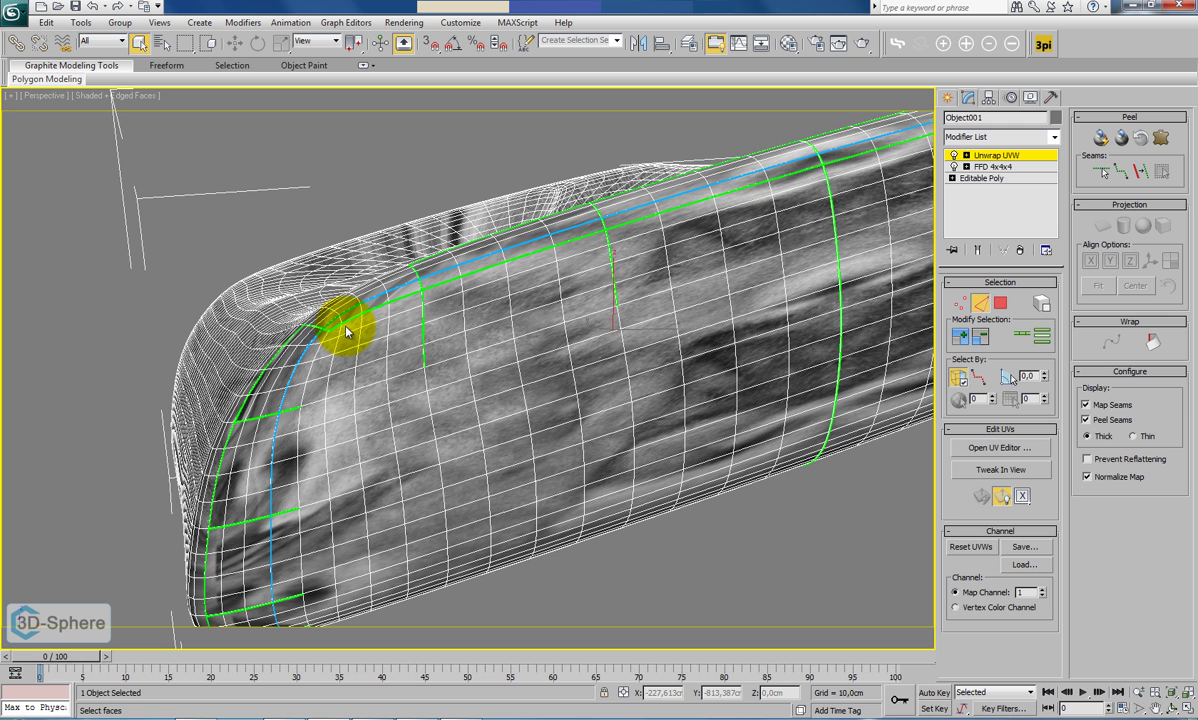
{"action": "left_click", "coordinate": [1142, 174]}
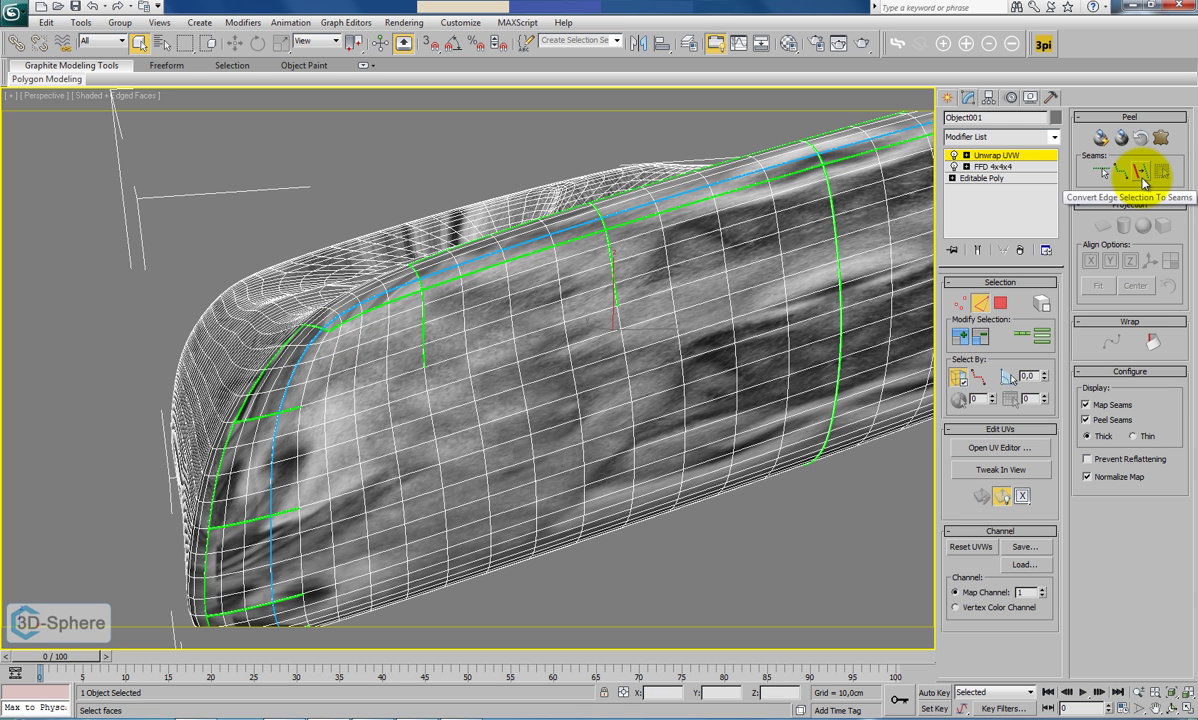
Select all faces of the cushion and try expanding the face selection to the seams.
{"action": "key", "text": "ctrl+a"}
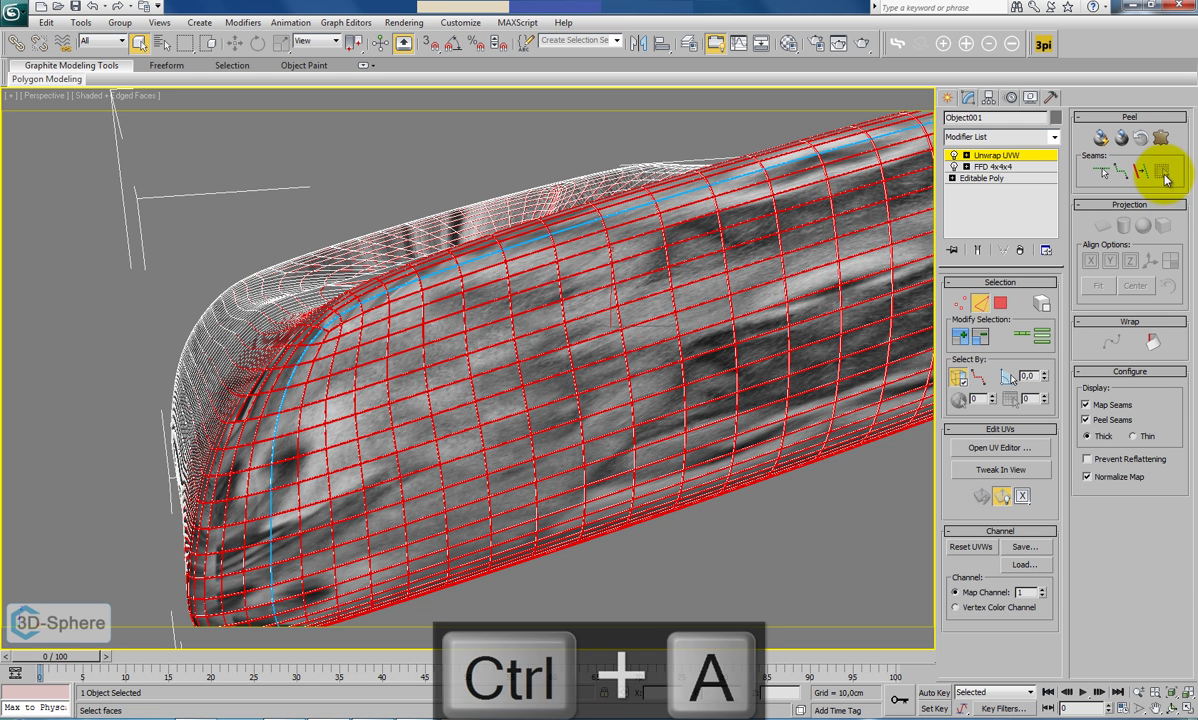
{"action": "left_click", "coordinate": [1001, 304]}
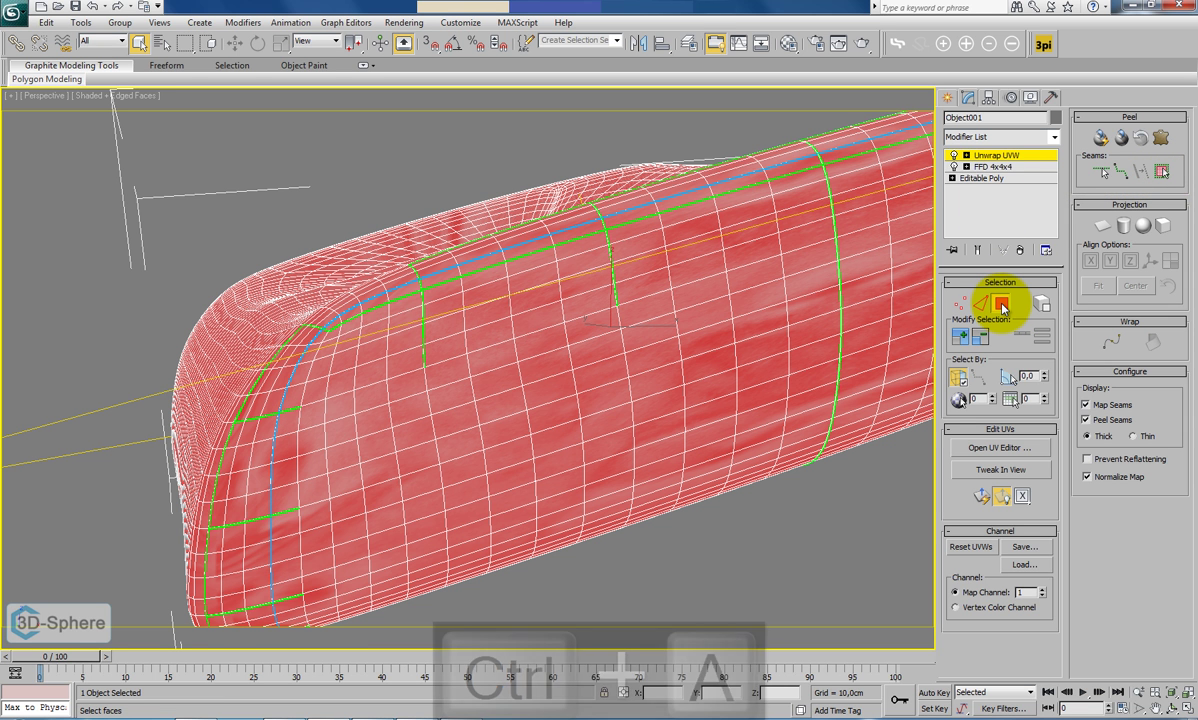
{"action": "key", "text": "ctrl+a"}
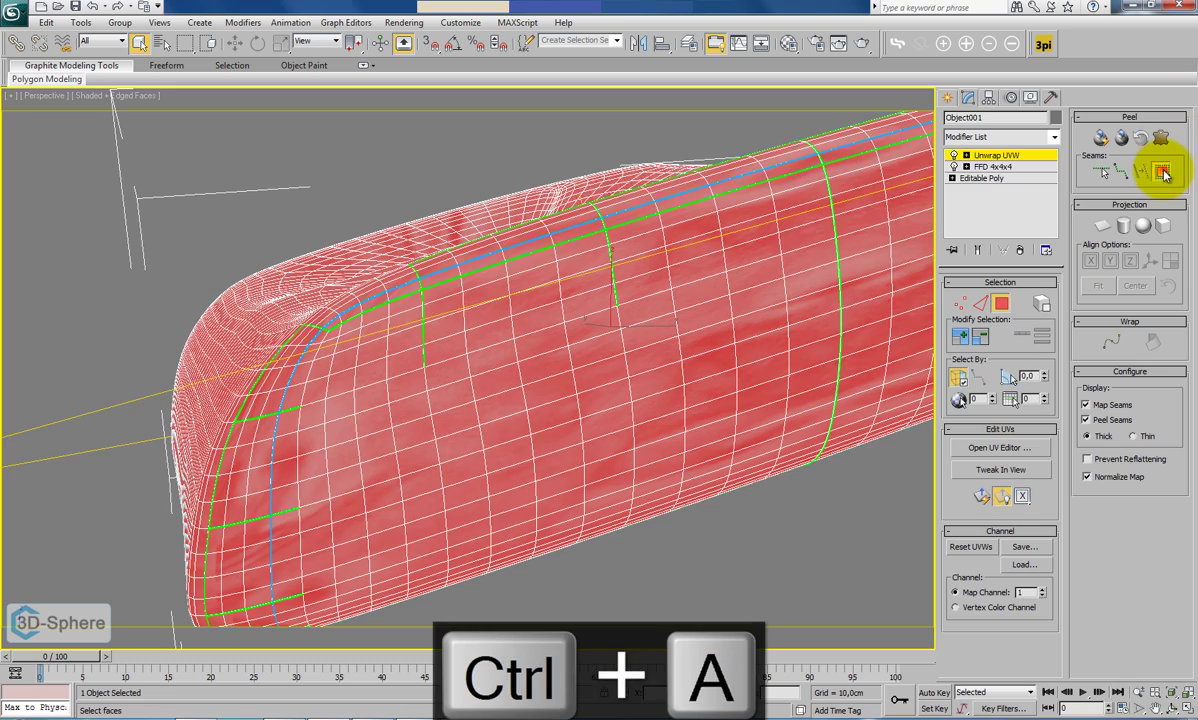
{"action": "left_click", "coordinate": [1163, 173]}
Unhide all objects to compare the seam with the wooden shell's edge, and hide the unselected objects again.
{"action": "middle_click_drag", "start_coordinate": [752, 318], "coordinate": [635, 346], "text": "alt"}
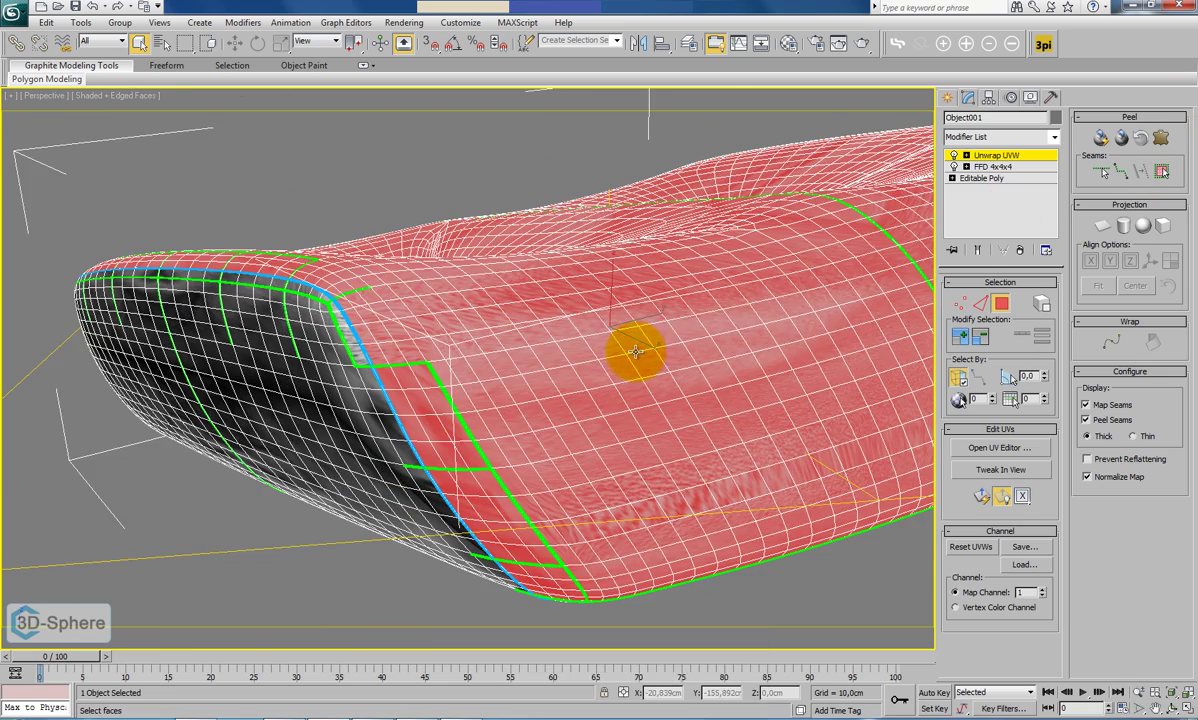
{"action": "middle_click_drag", "start_coordinate": [602, 396], "coordinate": [631, 377], "text": "alt"}
{"action": "right_click", "coordinate": [735, 338]}
{"action": "left_click", "coordinate": [767, 272]}
{"action": "right_click", "coordinate": [730, 302]}
{"action": "left_click", "coordinate": [763, 232]}
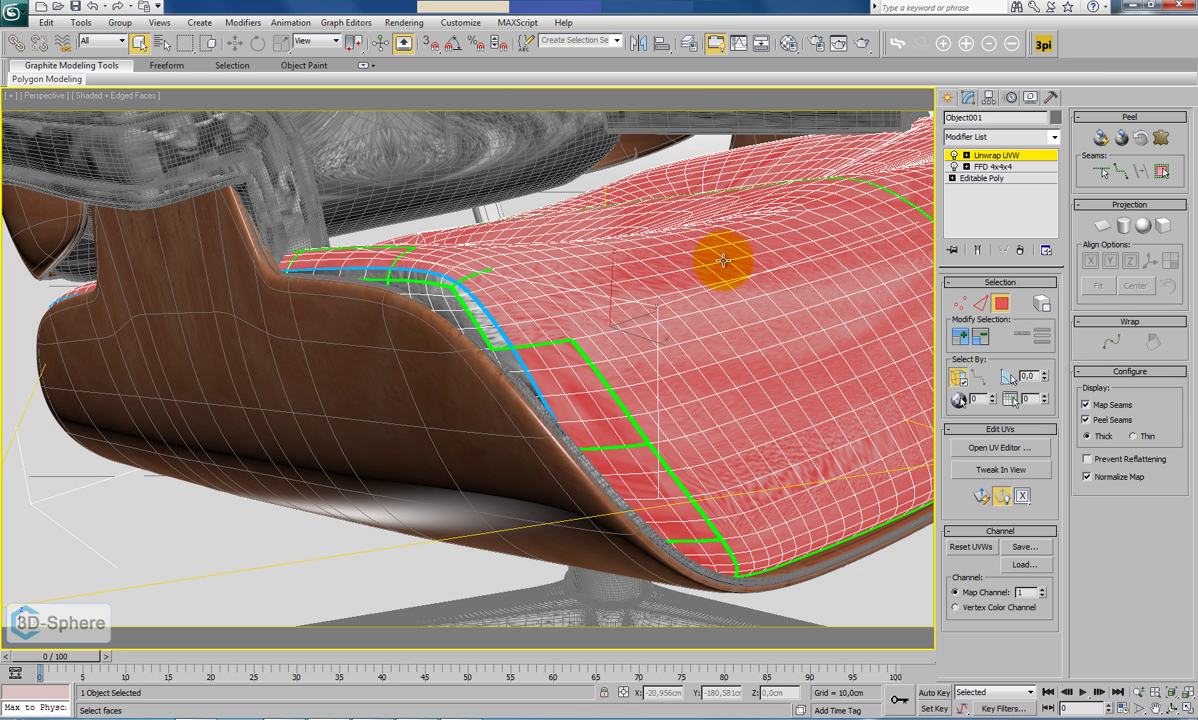
{"action": "right_click", "coordinate": [487, 281]}
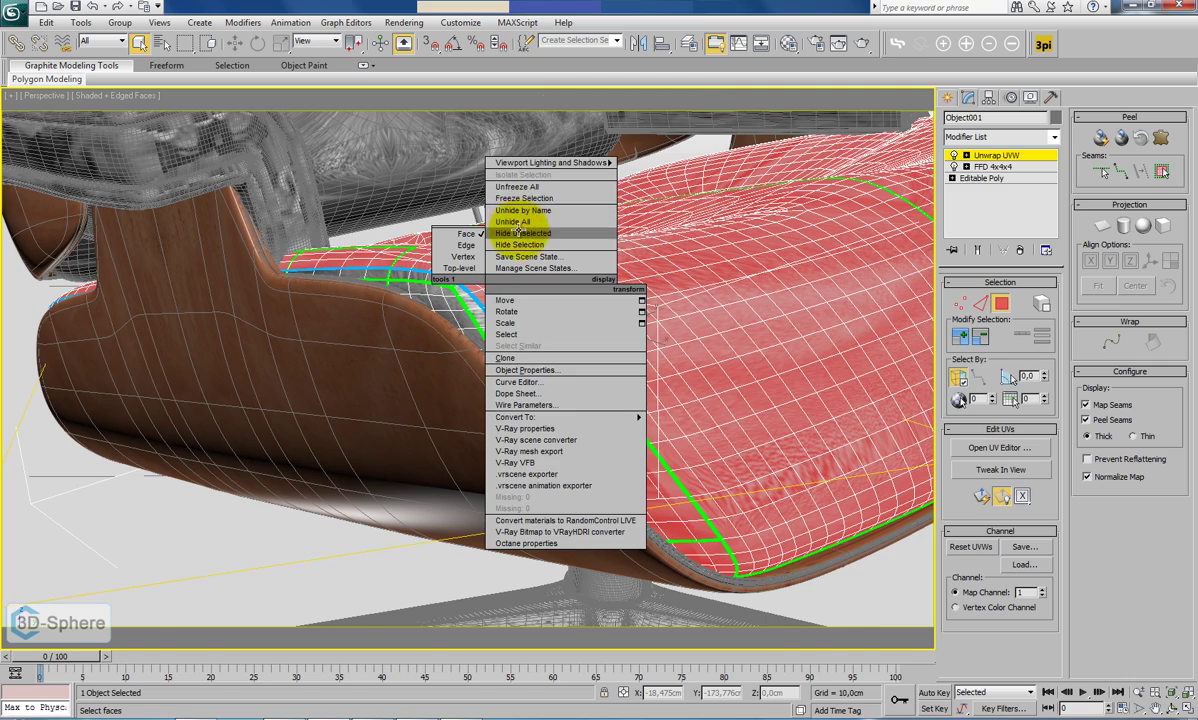
{"action": "left_click", "coordinate": [518, 232]}
Return to edge selection and reset the cushion's UVWs to discard the seam and unwrap changes.
{"action": "middle_click_drag", "start_coordinate": [516, 388], "coordinate": [617, 361], "text": "alt"}
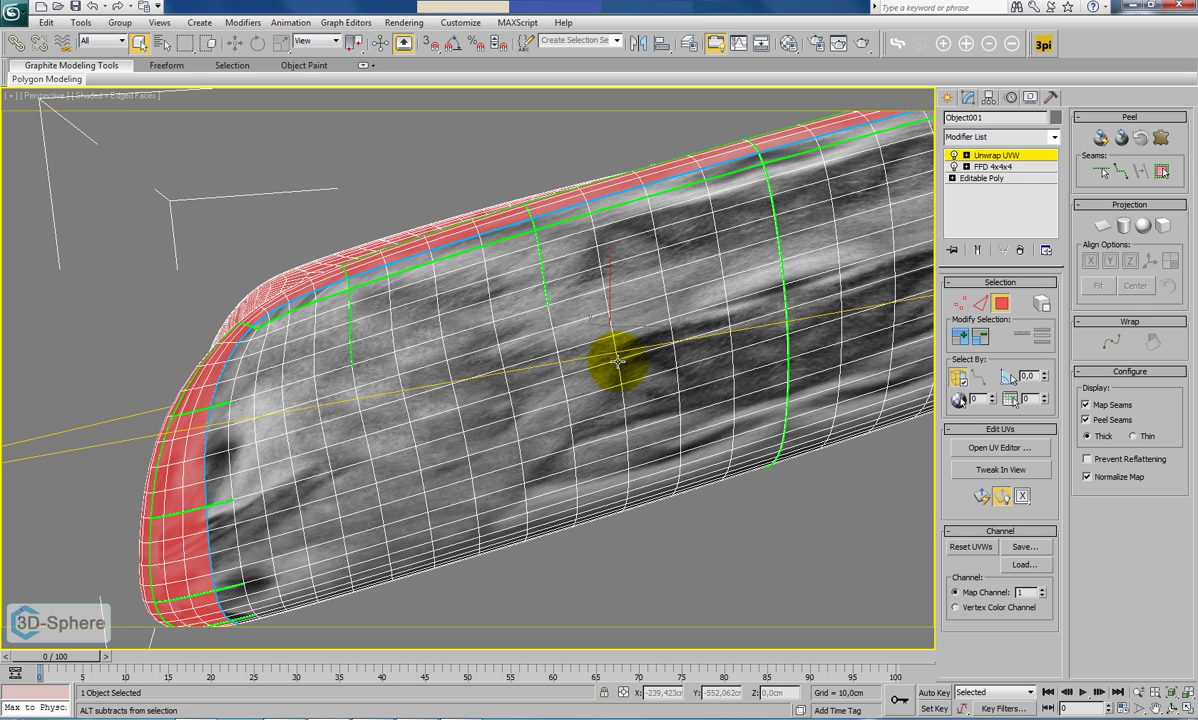
{"action": "left_click", "coordinate": [982, 310]}
{"action": "left_click", "coordinate": [972, 550]}
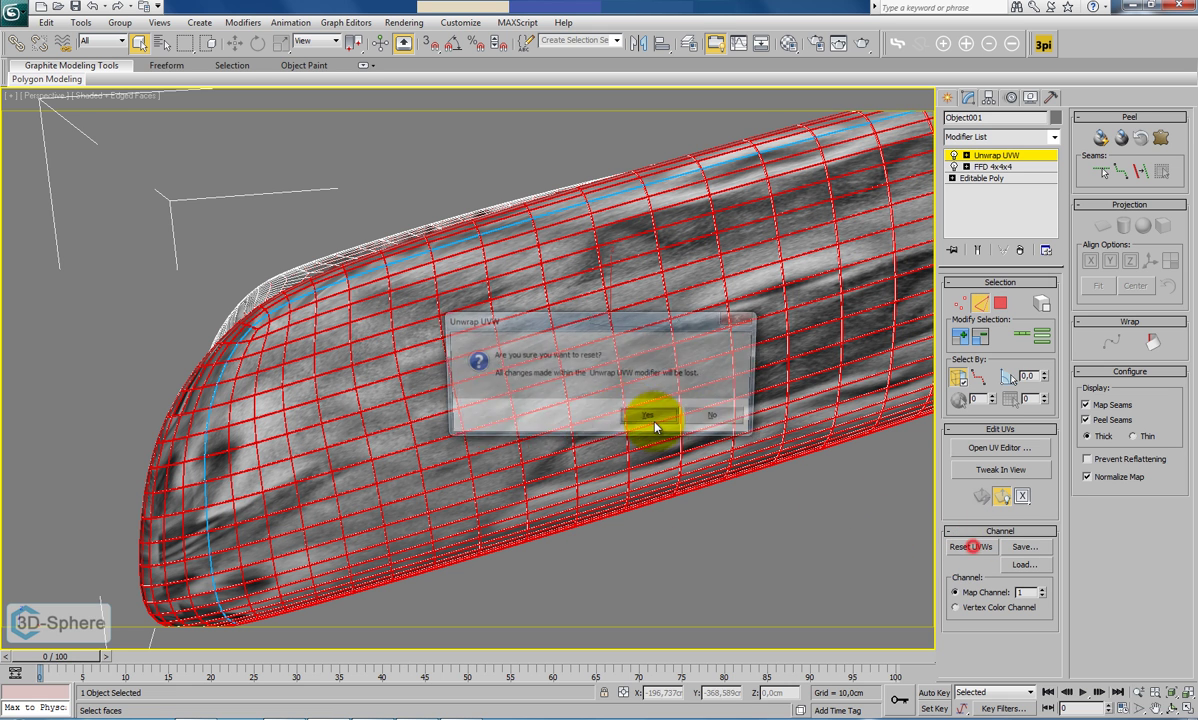
{"action": "left_click", "coordinate": [654, 412]}
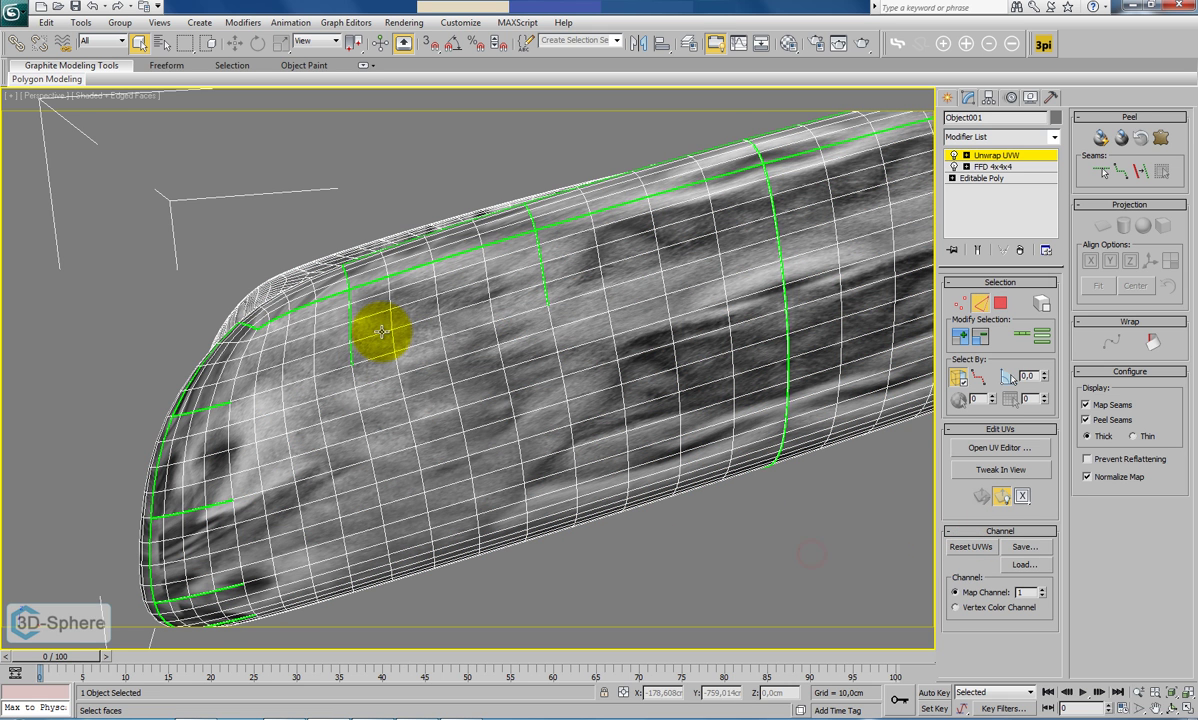
Show all objects to check which cushion edges lie hidden behind the wooden shell, and isolate the cushion again.
{"action": "right_click", "coordinate": [493, 345]}
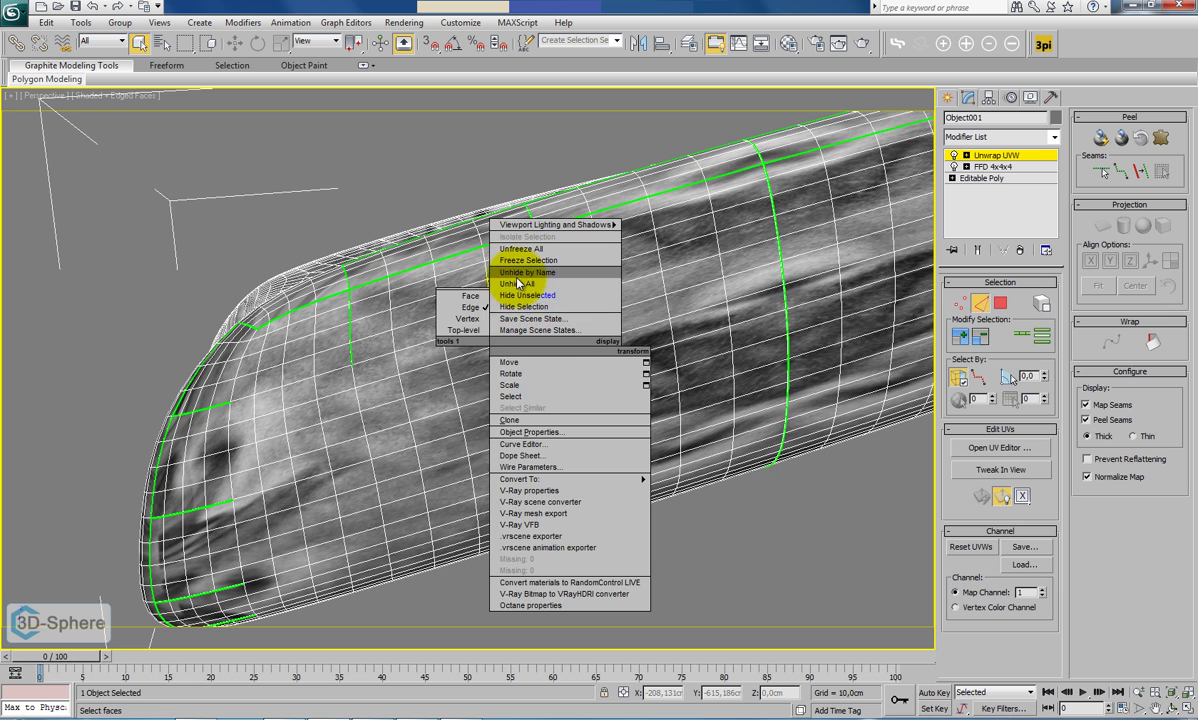
{"action": "left_click", "coordinate": [516, 282]}
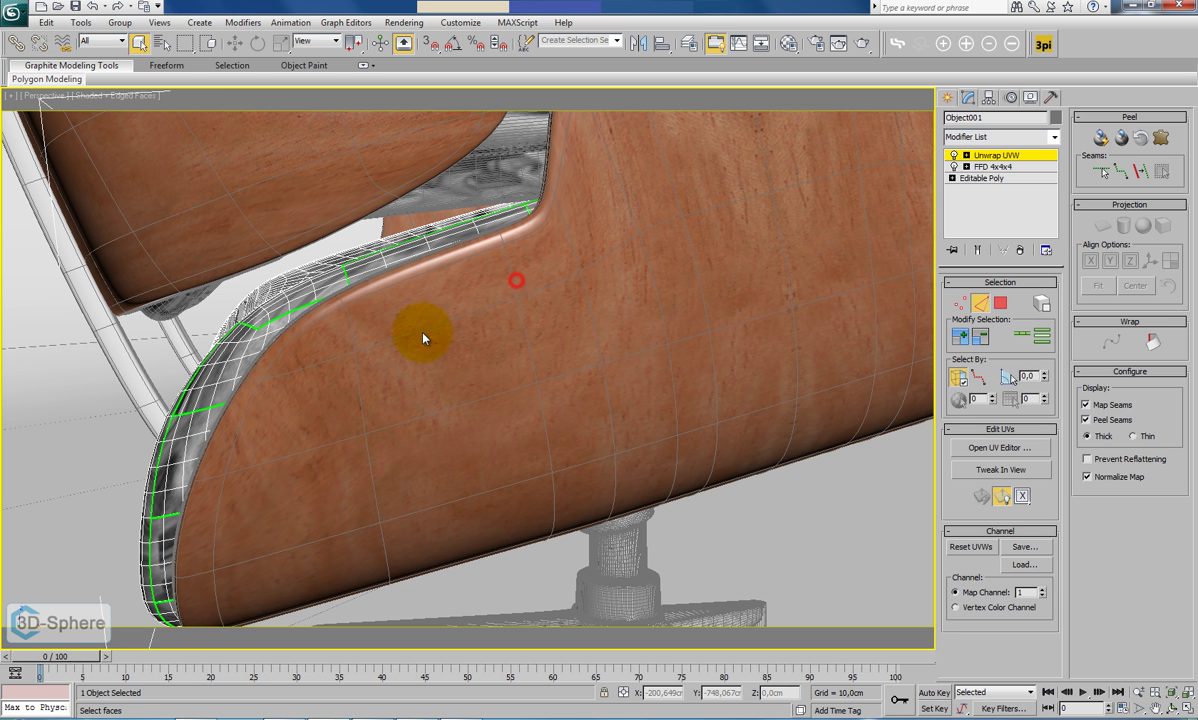
{"action": "right_click", "coordinate": [298, 322]}
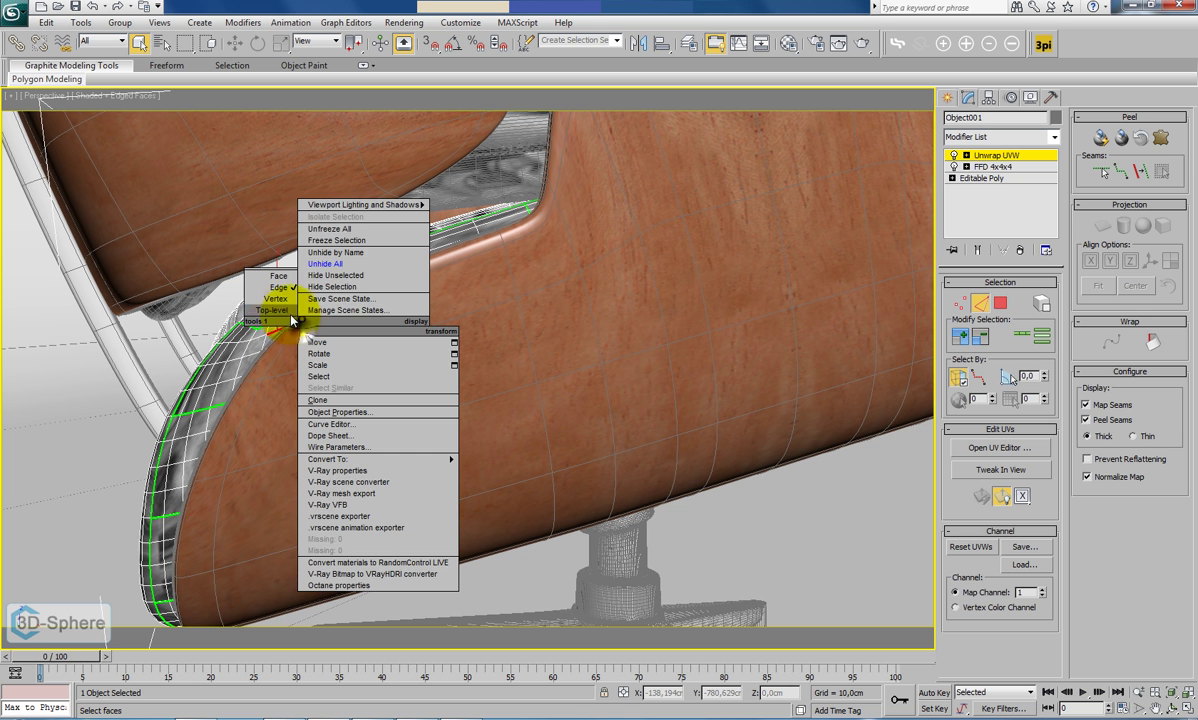
{"action": "left_click", "coordinate": [344, 276]}
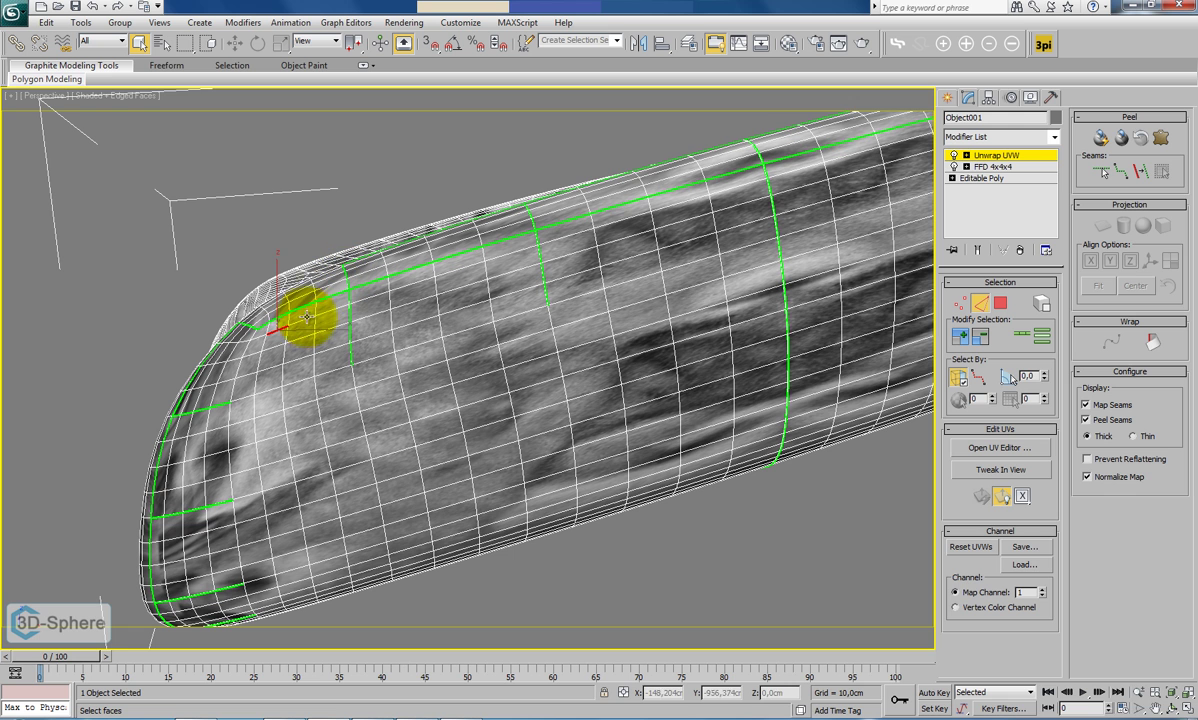
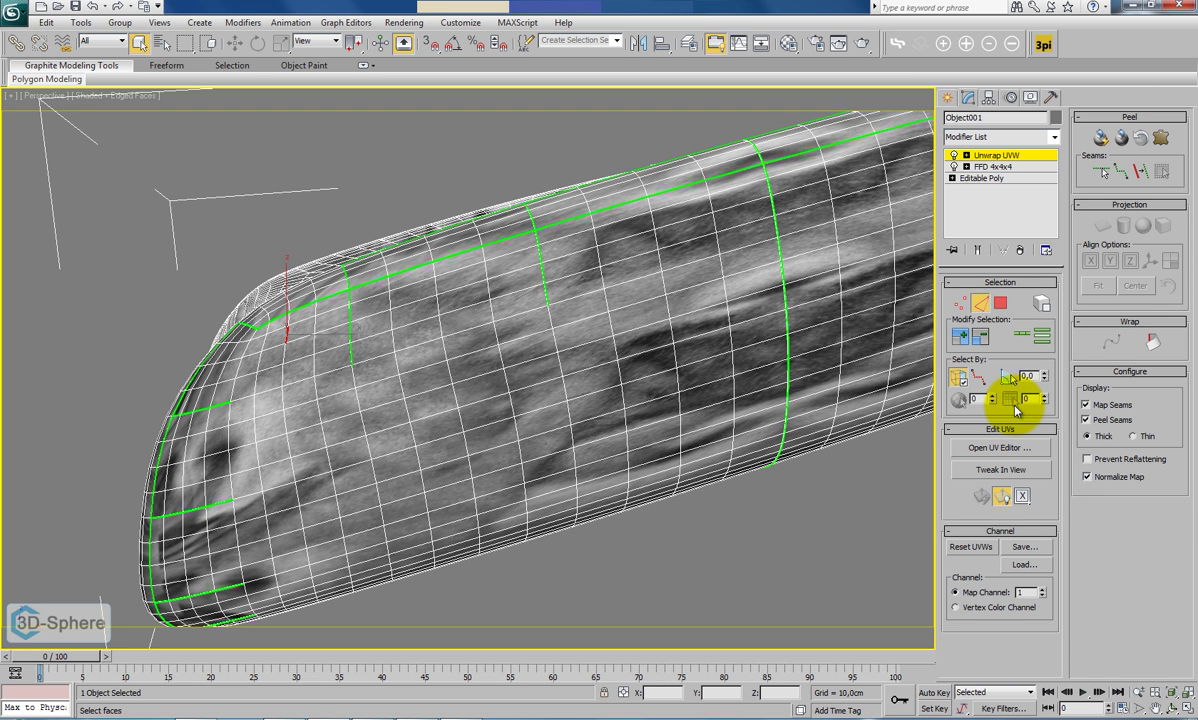
Switch to face selection, clear the selected faces and region-select the cushion's upper faces from a top-down view.
{"action": "left_click", "coordinate": [1001, 303]}
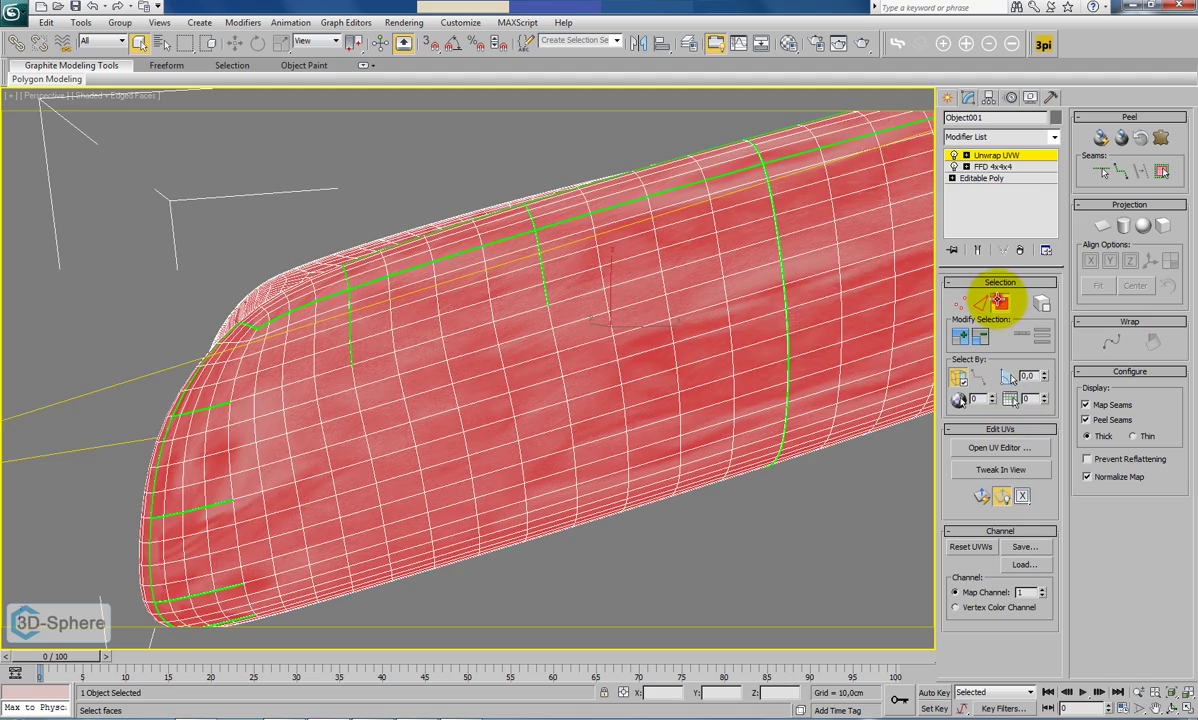
{"action": "middle_click_drag", "start_coordinate": [603, 345], "coordinate": [622, 420], "text": "alt"}
{"action": "scroll", "coordinate": [693, 402], "scroll_direction": "down", "scroll_amount": 8}
{"action": "left_click_drag", "start_coordinate": [305, 218], "coordinate": [307, 219]}
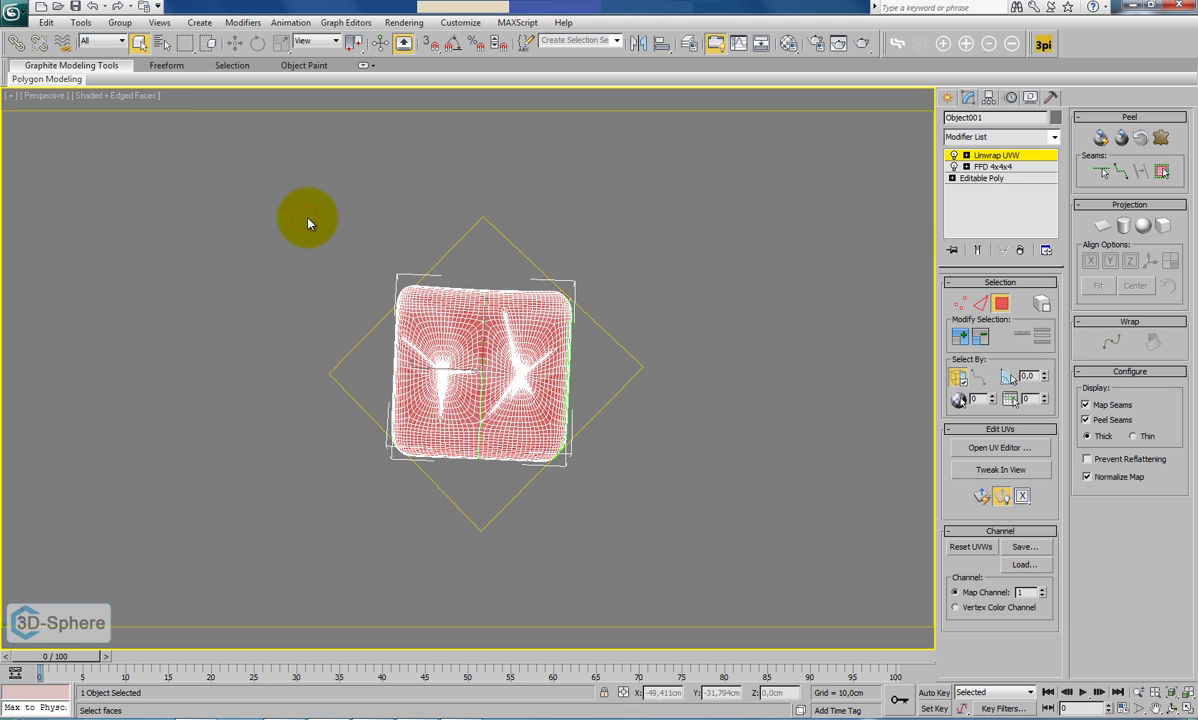
{"action": "left_click", "coordinate": [308, 223]}
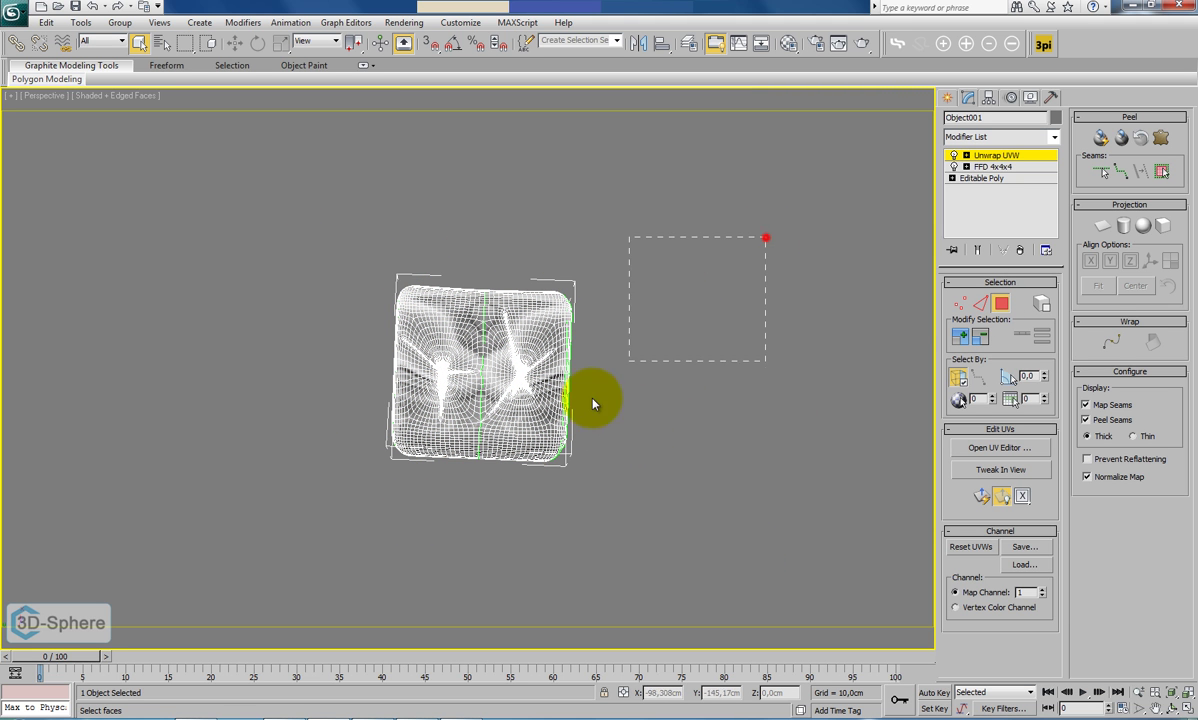
{"action": "left_click_drag", "start_coordinate": [295, 570], "coordinate": [300, 566]}
{"action": "middle_click_drag", "start_coordinate": [513, 476], "coordinate": [583, 489], "text": "alt"}
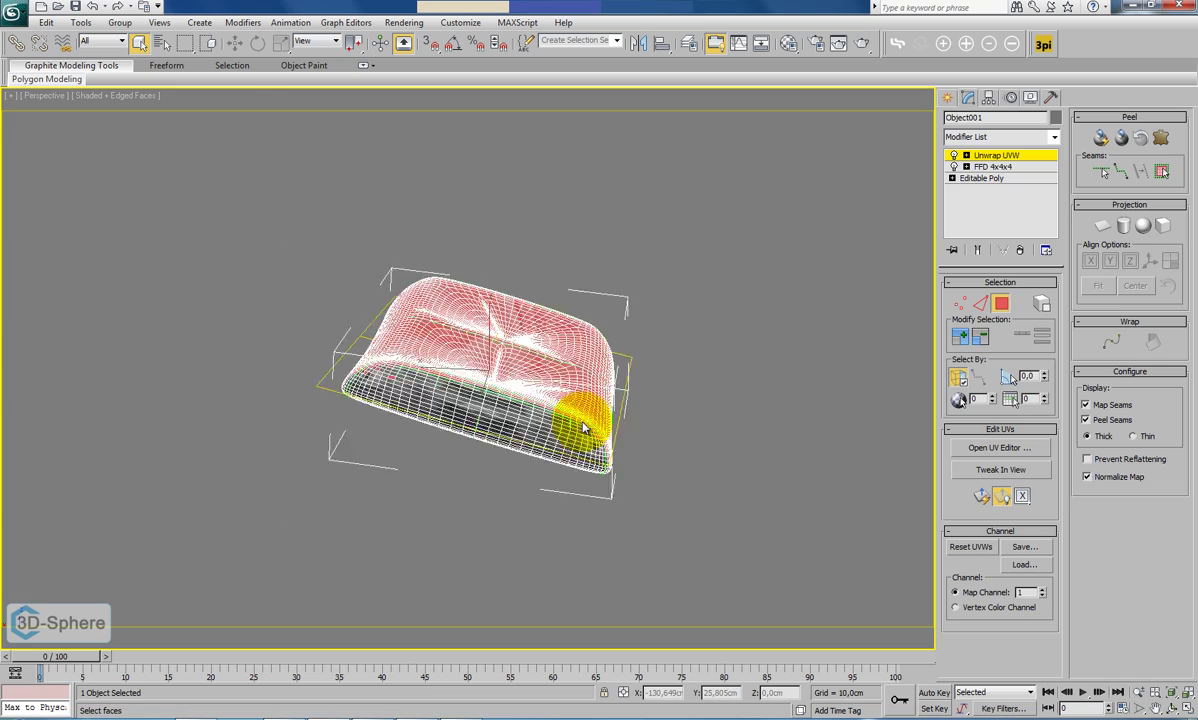
Unhide all objects and grow the face selection three times to cover the cushion surface up to the wooden shell.
{"action": "scroll", "coordinate": [598, 432], "scroll_direction": "up", "scroll_amount": 6}
{"action": "middle_click_drag", "start_coordinate": [598, 432], "coordinate": [570, 404], "text": "alt"}
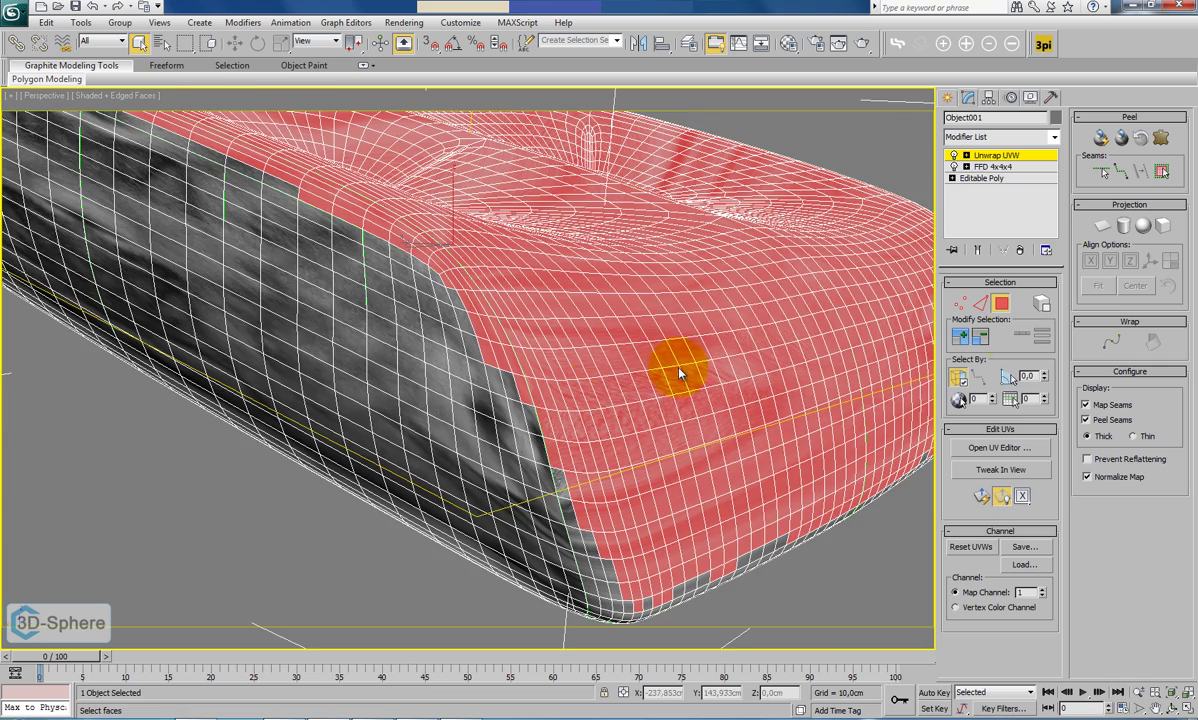
{"action": "right_click", "coordinate": [700, 306]}
{"action": "left_click", "coordinate": [738, 246]}
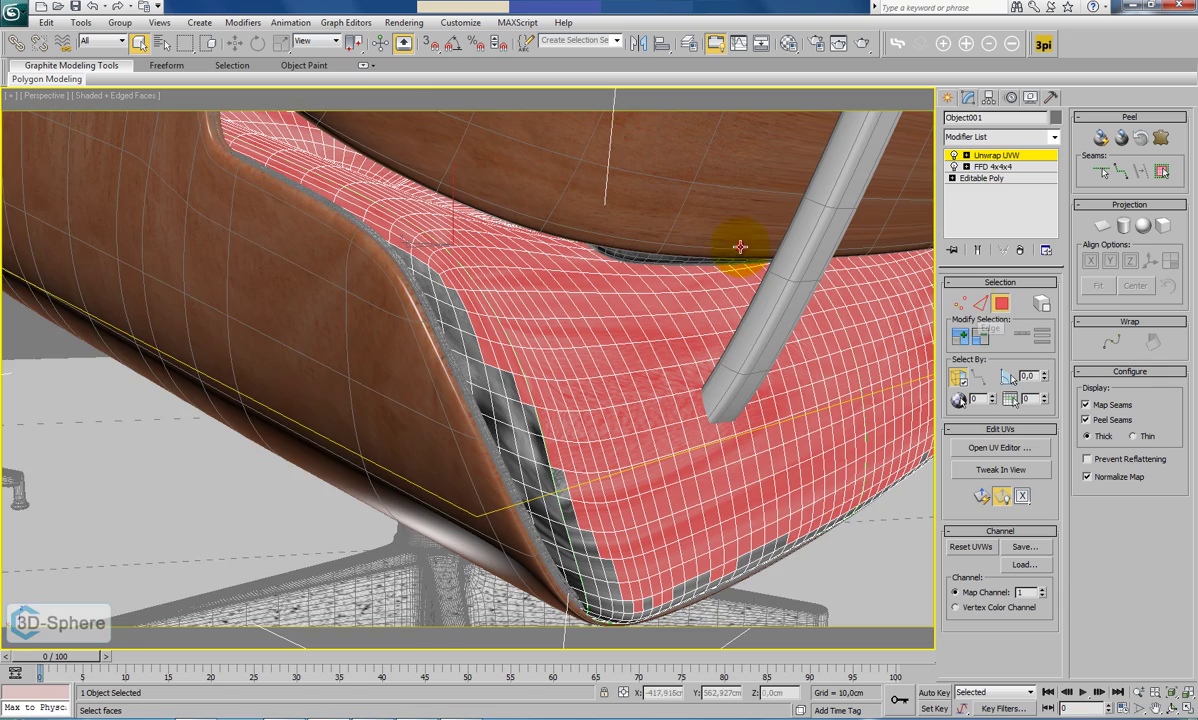
{"action": "left_click", "coordinate": [960, 338]}
{"action": "left_click", "coordinate": [960, 338]}
{"action": "left_click", "coordinate": [960, 338]}
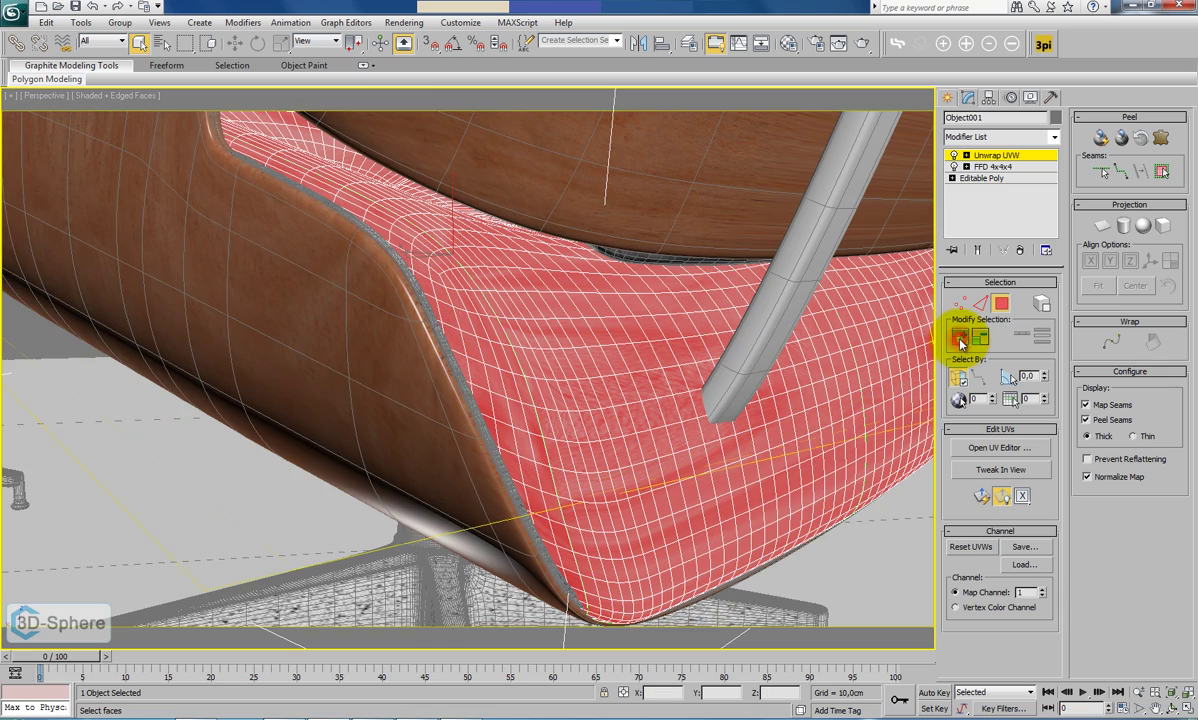
Check the face selection's border along the shell and hide everything except the seat cushion.
{"action": "middle_click_drag", "start_coordinate": [410, 398], "coordinate": [356, 415], "text": "alt"}
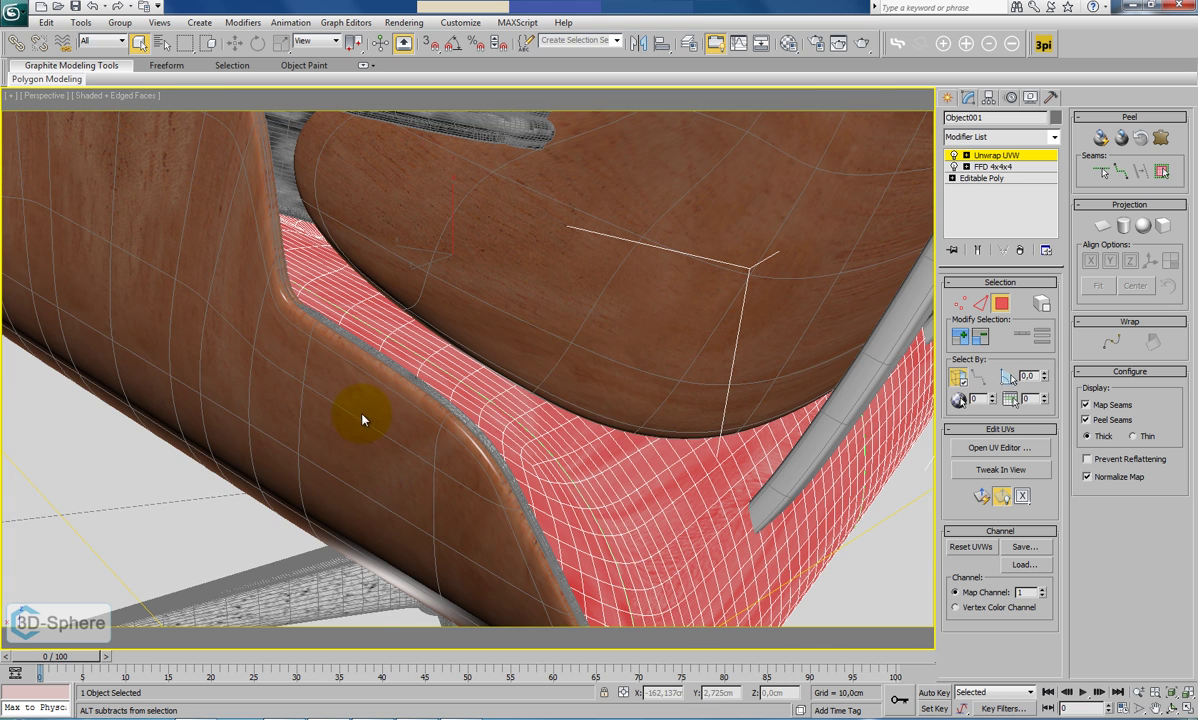
{"action": "right_click", "coordinate": [547, 430]}
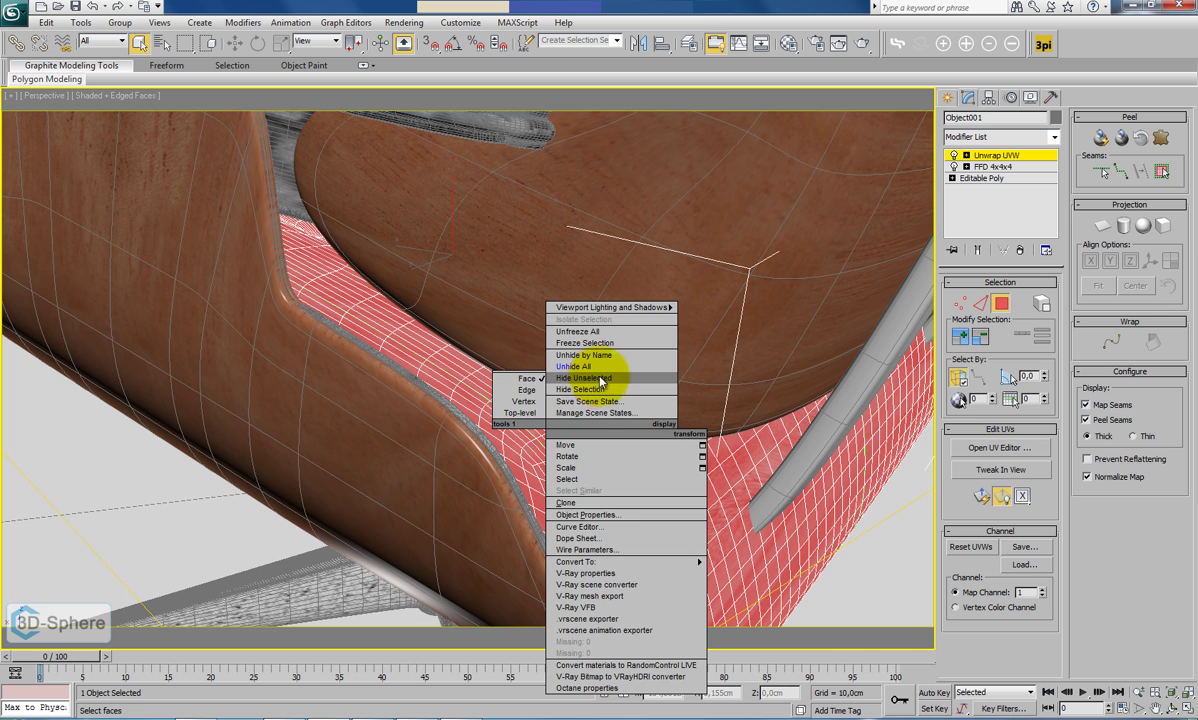
{"action": "left_click", "coordinate": [595, 379]}
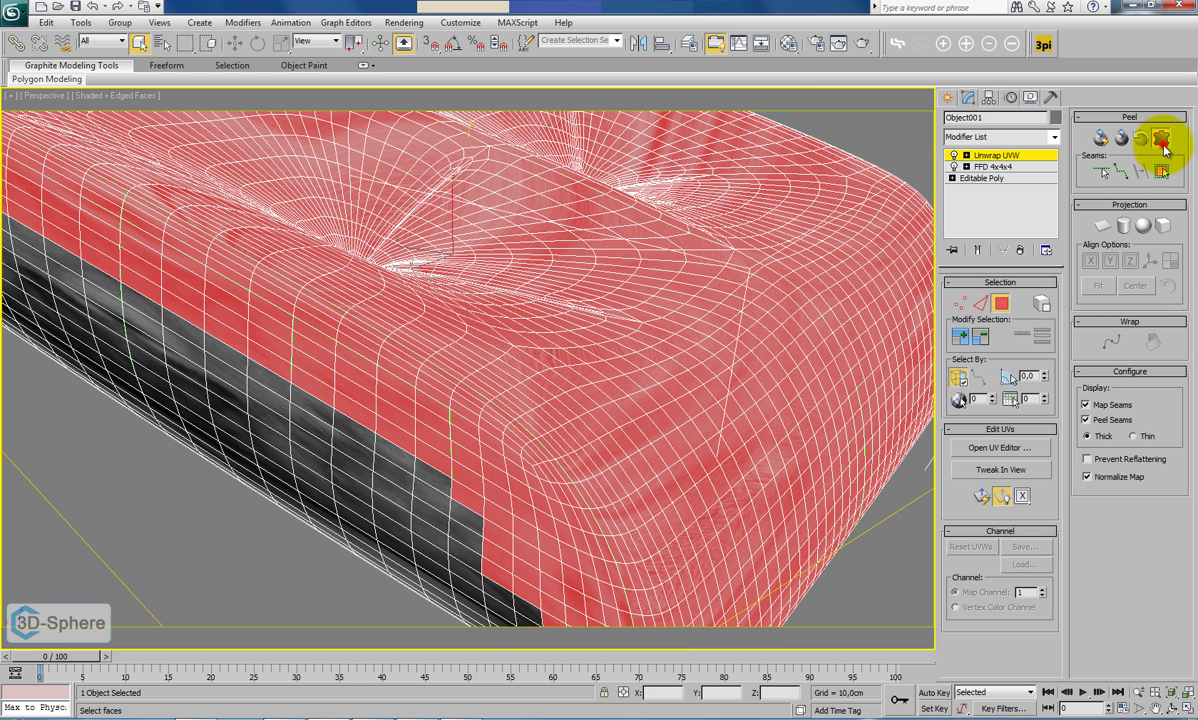
Pelt-map the selected seat cushion faces by running the pelt simulation and committing it.
{"action": "left_click", "coordinate": [1161, 137]}
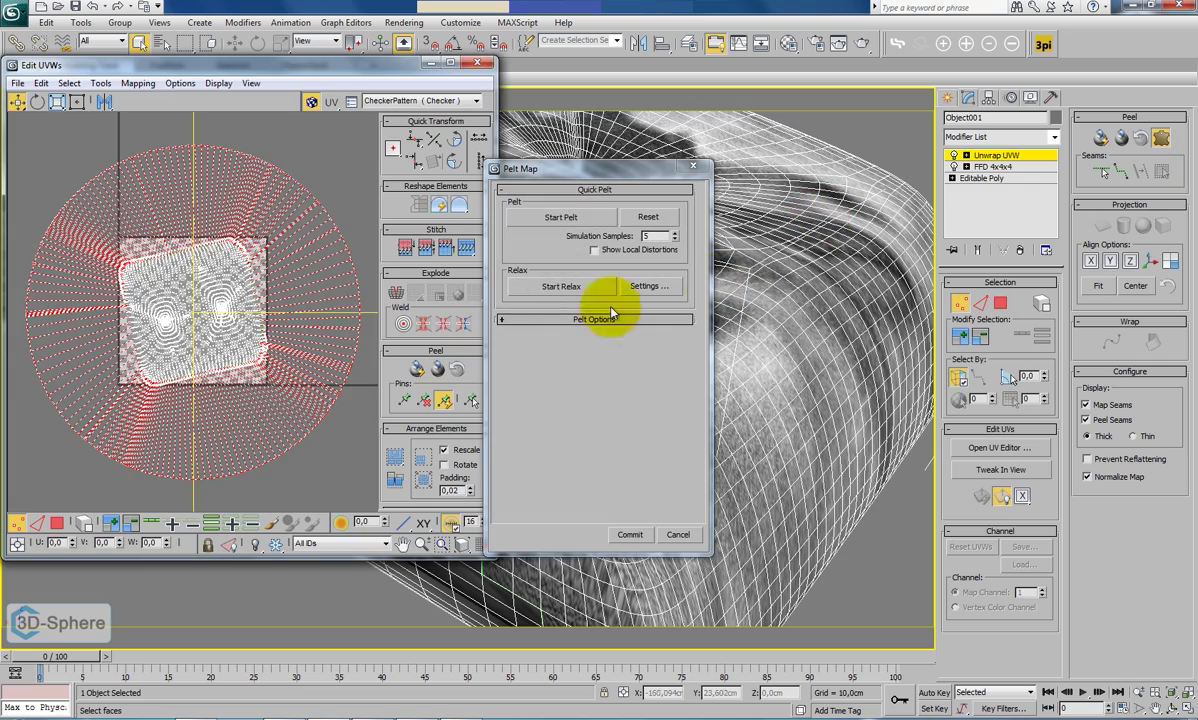
{"action": "left_click", "coordinate": [561, 217]}
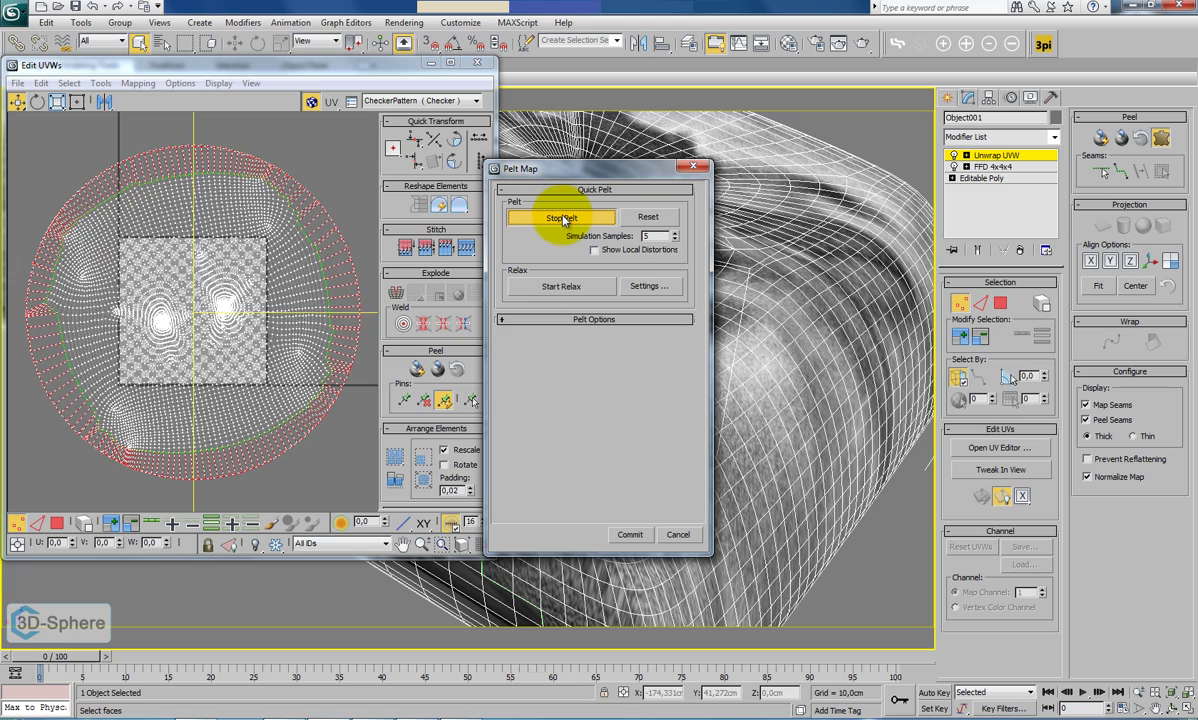
{"action": "left_click", "coordinate": [563, 218]}
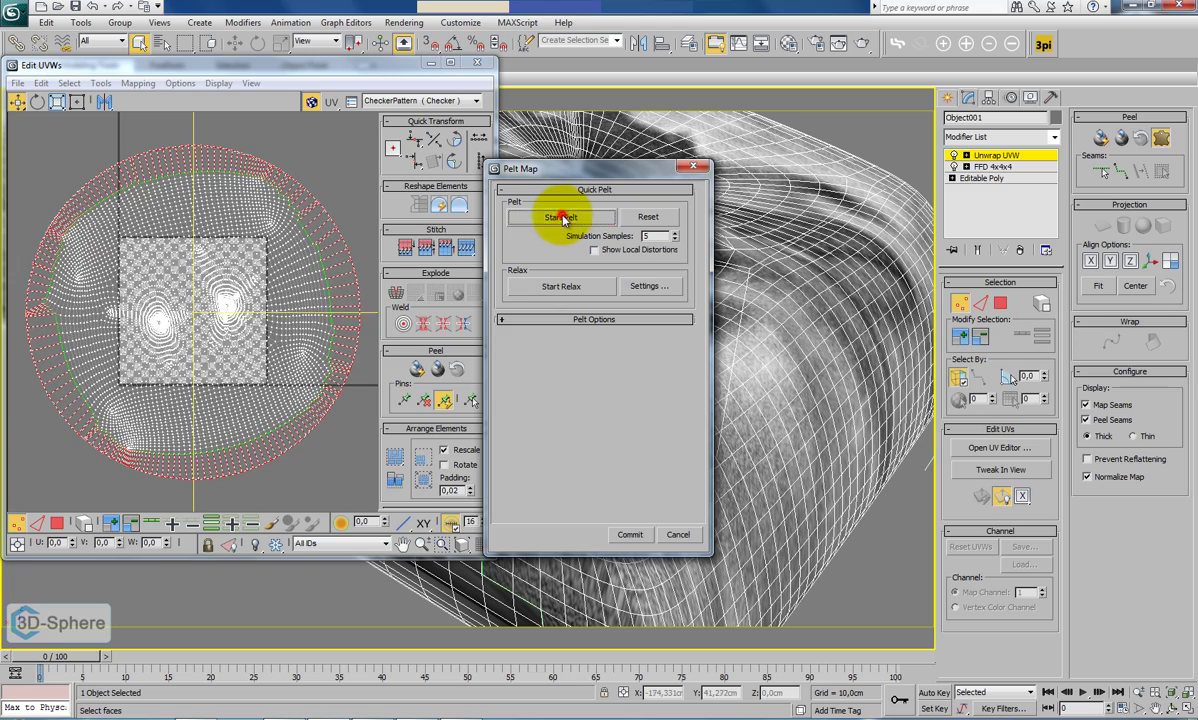
{"action": "left_click", "coordinate": [628, 536]}
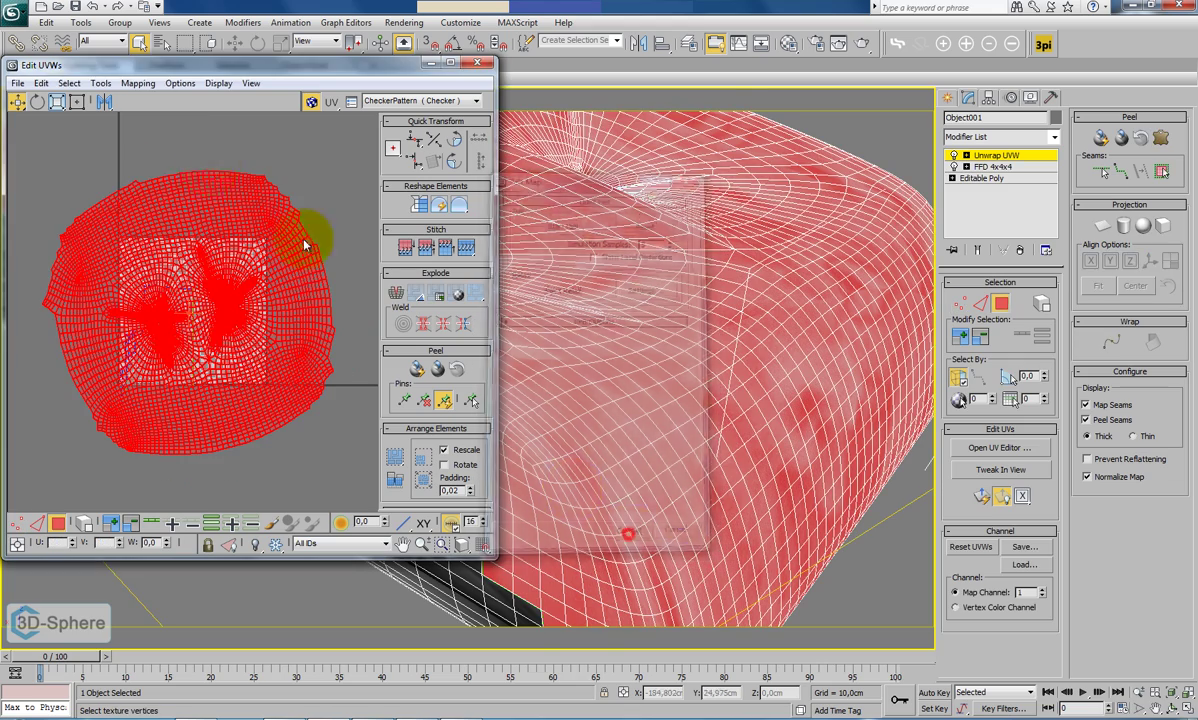
Relax the pelted cushion UVs by edge angles with 15 iterations and an amount of 0,5.
{"action": "left_click", "coordinate": [101, 84]}
{"action": "left_click", "coordinate": [130, 331]}
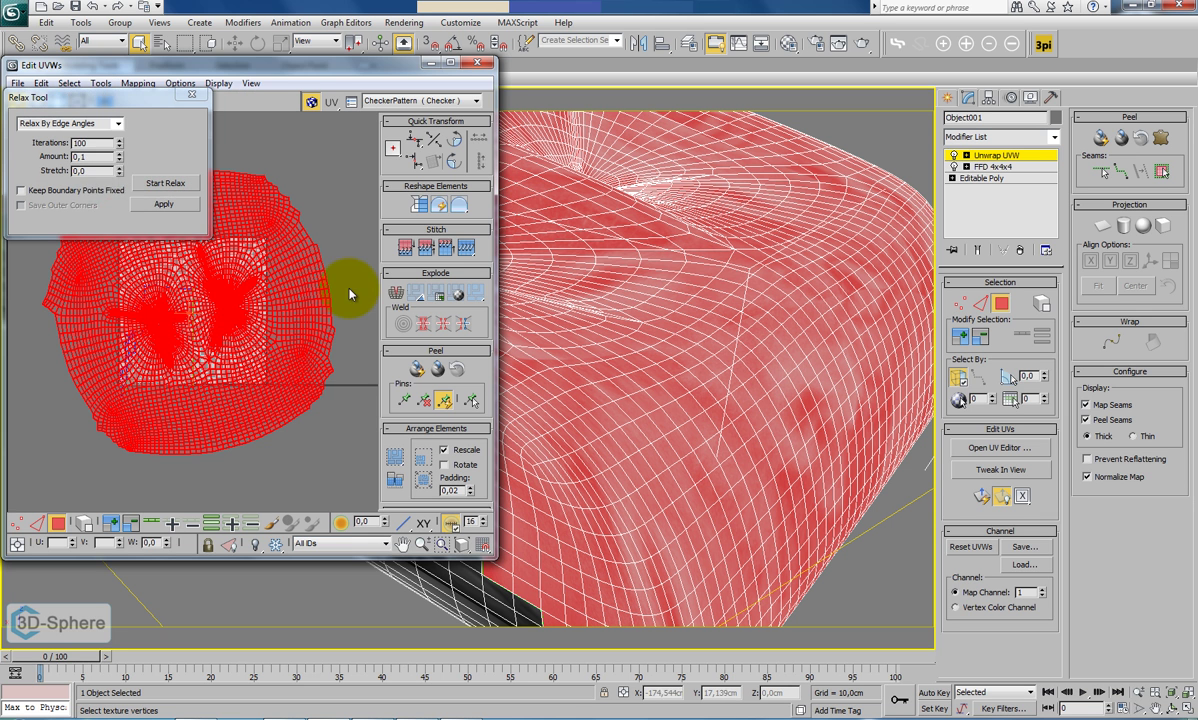
{"action": "left_click", "coordinate": [97, 145]}
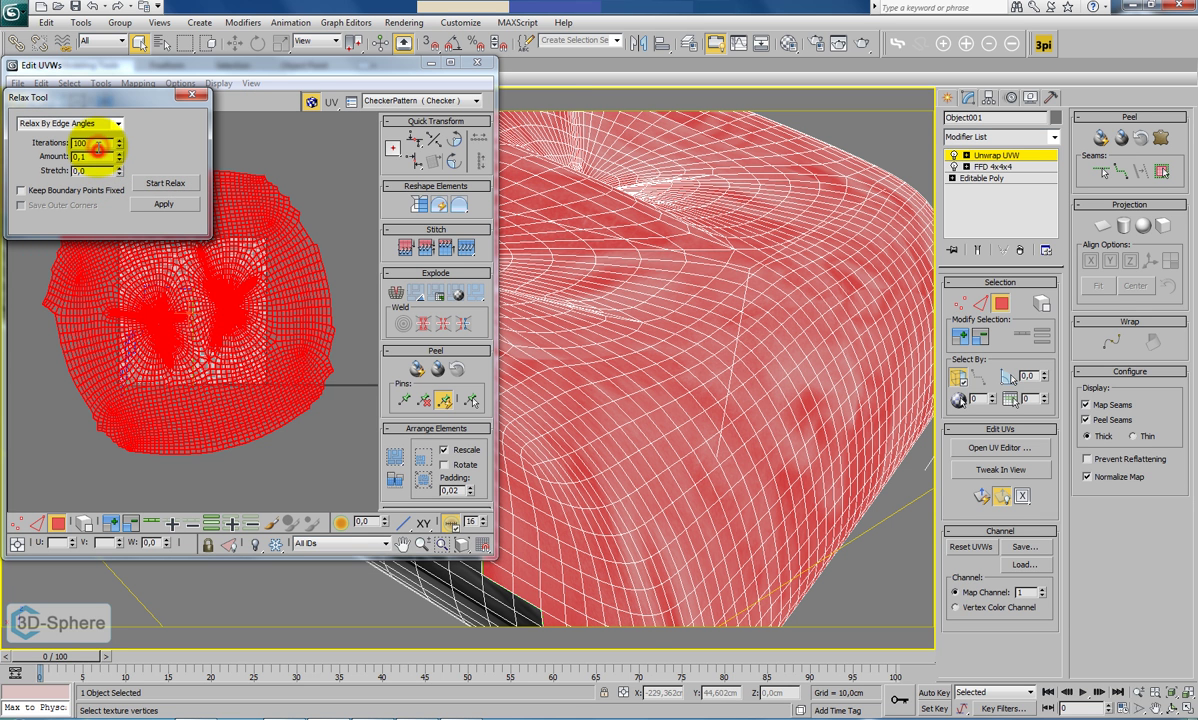
{"action": "type", "text": "158"}
{"action": "key", "text": "Tab"}
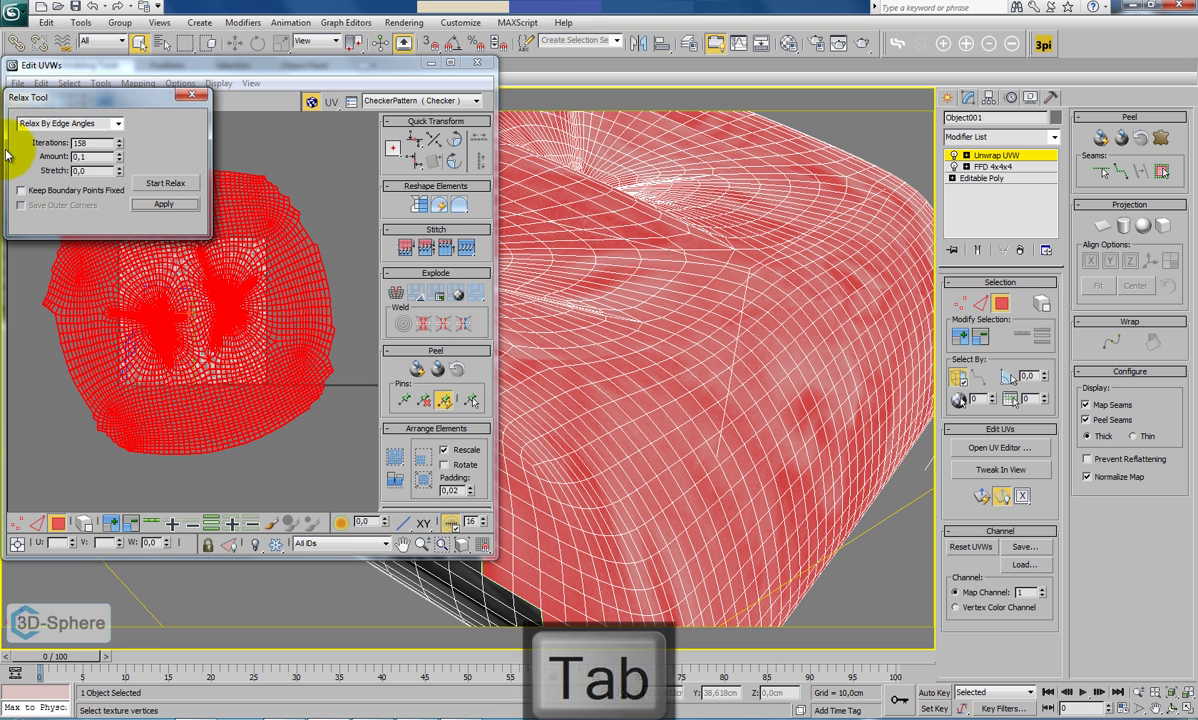
{"action": "left_click", "coordinate": [98, 142]}
{"action": "key", "text": "BackSpace"}
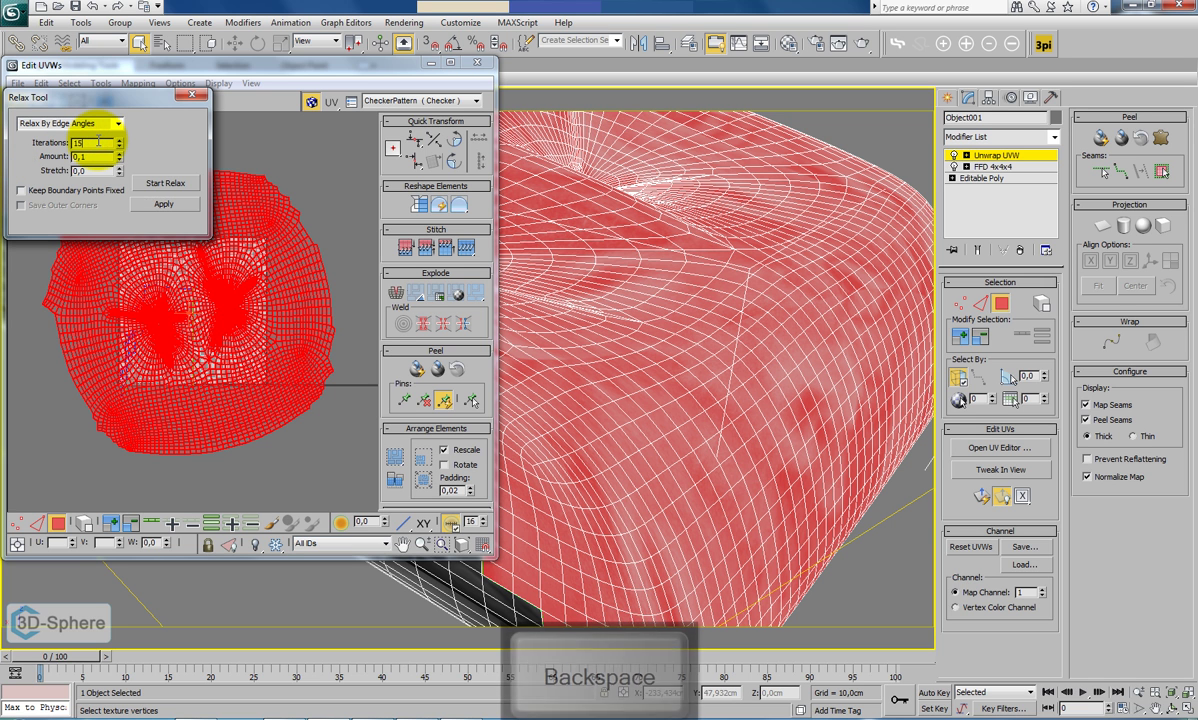
{"action": "key", "text": "Tab"}
{"action": "type", "text": "0,5"}
{"action": "key", "text": "Tab"}
{"action": "left_click", "coordinate": [168, 183]}
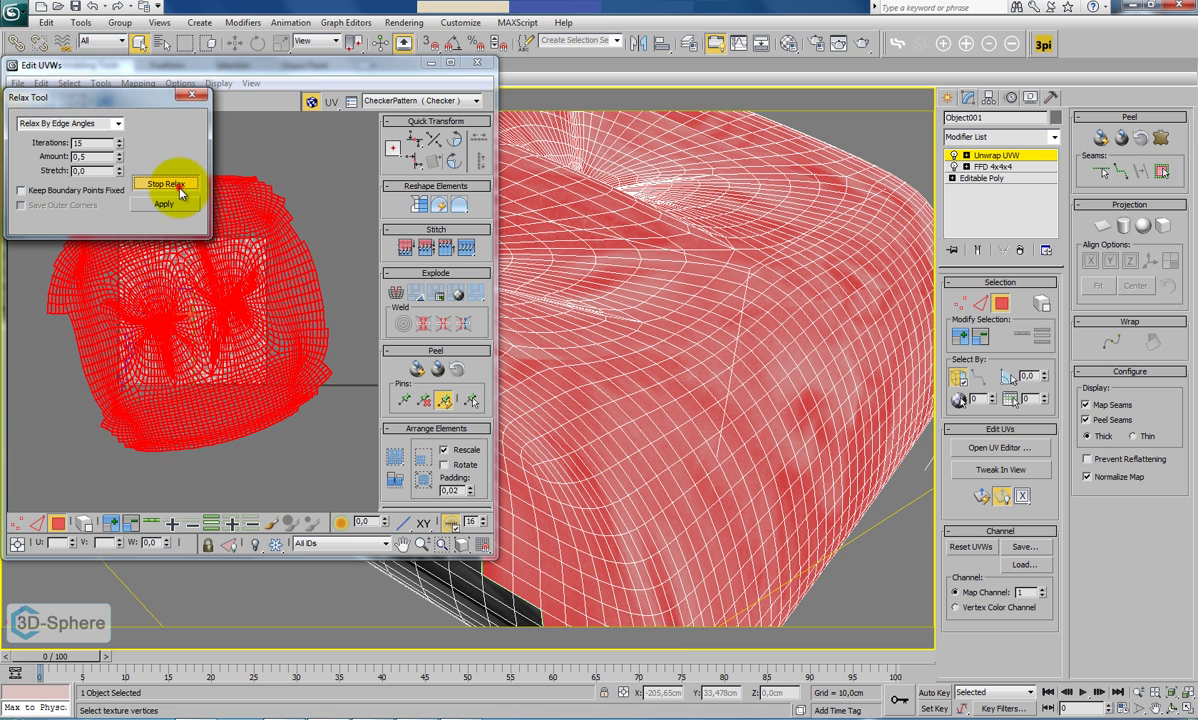
{"action": "left_click", "coordinate": [177, 185]}
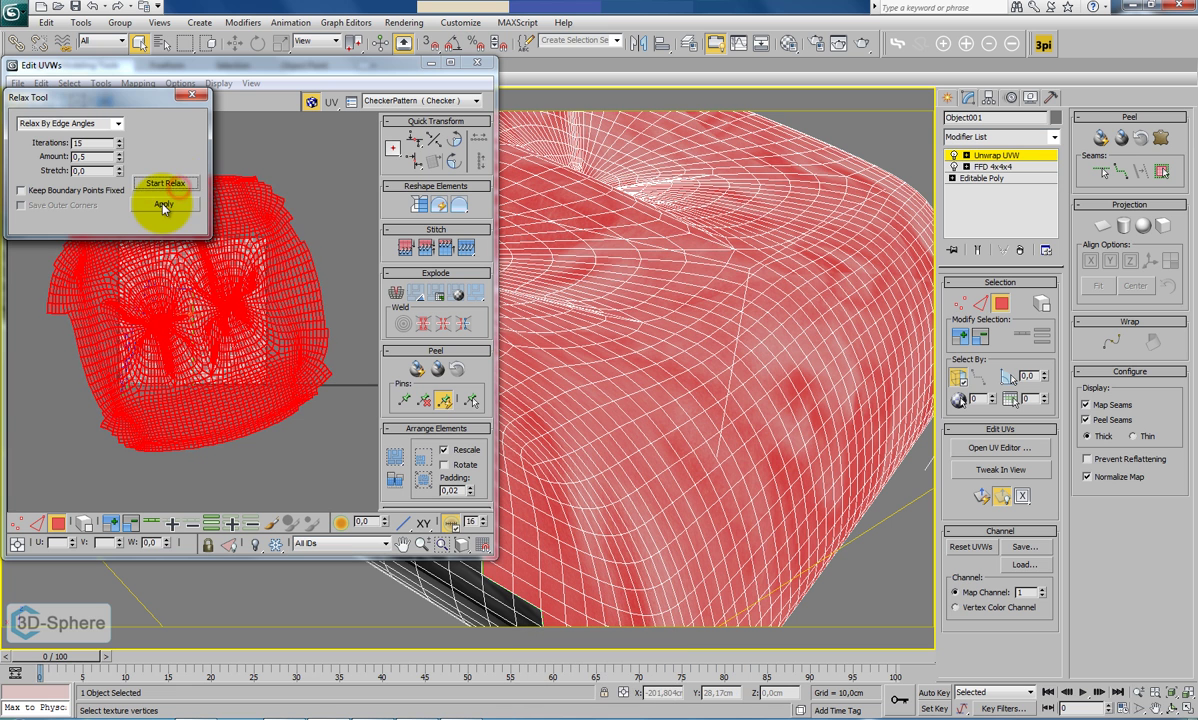
{"action": "left_click", "coordinate": [192, 97]}
Scale the cushion's UV shell with the Freeform tool to fit inside the checker square and close the UV editor.
{"action": "left_click", "coordinate": [79, 103]}
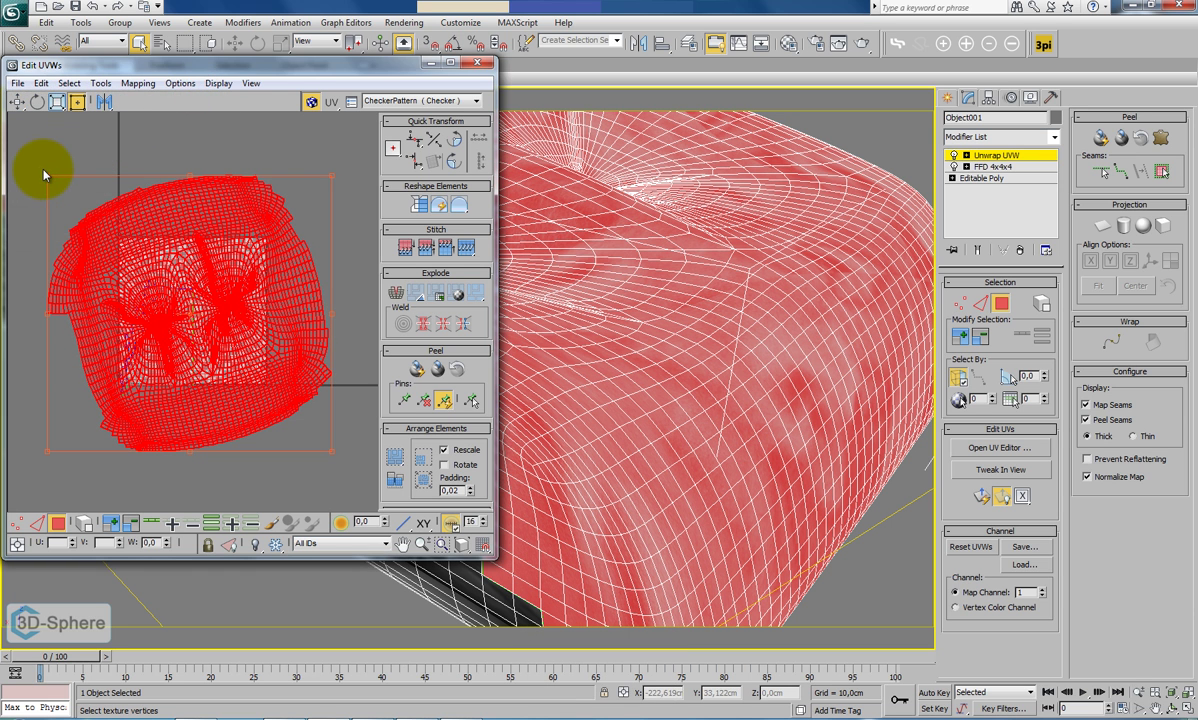
{"action": "left_click_drag", "start_coordinate": [43, 173], "coordinate": [120, 211]}
{"action": "left_click_drag", "start_coordinate": [303, 424], "coordinate": [259, 382]}
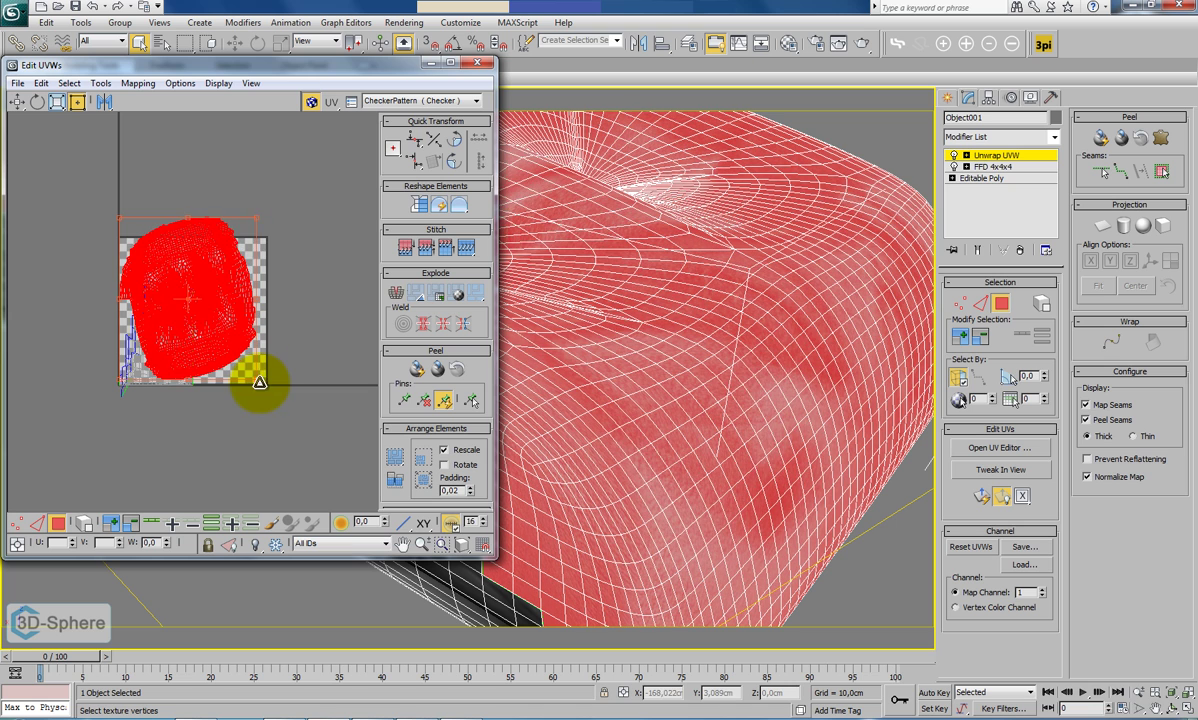
{"action": "left_click_drag", "start_coordinate": [254, 214], "coordinate": [257, 244]}
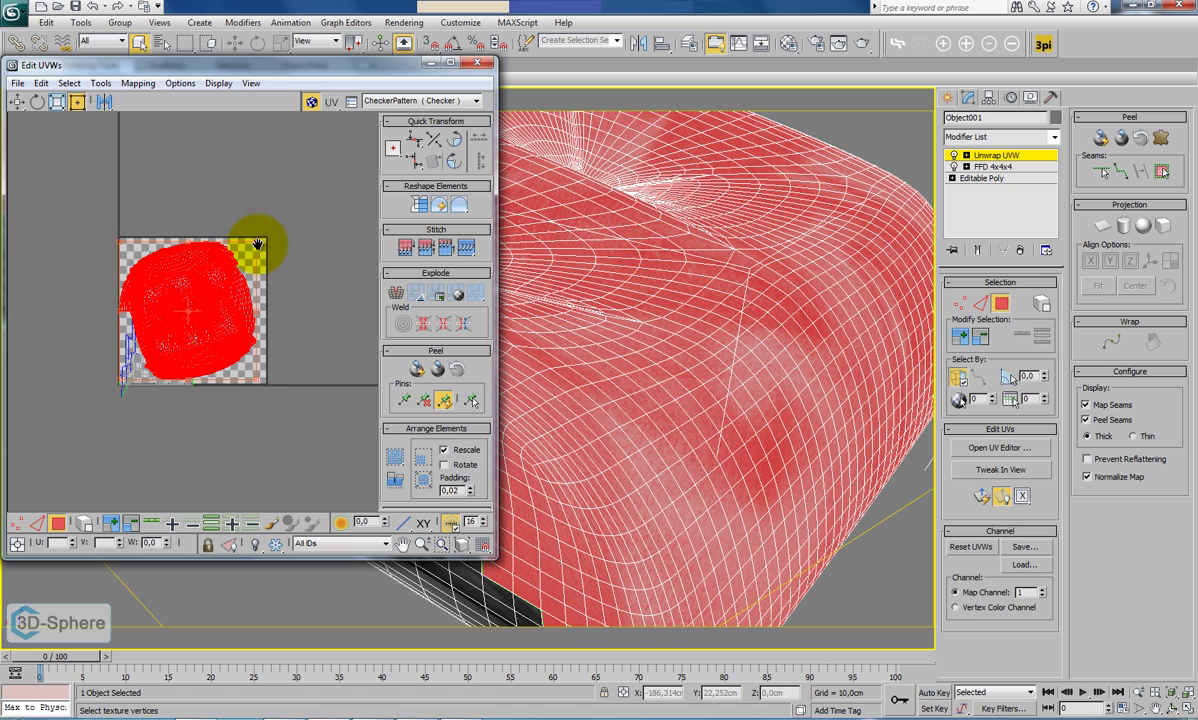
{"action": "scroll", "coordinate": [602, 319], "scroll_direction": "down", "scroll_amount": 6}
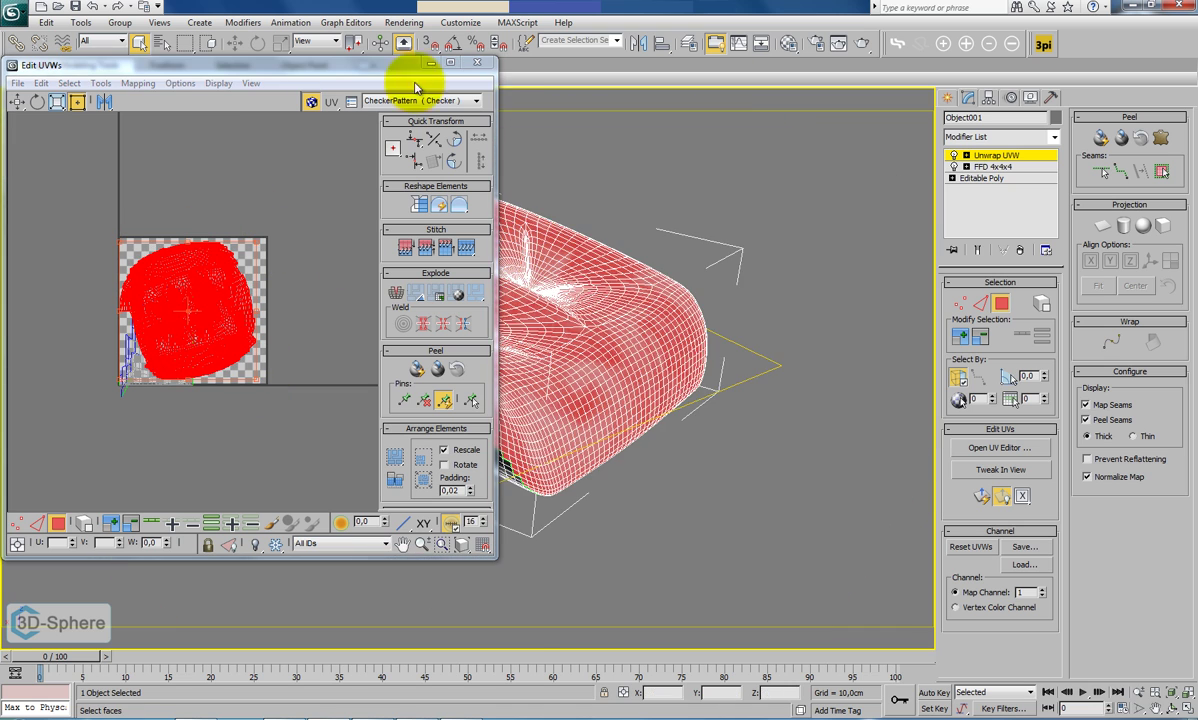
{"action": "left_click", "coordinate": [478, 63]}
Leave the cushion's unwrap editing, turn off edged faces and unhide all objects to check the leather on the seat.
{"action": "left_click", "coordinate": [985, 156]}
{"action": "left_click", "coordinate": [793, 266]}
{"action": "key", "text": "F4"}
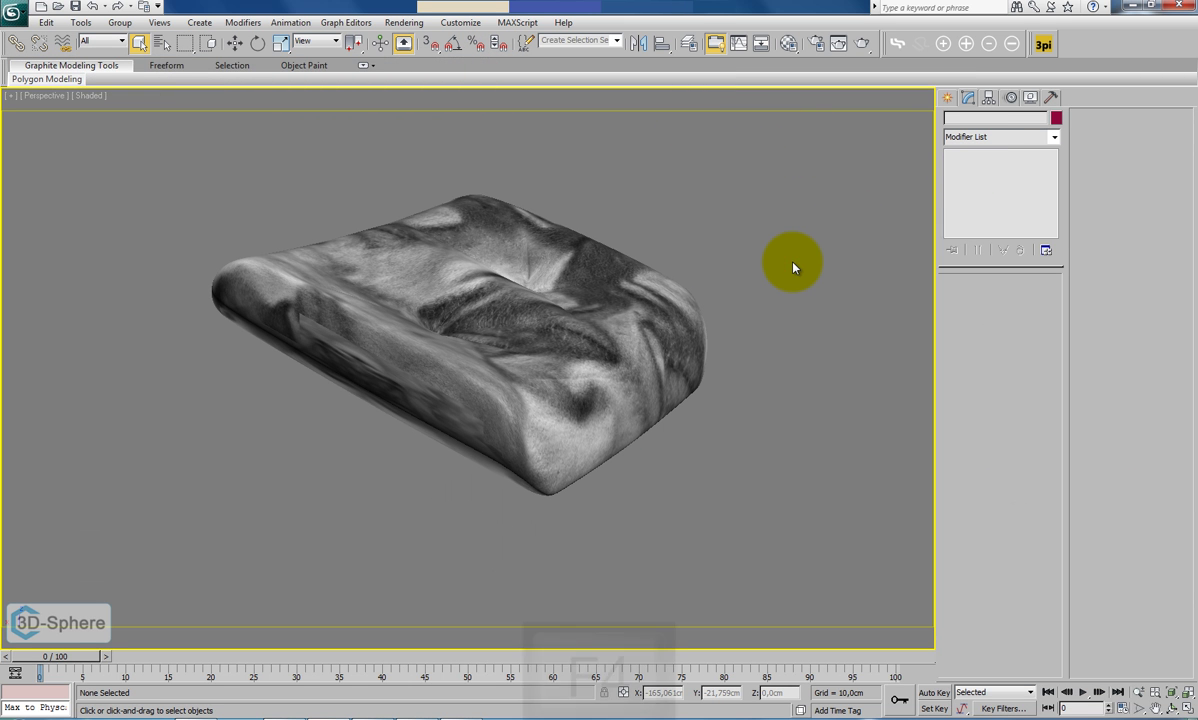
{"action": "right_click", "coordinate": [793, 266]}
{"action": "left_click", "coordinate": [781, 210]}
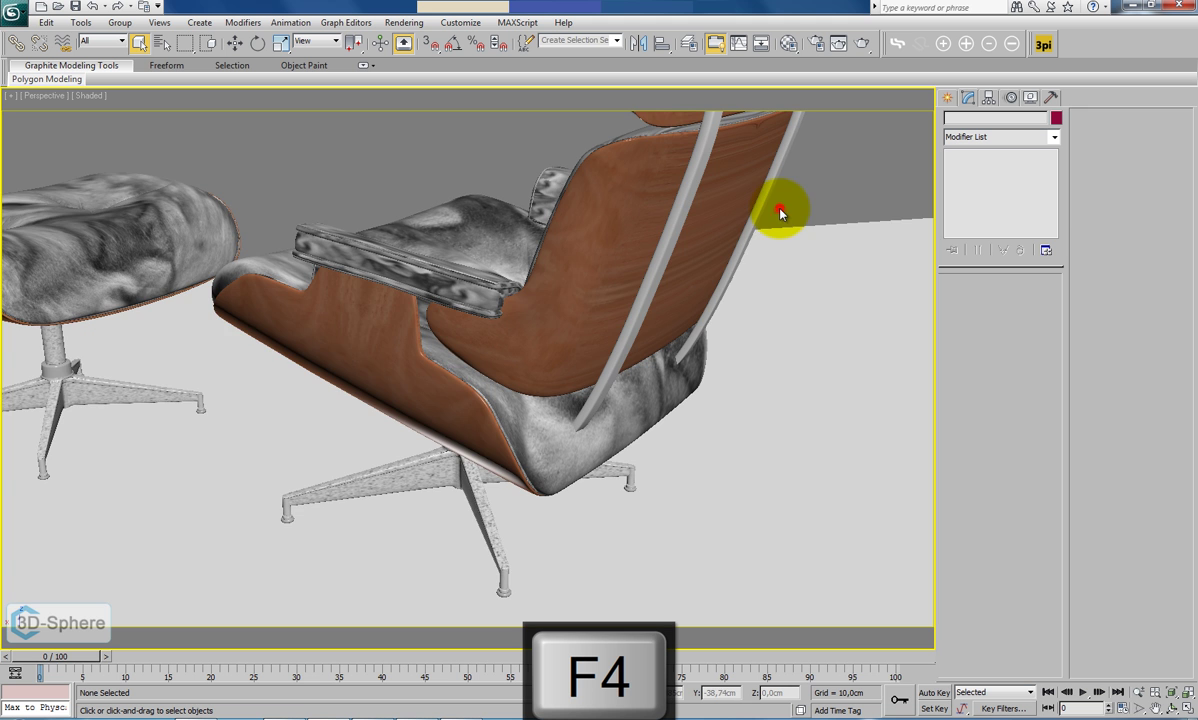
{"action": "middle_click_drag", "start_coordinate": [324, 316], "coordinate": [597, 247], "text": "alt"}
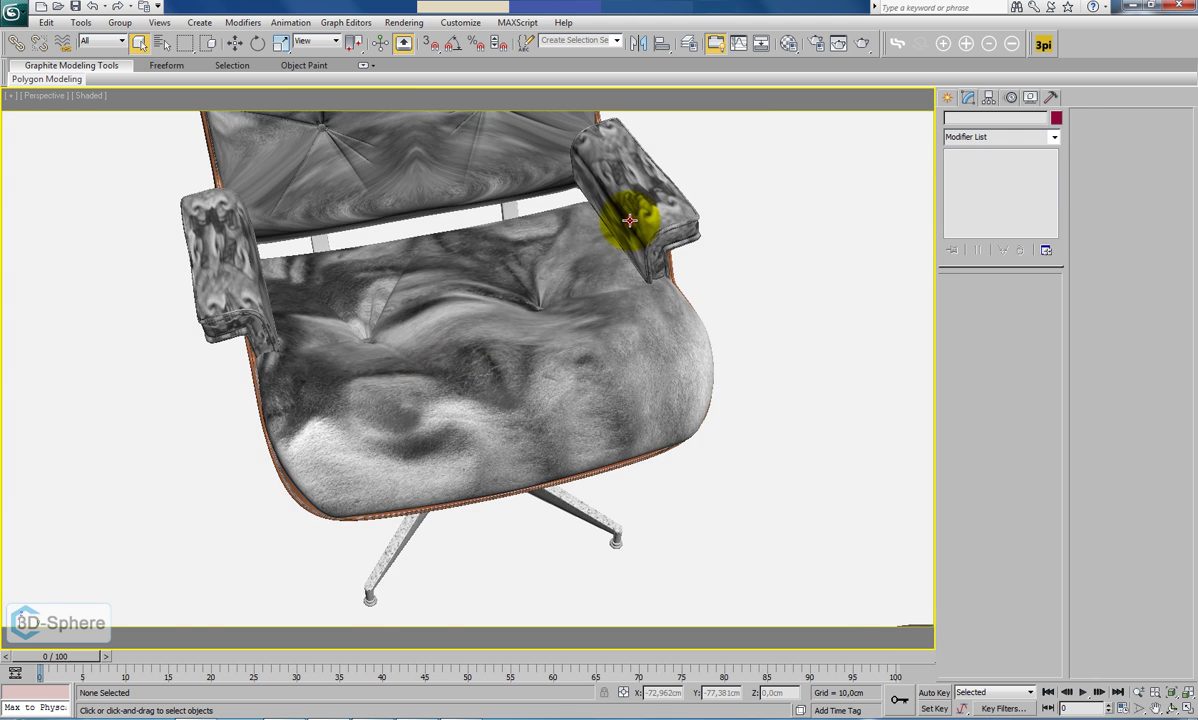
Replace the UVW Map modifier on the unedited armrest beside the seat with an Unwrap UVW modifier.
{"action": "left_click", "coordinate": [630, 220]}
{"action": "key", "text": "z"}
{"action": "left_click", "coordinate": [1024, 250]}
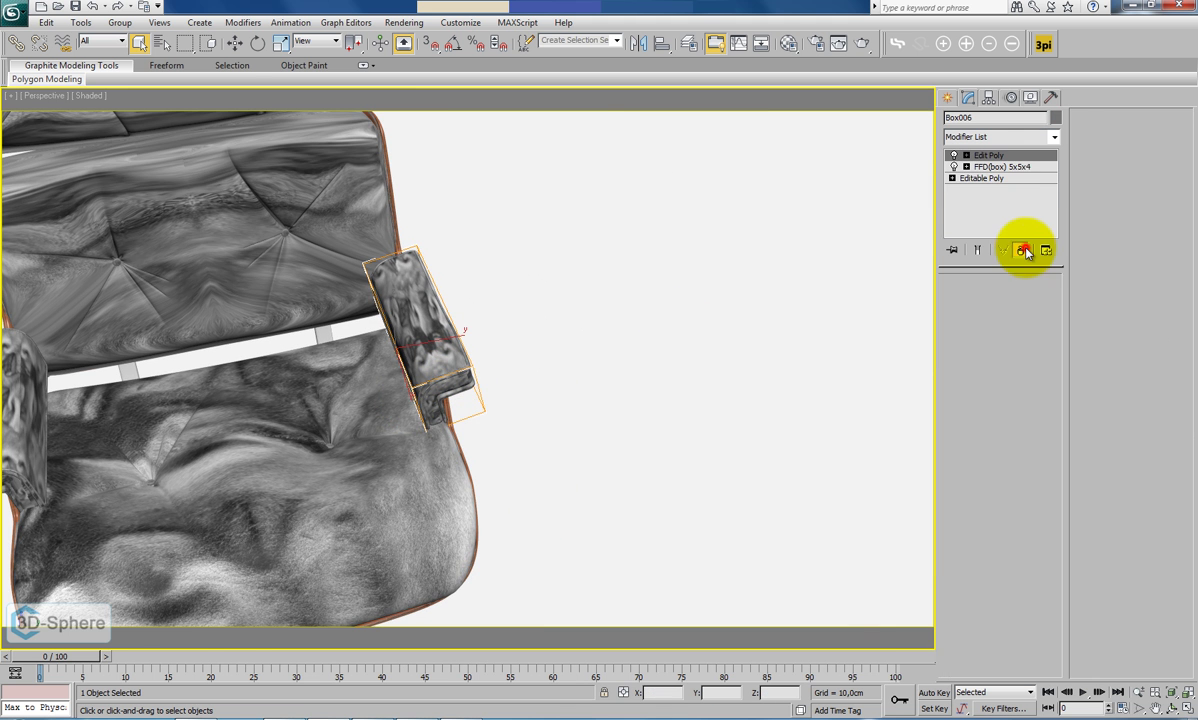
{"action": "left_click", "coordinate": [1054, 137]}
{"action": "left_click_drag", "start_coordinate": [1052, 172], "coordinate": [1054, 487]}
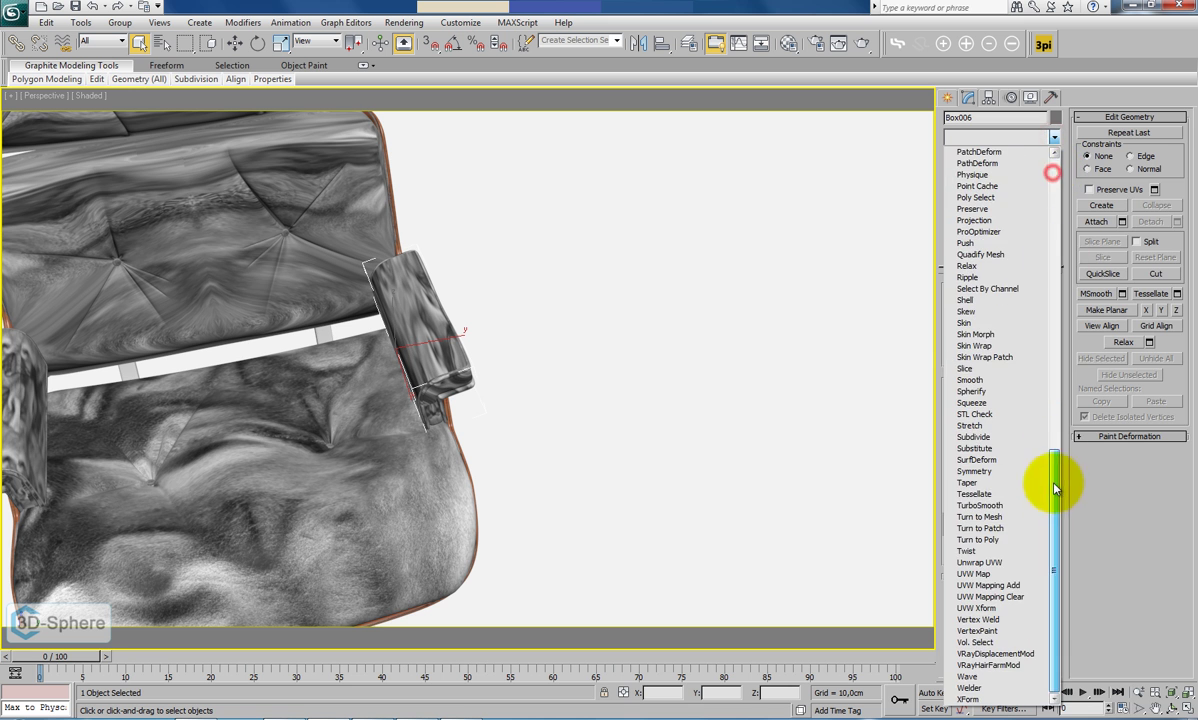
{"action": "left_click", "coordinate": [1008, 564]}
Flatten-map all faces of the armrest with a face angle threshold of 45,0 and spacing of 0,02, and close the UV editor.
{"action": "left_click", "coordinate": [1001, 303]}
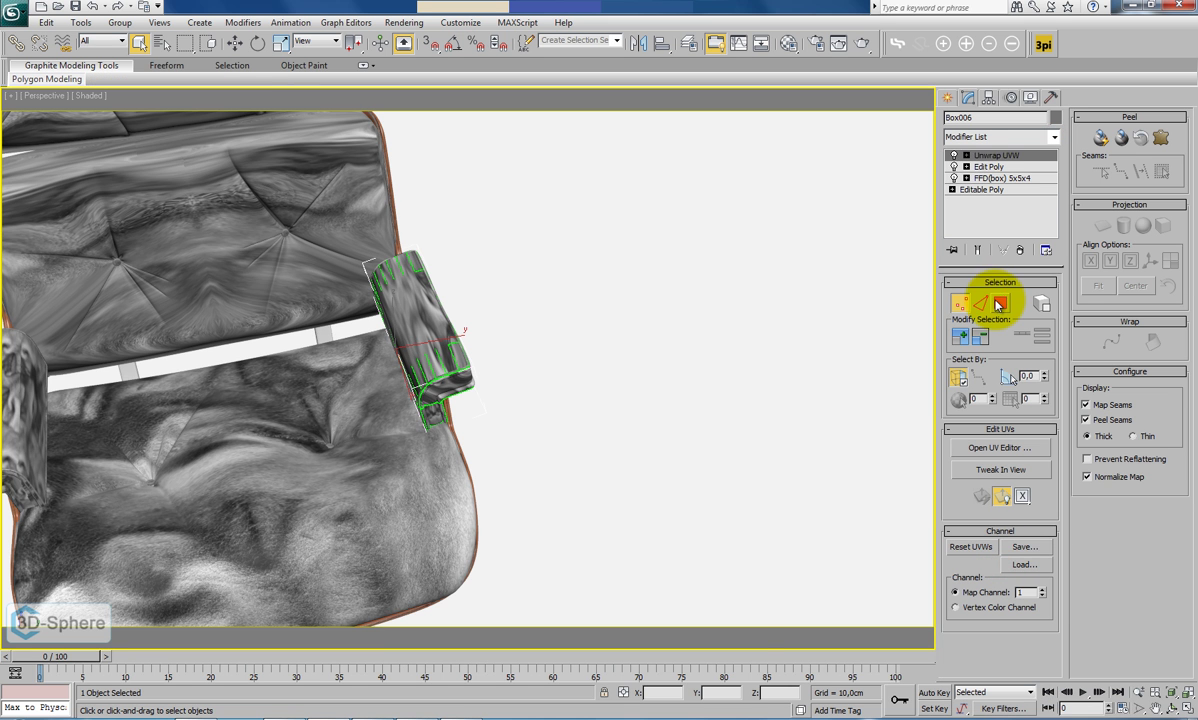
{"action": "key", "text": "ctrl+a"}
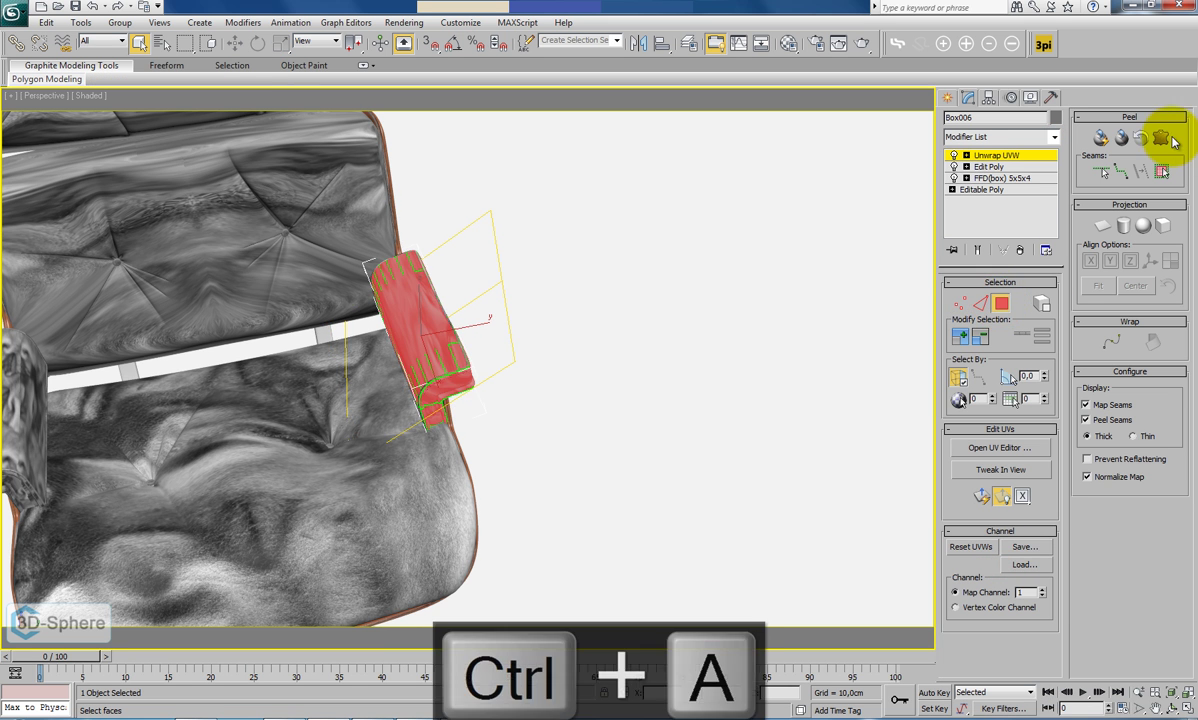
{"action": "left_click", "coordinate": [1001, 449]}
{"action": "left_click", "coordinate": [138, 84]}
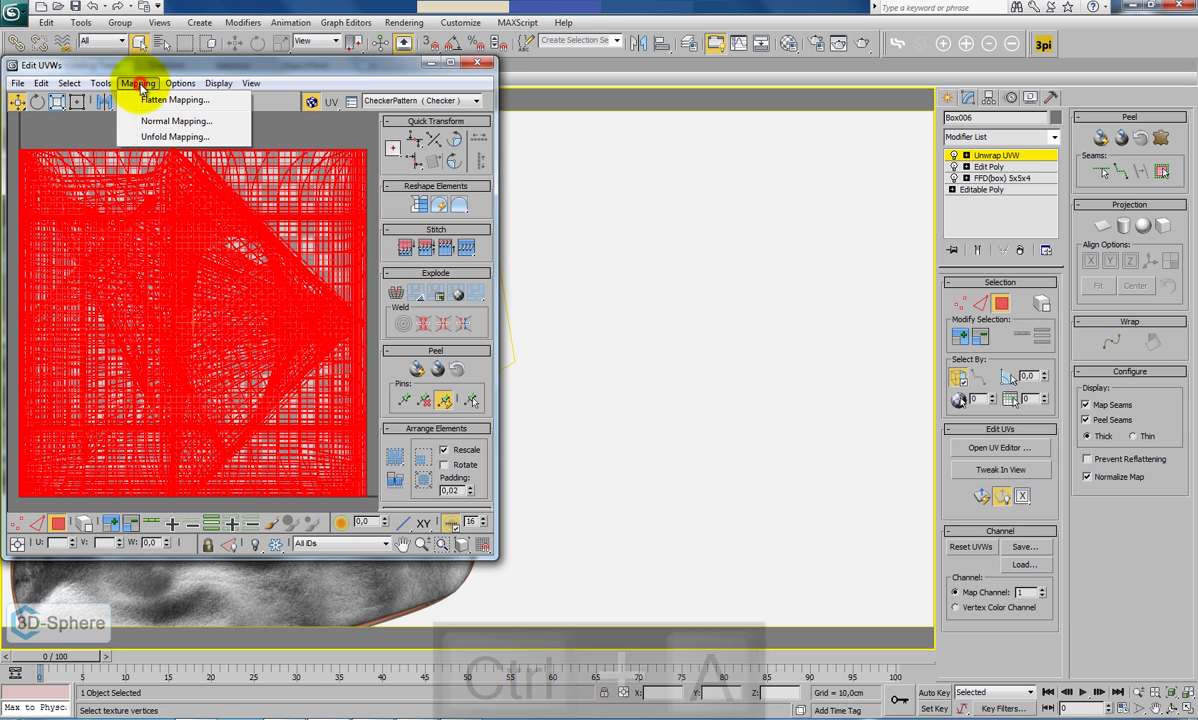
{"action": "left_click", "coordinate": [175, 100]}
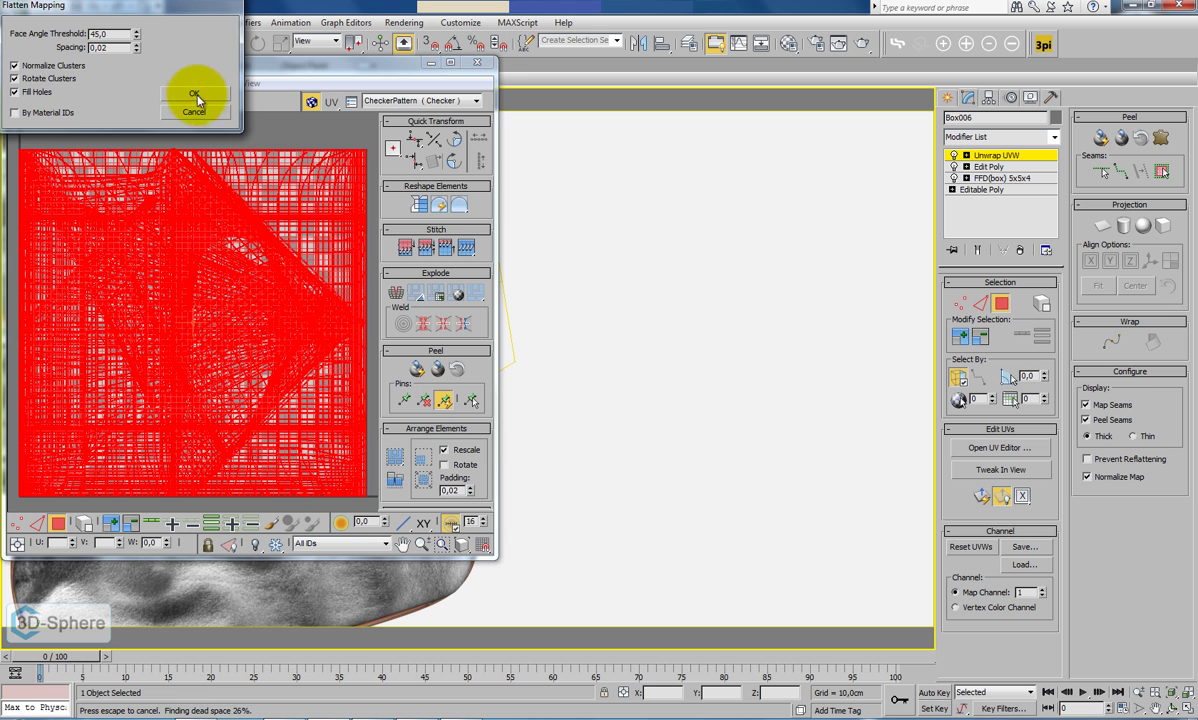
{"action": "middle_click_drag", "start_coordinate": [567, 380], "coordinate": [770, 352], "text": "alt"}
{"action": "scroll", "coordinate": [637, 344], "scroll_direction": "up", "scroll_amount": 3}
{"action": "middle_click_drag", "start_coordinate": [637, 344], "coordinate": [498, 335], "text": "alt"}
{"action": "left_click", "coordinate": [477, 63]}
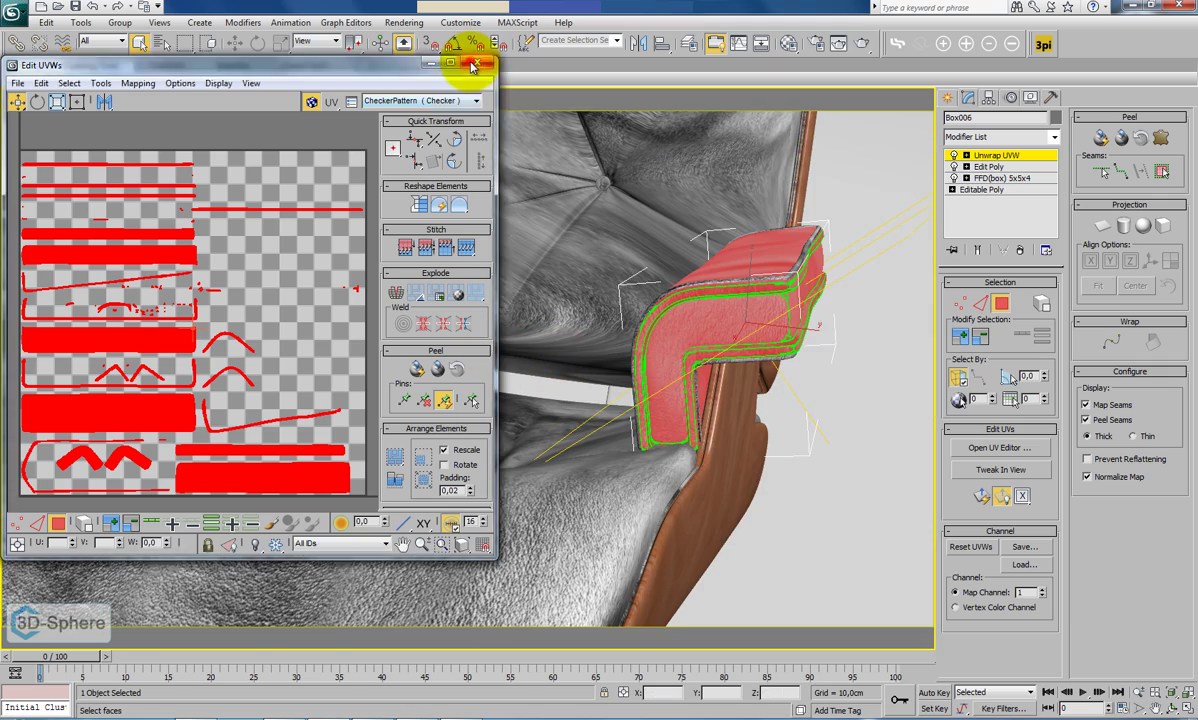
{"action": "left_click", "coordinate": [874, 429]}
{"action": "middle_click_drag", "start_coordinate": [674, 412], "coordinate": [617, 428], "text": "alt"}
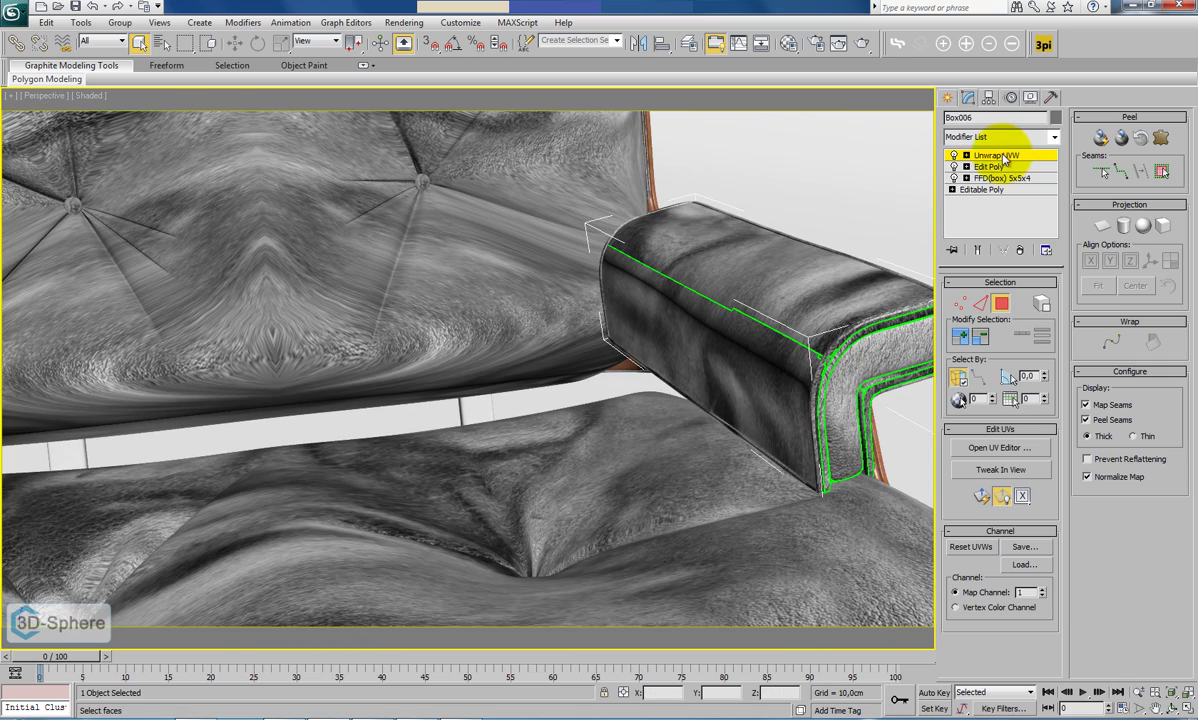
Copy the armrest's Unwrap UVW modifier onto the opposite armrest, deleting that armrest's UVW Map first.
{"action": "right_click", "coordinate": [1001, 156]}
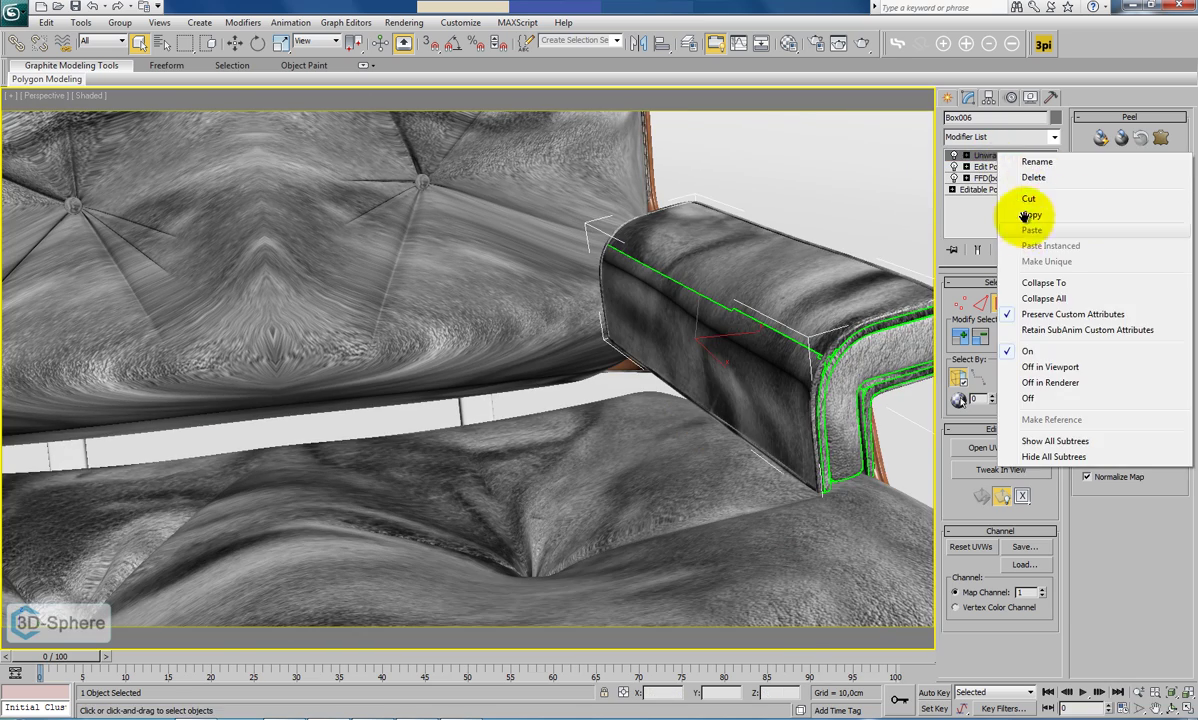
{"action": "left_click", "coordinate": [1028, 215]}
{"action": "middle_click_drag", "start_coordinate": [382, 380], "coordinate": [402, 363], "text": "alt"}
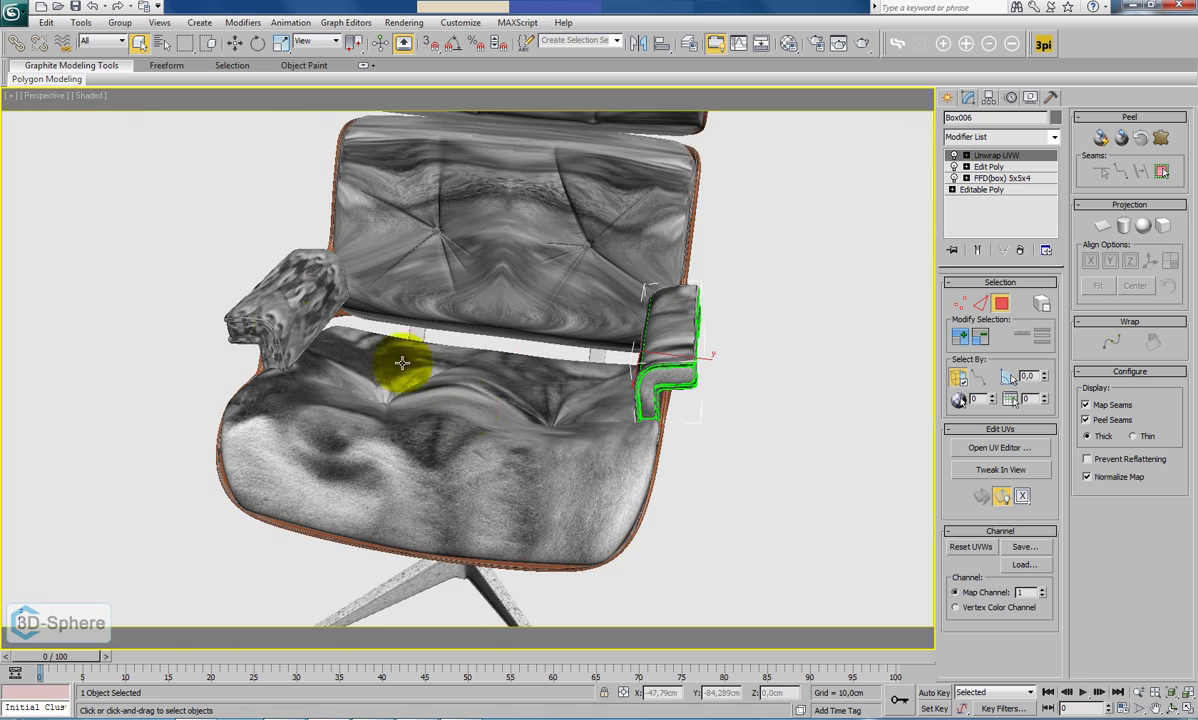
{"action": "left_click", "coordinate": [292, 296]}
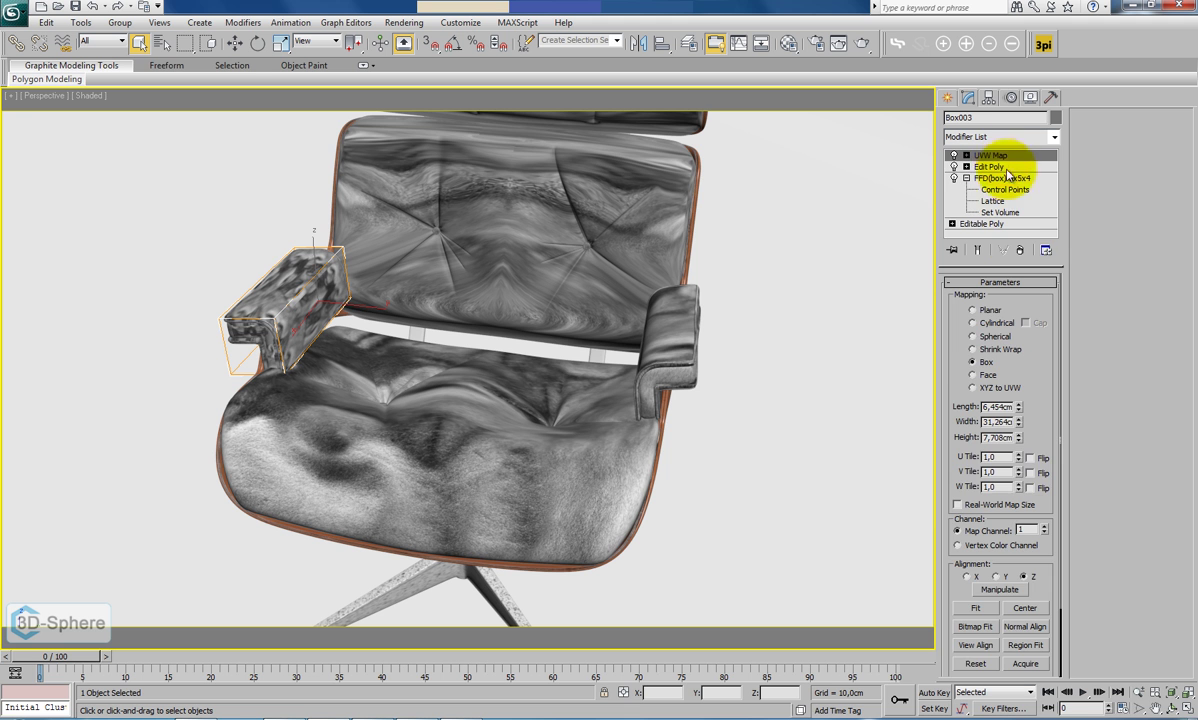
{"action": "left_click", "coordinate": [1020, 250]}
{"action": "right_click", "coordinate": [1022, 156]}
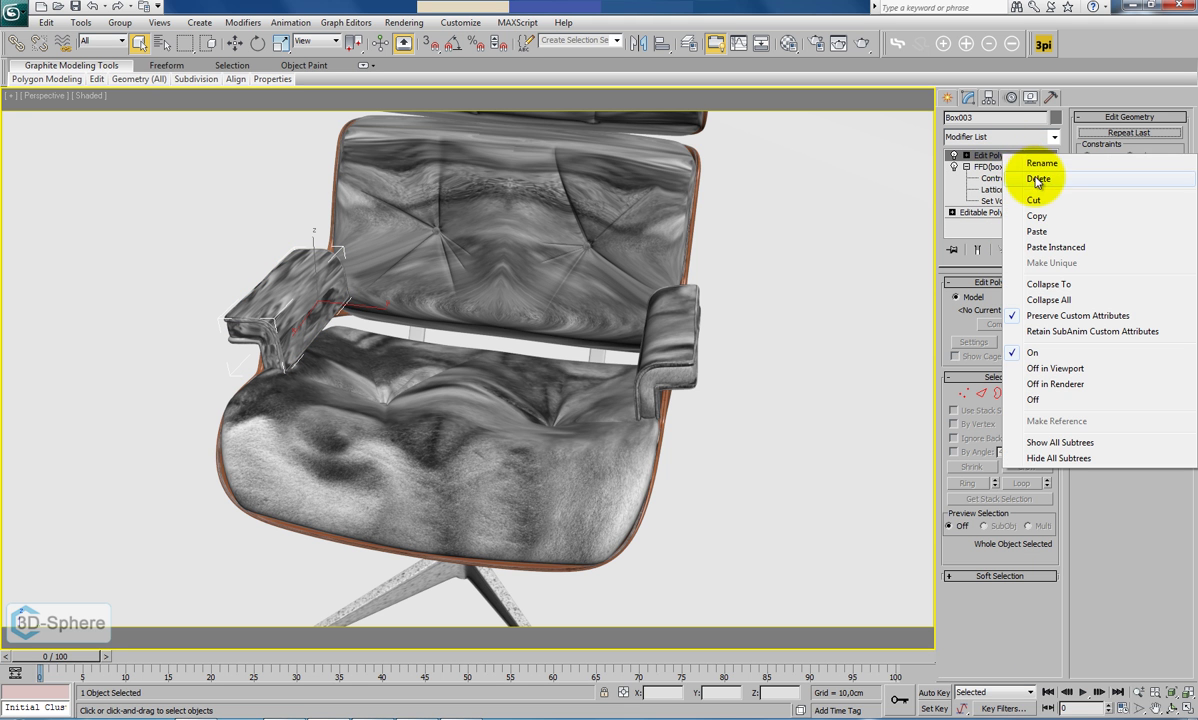
{"action": "left_click", "coordinate": [1047, 236]}
Examine the leather texture and its seams on both armrests from several sides.
{"action": "left_click", "coordinate": [126, 310]}
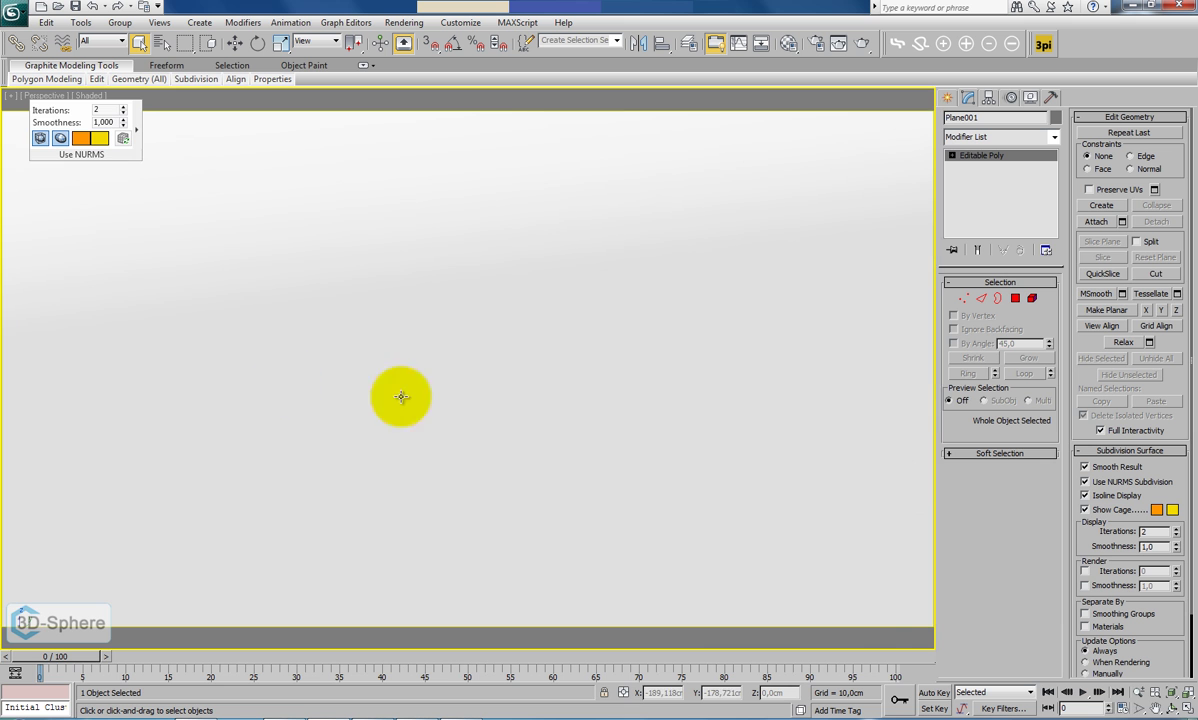
{"action": "middle_click_drag", "start_coordinate": [490, 400], "coordinate": [161, 310]}
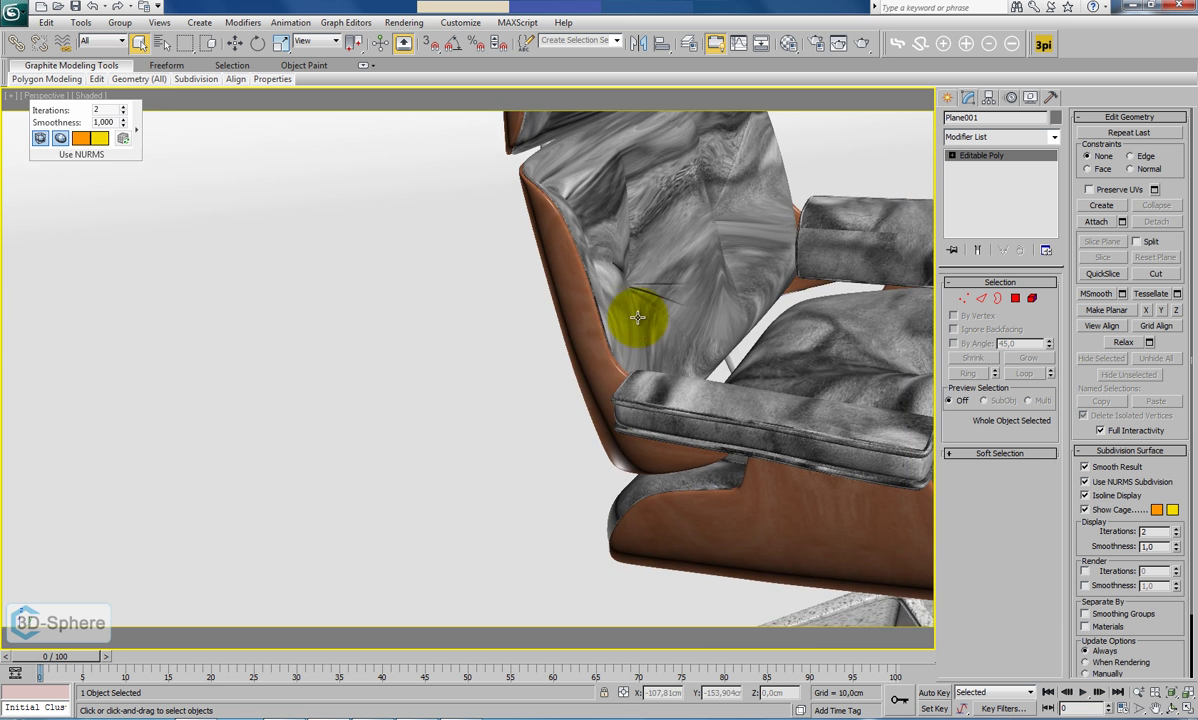
{"action": "scroll", "coordinate": [645, 318], "scroll_direction": "down", "scroll_amount": 5}
{"action": "middle_click_drag", "start_coordinate": [652, 327], "coordinate": [602, 326], "text": "alt"}
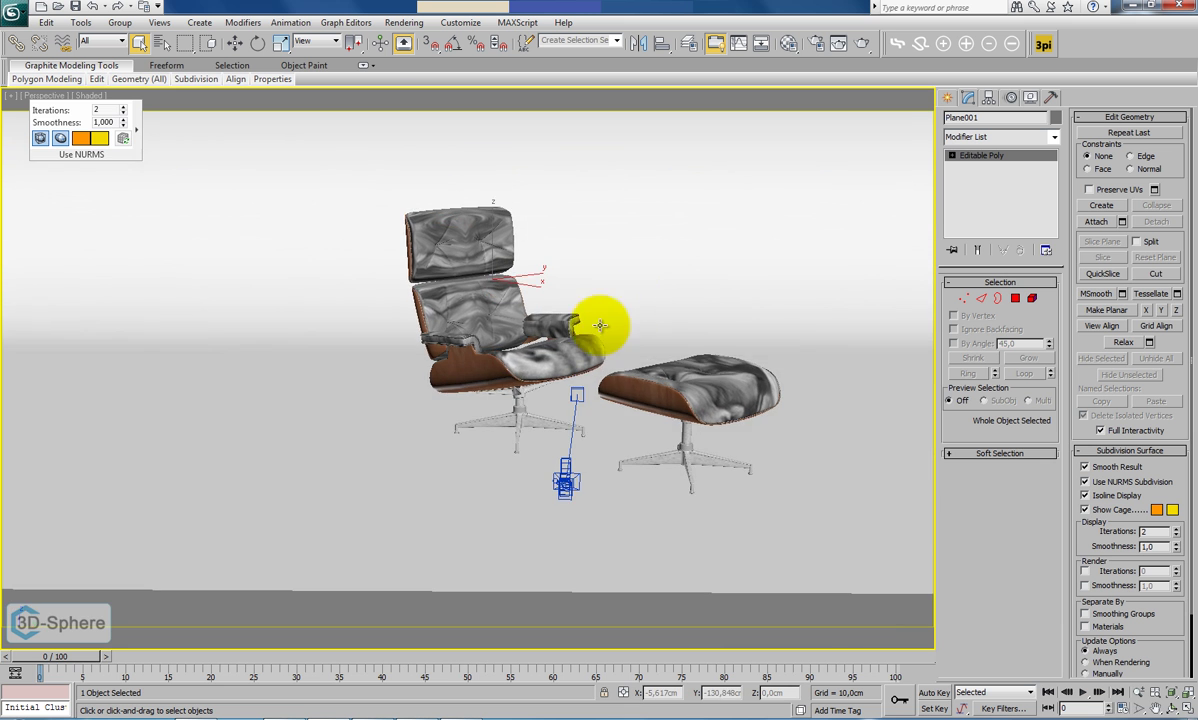
{"action": "scroll", "coordinate": [602, 326], "scroll_direction": "up", "scroll_amount": 5}
{"action": "middle_click_drag", "start_coordinate": [712, 314], "coordinate": [549, 437]}
{"action": "scroll", "coordinate": [549, 437], "scroll_direction": "up", "scroll_amount": 5}
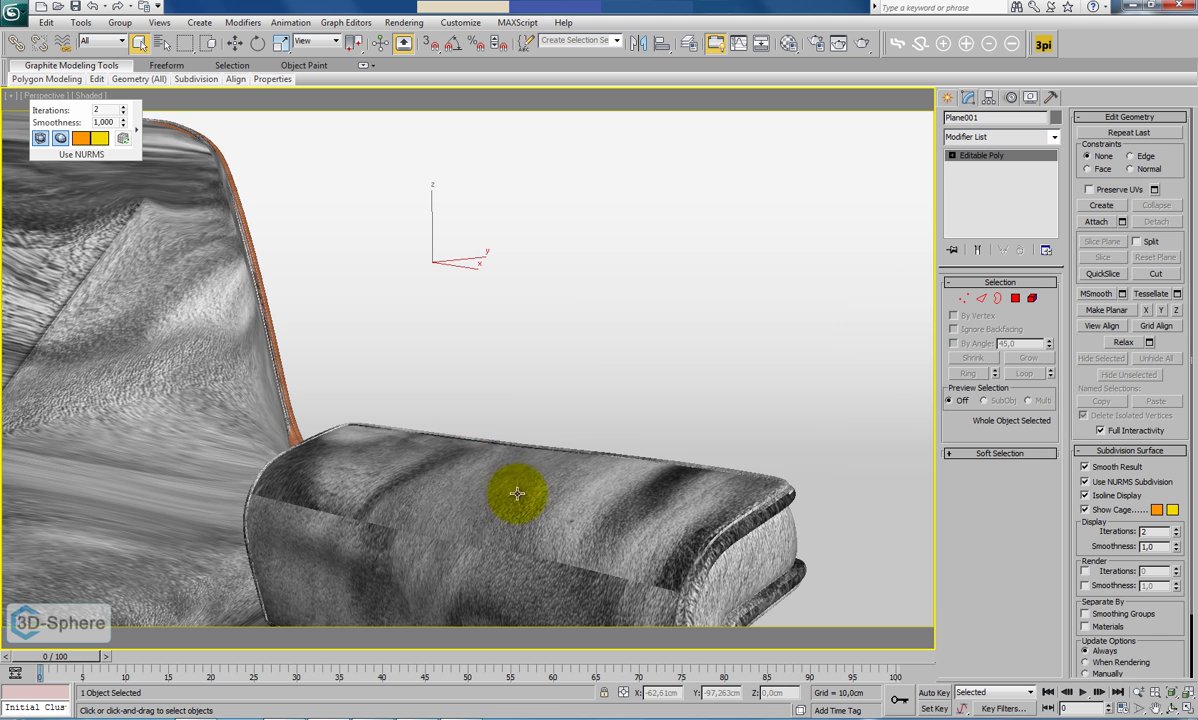
{"action": "scroll", "coordinate": [527, 374], "scroll_direction": "up", "scroll_amount": 3}
Select all faces of the armrest in its Unwrap UVW modifier and open the UV editor.
{"action": "left_click", "coordinate": [653, 402]}
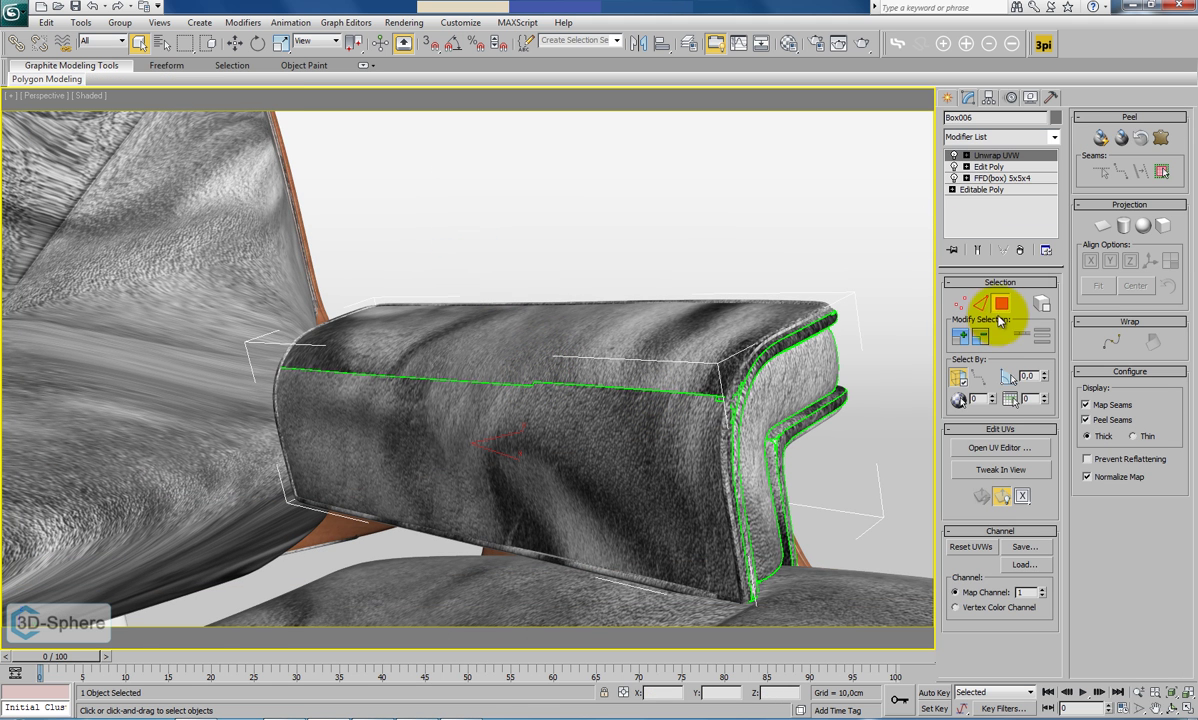
{"action": "key", "text": "ctrl+a"}
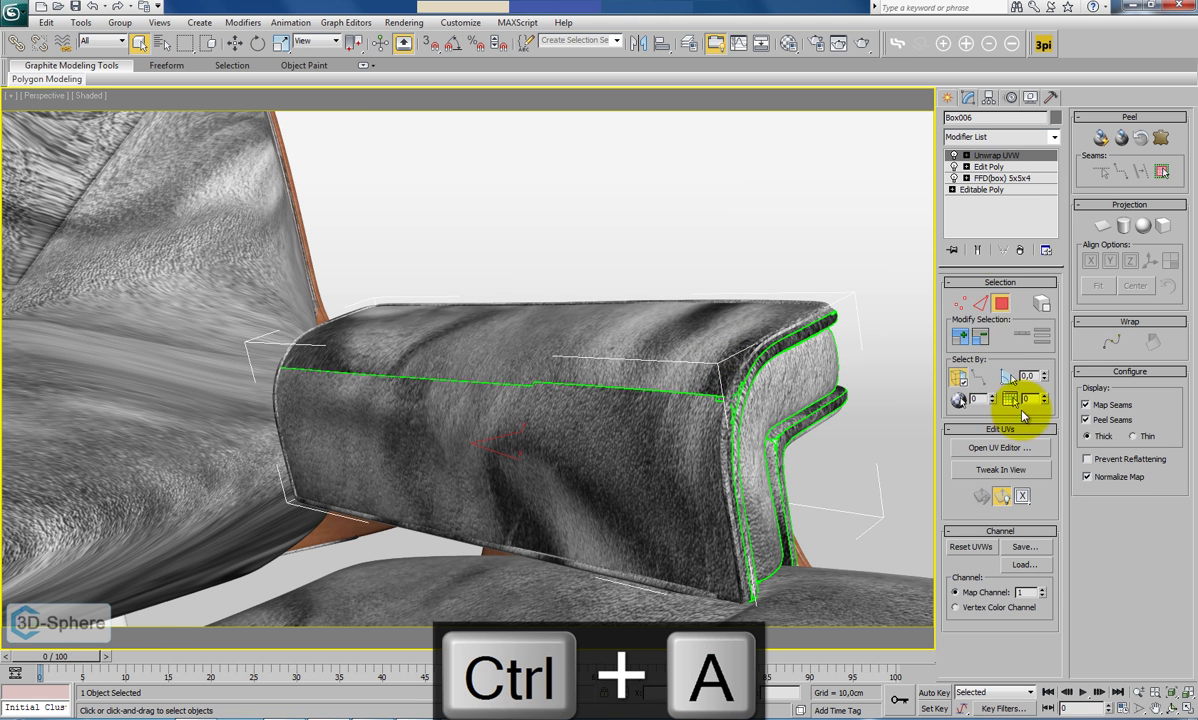
{"action": "left_click", "coordinate": [997, 307]}
{"action": "key", "text": "ctrl+a"}
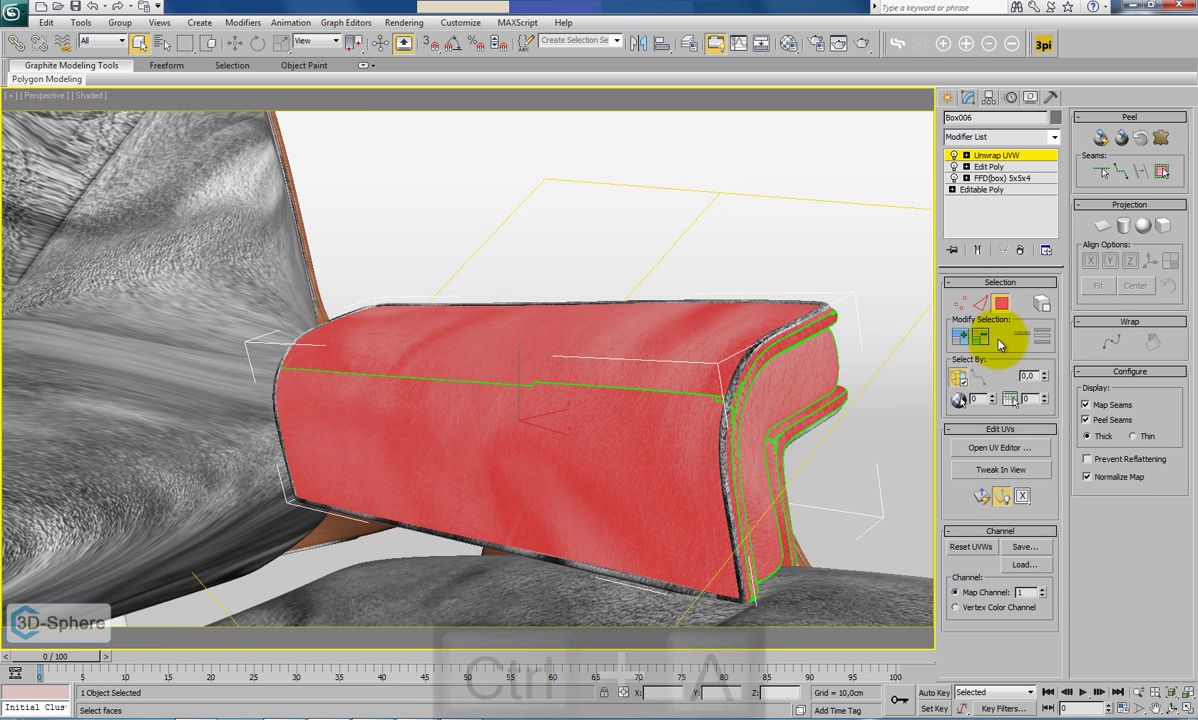
{"action": "left_click", "coordinate": [955, 447]}
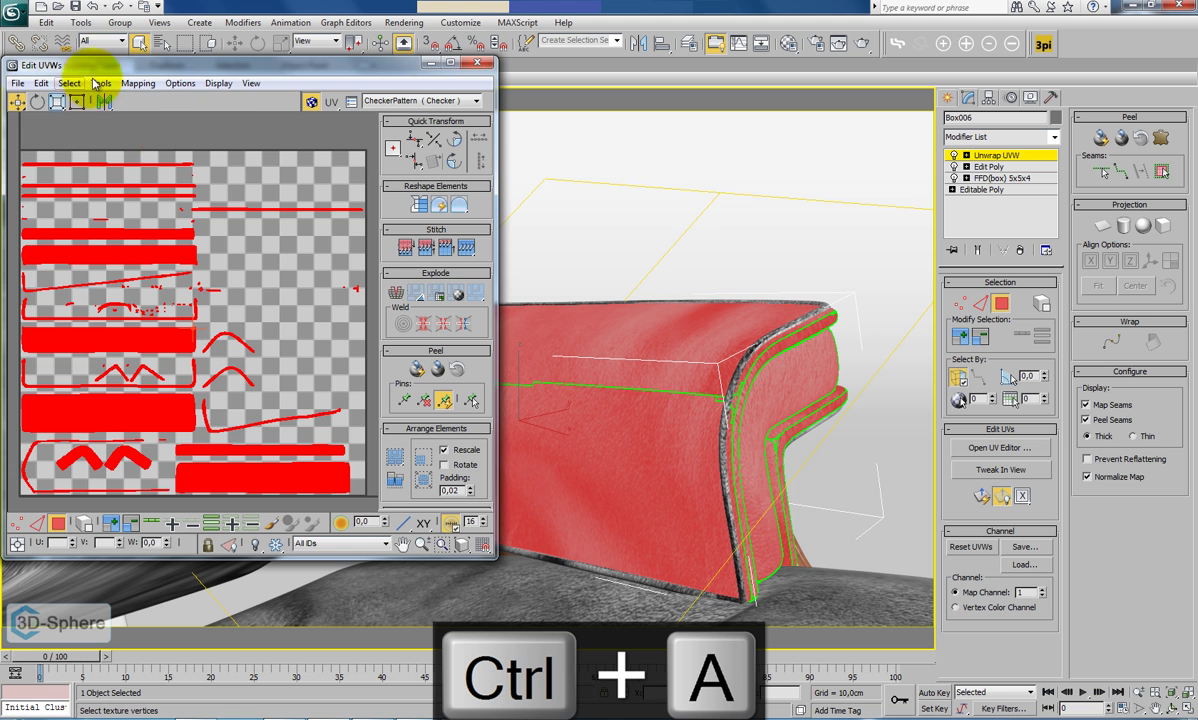
Flatten-map all the armrest's faces with a different face angle threshold.
{"action": "left_click", "coordinate": [138, 83]}
{"action": "left_click", "coordinate": [150, 97]}
{"action": "left_click_drag", "start_coordinate": [136, 37], "coordinate": [63, 540]}
{"action": "left_click", "coordinate": [168, 93]}
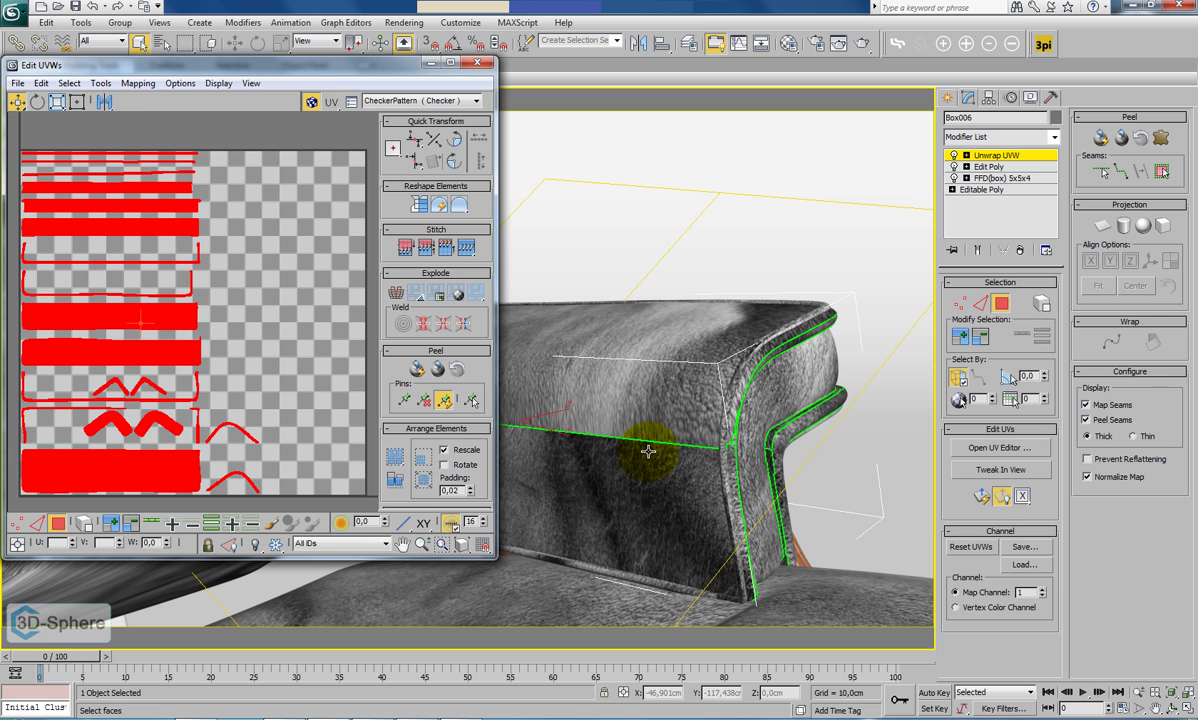
Try Normal Mapping on the armrest with the Back/Front method and a spacing of 0,02.
{"action": "left_click", "coordinate": [138, 83]}
{"action": "left_click", "coordinate": [155, 122]}
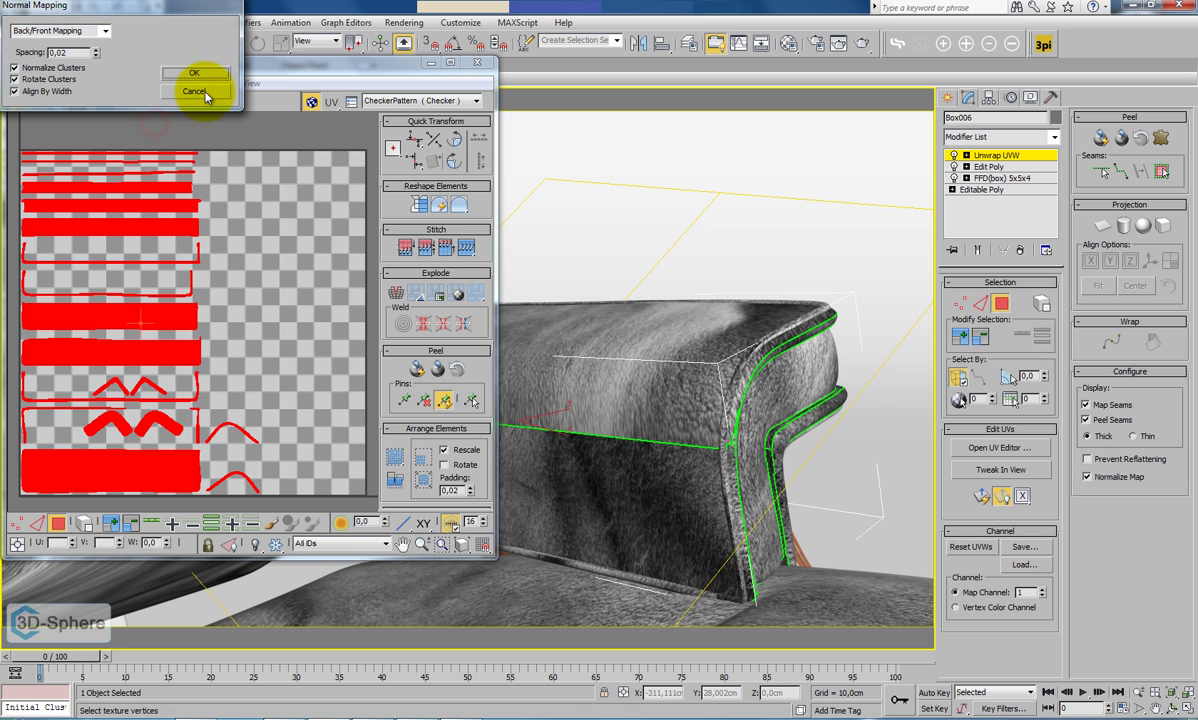
{"action": "left_click", "coordinate": [191, 71]}
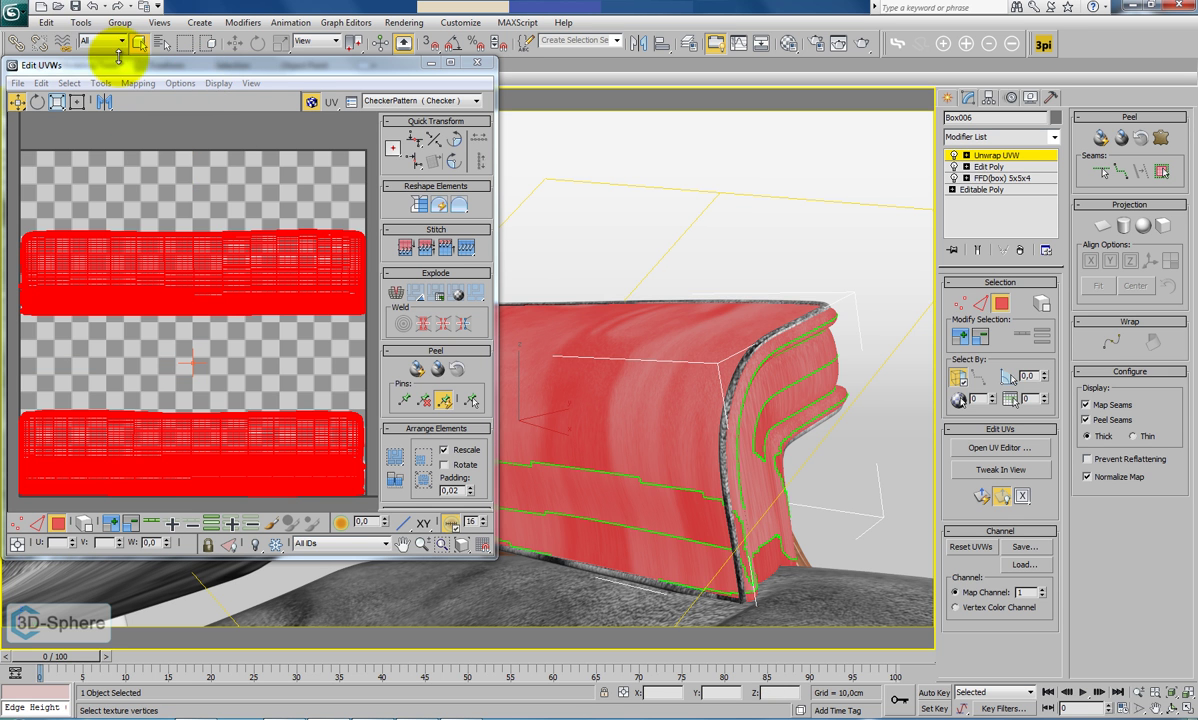
Try Normal Mapping on the armrest with the Top/Bottom method and inspect the texture with the faces deselected.
{"action": "left_click", "coordinate": [138, 83]}
{"action": "left_click", "coordinate": [160, 120]}
{"action": "left_click", "coordinate": [40, 31]}
{"action": "left_click", "coordinate": [40, 62]}
{"action": "left_click", "coordinate": [186, 82]}
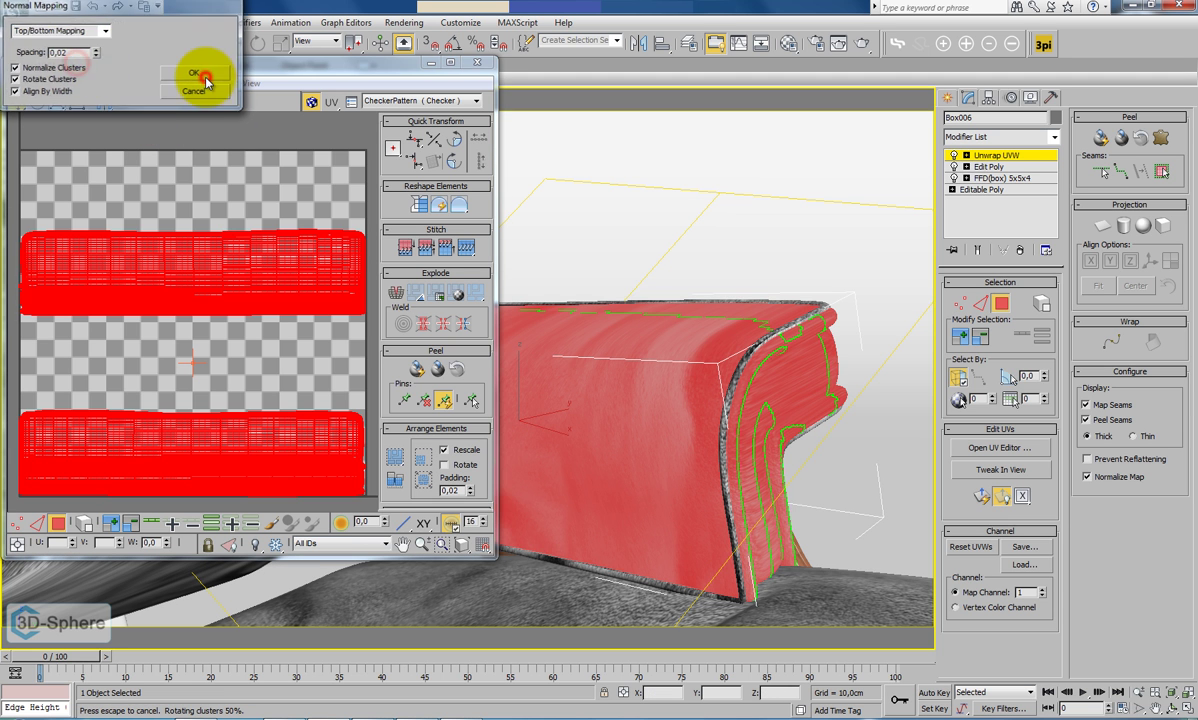
{"action": "left_click", "coordinate": [610, 181]}
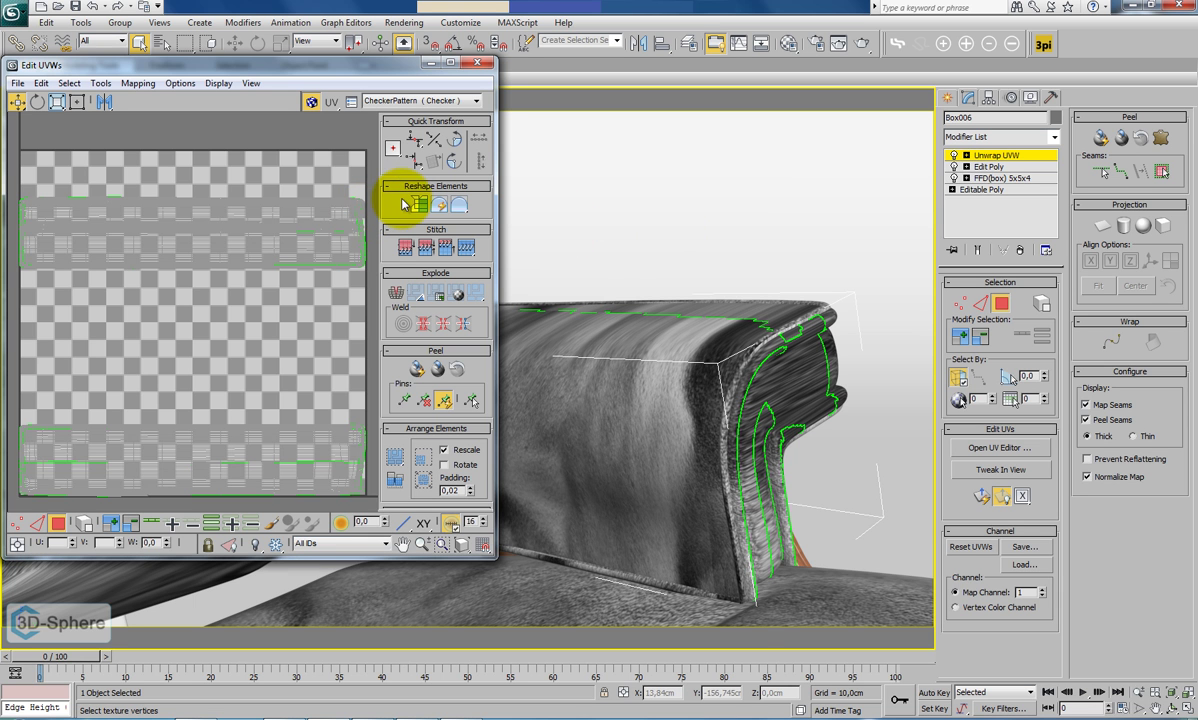
Flatten-map all armrest faces with a face angle threshold of 68,4 and spacing of 0,02, close the UV editor and deselect the armrest.
{"action": "key", "text": "ctrl+a"}
{"action": "left_click", "coordinate": [138, 83]}
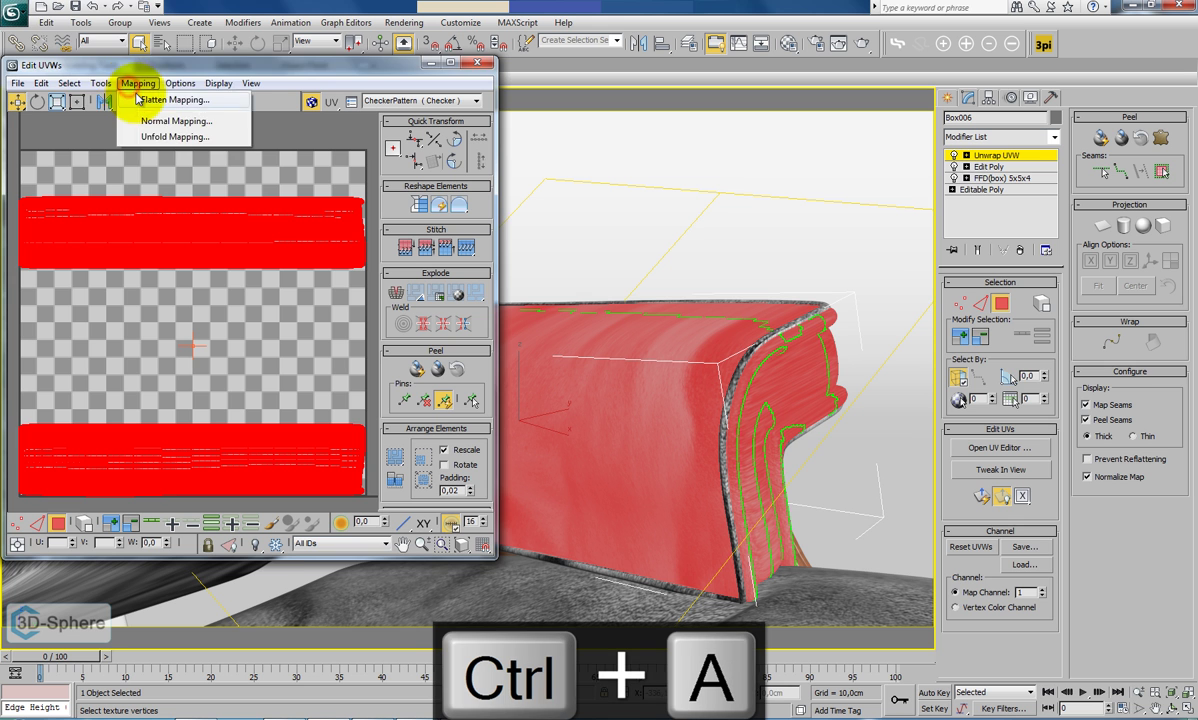
{"action": "left_click", "coordinate": [138, 96]}
{"action": "left_click_drag", "start_coordinate": [136, 37], "coordinate": [136, 62]}
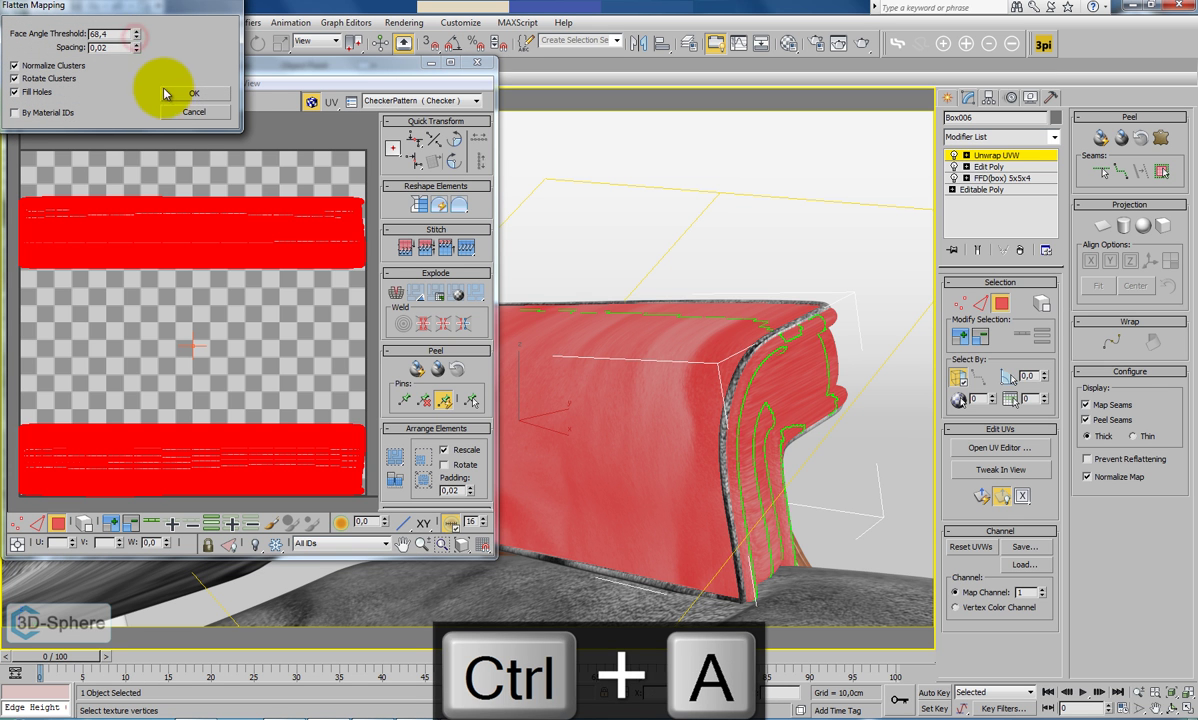
{"action": "left_click", "coordinate": [857, 150]}
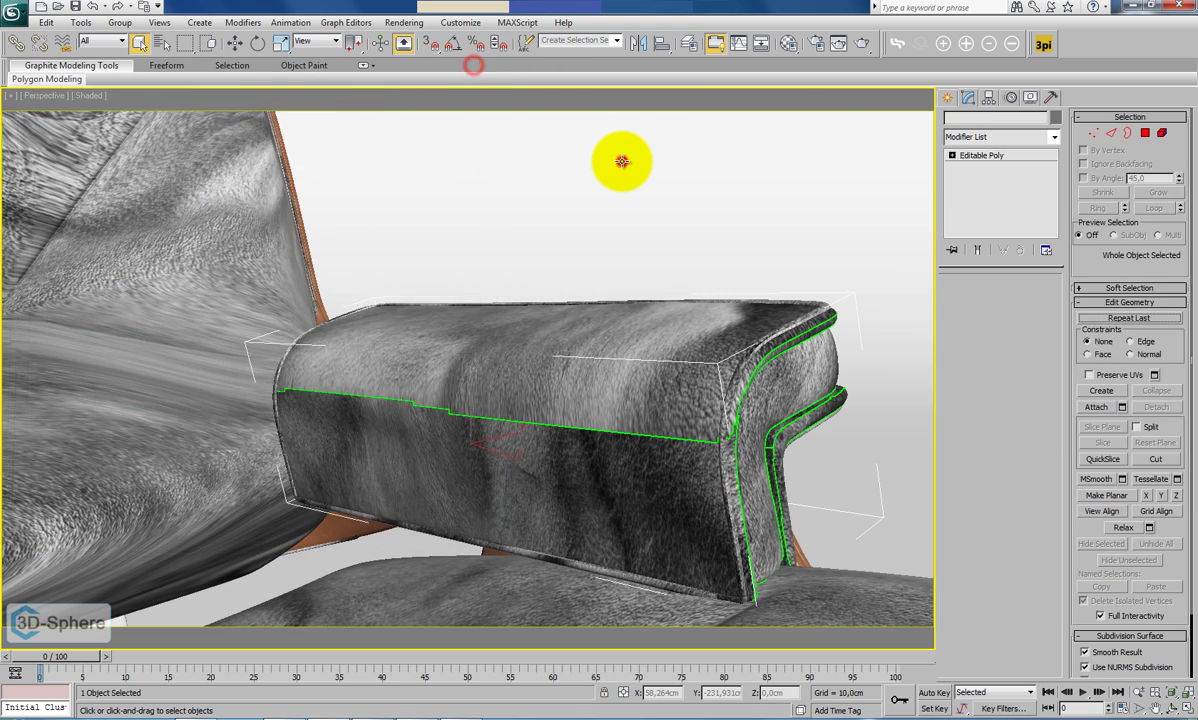
{"action": "key", "text": "z"}
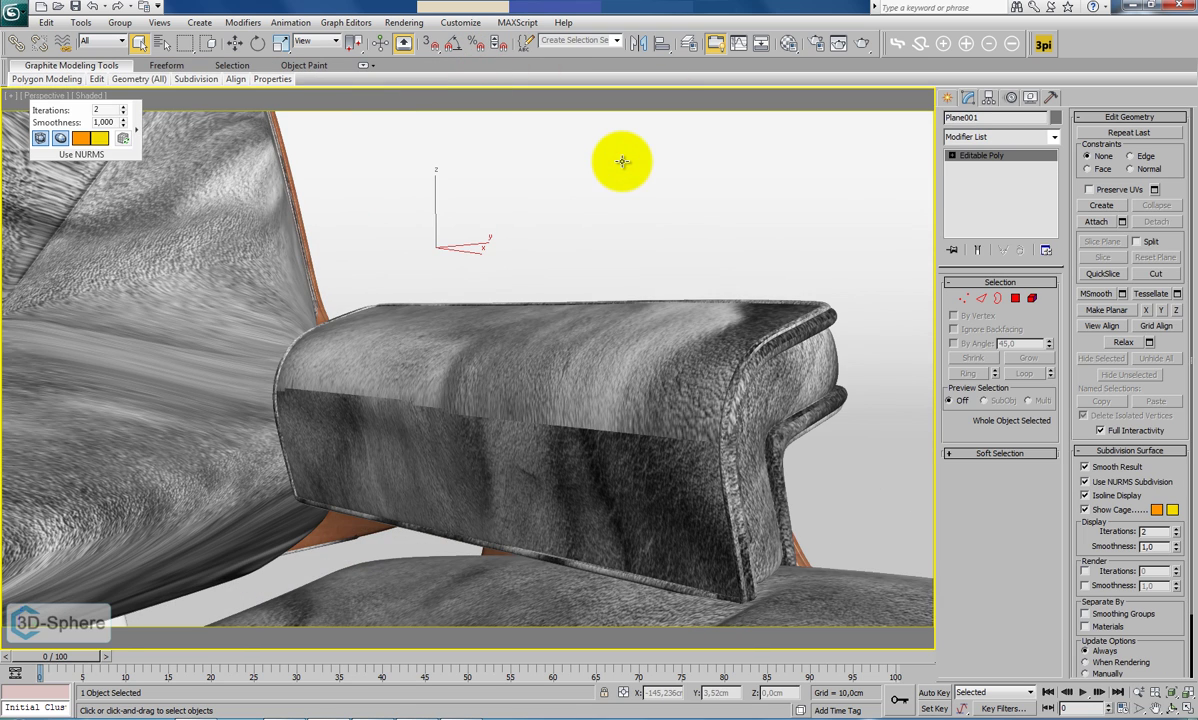
Reselect the armrest with all its unwrap faces and reopen the UV editor.
{"action": "left_click", "coordinate": [578, 369]}
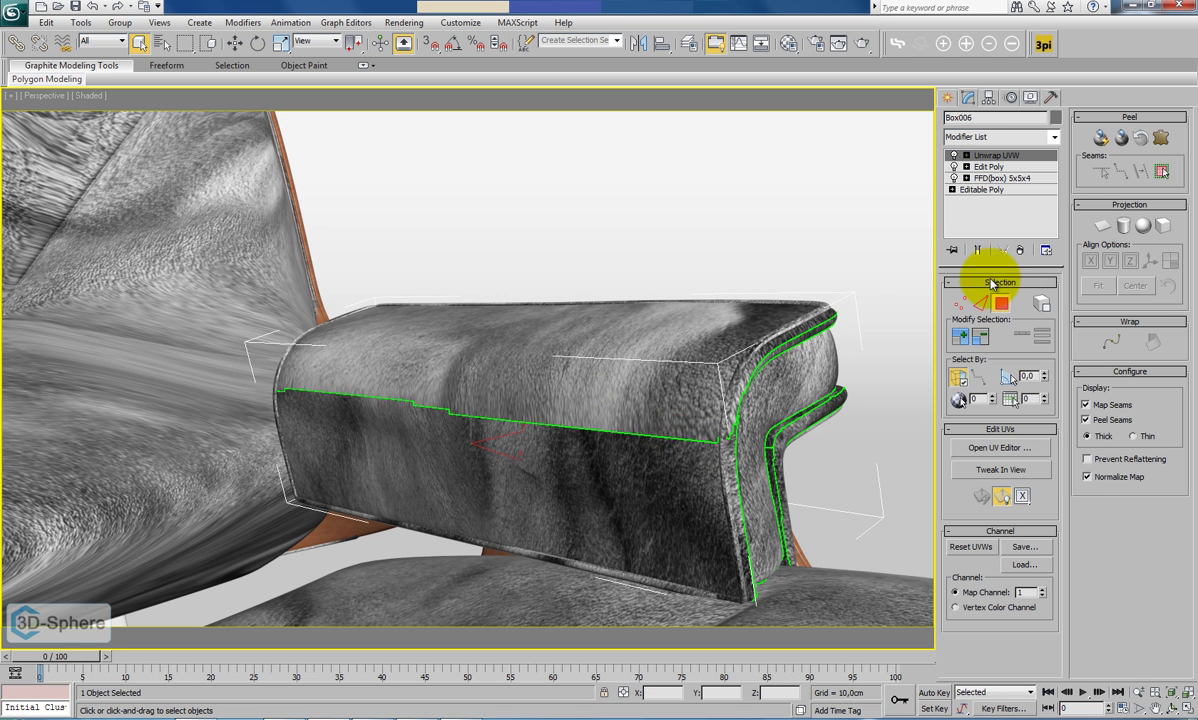
{"action": "key", "text": "ctrl+a"}
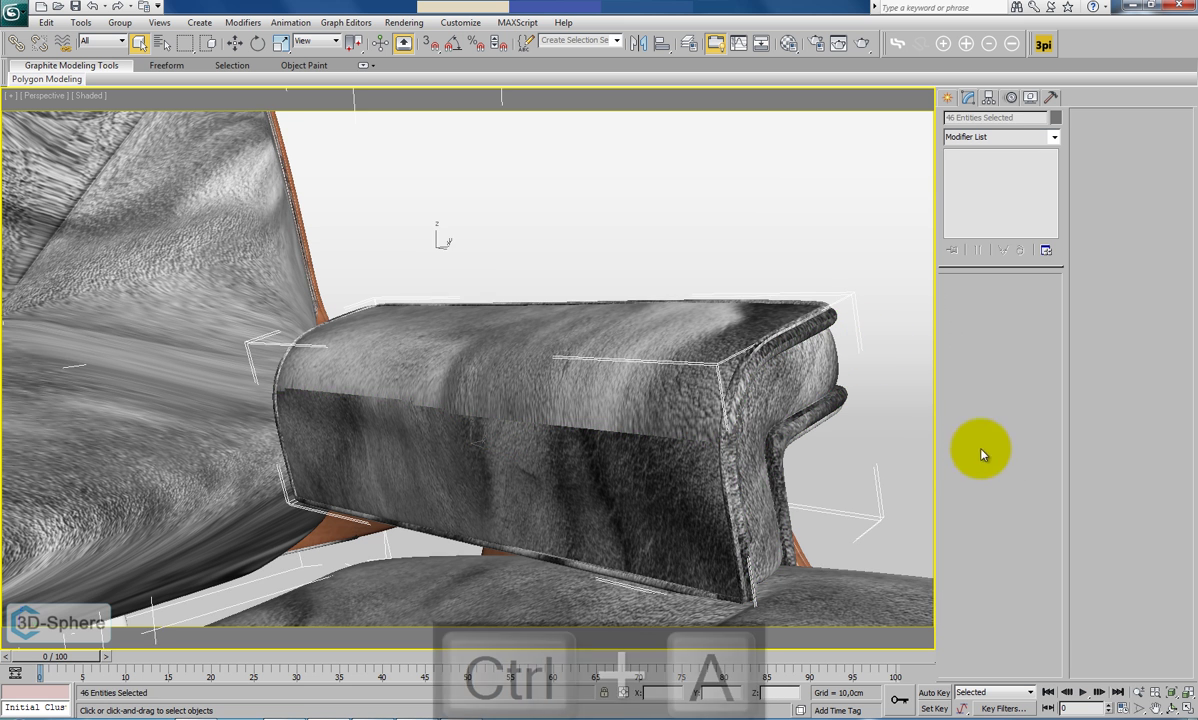
{"action": "left_click", "coordinate": [642, 414]}
{"action": "left_click", "coordinate": [1001, 304]}
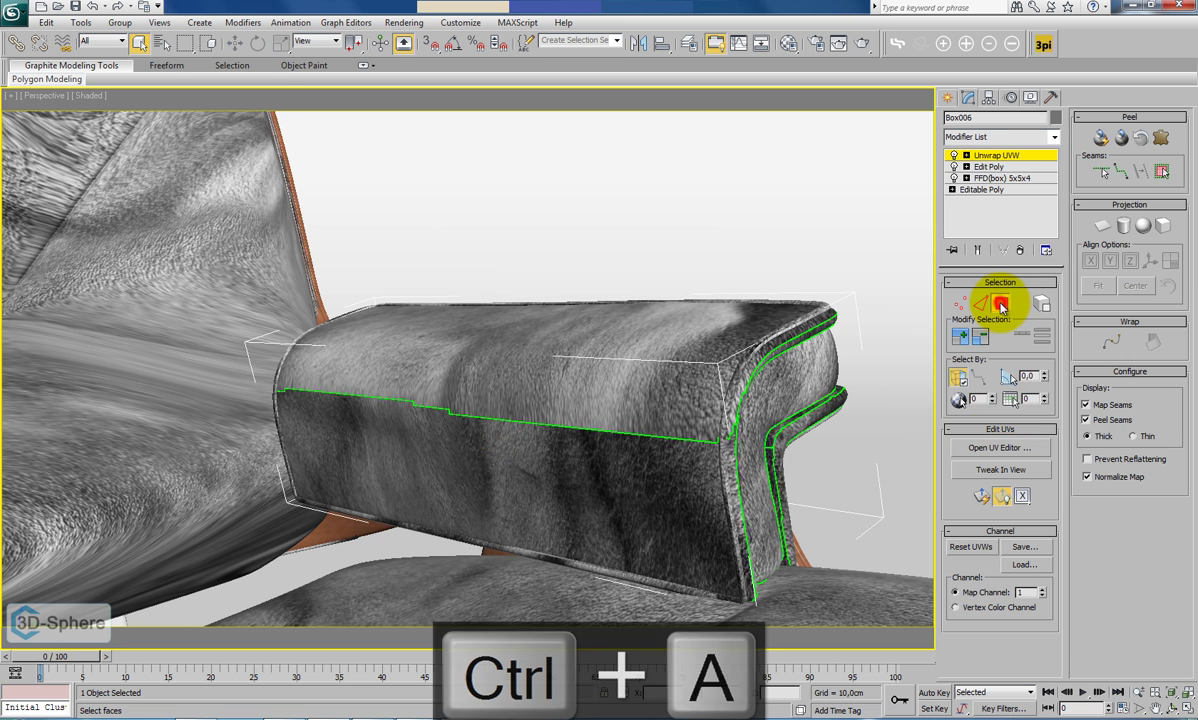
{"action": "key", "text": "ctrl+a"}
{"action": "left_click", "coordinate": [1000, 447]}
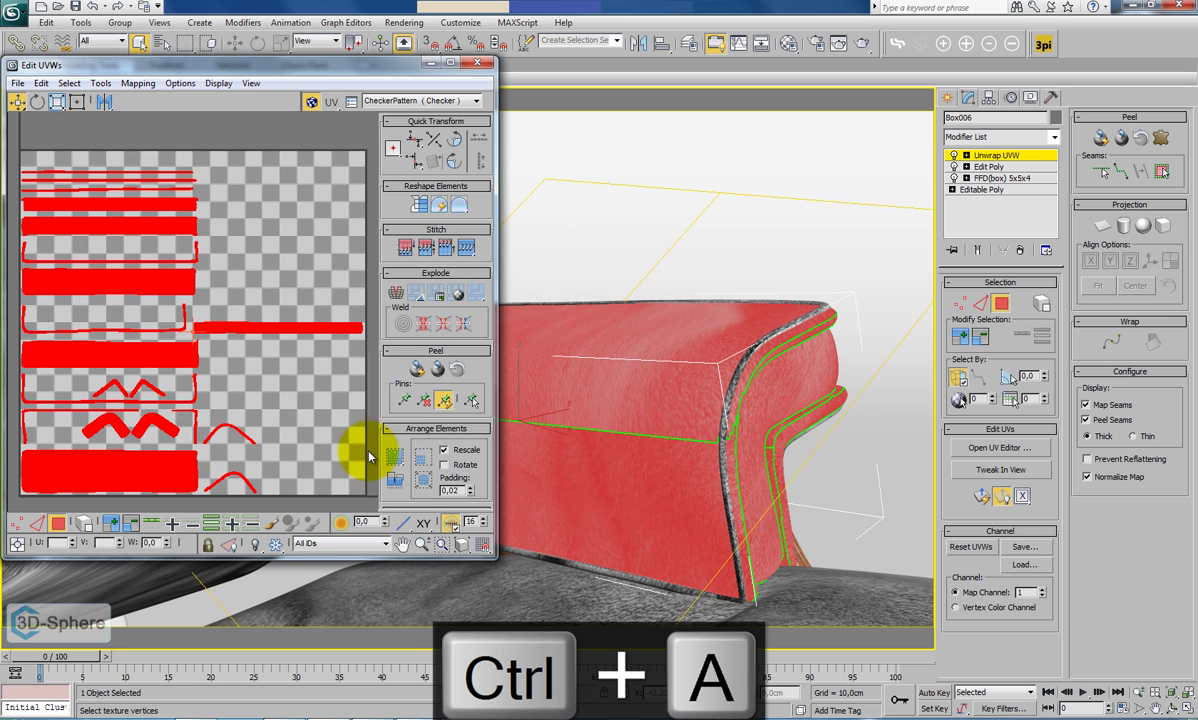
In the maximized UV editor, move the cluster of the side panel below the seam outside the texture tile and rotate it about 180 degrees.
{"action": "left_click", "coordinate": [615, 462]}
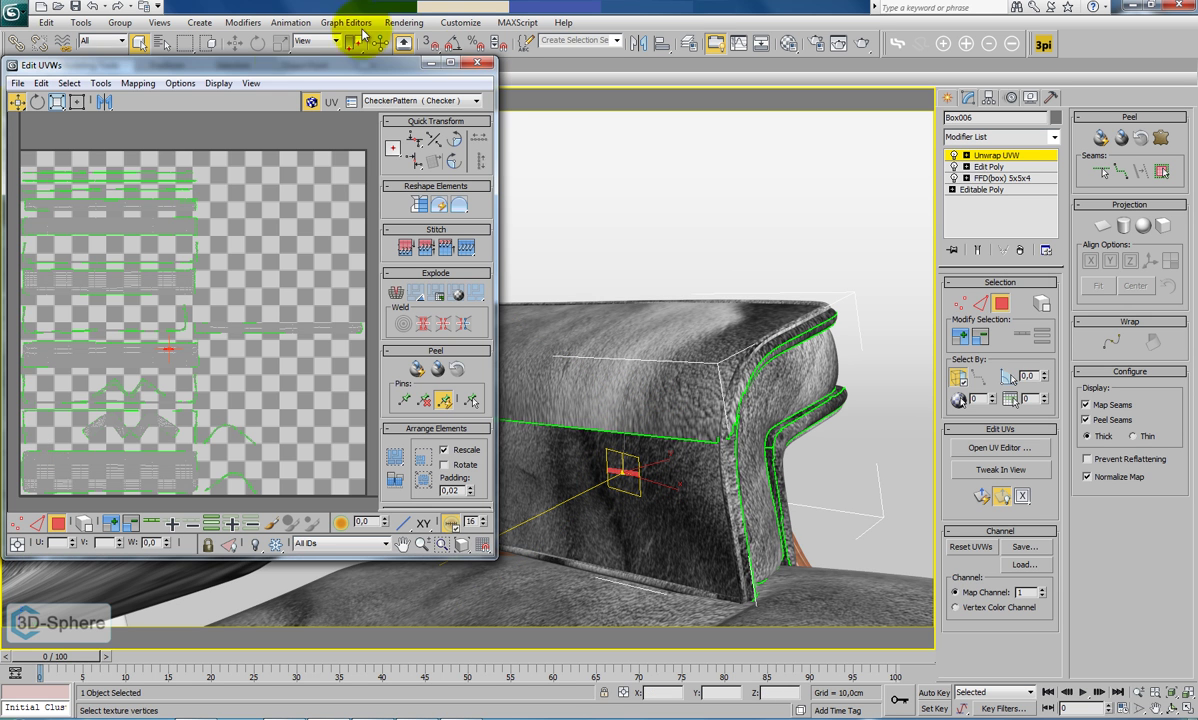
{"action": "left_click", "coordinate": [453, 64]}
{"action": "middle_click_drag", "start_coordinate": [564, 460], "coordinate": [550, 384]}
{"action": "scroll", "coordinate": [500, 358], "scroll_direction": "up", "scroll_amount": 2}
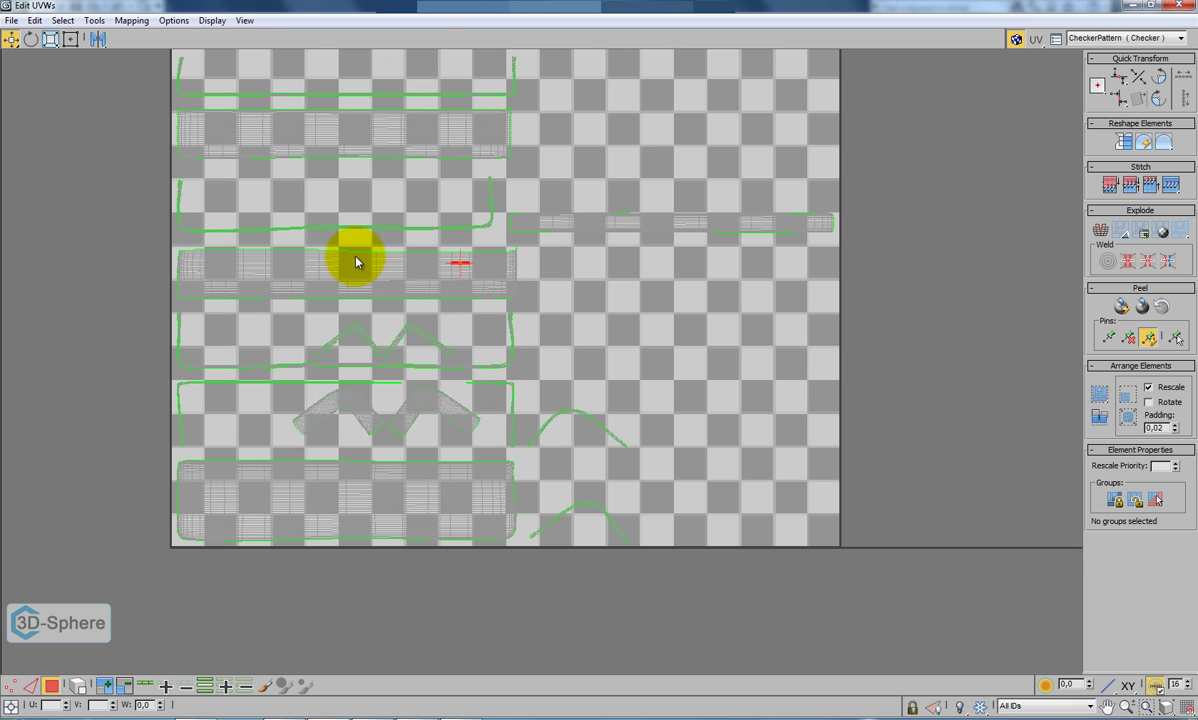
{"action": "left_click_drag", "start_coordinate": [153, 301], "coordinate": [535, 246]}
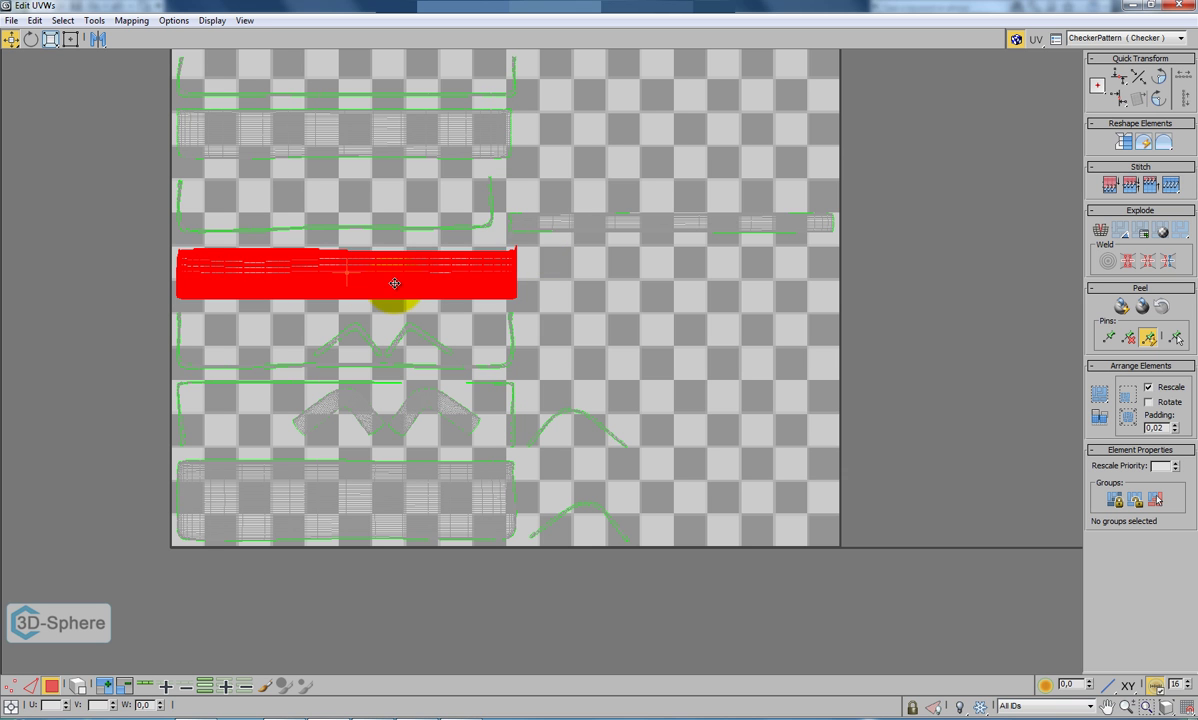
{"action": "left_click_drag", "start_coordinate": [395, 290], "coordinate": [21, 555]}
{"action": "middle_click_drag", "start_coordinate": [190, 427], "coordinate": [396, 400]}
{"action": "middle_click_drag", "start_coordinate": [245, 236], "coordinate": [374, 226]}
{"action": "left_click", "coordinate": [31, 38]}
{"action": "left_click_drag", "start_coordinate": [305, 509], "coordinate": [350, 484]}
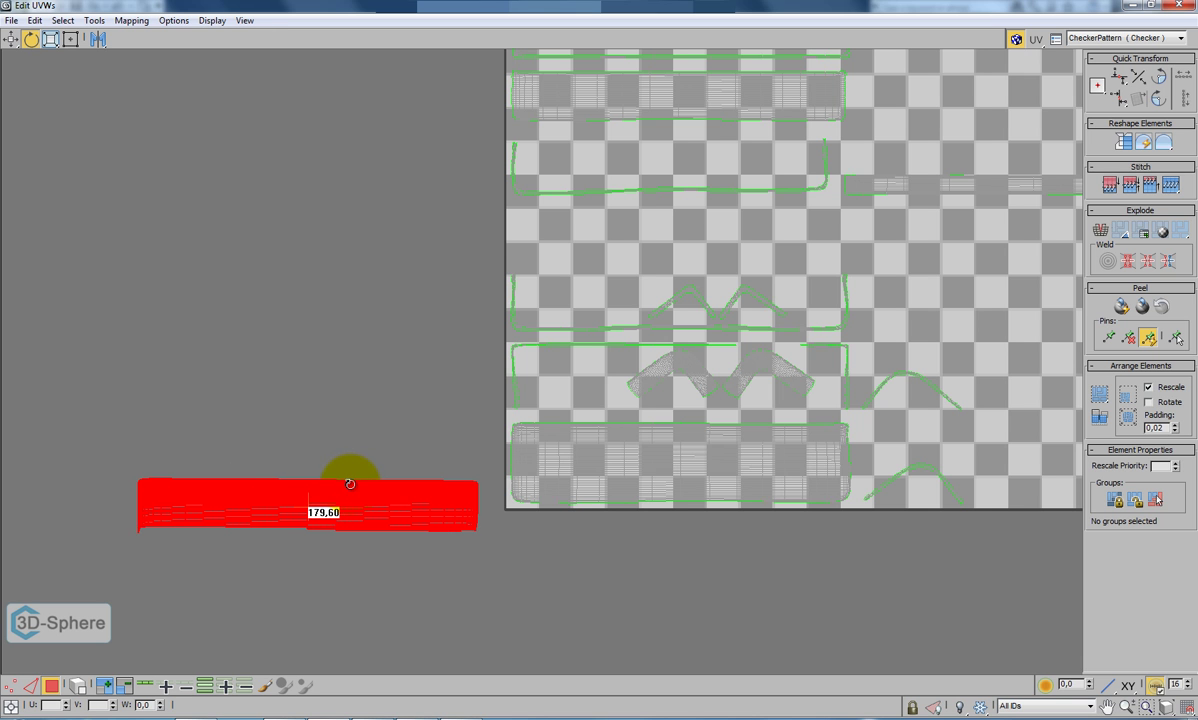
Place the large bottom UV cluster directly beneath the rotated strip outside the tile and turn it slightly so their adjoining edges align.
{"action": "left_click_drag", "start_coordinate": [497, 423], "coordinate": [858, 508]}
{"action": "left_click_drag", "start_coordinate": [718, 452], "coordinate": [387, 548]}
{"action": "left_click", "coordinate": [11, 38]}
{"action": "left_click_drag", "start_coordinate": [724, 460], "coordinate": [356, 568]}
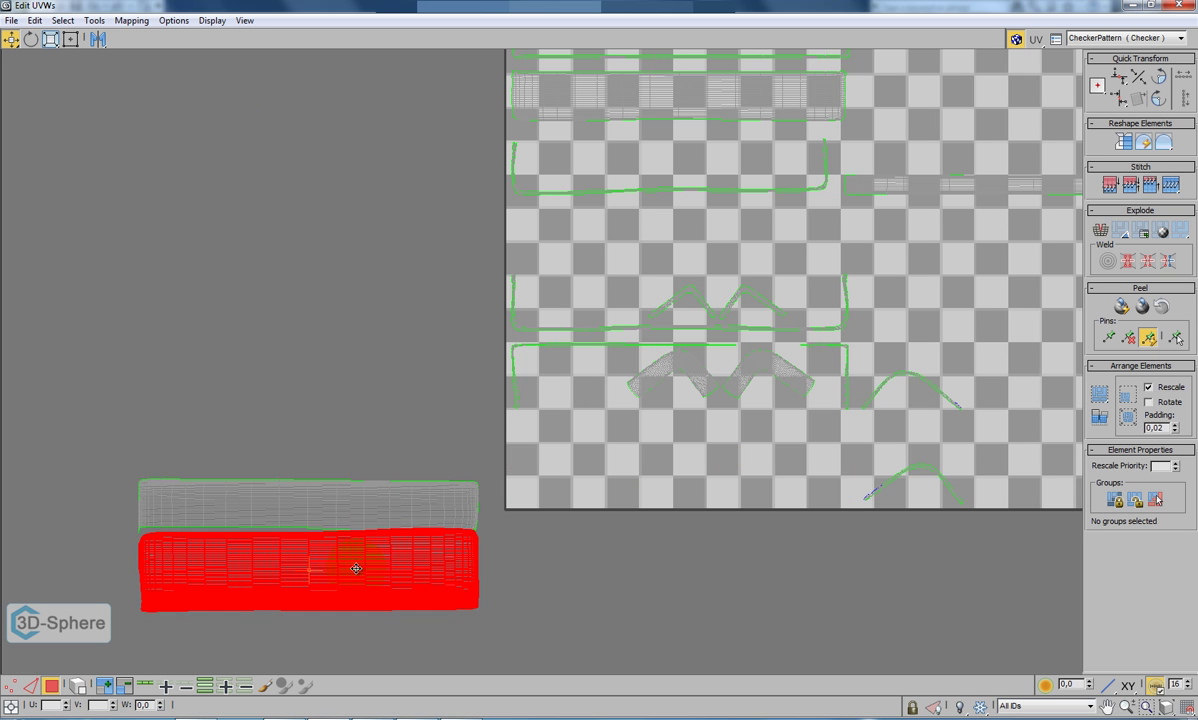
{"action": "left_click", "coordinate": [31, 38]}
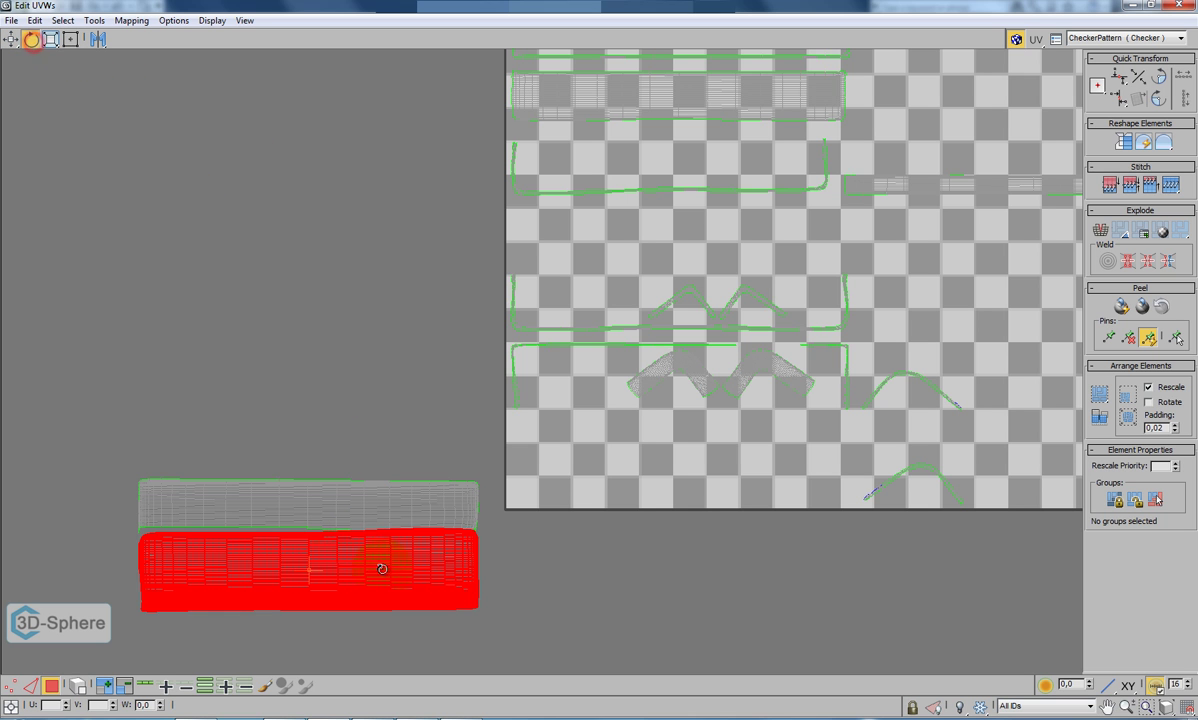
{"action": "left_click_drag", "start_coordinate": [184, 575], "coordinate": [182, 566]}
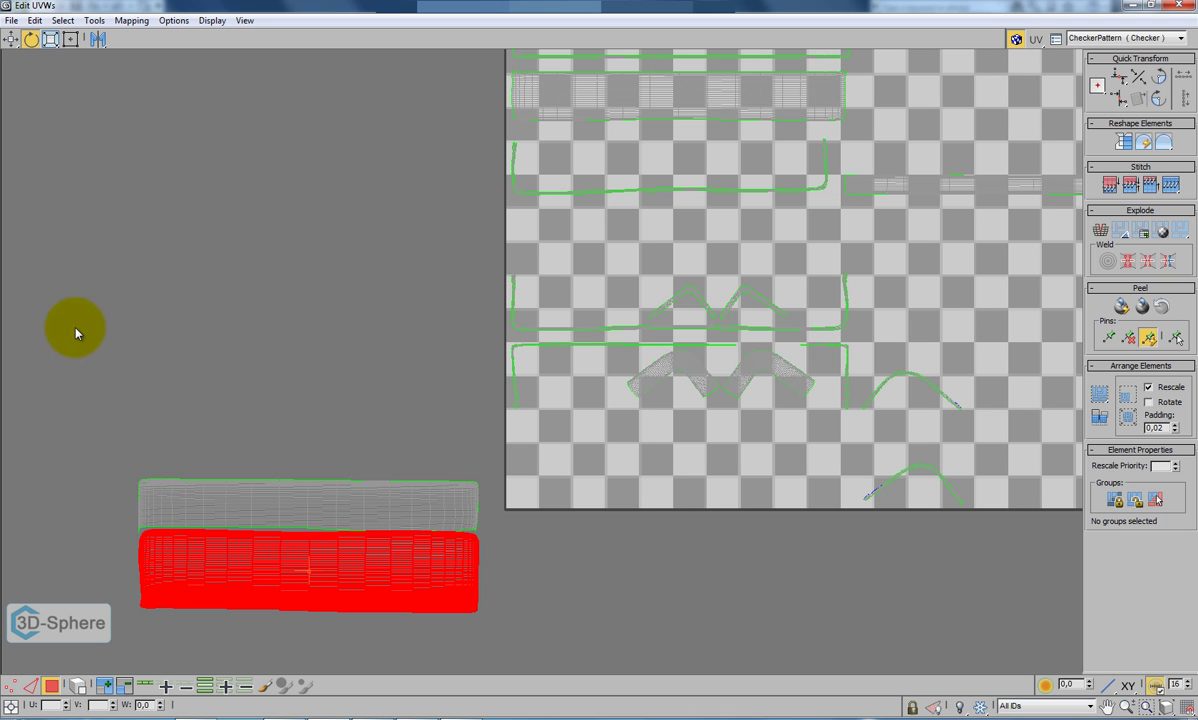
{"action": "left_click", "coordinate": [11, 38]}
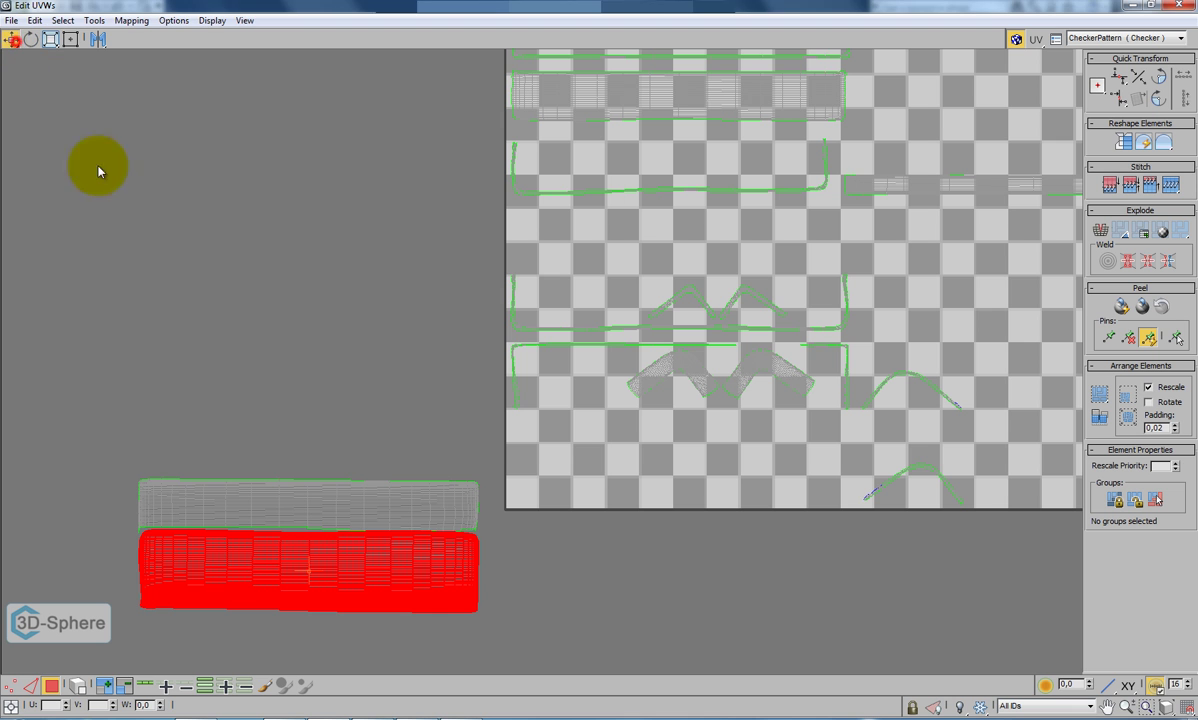
{"action": "left_click_drag", "start_coordinate": [351, 546], "coordinate": [351, 548]}
Shift the two lower rows of thin UV clusters upward and move the aligned pair of large clusters into the tile's freed lower corner.
{"action": "middle_click_drag", "start_coordinate": [718, 499], "coordinate": [652, 525]}
{"action": "left_click_drag", "start_coordinate": [792, 468], "coordinate": [792, 466]}
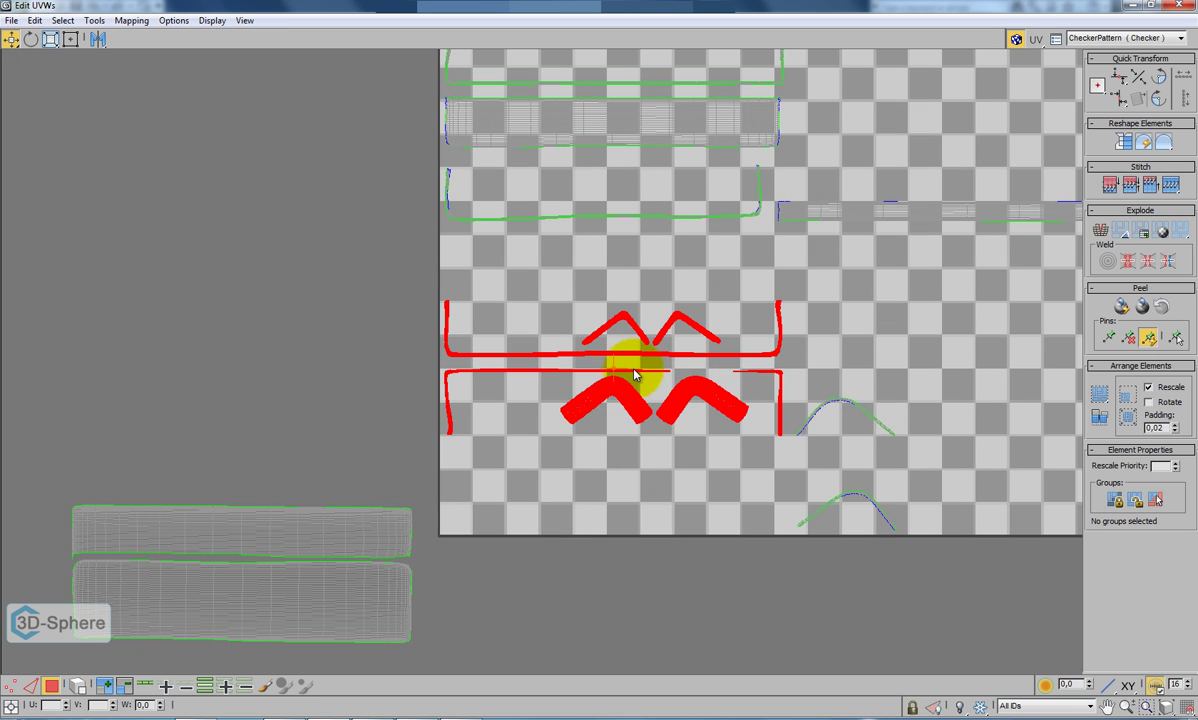
{"action": "left_click_drag", "start_coordinate": [629, 354], "coordinate": [623, 292]}
{"action": "left_click_drag", "start_coordinate": [29, 487], "coordinate": [464, 528]}
{"action": "left_click_drag", "start_coordinate": [296, 592], "coordinate": [667, 479]}
Check the leather across the armrest's seam in the viewport, then match faces on both sides of it to their clusters in the windowed UV editor.
{"action": "left_click", "coordinate": [1127, 5]}
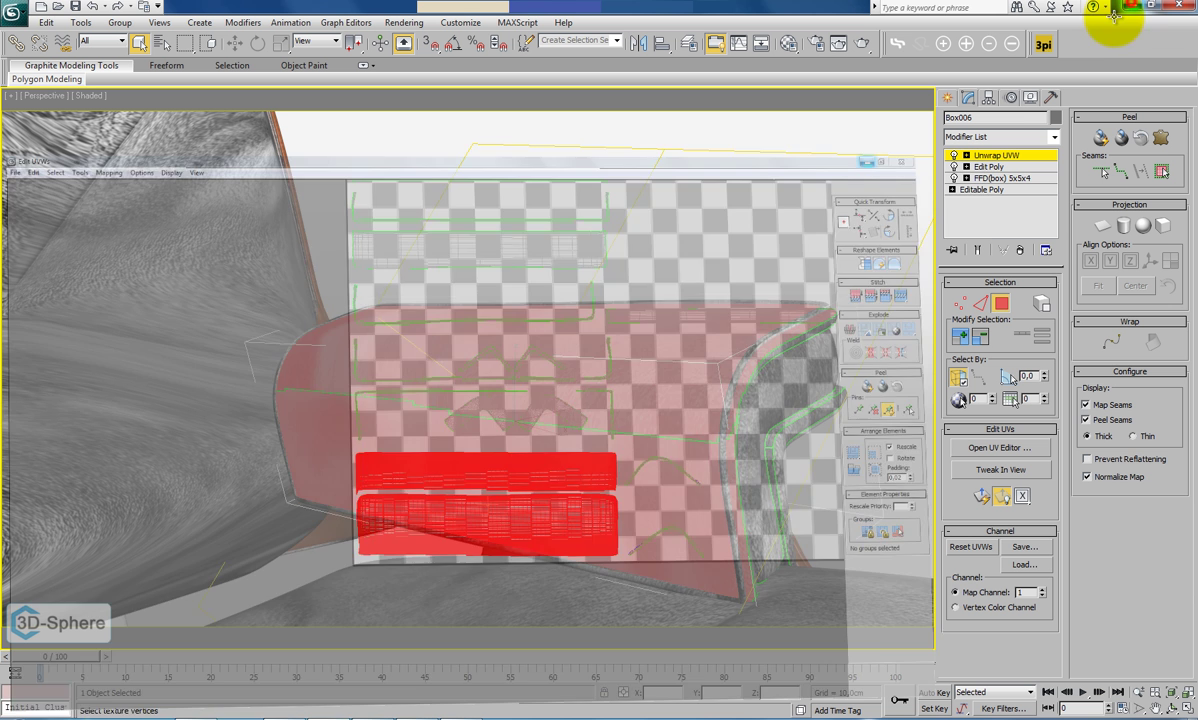
{"action": "left_click", "coordinate": [835, 238]}
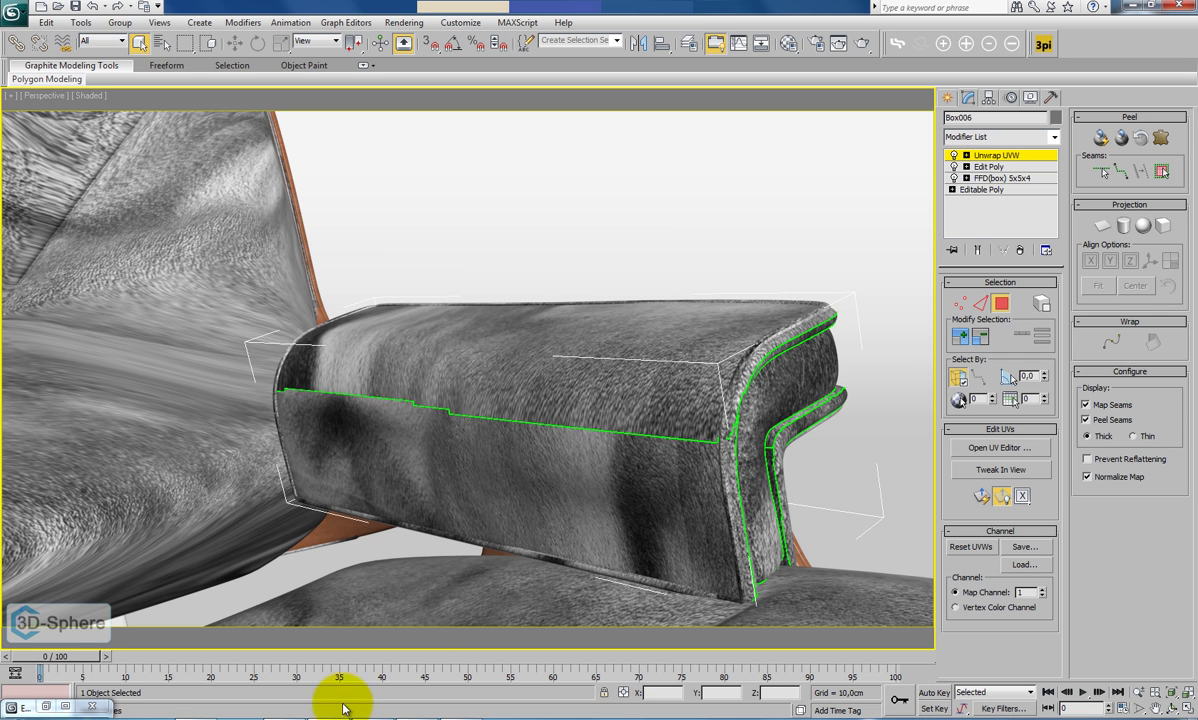
{"action": "left_click", "coordinate": [36, 706]}
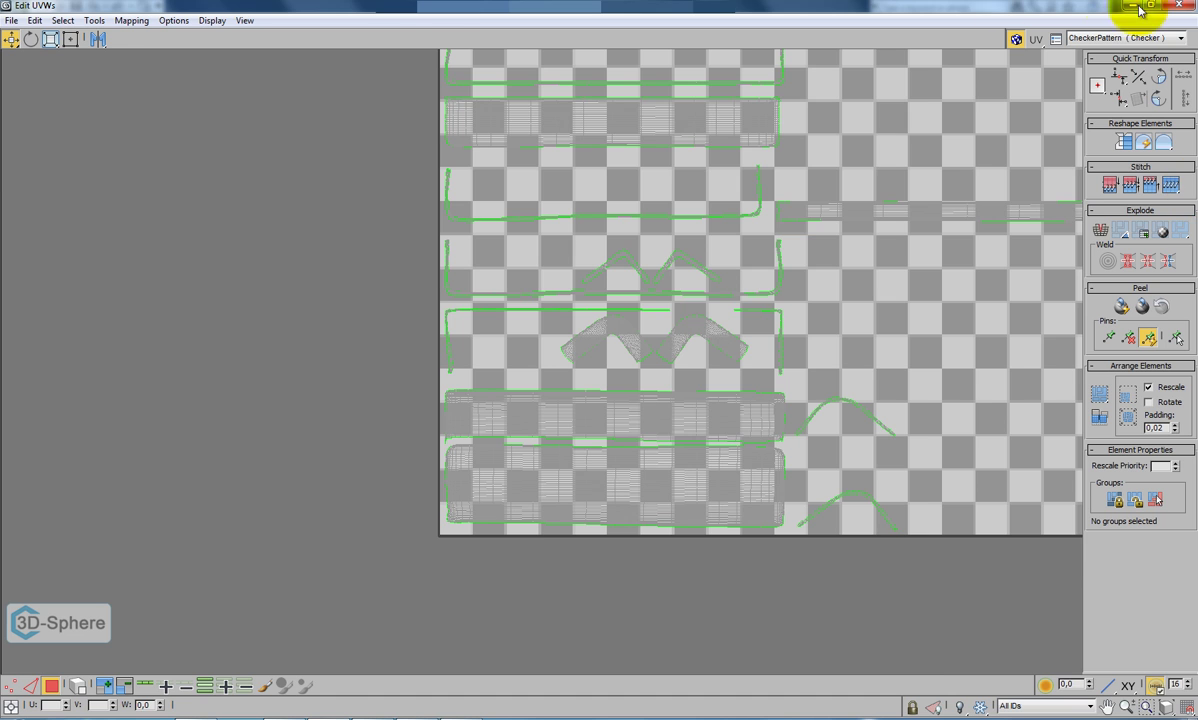
{"action": "left_click", "coordinate": [1151, 7]}
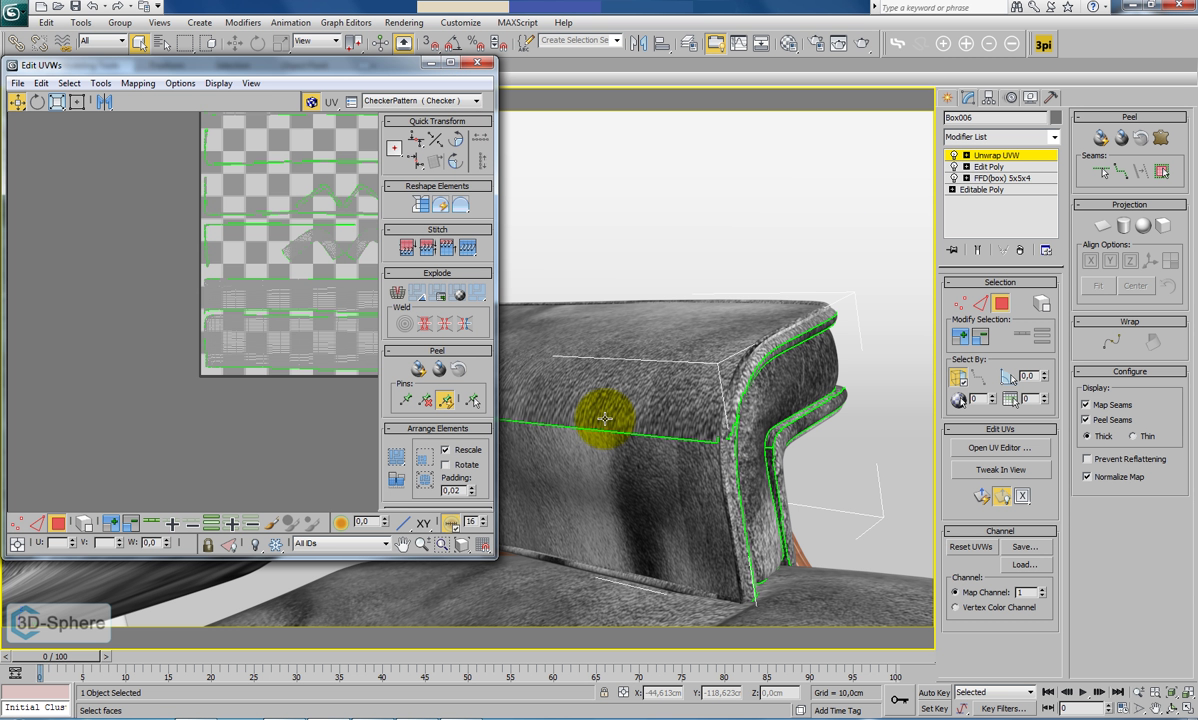
{"action": "middle_click_drag", "start_coordinate": [348, 313], "coordinate": [185, 368]}
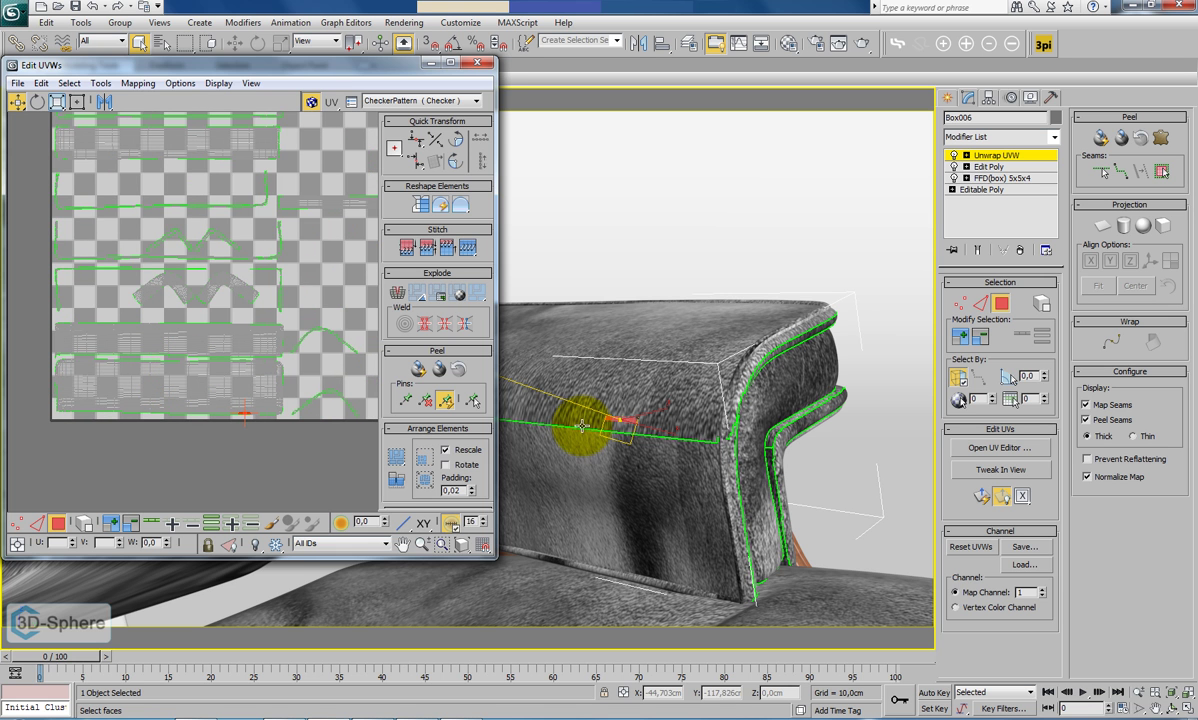
{"action": "left_click", "coordinate": [628, 463]}
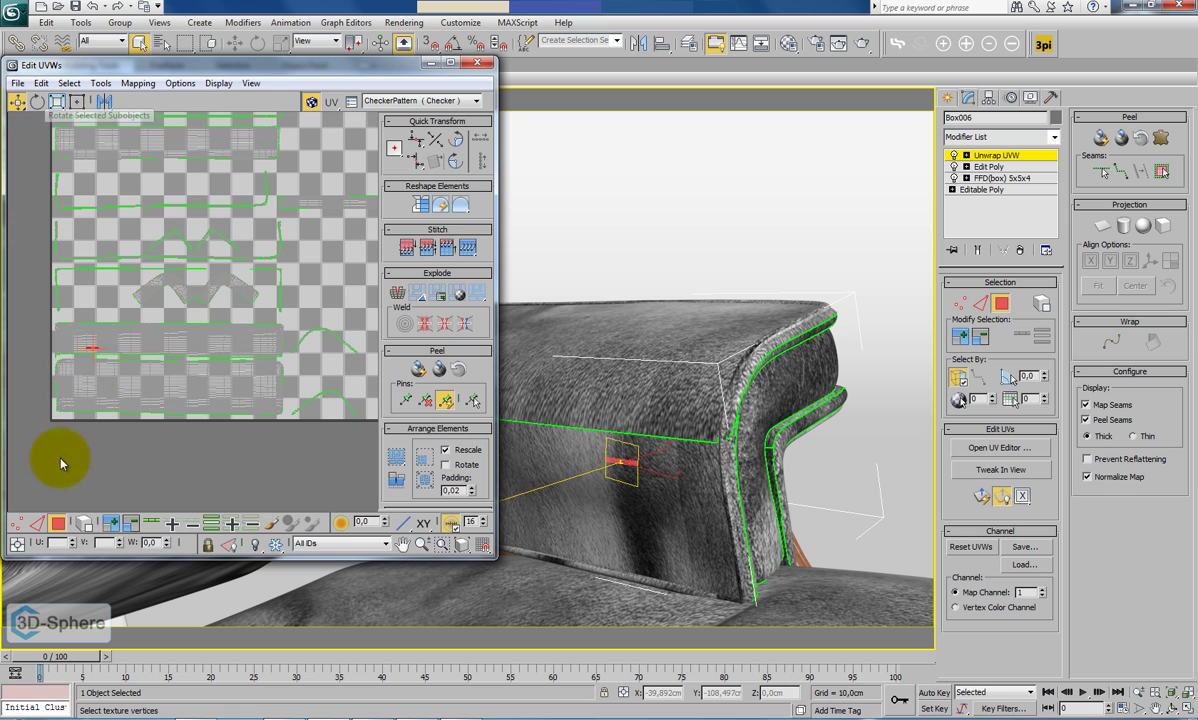
Select the large bottom UV cluster of the armrest, then nudge and slightly rotate it to align the leather across the seam.
{"action": "left_click_drag", "start_coordinate": [40, 424], "coordinate": [304, 388]}
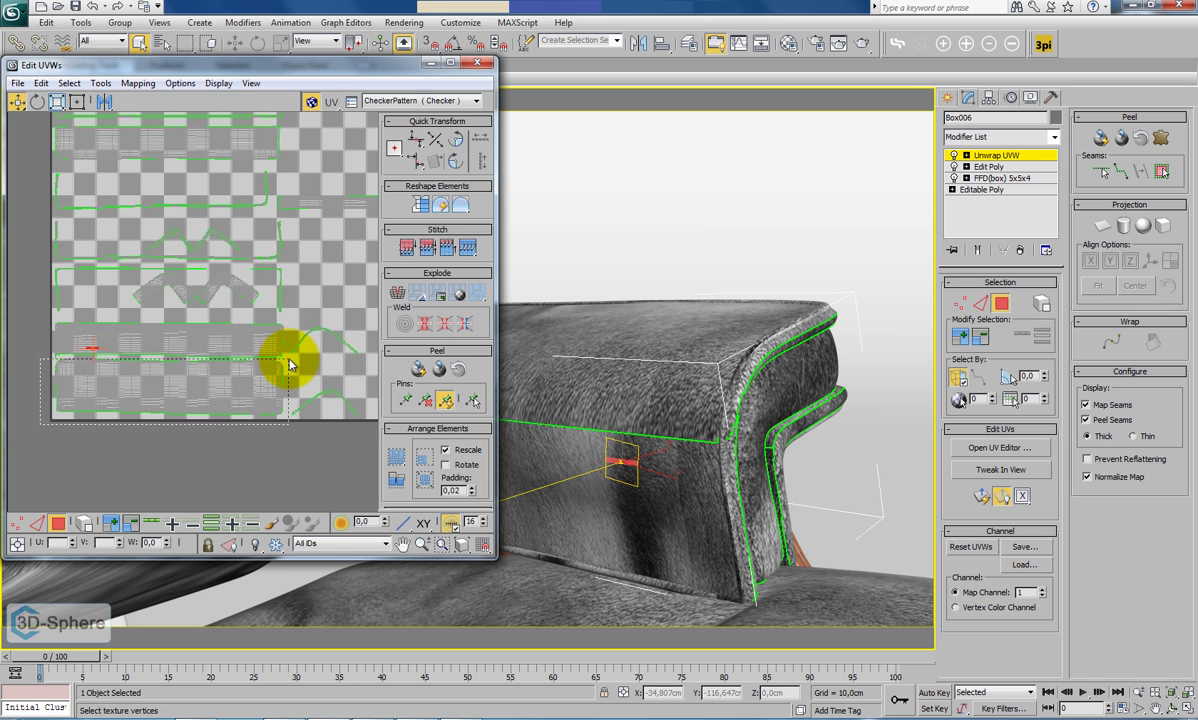
{"action": "left_click_drag", "start_coordinate": [289, 362], "coordinate": [289, 360]}
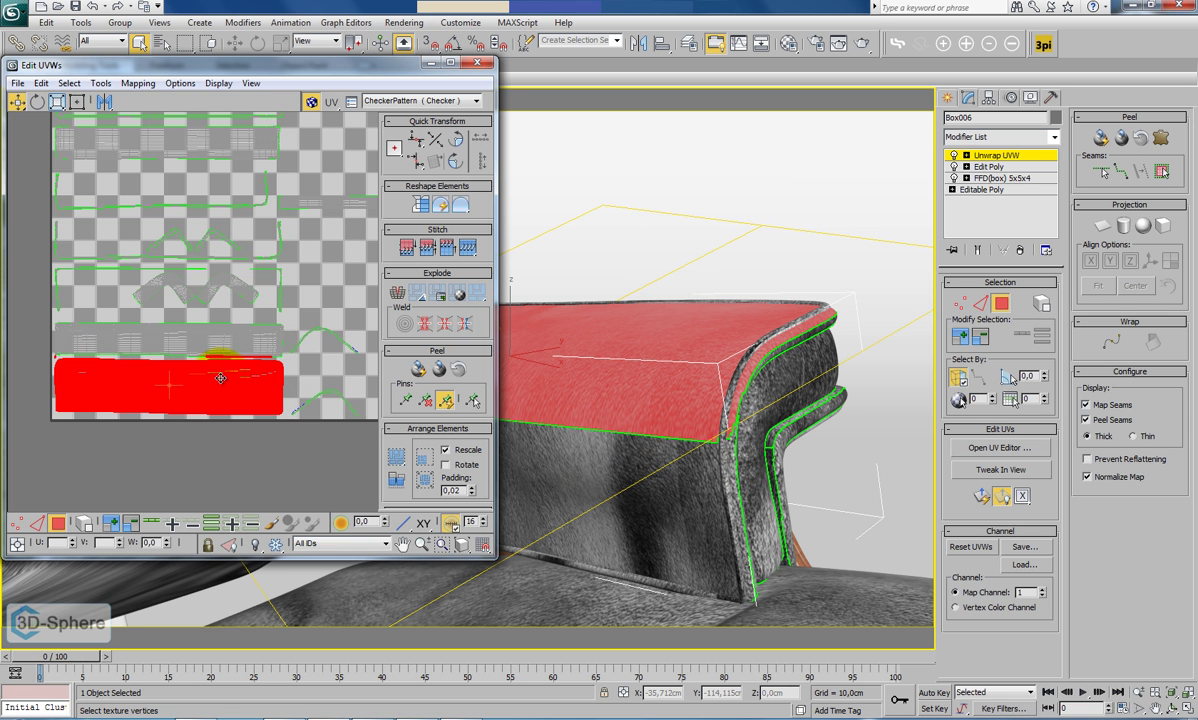
{"action": "left_click_drag", "start_coordinate": [36, 314], "coordinate": [59, 367]}
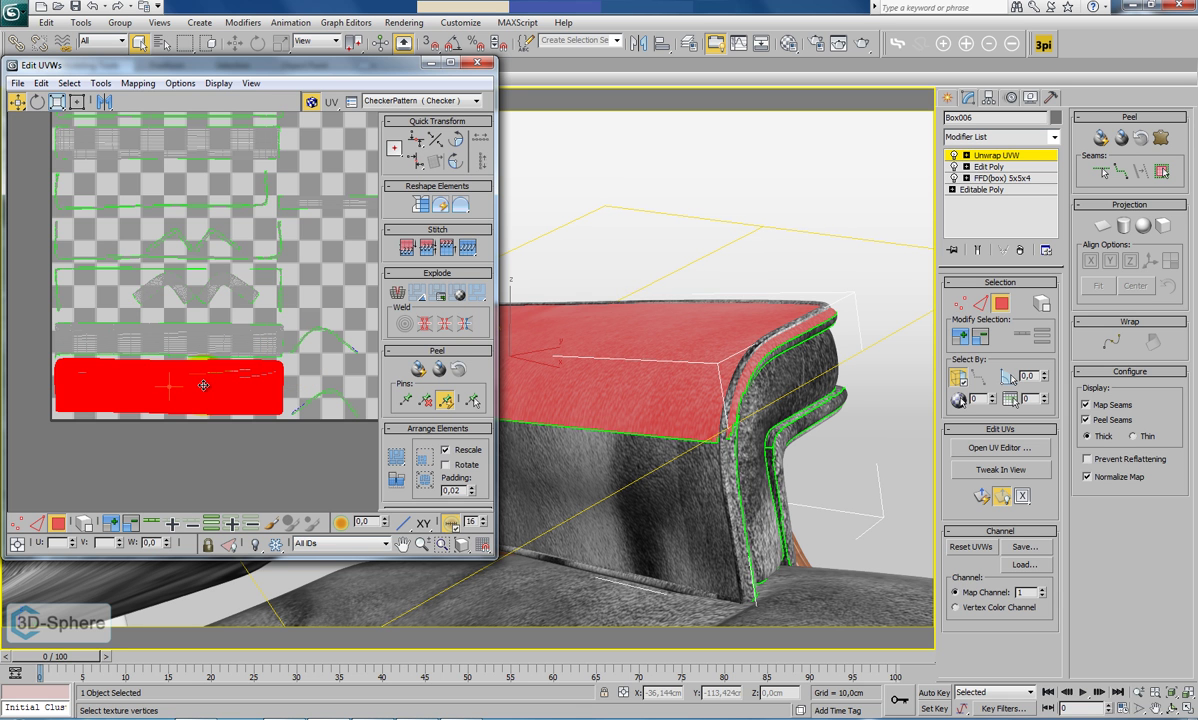
{"action": "left_click_drag", "start_coordinate": [201, 383], "coordinate": [195, 420]}
{"action": "left_click", "coordinate": [38, 101]}
{"action": "left_click_drag", "start_coordinate": [174, 427], "coordinate": [118, 388]}
{"action": "left_click", "coordinate": [17, 101]}
{"action": "left_click_drag", "start_coordinate": [224, 395], "coordinate": [225, 376]}
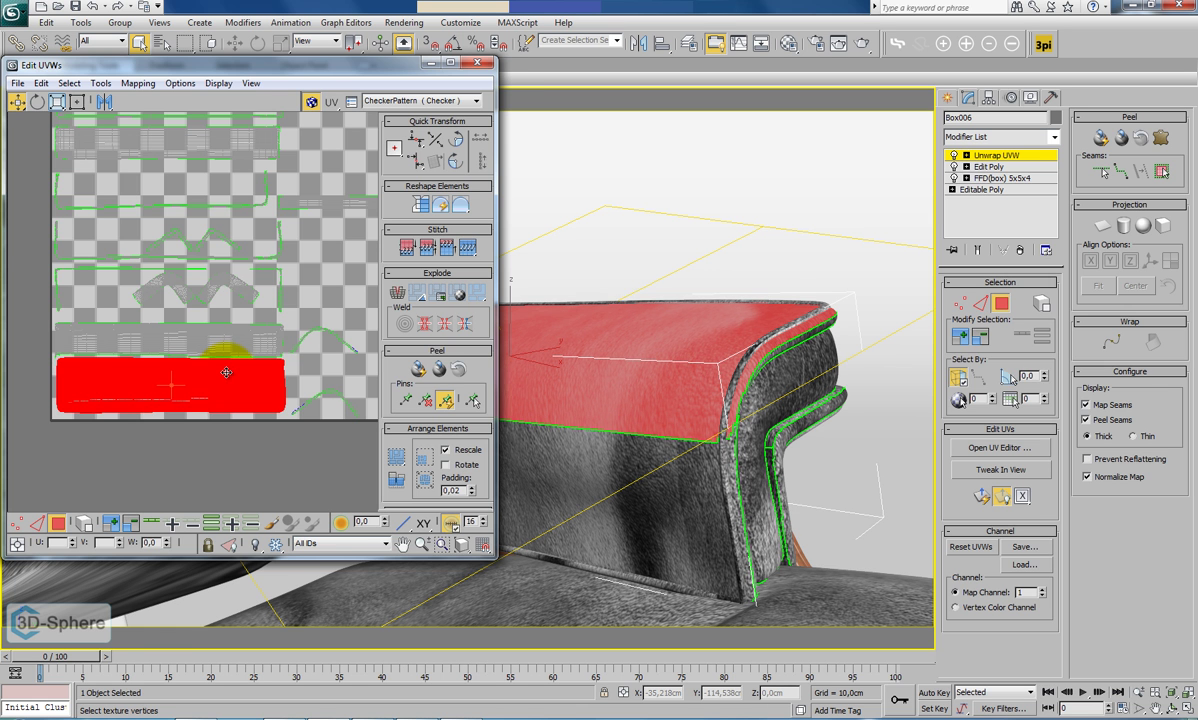
{"action": "left_click", "coordinate": [775, 258]}
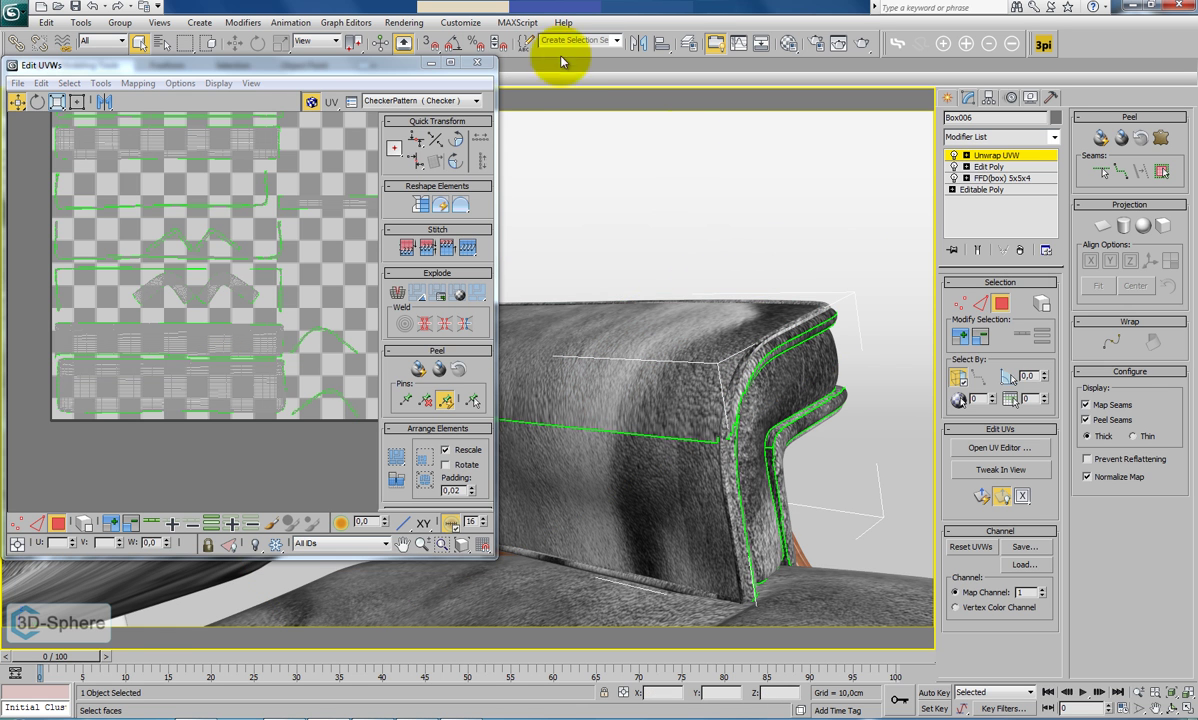
Close the UV editor, leave face editing and deselect the armrest to check its leather seam.
{"action": "left_click", "coordinate": [479, 64]}
{"action": "left_click", "coordinate": [998, 155]}
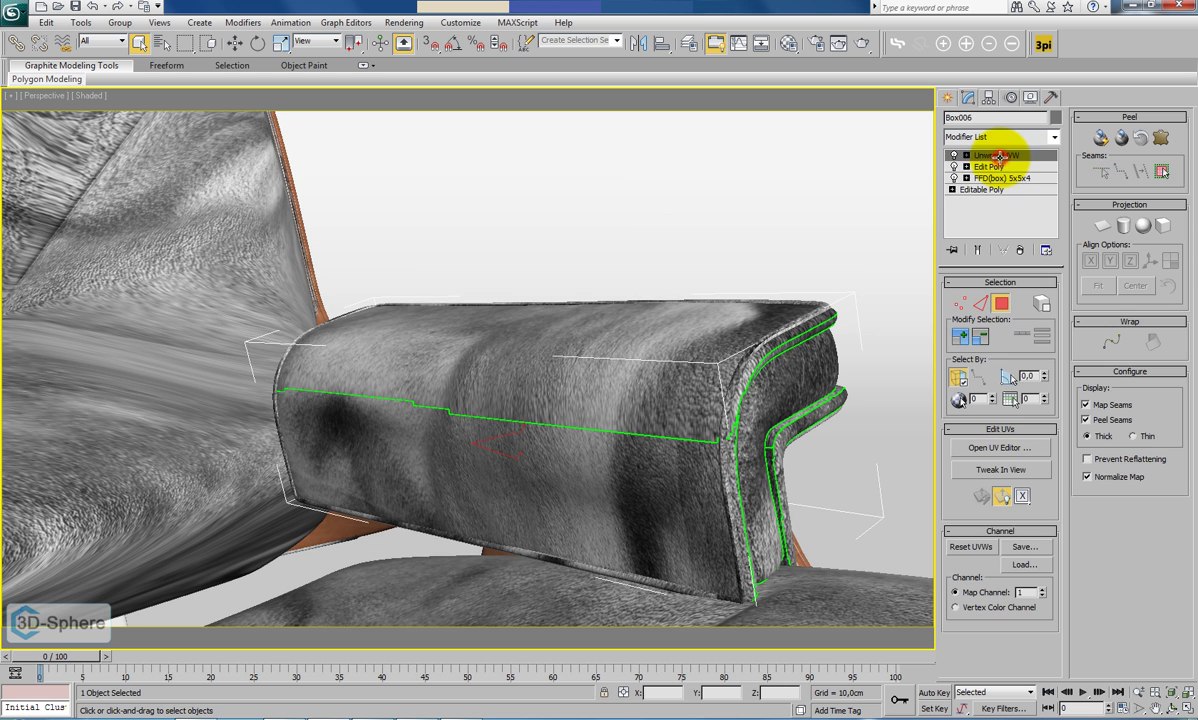
{"action": "key", "text": "ctrl+e"}
{"action": "left_click", "coordinate": [912, 213]}
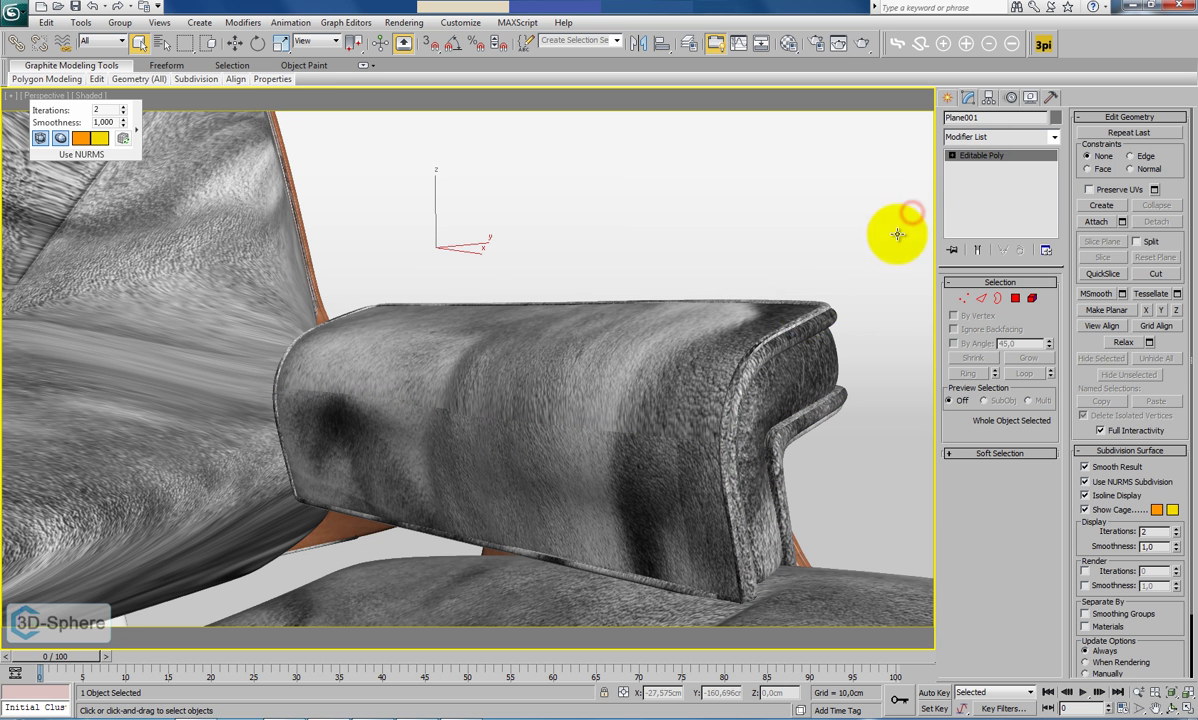
Copy the finished armrest's Unwrap UVW modifier and paste it onto the opposite armrest in place of its existing one.
{"action": "left_click", "coordinate": [688, 392]}
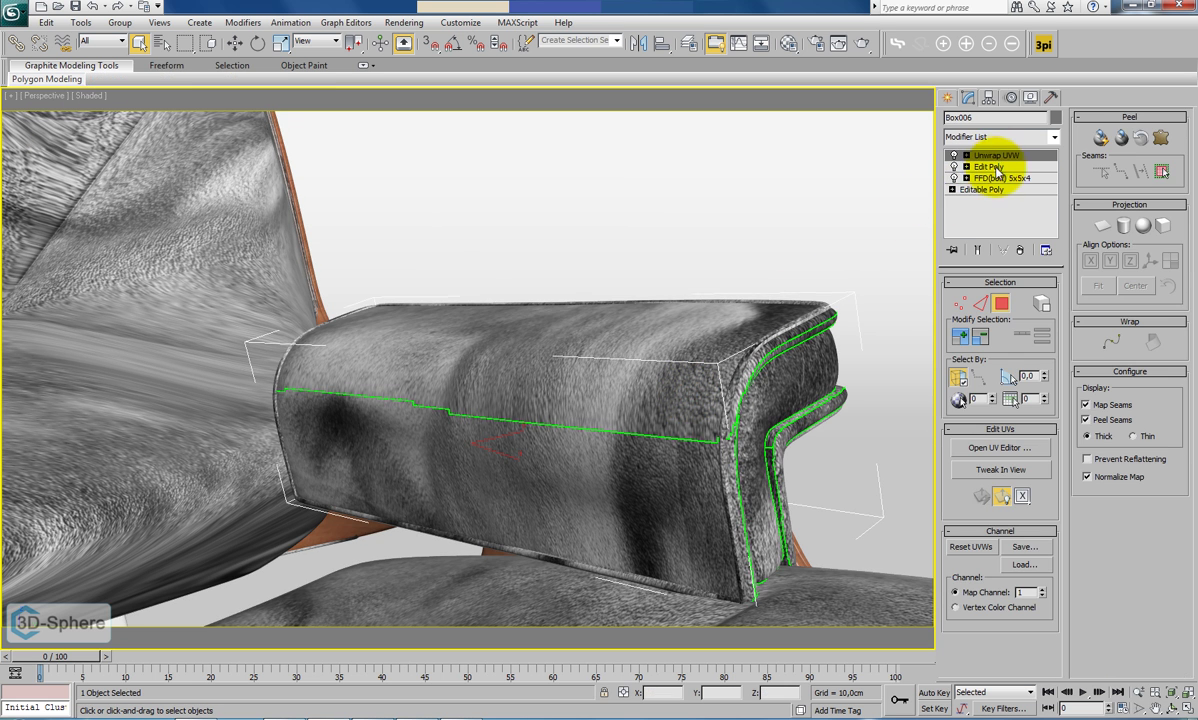
{"action": "right_click", "coordinate": [993, 157]}
{"action": "left_click", "coordinate": [1030, 214]}
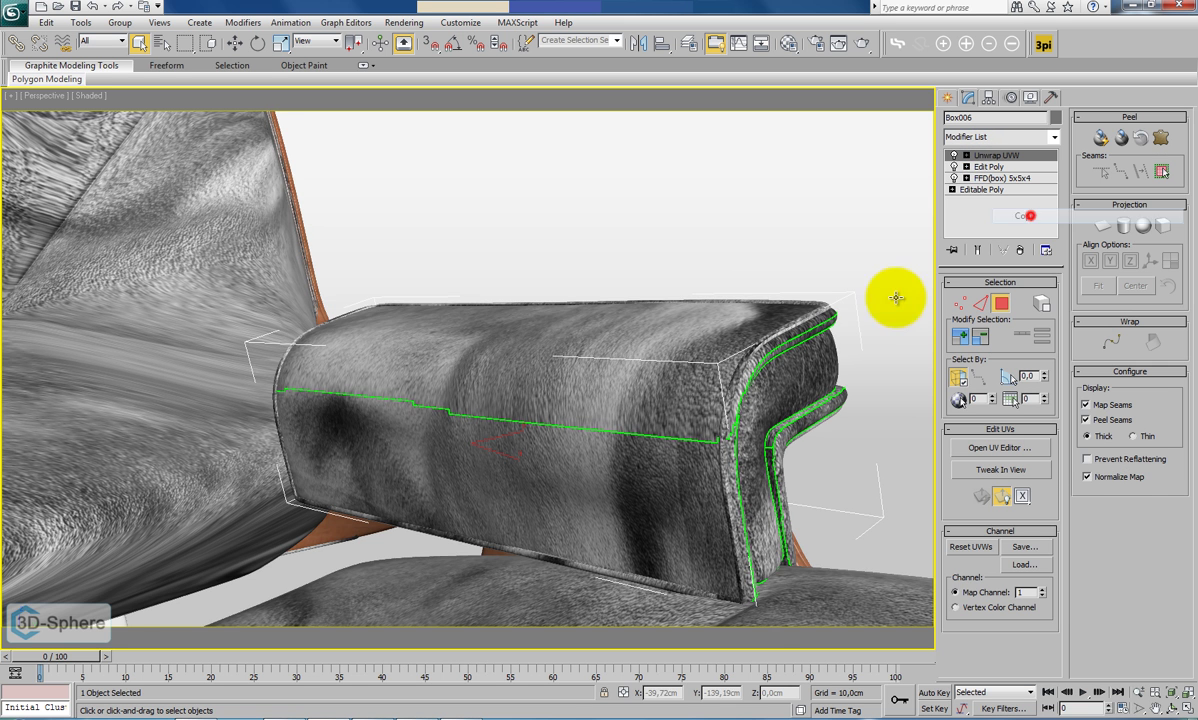
{"action": "left_click", "coordinate": [679, 361]}
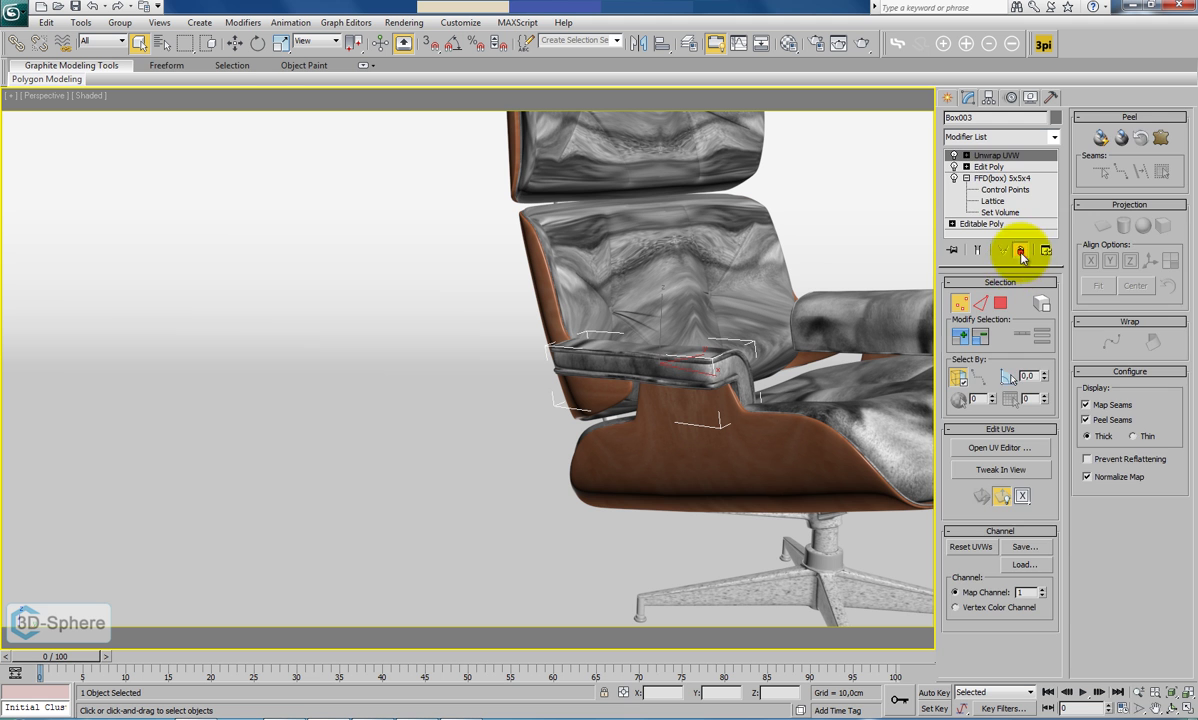
{"action": "left_click", "coordinate": [1019, 250]}
{"action": "right_click", "coordinate": [990, 156]}
{"action": "left_click", "coordinate": [1032, 236]}
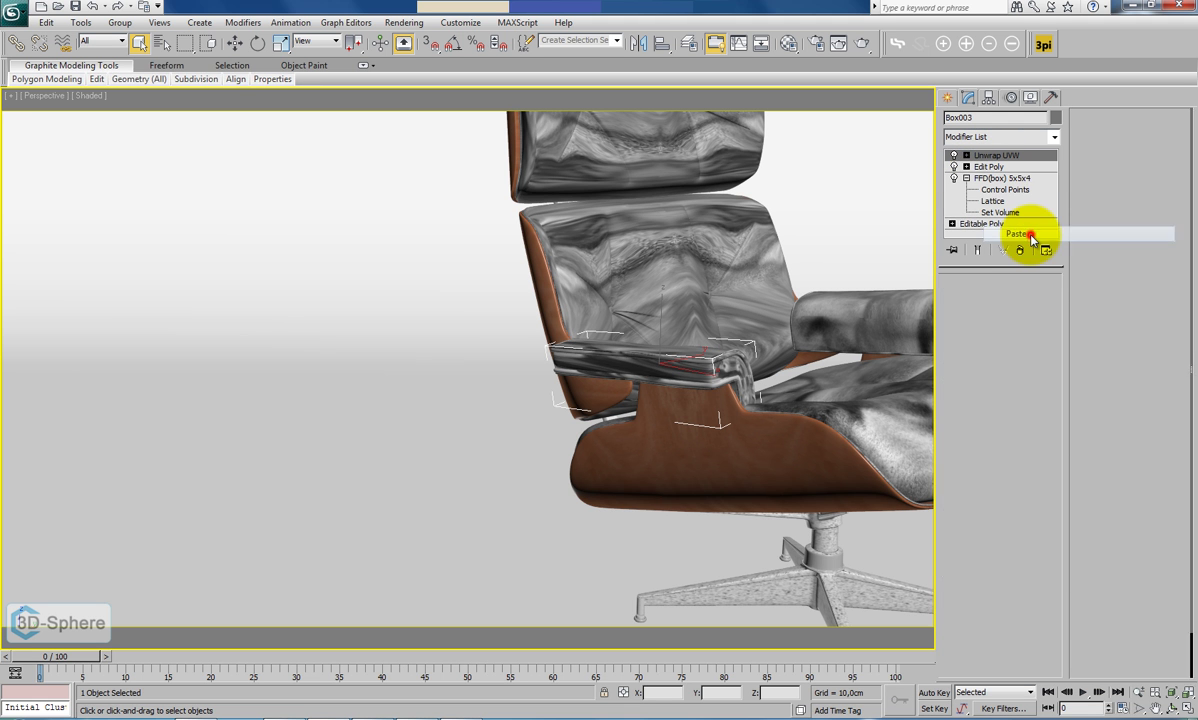
Select the chair's wooden seat shell and hide all unselected objects.
{"action": "left_click", "coordinate": [799, 452]}
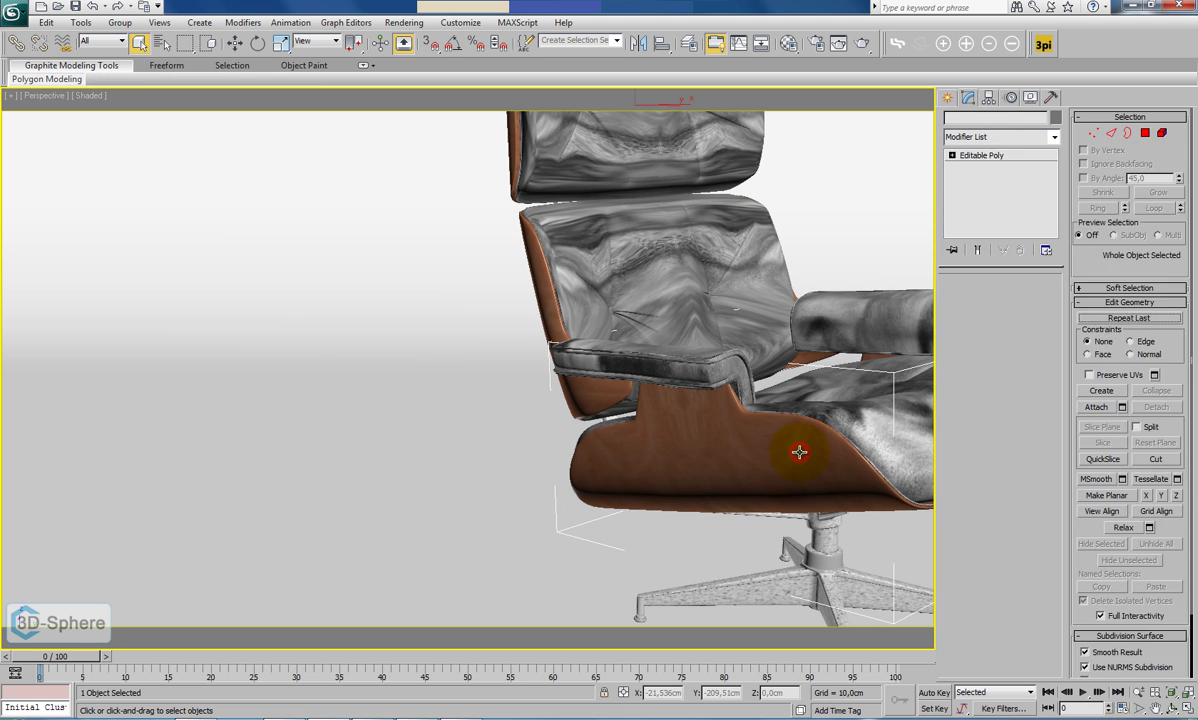
{"action": "right_click", "coordinate": [800, 450]}
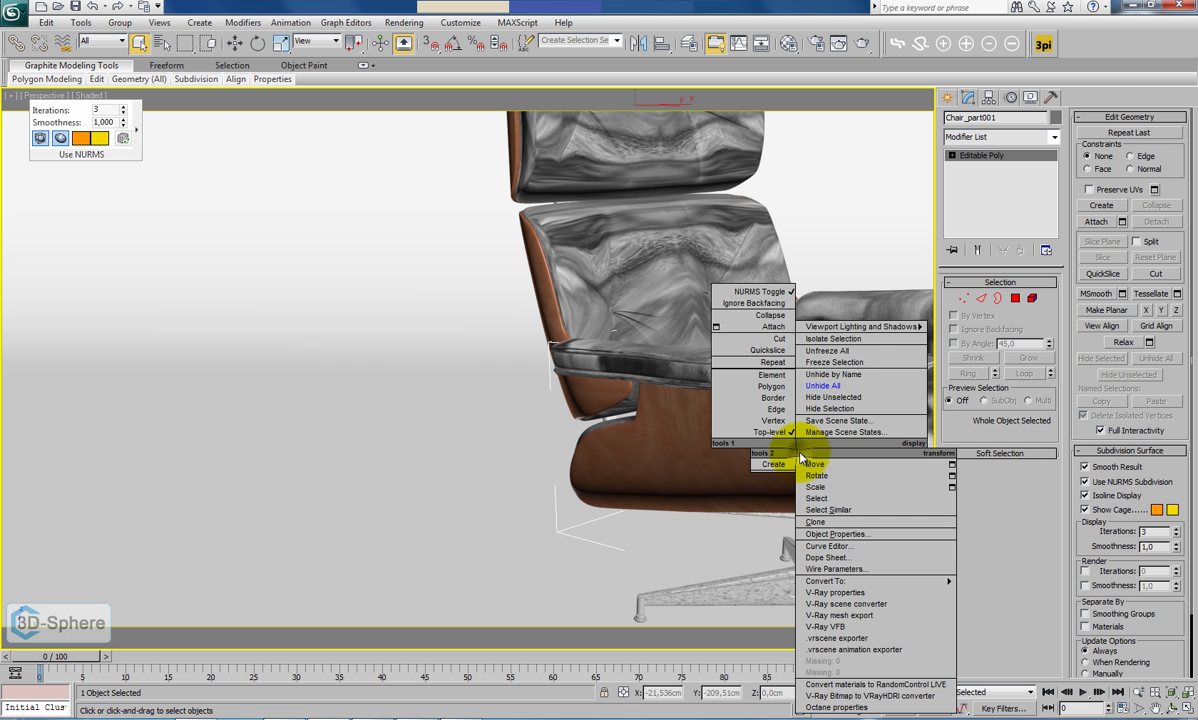
{"action": "left_click", "coordinate": [846, 397]}
{"action": "middle_click_drag", "start_coordinate": [717, 401], "coordinate": [558, 424], "text": "alt"}
{"action": "right_click", "coordinate": [445, 432]}
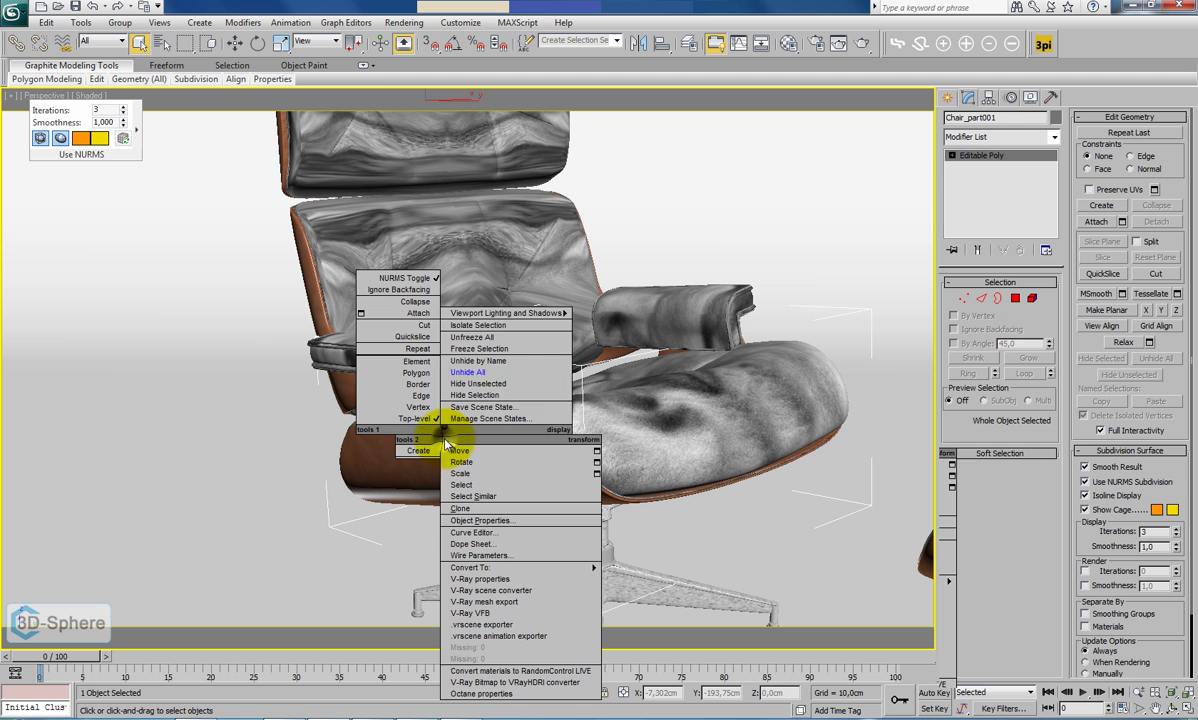
{"action": "left_click", "coordinate": [484, 389]}
{"action": "middle_click_drag", "start_coordinate": [531, 416], "coordinate": [557, 433], "text": "alt"}
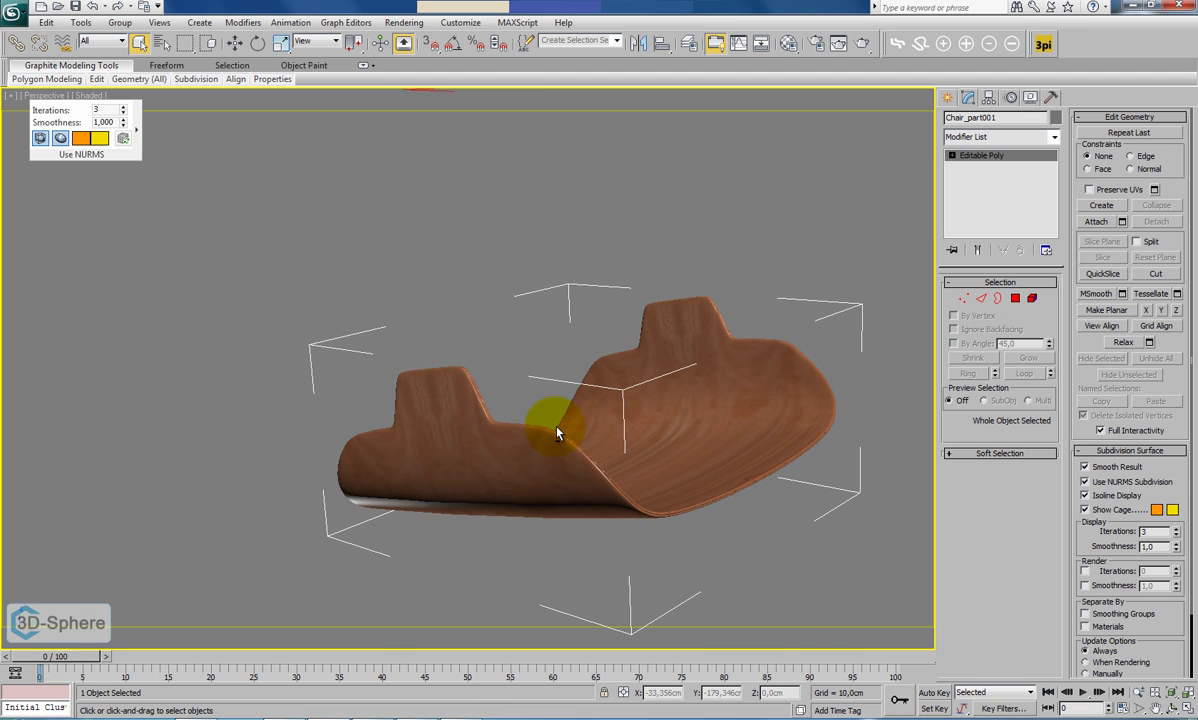
Add a UVW Map modifier with Box mapping to the wooden seat shell.
{"action": "left_click", "coordinate": [1056, 143]}
{"action": "left_click_drag", "start_coordinate": [1054, 158], "coordinate": [1055, 447]}
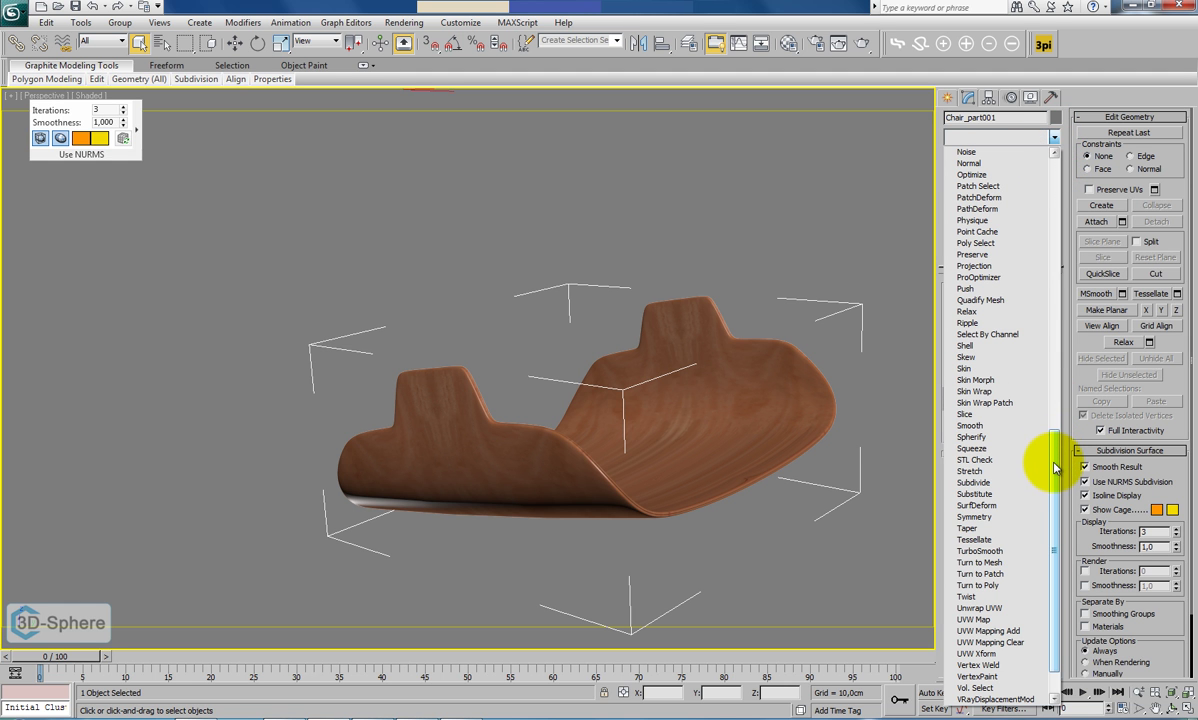
{"action": "left_click", "coordinate": [978, 620]}
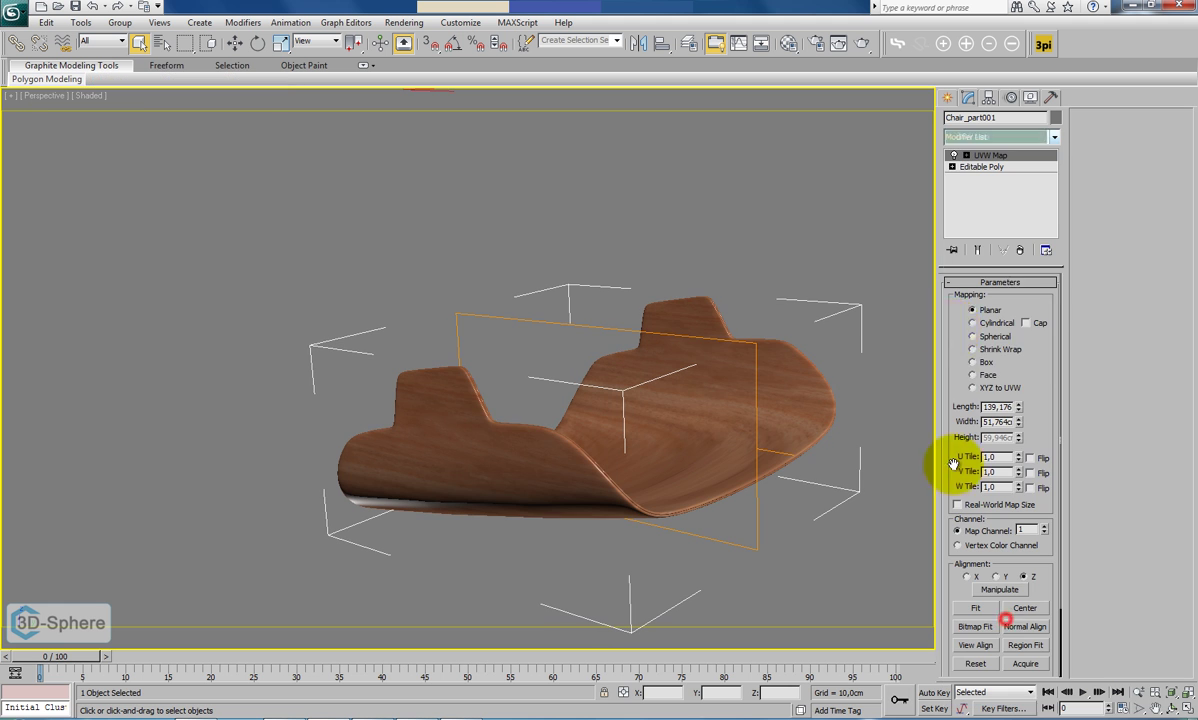
{"action": "left_click", "coordinate": [985, 364]}
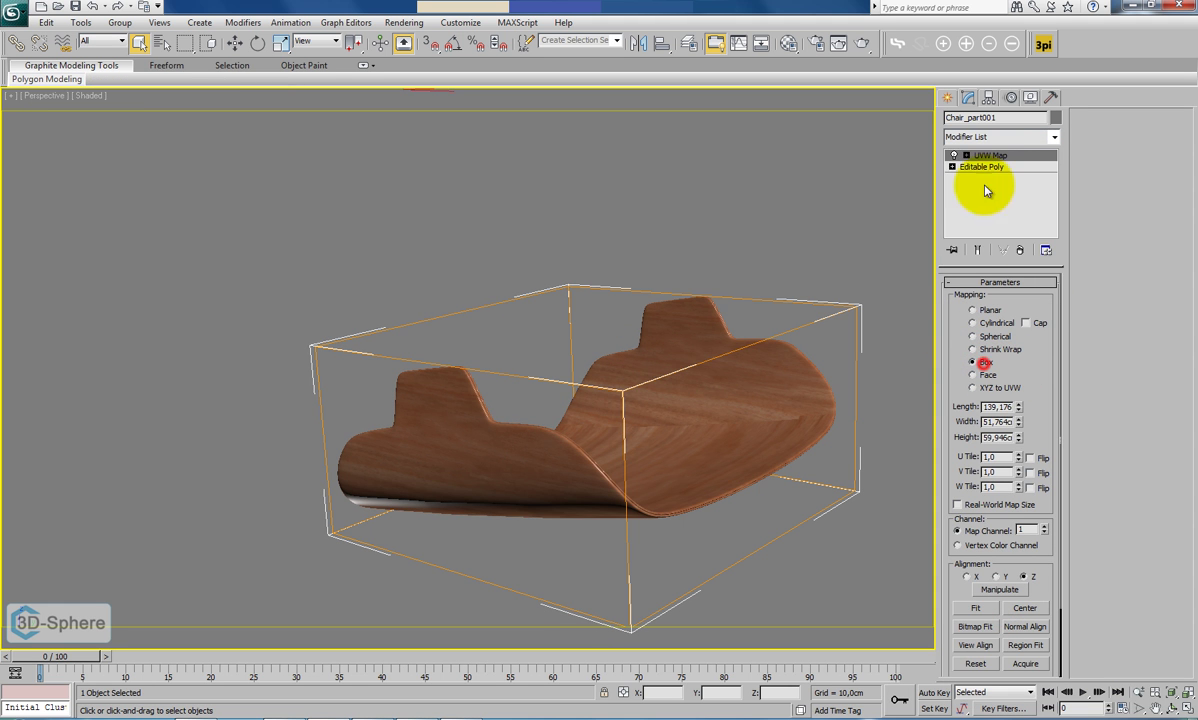
Scale the seat shell's UVW Map gizmo up along the Z axis to well beyond the shell's height.
{"action": "left_click", "coordinate": [985, 169]}
{"action": "key", "text": "w"}
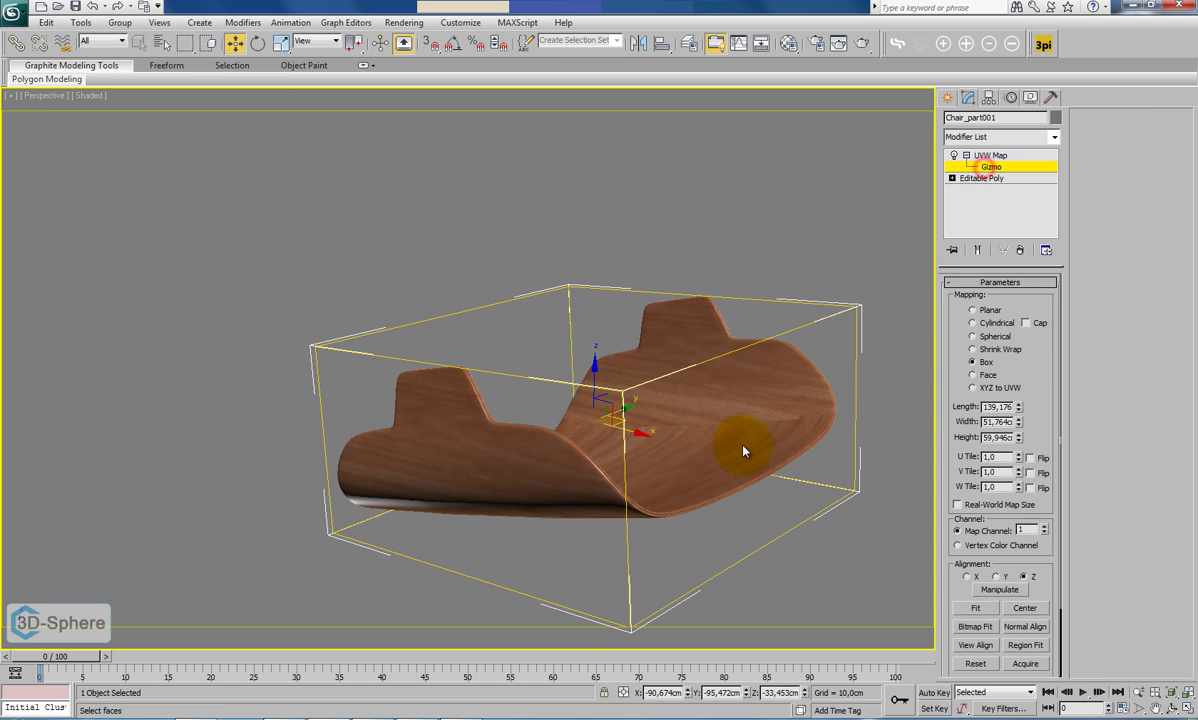
{"action": "middle_click_drag", "start_coordinate": [720, 440], "coordinate": [717, 380]}
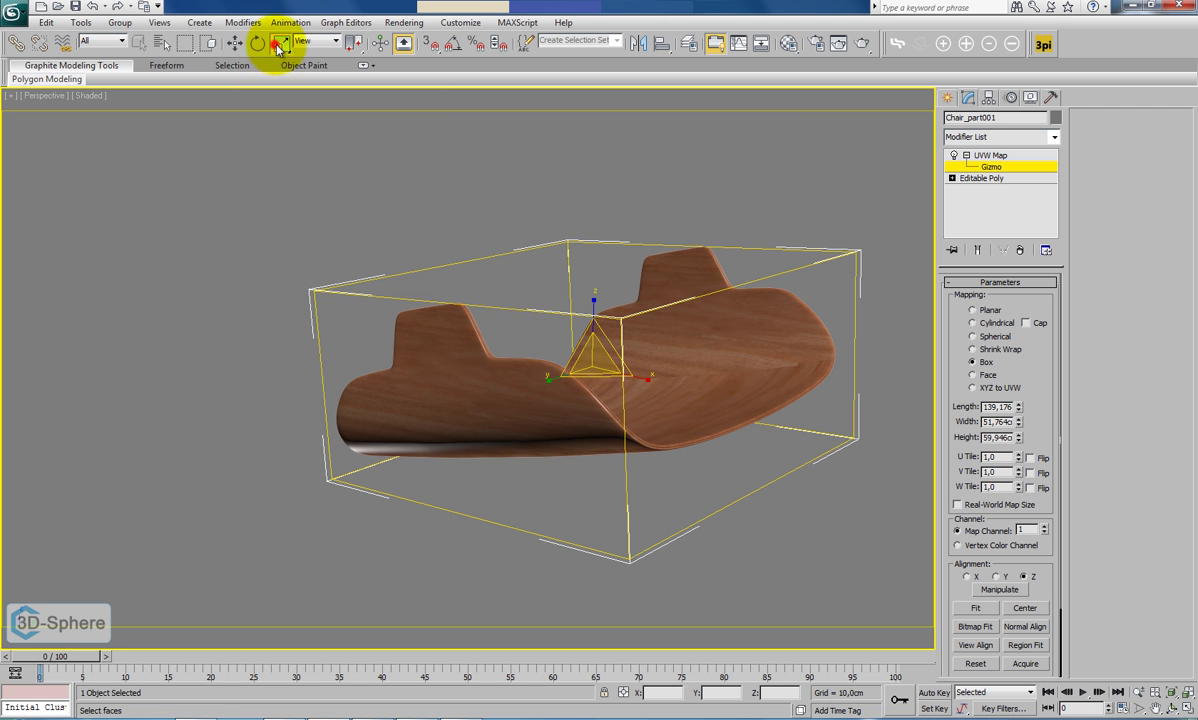
{"action": "left_click_drag", "start_coordinate": [591, 309], "coordinate": [576, 178]}
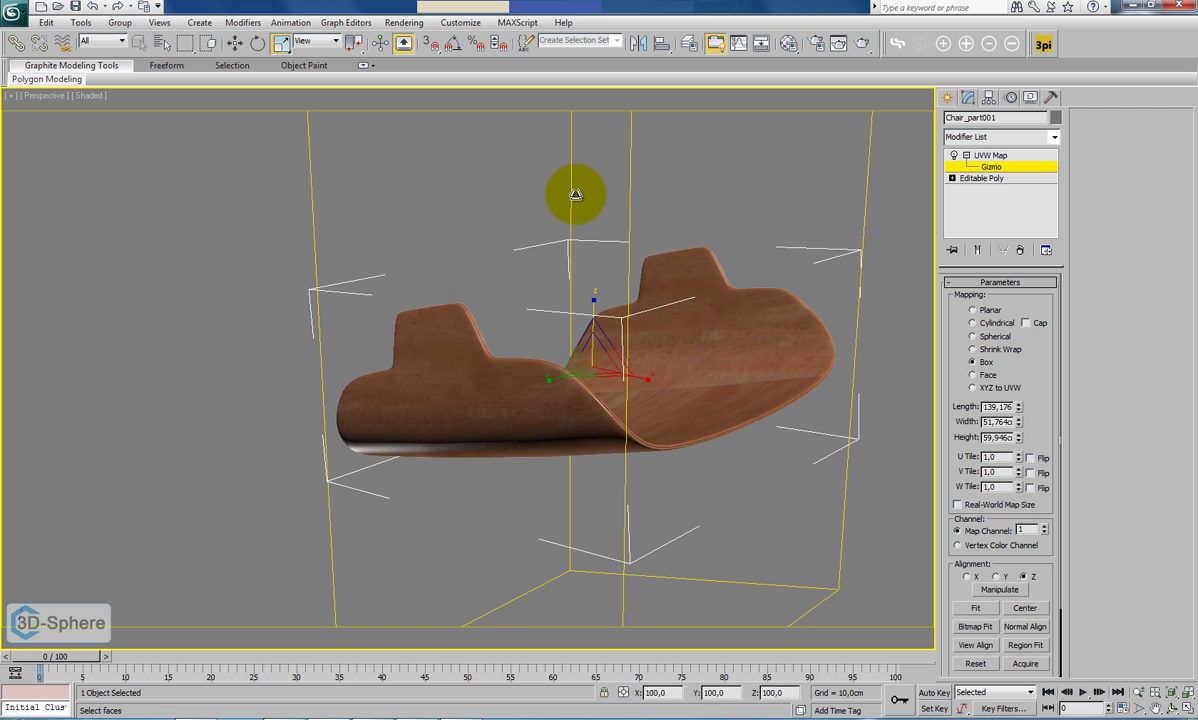
Unhide all objects in the scene.
{"action": "scroll", "coordinate": [577, 200], "scroll_direction": "down", "scroll_amount": 5}
{"action": "right_click", "coordinate": [650, 305]}
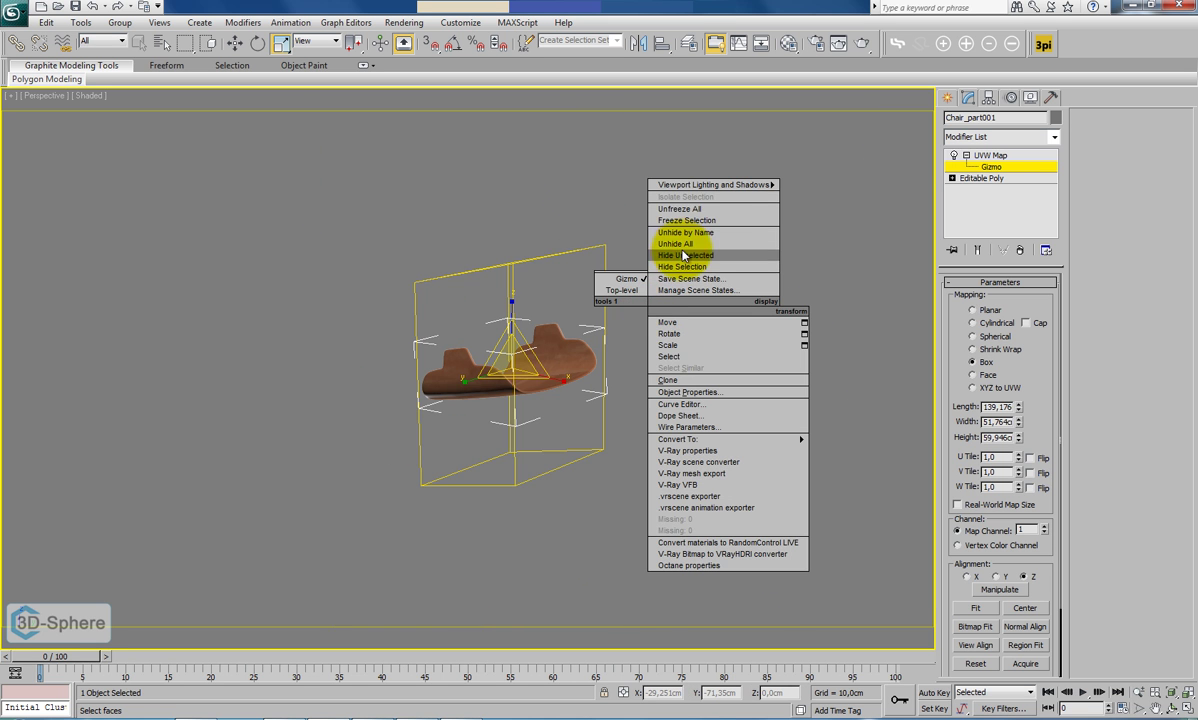
{"action": "left_click", "coordinate": [678, 245]}
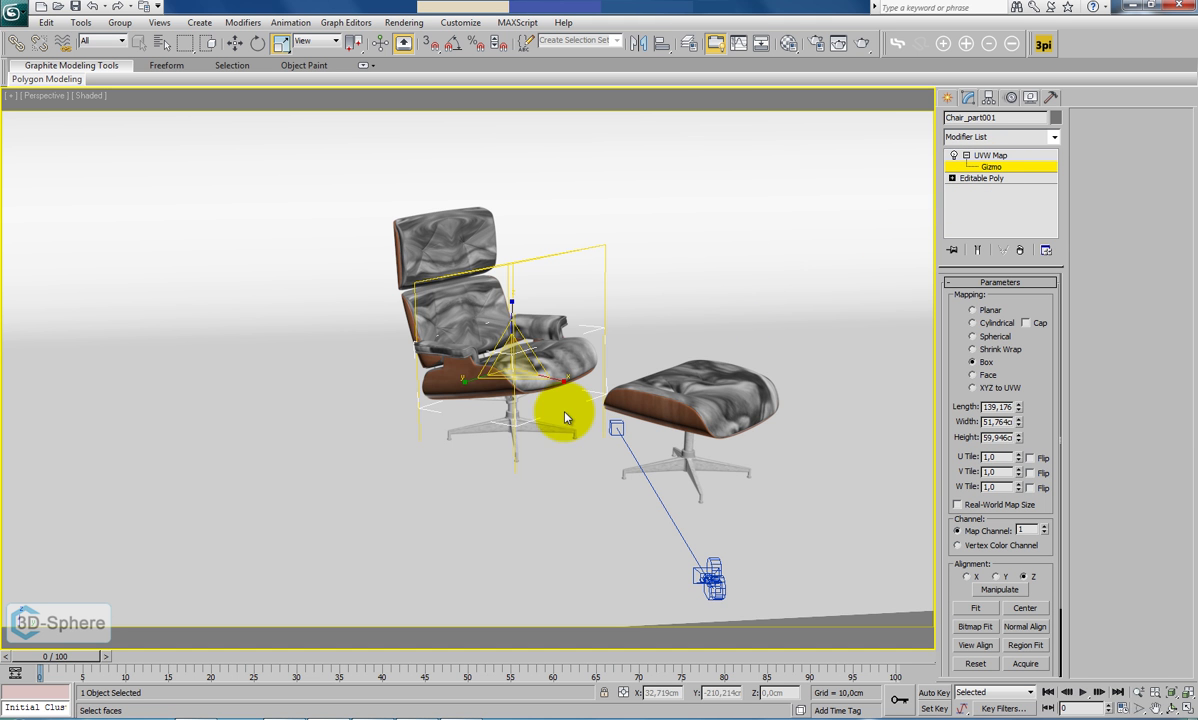
Compare the wood grain on the seat shell with Y and X mapping alignment, keep X and leave gizmo editing.
{"action": "scroll", "coordinate": [520, 380], "scroll_direction": "up", "scroll_amount": 6}
{"action": "scroll", "coordinate": [489, 390], "scroll_direction": "down", "scroll_amount": 3}
{"action": "middle_click_drag", "start_coordinate": [730, 428], "coordinate": [760, 419]}
{"action": "scroll", "coordinate": [652, 413], "scroll_direction": "up", "scroll_amount": 5}
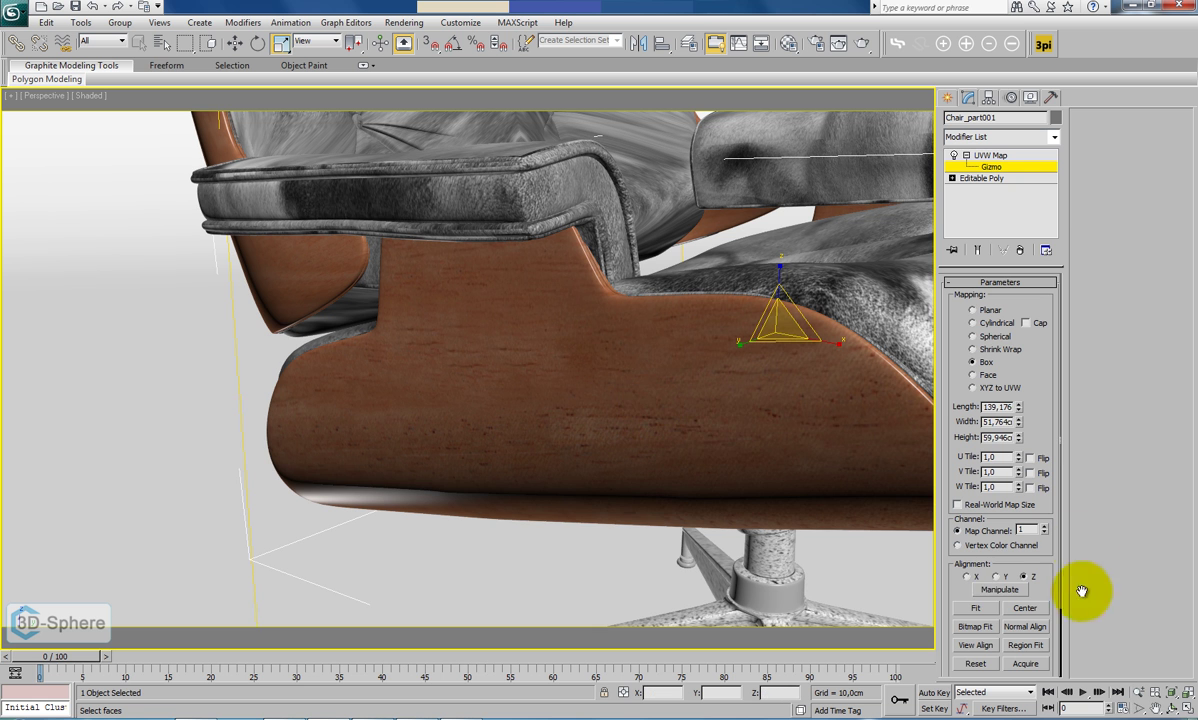
{"action": "left_click", "coordinate": [994, 577]}
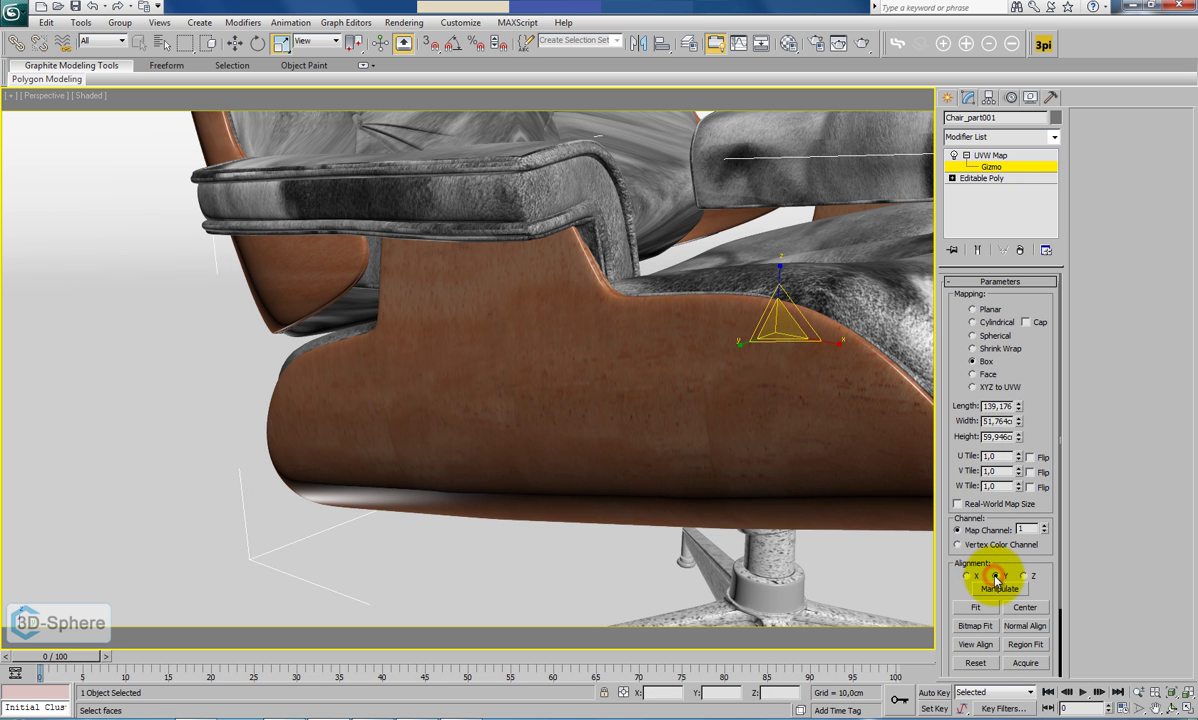
{"action": "left_click", "coordinate": [968, 577]}
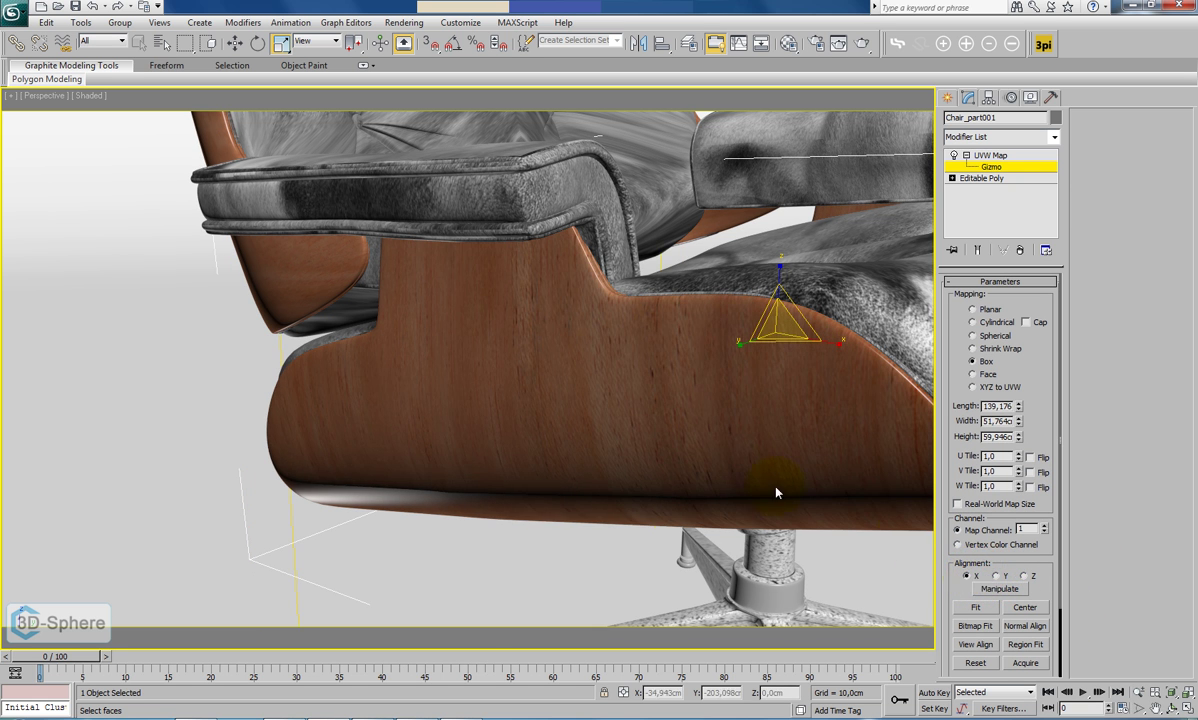
{"action": "scroll", "coordinate": [669, 479], "scroll_direction": "down", "scroll_amount": 6}
{"action": "left_click", "coordinate": [287, 543]}
{"action": "left_click", "coordinate": [1003, 164]}
Select the lower backrest's wooden shell and add a UVW Map modifier with Box mapping.
{"action": "middle_click_drag", "start_coordinate": [388, 305], "coordinate": [538, 403]}
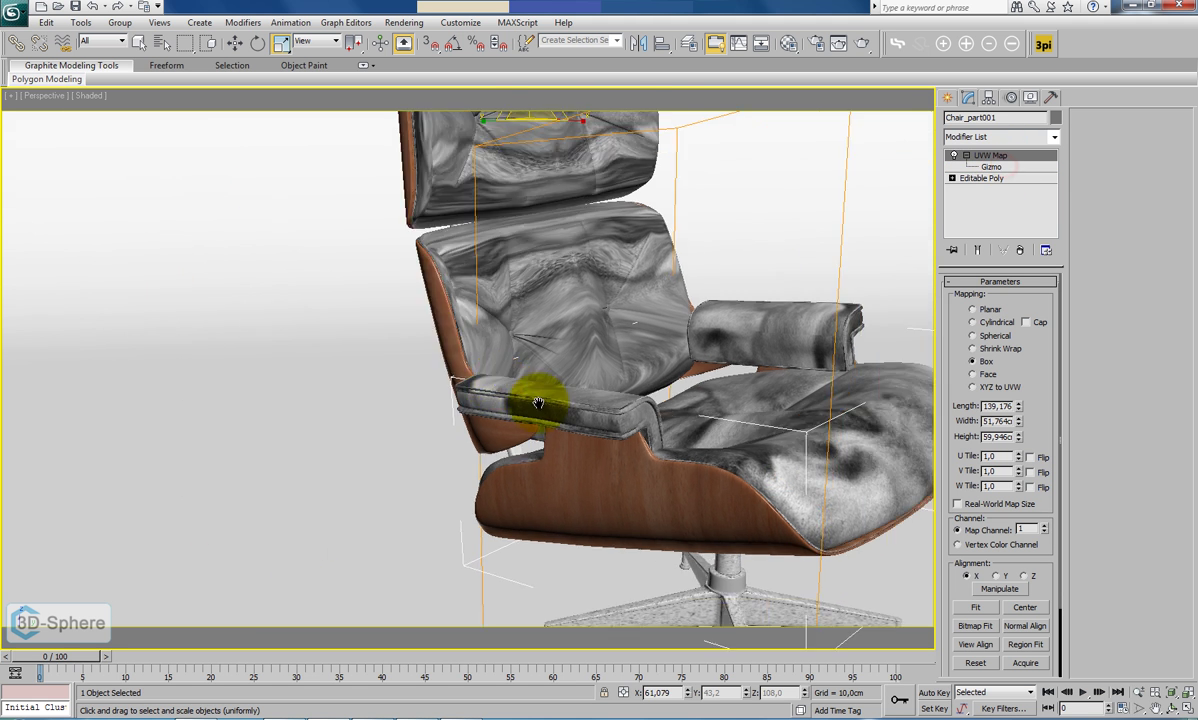
{"action": "left_click", "coordinate": [476, 275]}
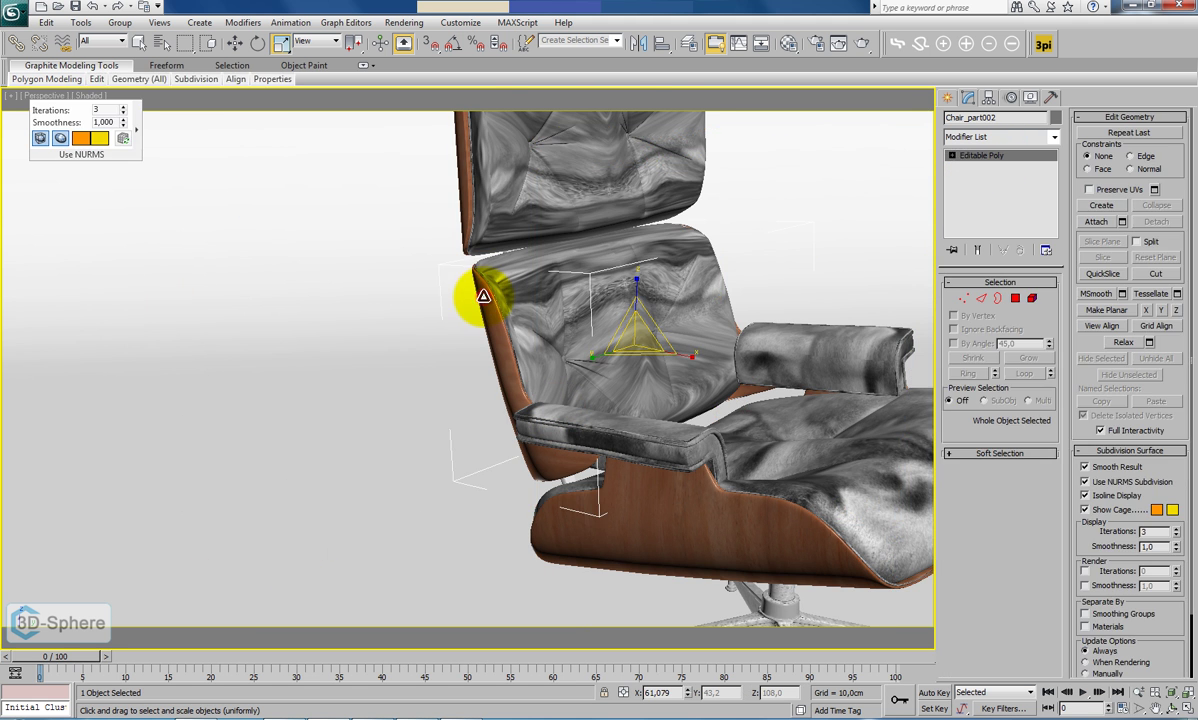
{"action": "left_click", "coordinate": [1054, 137]}
{"action": "left_click_drag", "start_coordinate": [1054, 160], "coordinate": [1054, 465]}
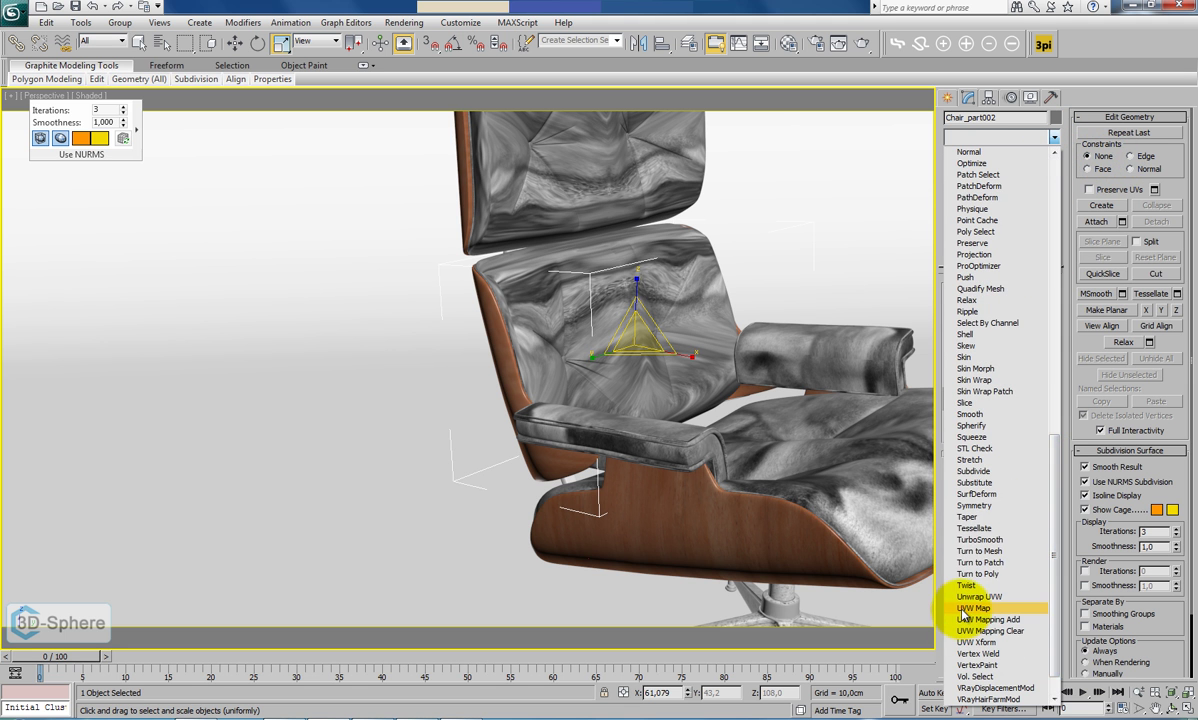
{"action": "left_click", "coordinate": [963, 608]}
{"action": "left_click", "coordinate": [972, 361]}
Select the upper backrest's wooden shell and add a UVW Map modifier with Box mapping.
{"action": "middle_click_drag", "start_coordinate": [780, 360], "coordinate": [660, 326], "text": "alt"}
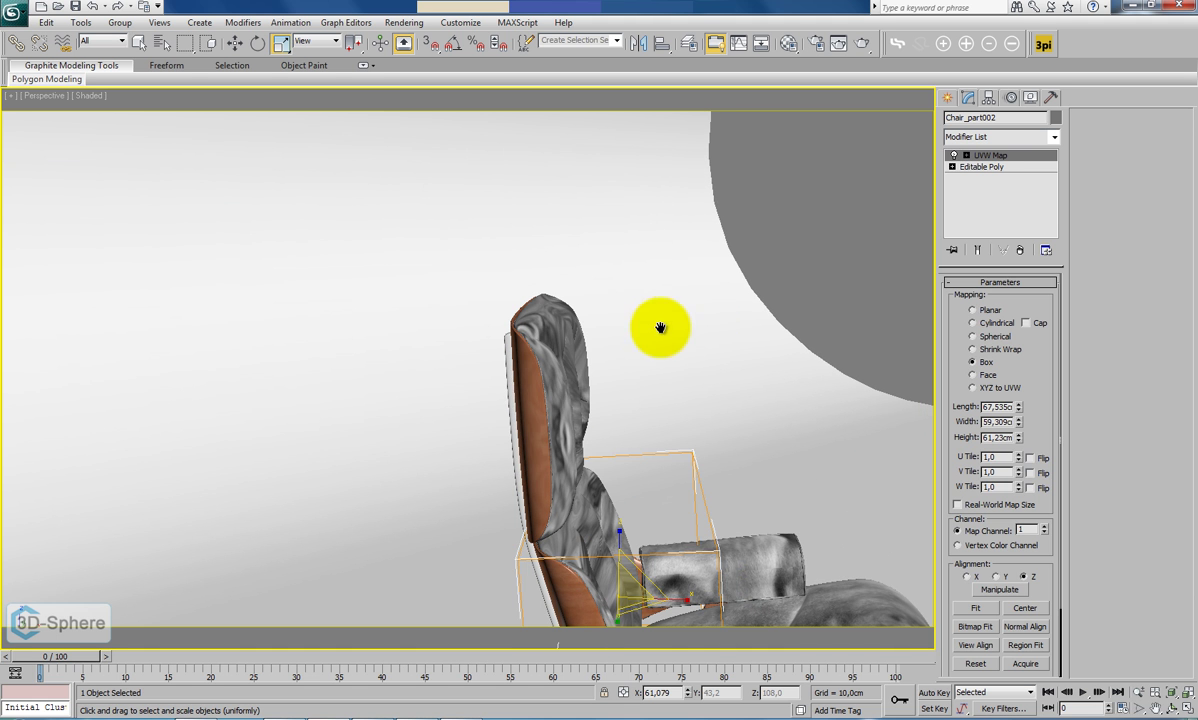
{"action": "left_click", "coordinate": [508, 401]}
{"action": "left_click", "coordinate": [1054, 138]}
{"action": "left_click_drag", "start_coordinate": [1054, 185], "coordinate": [1052, 533]}
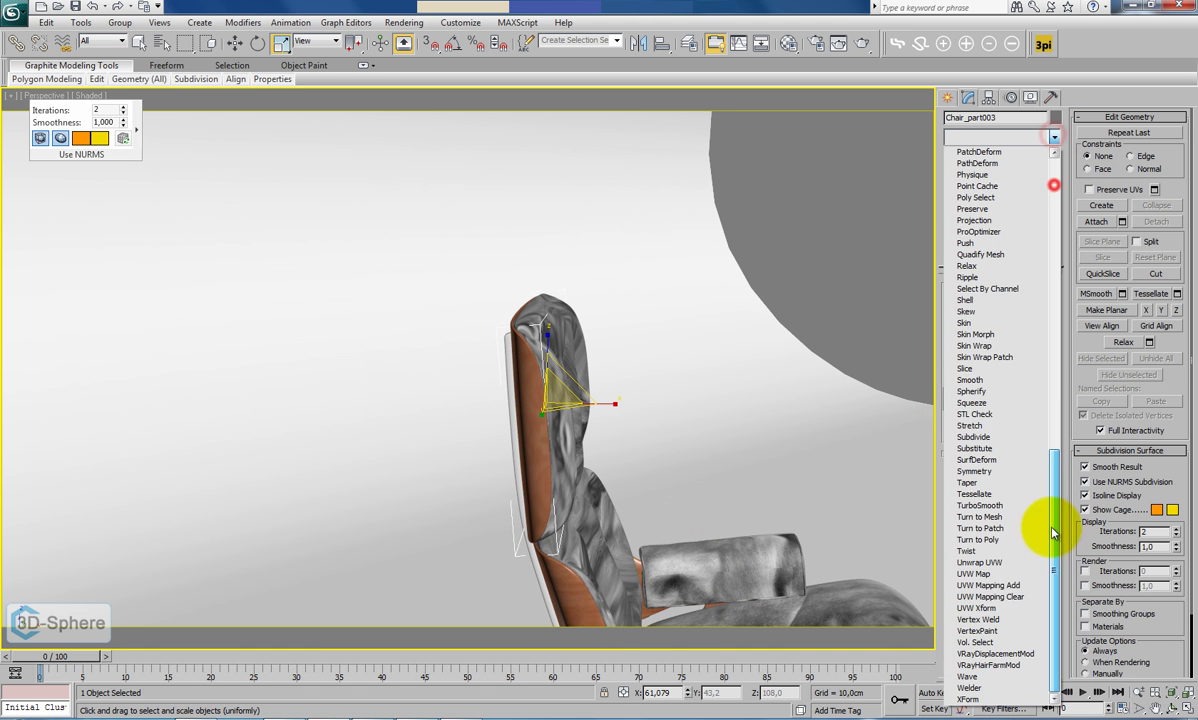
{"action": "left_click", "coordinate": [985, 574]}
{"action": "left_click", "coordinate": [981, 366]}
Scale the upper backrest shell's UVW Map gizmo along the X axis to about 720 percent.
{"action": "left_click", "coordinate": [814, 412]}
{"action": "middle_click_drag", "start_coordinate": [727, 428], "coordinate": [674, 412], "text": "alt"}
{"action": "scroll", "coordinate": [562, 379], "scroll_direction": "up", "scroll_amount": 3}
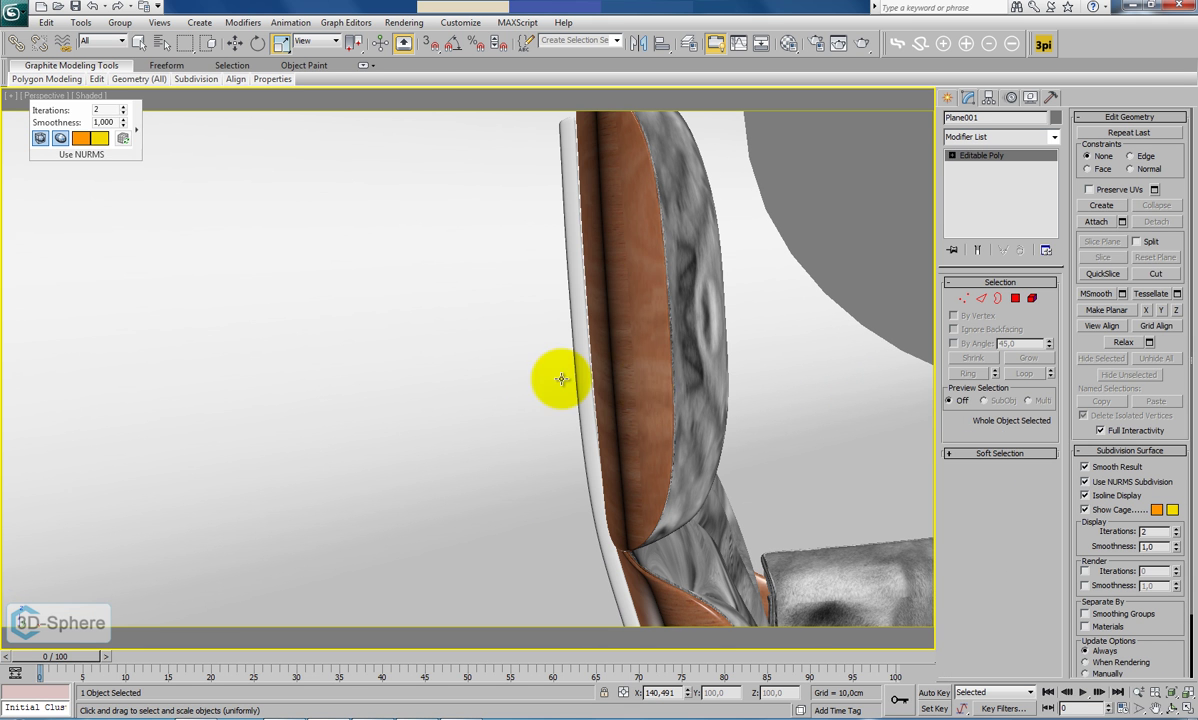
{"action": "left_click", "coordinate": [635, 372]}
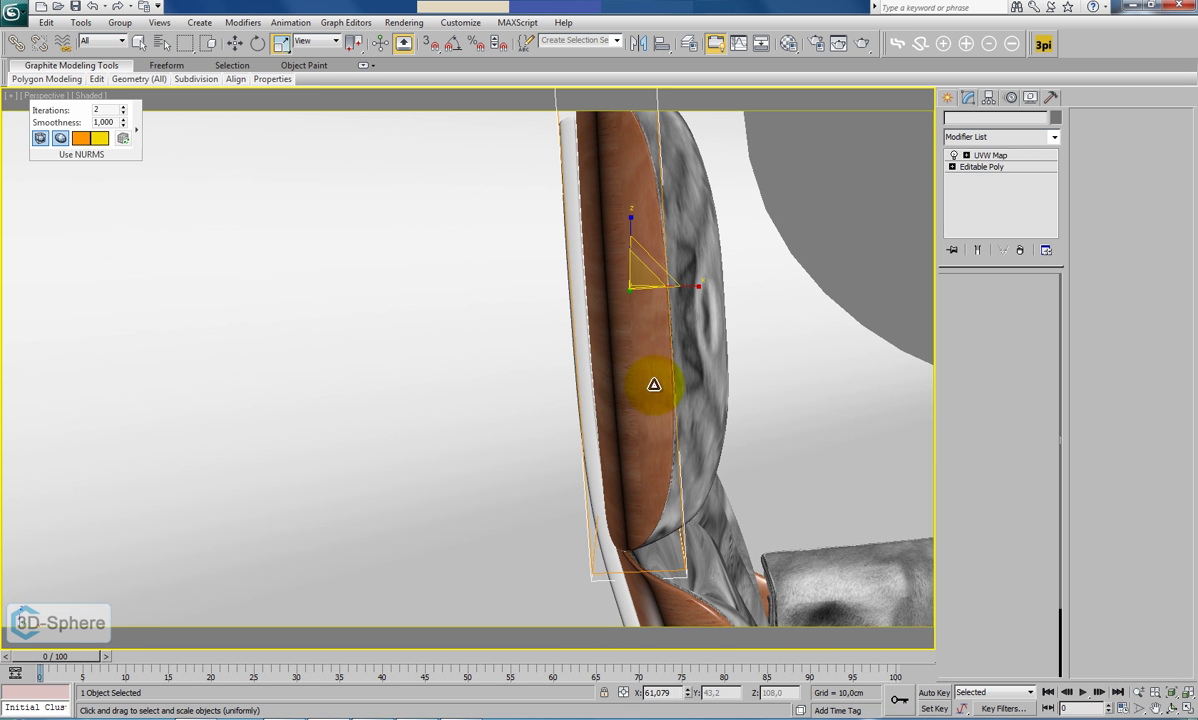
{"action": "left_click", "coordinate": [992, 168]}
{"action": "left_click_drag", "start_coordinate": [692, 289], "coordinate": [1037, 284]}
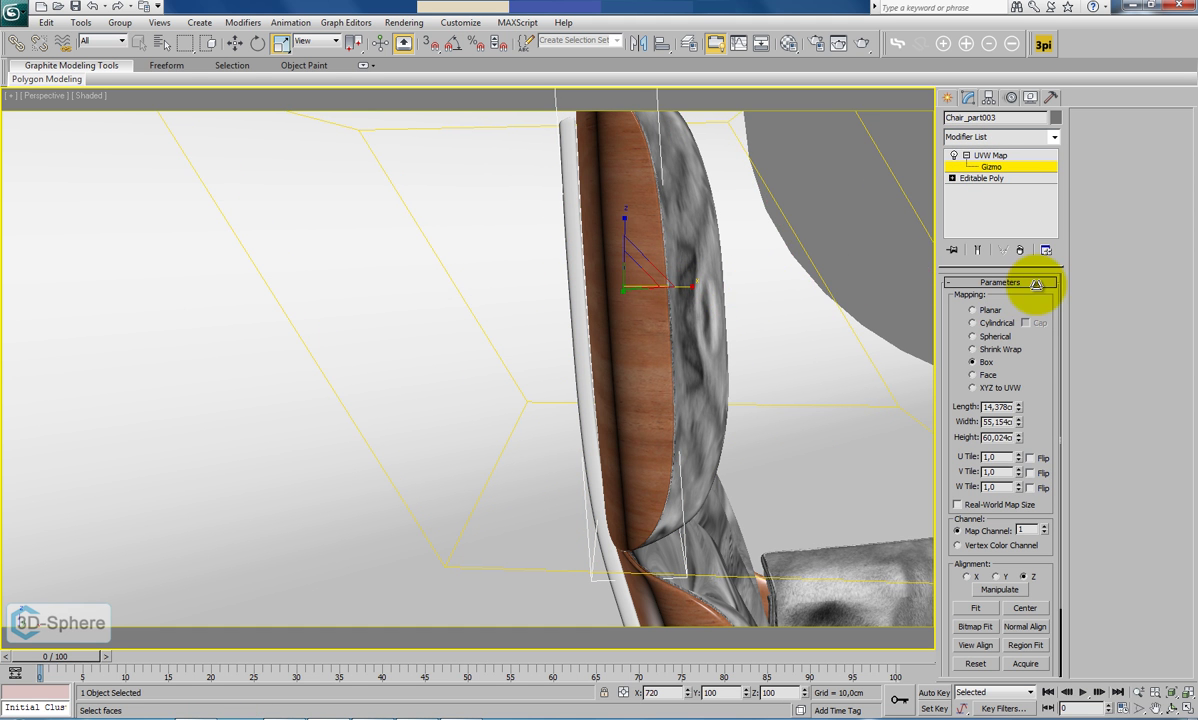
{"action": "middle_click_drag", "start_coordinate": [553, 366], "coordinate": [623, 325], "text": "alt"}
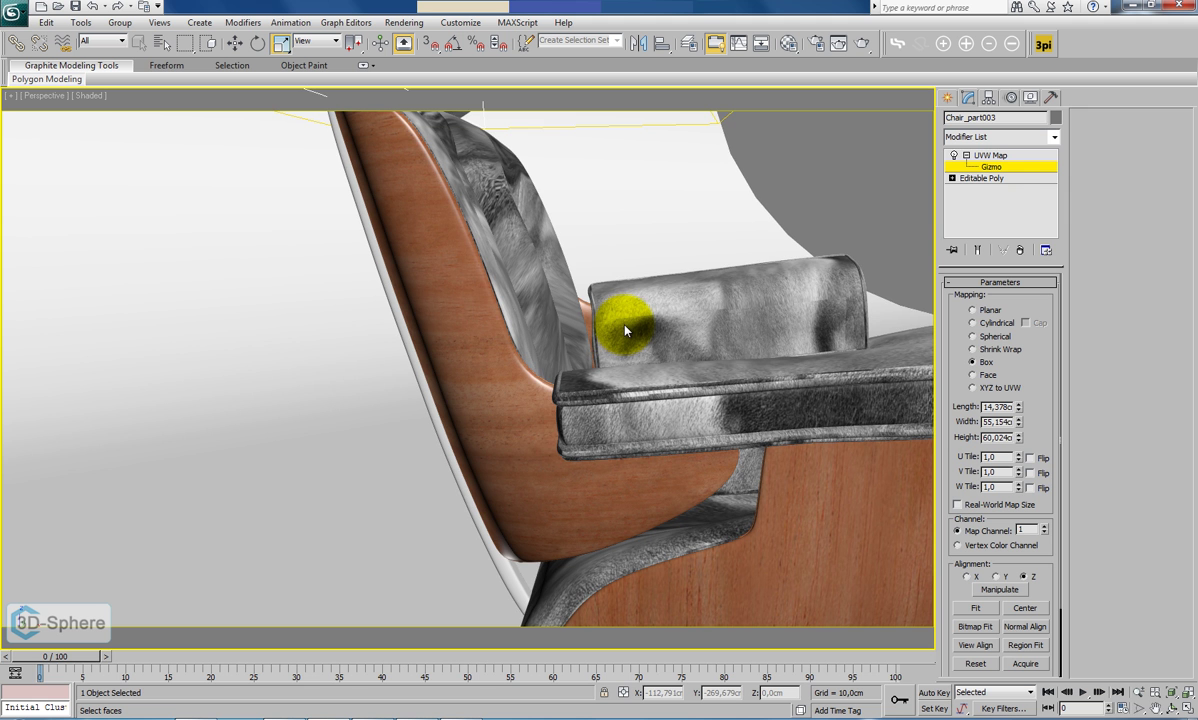
Leave gizmo editing, select the lower backrest's leather cushion and hide all other objects.
{"action": "scroll", "coordinate": [625, 331], "scroll_direction": "down", "scroll_amount": 3}
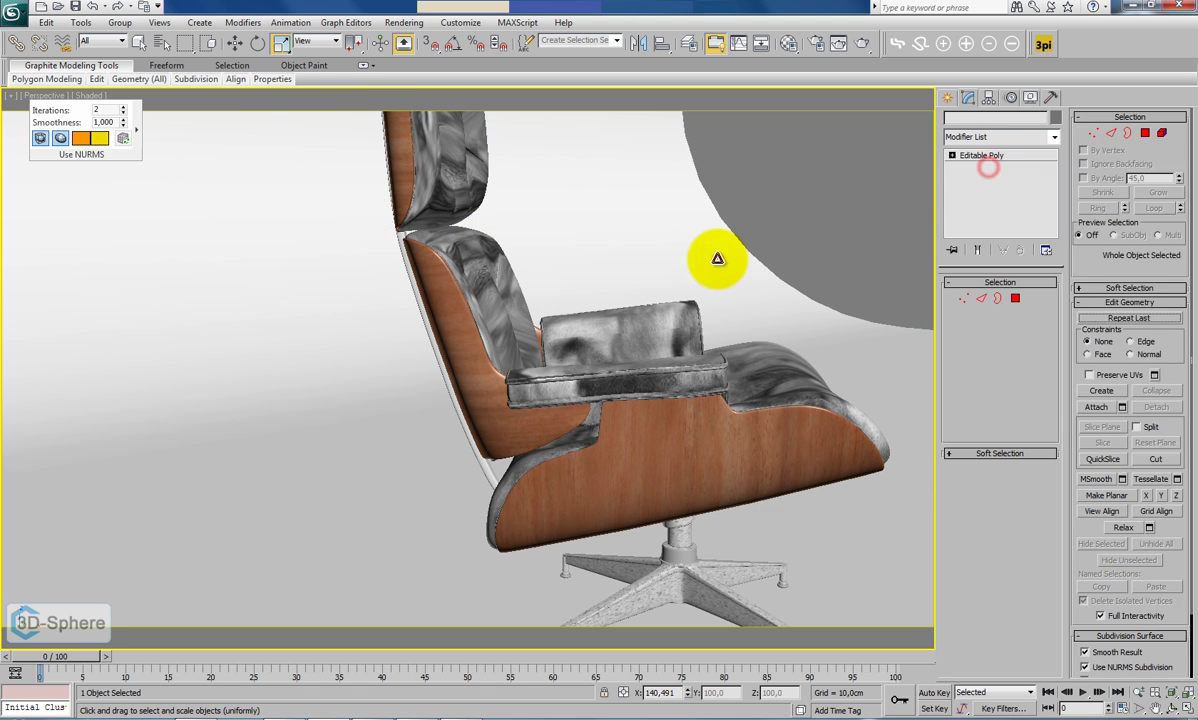
{"action": "scroll", "coordinate": [716, 258], "scroll_direction": "down", "scroll_amount": 3}
{"action": "middle_click_drag", "start_coordinate": [717, 259], "coordinate": [594, 326], "text": "alt"}
{"action": "scroll", "coordinate": [634, 318], "scroll_direction": "up", "scroll_amount": 2}
{"action": "left_click", "coordinate": [556, 305]}
{"action": "right_click", "coordinate": [575, 336]}
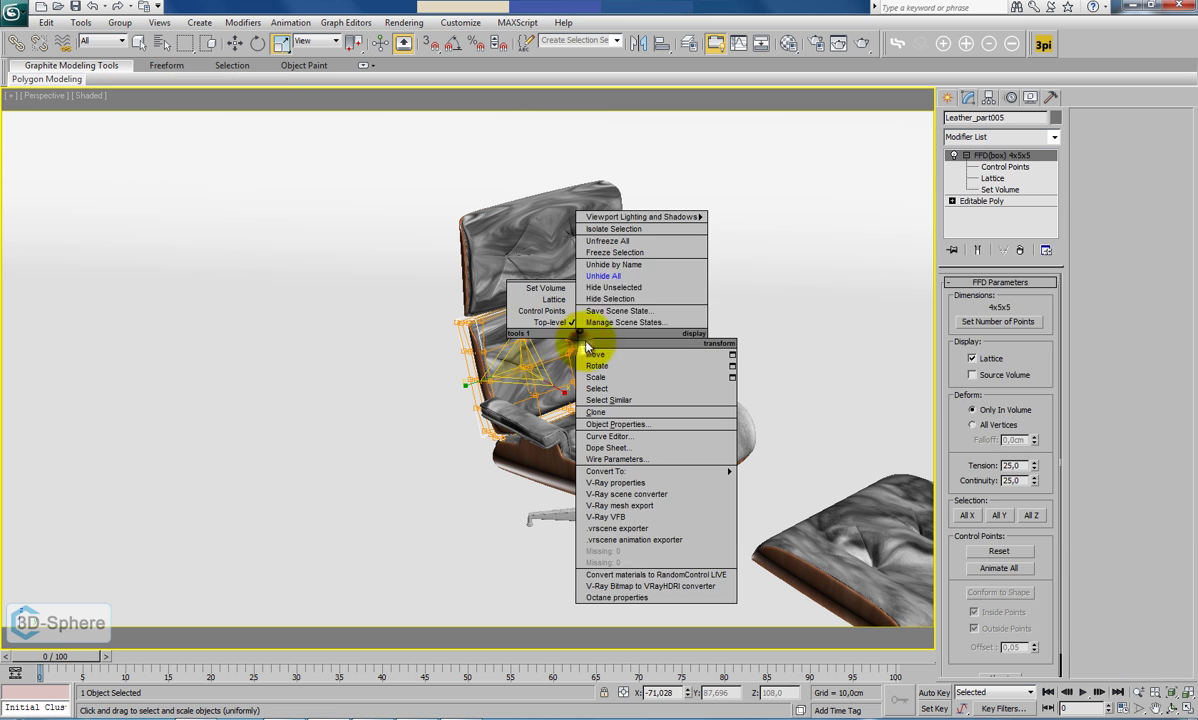
{"action": "left_click", "coordinate": [618, 287]}
{"action": "middle_click_drag", "start_coordinate": [627, 317], "coordinate": [711, 299], "text": "alt"}
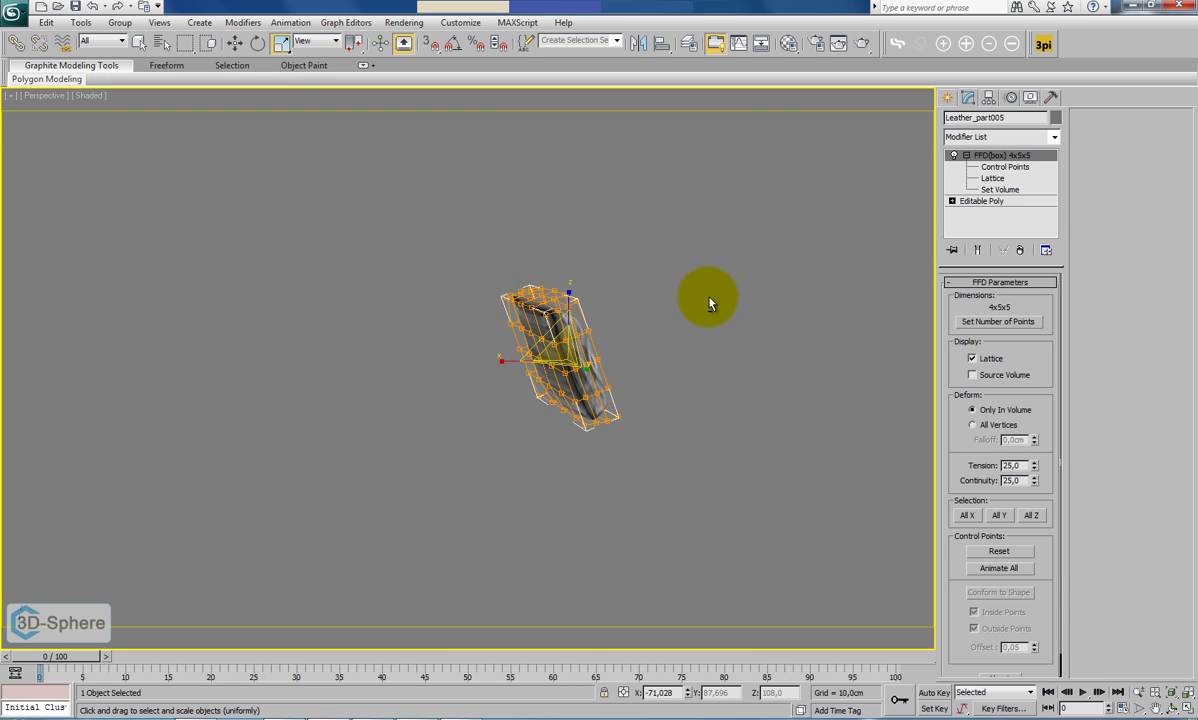
Add an Unwrap UVW modifier to the lower backrest cushion and switch to edge selection.
{"action": "left_click", "coordinate": [1055, 137]}
{"action": "left_click_drag", "start_coordinate": [1058, 212], "coordinate": [1062, 553]}
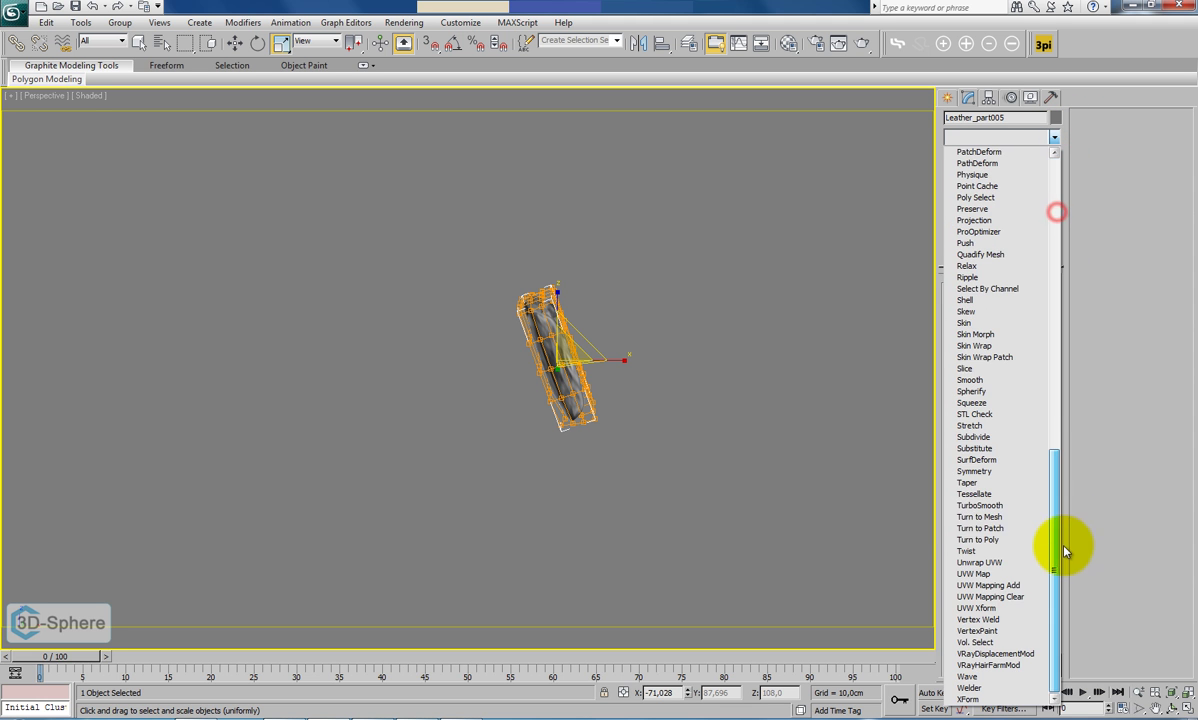
{"action": "left_click", "coordinate": [961, 563]}
{"action": "left_click", "coordinate": [976, 302]}
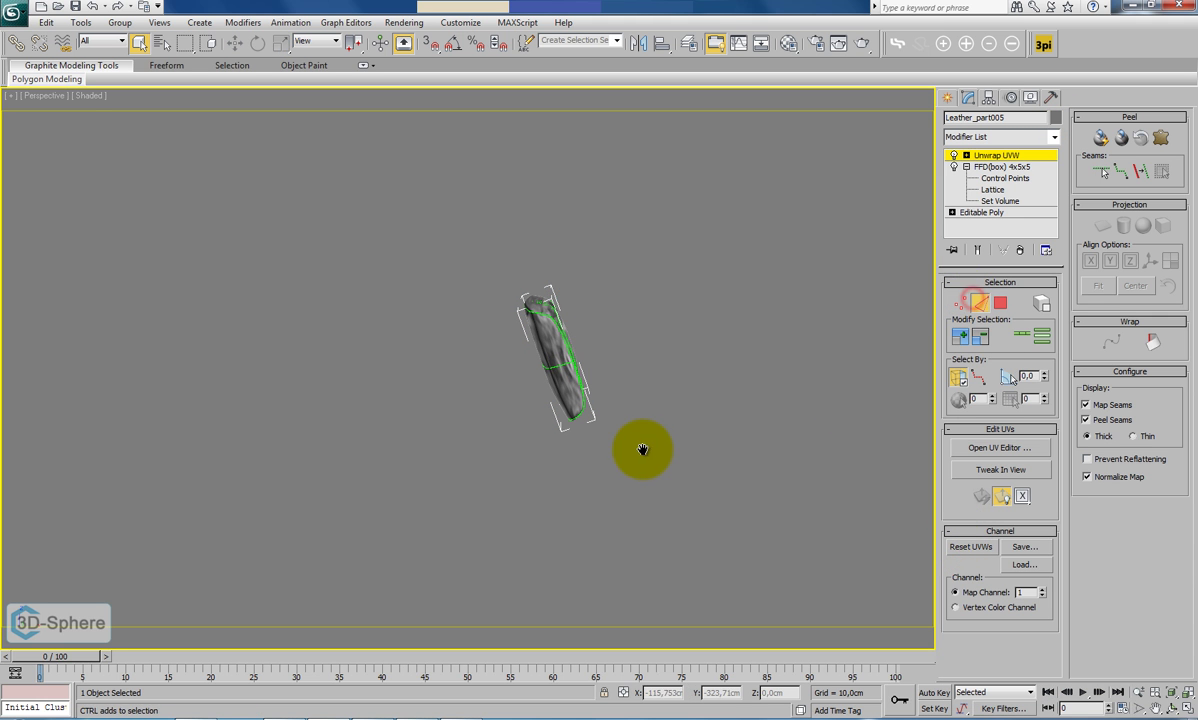
Display edged faces and unhide everything to examine where the cushion meets its wooden shell, then show only the cushion.
{"action": "key", "text": "F4"}
{"action": "scroll", "coordinate": [548, 390], "scroll_direction": "up", "scroll_amount": 5}
{"action": "scroll", "coordinate": [548, 390], "scroll_direction": "up", "scroll_amount": 4}
{"action": "middle_click_drag", "start_coordinate": [548, 390], "coordinate": [587, 386], "text": "alt"}
{"action": "key", "text": "F4"}
{"action": "key", "text": "F4"}
{"action": "right_click", "coordinate": [439, 331]}
{"action": "left_click", "coordinate": [487, 292]}
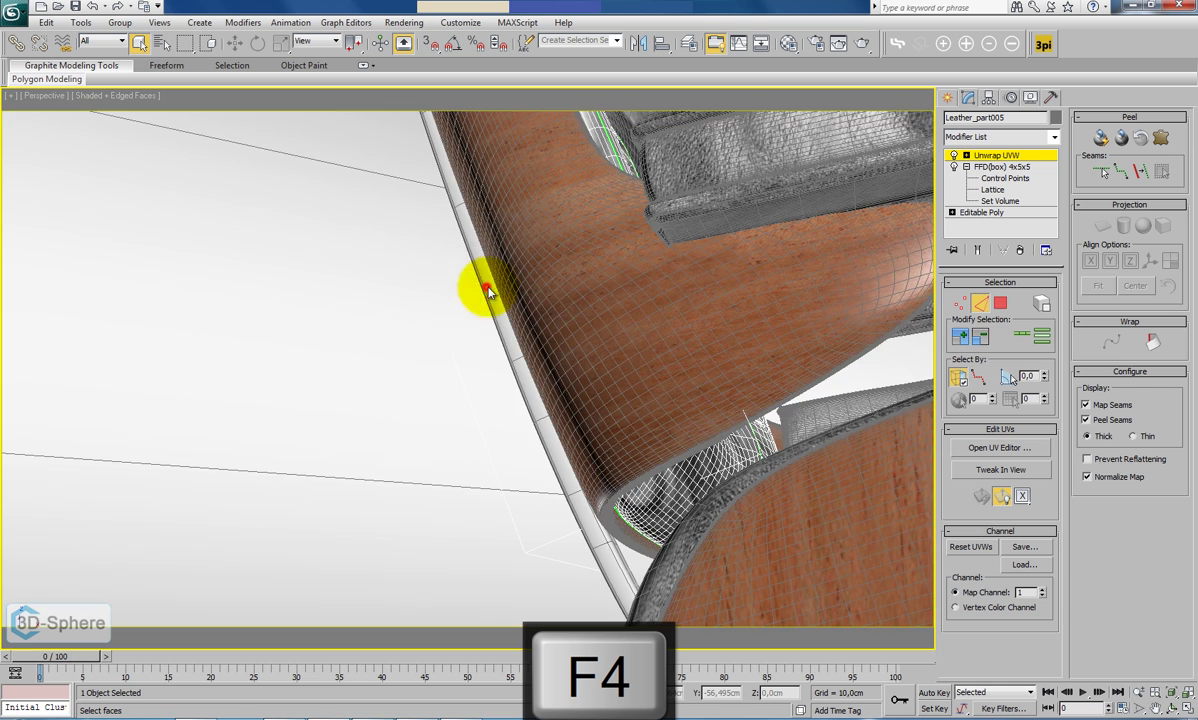
{"action": "middle_click_drag", "start_coordinate": [655, 341], "coordinate": [519, 340], "text": "alt"}
{"action": "right_click", "coordinate": [531, 326]}
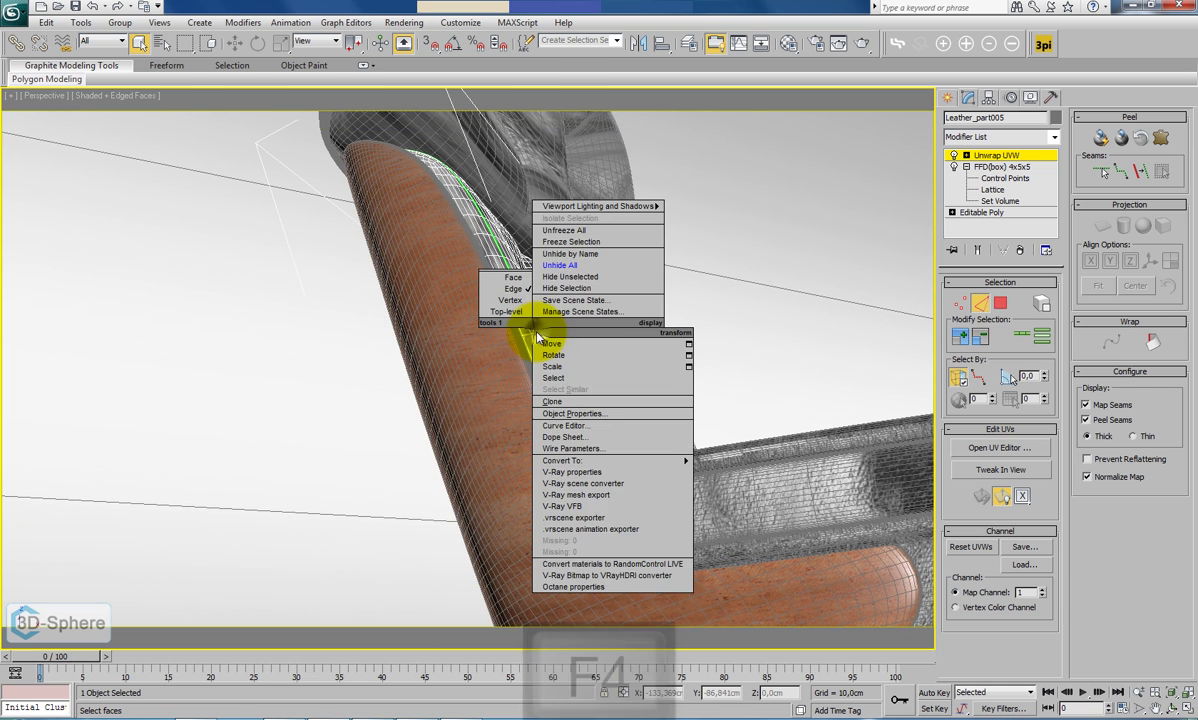
{"action": "left_click", "coordinate": [578, 277]}
Select the edge loop running around the cushion's side, just behind the green map seam.
{"action": "middle_click_drag", "start_coordinate": [567, 294], "coordinate": [447, 291], "text": "alt"}
{"action": "scroll", "coordinate": [450, 297], "scroll_direction": "up", "scroll_amount": 5}
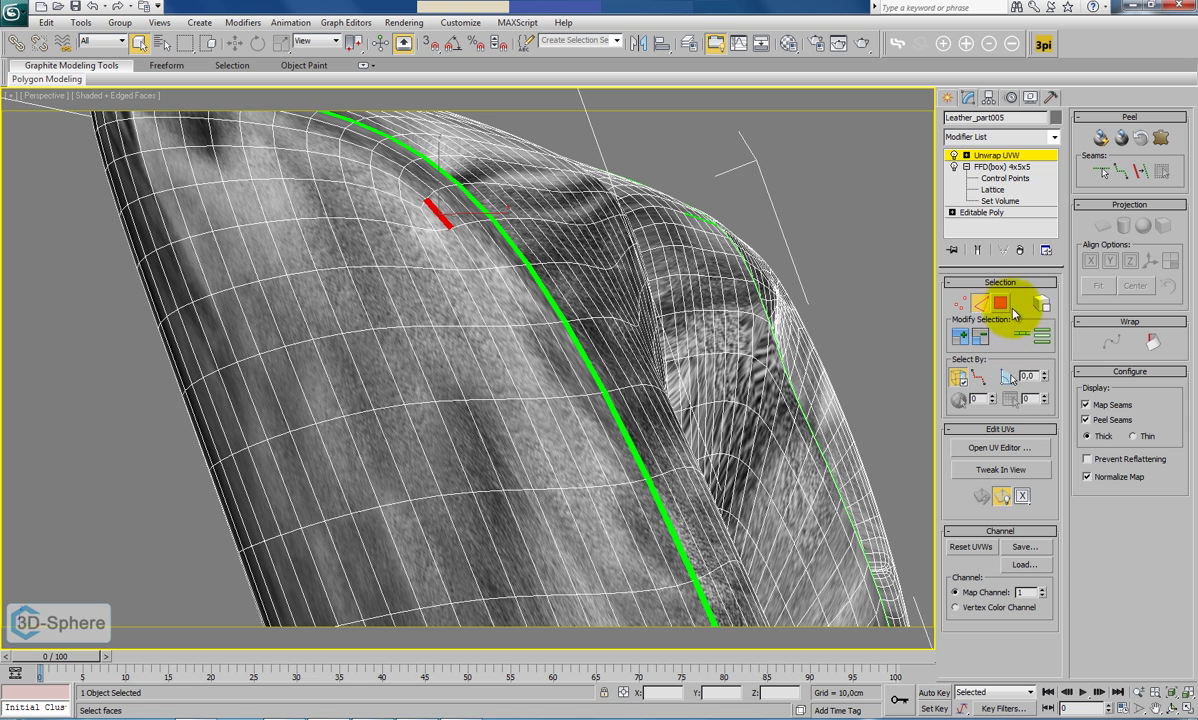
{"action": "left_click", "coordinate": [1024, 337]}
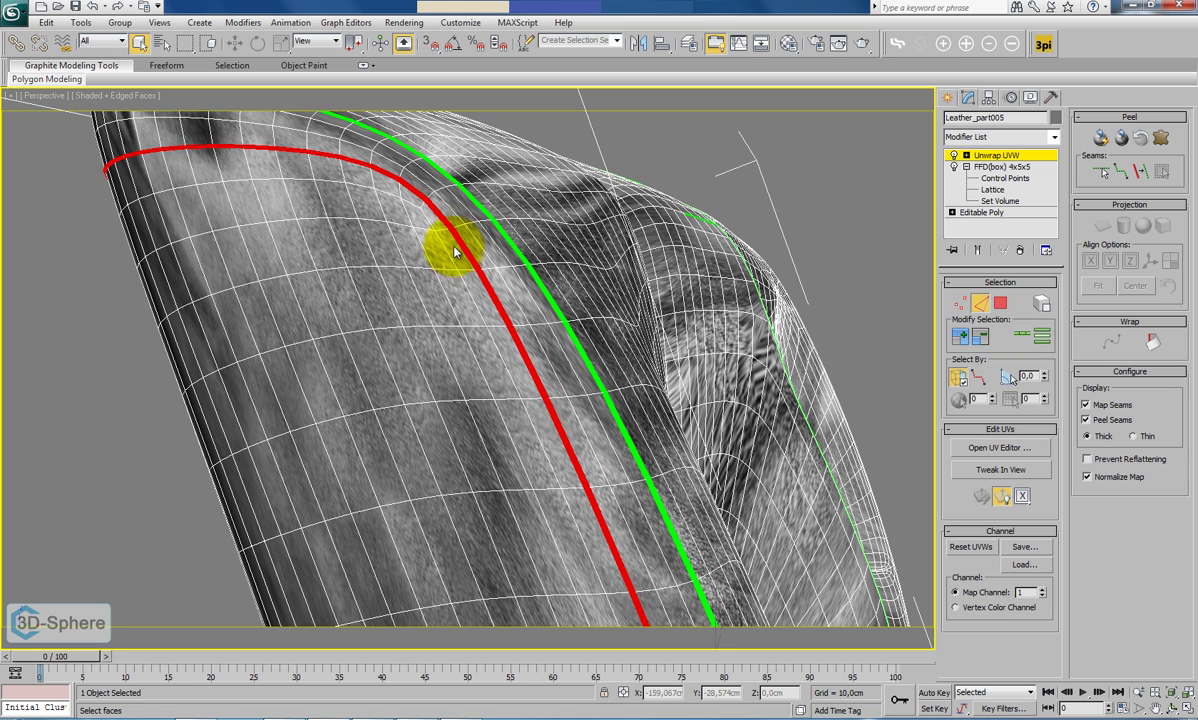
Check the selected edge loop against the wooden shell with all objects unhidden, then hide everything but the cushion.
{"action": "middle_click_drag", "start_coordinate": [549, 412], "coordinate": [539, 376], "text": "alt"}
{"action": "right_click", "coordinate": [539, 376]}
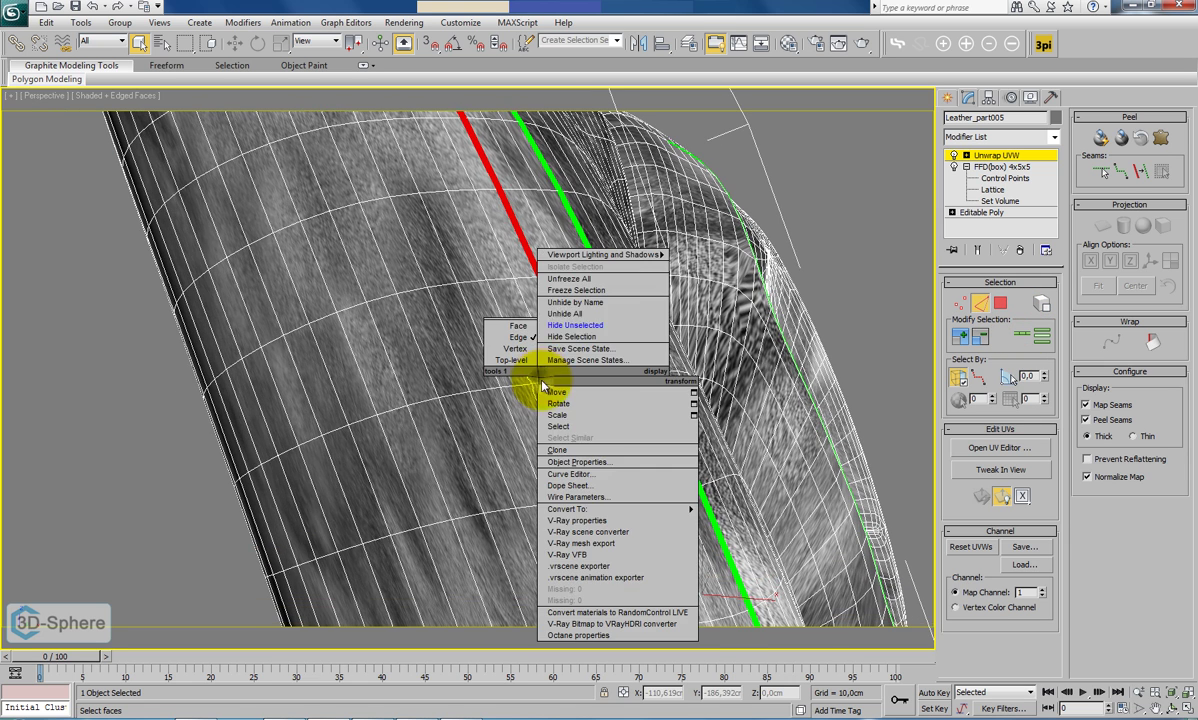
{"action": "left_click", "coordinate": [558, 317]}
{"action": "middle_click_drag", "start_coordinate": [558, 334], "coordinate": [556, 387], "text": "alt"}
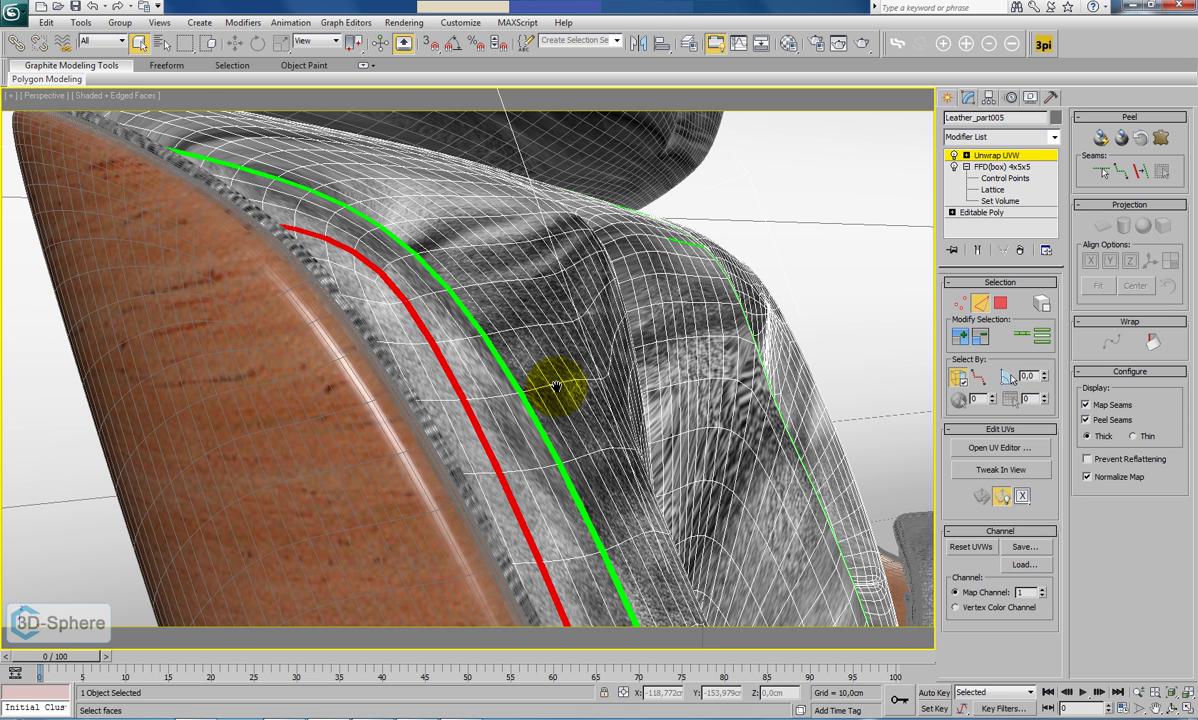
{"action": "scroll", "coordinate": [556, 387], "scroll_direction": "down", "scroll_amount": 5}
{"action": "scroll", "coordinate": [553, 383], "scroll_direction": "up", "scroll_amount": 2}
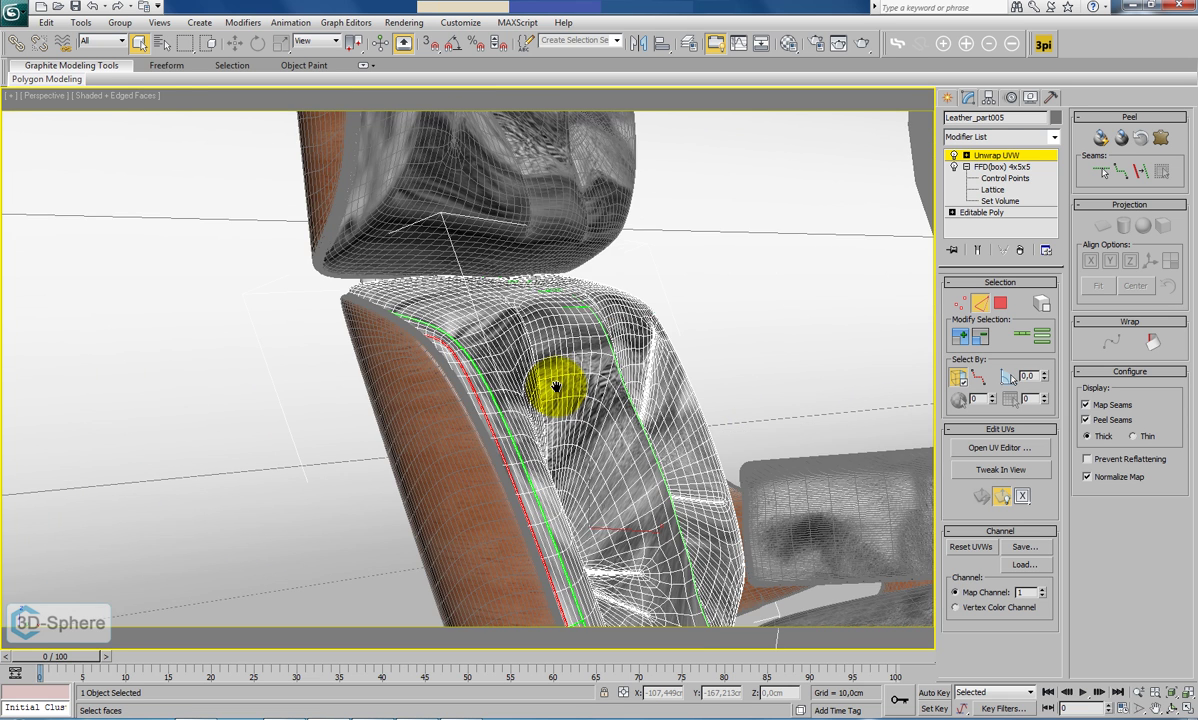
{"action": "right_click", "coordinate": [506, 366]}
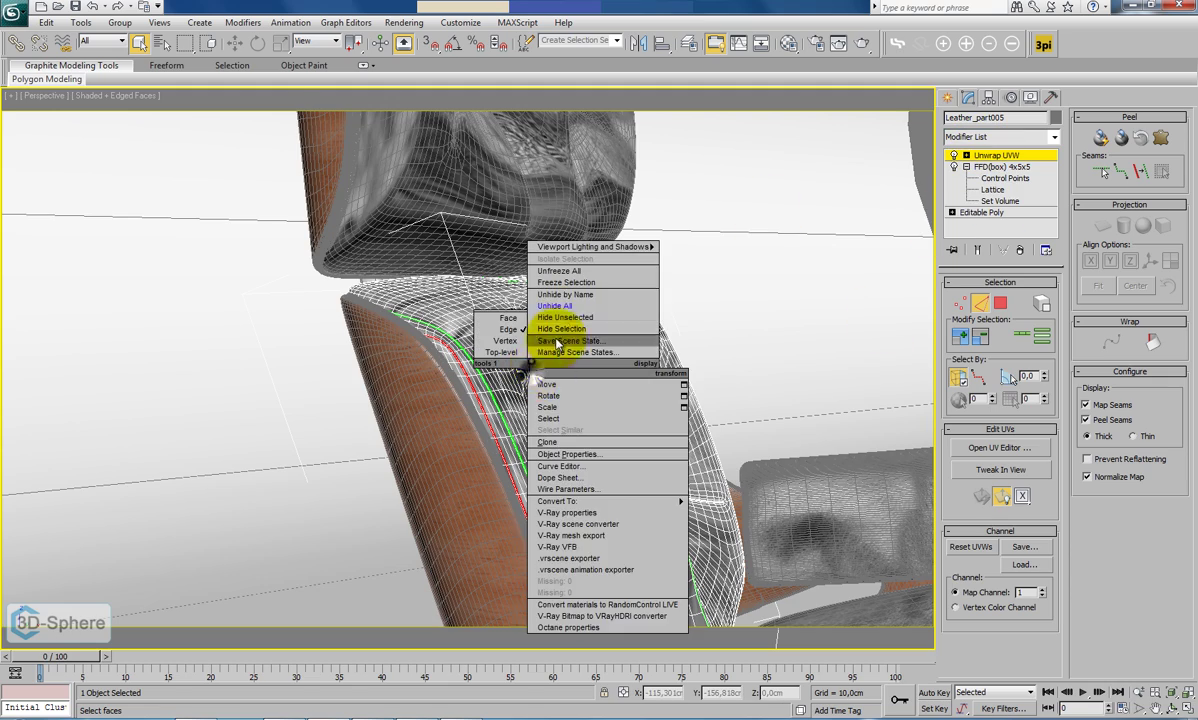
{"action": "left_click", "coordinate": [493, 264]}
{"action": "middle_click_drag", "start_coordinate": [611, 415], "coordinate": [528, 442], "text": "alt"}
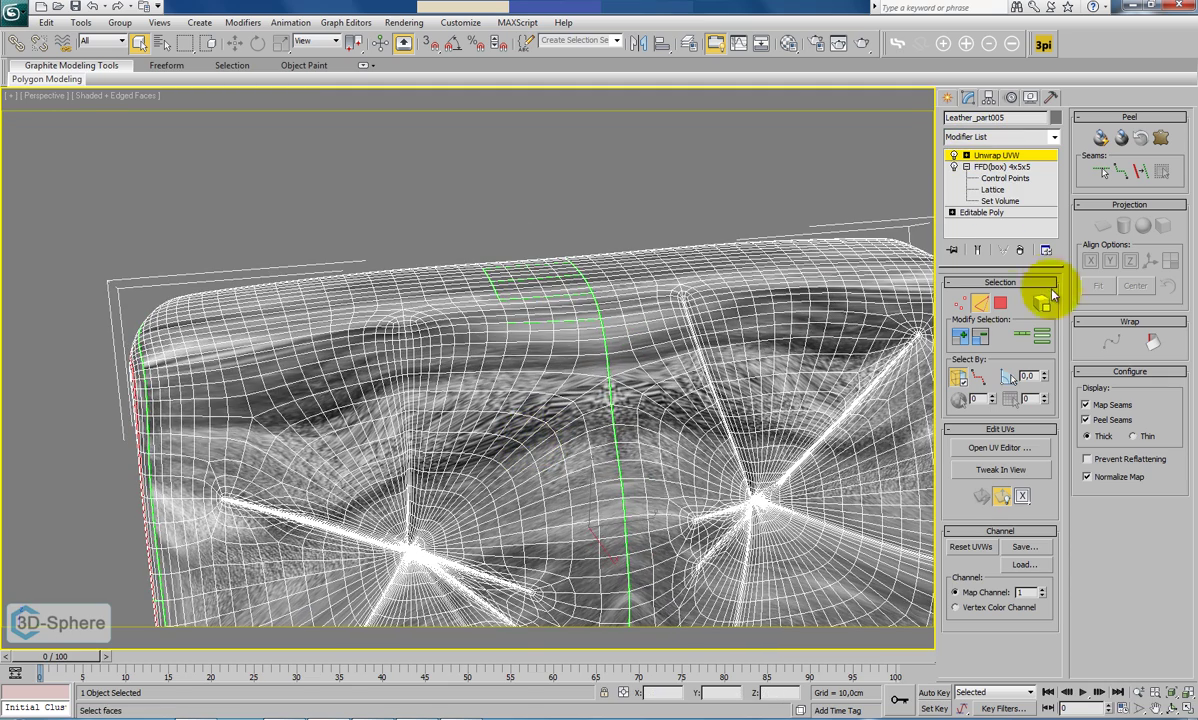
Switch to face selection and select the faces on the front side of the cushion.
{"action": "left_click", "coordinate": [997, 304]}
{"action": "middle_click_drag", "start_coordinate": [375, 365], "coordinate": [406, 418], "text": "alt"}
{"action": "scroll", "coordinate": [522, 399], "scroll_direction": "down", "scroll_amount": 5}
{"action": "left_click_drag", "start_coordinate": [227, 203], "coordinate": [745, 540]}
{"action": "middle_click_drag", "start_coordinate": [508, 460], "coordinate": [551, 428], "text": "alt"}
{"action": "scroll", "coordinate": [551, 428], "scroll_direction": "up", "scroll_amount": 6}
{"action": "scroll", "coordinate": [548, 423], "scroll_direction": "down", "scroll_amount": 4}
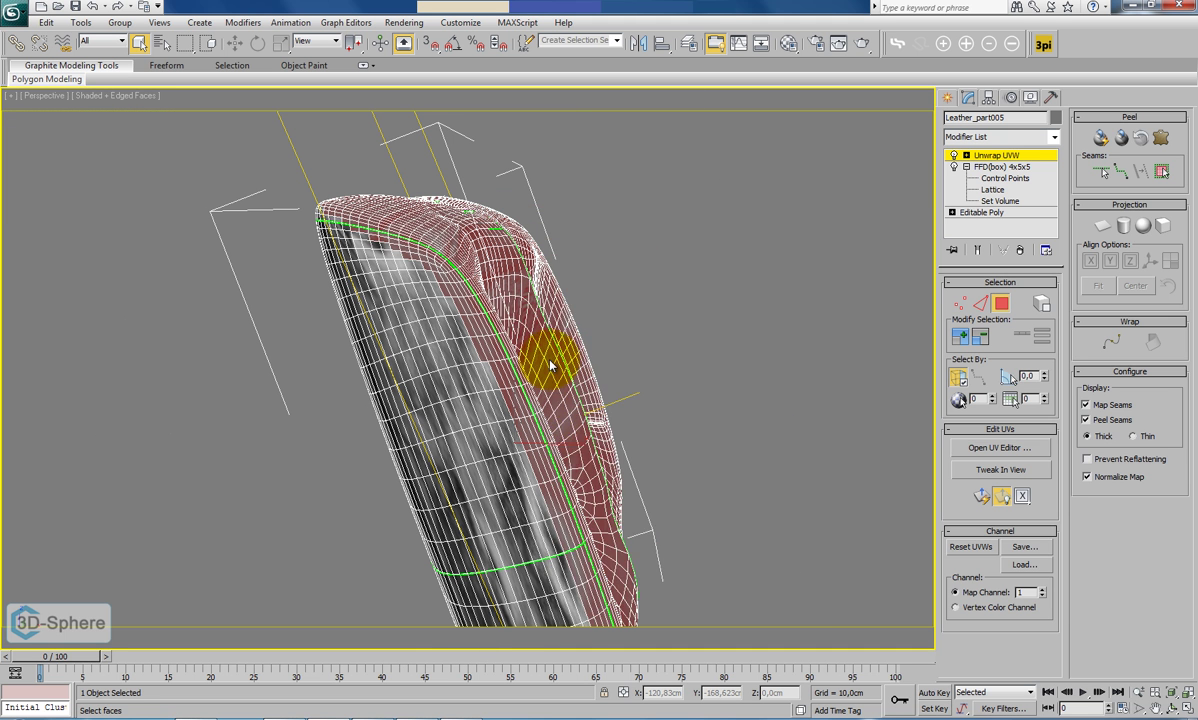
Grow the face selection towards the wooden shell's edge with all objects shown, then hide the unselected objects.
{"action": "right_click", "coordinate": [548, 352]}
{"action": "left_click", "coordinate": [573, 292]}
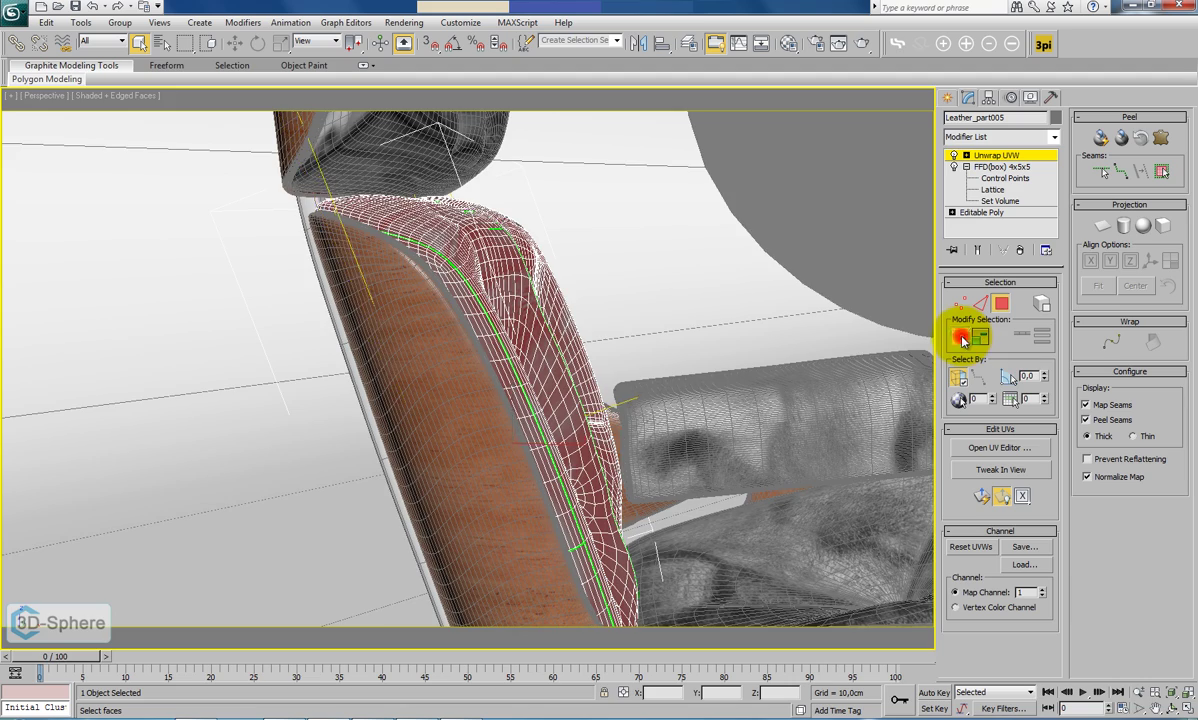
{"action": "middle_click_drag", "start_coordinate": [545, 418], "coordinate": [446, 358], "text": "alt"}
{"action": "scroll", "coordinate": [423, 337], "scroll_direction": "up", "scroll_amount": 6}
{"action": "scroll", "coordinate": [426, 338], "scroll_direction": "down", "scroll_amount": 4}
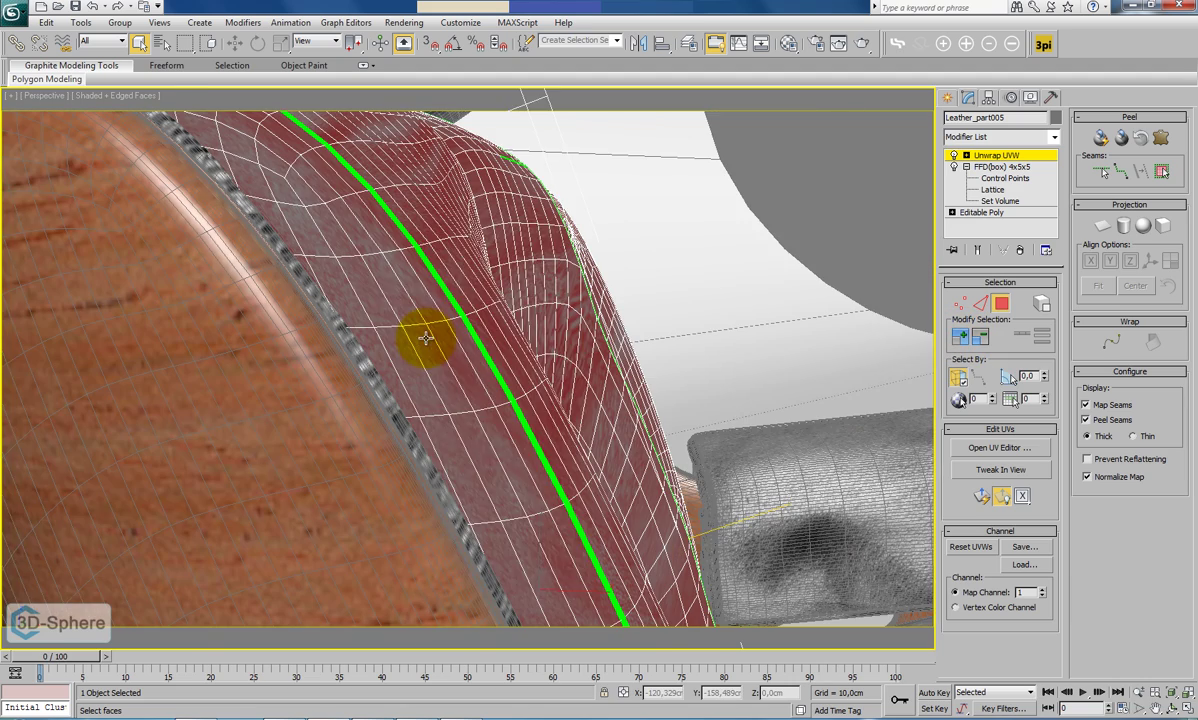
{"action": "right_click", "coordinate": [426, 338]}
{"action": "left_click", "coordinate": [492, 283]}
{"action": "middle_click_drag", "start_coordinate": [524, 385], "coordinate": [425, 360], "text": "alt"}
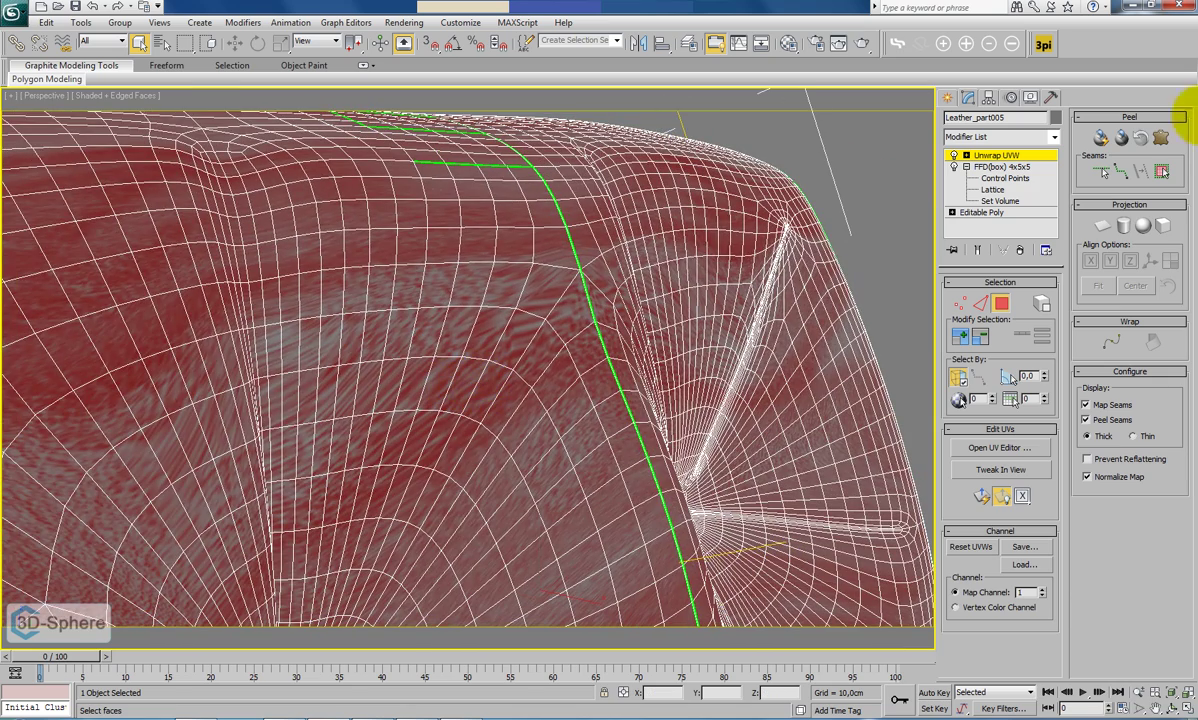
Unwrap the selected cushion faces with Pelt Map, running the pelt simulation and committing it.
{"action": "left_click", "coordinate": [1161, 137]}
{"action": "left_click", "coordinate": [546, 219]}
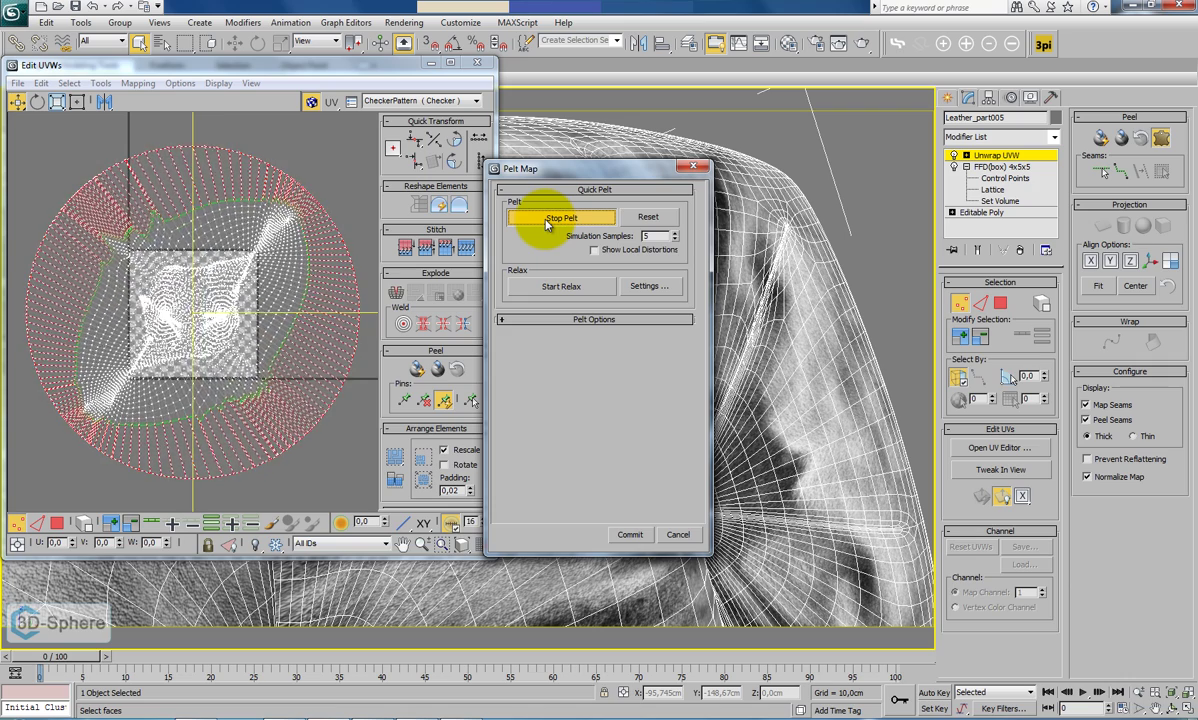
{"action": "left_click", "coordinate": [546, 219]}
{"action": "left_click", "coordinate": [631, 536]}
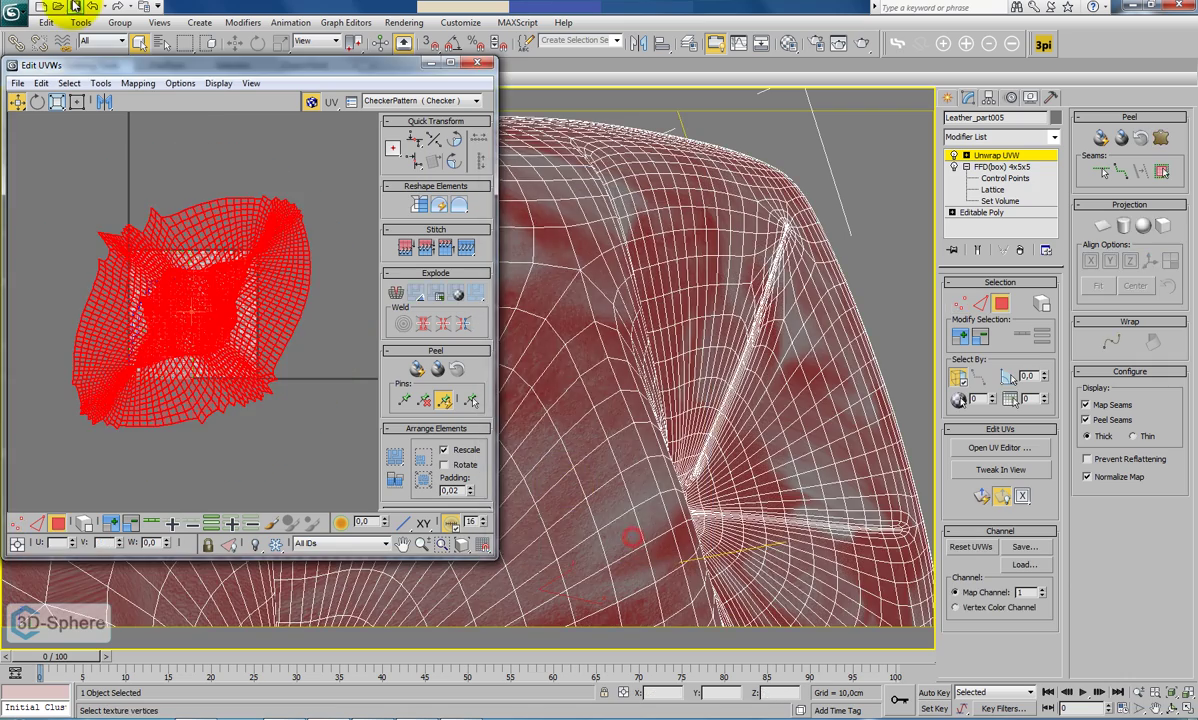
Relax the cushion's UVs by edge angles with 15 iterations and an amount of 0.5.
{"action": "left_click", "coordinate": [96, 84]}
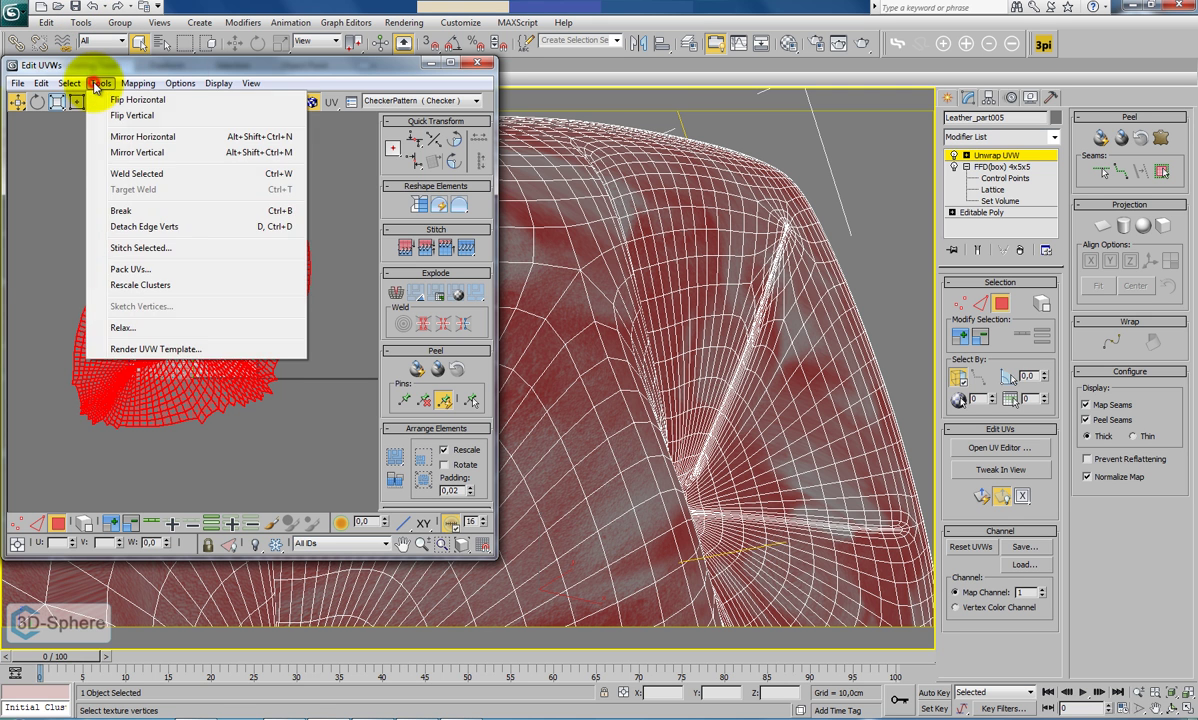
{"action": "left_click", "coordinate": [78, 83]}
{"action": "left_click", "coordinate": [127, 85]}
{"action": "left_click", "coordinate": [75, 398]}
{"action": "double_click", "coordinate": [99, 143]}
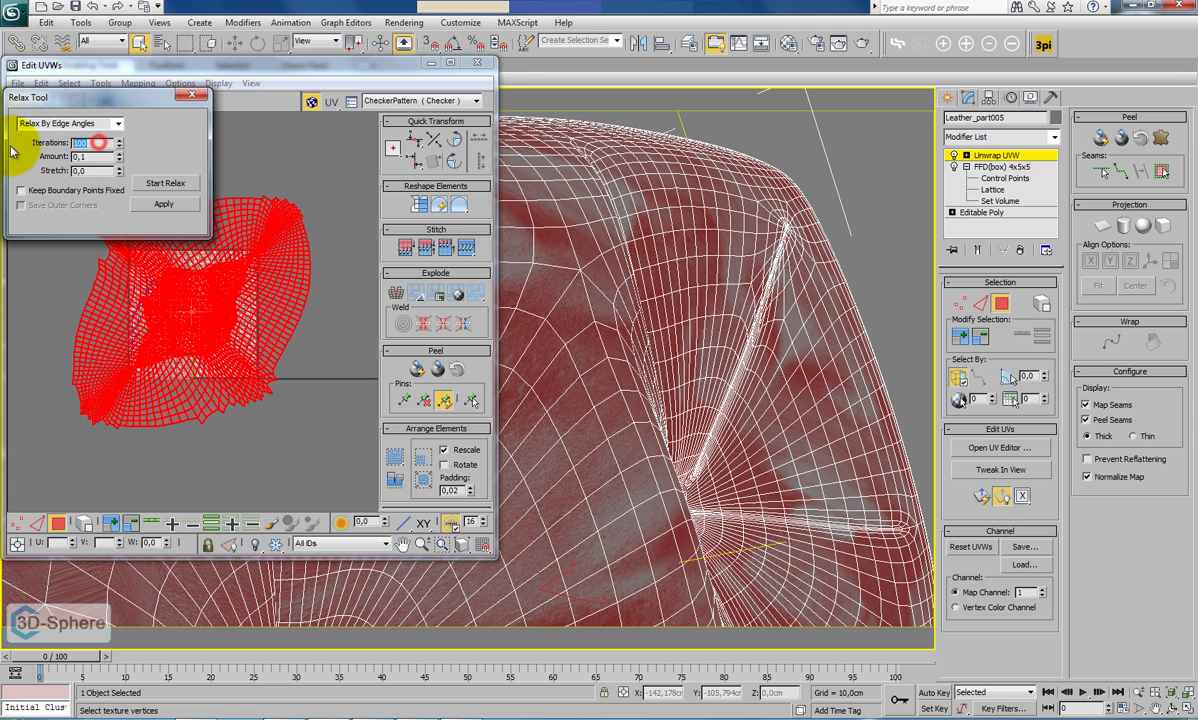
{"action": "type", "text": "15"}
{"action": "left_click", "coordinate": [105, 157]}
{"action": "key", "text": "BackSpace"}
{"action": "type", "text": "5"}
{"action": "left_click", "coordinate": [166, 183]}
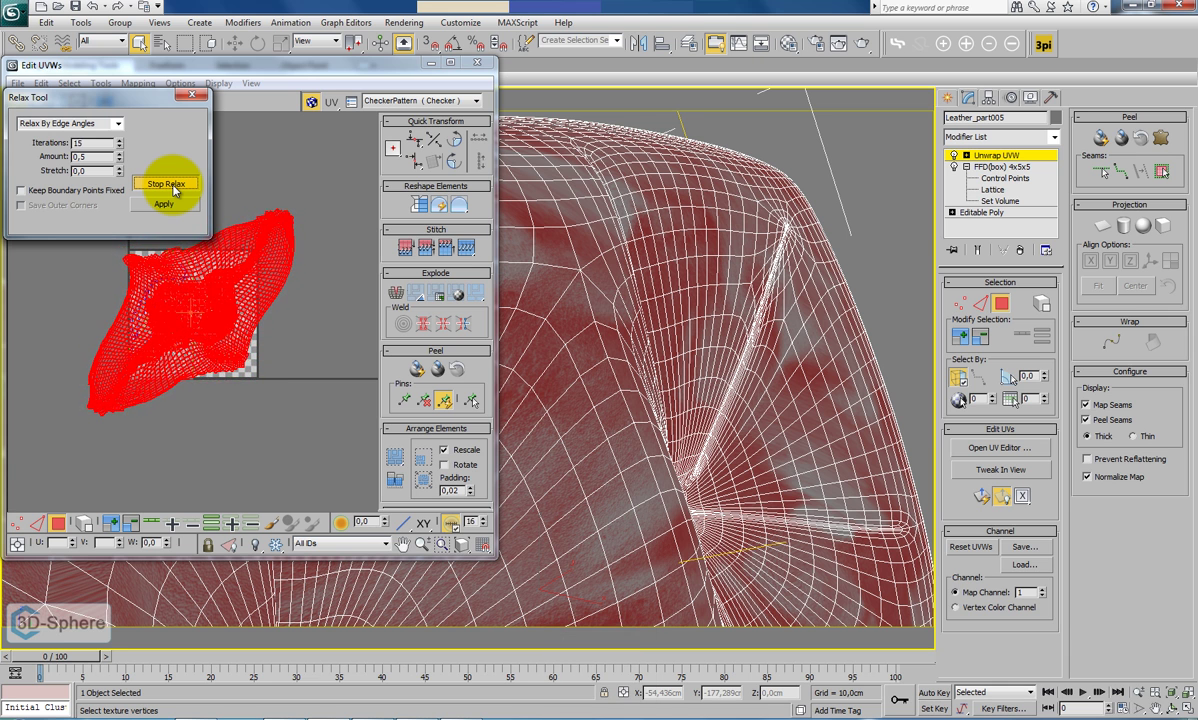
{"action": "left_click", "coordinate": [166, 184]}
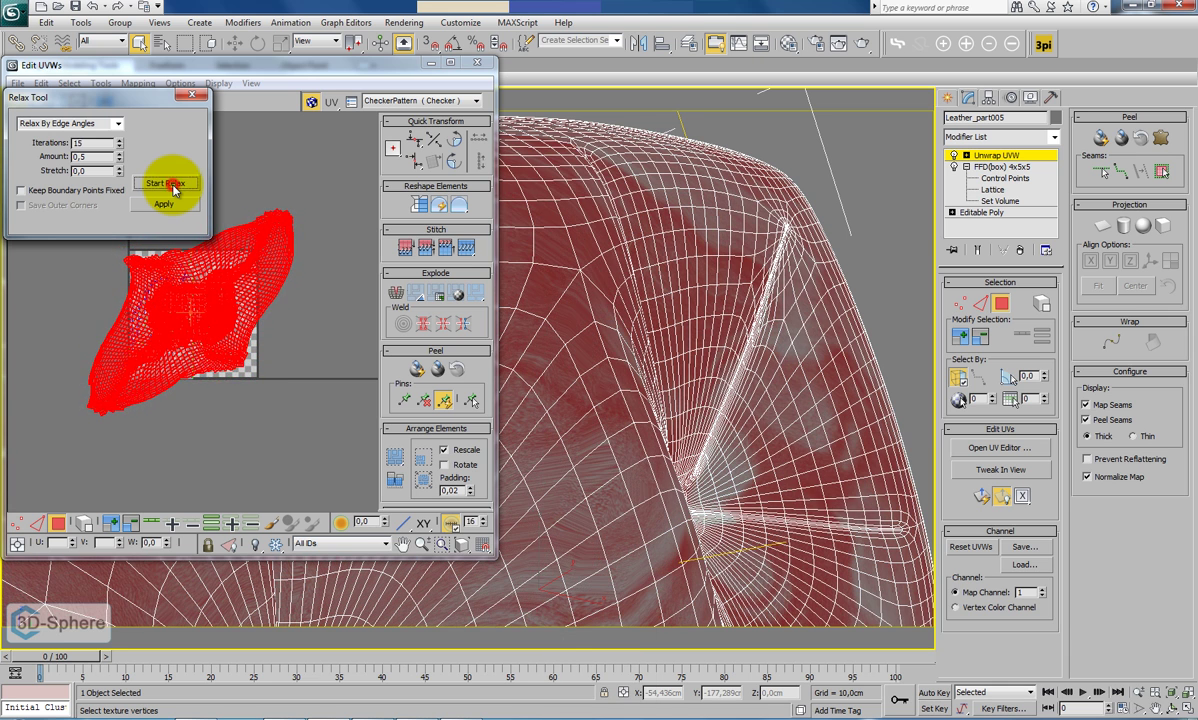
{"action": "left_click", "coordinate": [191, 94]}
Scale the cushion's relaxed UVs with the Freeform tool to fit inside the texture square.
{"action": "left_click", "coordinate": [78, 101]}
{"action": "left_click_drag", "start_coordinate": [84, 428], "coordinate": [133, 380]}
{"action": "mouse_move", "coordinate": [265, 245]}
{"action": "left_mouse_down"}
{"action": "mouse_move", "coordinate": [235, 275]}
{"action": "mouse_move", "coordinate": [256, 254]}
{"action": "left_mouse_up"}
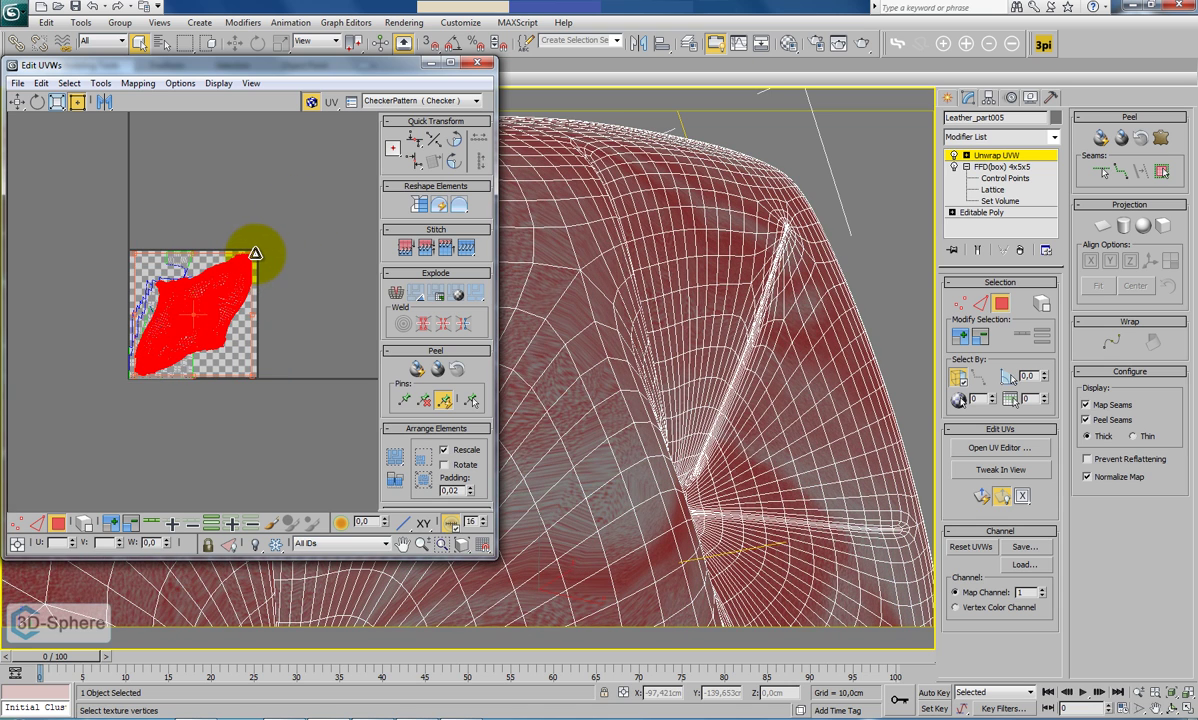
{"action": "scroll", "coordinate": [658, 386], "scroll_direction": "down", "scroll_amount": 8}
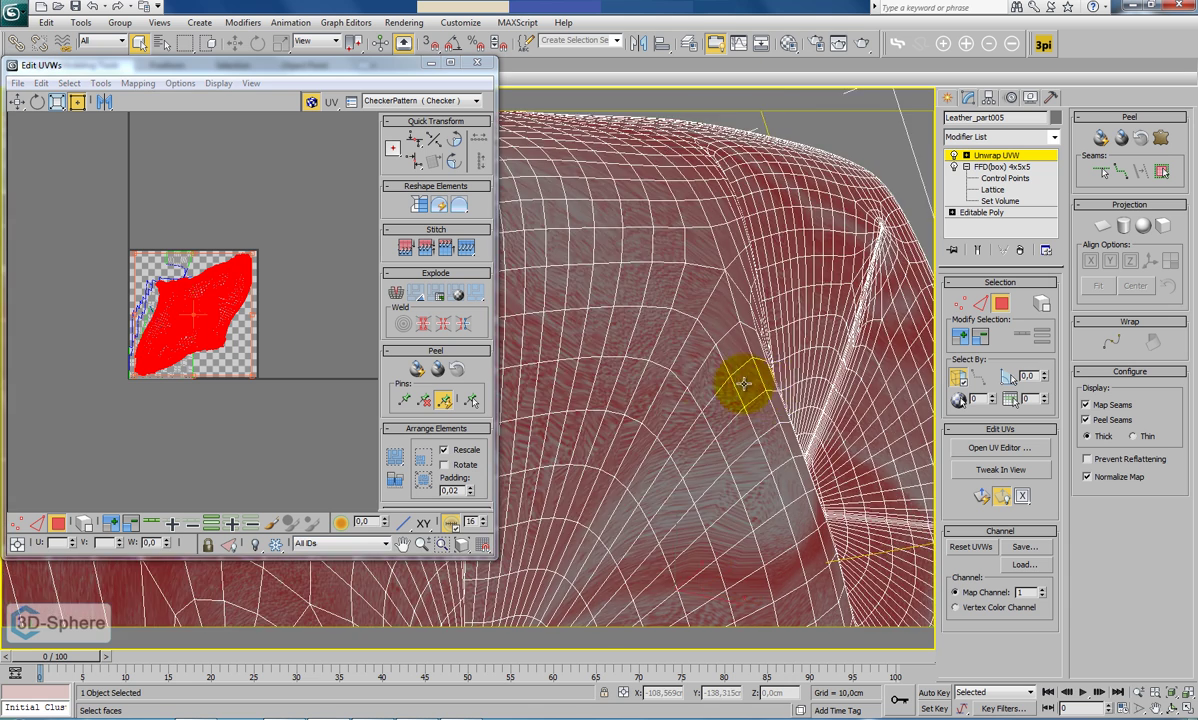
{"action": "scroll", "coordinate": [697, 389], "scroll_direction": "up", "scroll_amount": 3}
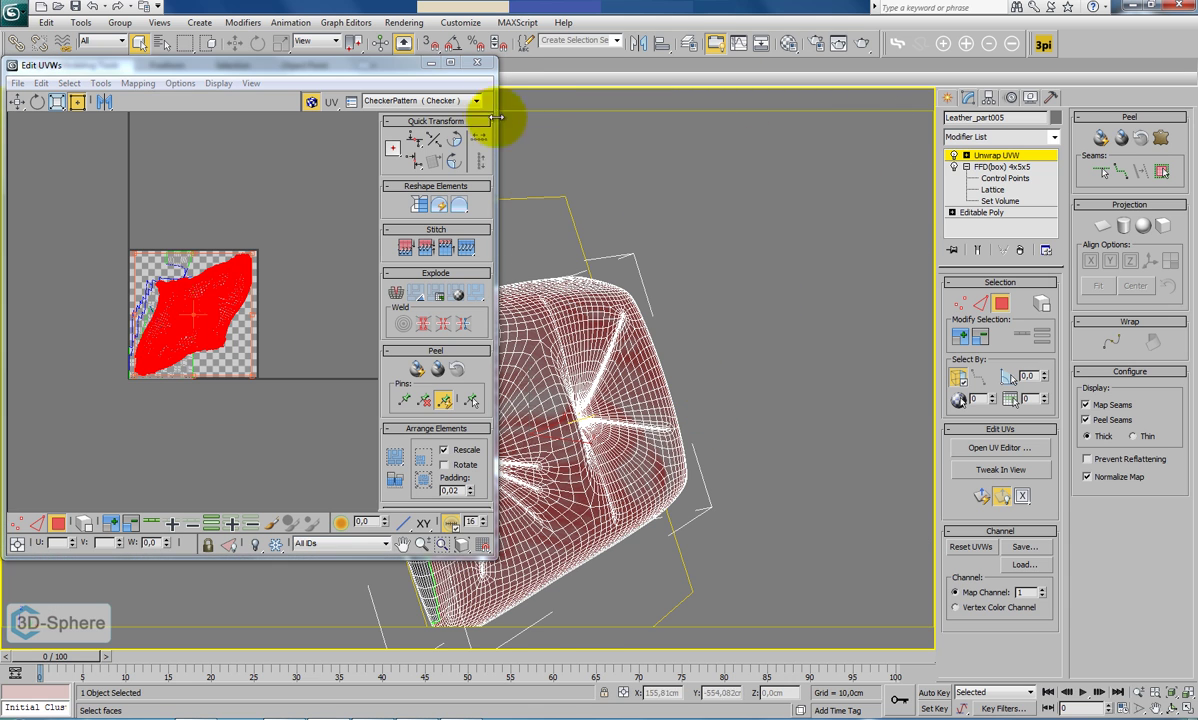
Close the UV editor, turn off edged faces and unhide all objects to examine the leather on the backrest.
{"action": "left_click", "coordinate": [477, 63]}
{"action": "left_click", "coordinate": [1026, 155]}
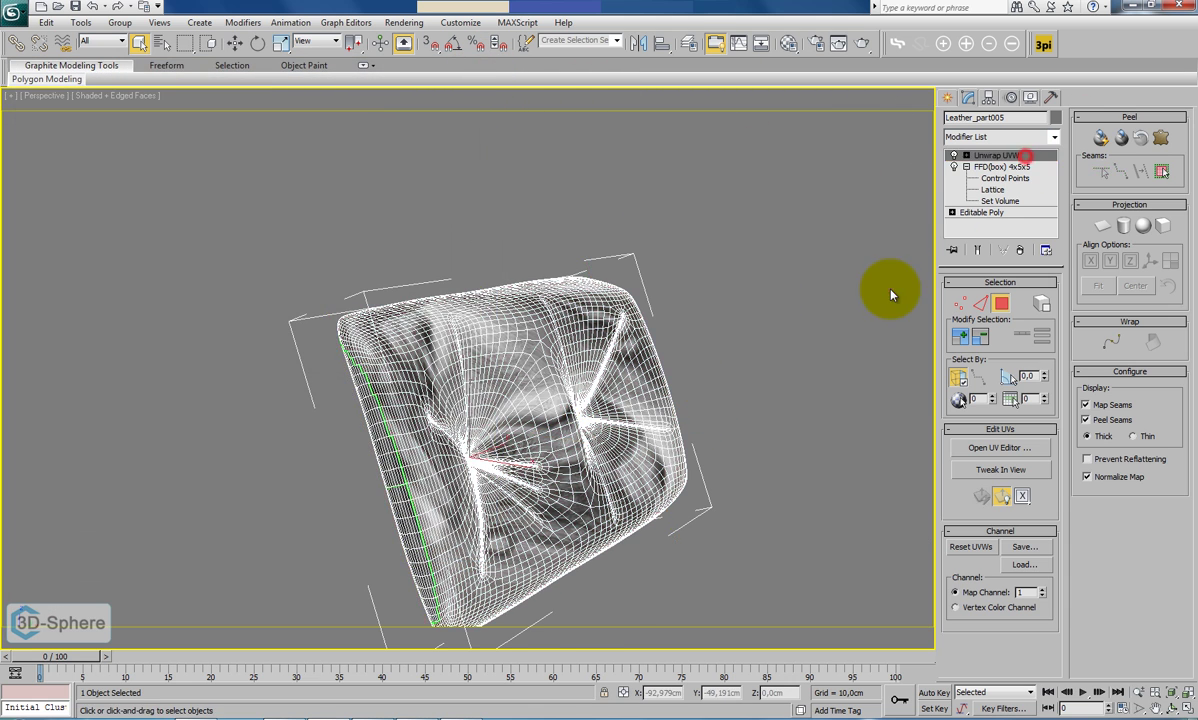
{"action": "left_click", "coordinate": [890, 290]}
{"action": "key", "text": "F4"}
{"action": "mouse_move", "coordinate": [615, 382]}
{"action": "middle_mouse_down", "text": "alt"}
{"action": "mouse_move", "coordinate": [562, 409]}
{"action": "mouse_move", "coordinate": [543, 393]}
{"action": "mouse_move", "coordinate": [550, 382]}
{"action": "middle_mouse_up", "text": "alt"}
{"action": "right_click", "coordinate": [637, 383]}
{"action": "left_click", "coordinate": [640, 311]}
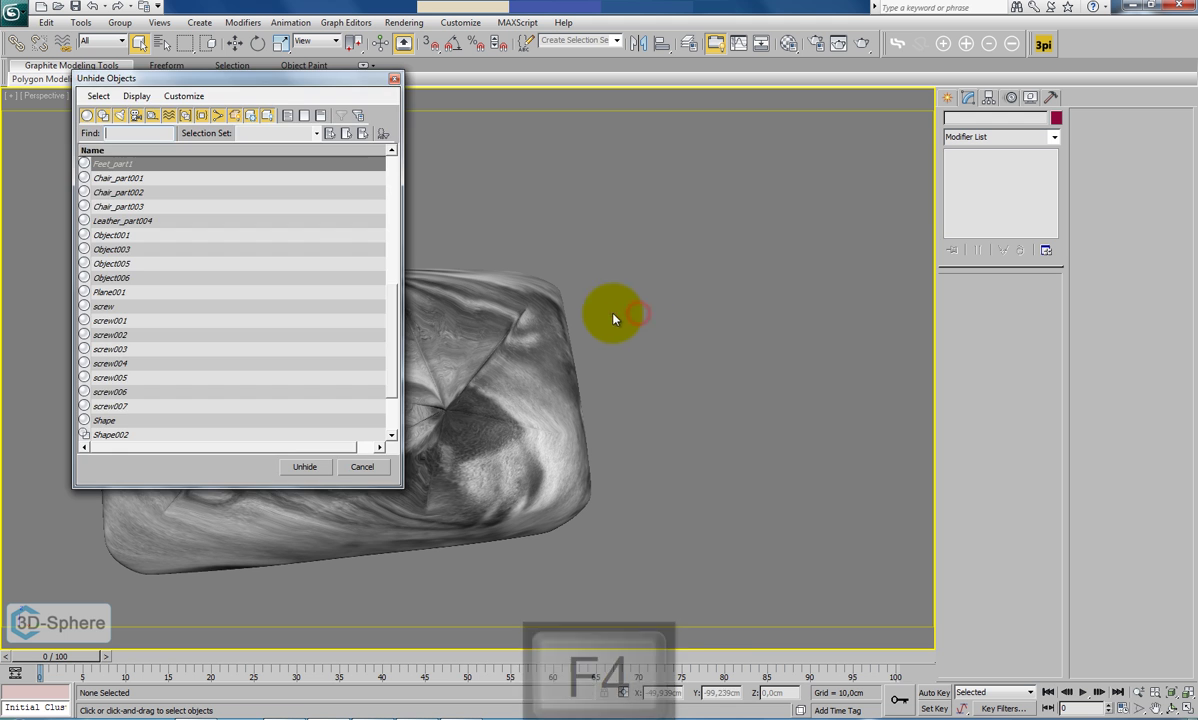
{"action": "left_click", "coordinate": [372, 467]}
{"action": "right_click", "coordinate": [686, 408]}
{"action": "left_click", "coordinate": [711, 332]}
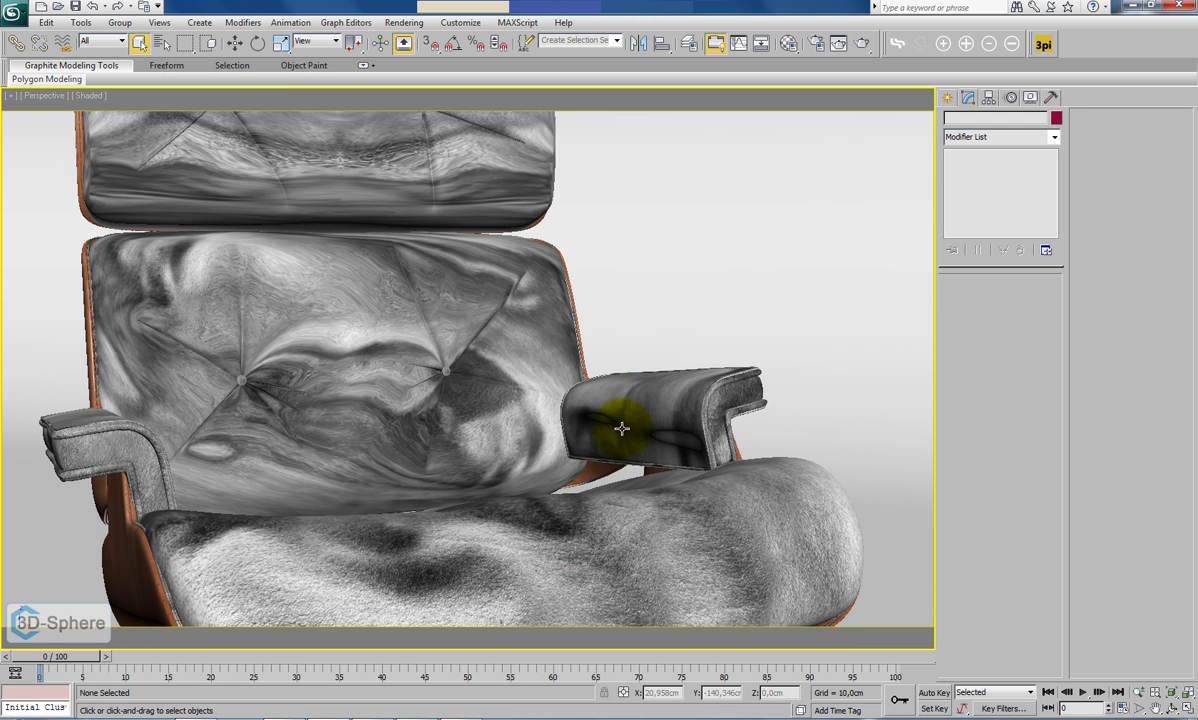
{"action": "mouse_move", "coordinate": [622, 429]}
{"action": "middle_mouse_down", "text": "alt"}
{"action": "mouse_move", "coordinate": [620, 463]}
{"action": "mouse_move", "coordinate": [630, 438]}
{"action": "middle_mouse_up", "text": "alt"}
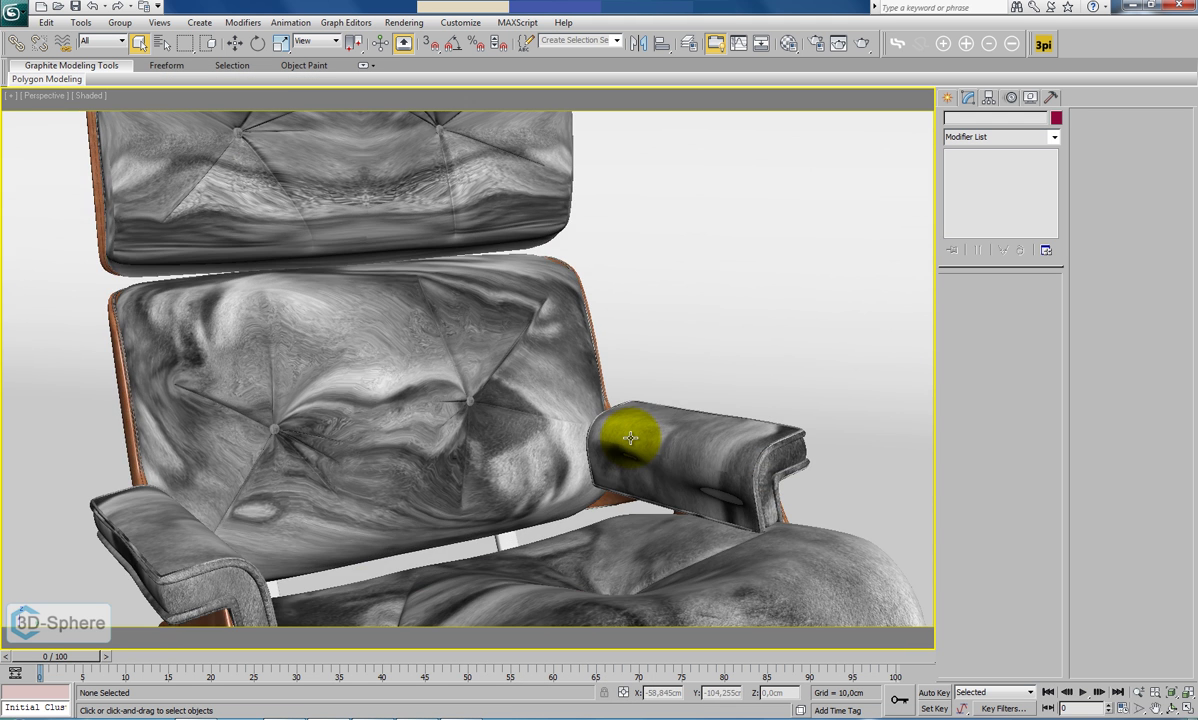
Select the leather cushion of the lower backrest and hide all unselected objects.
{"action": "left_click", "coordinate": [324, 388]}
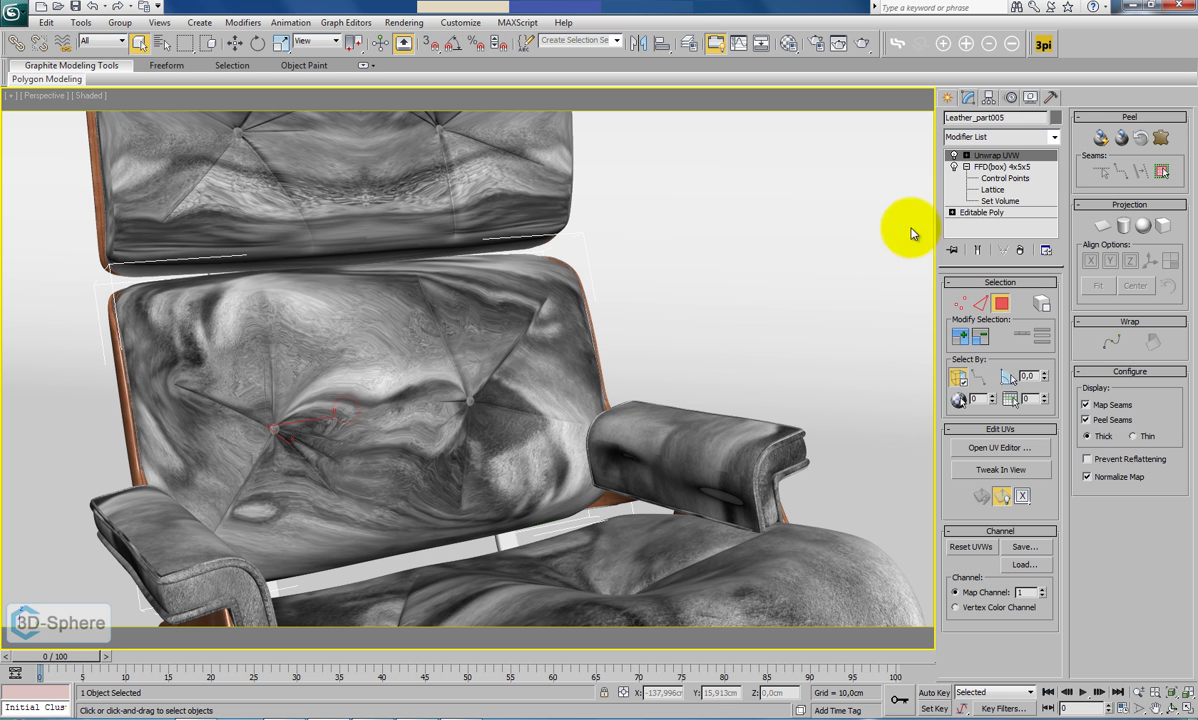
{"action": "right_click", "coordinate": [463, 380]}
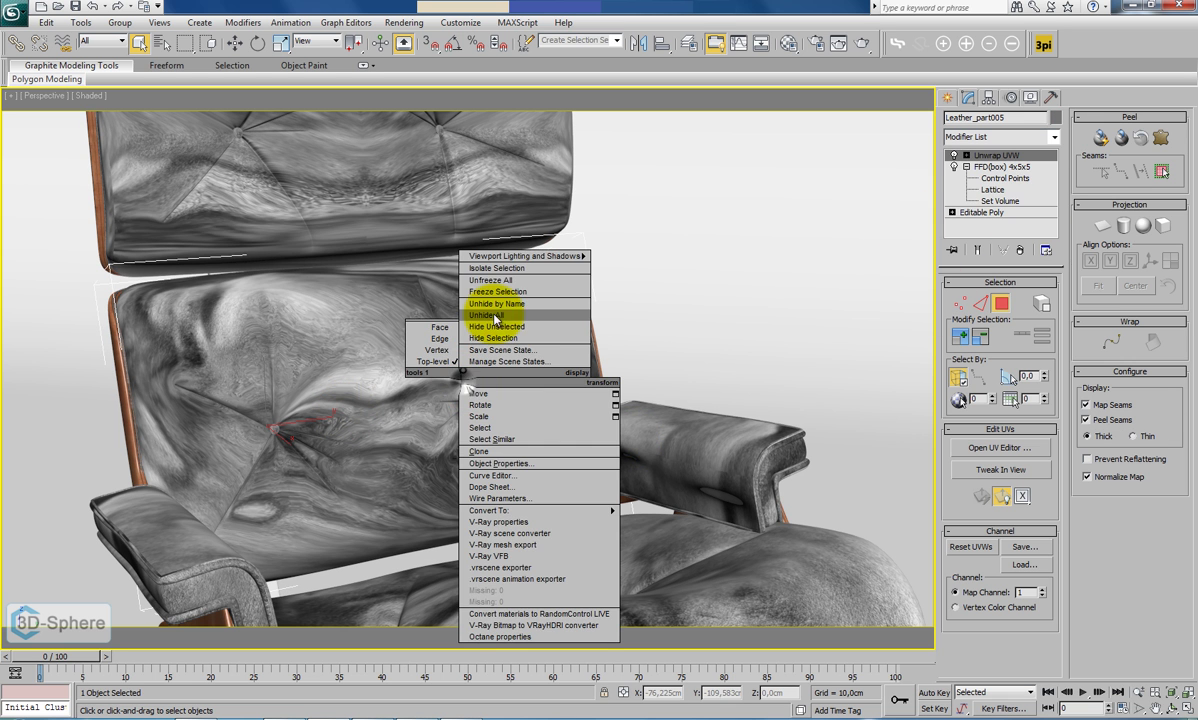
{"action": "left_click", "coordinate": [497, 326]}
{"action": "middle_click_drag", "start_coordinate": [495, 333], "coordinate": [506, 364], "text": "alt"}
{"action": "scroll", "coordinate": [376, 385], "scroll_direction": "up", "scroll_amount": 4}
{"action": "middle_click_drag", "start_coordinate": [374, 385], "coordinate": [450, 362], "text": "alt"}
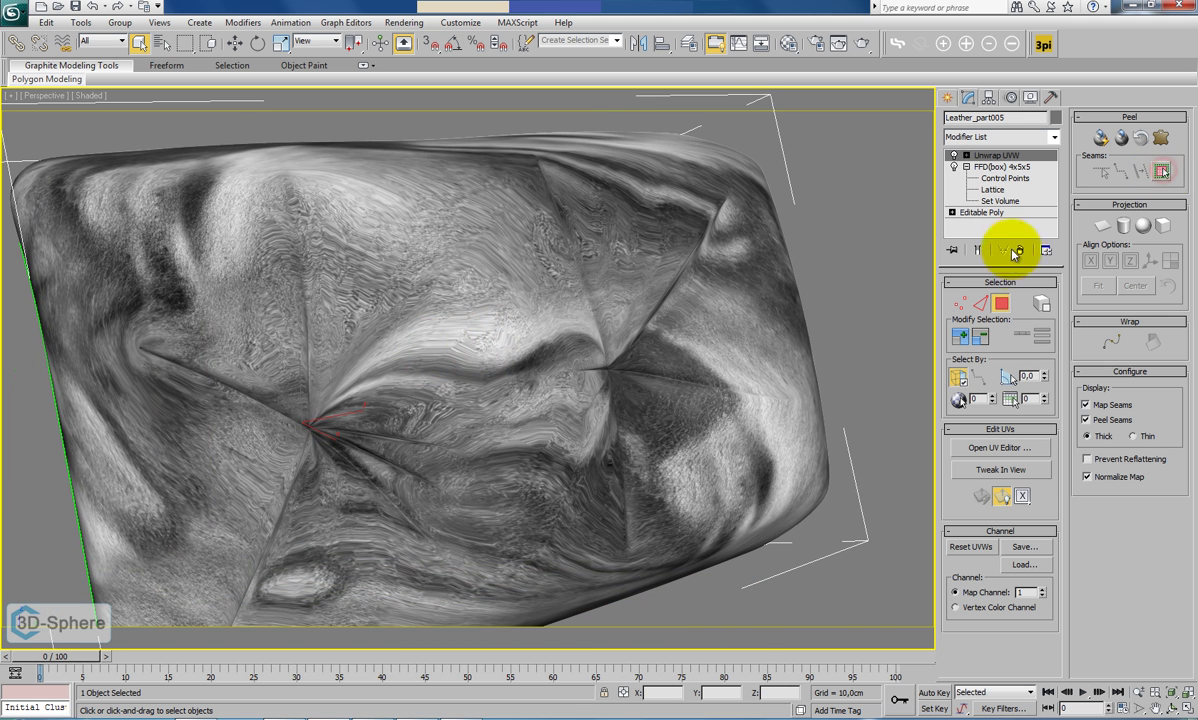
Select the lower backrest cushion's front faces by expanding the face selection to the seams, and check the seam along the side.
{"action": "key", "text": "ctrl+a"}
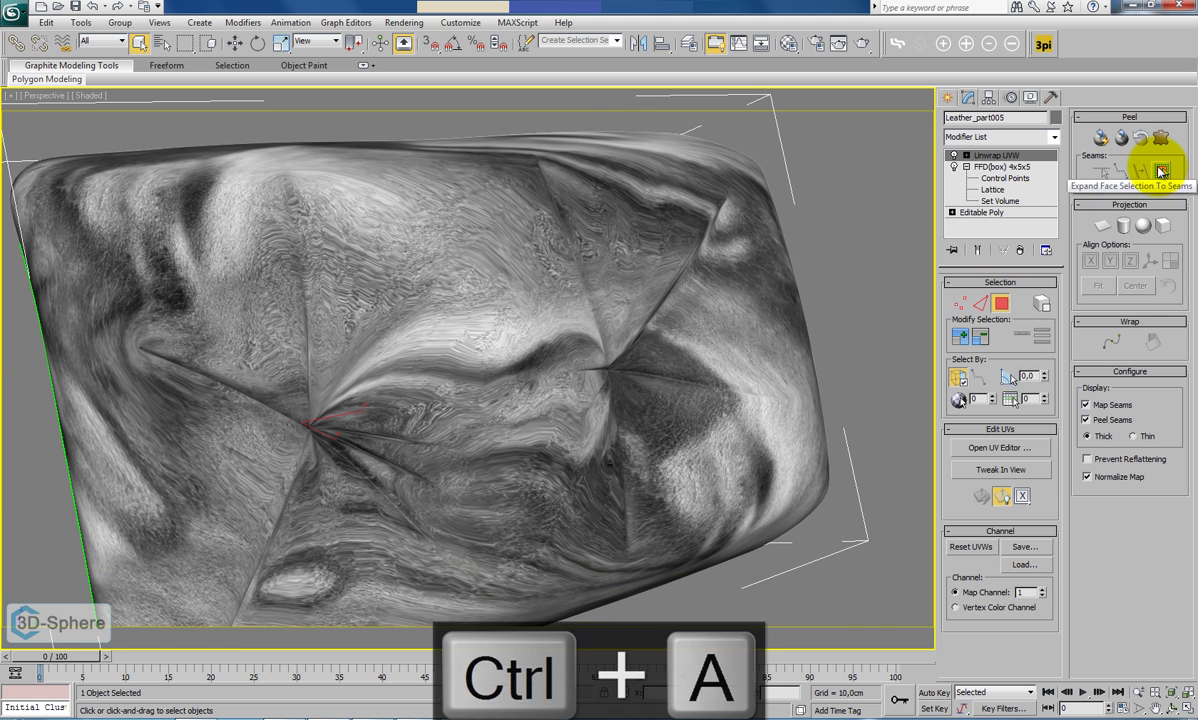
{"action": "left_click", "coordinate": [998, 306]}
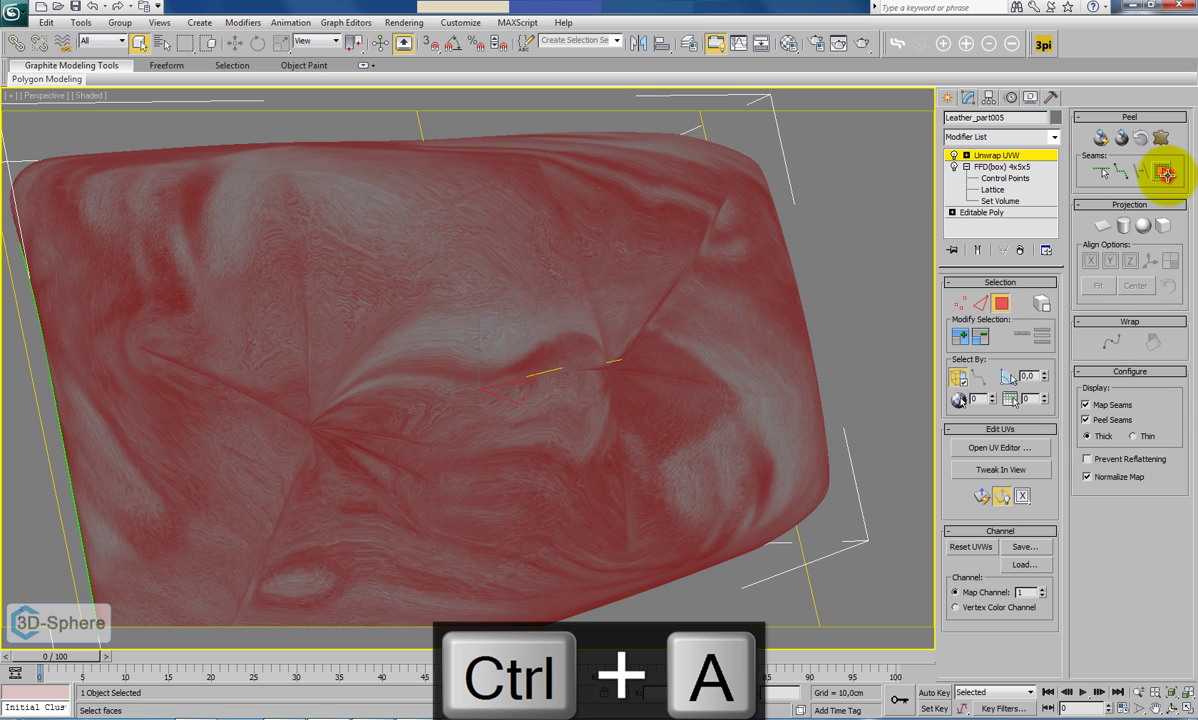
{"action": "middle_click_drag", "start_coordinate": [516, 383], "coordinate": [807, 407], "text": "alt"}
{"action": "middle_click_drag", "start_coordinate": [842, 392], "coordinate": [602, 374], "text": "alt"}
Unhide all objects to compare the cushion's seam with the wooden shell's edge, and hide the unselected objects again.
{"action": "right_click", "coordinate": [643, 310]}
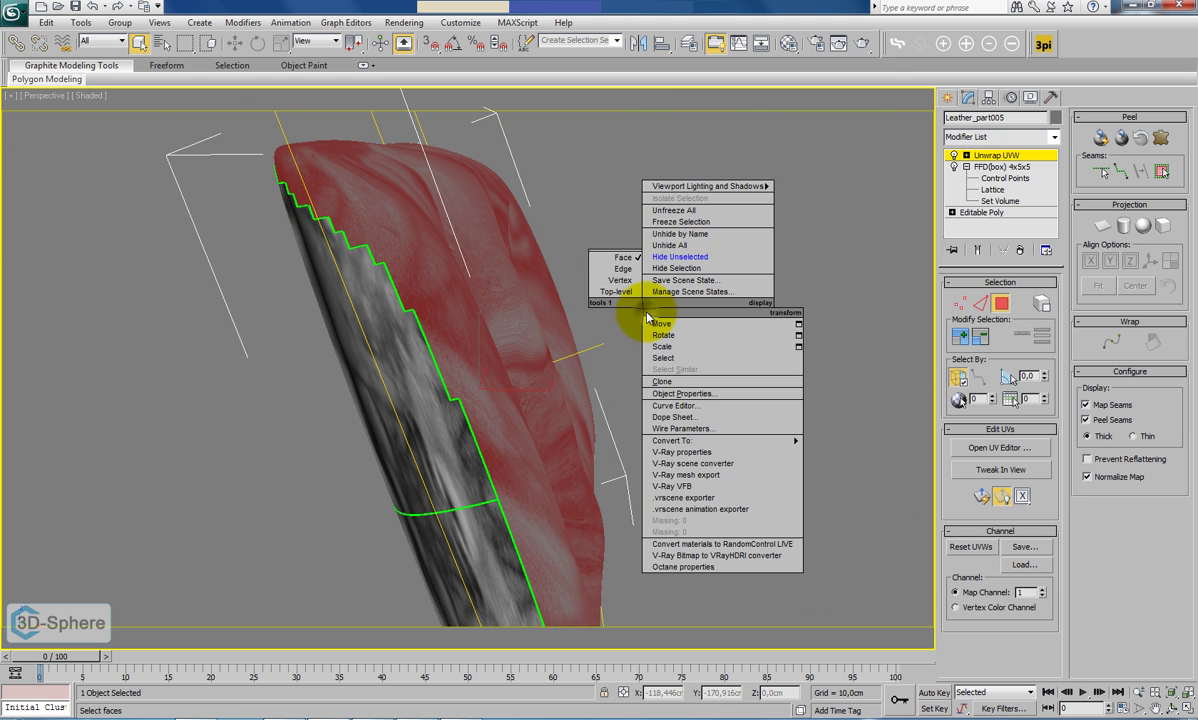
{"action": "left_click", "coordinate": [672, 245]}
{"action": "right_click", "coordinate": [655, 250]}
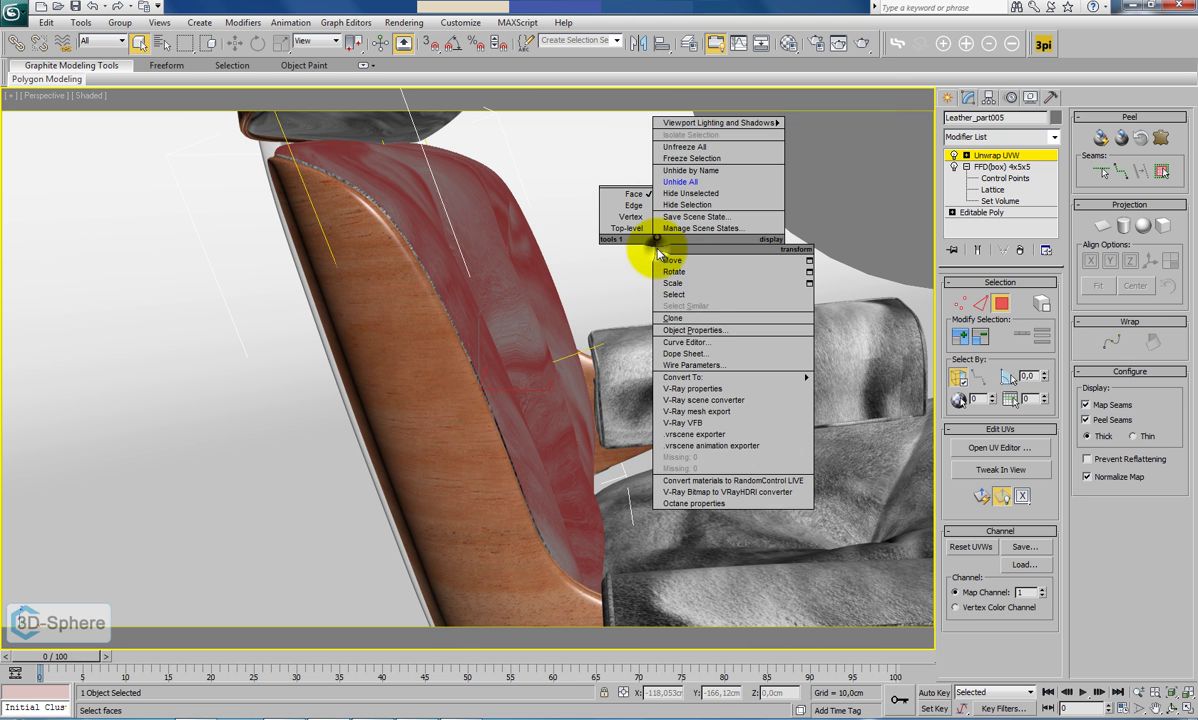
{"action": "left_click", "coordinate": [676, 195]}
{"action": "middle_click_drag", "start_coordinate": [679, 193], "coordinate": [518, 354], "text": "alt"}
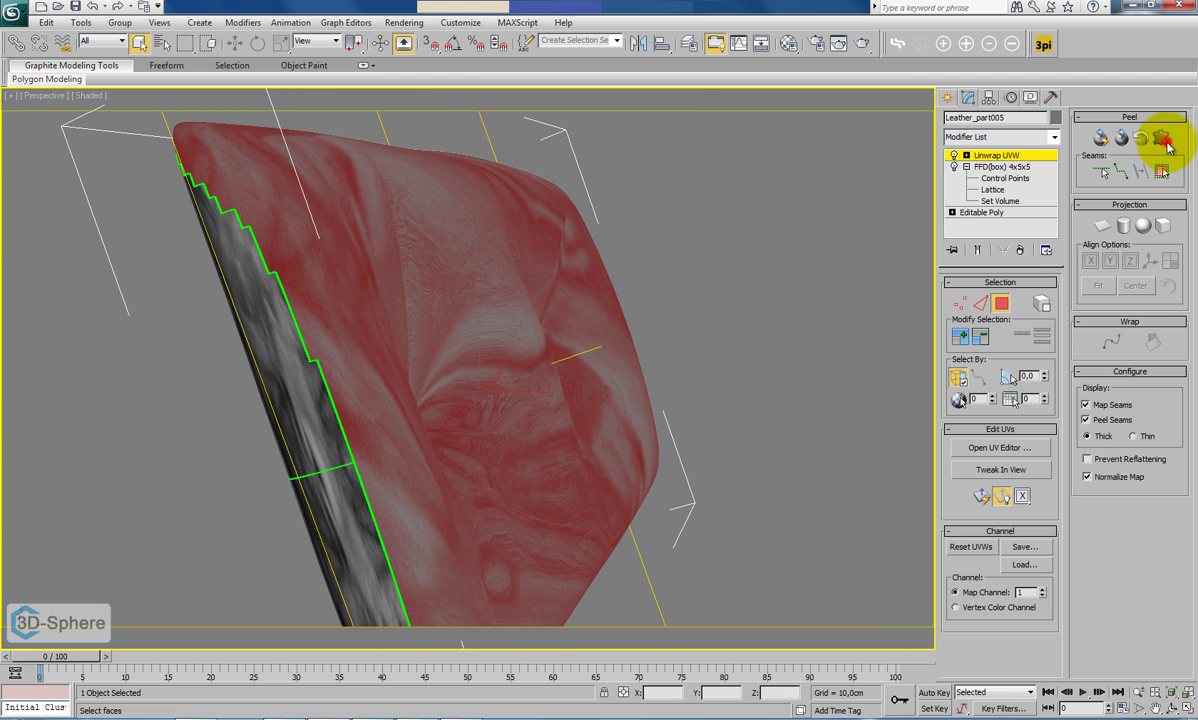
Pelt-map the selected front faces of the lower backrest cushion, running the pelt simulation and committing it.
{"action": "left_click", "coordinate": [1163, 141]}
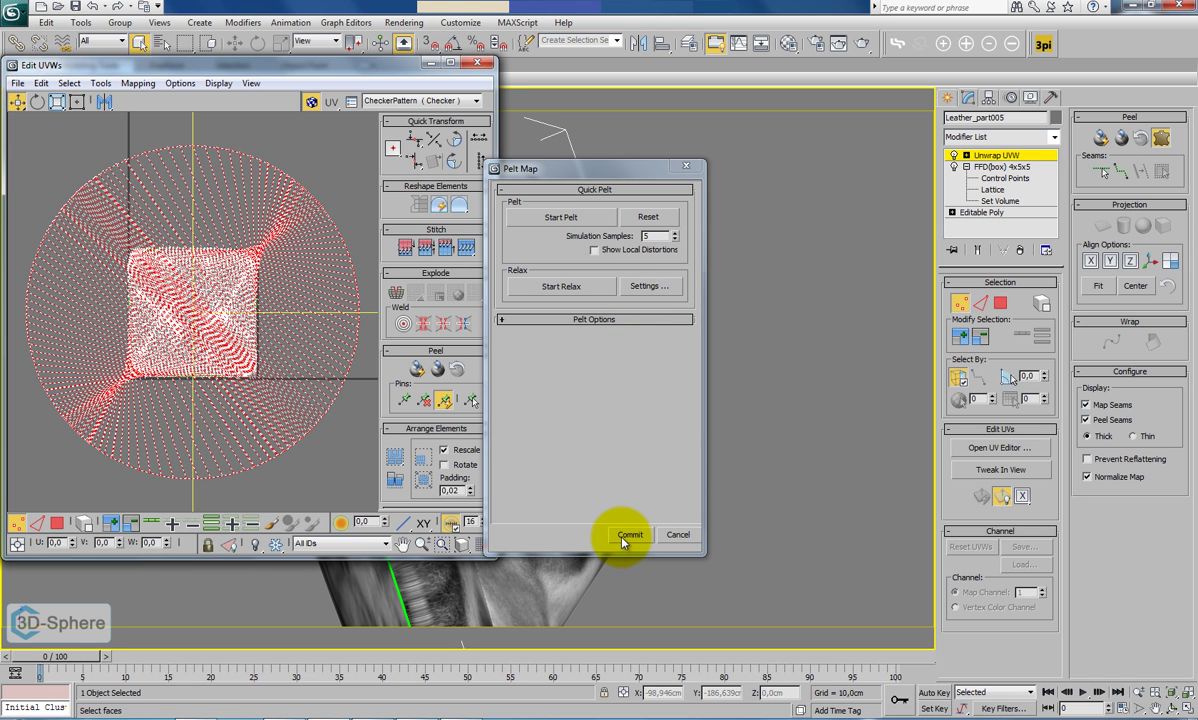
{"action": "left_click", "coordinate": [562, 218]}
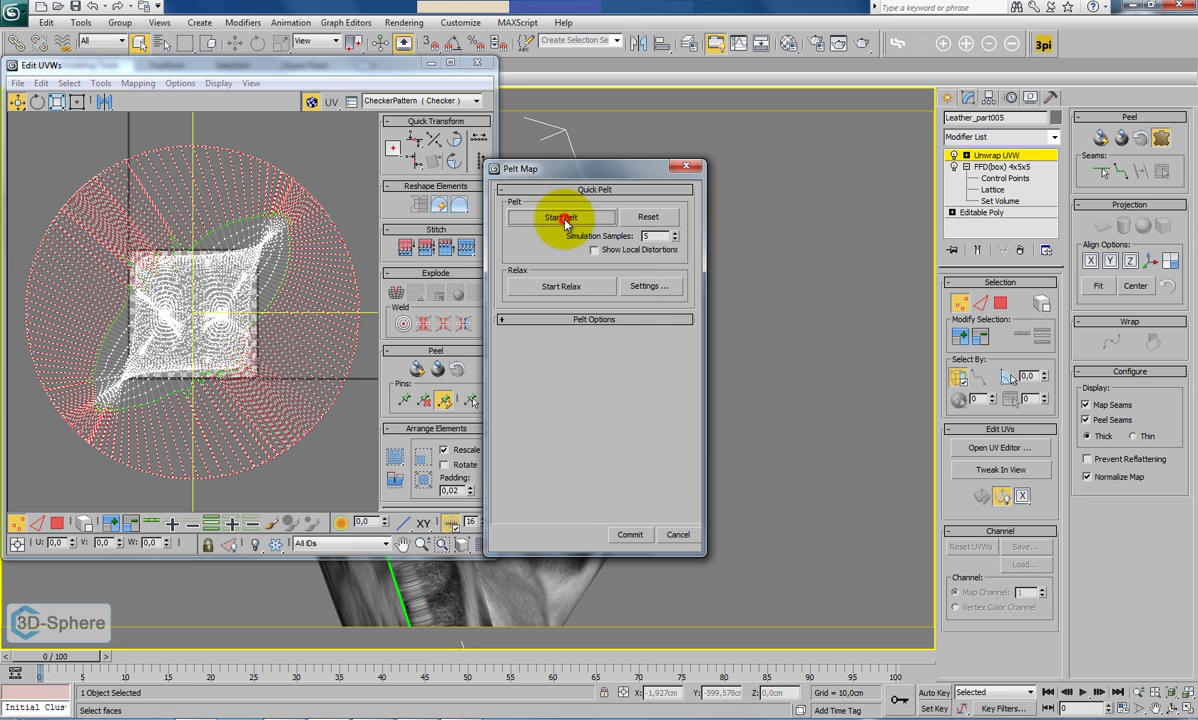
{"action": "left_click", "coordinate": [563, 218]}
{"action": "left_click", "coordinate": [630, 534]}
{"action": "middle_click_drag", "start_coordinate": [623, 471], "coordinate": [547, 477], "text": "alt"}
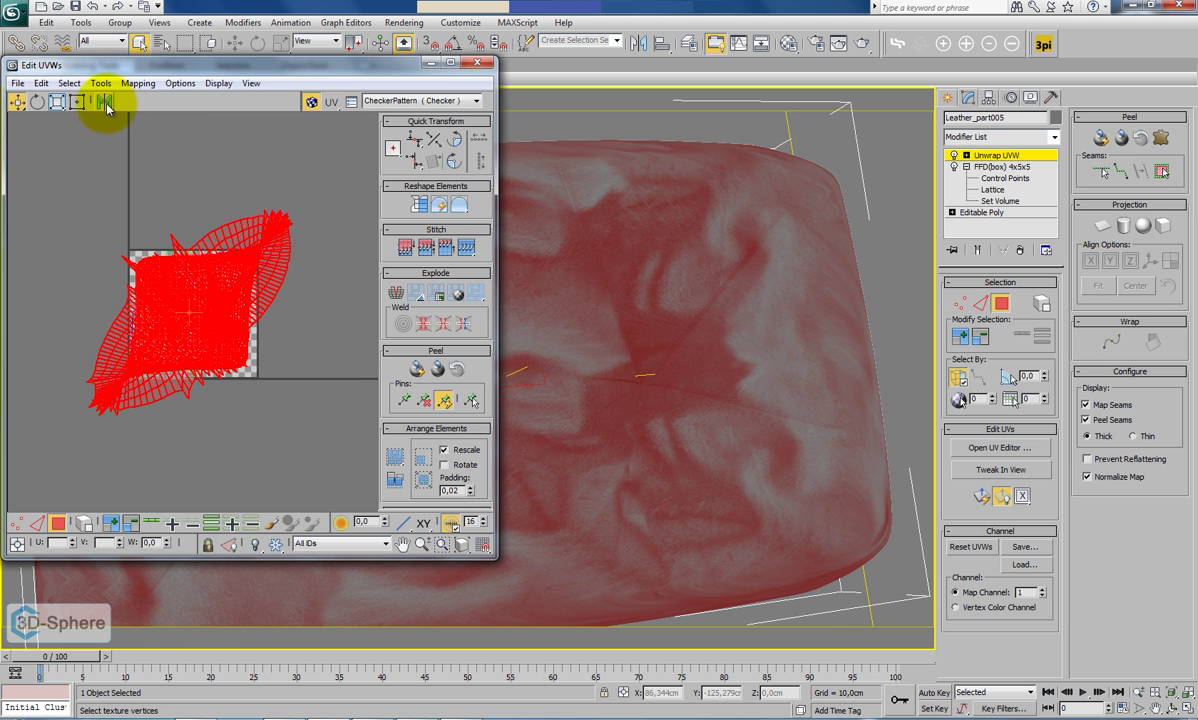
Relax the backrest cushion's pelted UVs by edge angles with 15 iterations and an amount of 0.5, and close the UV editor.
{"action": "left_click", "coordinate": [101, 84]}
{"action": "left_click", "coordinate": [118, 305]}
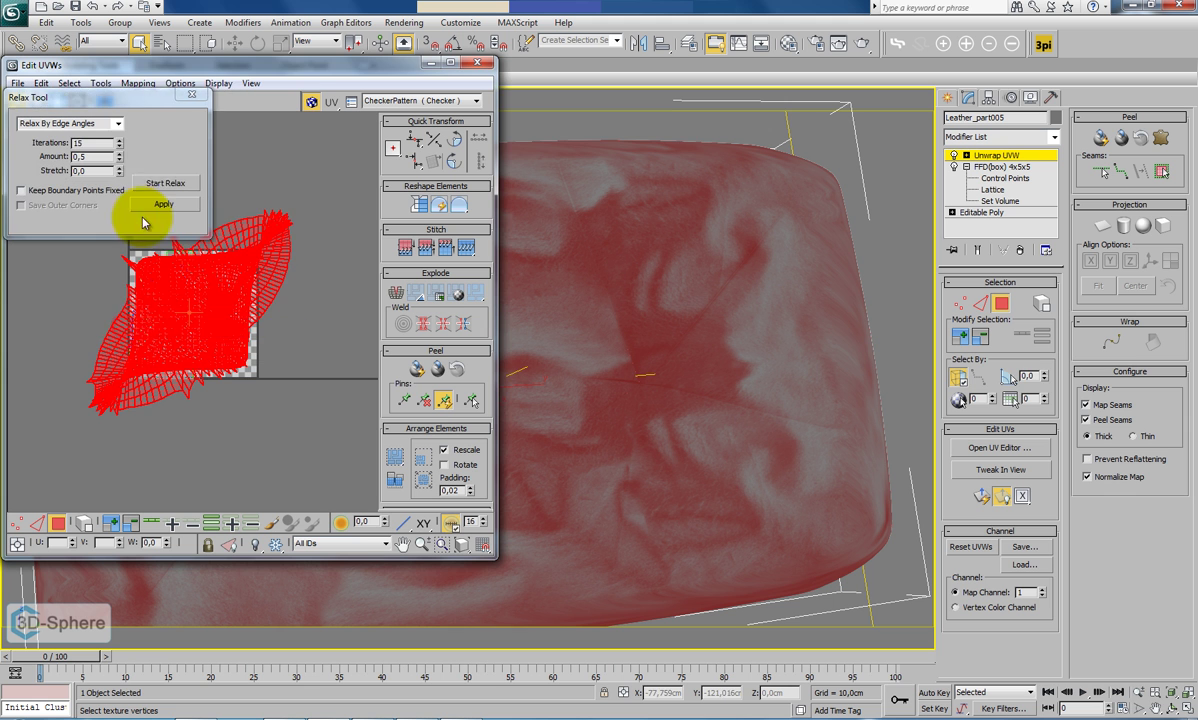
{"action": "left_click", "coordinate": [150, 185]}
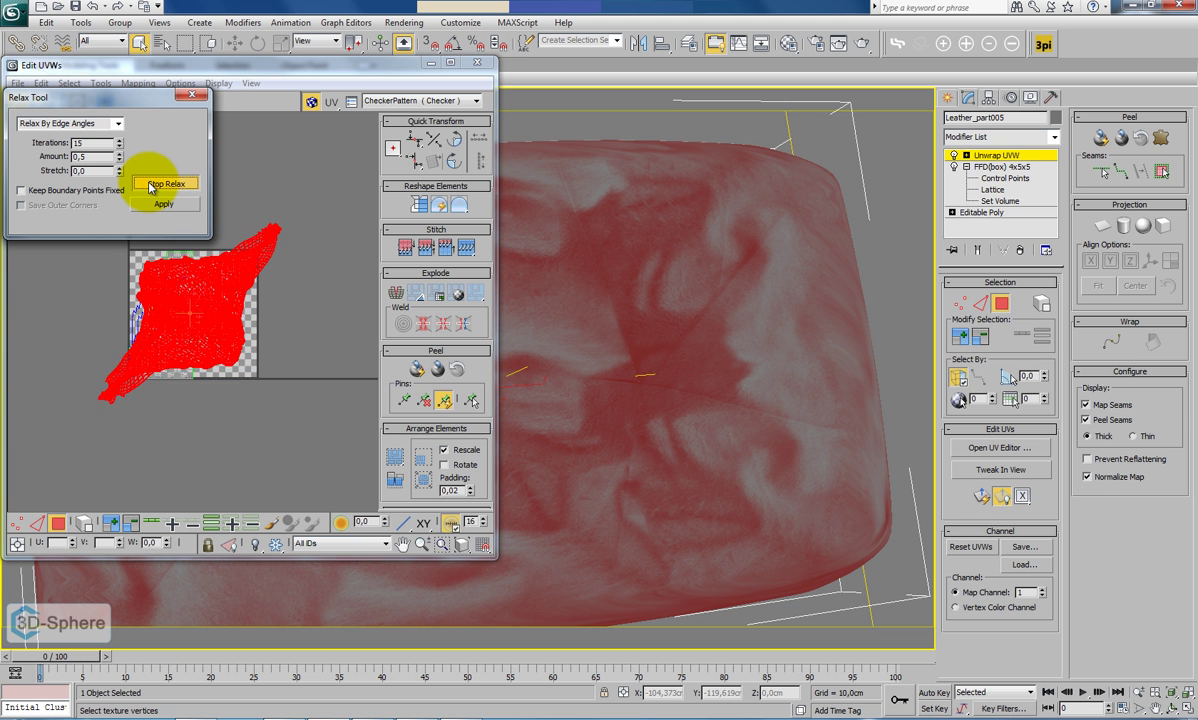
{"action": "left_click", "coordinate": [151, 185]}
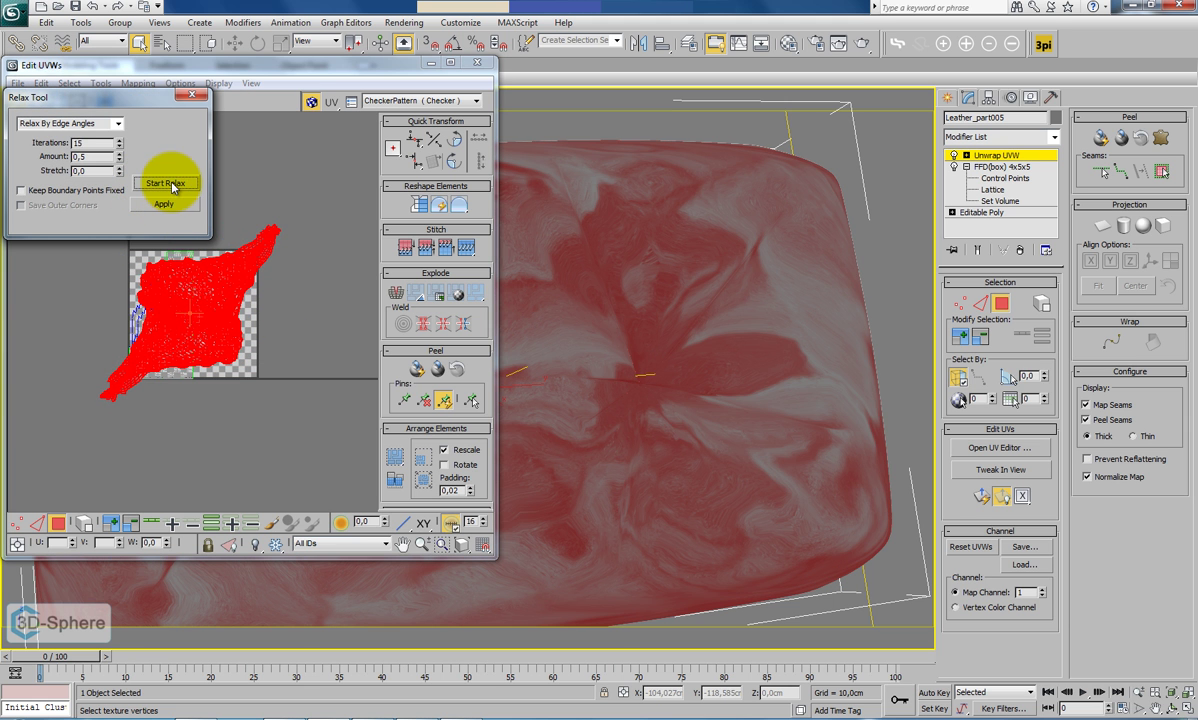
{"action": "left_click", "coordinate": [192, 96]}
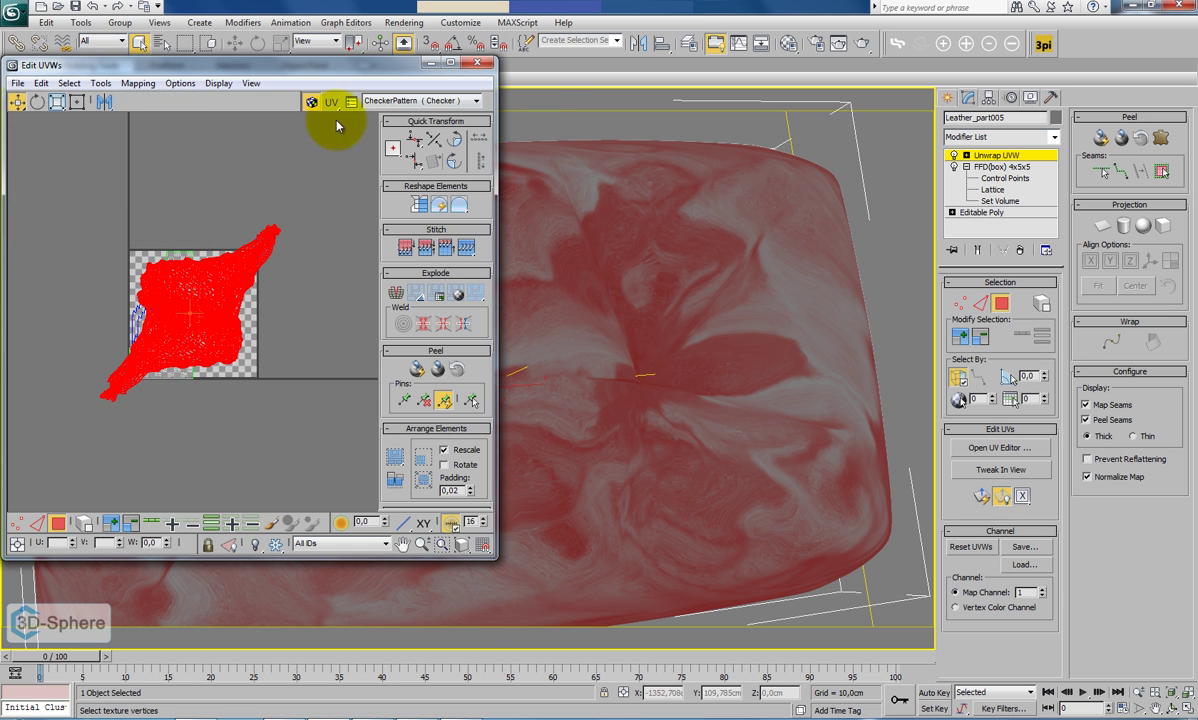
{"action": "left_click", "coordinate": [477, 62]}
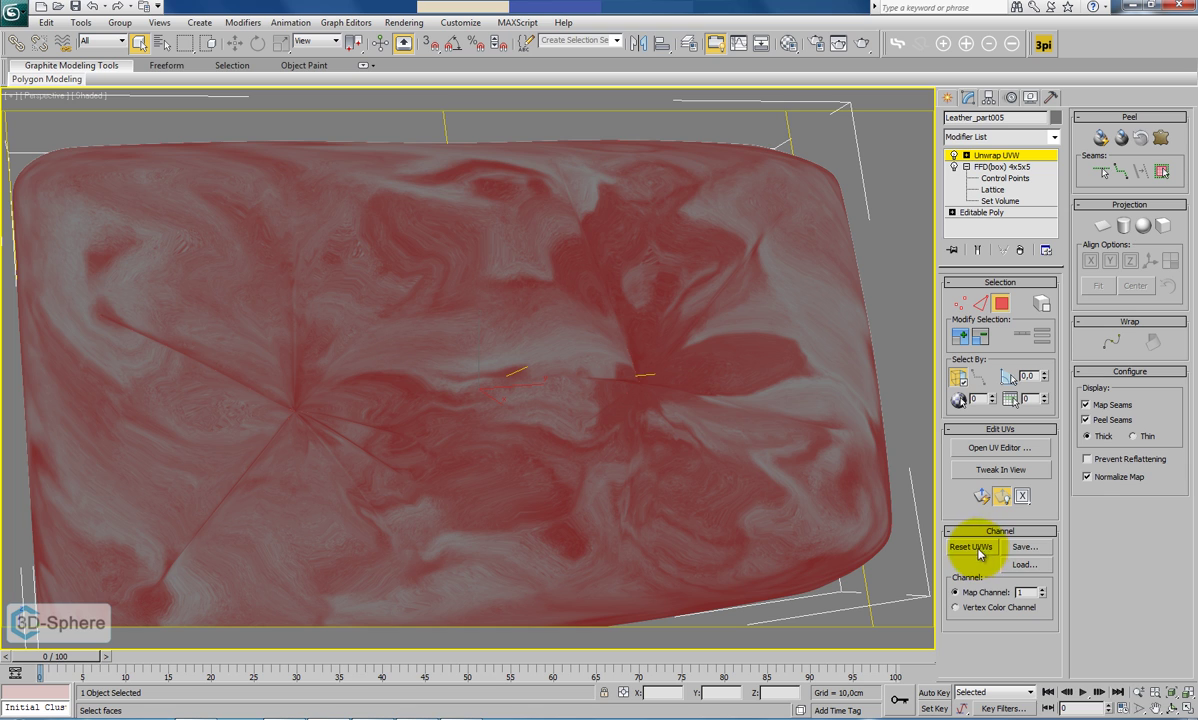
Pelt-map the selected faces of the lower backrest cushion and commit the pelt.
{"action": "left_click", "coordinate": [1160, 138]}
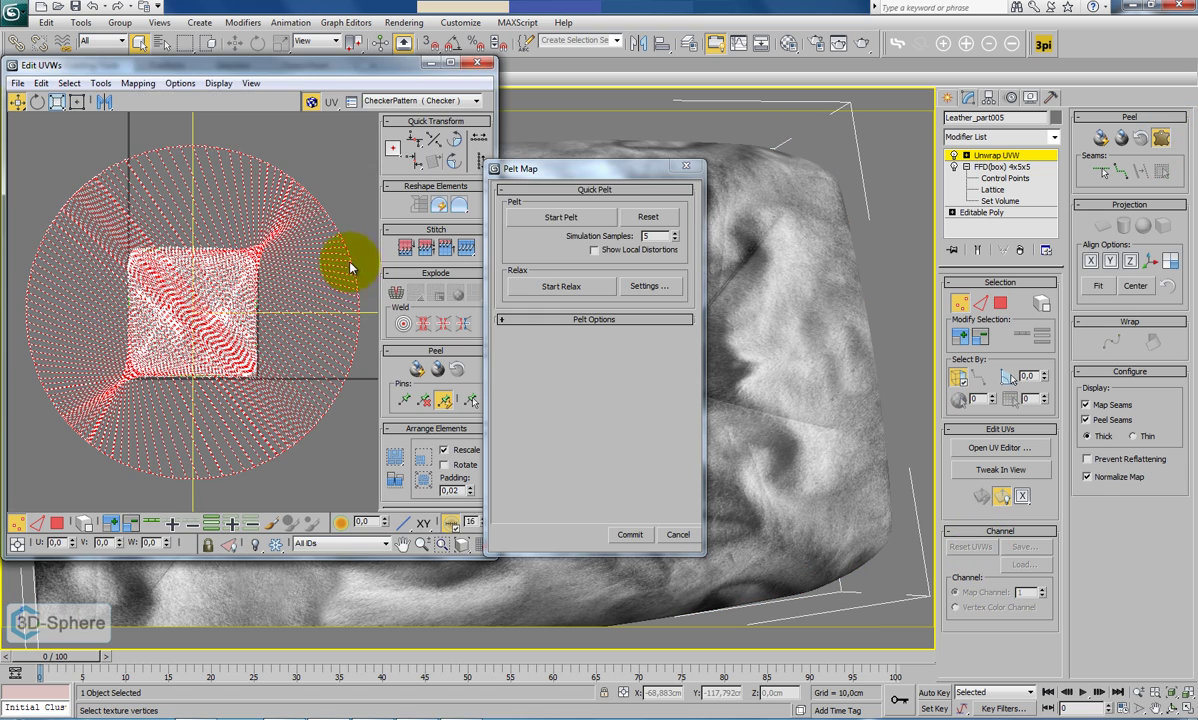
{"action": "left_click", "coordinate": [578, 217]}
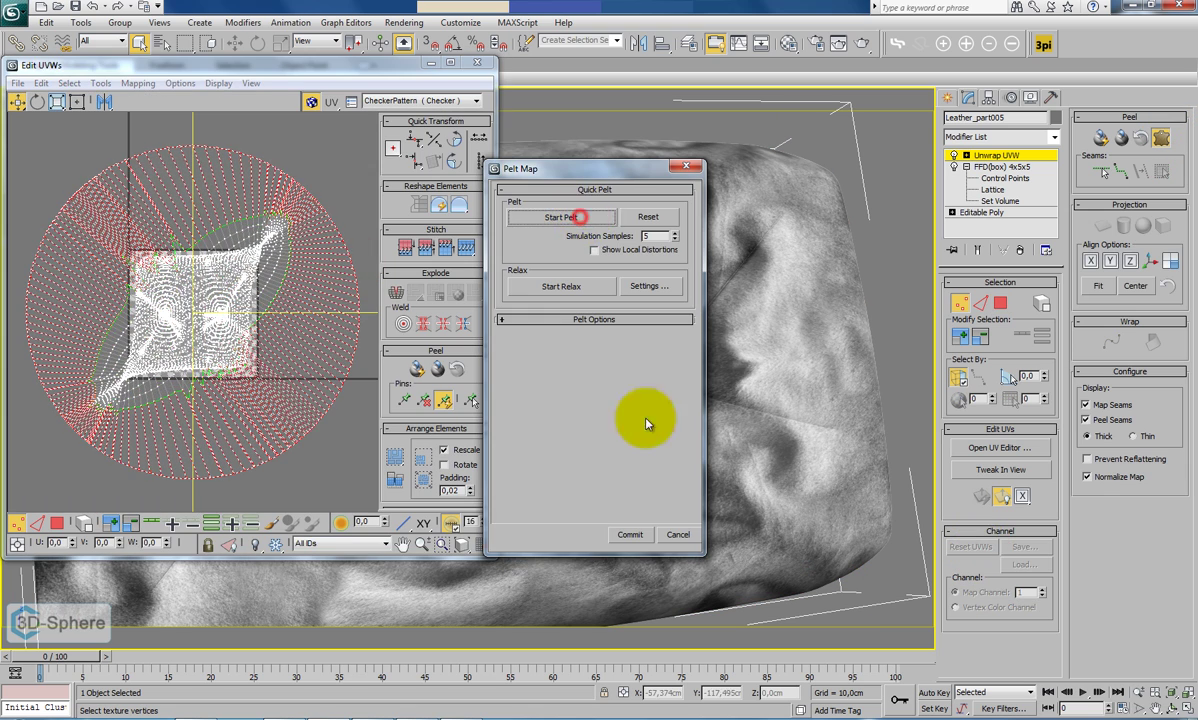
{"action": "left_click", "coordinate": [630, 533]}
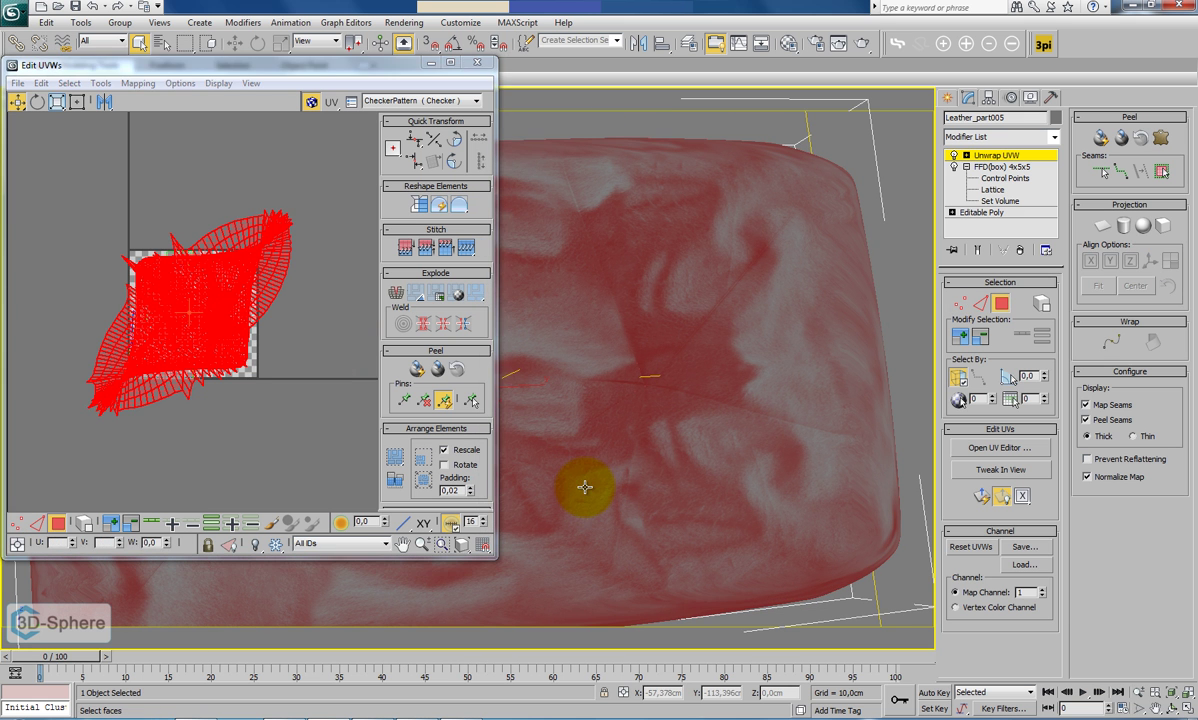
Move and scale the pelted UVs in Freeform mode to fit inside the checkered UV tile, then deselect them.
{"action": "left_click", "coordinate": [76, 101]}
{"action": "left_click_drag", "start_coordinate": [106, 397], "coordinate": [129, 378]}
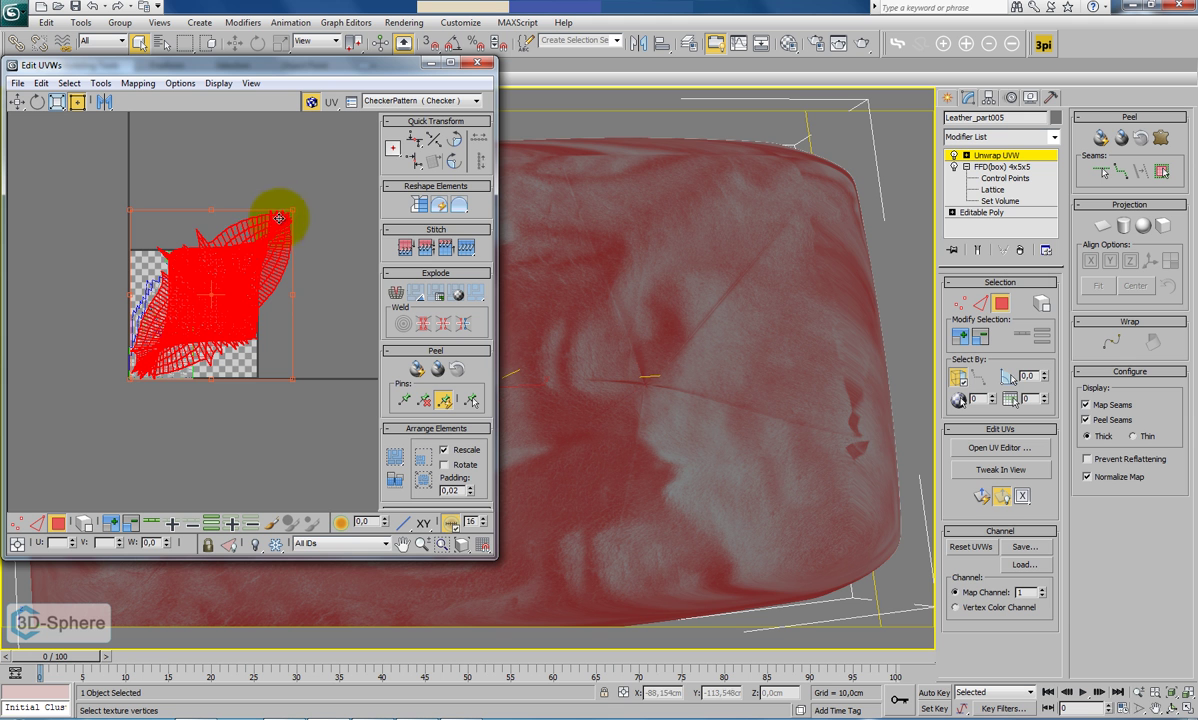
{"action": "left_click_drag", "start_coordinate": [285, 217], "coordinate": [253, 256]}
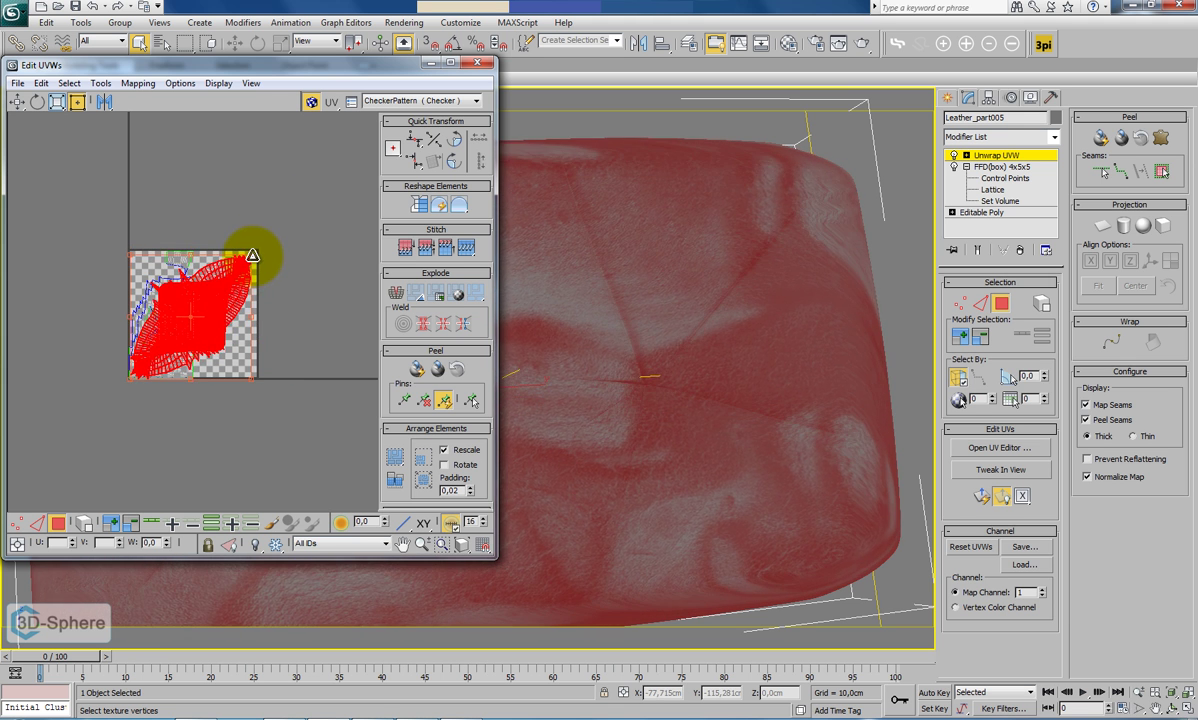
{"action": "left_click", "coordinate": [321, 283]}
{"action": "scroll", "coordinate": [676, 381], "scroll_direction": "down", "scroll_amount": 5}
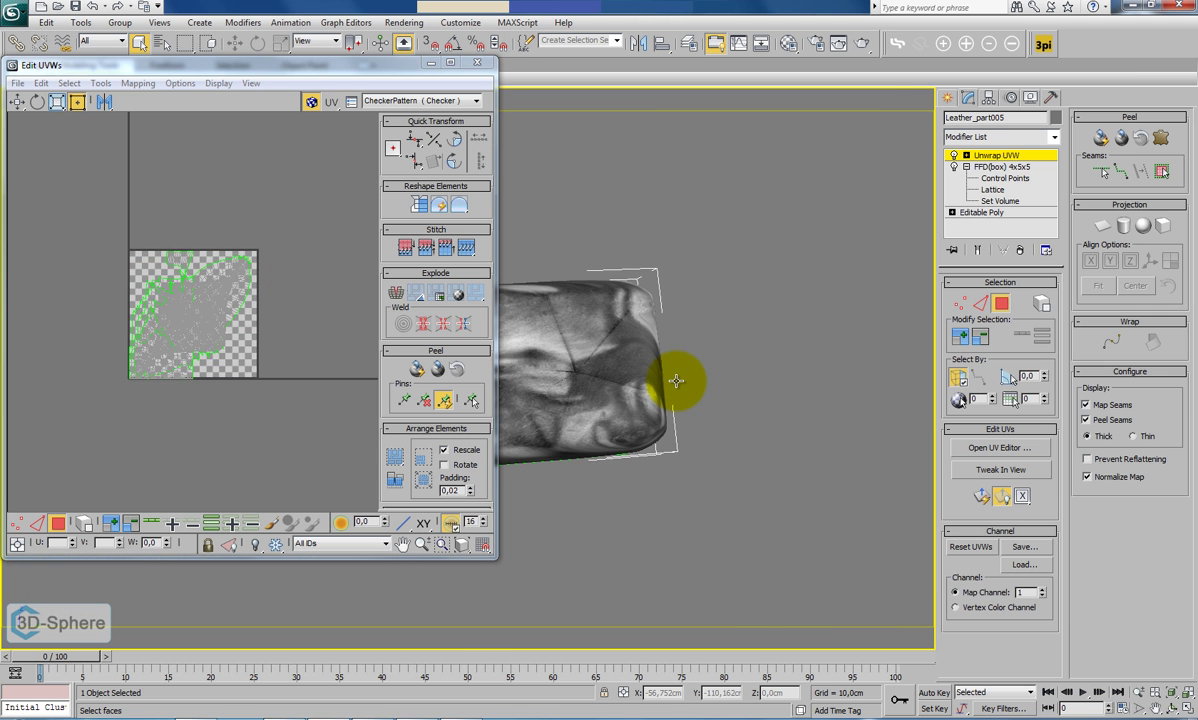
Unhide all the chair parts and close the UV editor.
{"action": "middle_click_drag", "start_coordinate": [632, 384], "coordinate": [655, 369], "text": "alt"}
{"action": "right_click", "coordinate": [652, 364]}
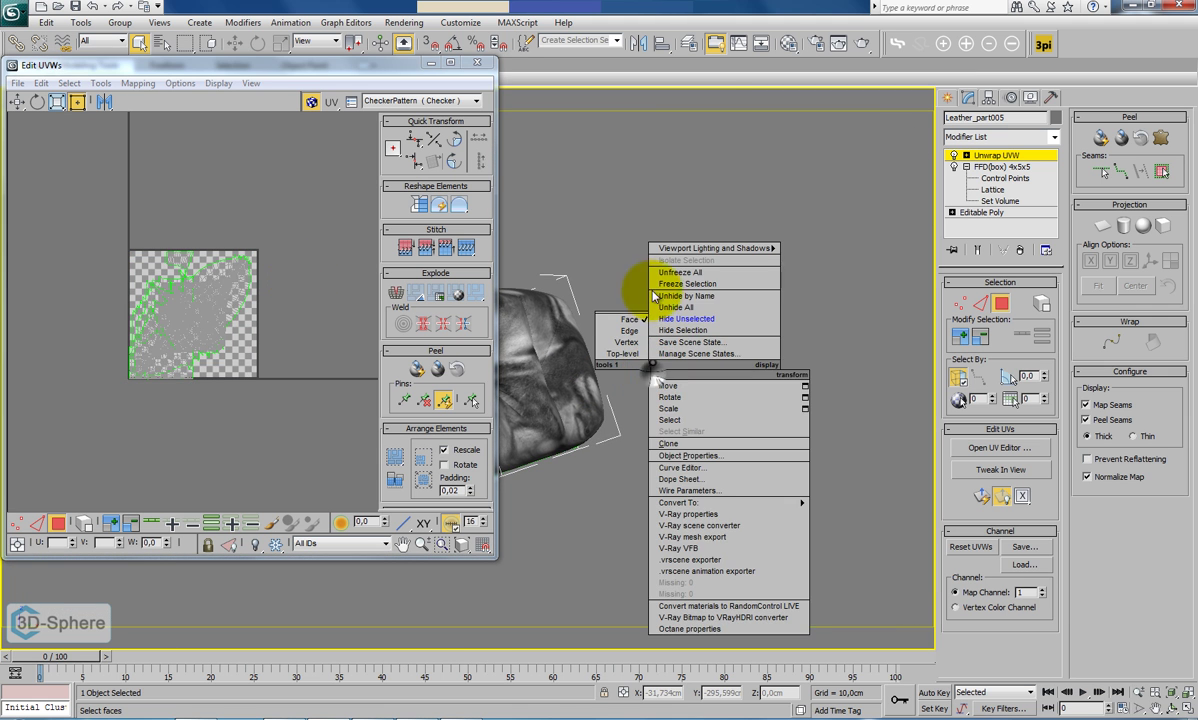
{"action": "left_click", "coordinate": [667, 307]}
{"action": "left_click", "coordinate": [477, 62]}
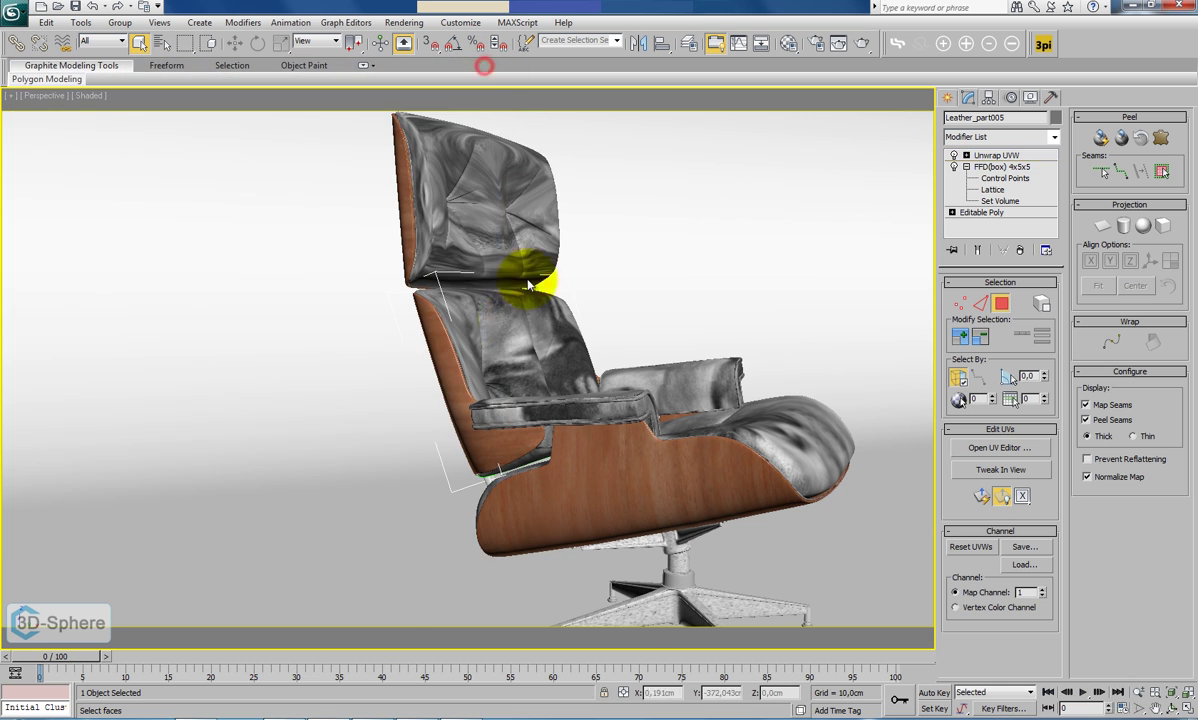
{"action": "middle_click_drag", "start_coordinate": [503, 337], "coordinate": [447, 374], "text": "alt"}
Leave face editing on the lower cushion and select the headrest cushion Leather_part004.
{"action": "left_click", "coordinate": [451, 291]}
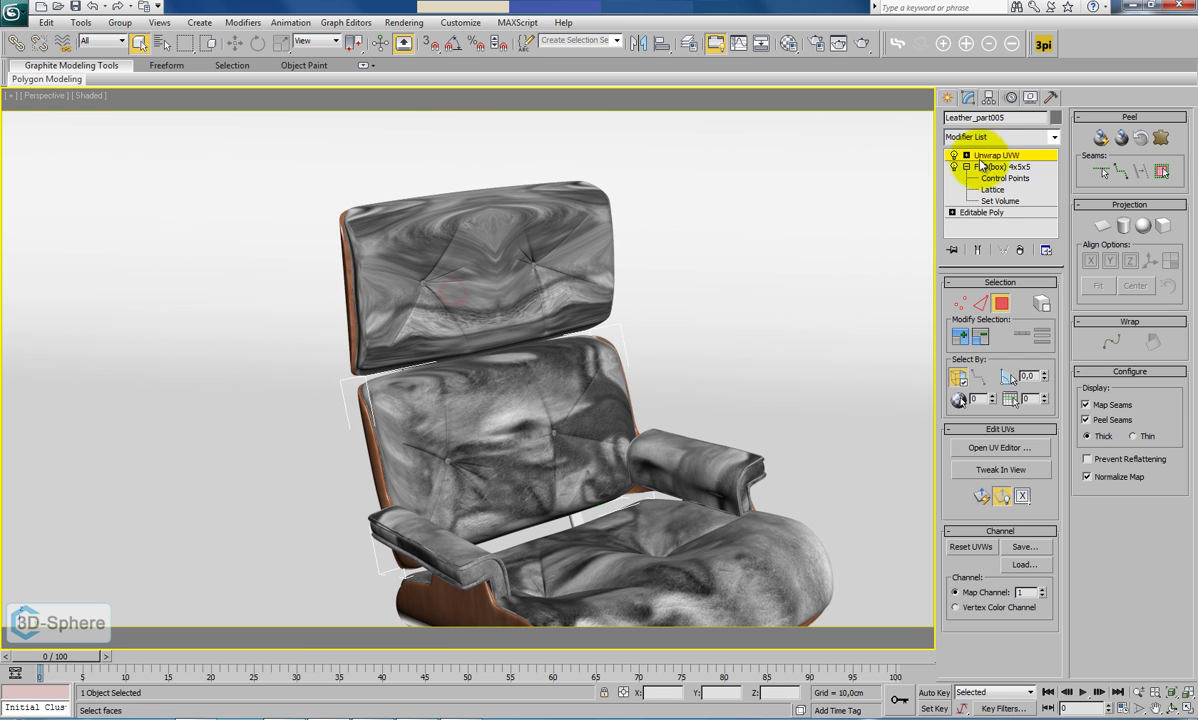
{"action": "left_click", "coordinate": [468, 241]}
{"action": "right_click", "coordinate": [416, 258]}
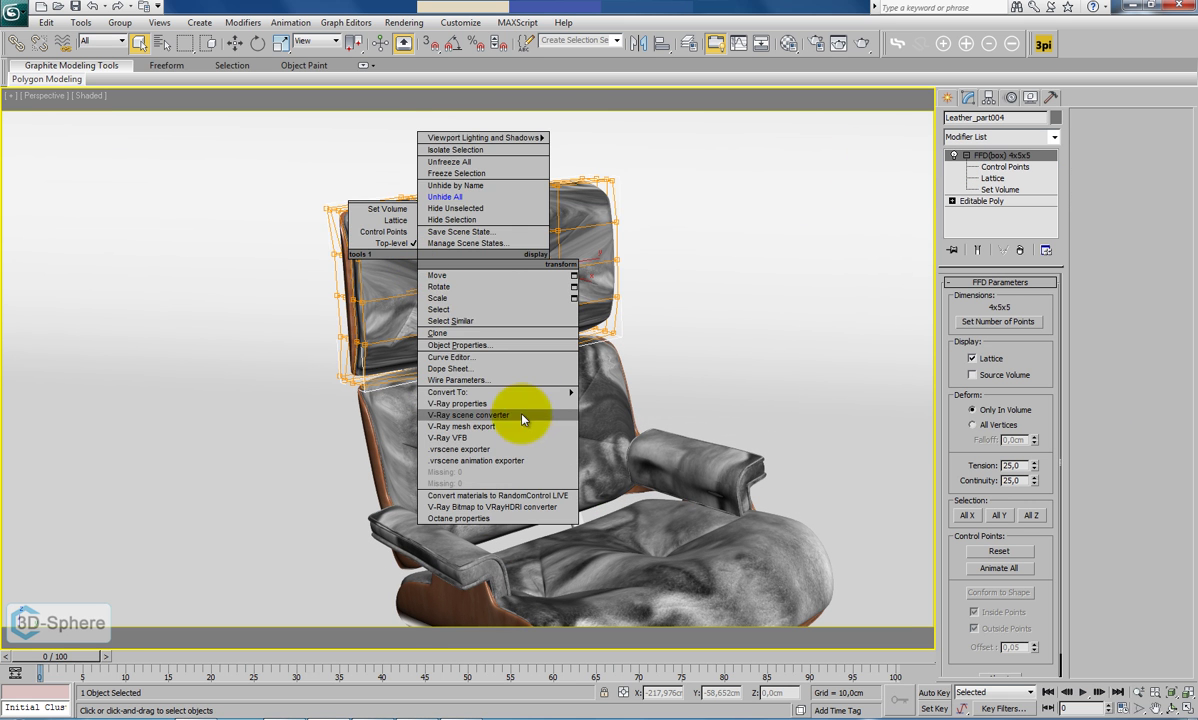
Add an Unwrap UVW modifier to the headrest cushion and enable face selection.
{"action": "left_click", "coordinate": [1035, 135]}
{"action": "left_click", "coordinate": [1054, 136]}
{"action": "left_click_drag", "start_coordinate": [1055, 170], "coordinate": [1050, 483]}
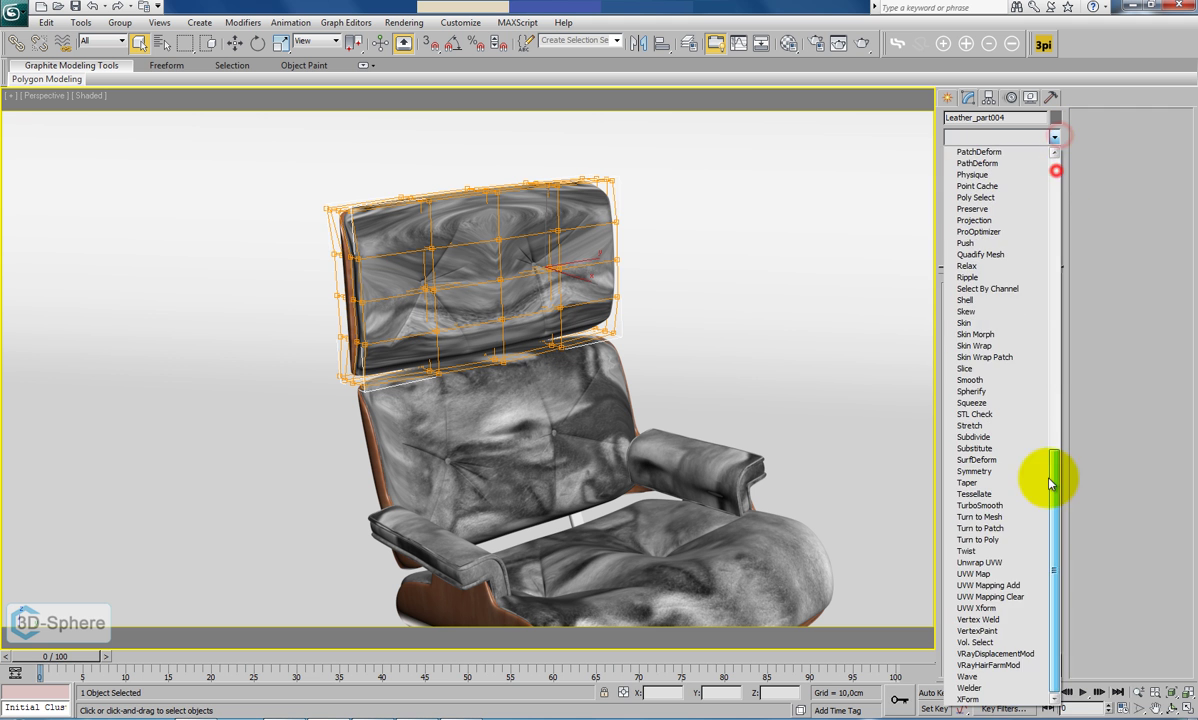
{"action": "left_click", "coordinate": [980, 563]}
{"action": "left_click", "coordinate": [1000, 308]}
Hide every object except the headrest cushion.
{"action": "middle_click_drag", "start_coordinate": [540, 330], "coordinate": [490, 366], "text": "alt"}
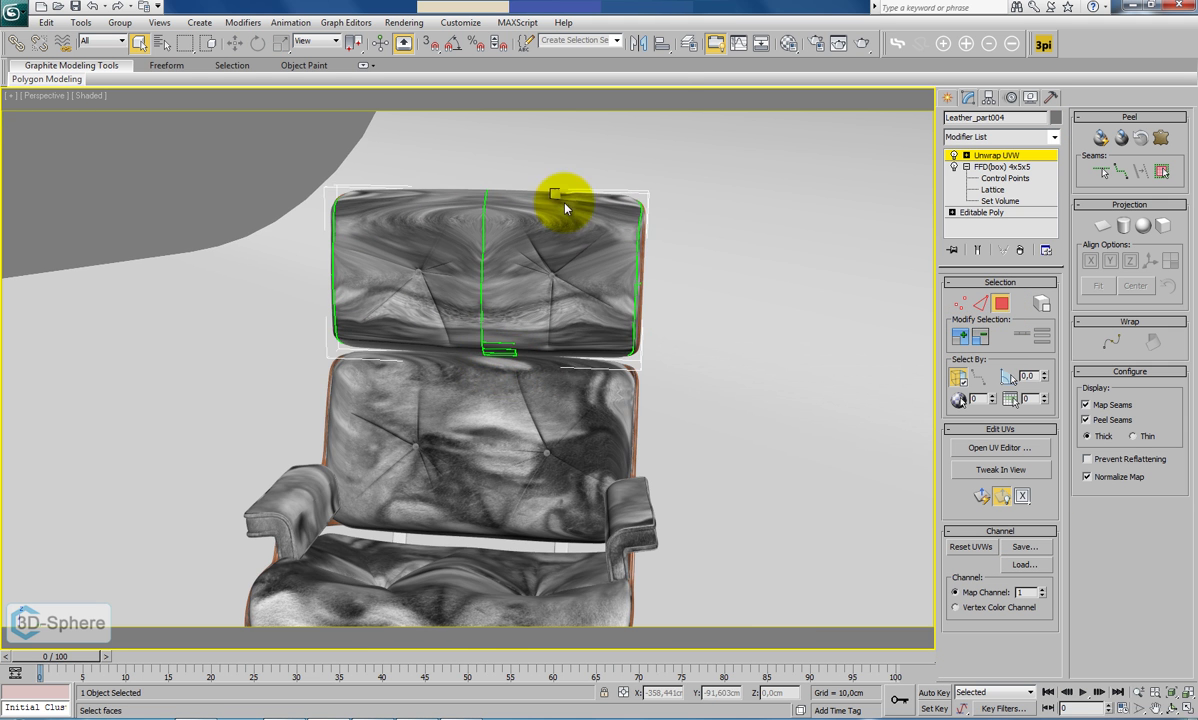
{"action": "right_click", "coordinate": [461, 248]}
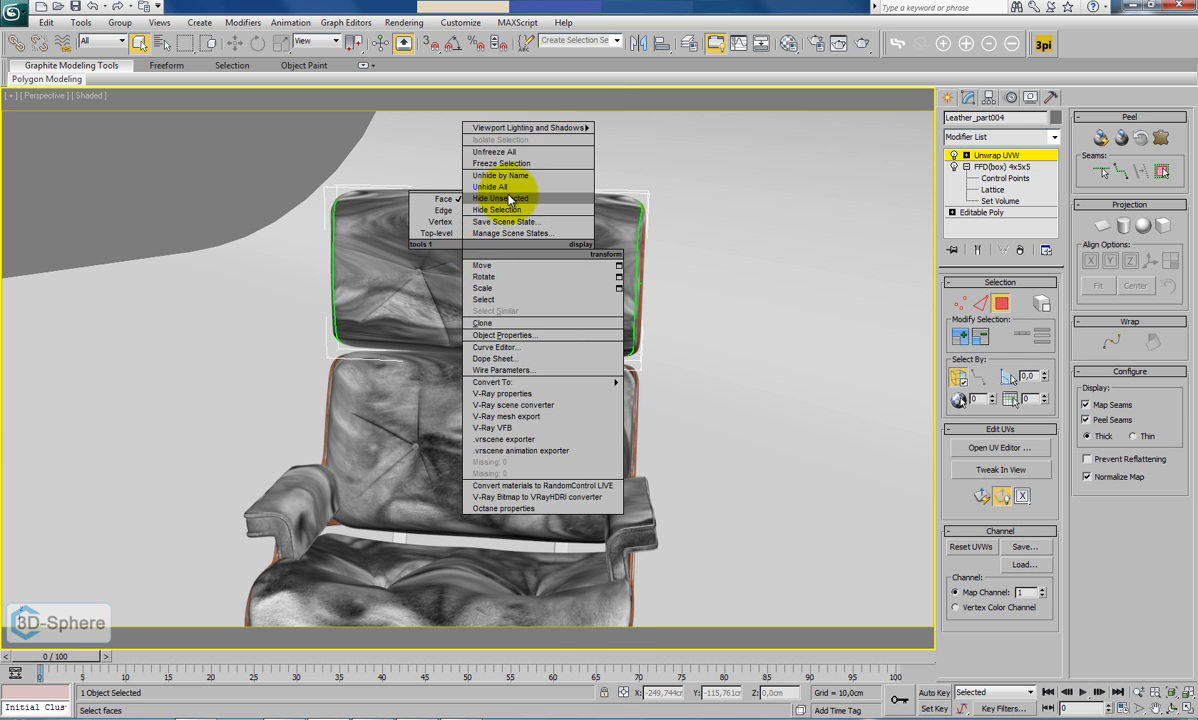
{"action": "left_click", "coordinate": [508, 199]}
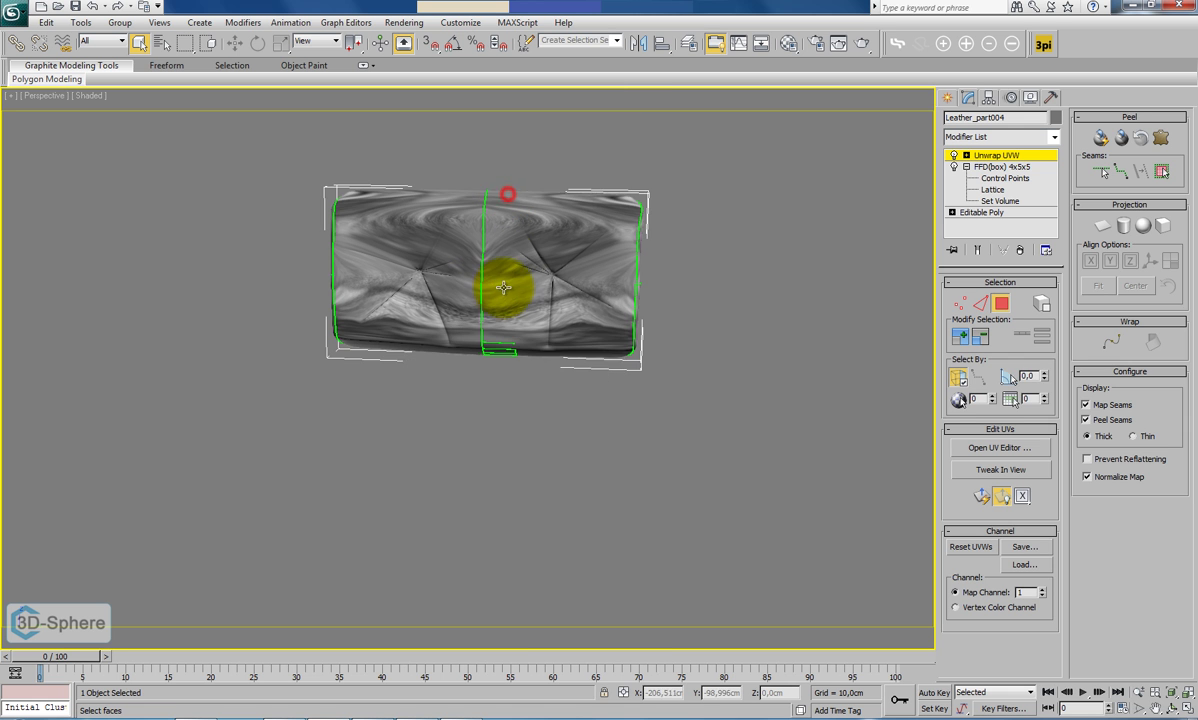
Select the headrest cushion's front faces from the Right view and grow the selection around the edge towards the back.
{"action": "left_click", "coordinate": [36, 97]}
{"action": "left_click", "coordinate": [66, 259]}
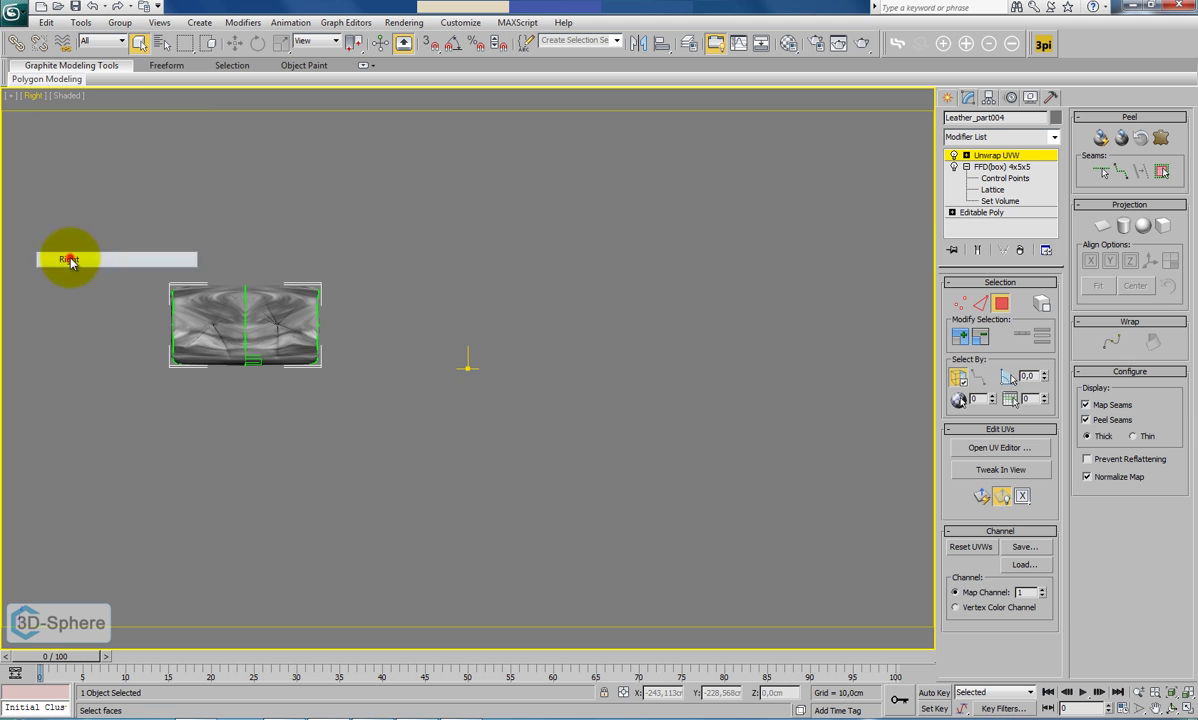
{"action": "left_click_drag", "start_coordinate": [420, 465], "coordinate": [418, 462]}
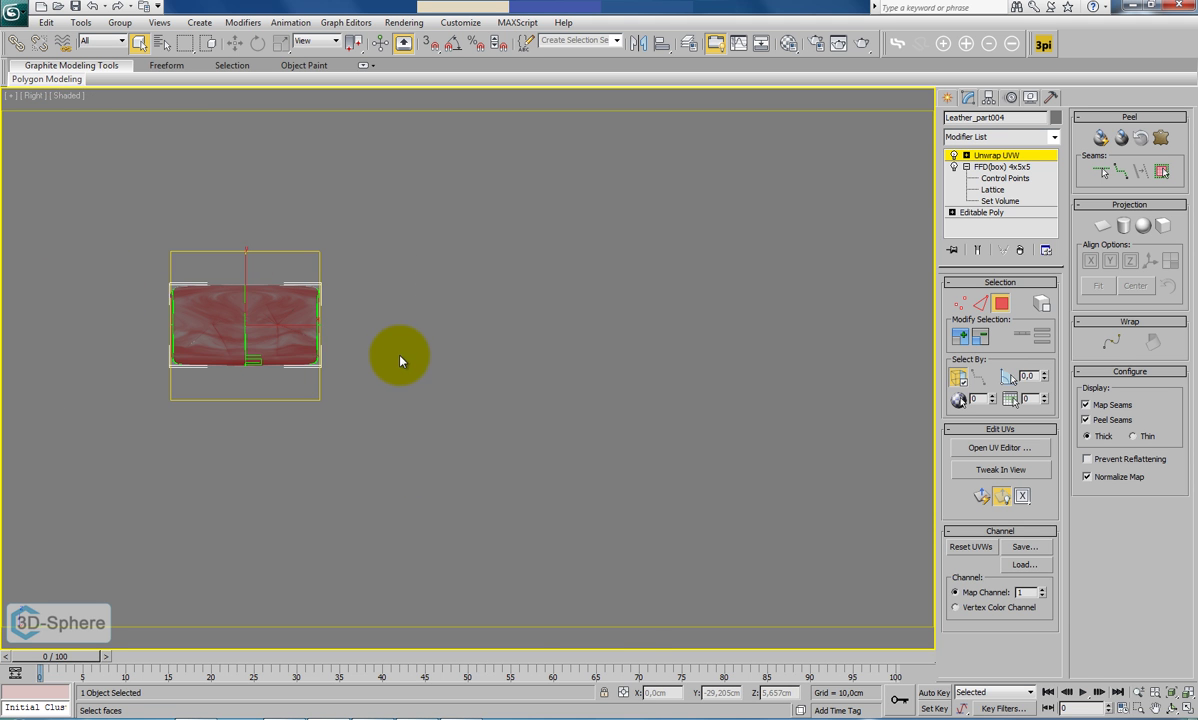
{"action": "key", "text": "p"}
{"action": "key", "text": "z"}
{"action": "mouse_move", "coordinate": [414, 398]}
{"action": "middle_mouse_down", "text": "alt"}
{"action": "mouse_move", "coordinate": [396, 401]}
{"action": "mouse_move", "coordinate": [408, 405]}
{"action": "middle_mouse_up", "text": "alt"}
{"action": "key", "text": "z"}
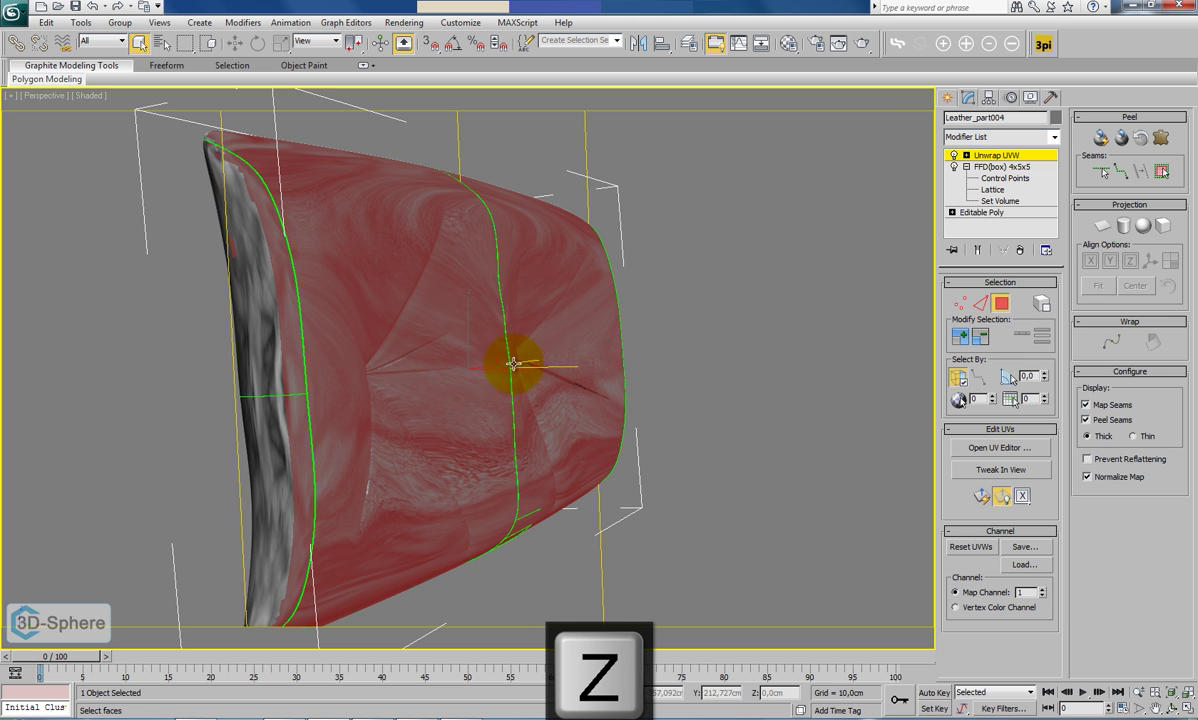
{"action": "left_click", "coordinate": [963, 339]}
{"action": "left_click", "coordinate": [963, 339]}
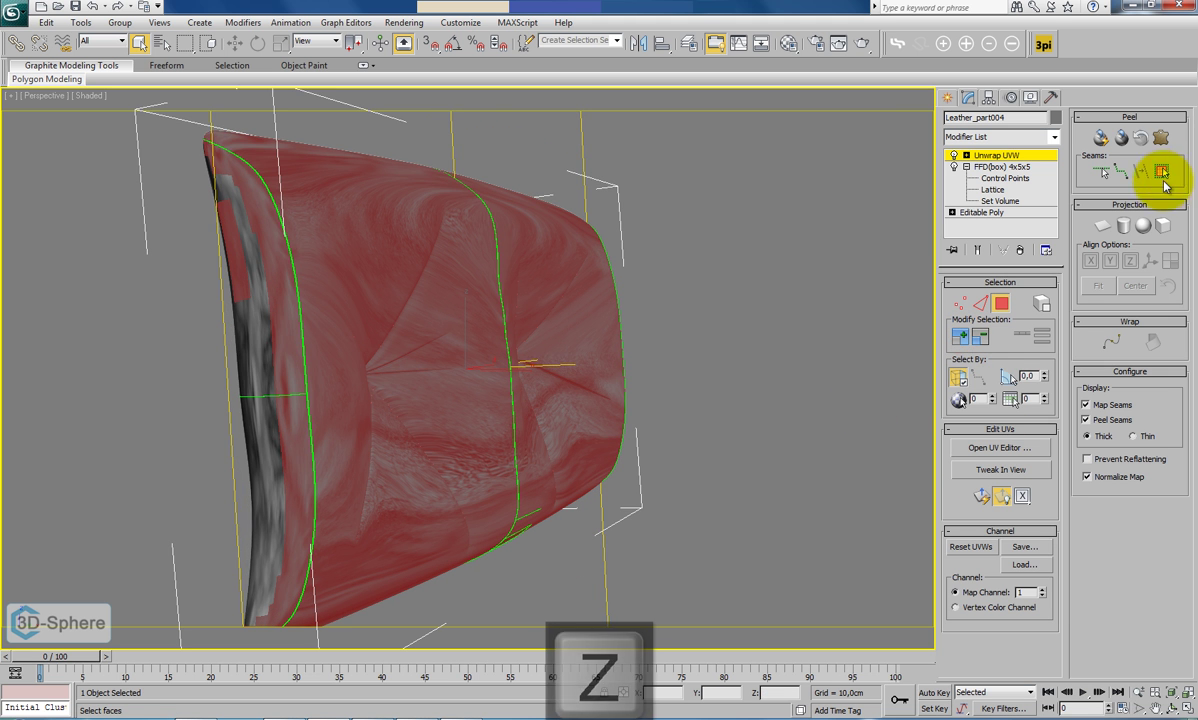
Pelt-map the selected headrest faces and commit the pelt.
{"action": "left_click", "coordinate": [1161, 137]}
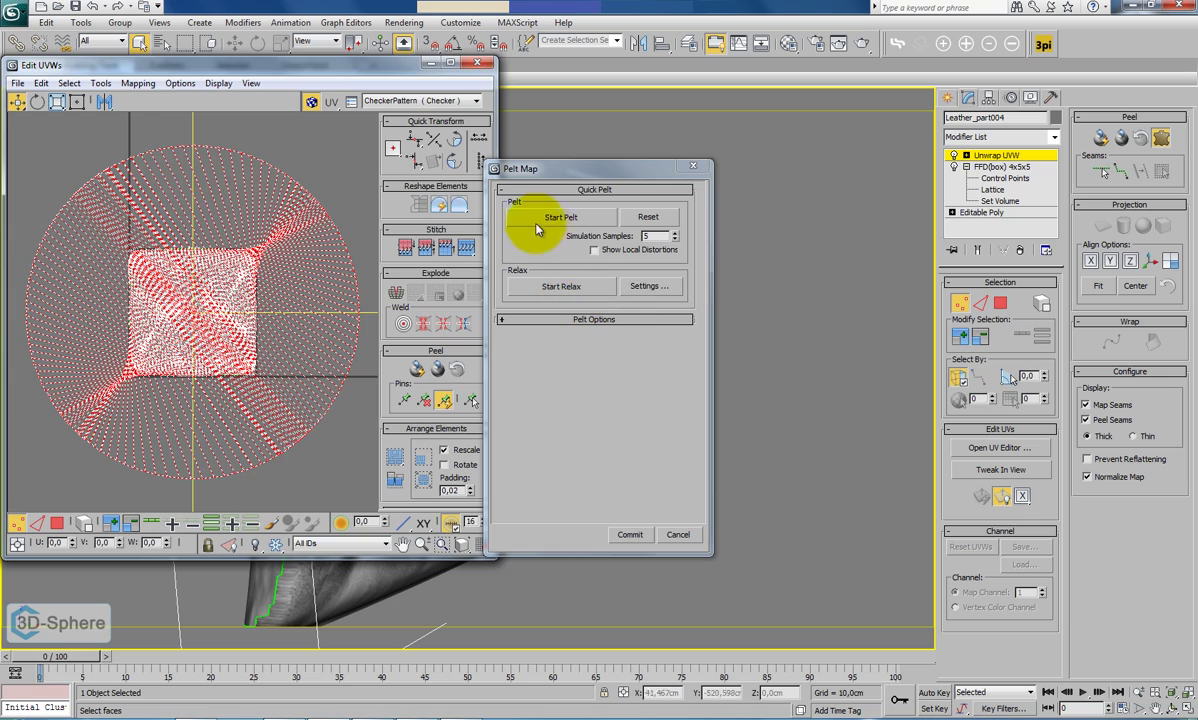
{"action": "left_click", "coordinate": [537, 219]}
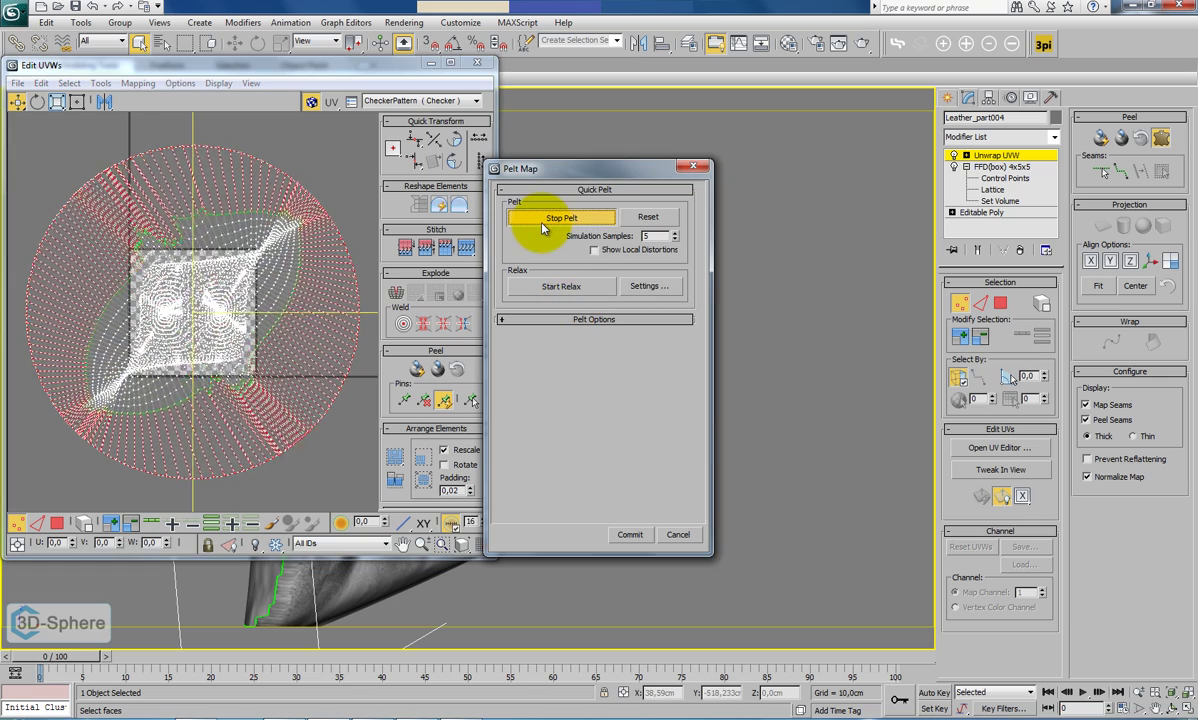
{"action": "left_click", "coordinate": [542, 222]}
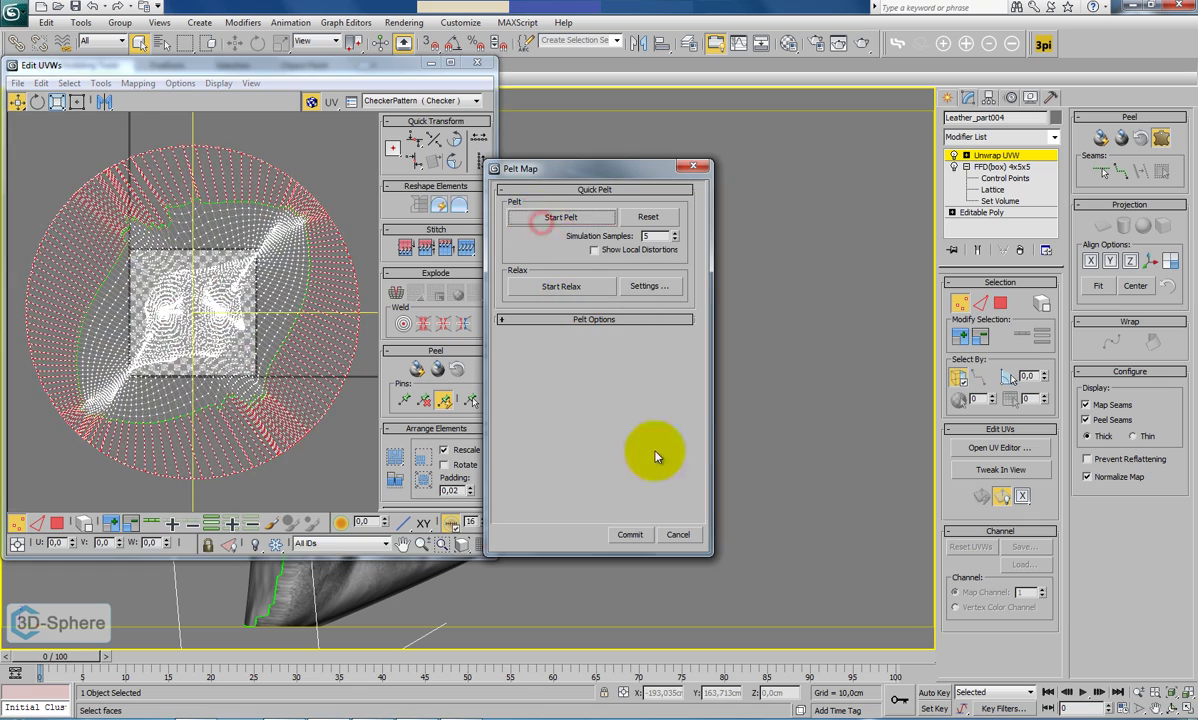
{"action": "left_click", "coordinate": [634, 532]}
Scale and move the headrest's pelted UVs in Freeform mode to fit inside the checkered UV tile.
{"action": "mouse_move", "coordinate": [612, 455]}
{"action": "middle_mouse_down", "text": "alt"}
{"action": "mouse_move", "coordinate": [667, 467]}
{"action": "mouse_move", "coordinate": [583, 463]}
{"action": "mouse_move", "coordinate": [618, 457]}
{"action": "middle_mouse_up", "text": "alt"}
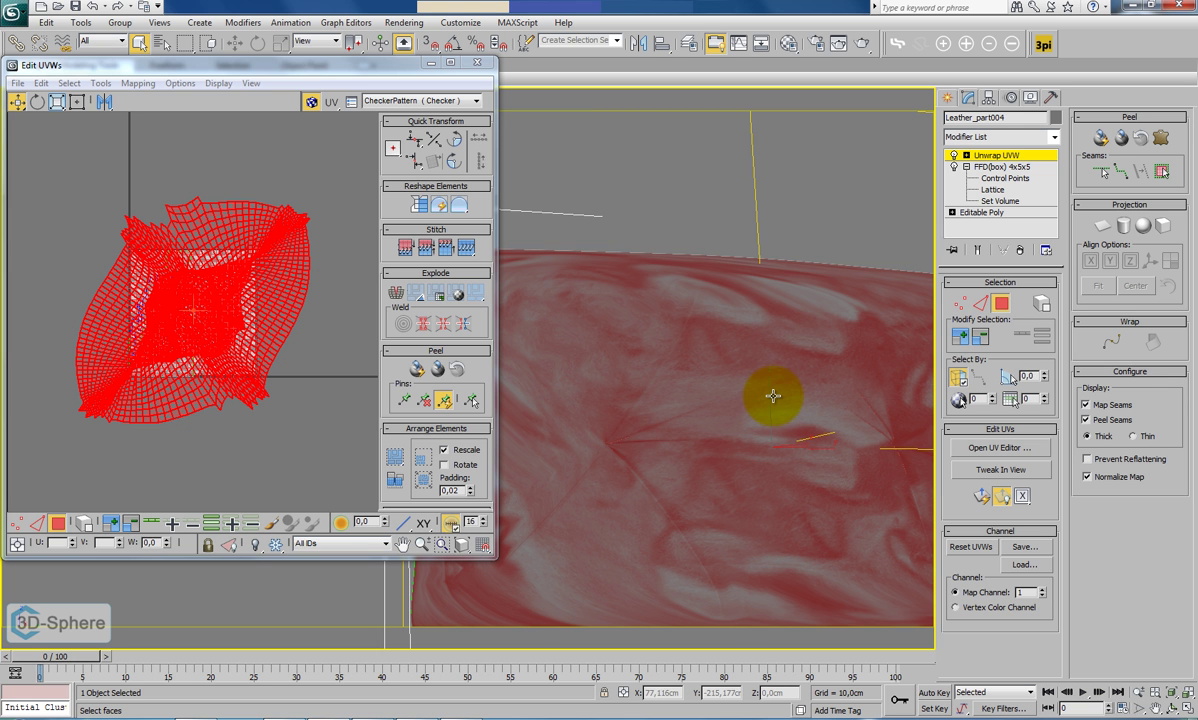
{"action": "middle_click_drag", "start_coordinate": [710, 430], "coordinate": [789, 441], "text": "alt"}
{"action": "left_click", "coordinate": [79, 99]}
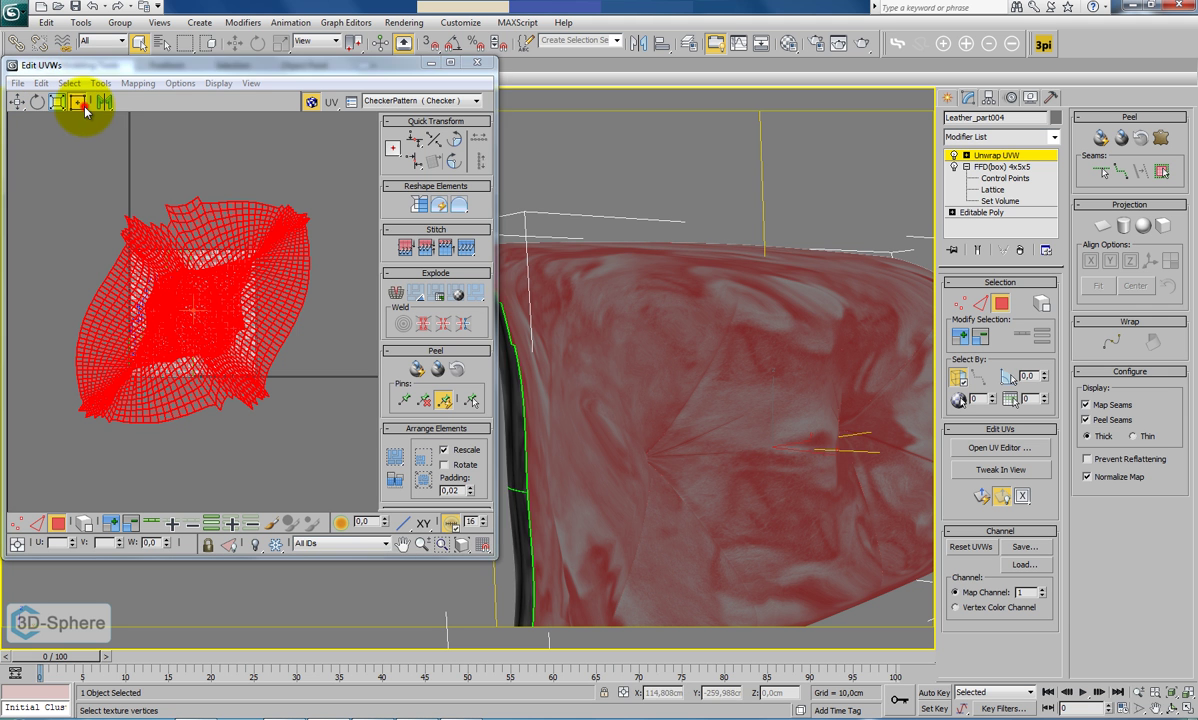
{"action": "left_click_drag", "start_coordinate": [311, 199], "coordinate": [203, 311]}
{"action": "left_click_drag", "start_coordinate": [166, 366], "coordinate": [220, 311]}
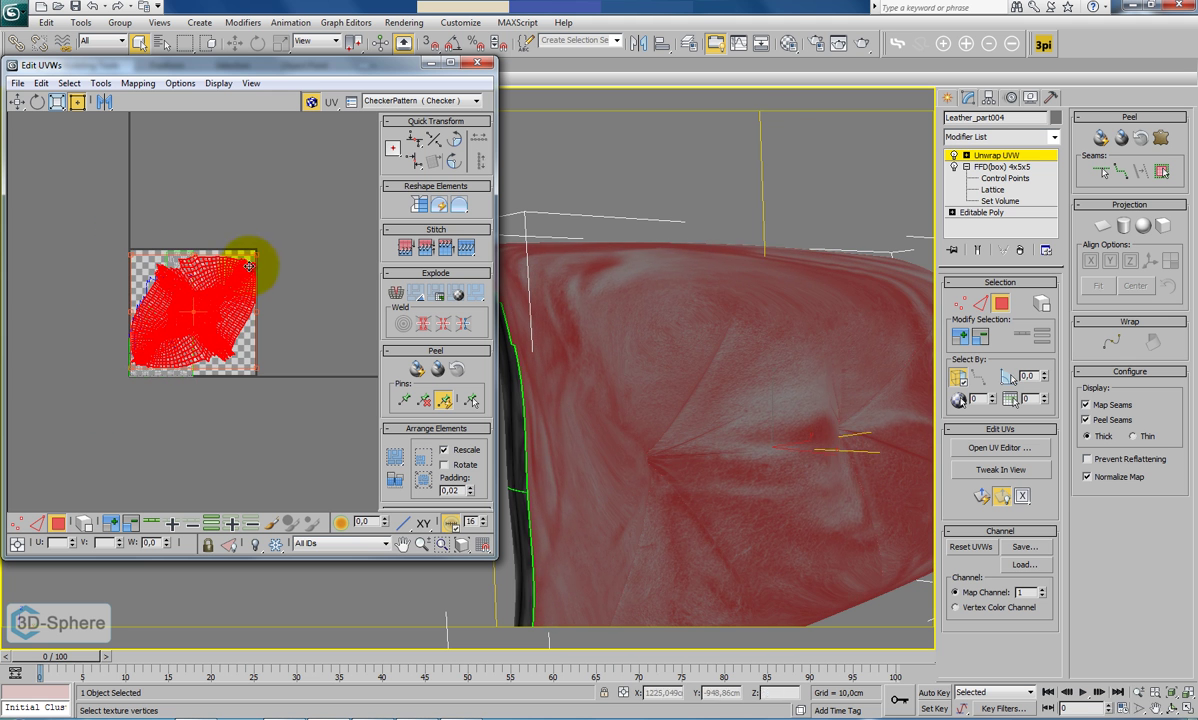
{"action": "left_click_drag", "start_coordinate": [254, 258], "coordinate": [253, 260]}
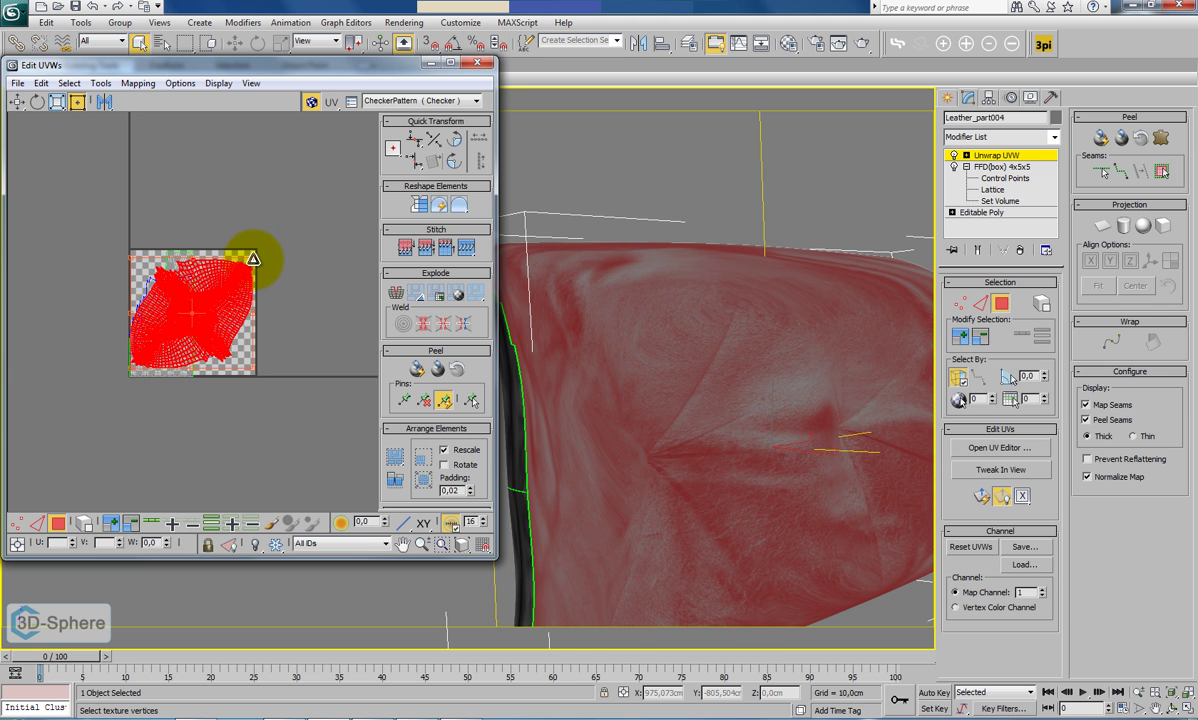
{"action": "left_click", "coordinate": [294, 225]}
Close the UV editor and delete the Unwrap UVW modifier from the headrest cushion.
{"action": "scroll", "coordinate": [615, 348], "scroll_direction": "down", "scroll_amount": 5}
{"action": "middle_click_drag", "start_coordinate": [654, 353], "coordinate": [717, 334], "text": "alt"}
{"action": "left_click", "coordinate": [477, 62]}
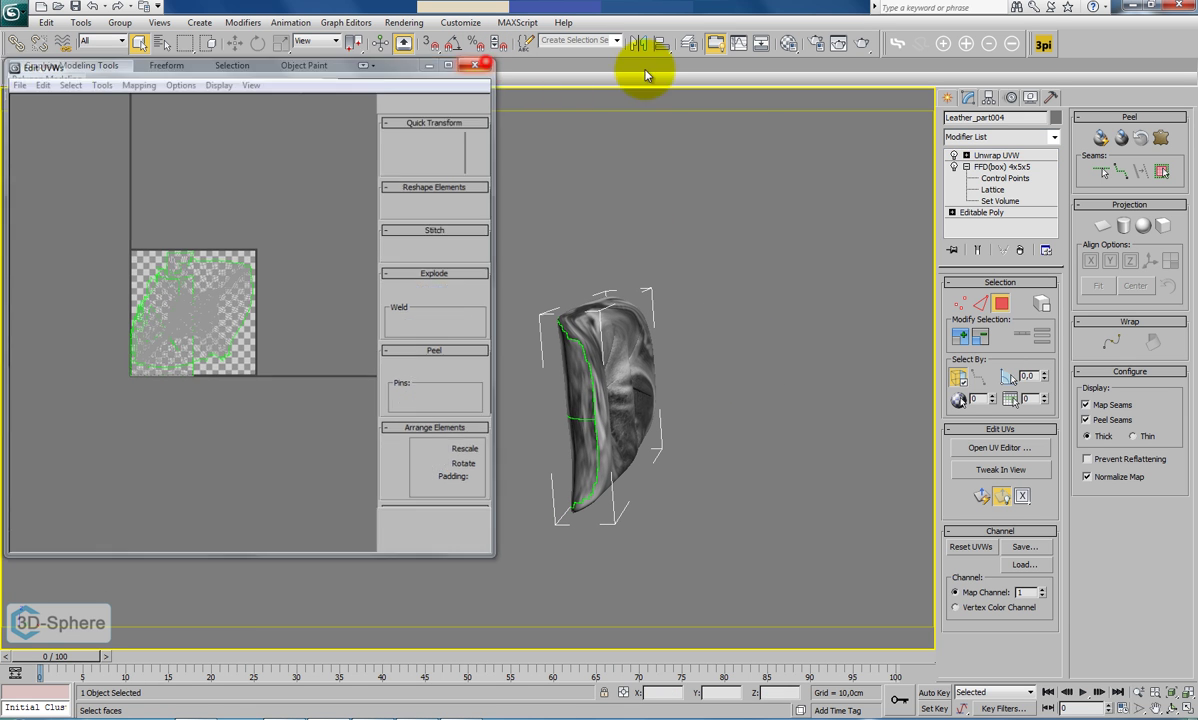
{"action": "left_click", "coordinate": [1019, 251]}
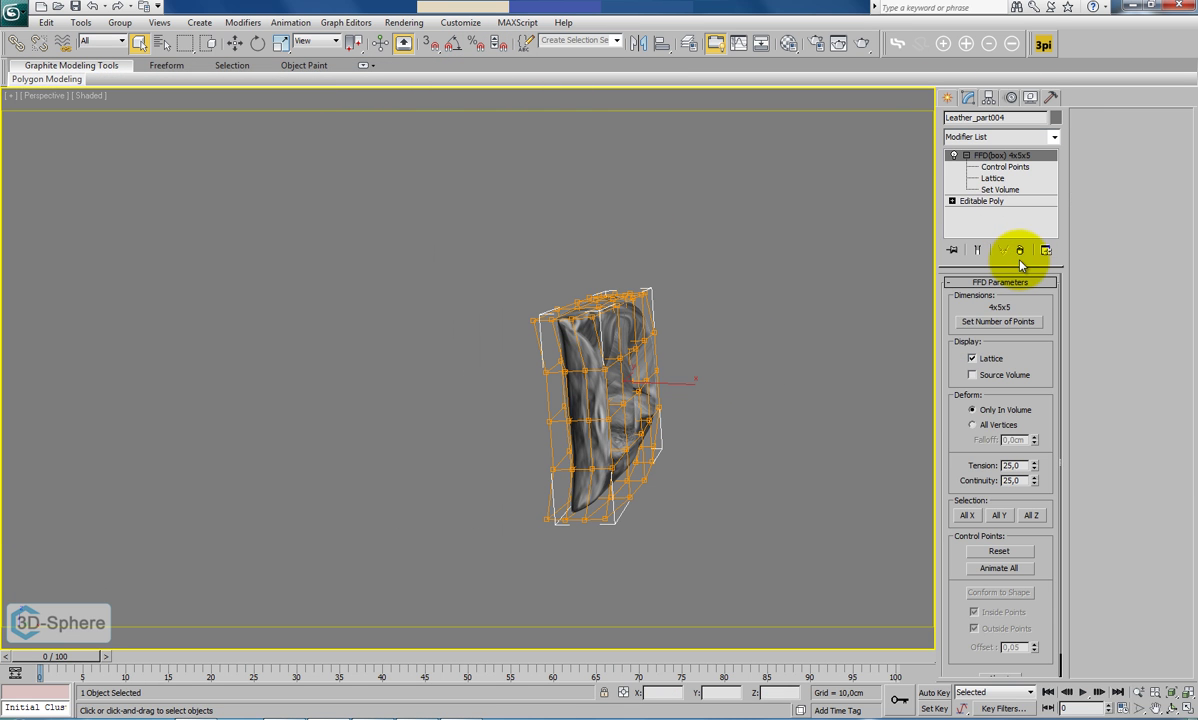
Reset the headrest cushion's transform with the Reset XForm utility.
{"action": "left_click", "coordinate": [1054, 141]}
{"action": "left_click", "coordinate": [1051, 103]}
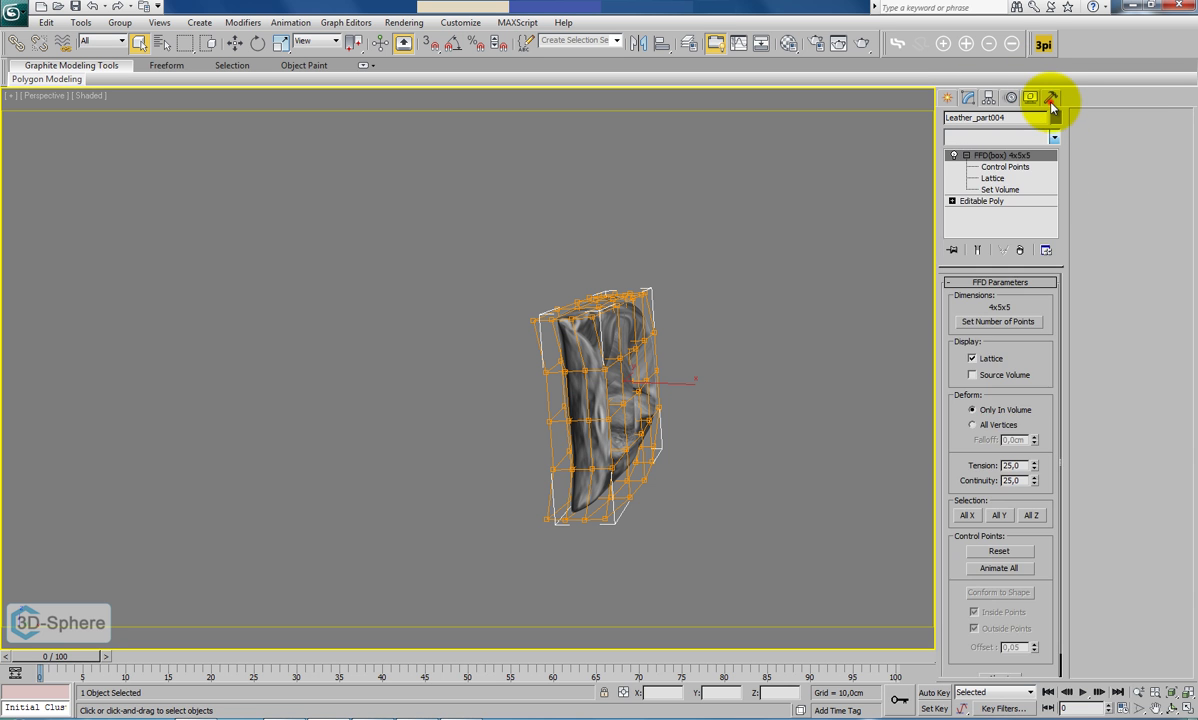
{"action": "left_click", "coordinate": [1051, 103]}
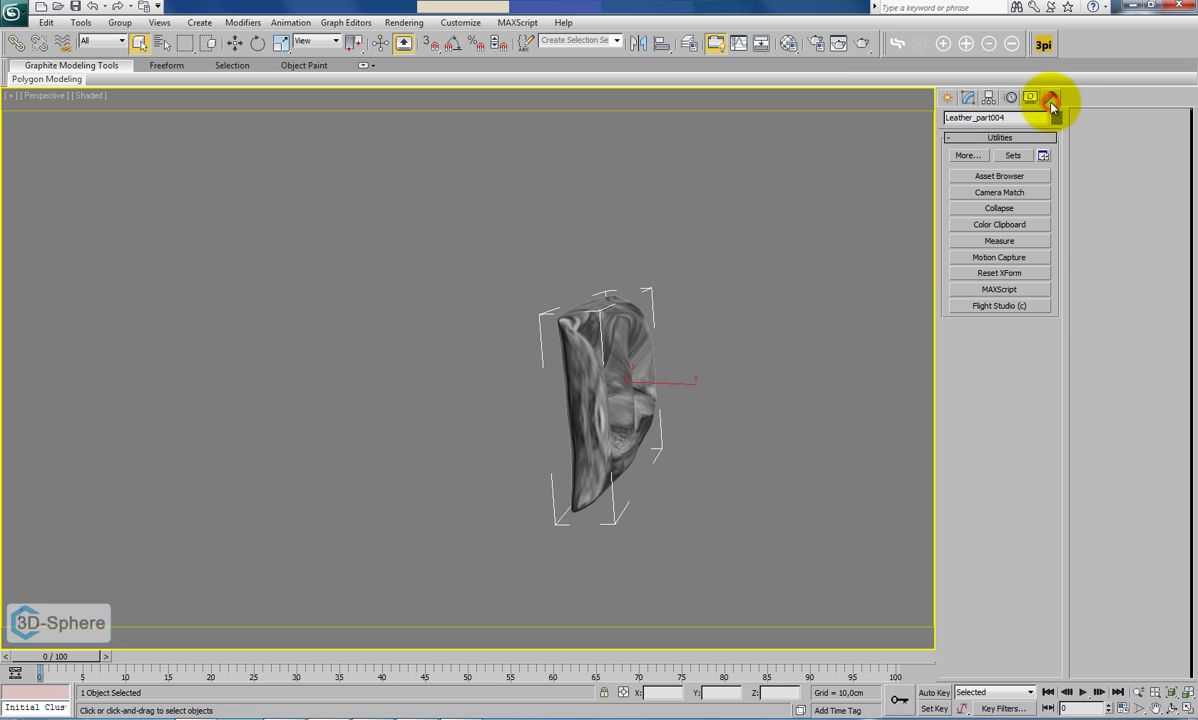
{"action": "left_click", "coordinate": [996, 273]}
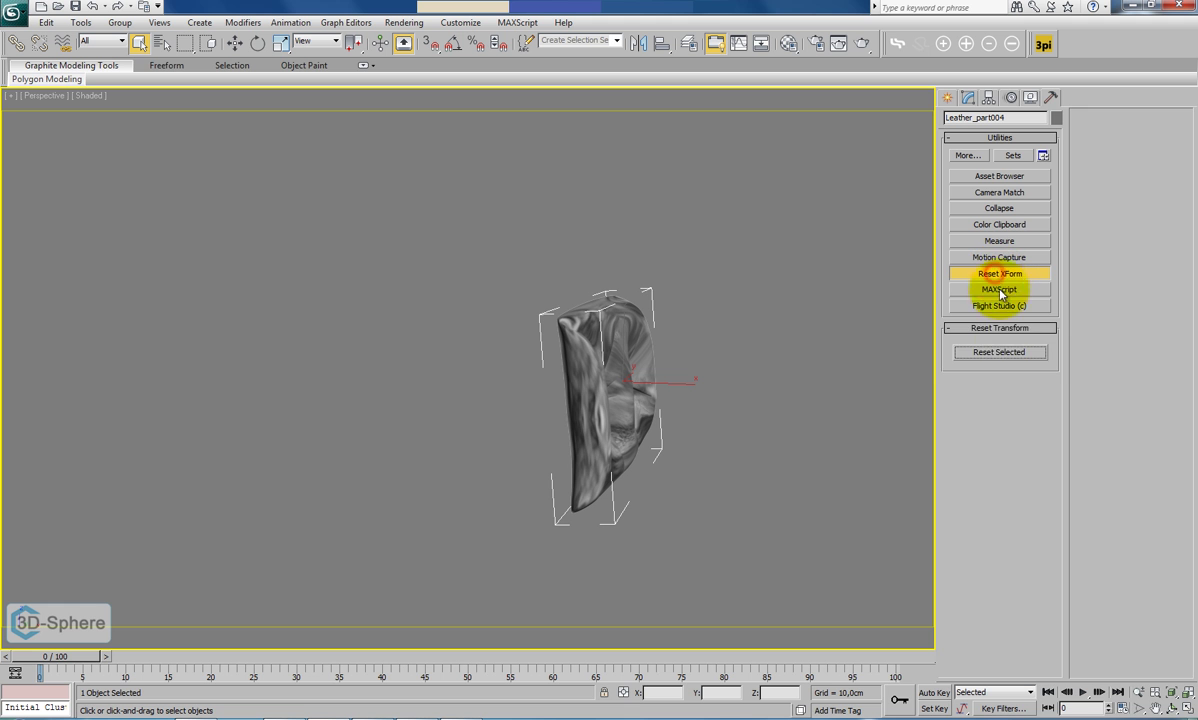
{"action": "left_click", "coordinate": [999, 353]}
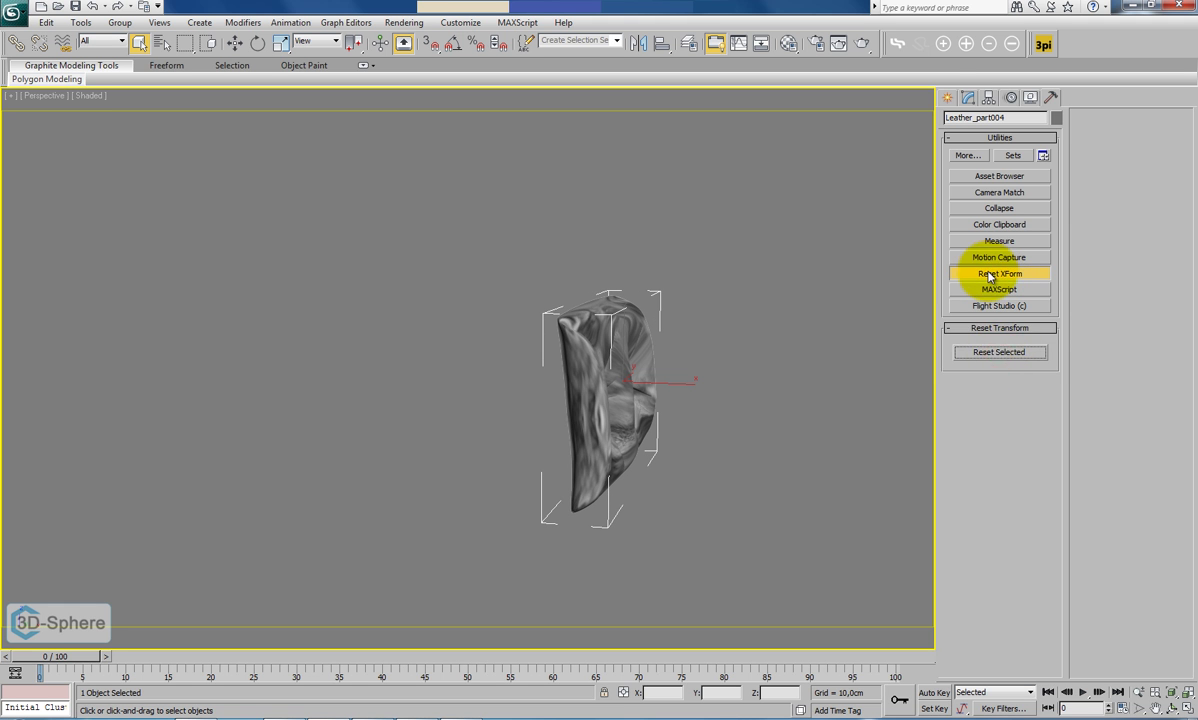
Add an Unwrap UVW modifier above the headrest cushion's XForm modifier and enable face selection.
{"action": "left_click", "coordinate": [945, 99]}
{"action": "left_click", "coordinate": [968, 97]}
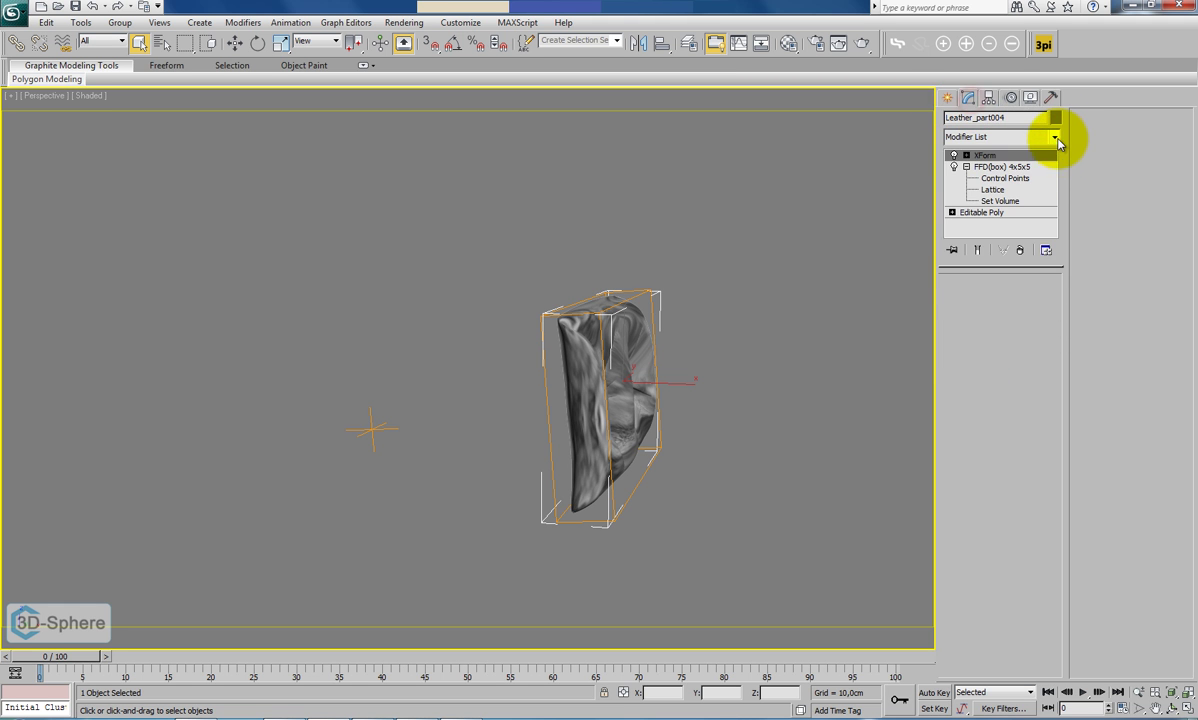
{"action": "left_click", "coordinate": [1055, 139]}
{"action": "left_click_drag", "start_coordinate": [1062, 166], "coordinate": [1062, 463]}
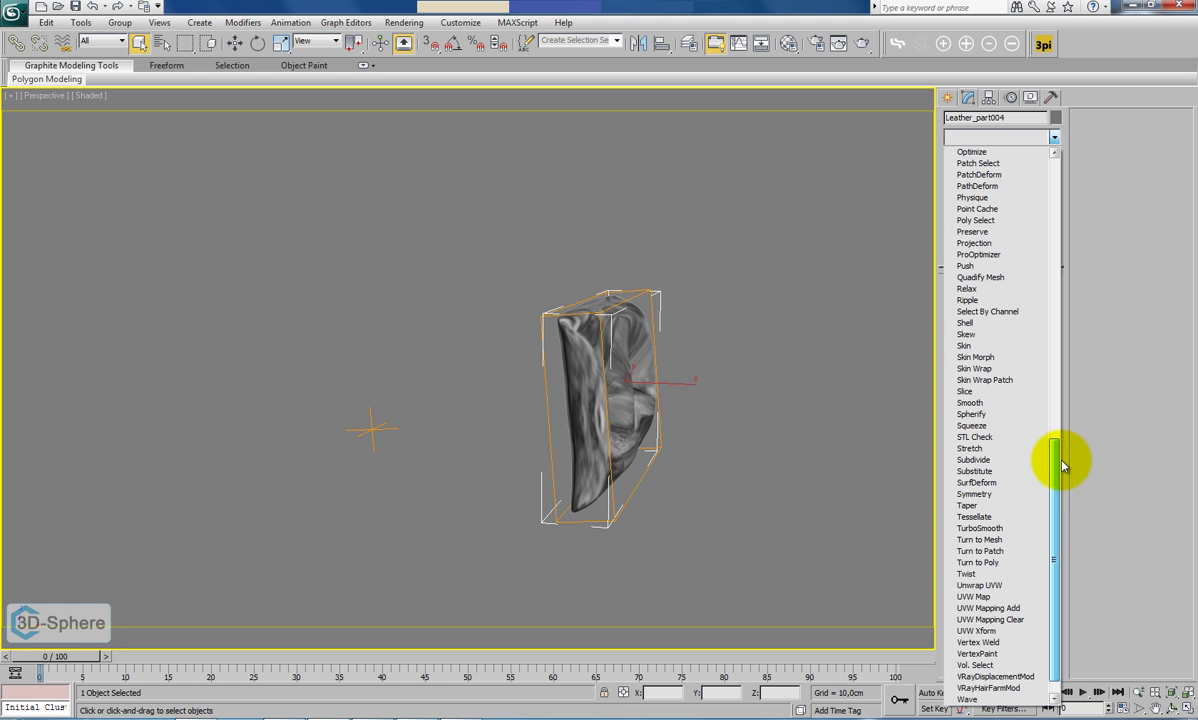
{"action": "left_click", "coordinate": [999, 587]}
{"action": "middle_click_drag", "start_coordinate": [920, 484], "coordinate": [640, 410], "text": "alt"}
{"action": "left_click", "coordinate": [1001, 303]}
Window-select the faces of the headrest cushion from its front side and inspect the selection along its back edge.
{"action": "middle_click_drag", "start_coordinate": [848, 404], "coordinate": [751, 429], "text": "alt"}
{"action": "left_click_drag", "start_coordinate": [324, 193], "coordinate": [904, 583]}
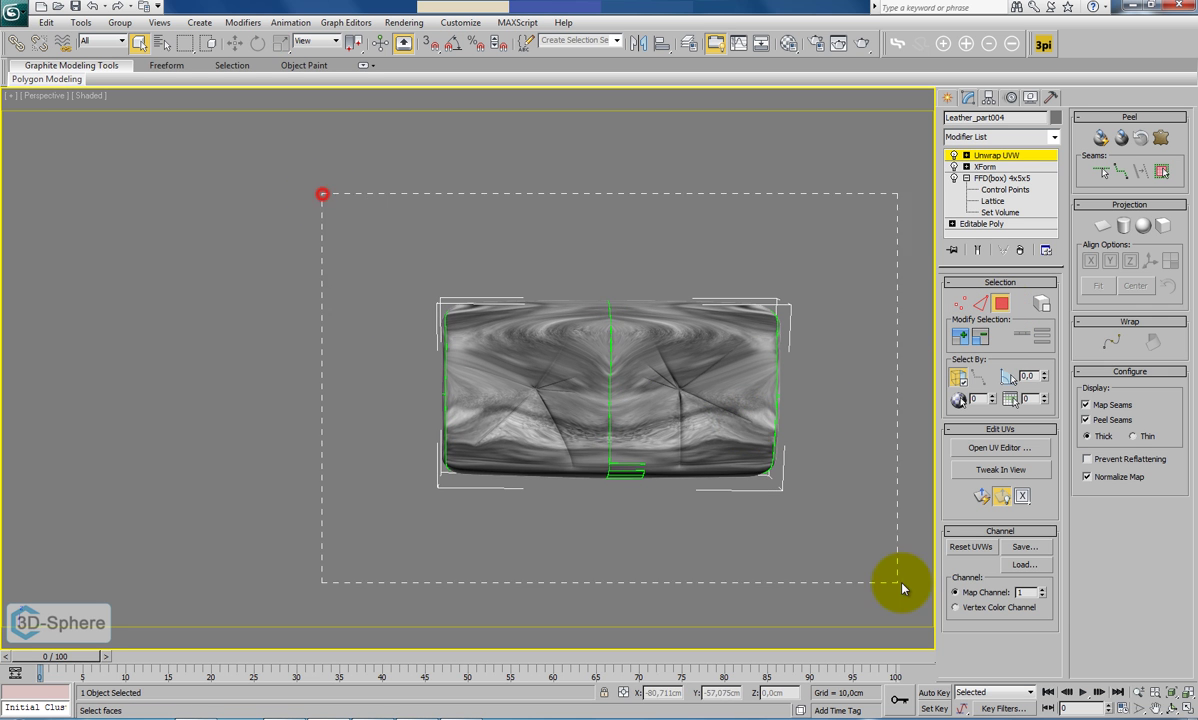
{"action": "mouse_move", "coordinate": [775, 484]}
{"action": "middle_mouse_down", "text": "alt"}
{"action": "mouse_move", "coordinate": [866, 489]}
{"action": "mouse_move", "coordinate": [864, 476]}
{"action": "mouse_move", "coordinate": [834, 495]}
{"action": "mouse_move", "coordinate": [755, 490]}
{"action": "middle_mouse_up", "text": "alt"}
{"action": "scroll", "coordinate": [679, 430], "scroll_direction": "up", "scroll_amount": 5}
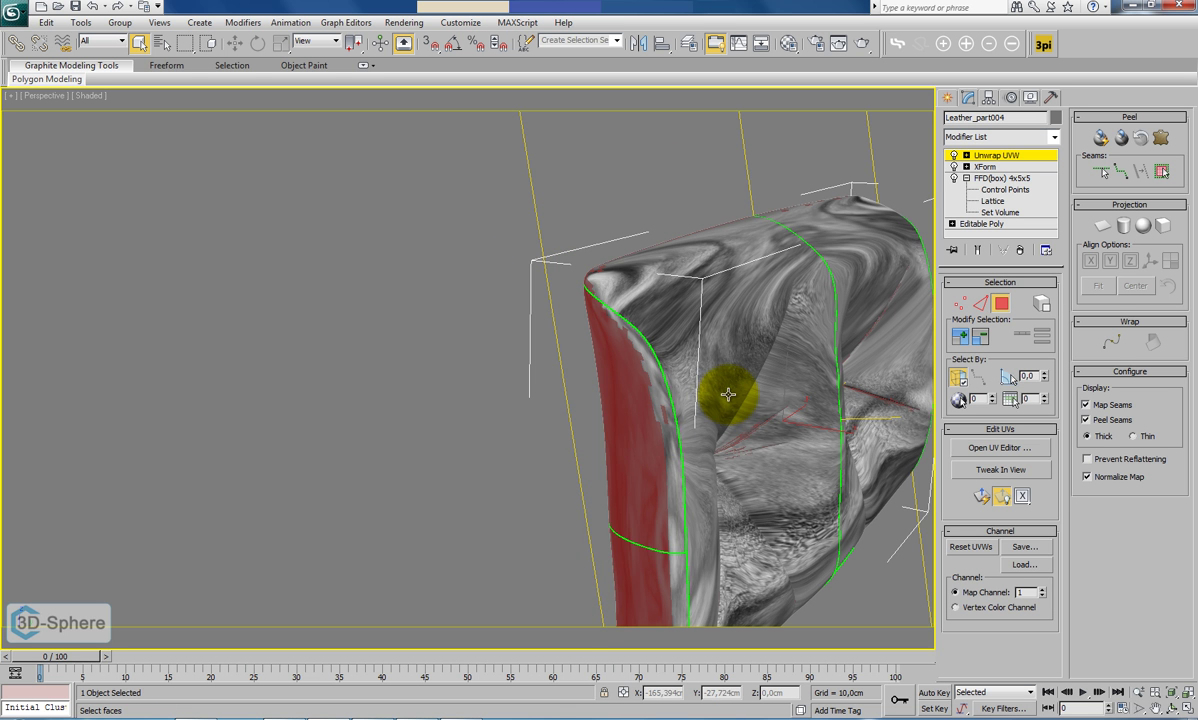
Try selecting all faces of the headrest cushion, then undo that selection.
{"action": "middle_click_drag", "start_coordinate": [737, 402], "coordinate": [724, 387]}
{"action": "key", "text": "ctrl+a"}
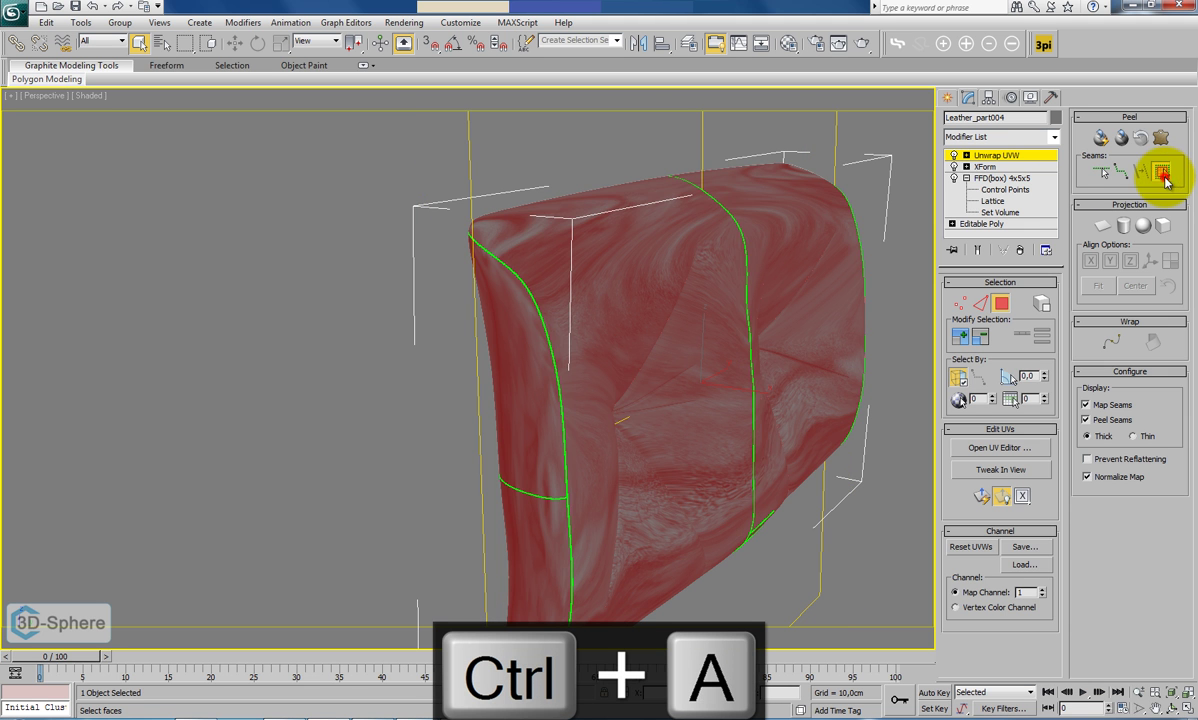
{"action": "middle_click_drag", "start_coordinate": [641, 357], "coordinate": [586, 259], "text": "alt"}
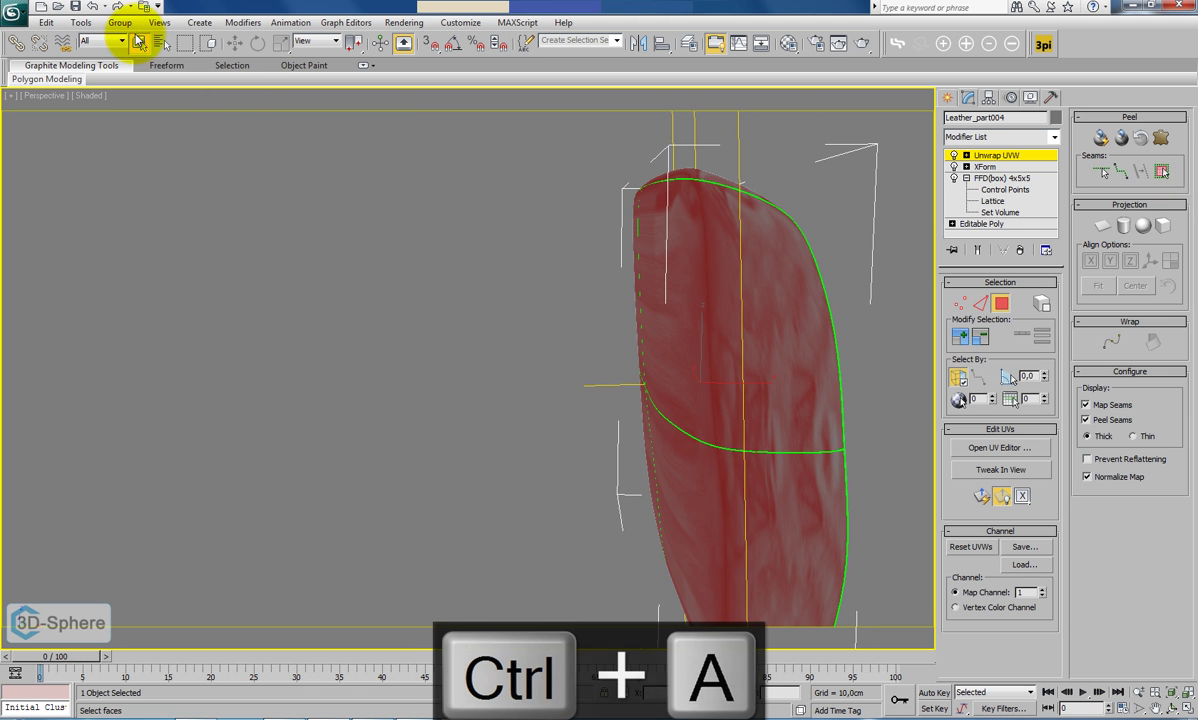
{"action": "middle_click_drag", "start_coordinate": [715, 393], "coordinate": [548, 385], "text": "alt"}
{"action": "left_click", "coordinate": [92, 9]}
{"action": "middle_click_drag", "start_coordinate": [210, 176], "coordinate": [392, 303], "text": "alt"}
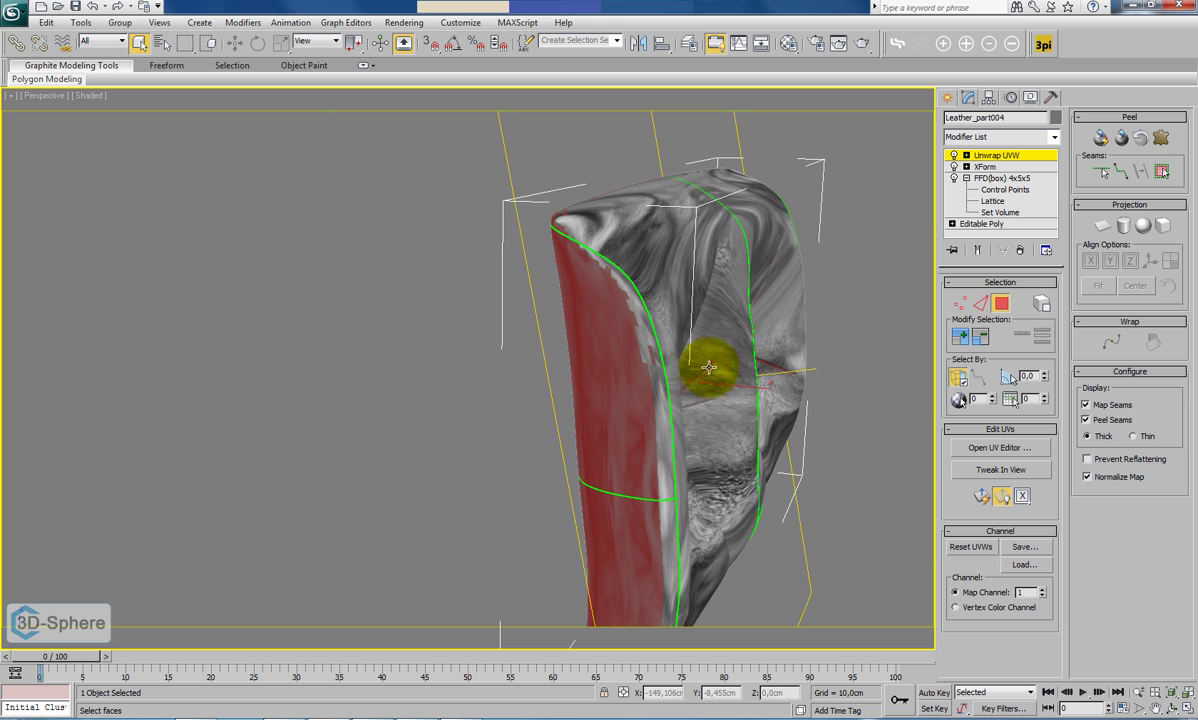
Window-select the headrest cushion's faces from the Right view and check the selection in perspective from the back.
{"action": "middle_click_drag", "start_coordinate": [708, 367], "coordinate": [608, 363], "text": "alt"}
{"action": "left_click", "coordinate": [50, 94]}
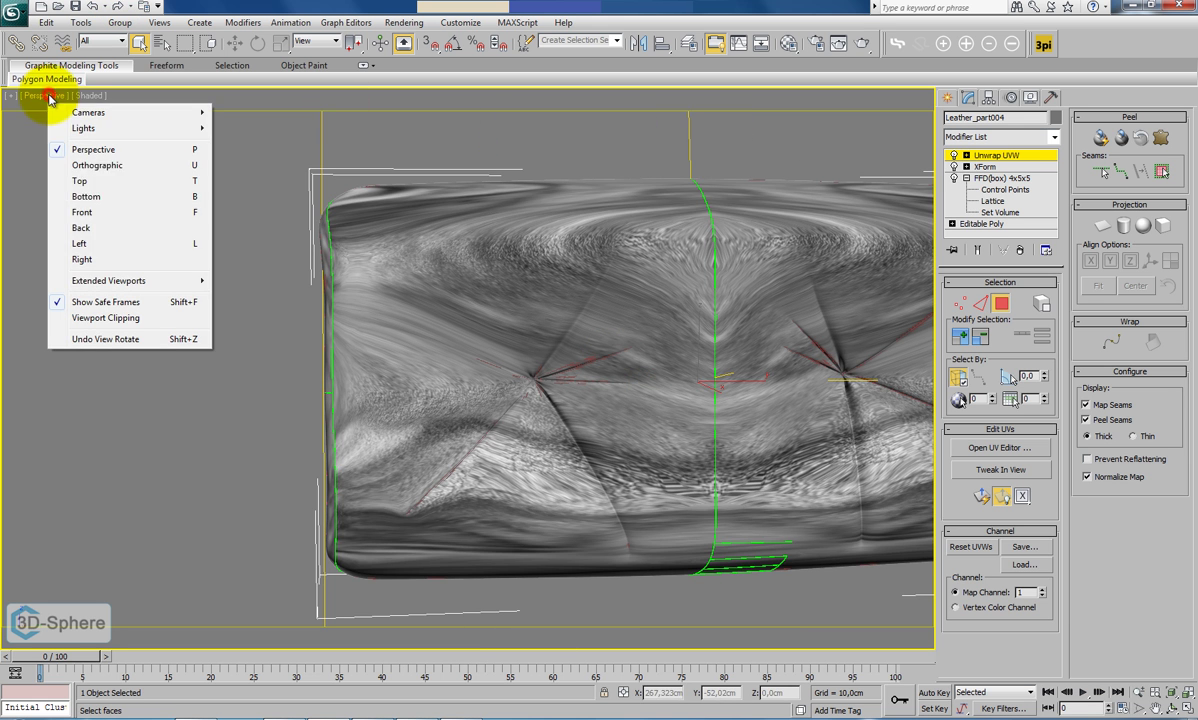
{"action": "left_click", "coordinate": [82, 259]}
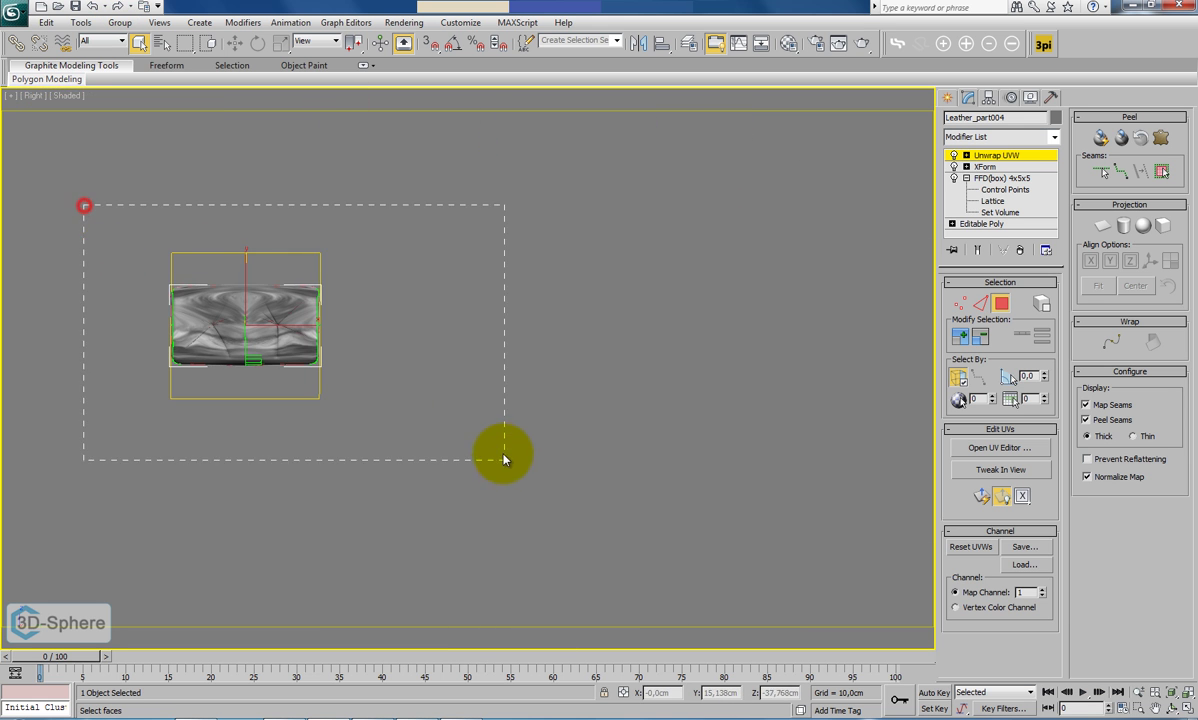
{"action": "left_click_drag", "start_coordinate": [504, 459], "coordinate": [504, 460]}
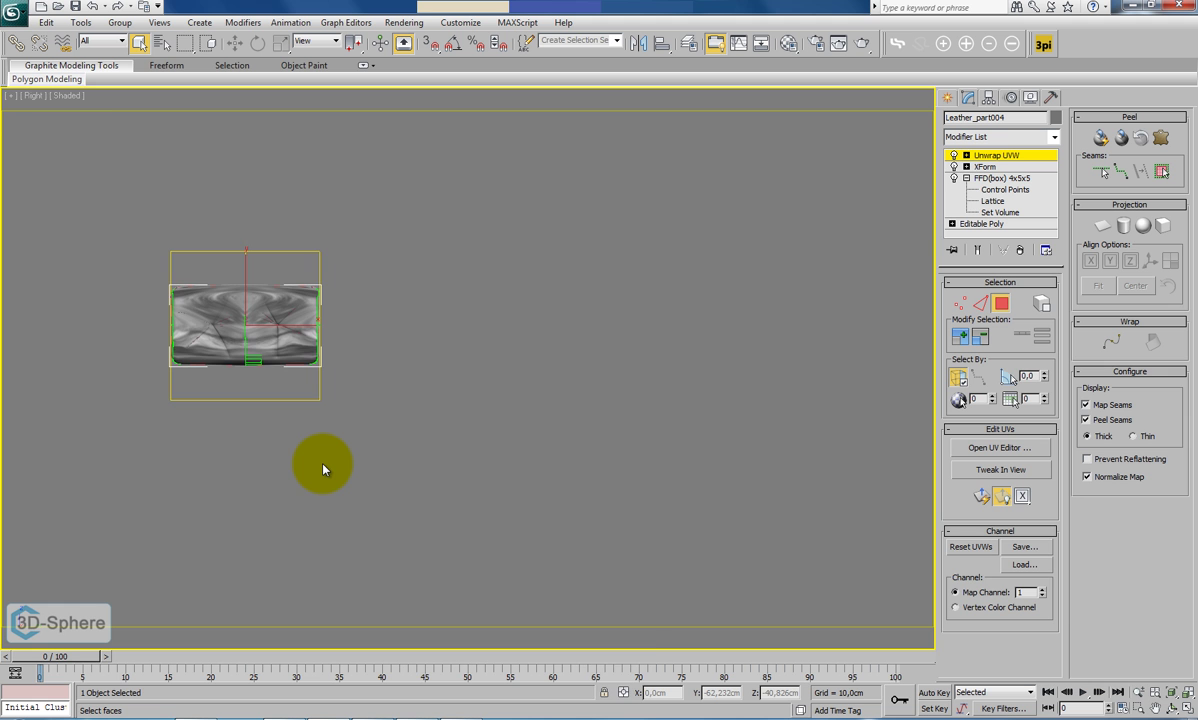
{"action": "key", "text": "p"}
{"action": "middle_click_drag", "start_coordinate": [362, 471], "coordinate": [512, 503], "text": "alt"}
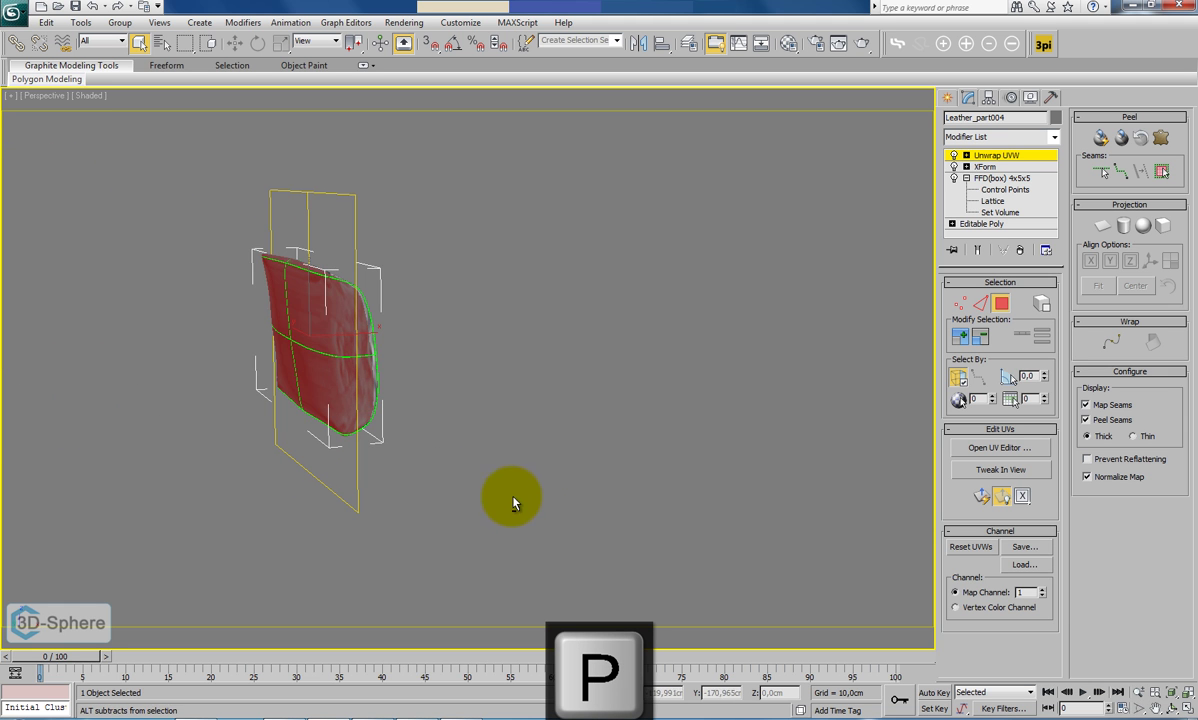
{"action": "left_click", "coordinate": [970, 547]}
{"action": "left_click", "coordinate": [649, 421]}
{"action": "middle_click_drag", "start_coordinate": [620, 423], "coordinate": [470, 410], "text": "alt"}
{"action": "middle_click_drag", "start_coordinate": [36, 461], "coordinate": [573, 463], "text": "alt"}
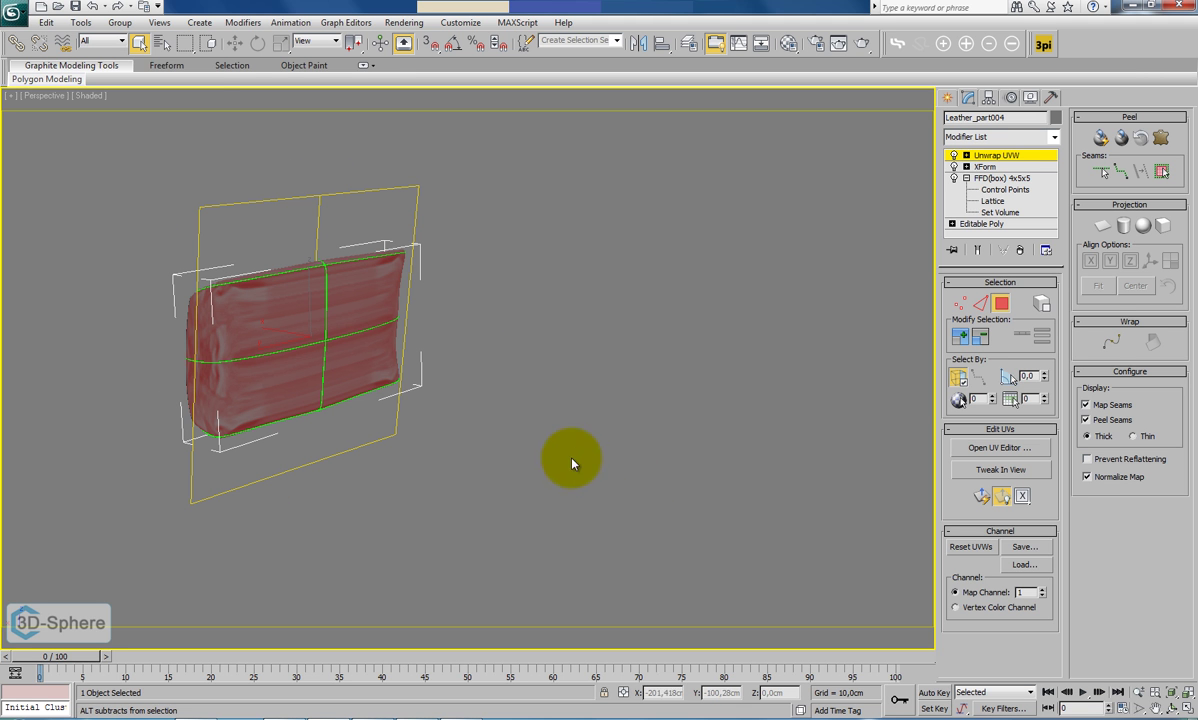
Invert the face selection to cover the headrest cushion's front and sides, and grow it by one ring.
{"action": "left_click", "coordinate": [46, 23]}
{"action": "left_click", "coordinate": [79, 266]}
{"action": "middle_click_drag", "start_coordinate": [98, 270], "coordinate": [286, 276], "text": "alt"}
{"action": "left_click", "coordinate": [961, 335]}
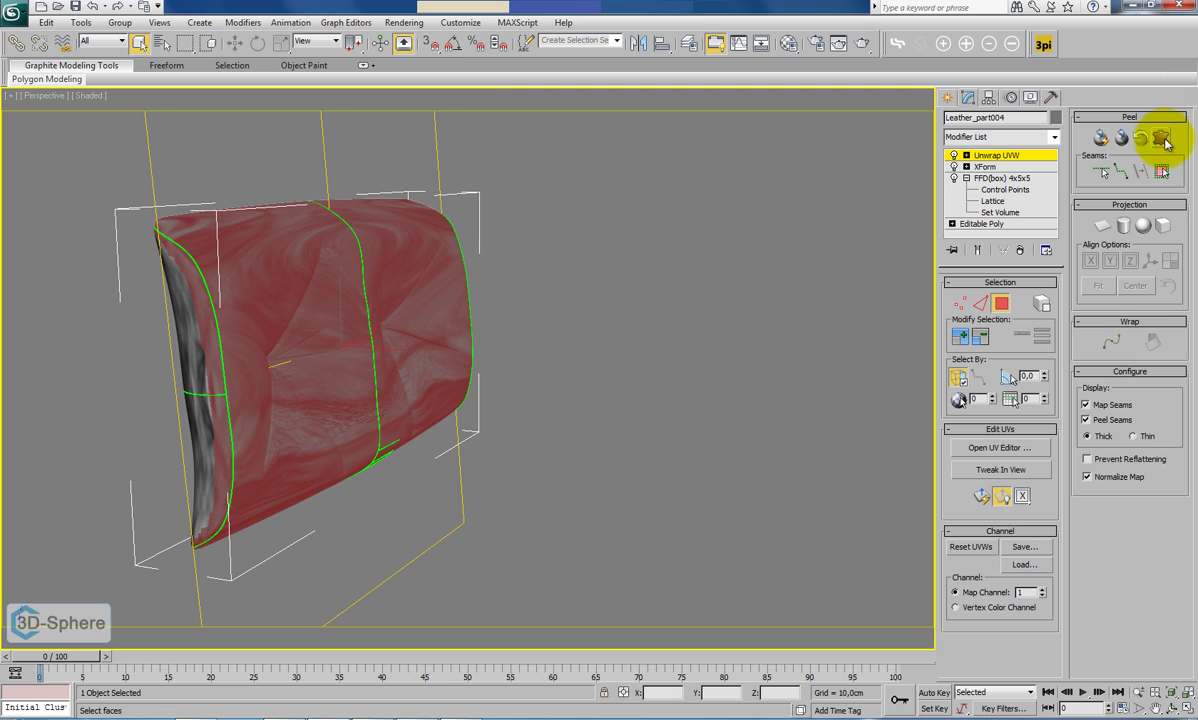
Apply Pelt Map to the selected cushion faces, run the pelt simulation briefly and commit the result.
{"action": "left_click", "coordinate": [1161, 139]}
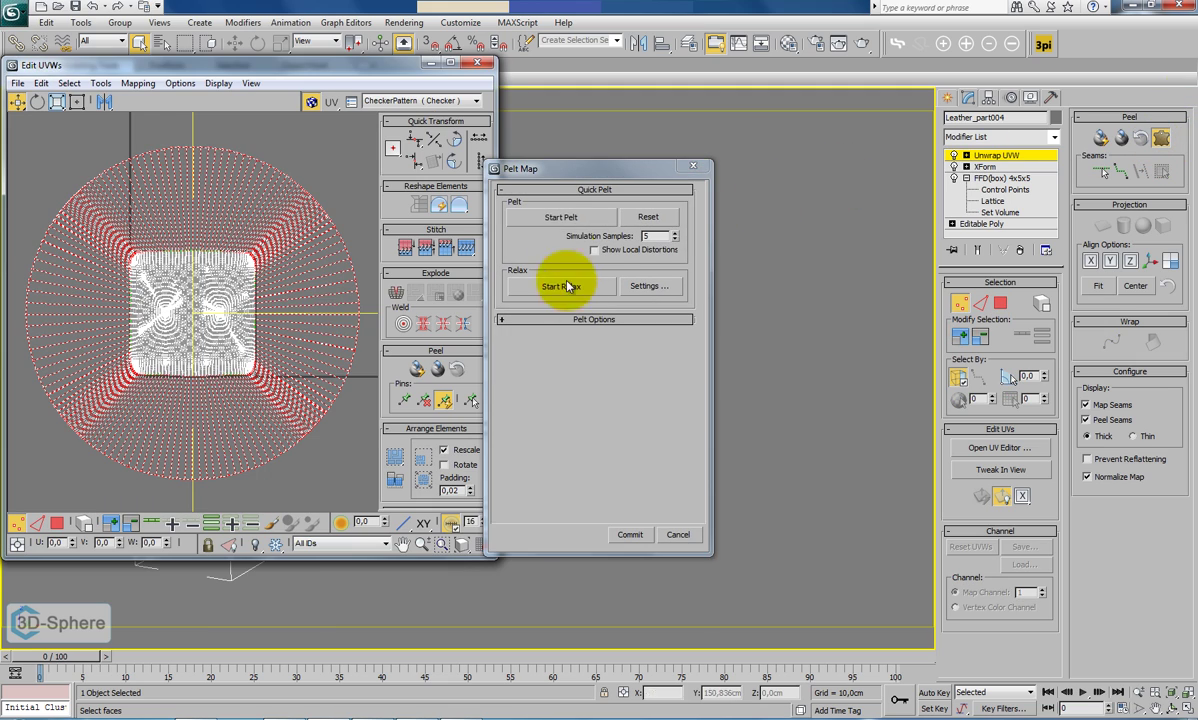
{"action": "left_click", "coordinate": [565, 218]}
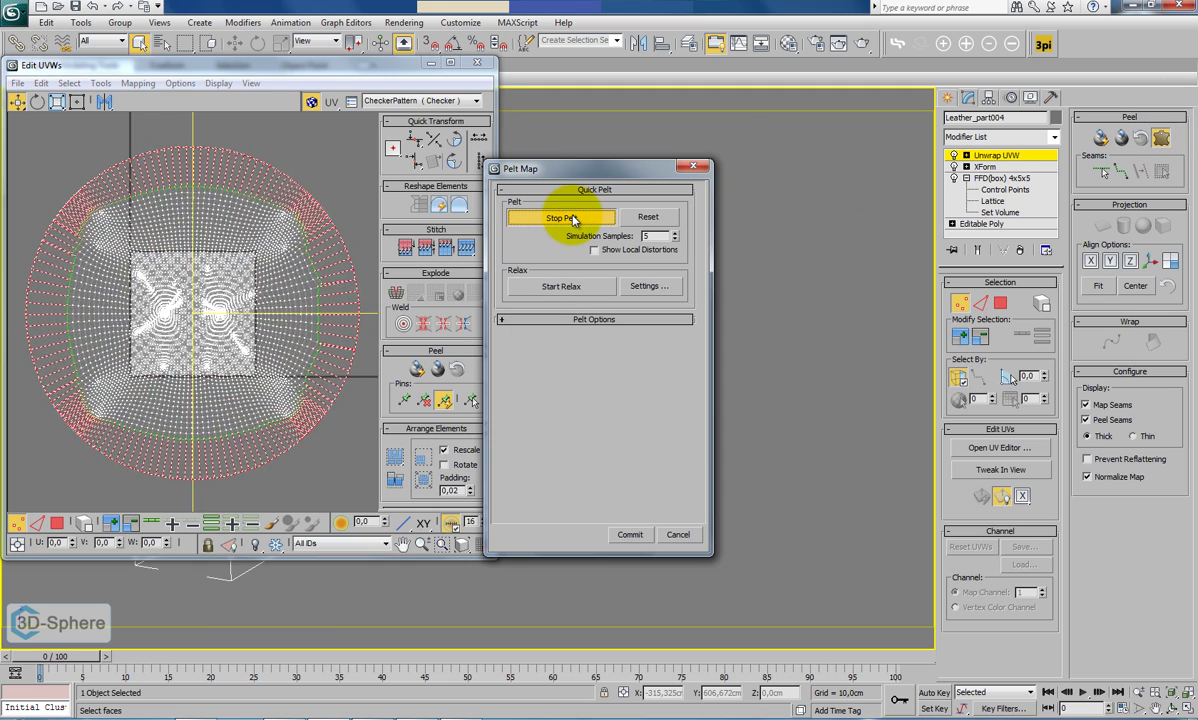
{"action": "left_click", "coordinate": [565, 218]}
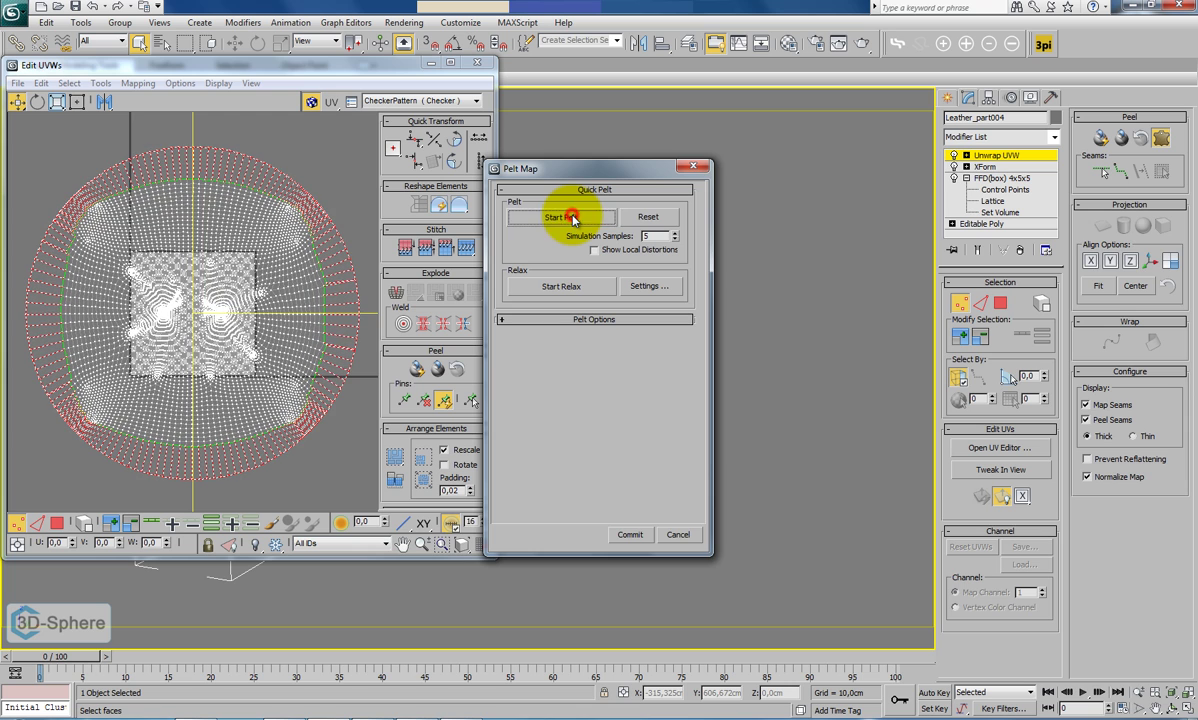
{"action": "left_click", "coordinate": [629, 533]}
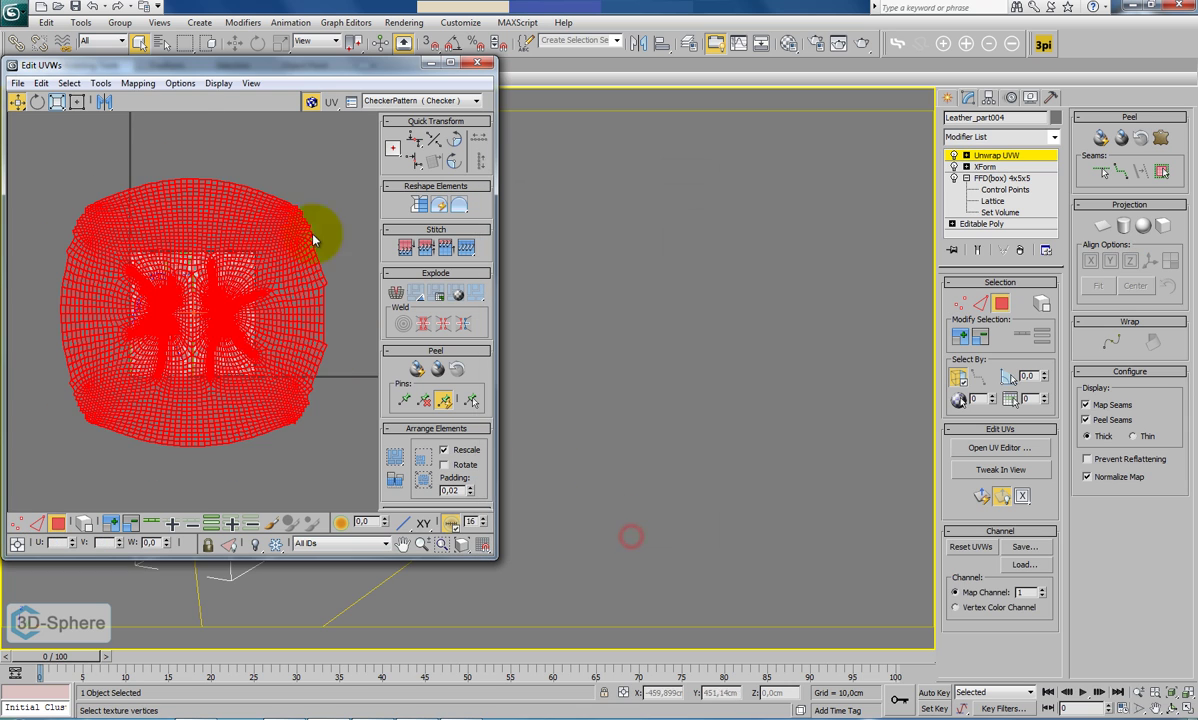
Relax the pelted UVs by edge angles with 14 iterations and an amount of 0.5, and apply the relaxation.
{"action": "left_click", "coordinate": [100, 84]}
{"action": "left_click", "coordinate": [137, 325]}
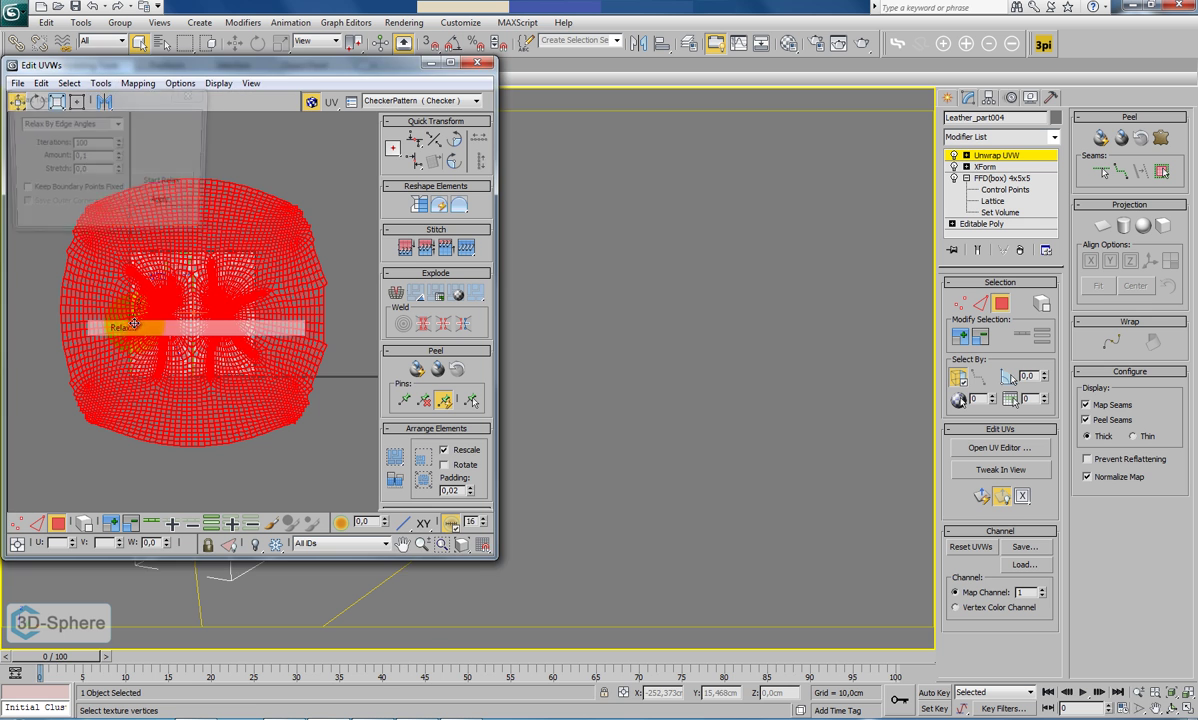
{"action": "left_click", "coordinate": [88, 142]}
{"action": "type", "text": "14"}
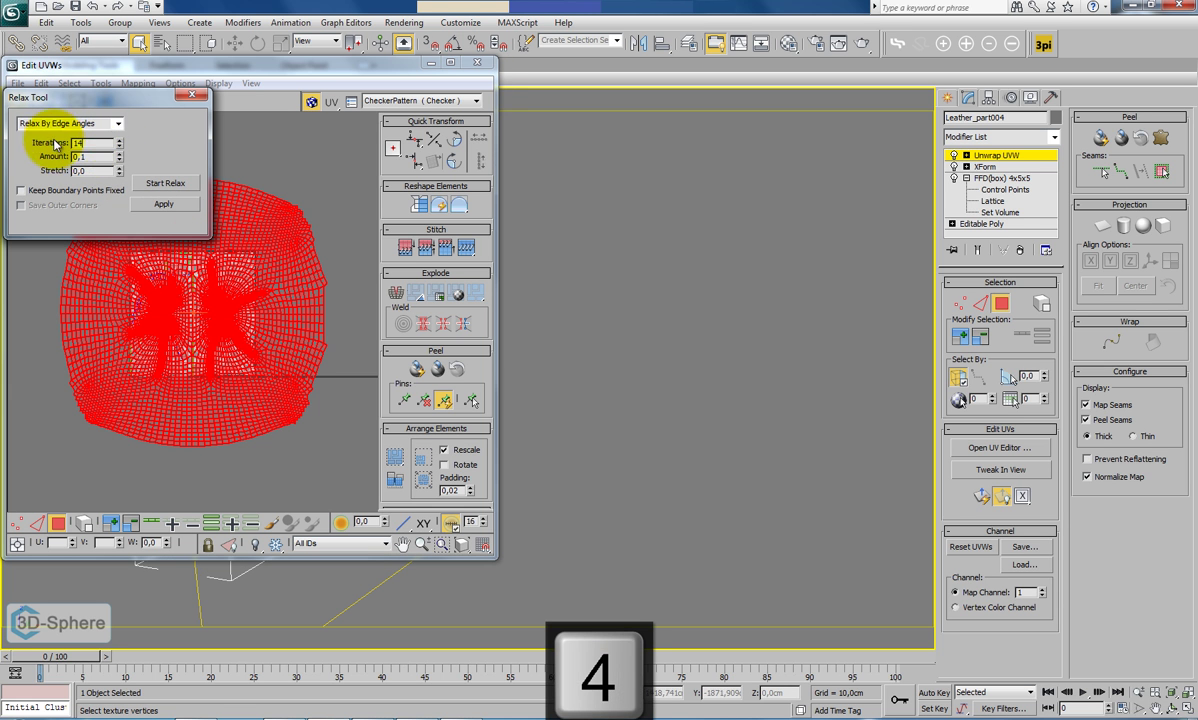
{"action": "left_click", "coordinate": [340, 170]}
{"action": "key", "text": "Tab"}
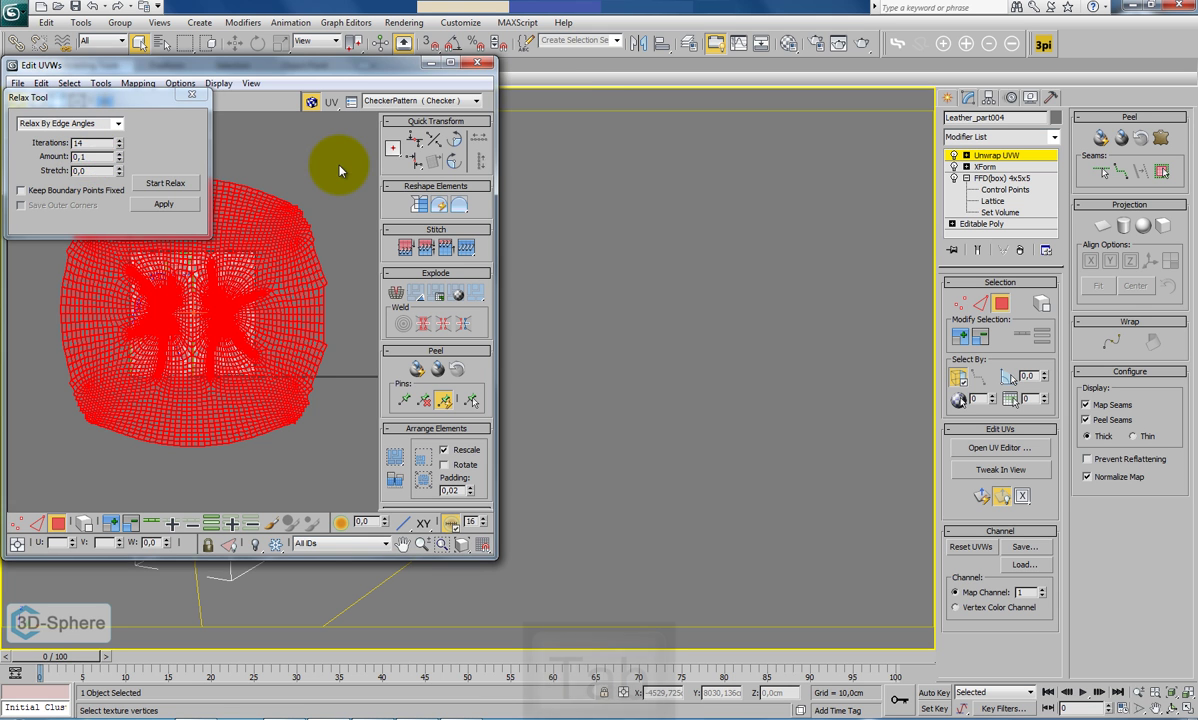
{"action": "left_click", "coordinate": [100, 155]}
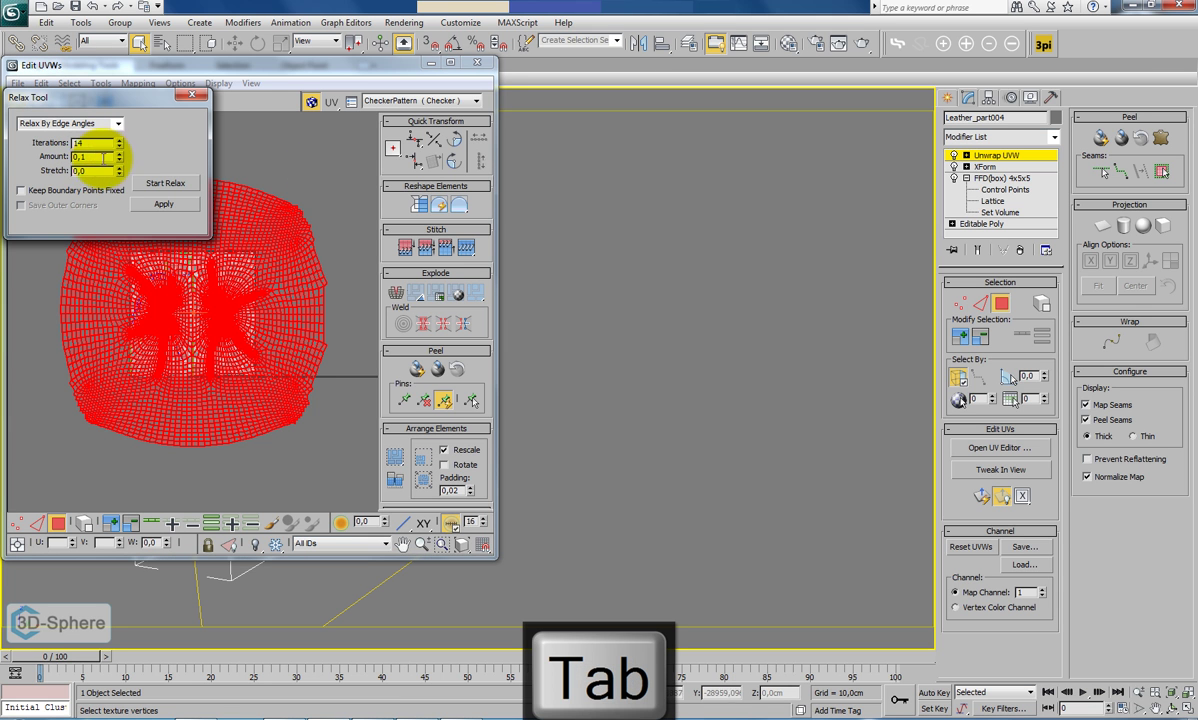
{"action": "type", "text": "5"}
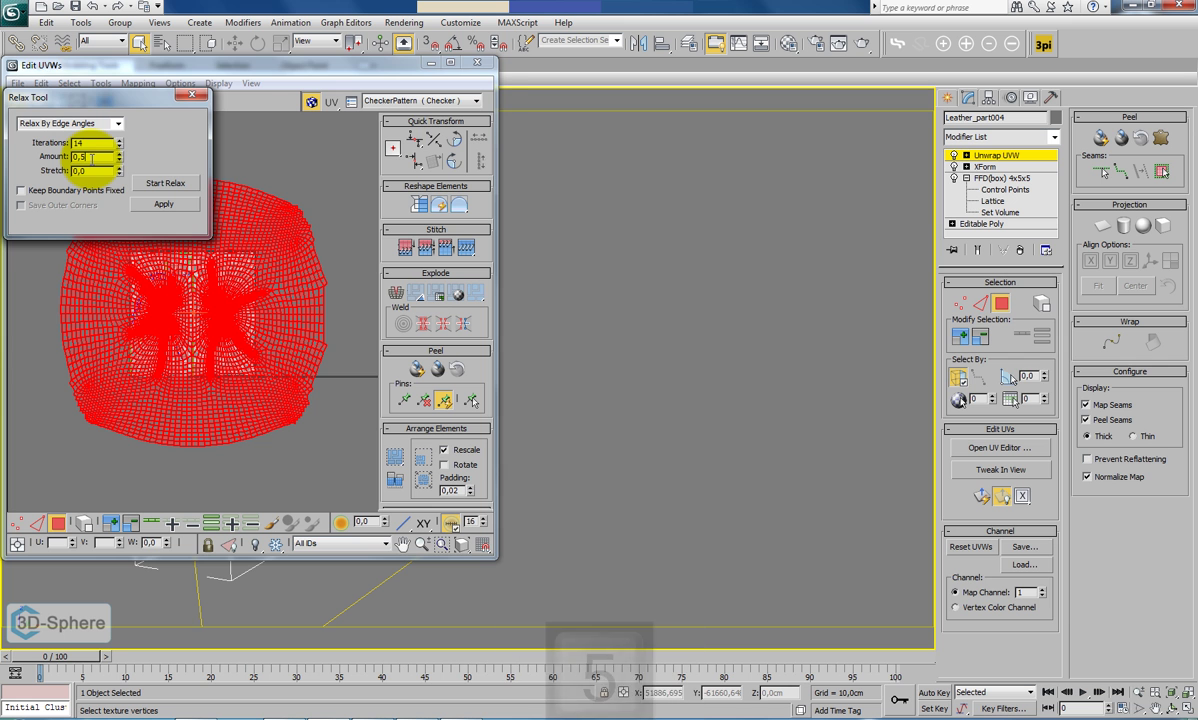
{"action": "left_click", "coordinate": [245, 133]}
{"action": "left_click", "coordinate": [178, 183]}
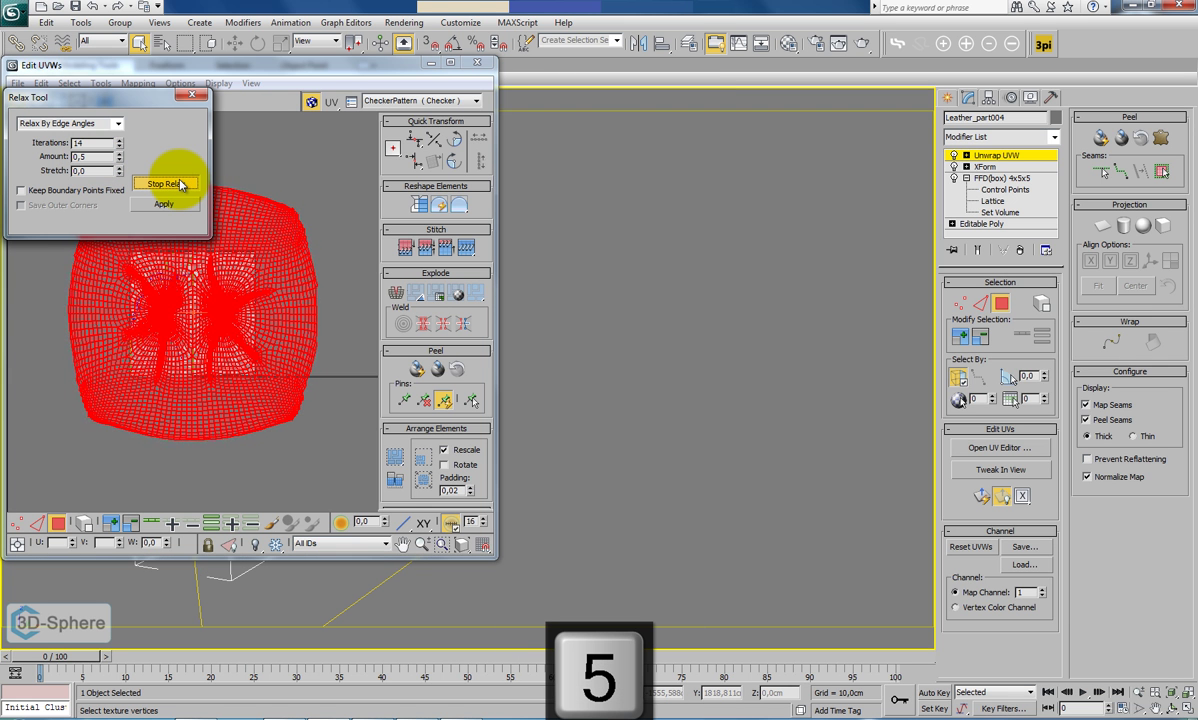
{"action": "left_click", "coordinate": [163, 204]}
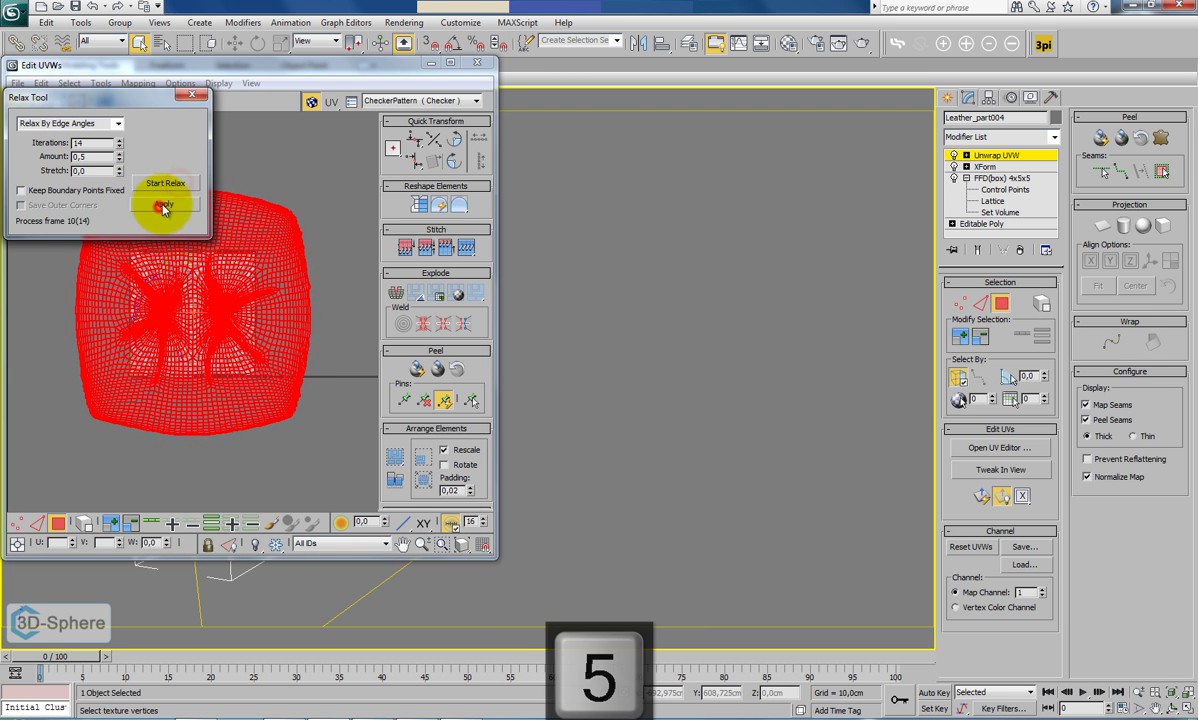
{"action": "left_click", "coordinate": [192, 94]}
Scale the UV shell in freeform mode to fit the checkered texture square and close the UV editor.
{"action": "left_click", "coordinate": [80, 100]}
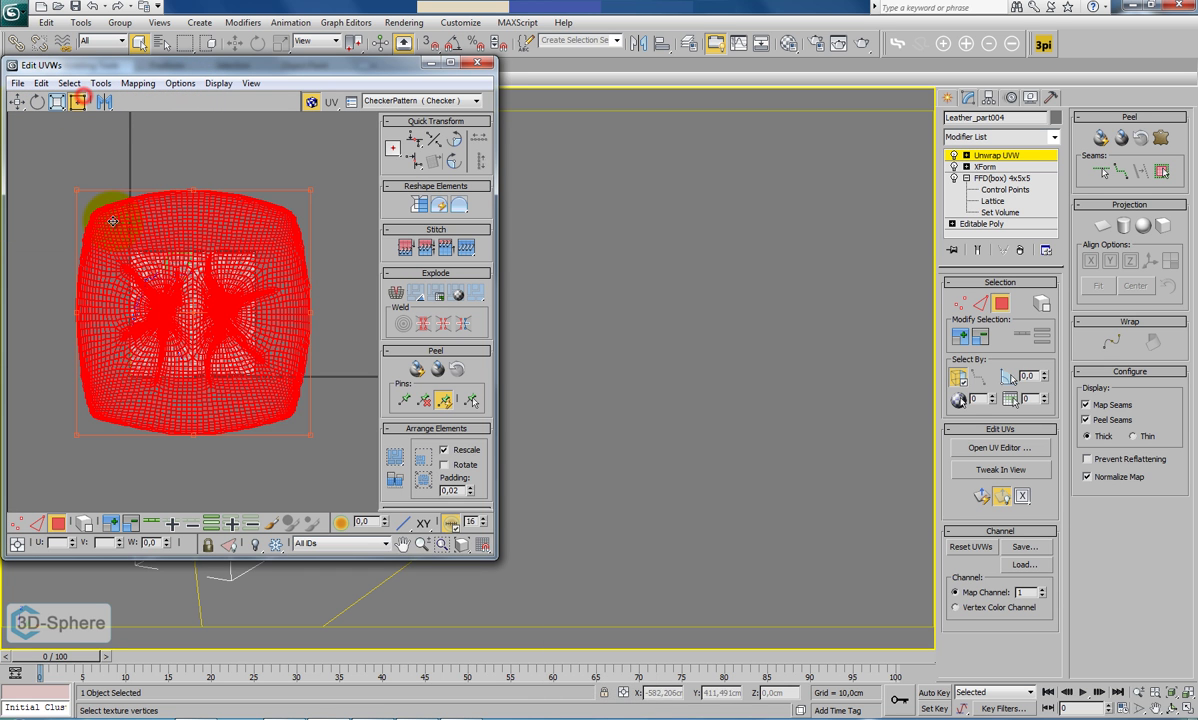
{"action": "left_click_drag", "start_coordinate": [76, 189], "coordinate": [130, 251]}
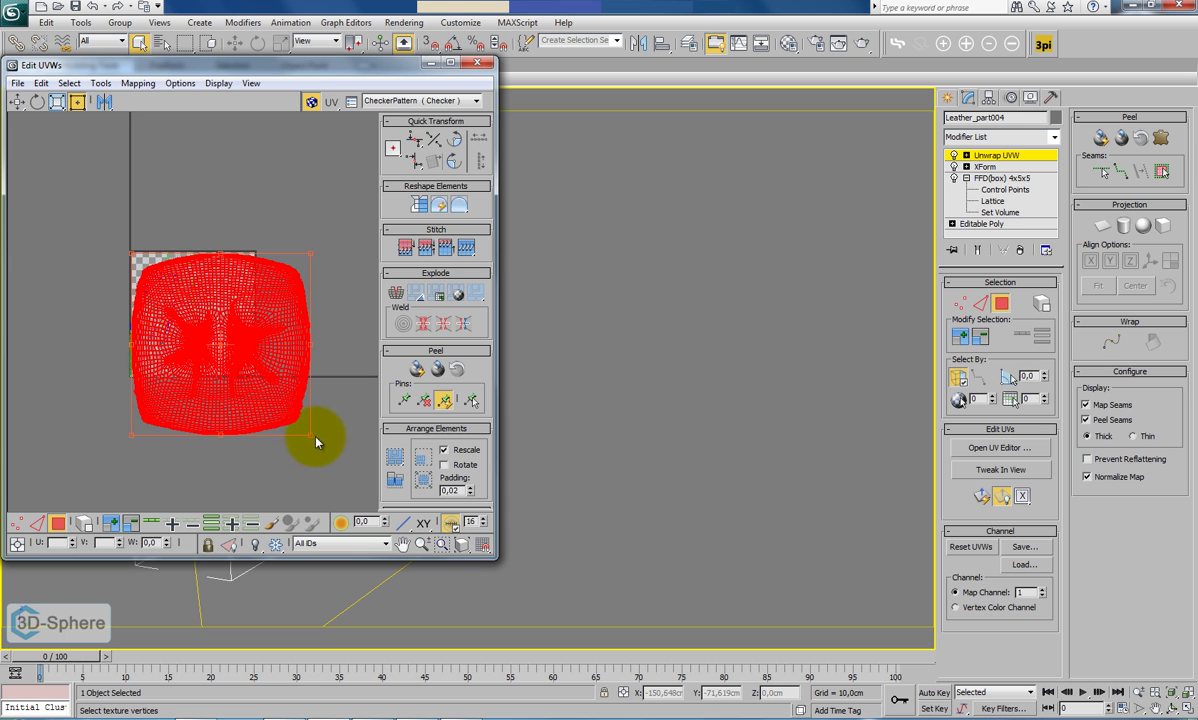
{"action": "left_click_drag", "start_coordinate": [282, 403], "coordinate": [252, 371]}
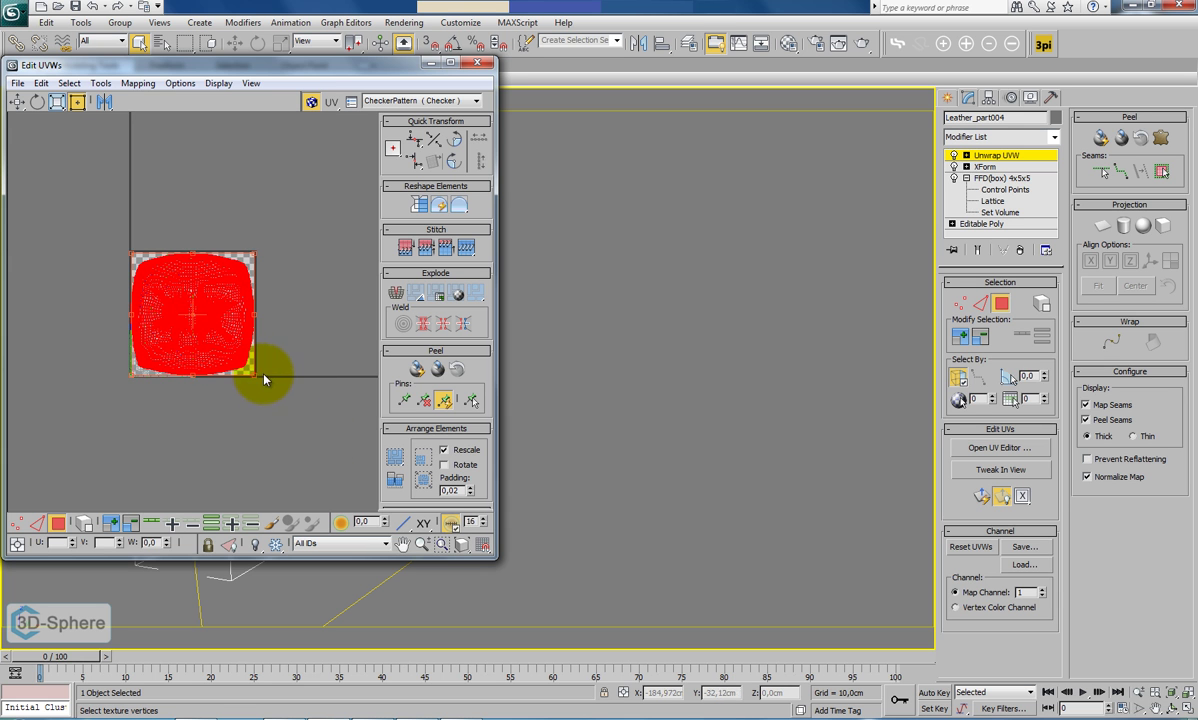
{"action": "left_click", "coordinate": [294, 356]}
{"action": "left_click", "coordinate": [481, 66]}
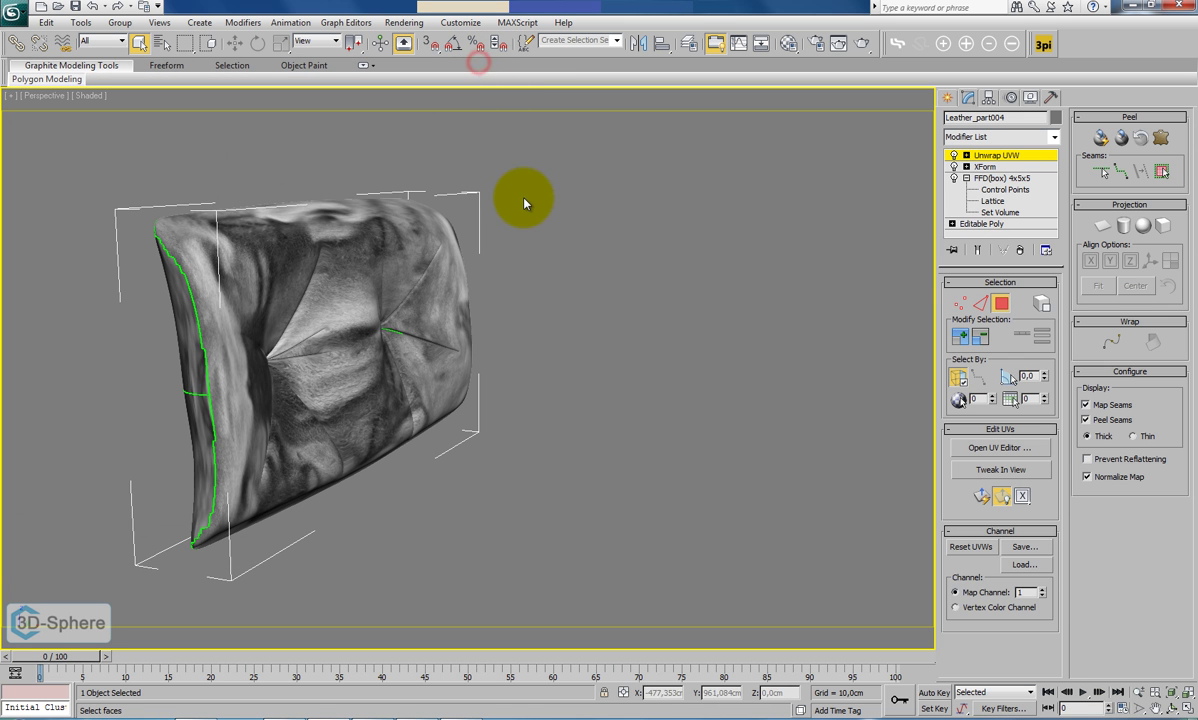
Unhide all chair parts and inspect the leather texture on the headrest cushion up close.
{"action": "right_click", "coordinate": [538, 312]}
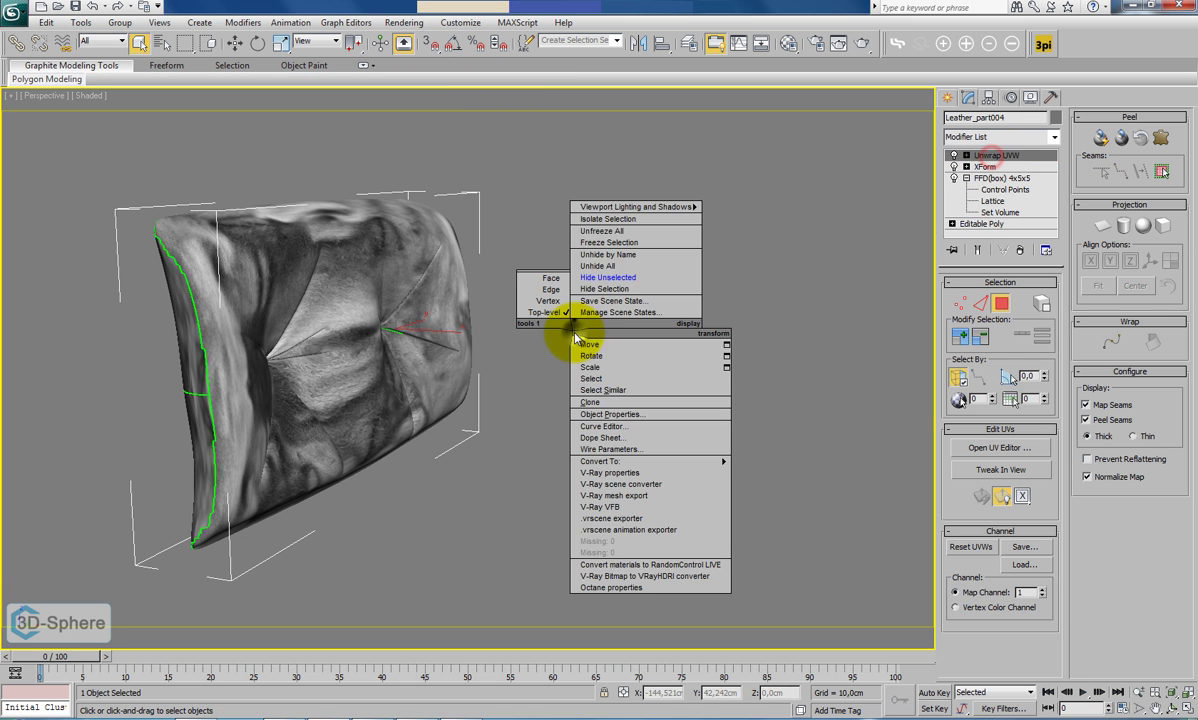
{"action": "left_click", "coordinate": [608, 268]}
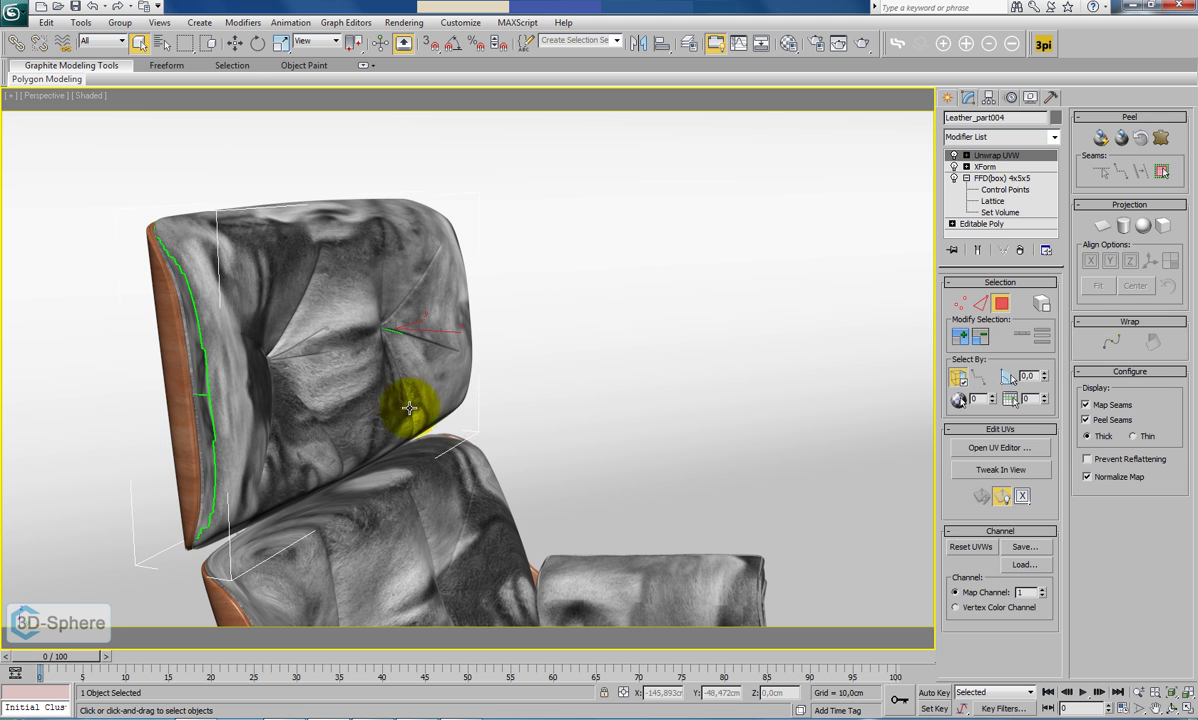
{"action": "left_click", "coordinate": [568, 400]}
{"action": "middle_click_drag", "start_coordinate": [334, 401], "coordinate": [493, 387], "text": "alt"}
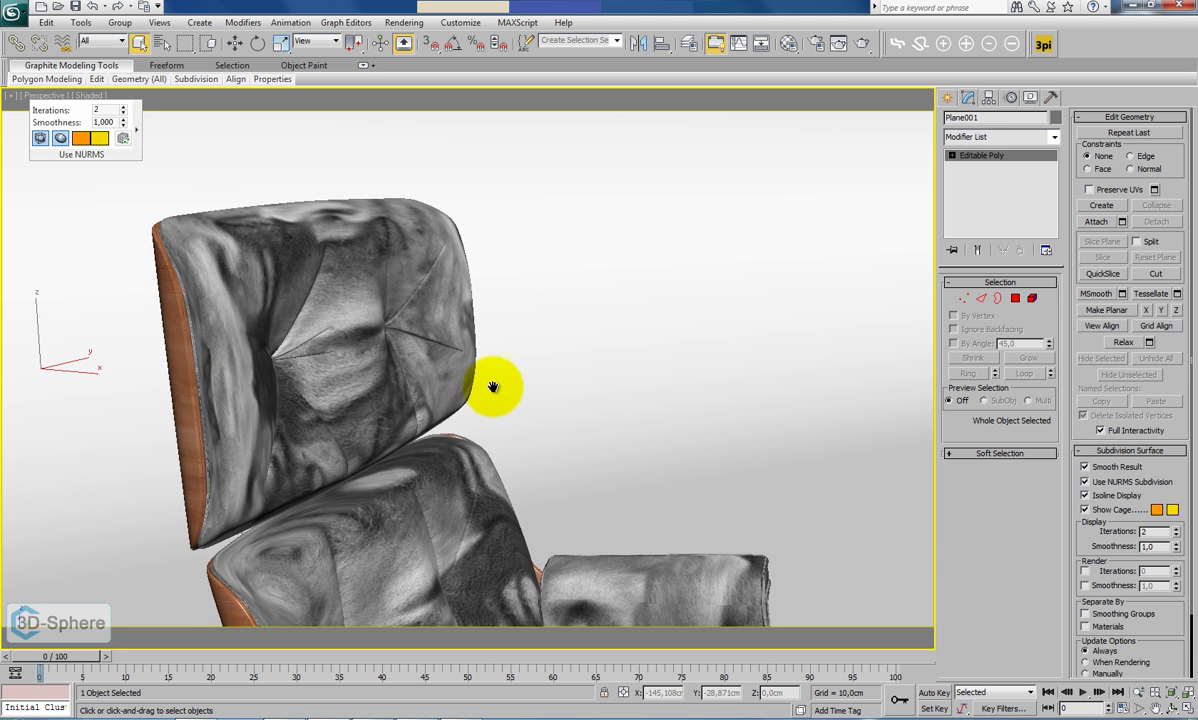
{"action": "left_click", "coordinate": [321, 376]}
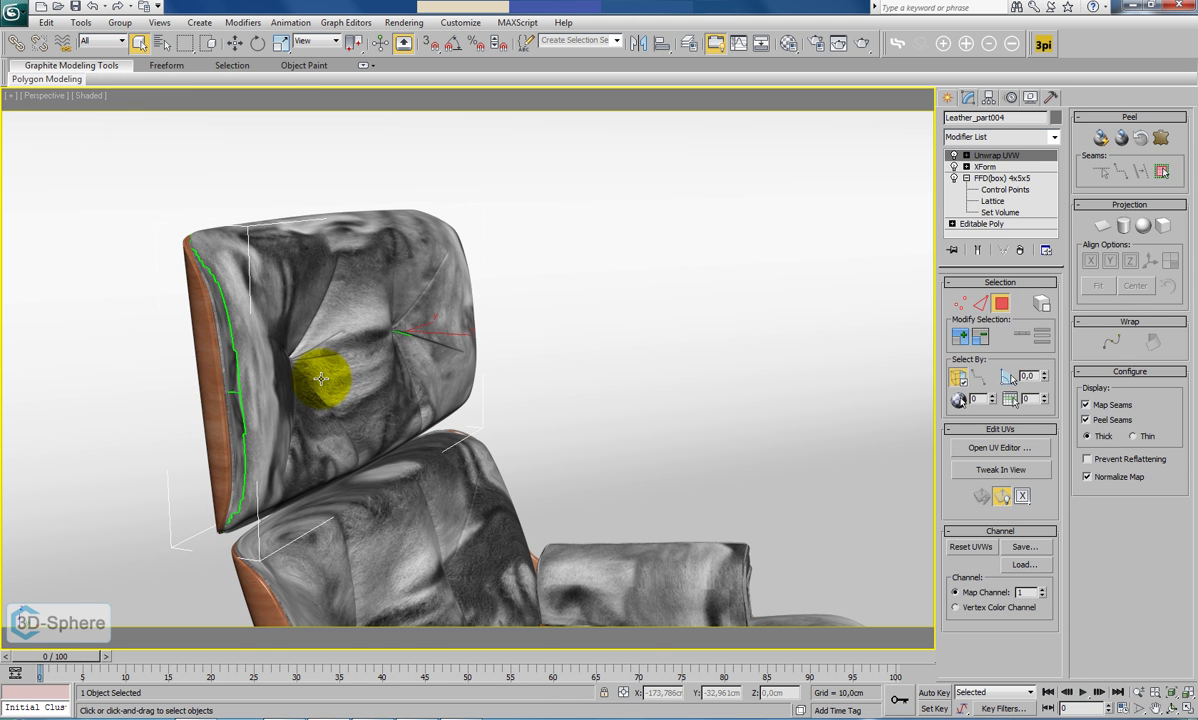
{"action": "key", "text": "z"}
{"action": "left_click", "coordinate": [779, 344]}
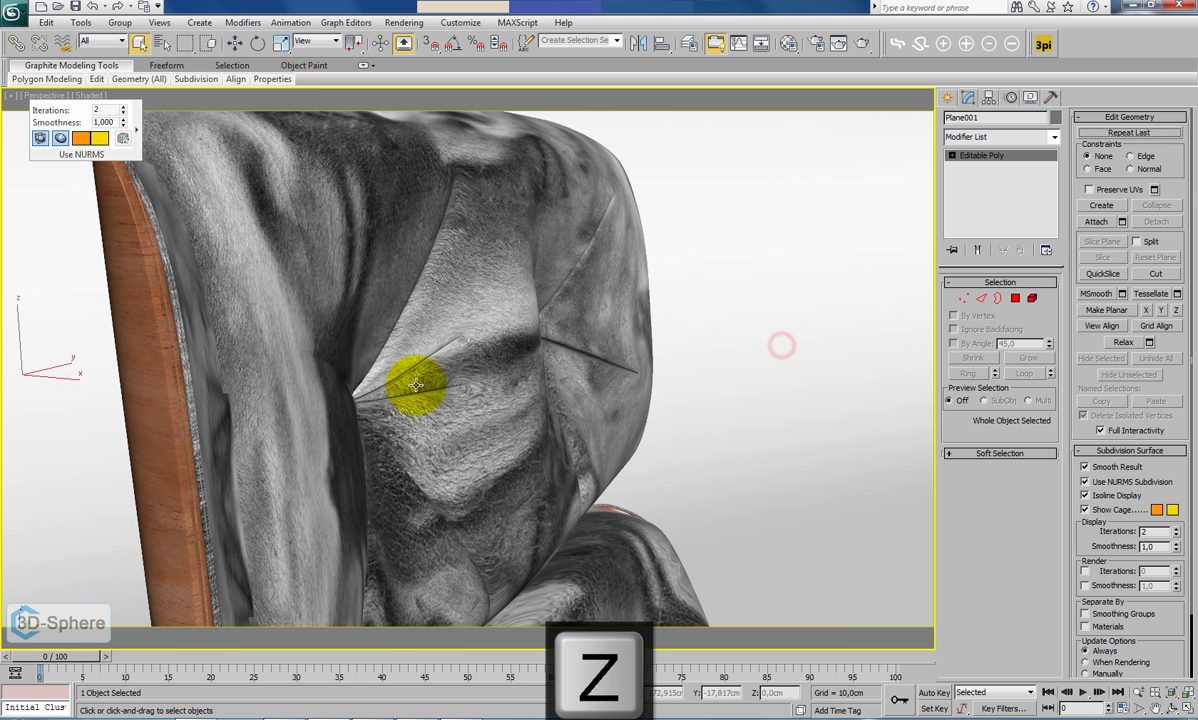
{"action": "left_click", "coordinate": [294, 386]}
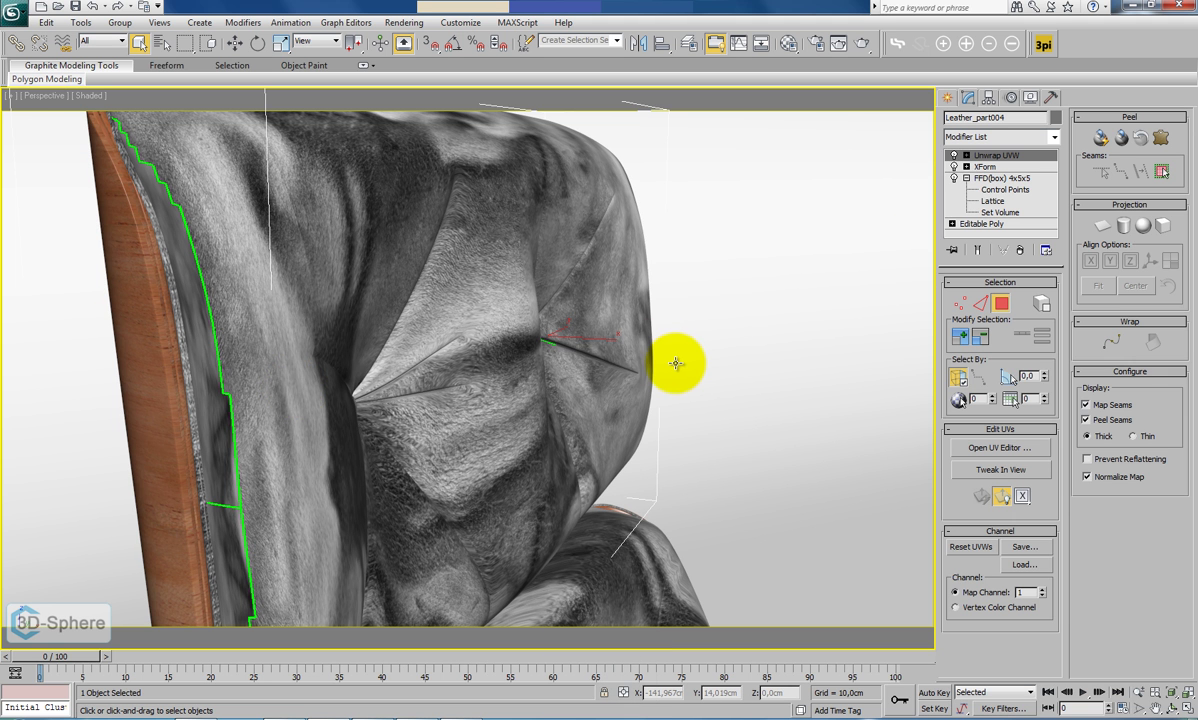
Isolate the headrest cushion and expand the sub-object levels of its Unwrap UVW modifier.
{"action": "key", "text": "ctrl+a"}
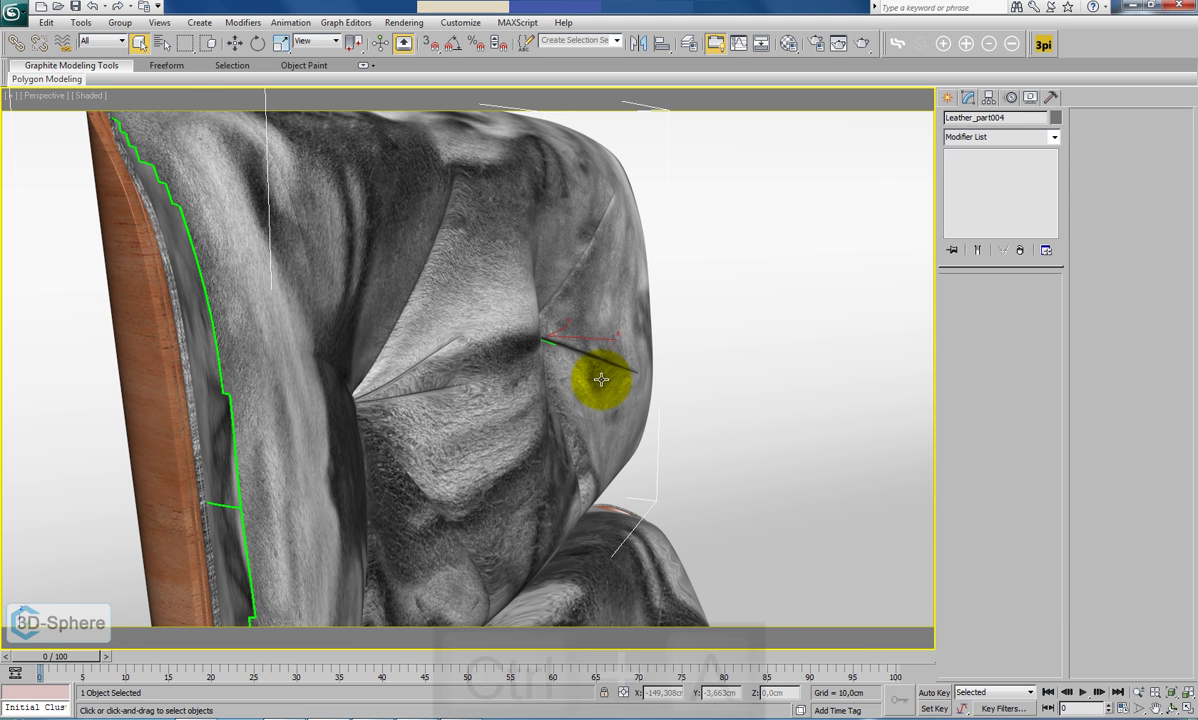
{"action": "scroll", "coordinate": [601, 380], "scroll_direction": "up", "scroll_amount": 3}
{"action": "scroll", "coordinate": [610, 382], "scroll_direction": "down", "scroll_amount": 6}
{"action": "left_click", "coordinate": [505, 375]}
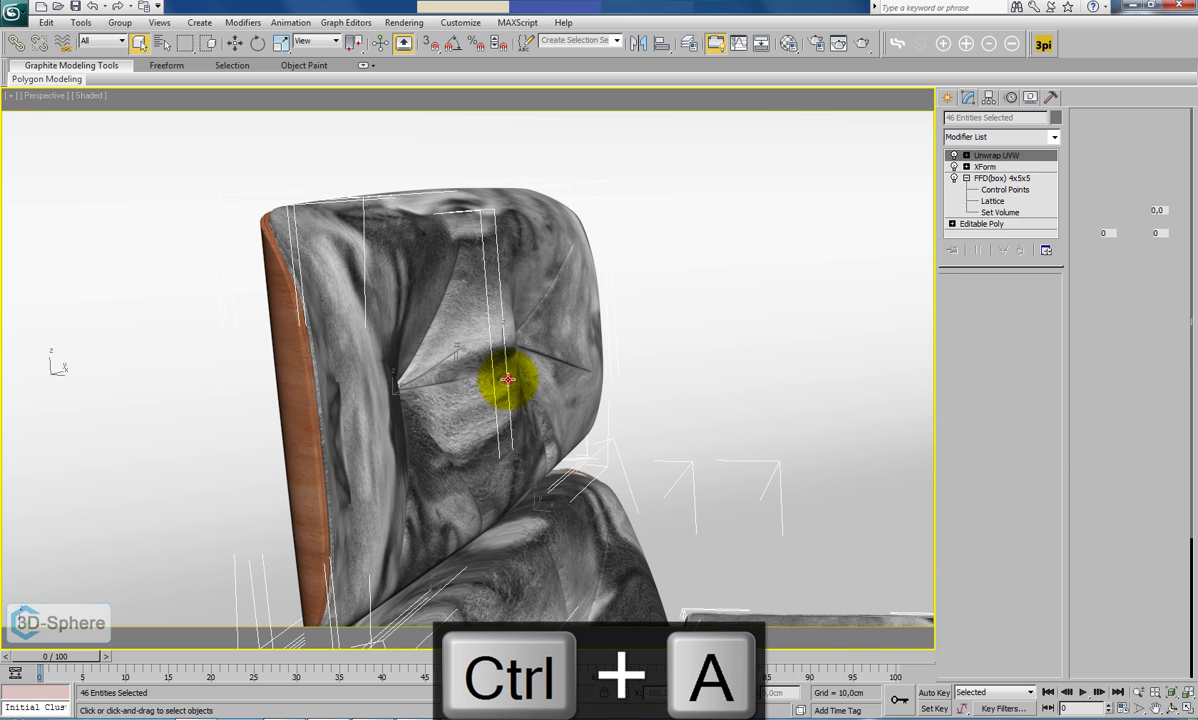
{"action": "right_click", "coordinate": [505, 374]}
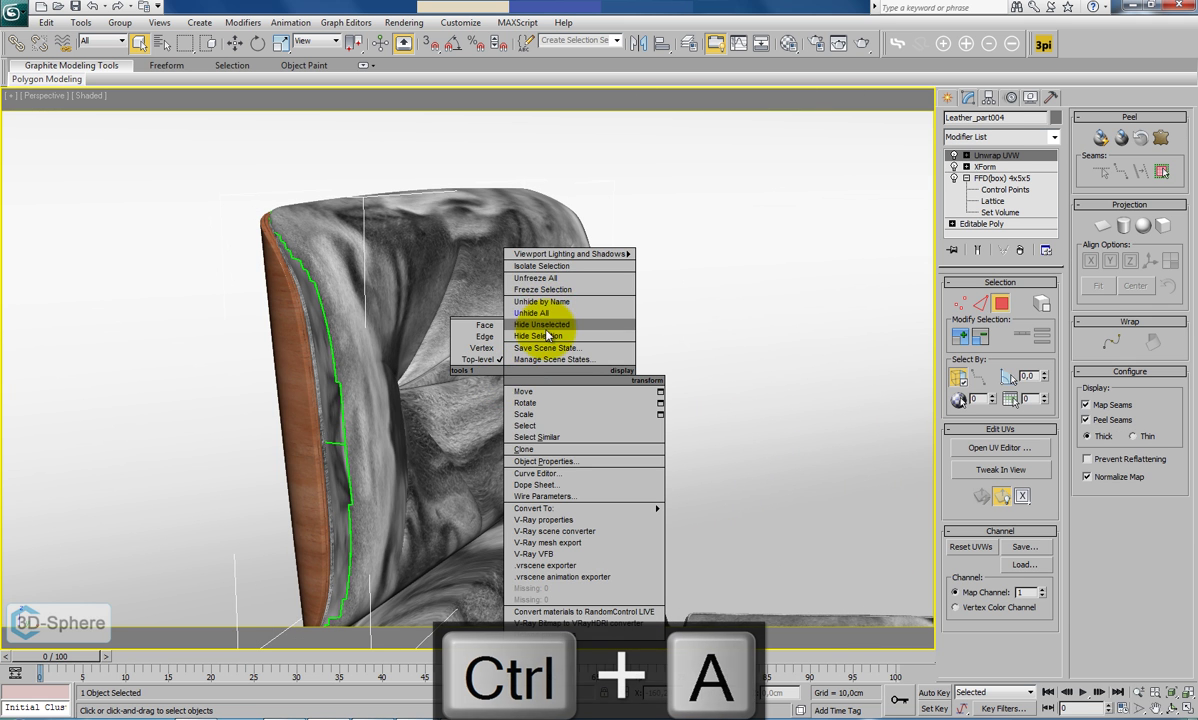
{"action": "left_click", "coordinate": [541, 265]}
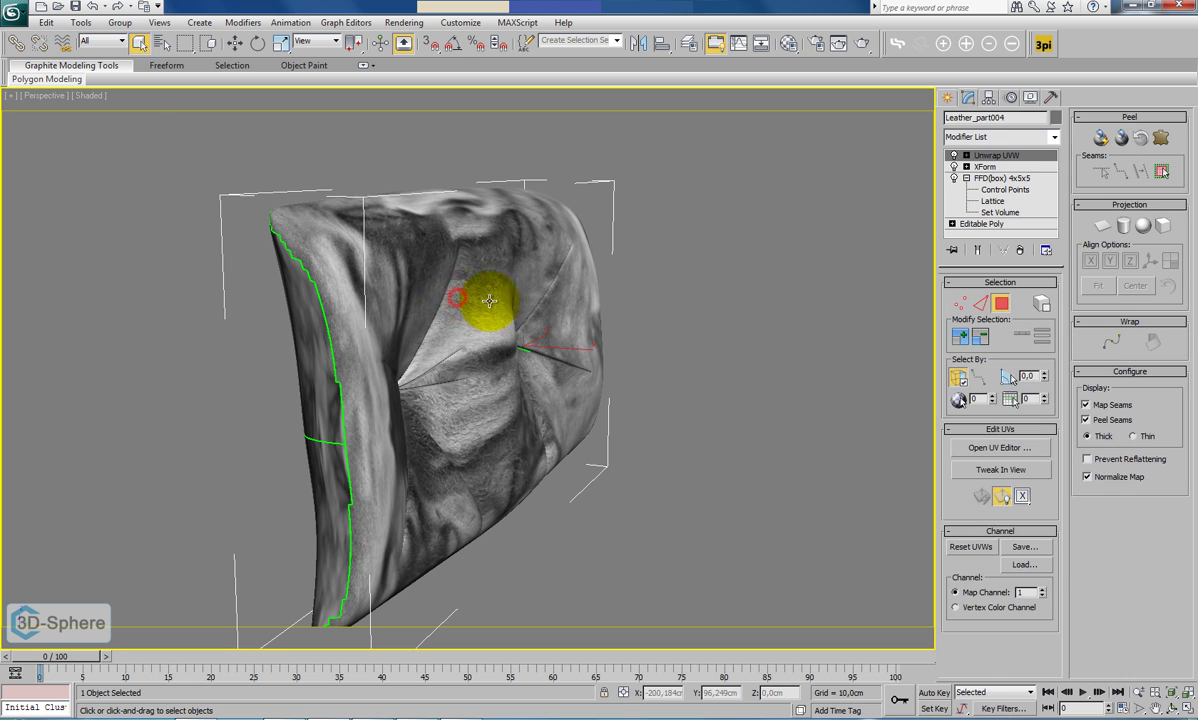
{"action": "left_click", "coordinate": [966, 156]}
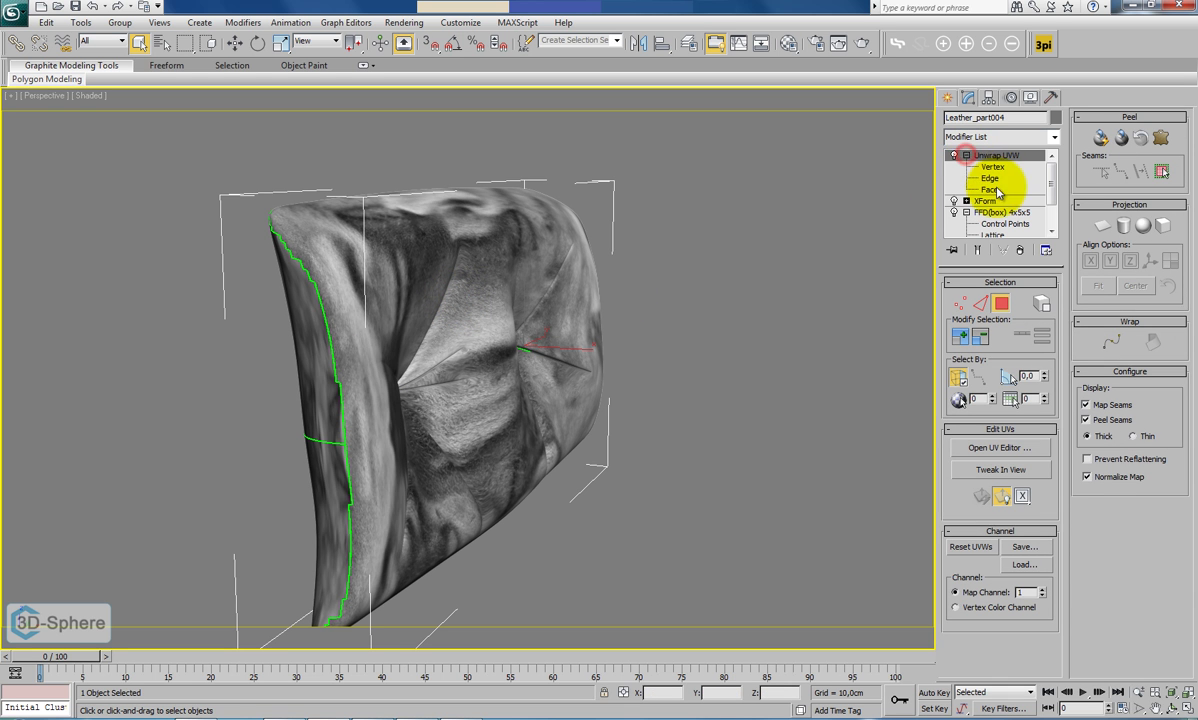
Try to select the headrest cushion's faces at the face level of its Unwrap UVW modifier.
{"action": "left_click", "coordinate": [351, 331]}
{"action": "left_click", "coordinate": [652, 420]}
{"action": "left_click_drag", "start_coordinate": [236, 150], "coordinate": [684, 498]}
{"action": "middle_click_drag", "start_coordinate": [341, 378], "coordinate": [551, 390], "text": "alt"}
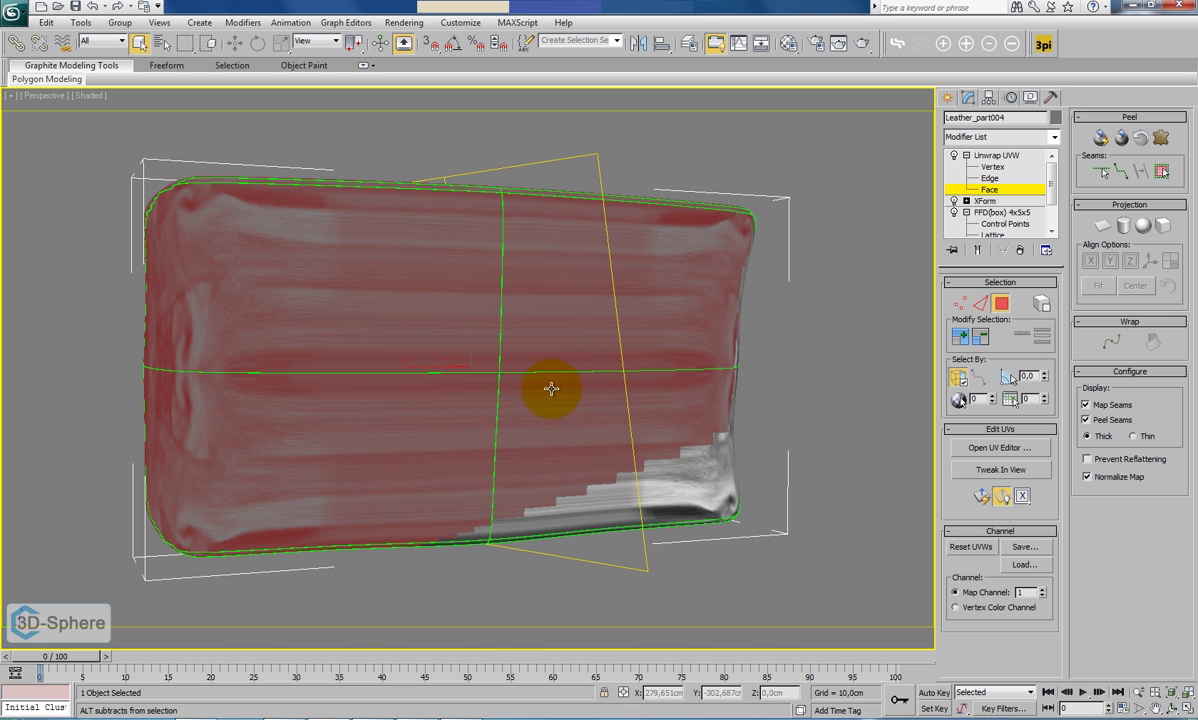
{"action": "left_click_drag", "start_coordinate": [97, 150], "coordinate": [101, 160]}
{"action": "left_click_drag", "start_coordinate": [830, 645], "coordinate": [834, 642]}
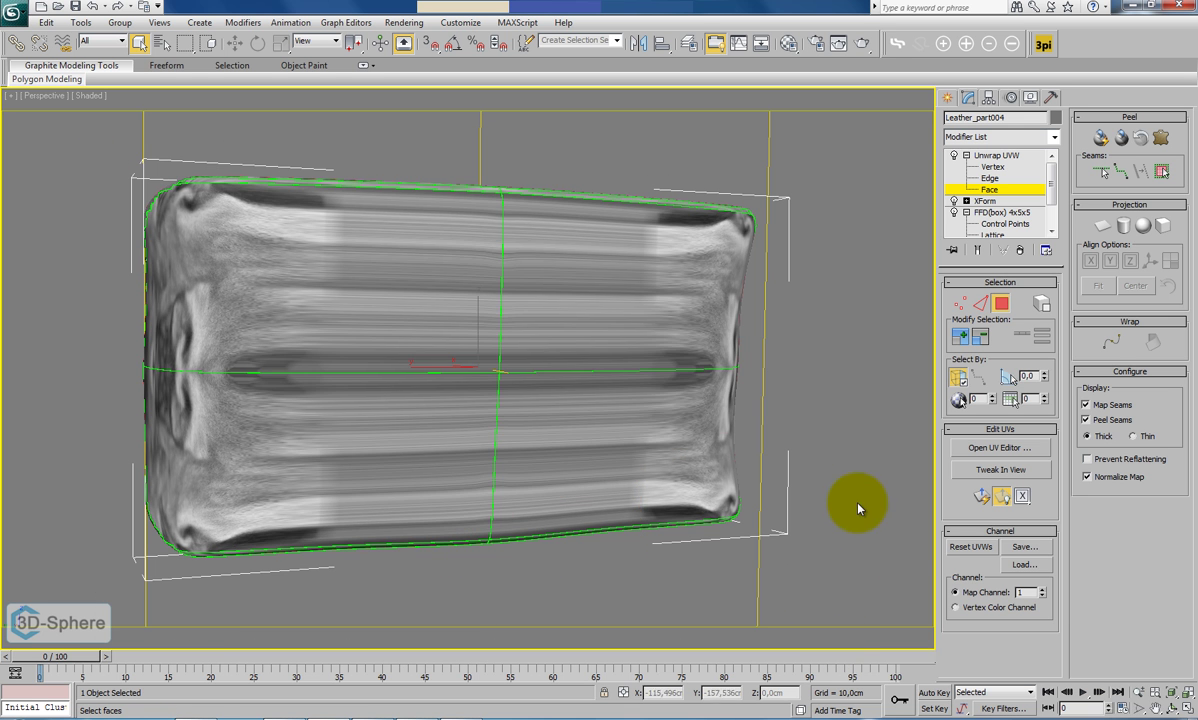
Reset the headrest cushion's UVWs to clear the previous unwrap.
{"action": "left_click", "coordinate": [970, 547]}
{"action": "left_click", "coordinate": [624, 416]}
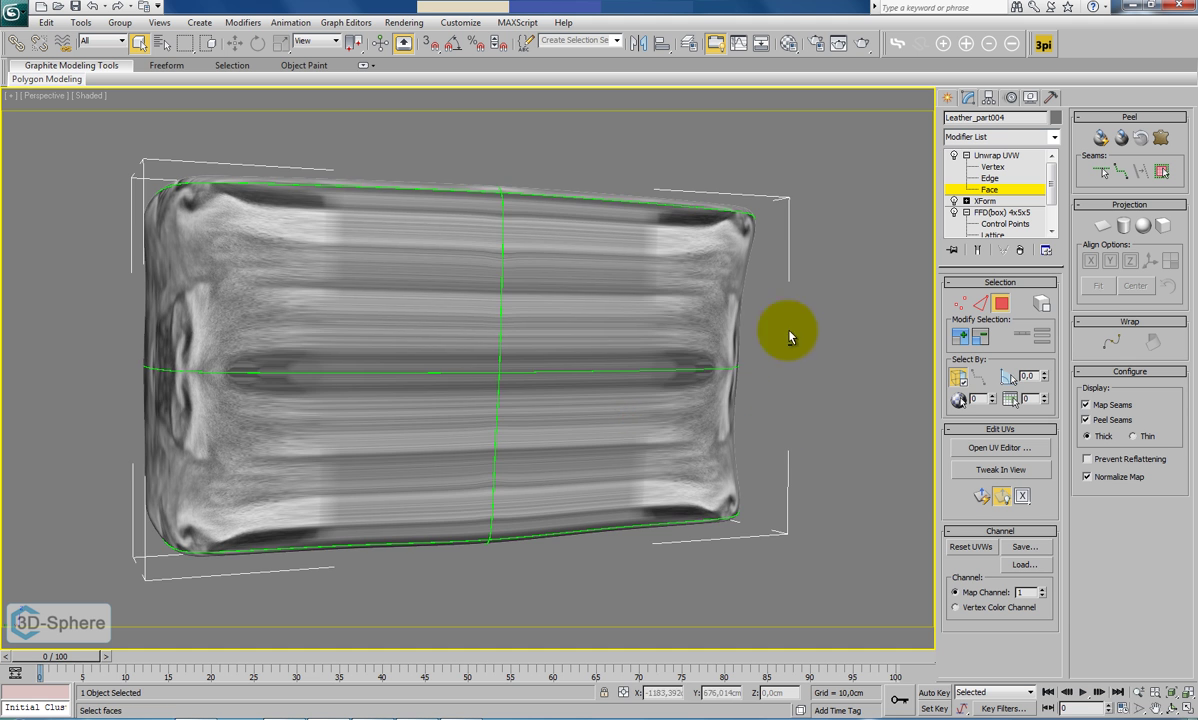
{"action": "middle_click_drag", "start_coordinate": [788, 337], "coordinate": [727, 337], "text": "alt"}
Select the headrest cushion's front faces by selecting the back faces and inverting the selection.
{"action": "middle_click_drag", "start_coordinate": [856, 617], "coordinate": [604, 512], "text": "alt"}
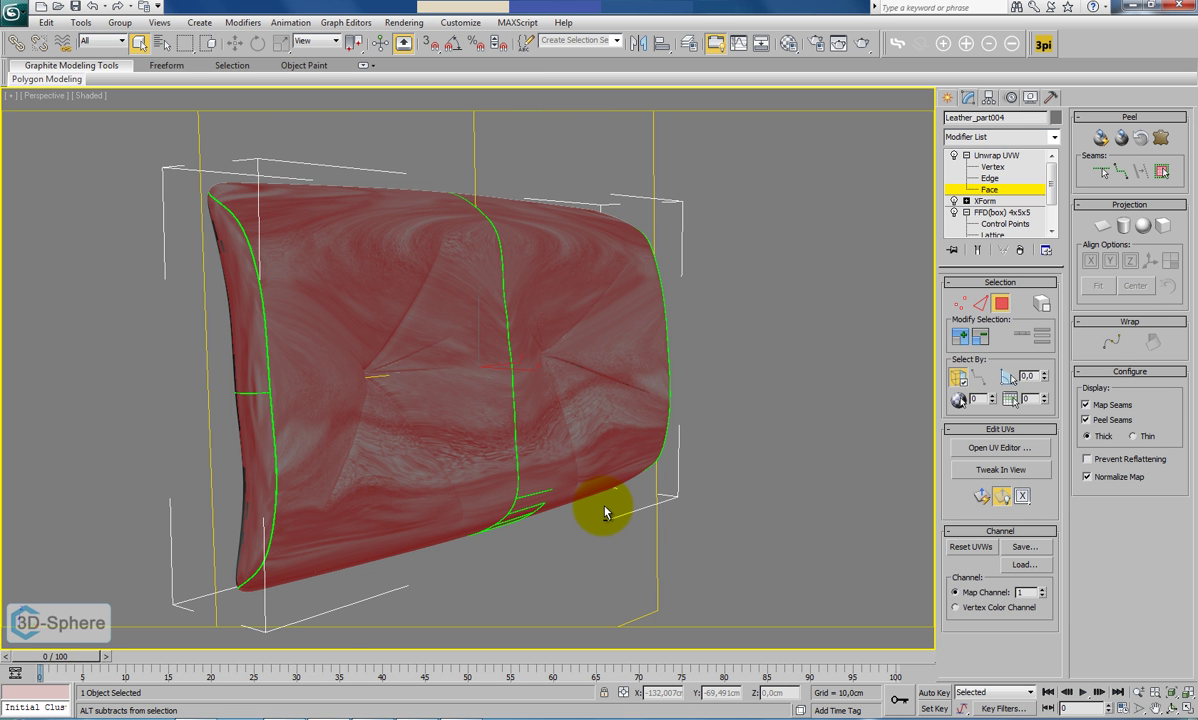
{"action": "middle_click_drag", "start_coordinate": [604, 512], "coordinate": [538, 512], "text": "alt"}
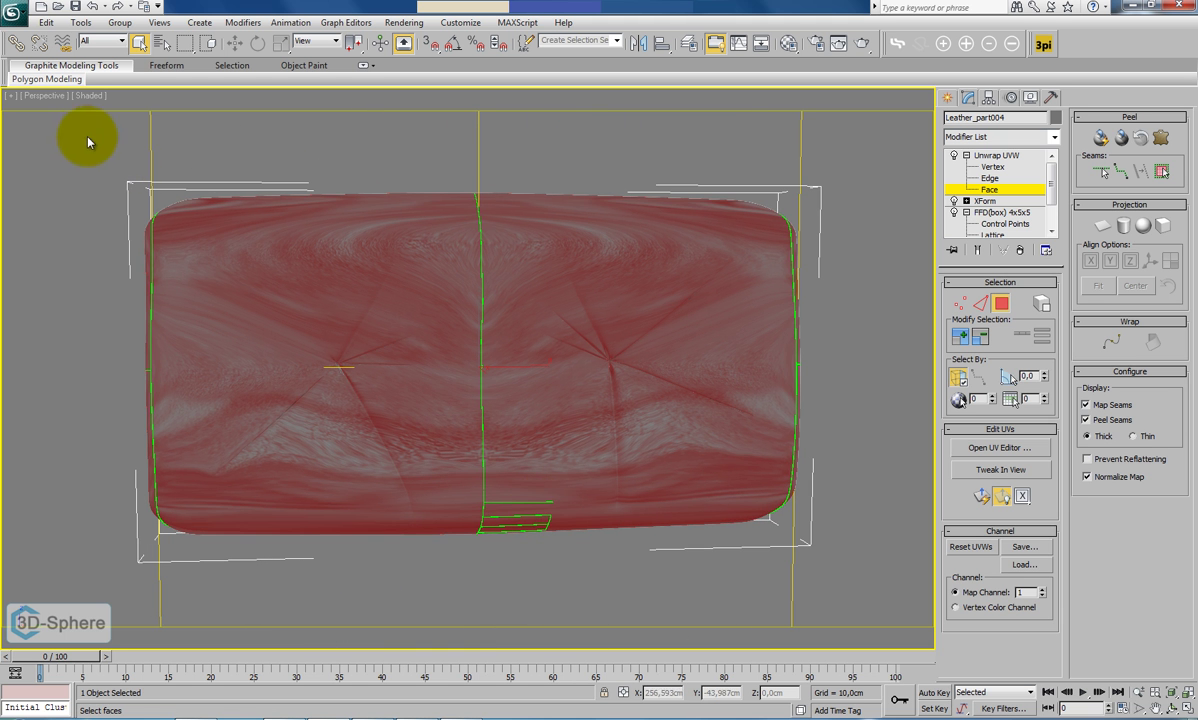
{"action": "middle_click_drag", "start_coordinate": [822, 577], "coordinate": [644, 405], "text": "alt"}
{"action": "key", "text": "z"}
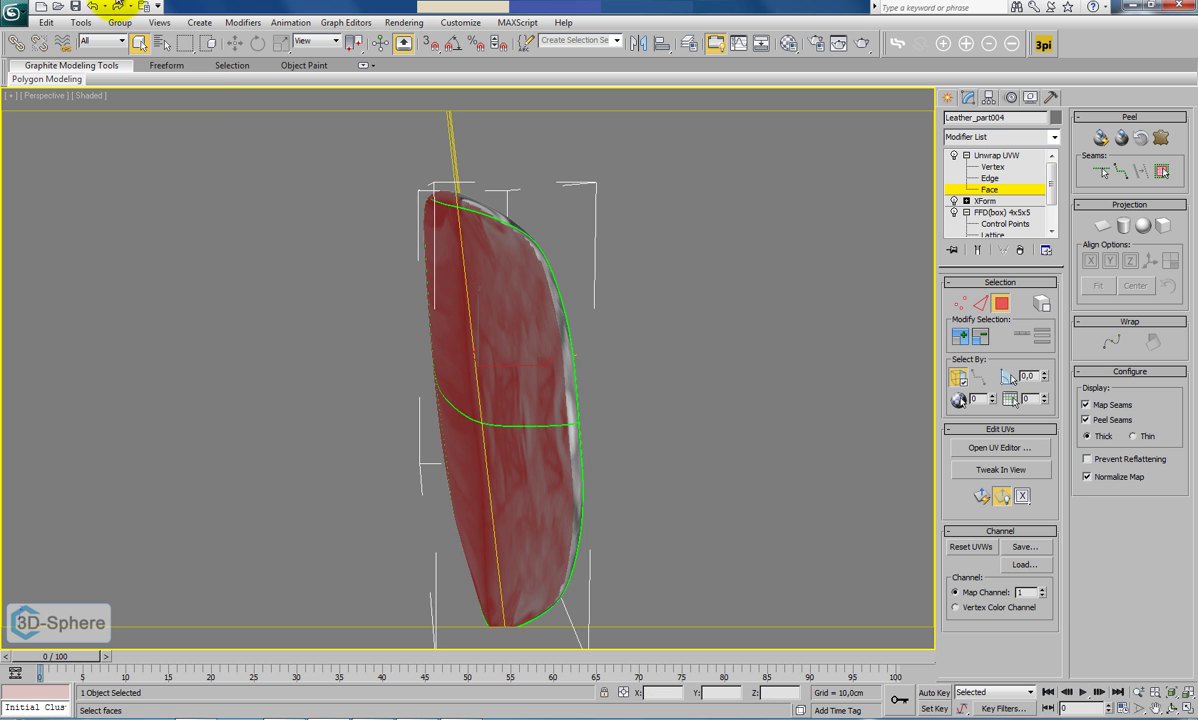
{"action": "left_click", "coordinate": [46, 22]}
{"action": "left_click", "coordinate": [90, 266]}
Unhide all chair parts and grow the headrest face selection until it reaches the wooden shell.
{"action": "right_click", "coordinate": [273, 258]}
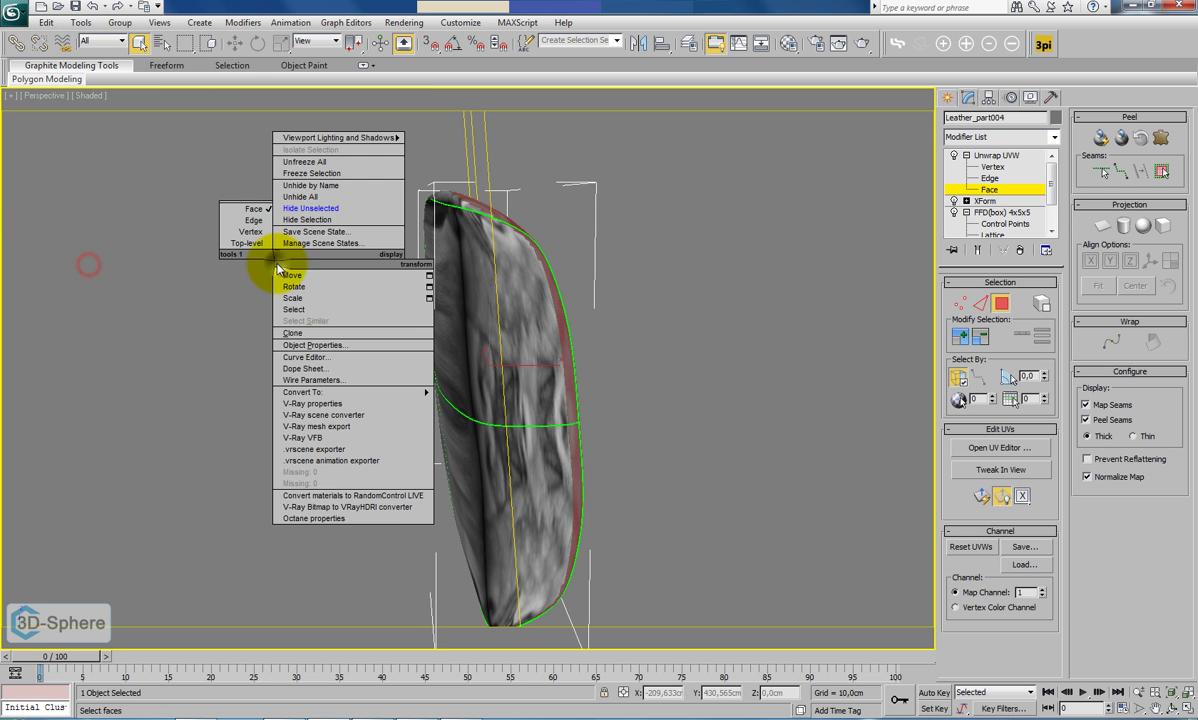
{"action": "left_click", "coordinate": [284, 208]}
{"action": "middle_click_drag", "start_coordinate": [281, 193], "coordinate": [698, 342], "text": "alt"}
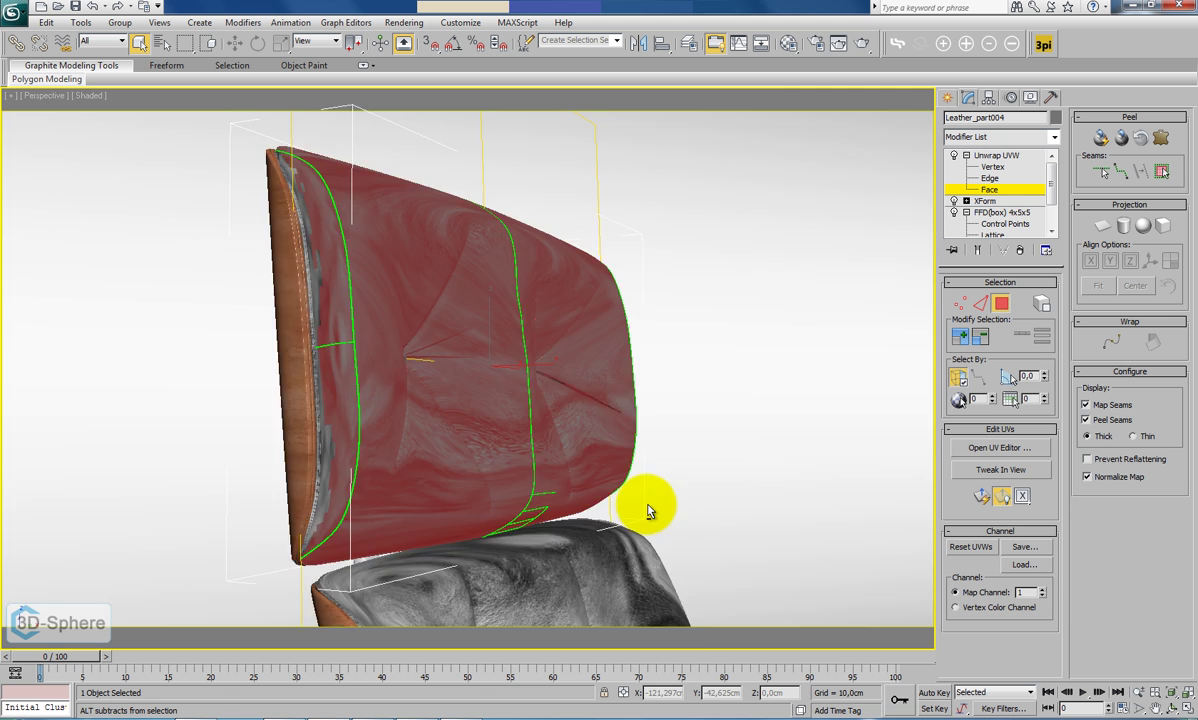
{"action": "middle_click_drag", "start_coordinate": [640, 500], "coordinate": [672, 514], "text": "alt"}
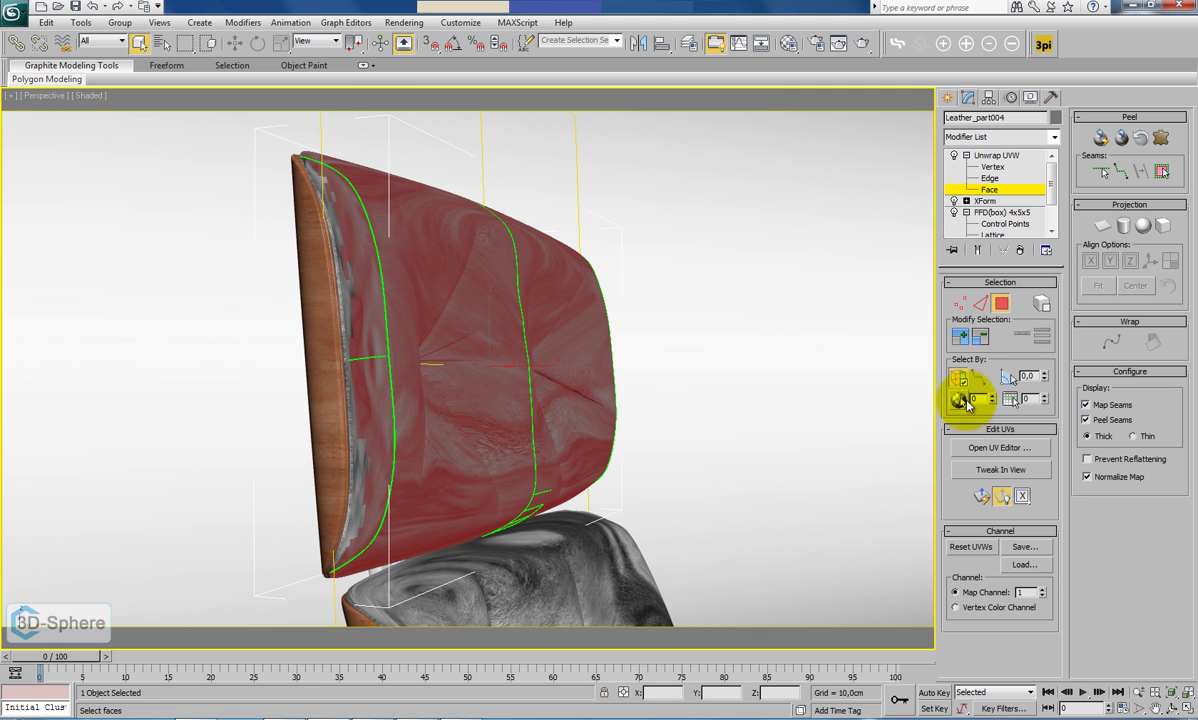
{"action": "left_click", "coordinate": [962, 340]}
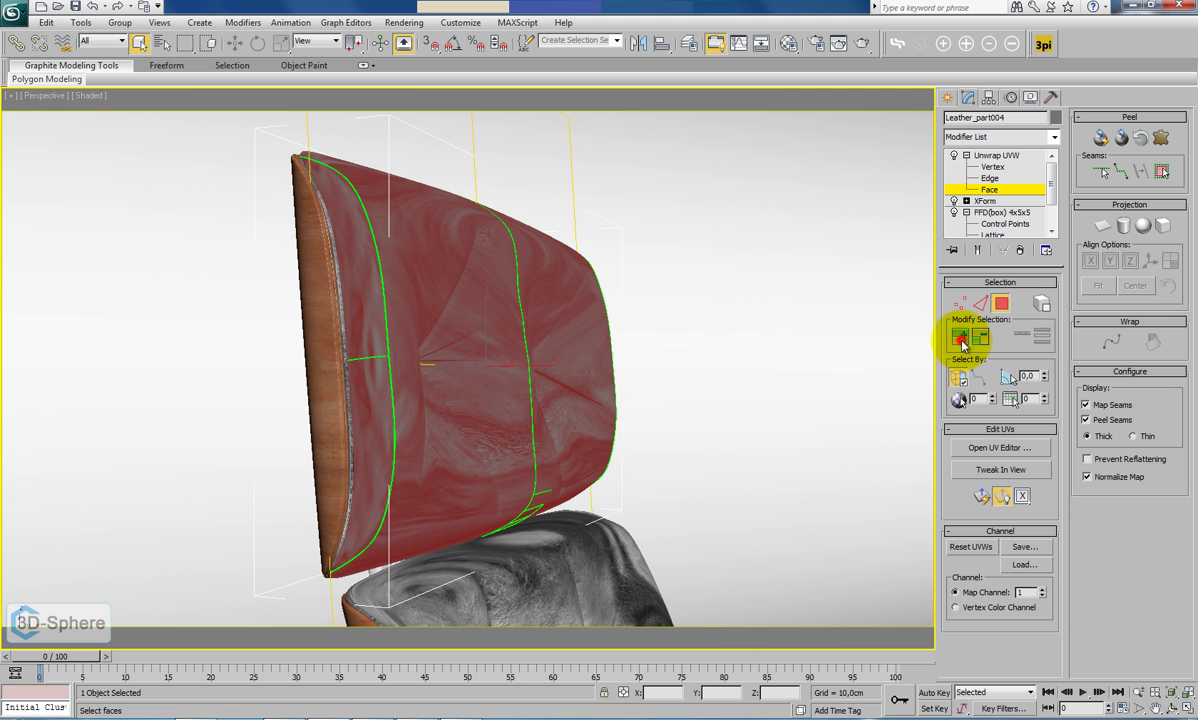
{"action": "middle_click_drag", "start_coordinate": [679, 428], "coordinate": [508, 353], "text": "alt"}
Isolate the headrest cushion, run a pelt simulation on its selected faces, and commit the pelt map.
{"action": "right_click", "coordinate": [497, 339]}
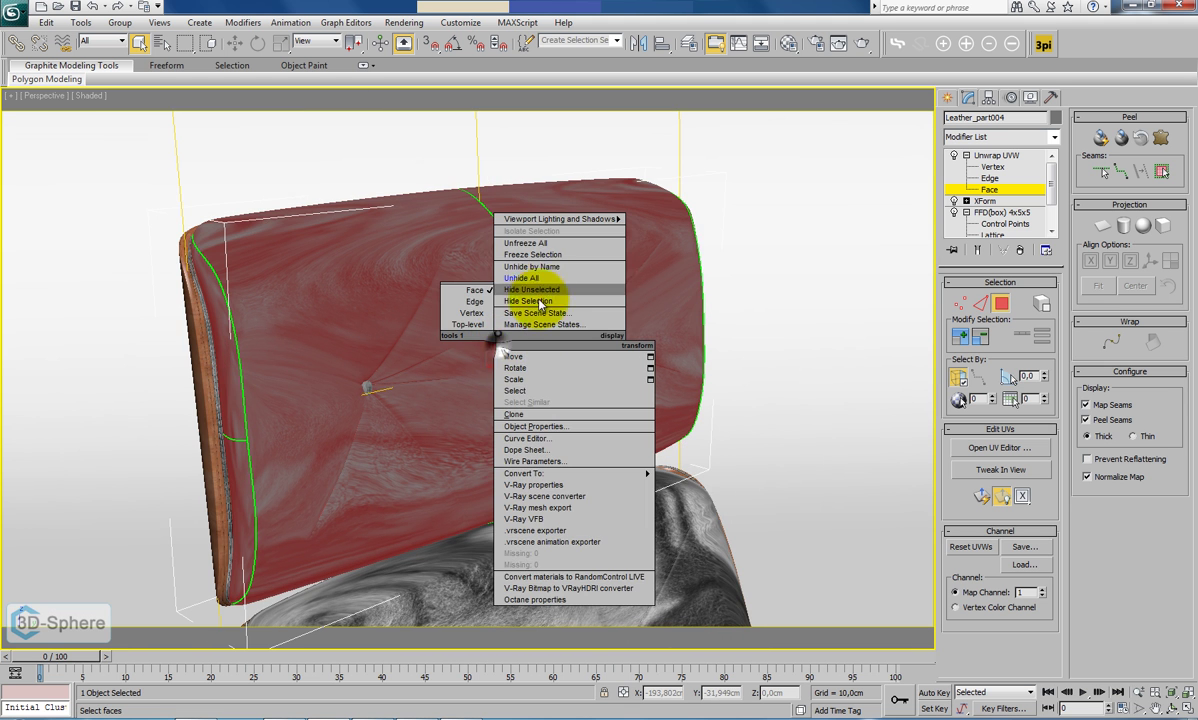
{"action": "left_click", "coordinate": [533, 289]}
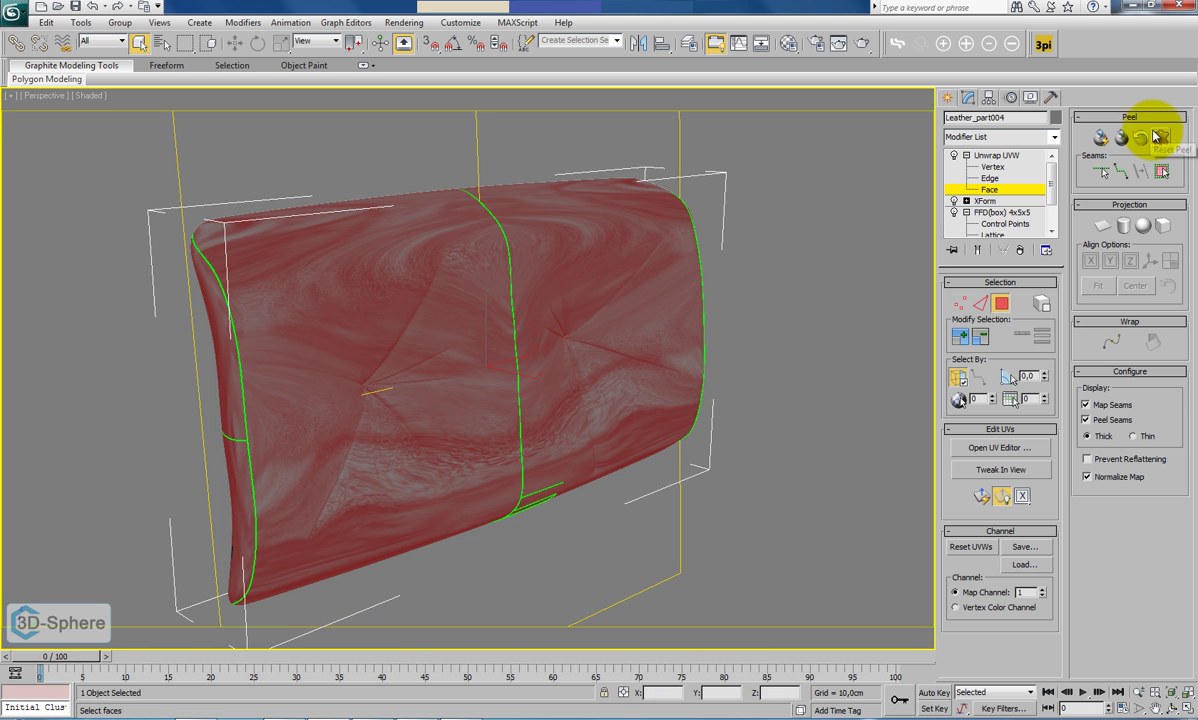
{"action": "left_click", "coordinate": [1159, 137]}
{"action": "left_click", "coordinate": [561, 222]}
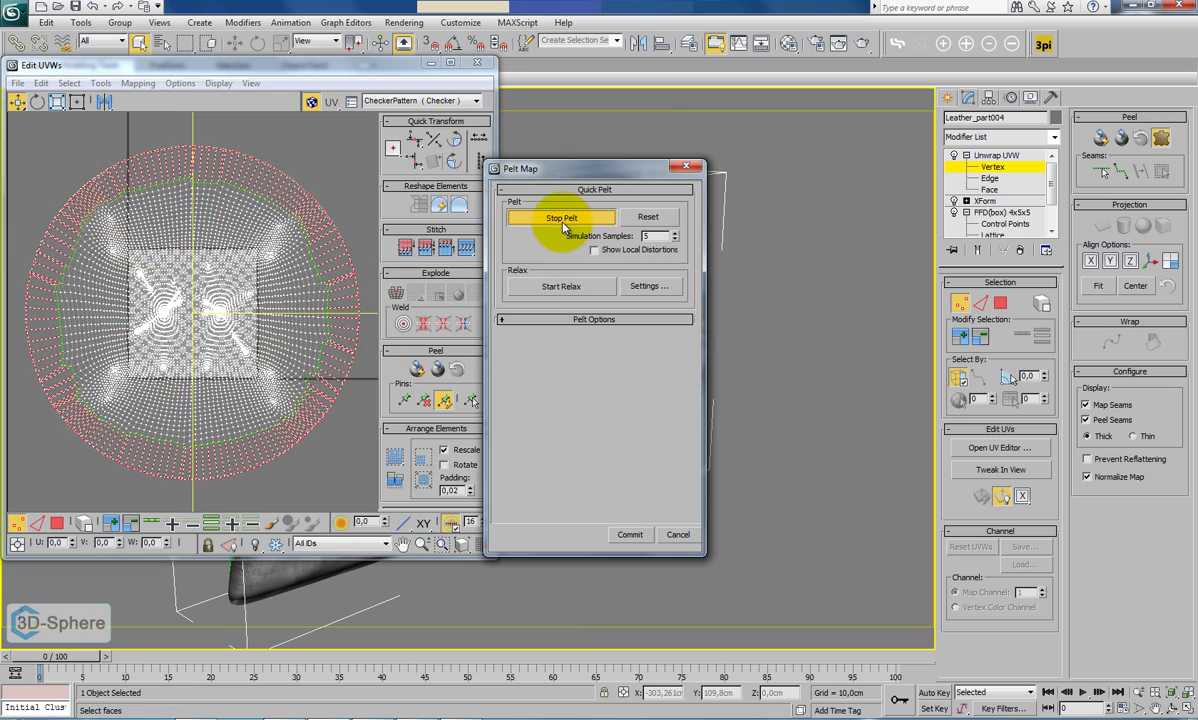
{"action": "left_click", "coordinate": [561, 218]}
{"action": "left_click", "coordinate": [630, 534]}
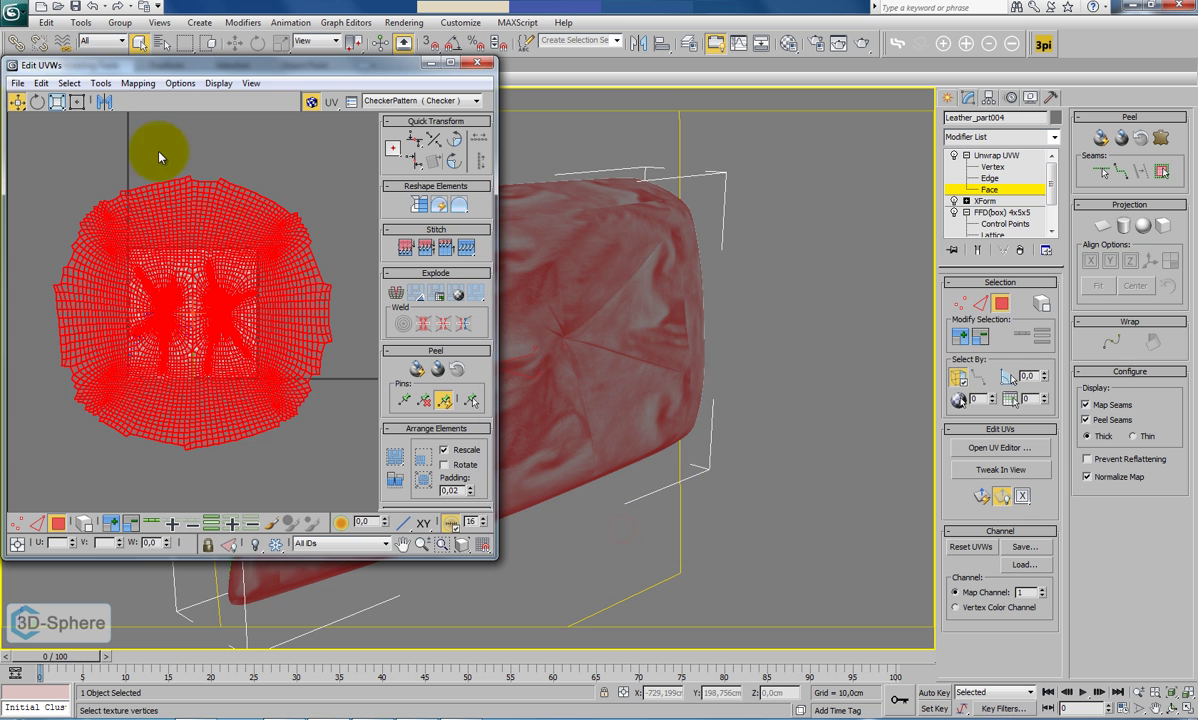
Relax the headrest's pelted UVs by edge angles with 14 iterations and an amount of 0.5, and apply the relaxation.
{"action": "left_click", "coordinate": [100, 84]}
{"action": "left_click", "coordinate": [130, 318]}
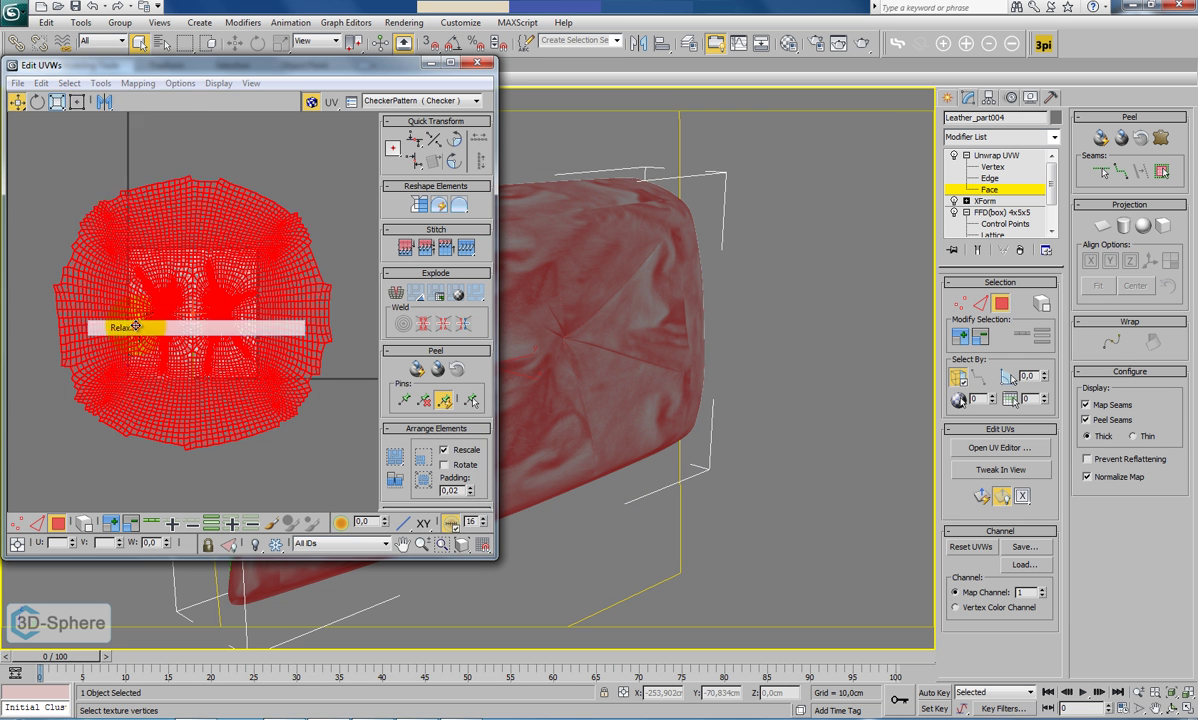
{"action": "left_click", "coordinate": [163, 184]}
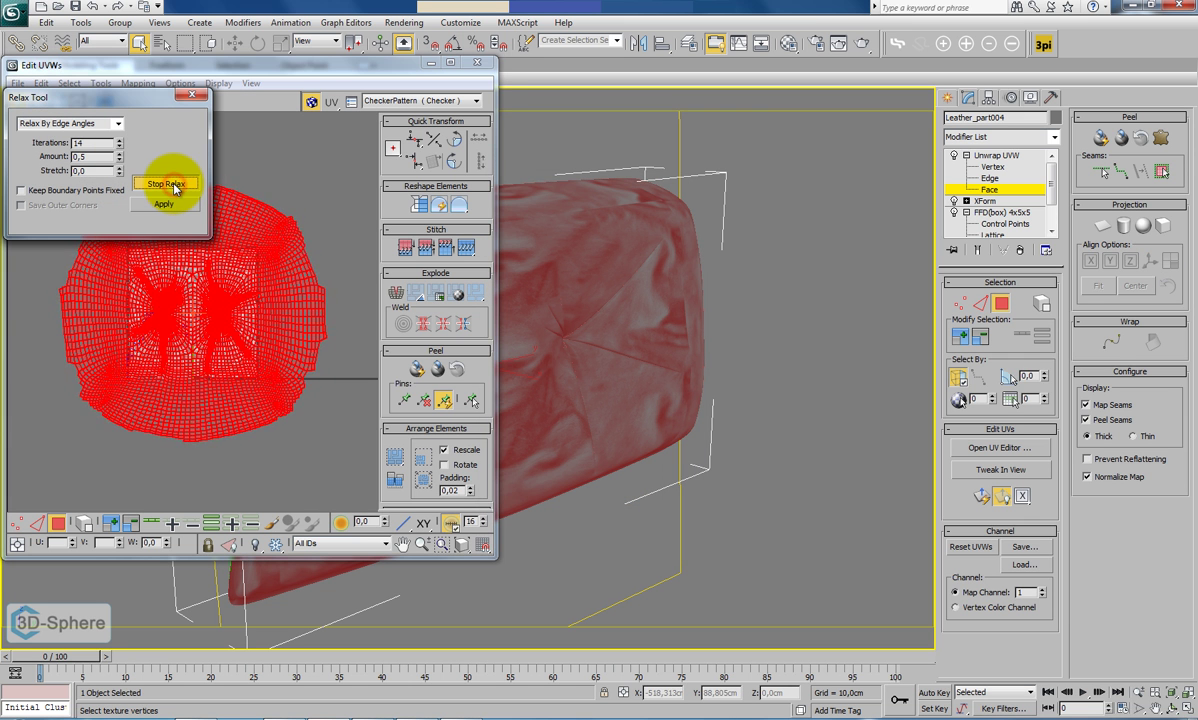
{"action": "left_click", "coordinate": [170, 184]}
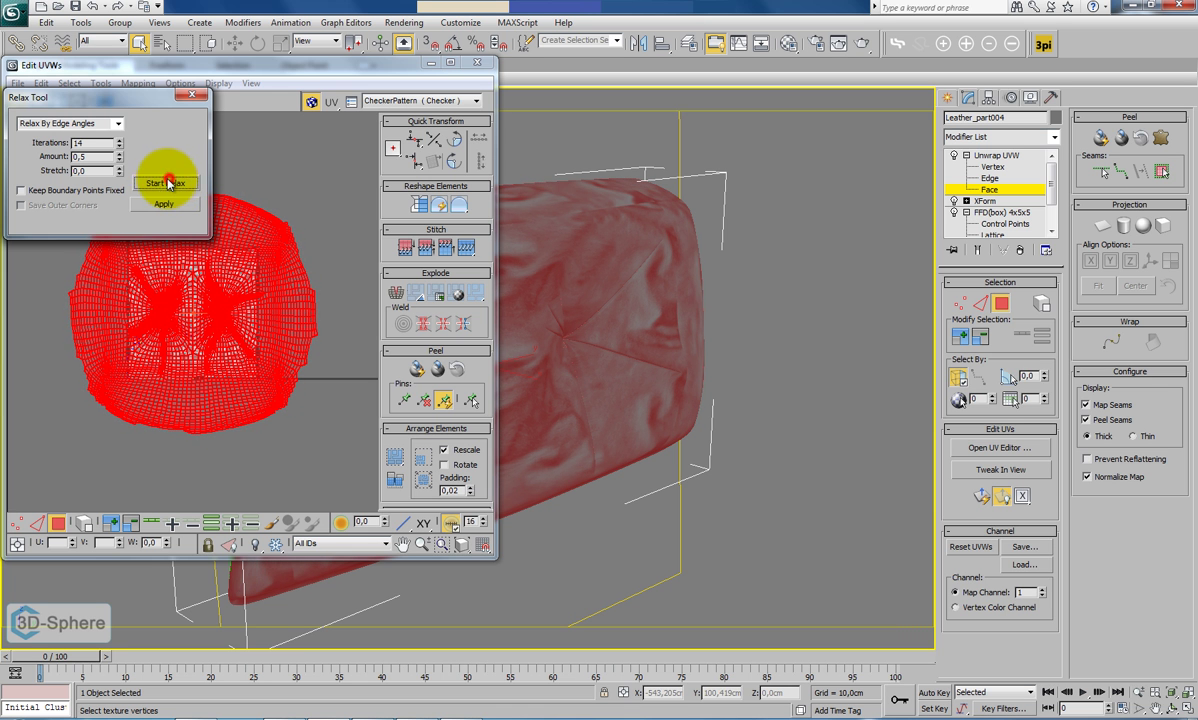
{"action": "left_click", "coordinate": [182, 212]}
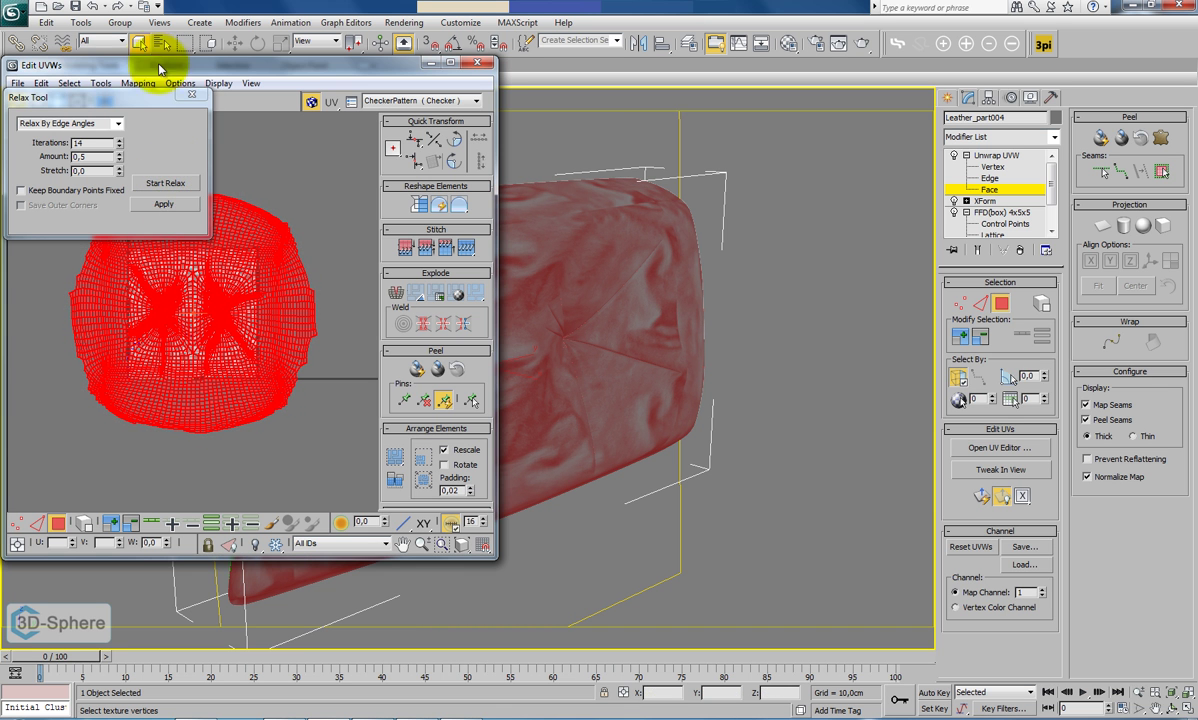
{"action": "left_click", "coordinate": [191, 96]}
Scale the headrest's UV shell in freeform mode to fit the checkered texture square and close the UV editor.
{"action": "left_click", "coordinate": [77, 102]}
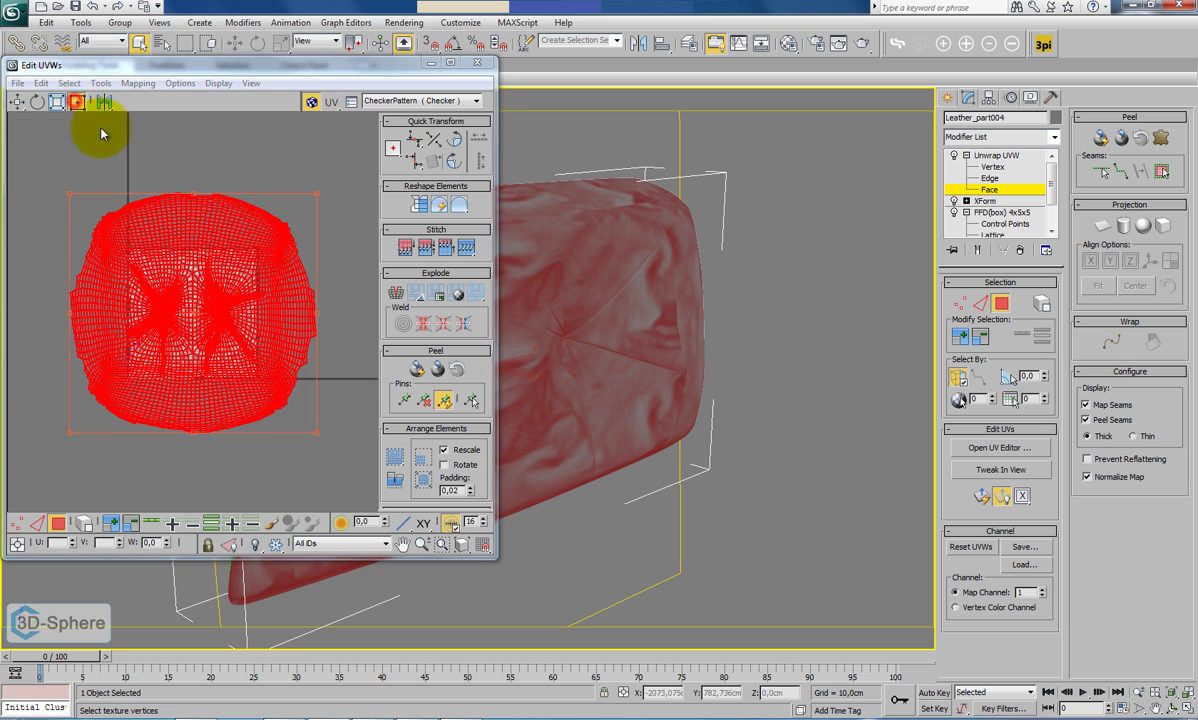
{"action": "left_click_drag", "start_coordinate": [68, 191], "coordinate": [124, 244]}
{"action": "left_click_drag", "start_coordinate": [301, 421], "coordinate": [251, 386]}
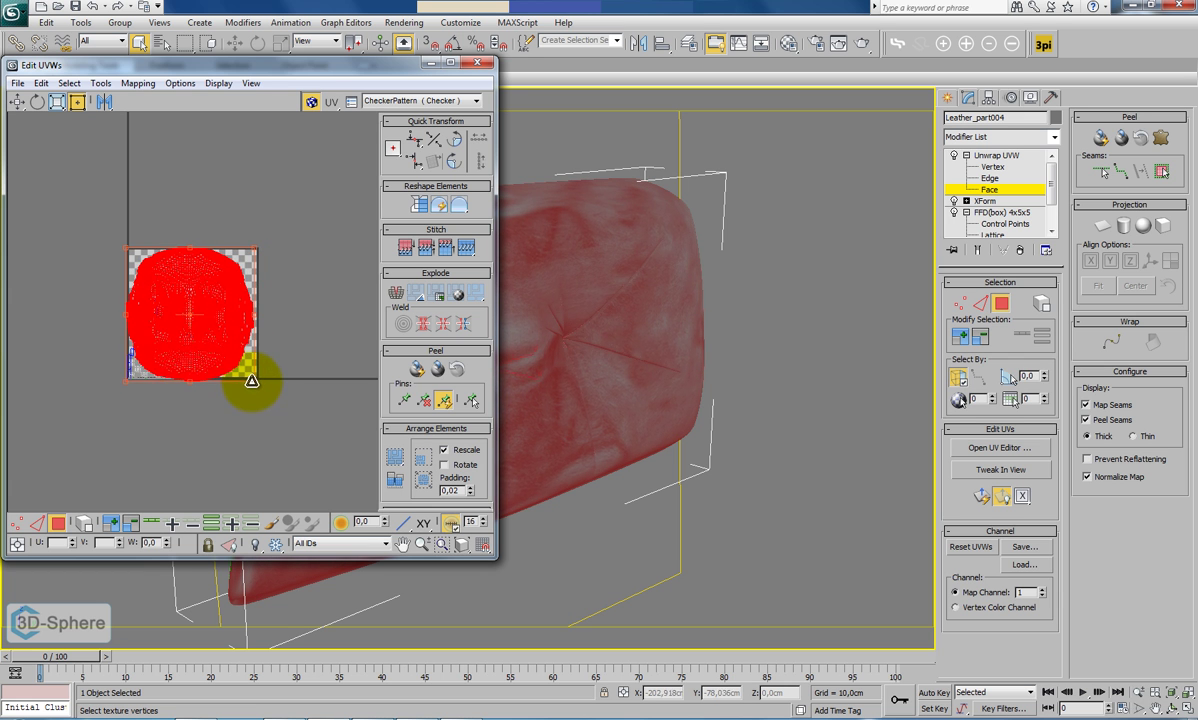
{"action": "left_click", "coordinate": [89, 241]}
{"action": "left_click", "coordinate": [470, 64]}
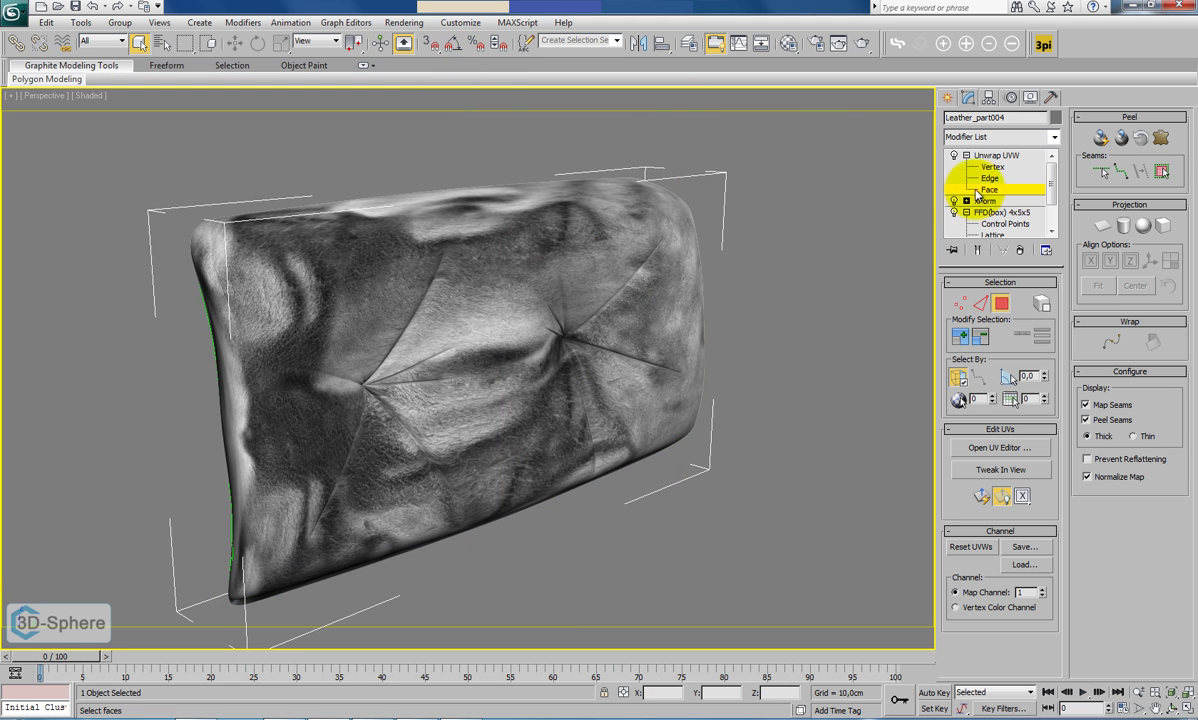
Leave the face level, deselect the headrest cushion, and unhide all chair parts.
{"action": "left_click", "coordinate": [977, 190]}
{"action": "left_click", "coordinate": [805, 362]}
{"action": "right_click", "coordinate": [802, 359]}
{"action": "left_click", "coordinate": [826, 294]}
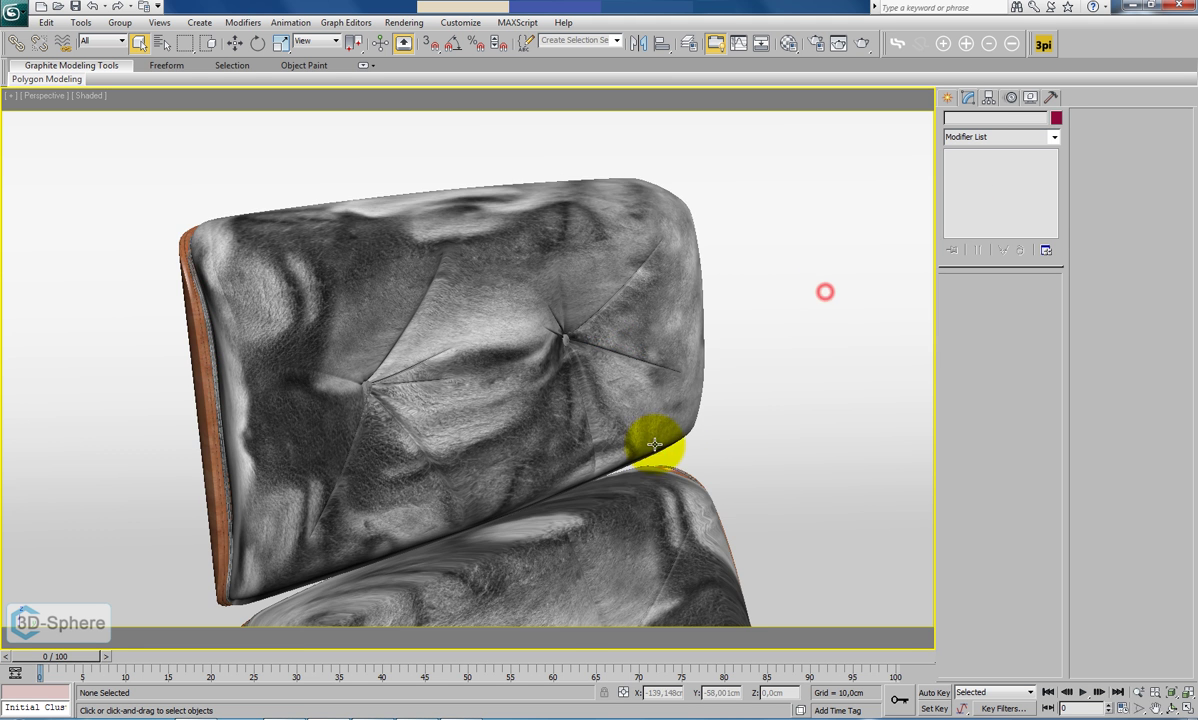
Select the backrest cushion below the headrest and hide all unselected parts.
{"action": "middle_click_drag", "start_coordinate": [655, 449], "coordinate": [637, 385]}
{"action": "scroll", "coordinate": [637, 385], "scroll_direction": "down", "scroll_amount": 3}
{"action": "left_click", "coordinate": [458, 423]}
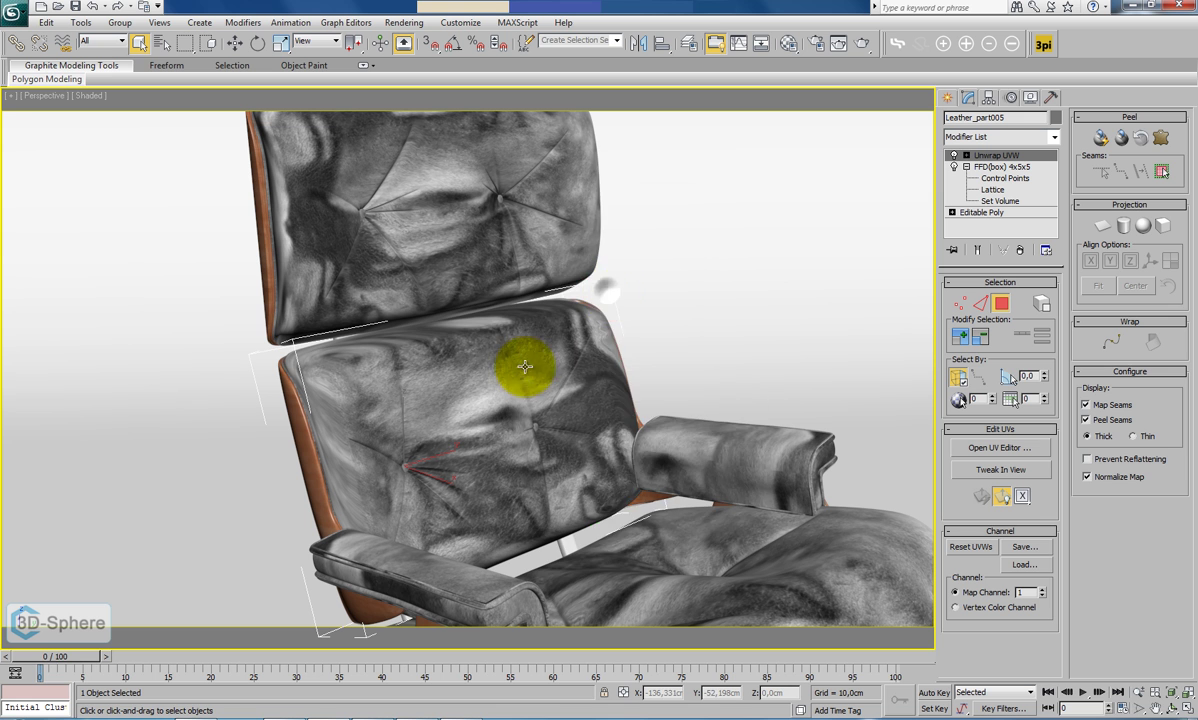
{"action": "right_click", "coordinate": [487, 357]}
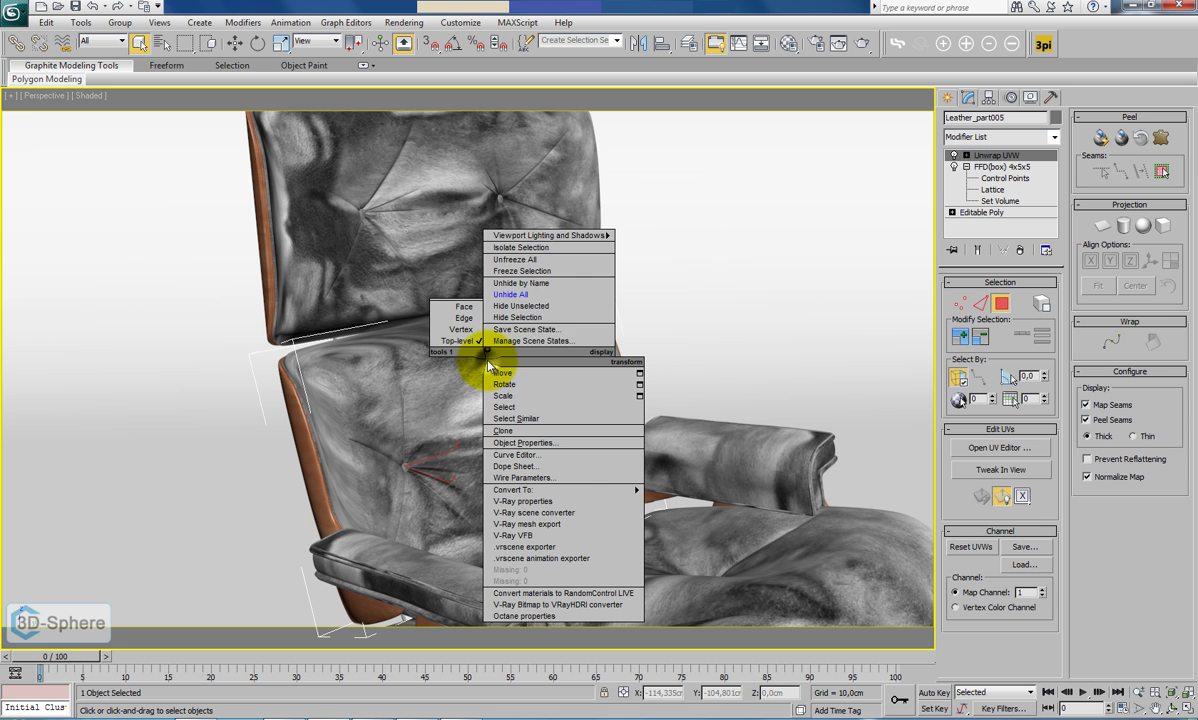
{"action": "left_click", "coordinate": [519, 309]}
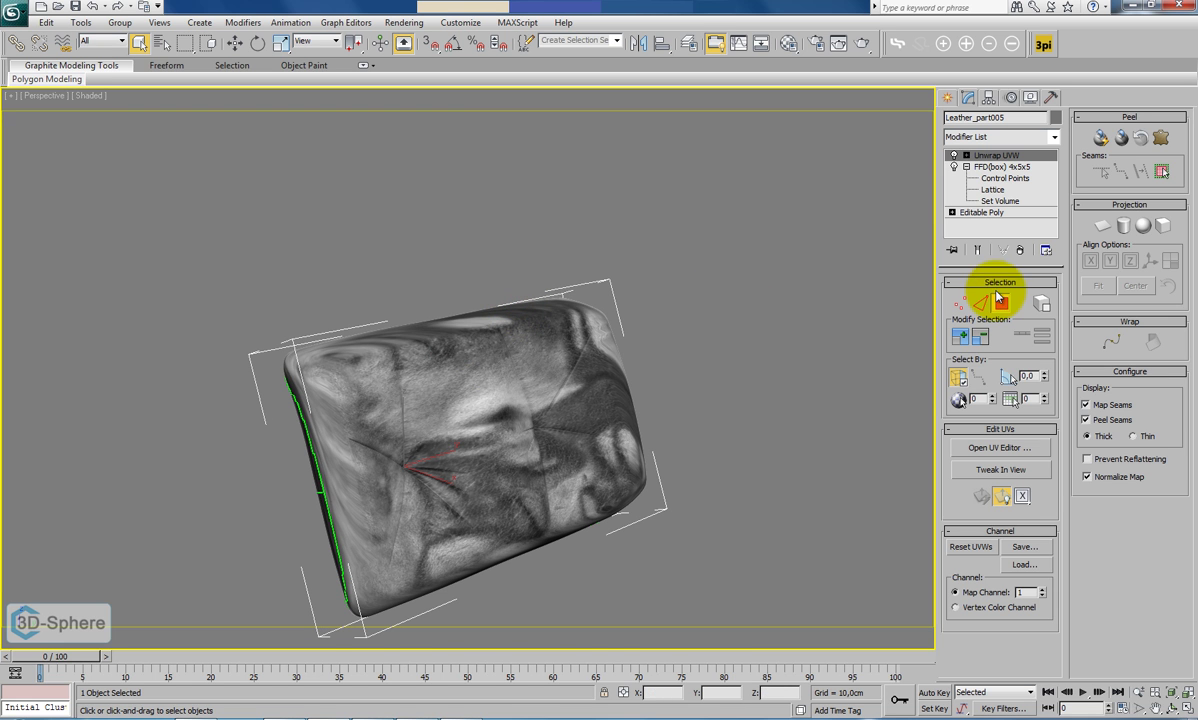
Try to select the backrest cushion's front faces and grow the selection around its sides.
{"action": "left_click_drag", "start_coordinate": [94, 199], "coordinate": [793, 646]}
{"action": "middle_click_drag", "start_coordinate": [489, 514], "coordinate": [665, 476], "text": "alt"}
{"action": "left_click", "coordinate": [965, 157]}
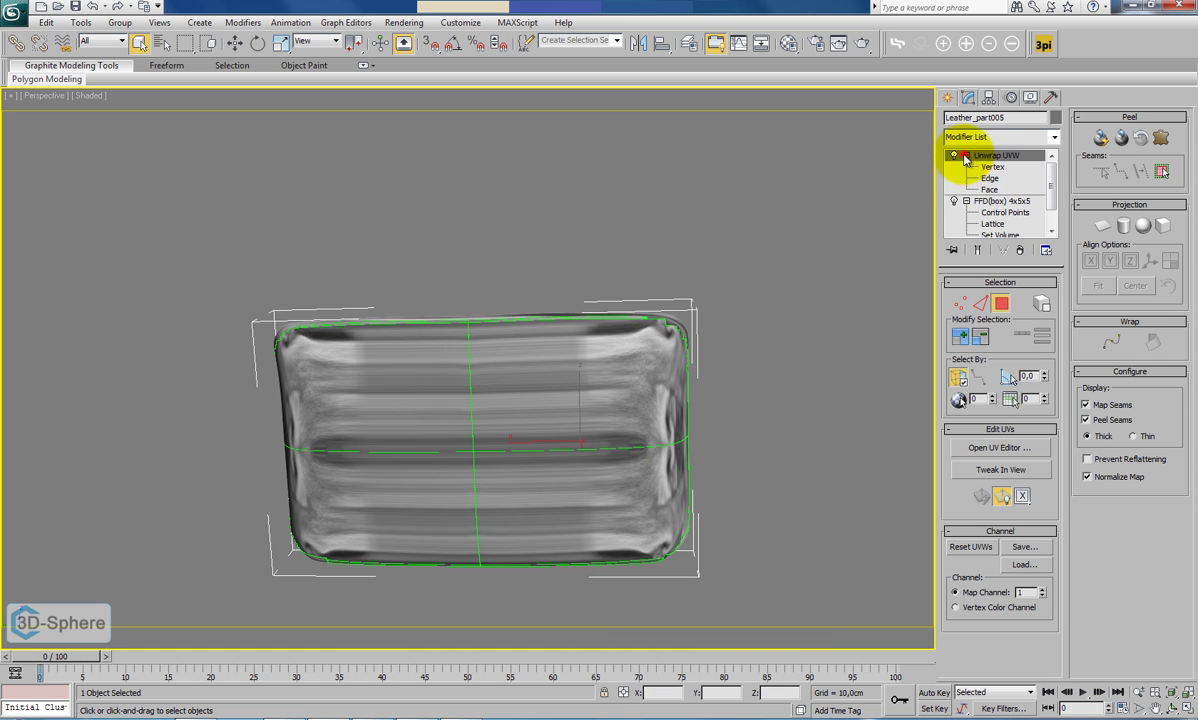
{"action": "left_click", "coordinate": [989, 189]}
{"action": "left_click_drag", "start_coordinate": [171, 182], "coordinate": [743, 642]}
{"action": "middle_click_drag", "start_coordinate": [757, 538], "coordinate": [647, 553], "text": "alt"}
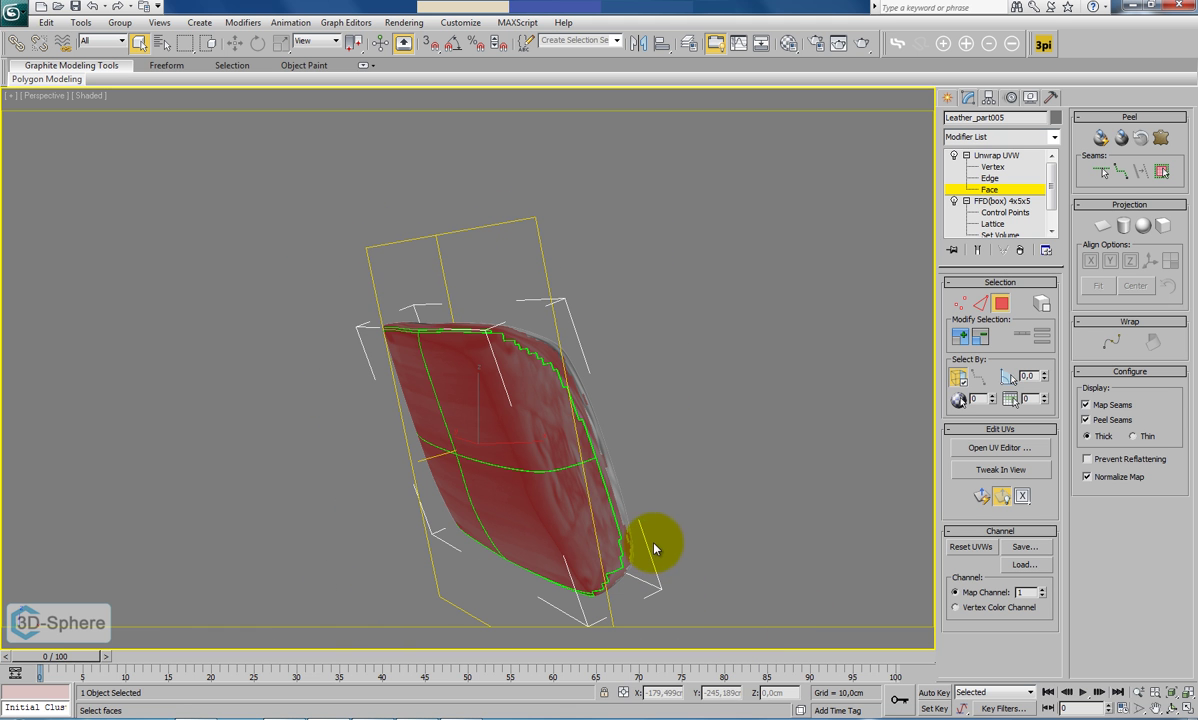
{"action": "middle_click_drag", "start_coordinate": [657, 455], "coordinate": [483, 500], "text": "alt"}
{"action": "left_click_drag", "start_coordinate": [107, 209], "coordinate": [856, 642]}
{"action": "middle_click_drag", "start_coordinate": [856, 642], "coordinate": [643, 495], "text": "alt"}
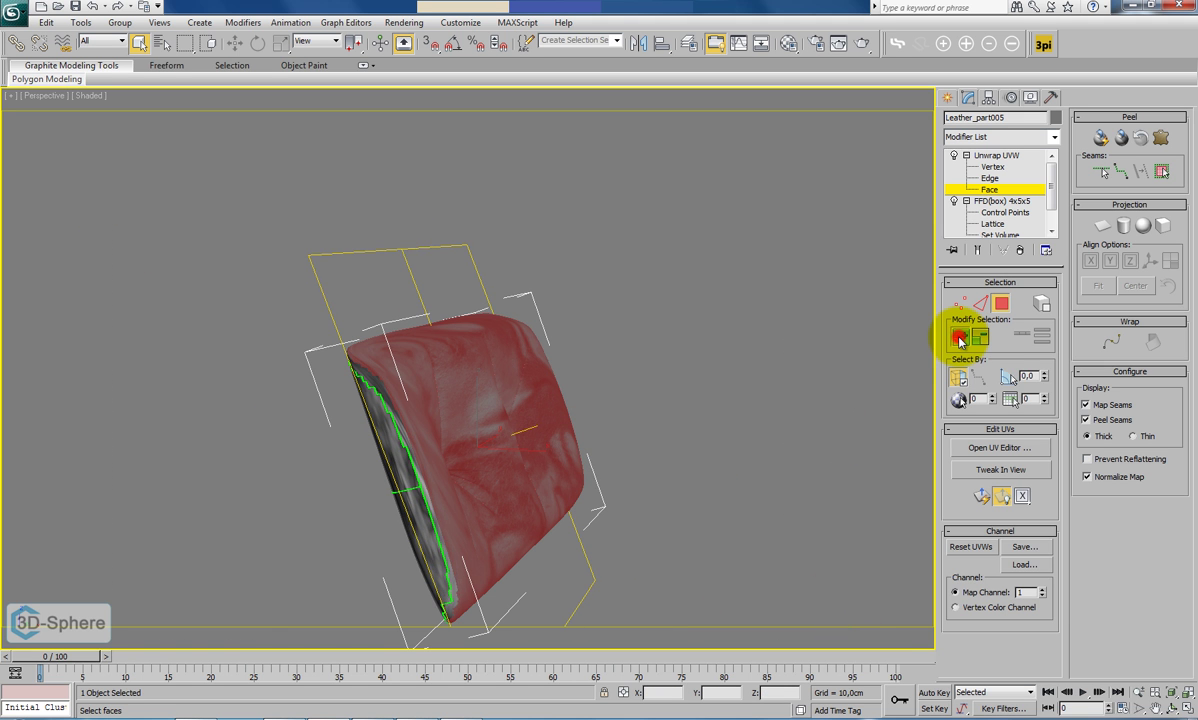
{"action": "middle_click_drag", "start_coordinate": [773, 364], "coordinate": [583, 446], "text": "alt"}
Delete the Unwrap UVW modifier from the backrest cushion and apply Reset XForm to it.
{"action": "left_click", "coordinate": [1001, 190]}
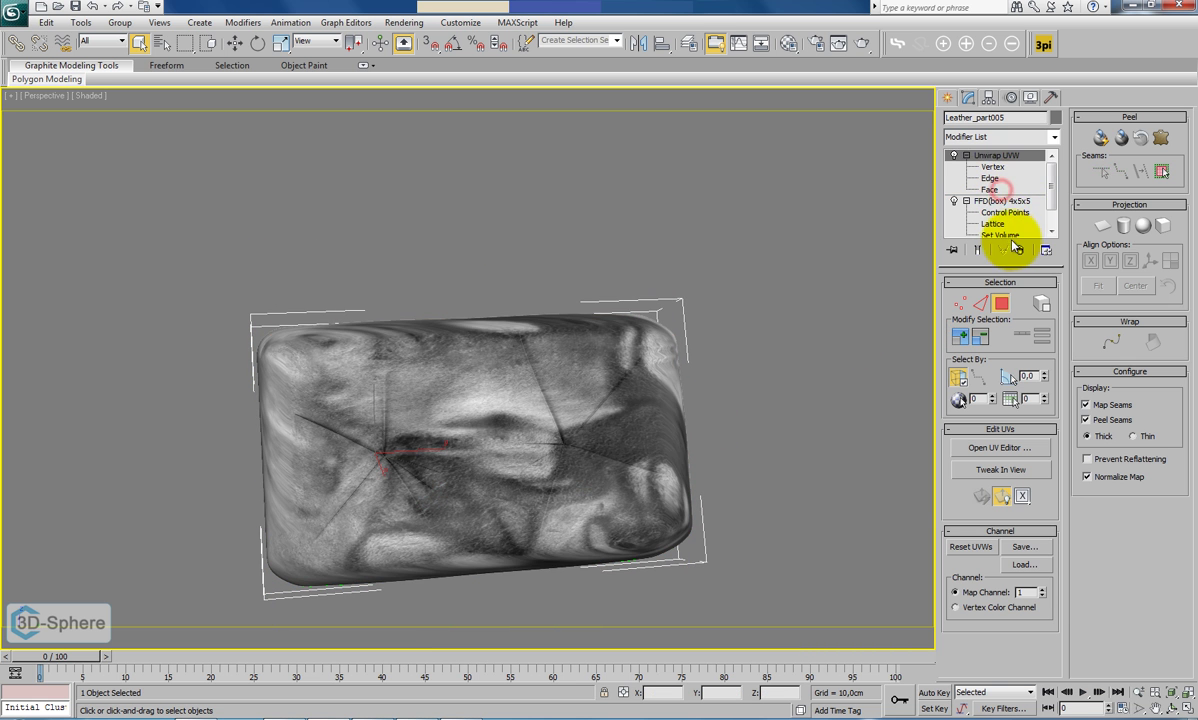
{"action": "left_click", "coordinate": [1020, 250]}
{"action": "left_click", "coordinate": [1051, 99]}
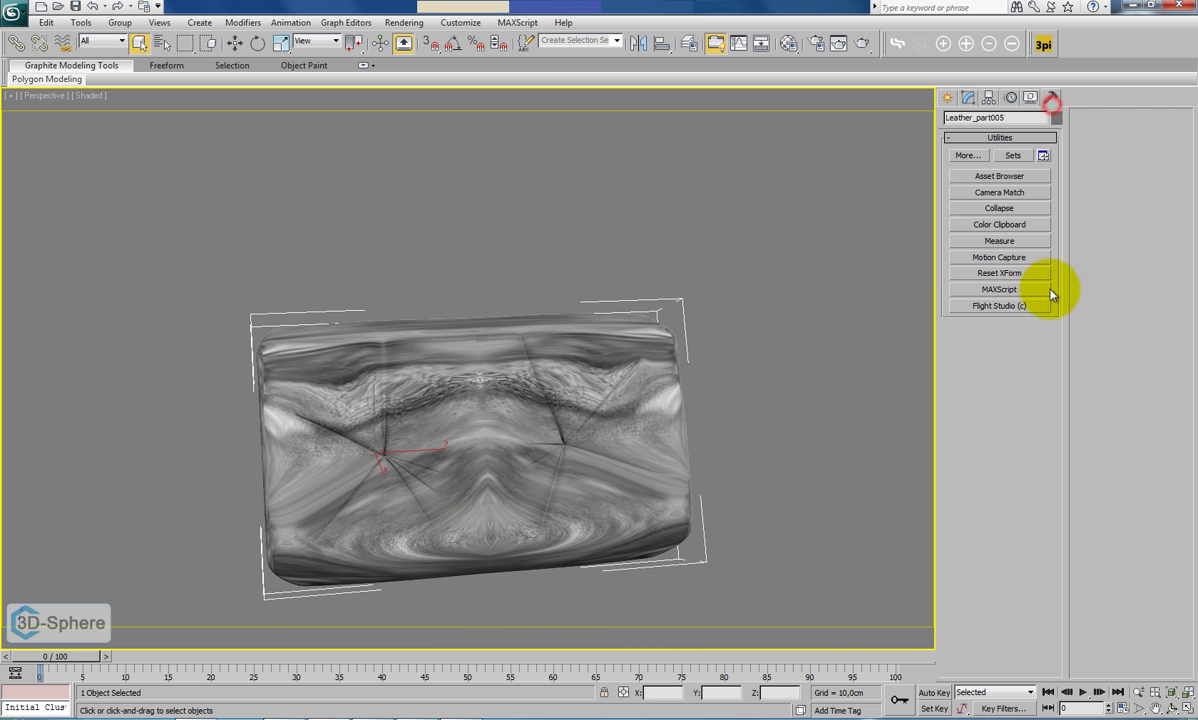
{"action": "left_click", "coordinate": [999, 352]}
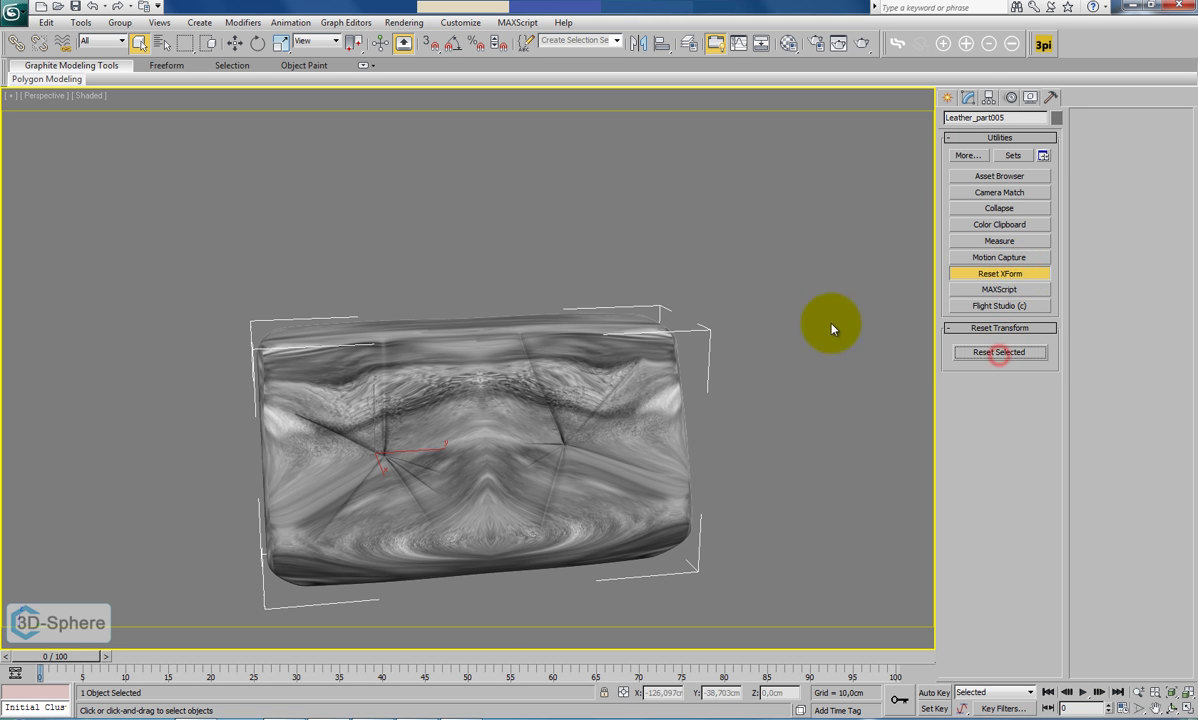
{"action": "left_click", "coordinate": [948, 97]}
{"action": "left_click", "coordinate": [968, 97]}
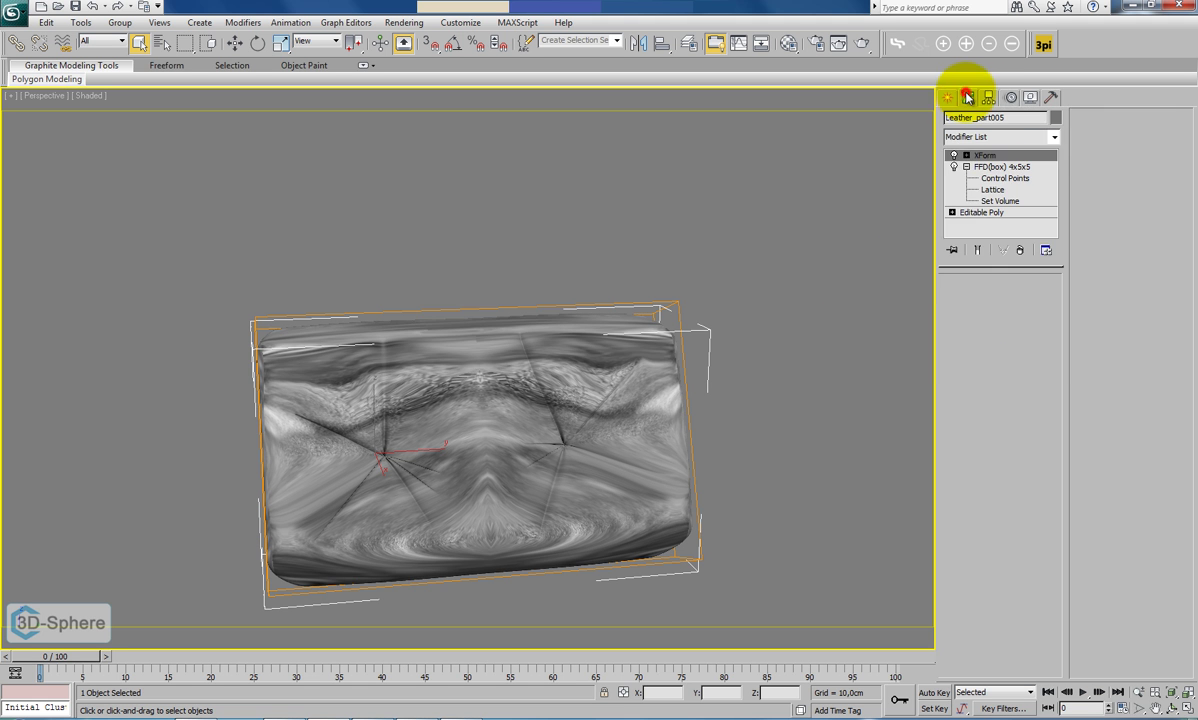
Add a new Unwrap UVW modifier to the backrest cushion and select its back faces at face level.
{"action": "left_click", "coordinate": [1053, 137]}
{"action": "left_click_drag", "start_coordinate": [1054, 164], "coordinate": [1057, 493]}
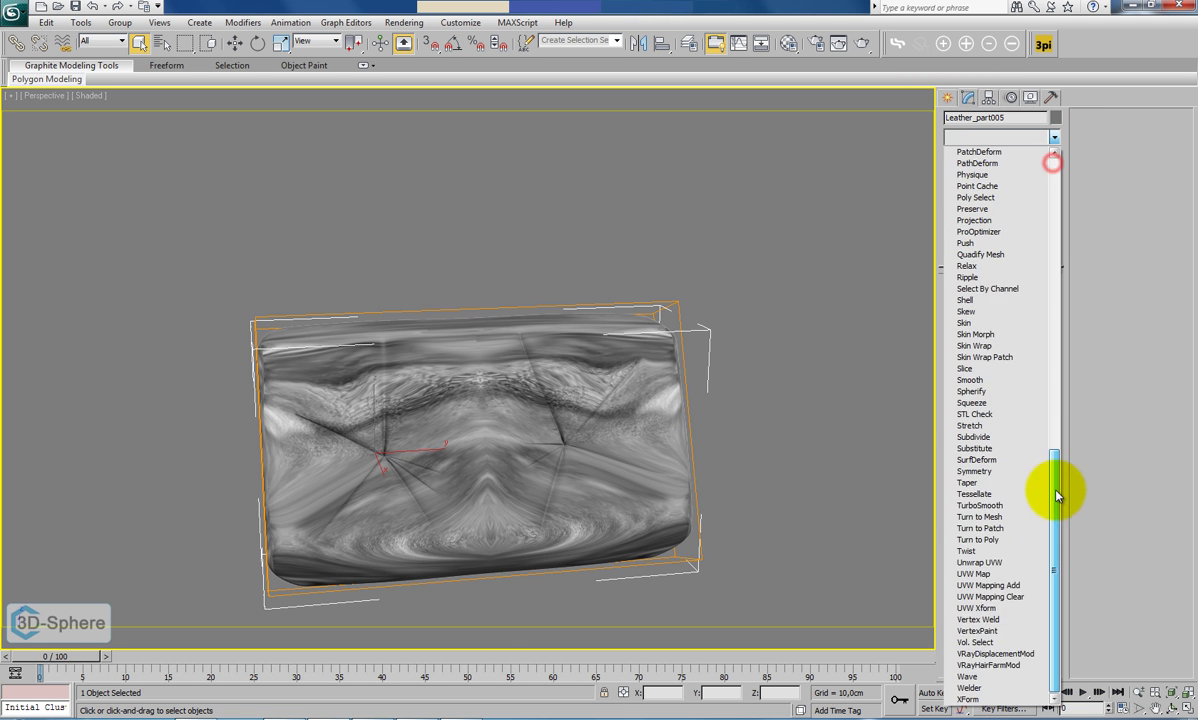
{"action": "left_click", "coordinate": [979, 562]}
{"action": "left_click", "coordinate": [999, 304]}
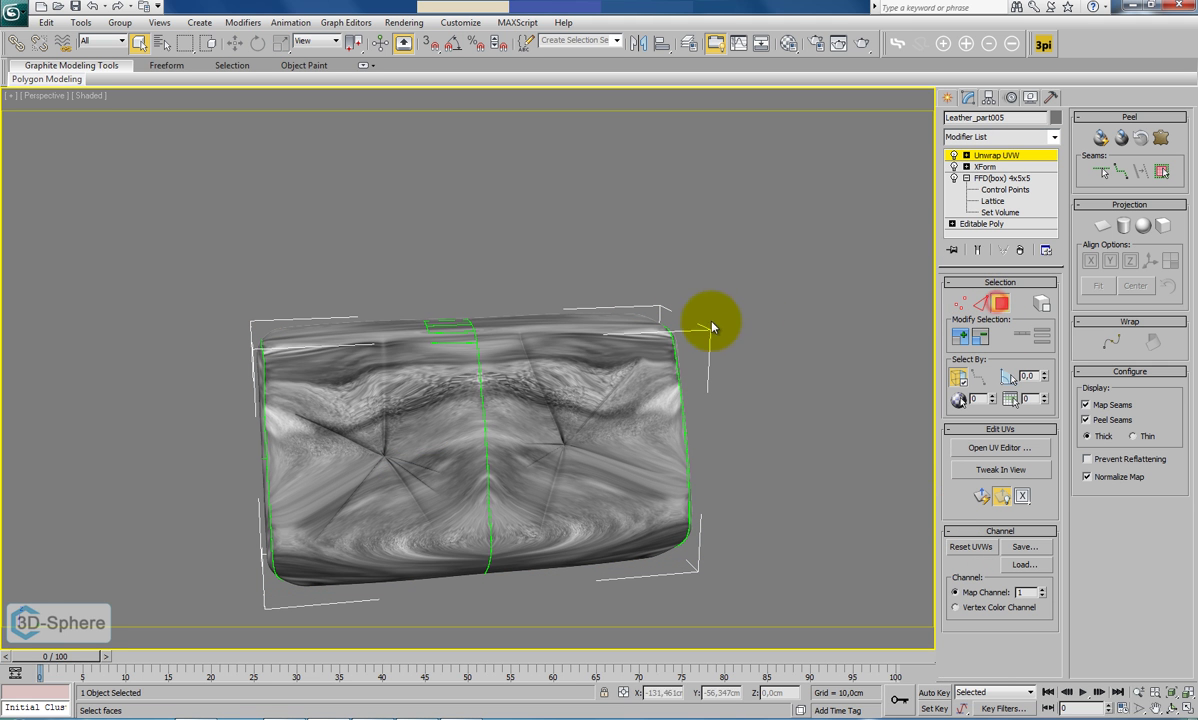
{"action": "mouse_move", "coordinate": [806, 616]}
{"action": "middle_mouse_down", "text": "alt"}
{"action": "mouse_move", "coordinate": [690, 555]}
{"action": "mouse_move", "coordinate": [872, 508]}
{"action": "mouse_move", "coordinate": [845, 537]}
{"action": "mouse_move", "coordinate": [775, 553]}
{"action": "middle_mouse_up", "text": "alt"}
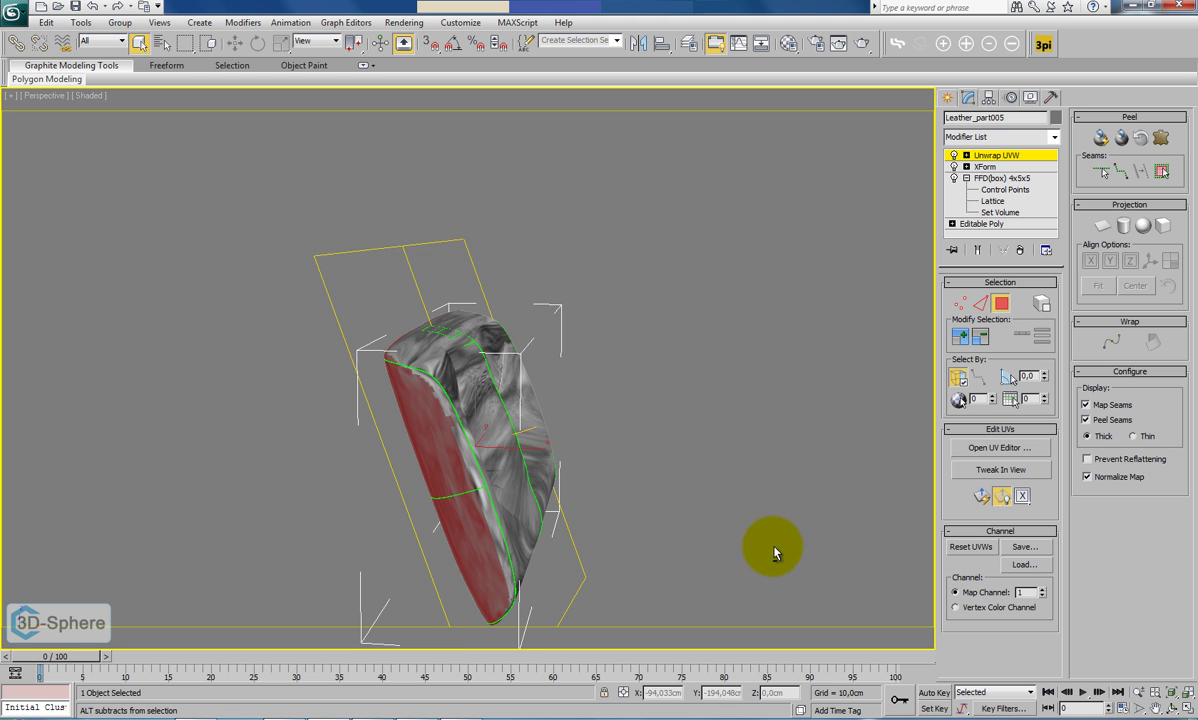
Invert the face selection so the backrest cushion's front and sides are selected instead of its back.
{"action": "middle_click_drag", "start_coordinate": [449, 423], "coordinate": [596, 377], "text": "alt"}
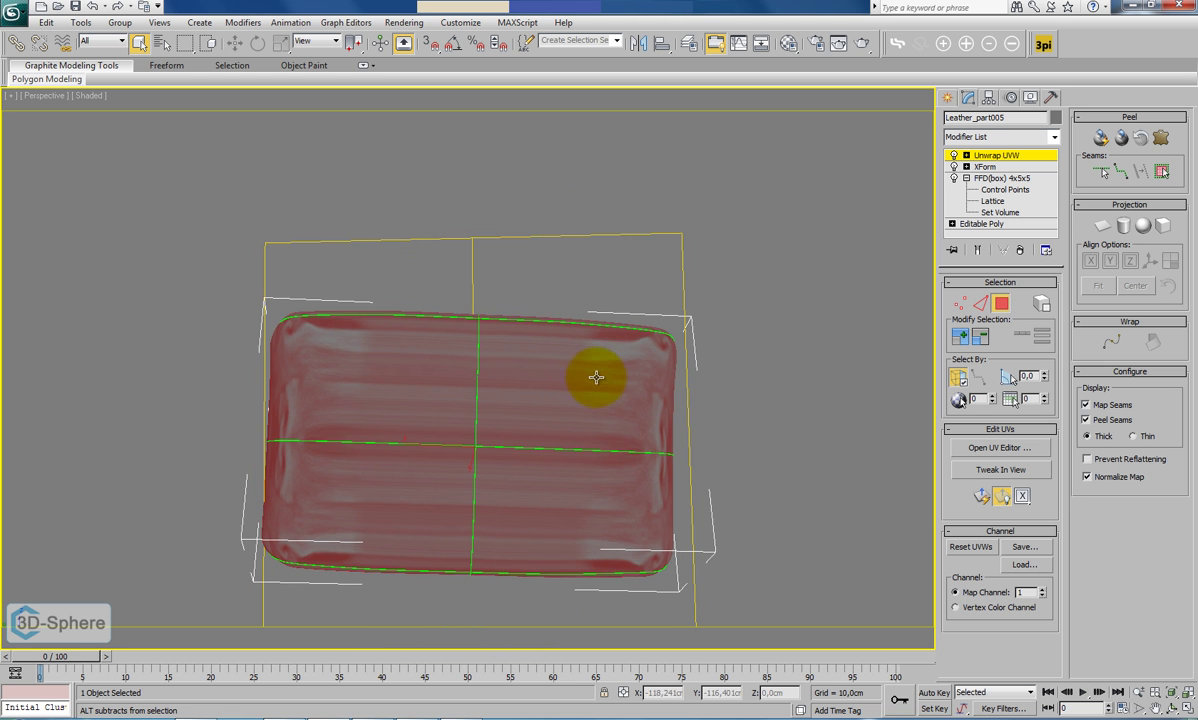
{"action": "middle_click_drag", "start_coordinate": [857, 710], "coordinate": [608, 580], "text": "alt"}
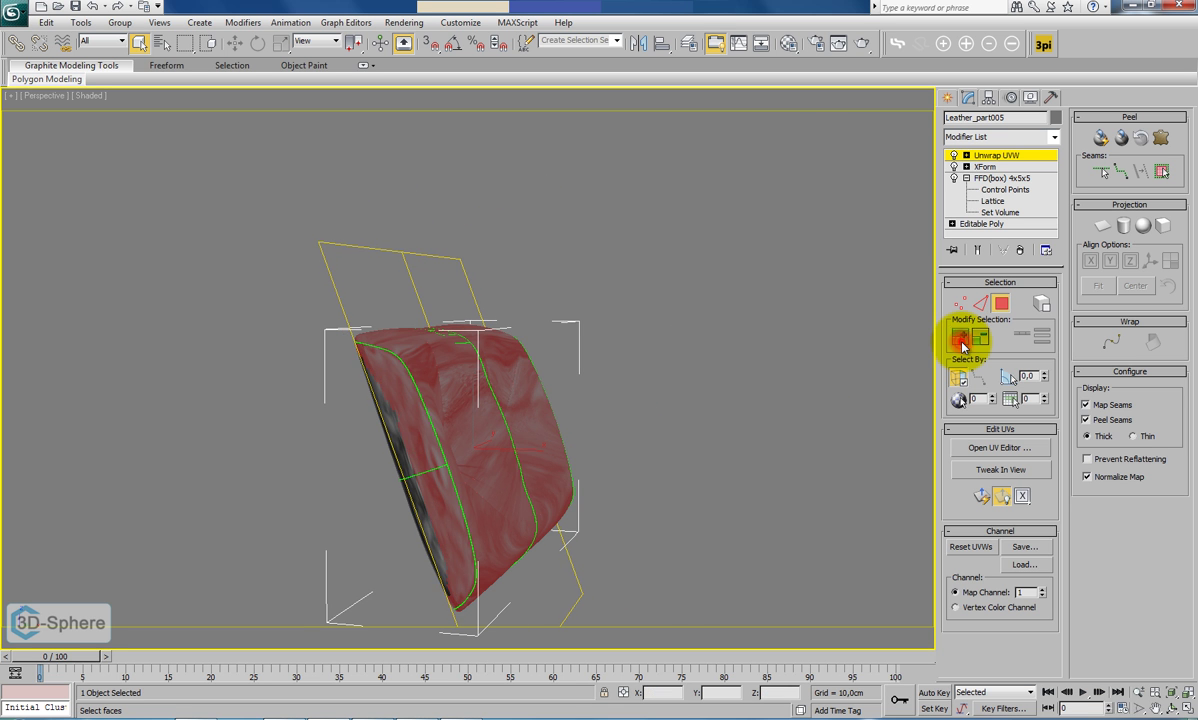
Unhide all parts to check the backrest cushion within the chair, and isolate the cushion again.
{"action": "right_click", "coordinate": [690, 355]}
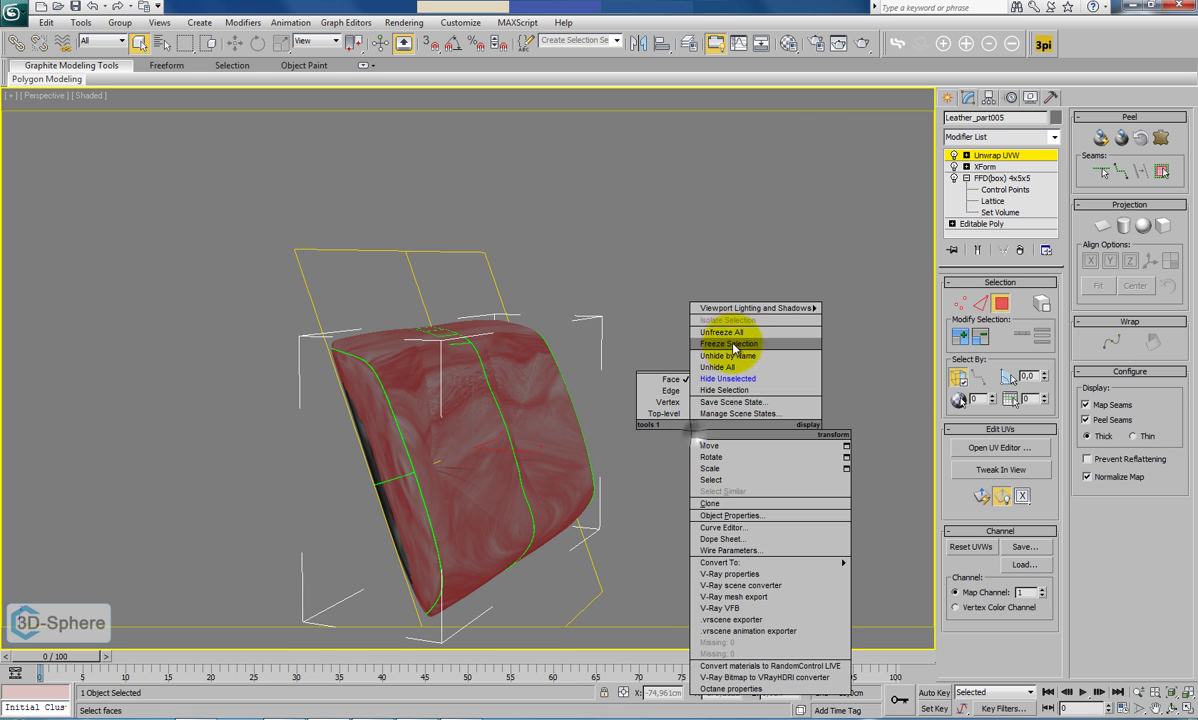
{"action": "left_click", "coordinate": [741, 340]}
{"action": "middle_click_drag", "start_coordinate": [610, 433], "coordinate": [495, 405], "text": "alt"}
{"action": "right_click", "coordinate": [497, 403]}
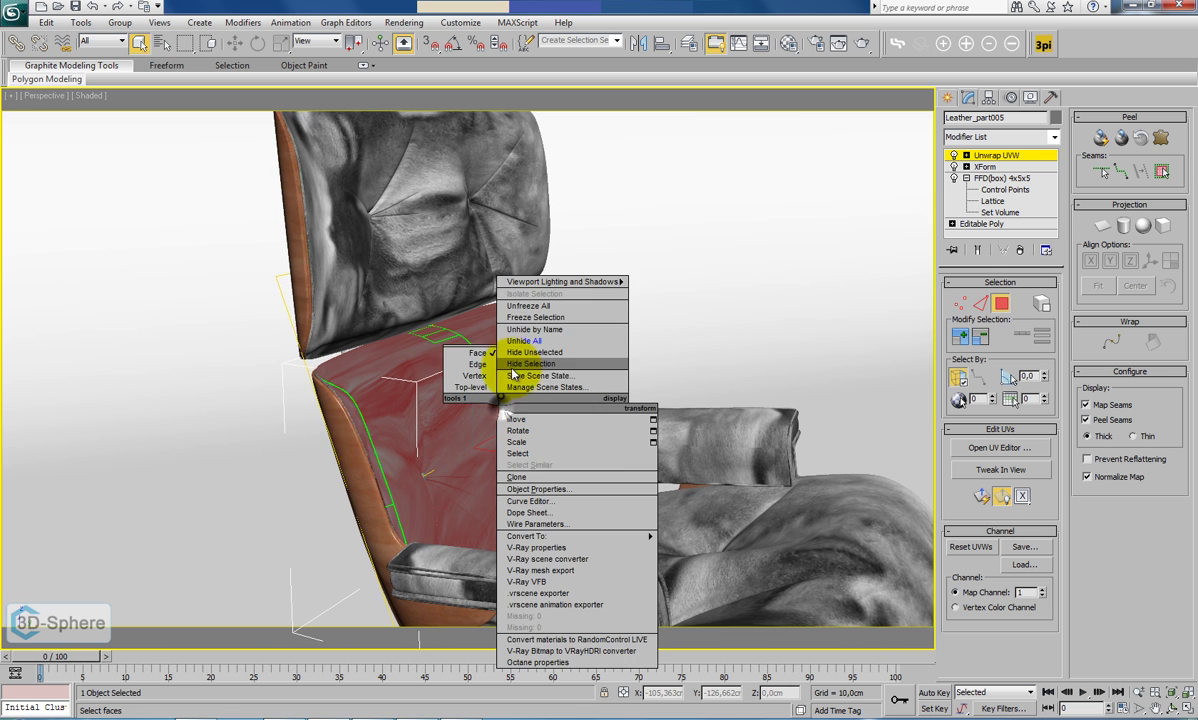
{"action": "left_click", "coordinate": [531, 353]}
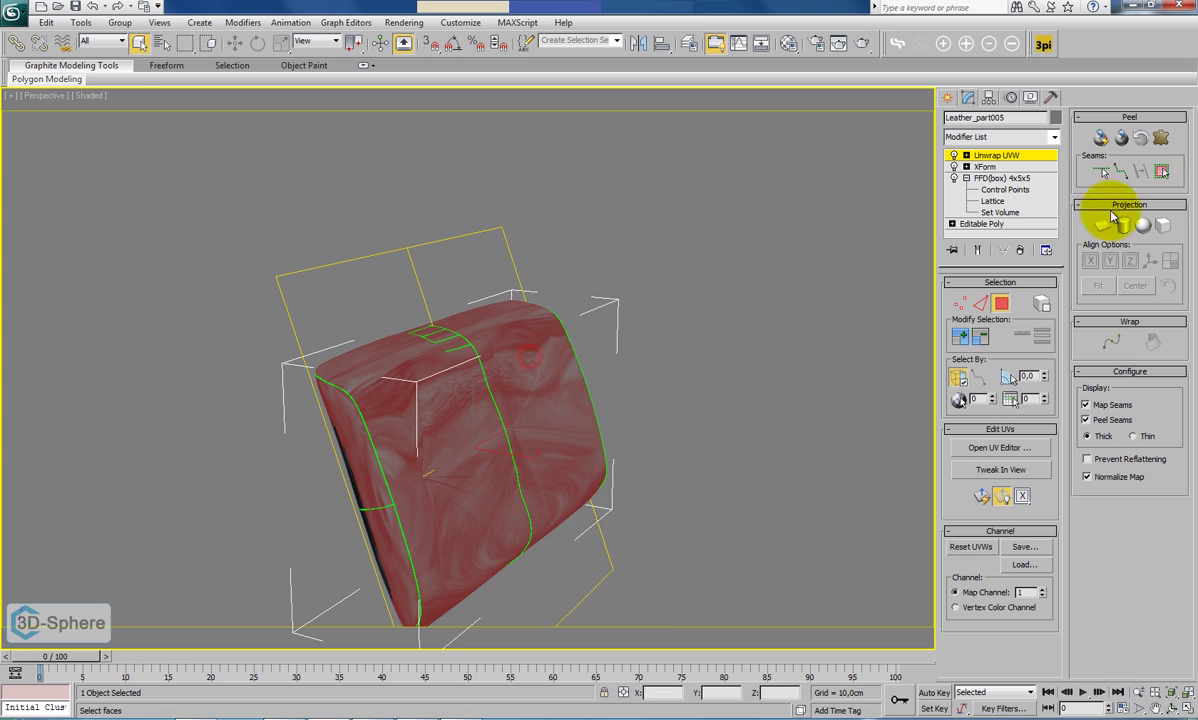
Pelt map the cushion's front and side faces by running the pelt simulation, and commit the result.
{"action": "left_click", "coordinate": [1162, 137]}
{"action": "left_click", "coordinate": [1121, 137]}
{"action": "left_click", "coordinate": [545, 220]}
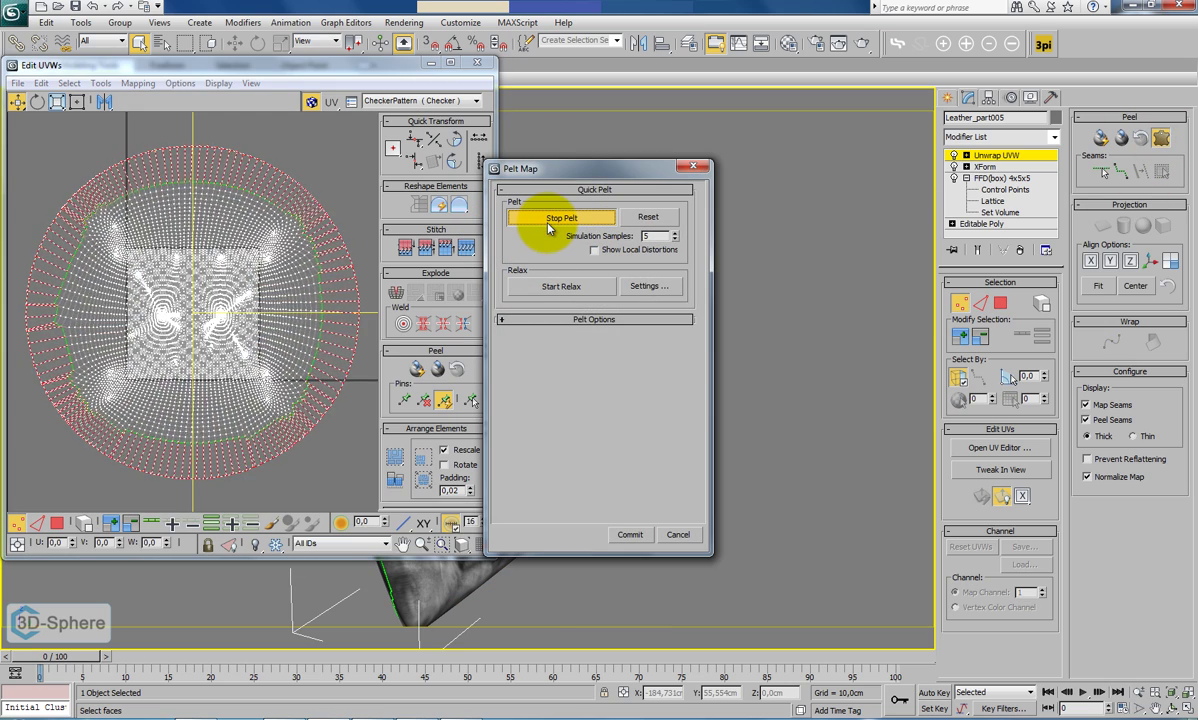
{"action": "left_click", "coordinate": [548, 224]}
{"action": "left_click", "coordinate": [628, 534]}
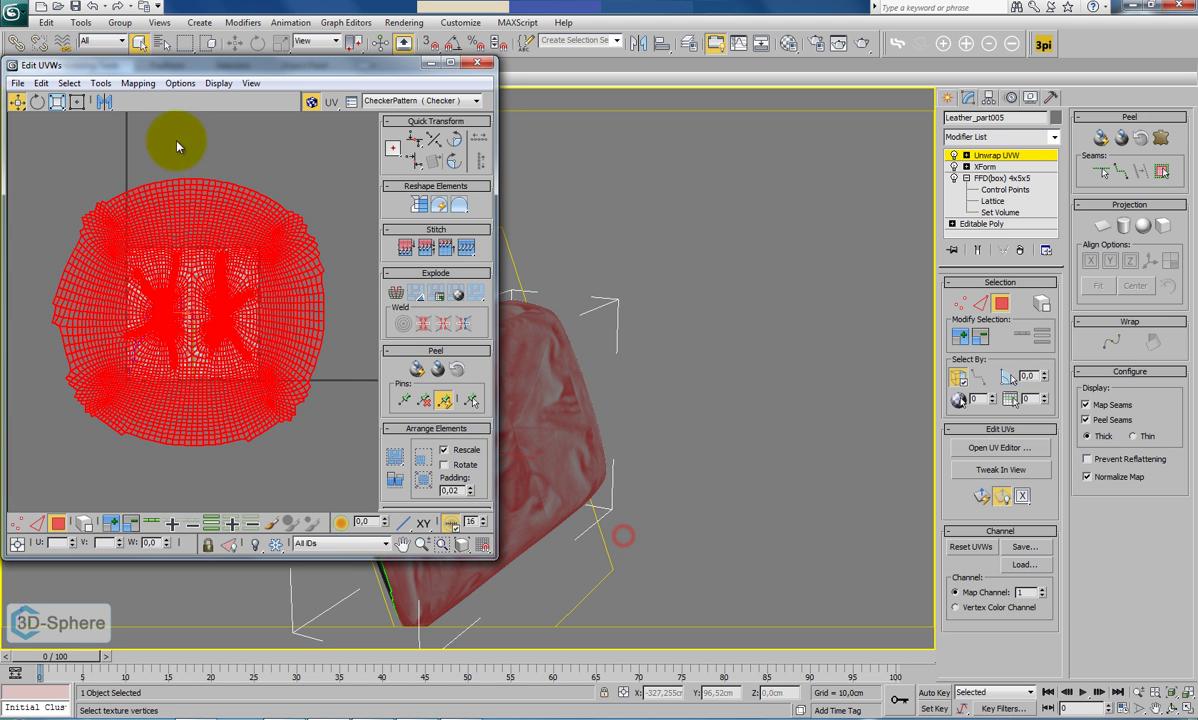
Relax the cushion's UVs by edge angles with 15 iterations and an amount of 0.5, and apply the result.
{"action": "left_click", "coordinate": [102, 84]}
{"action": "left_click", "coordinate": [108, 311]}
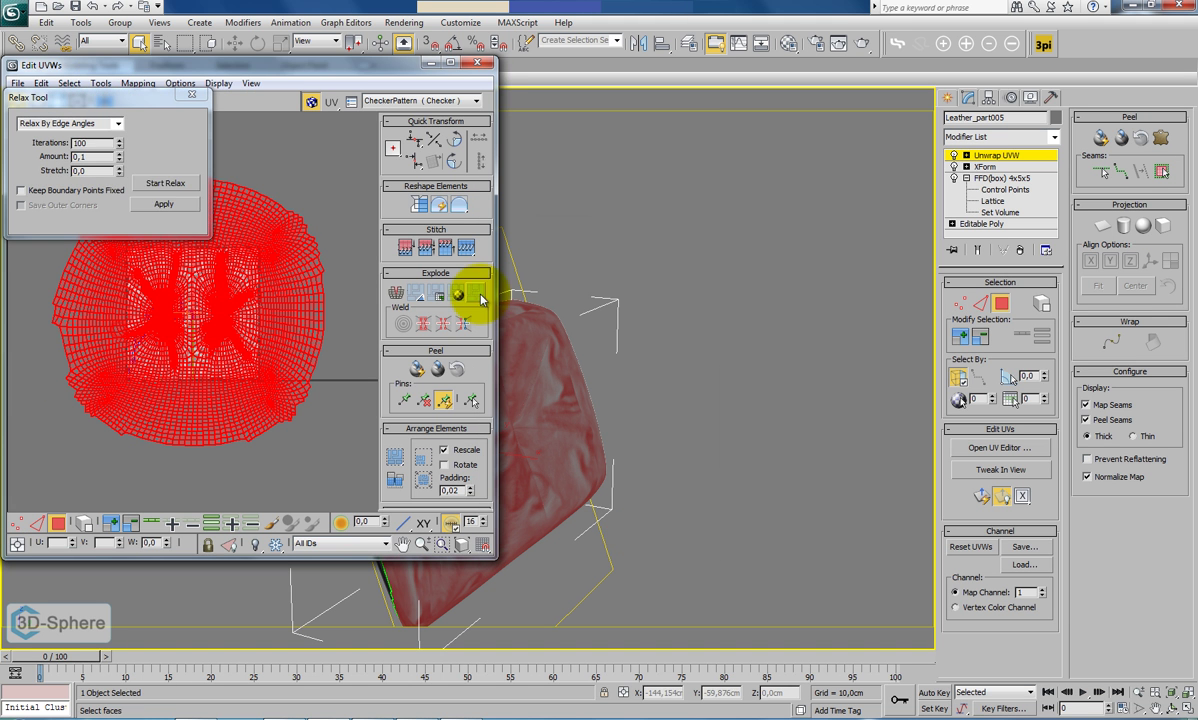
{"action": "double_click", "coordinate": [92, 143]}
{"action": "type", "text": "15"}
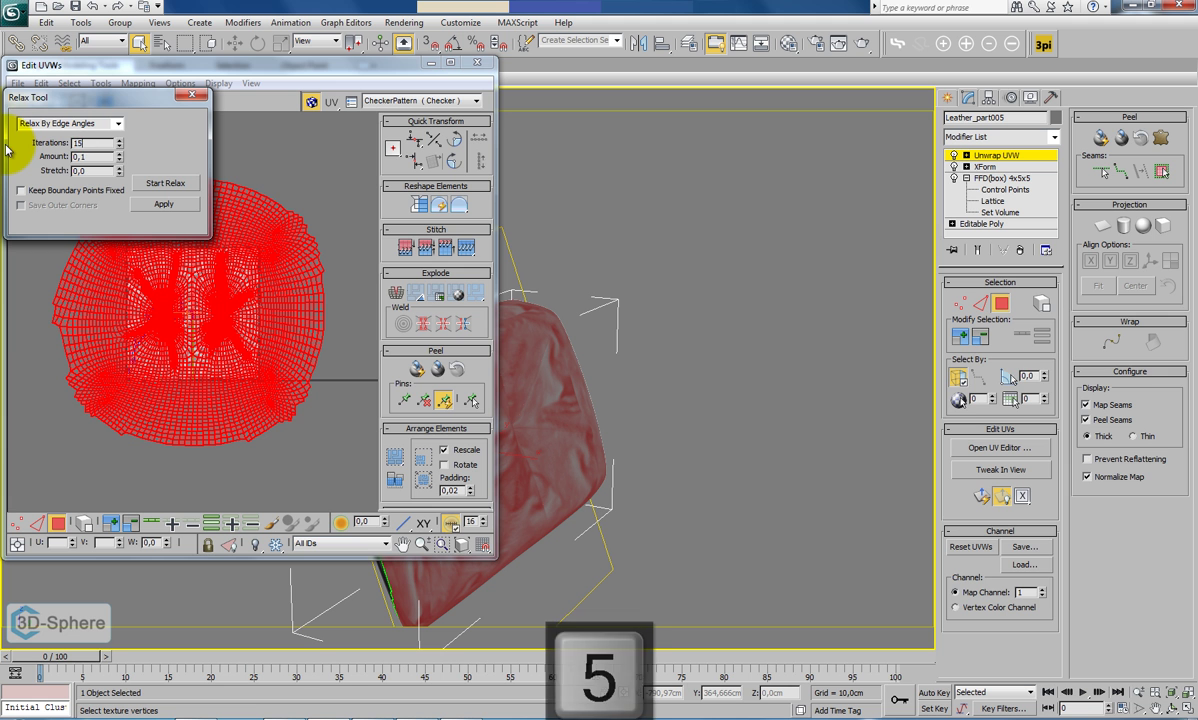
{"action": "left_click", "coordinate": [92, 157]}
{"action": "key", "text": "BackSpace"}
{"action": "type", "text": "5"}
{"action": "left_click", "coordinate": [166, 184]}
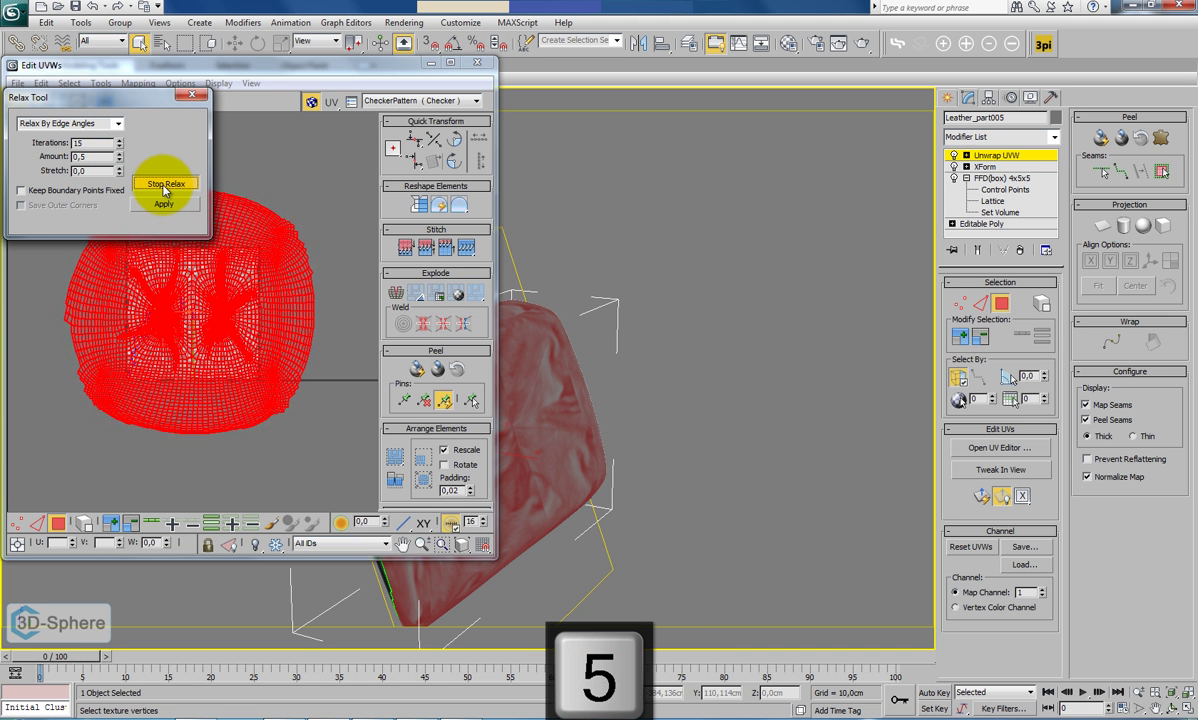
{"action": "left_click", "coordinate": [159, 206]}
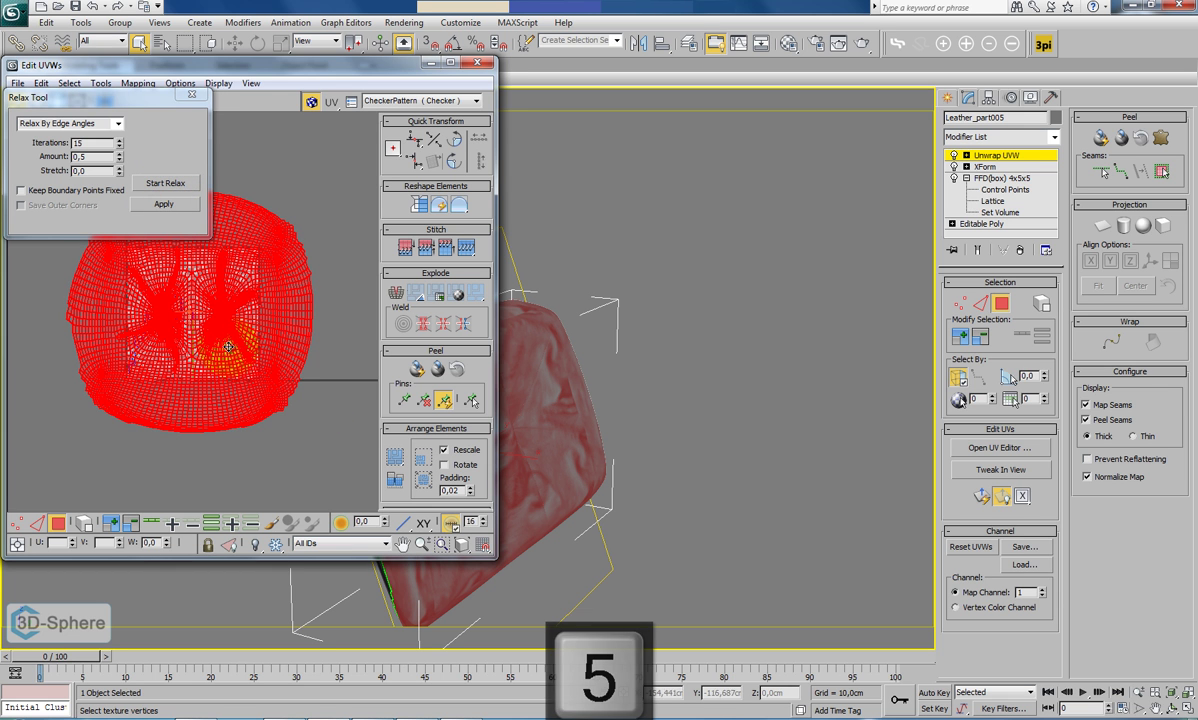
{"action": "left_click", "coordinate": [189, 97]}
Scale the cushion's UV shell to fit inside the checkered texture square, deselect it and close the UV editor.
{"action": "left_click", "coordinate": [74, 103]}
{"action": "left_click_drag", "start_coordinate": [69, 192], "coordinate": [121, 247]}
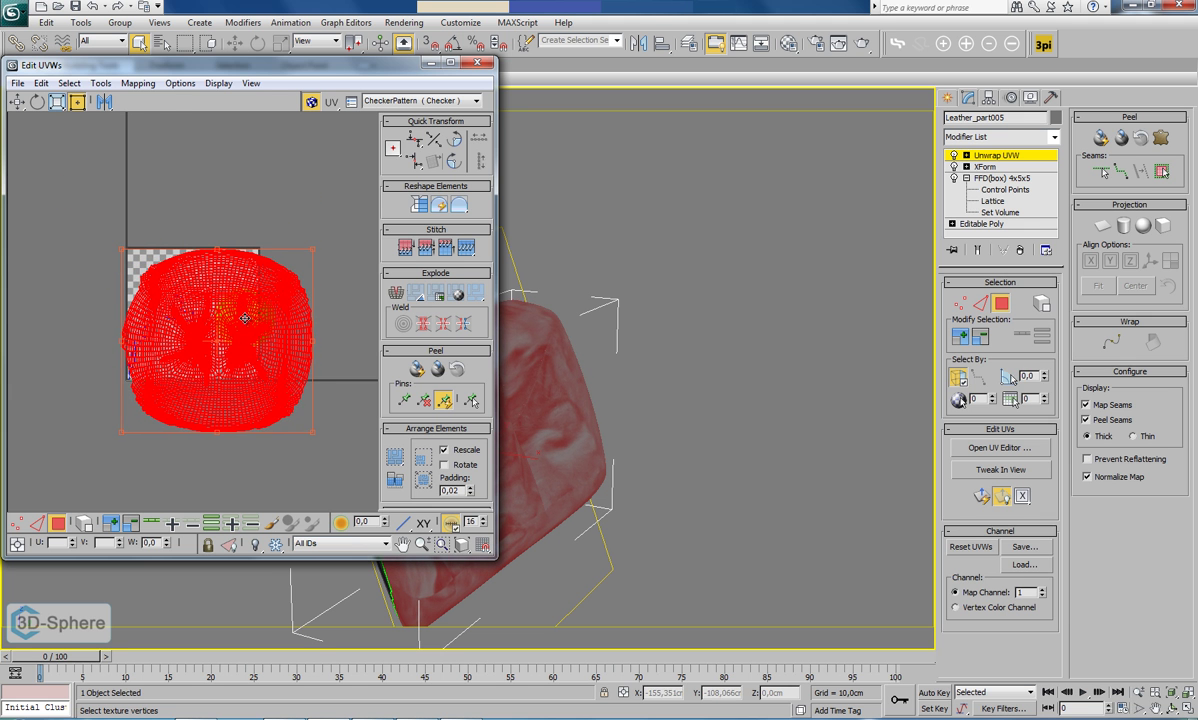
{"action": "left_click_drag", "start_coordinate": [310, 430], "coordinate": [252, 373]}
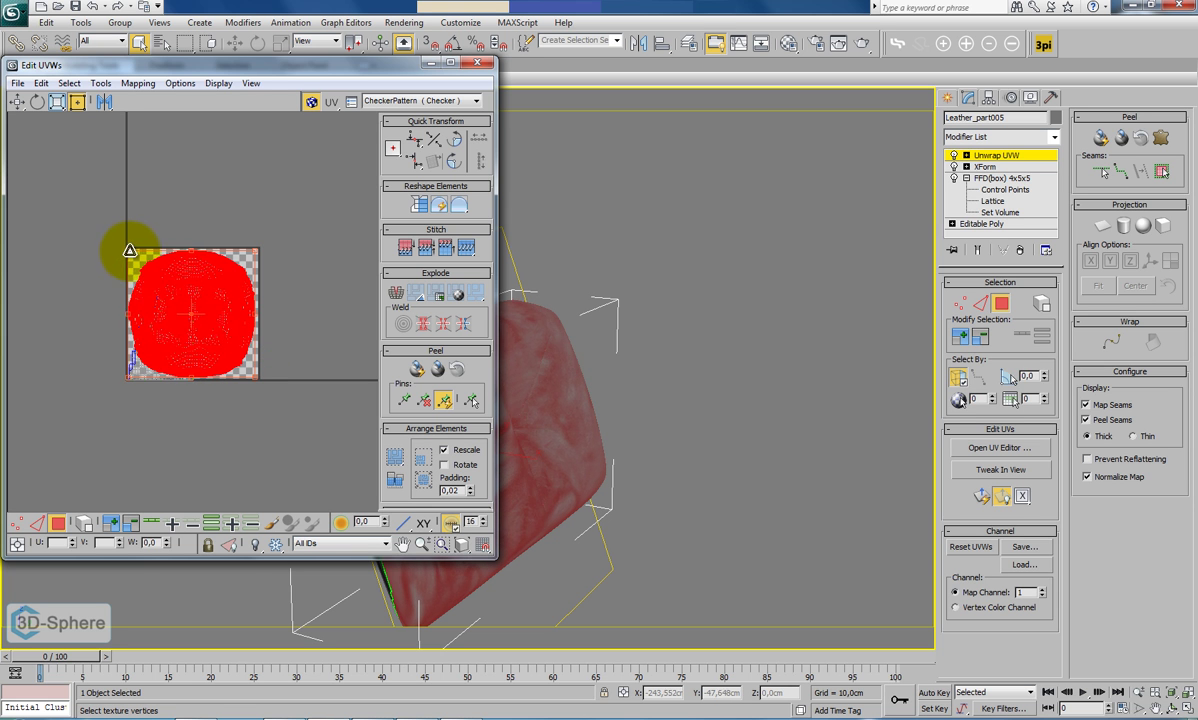
{"action": "left_click", "coordinate": [256, 185]}
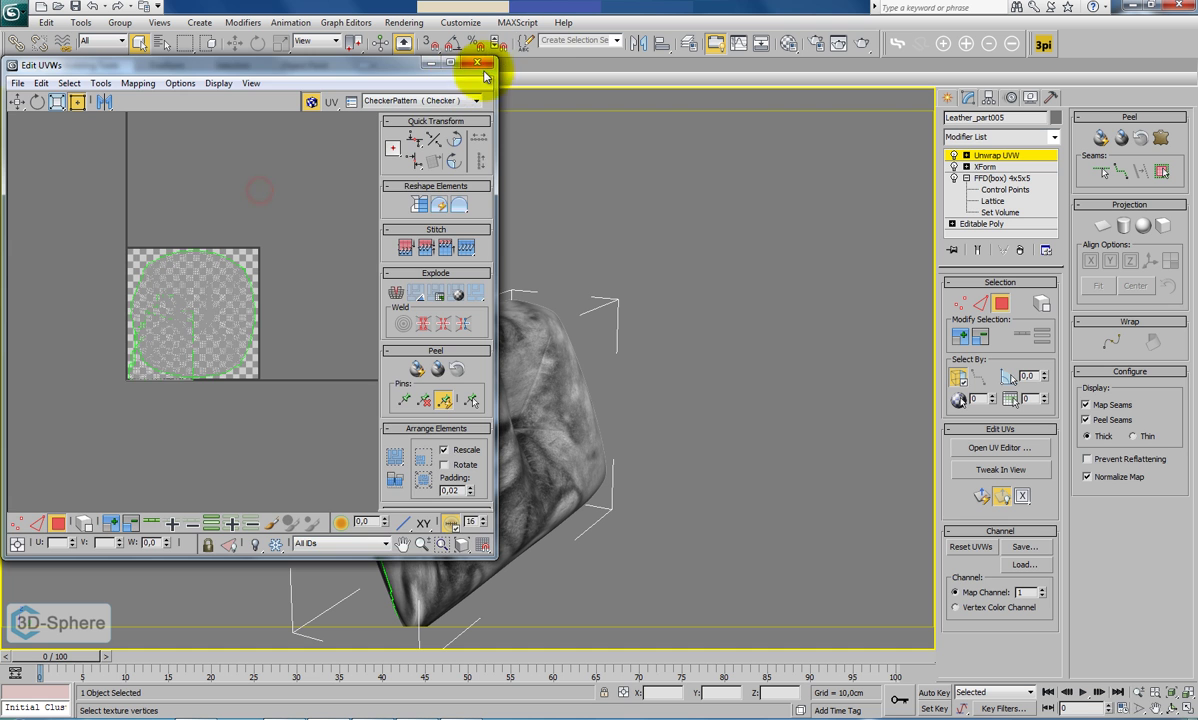
{"action": "left_click", "coordinate": [477, 63]}
Unhide all parts of the scene and look at the chair and ottoman through the camera.
{"action": "right_click", "coordinate": [816, 254]}
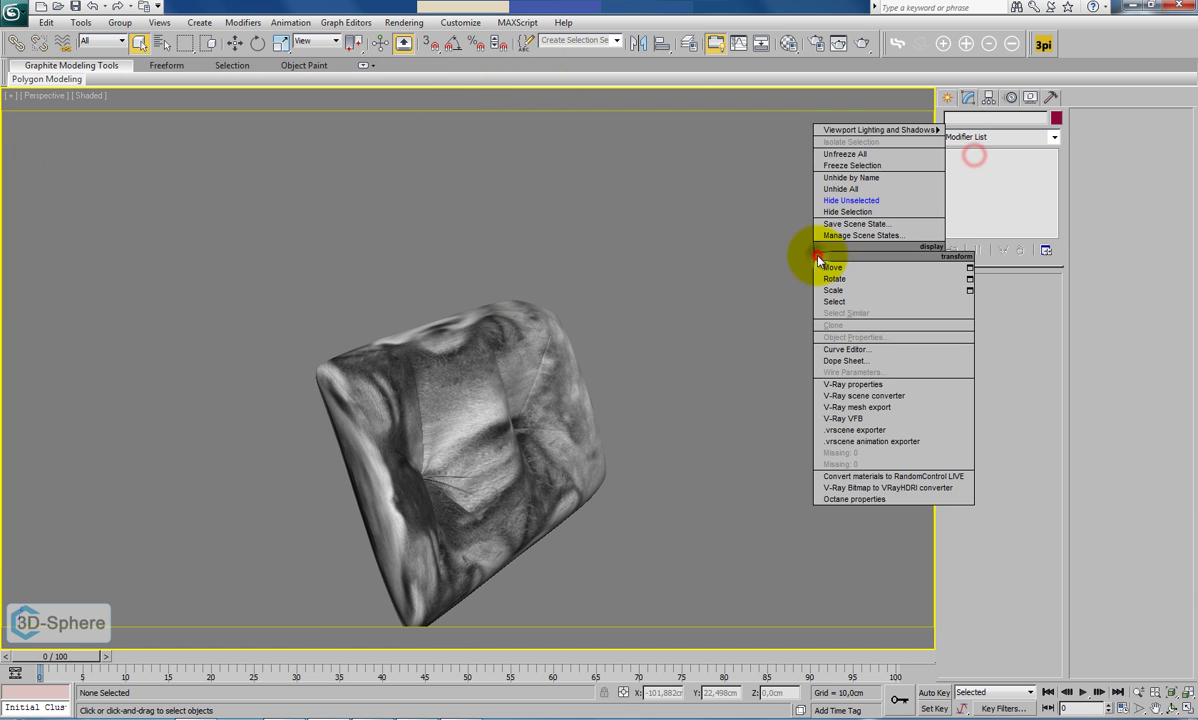
{"action": "left_click", "coordinate": [829, 188]}
{"action": "scroll", "coordinate": [645, 325], "scroll_direction": "down", "scroll_amount": 5}
{"action": "scroll", "coordinate": [636, 326], "scroll_direction": "up", "scroll_amount": 3}
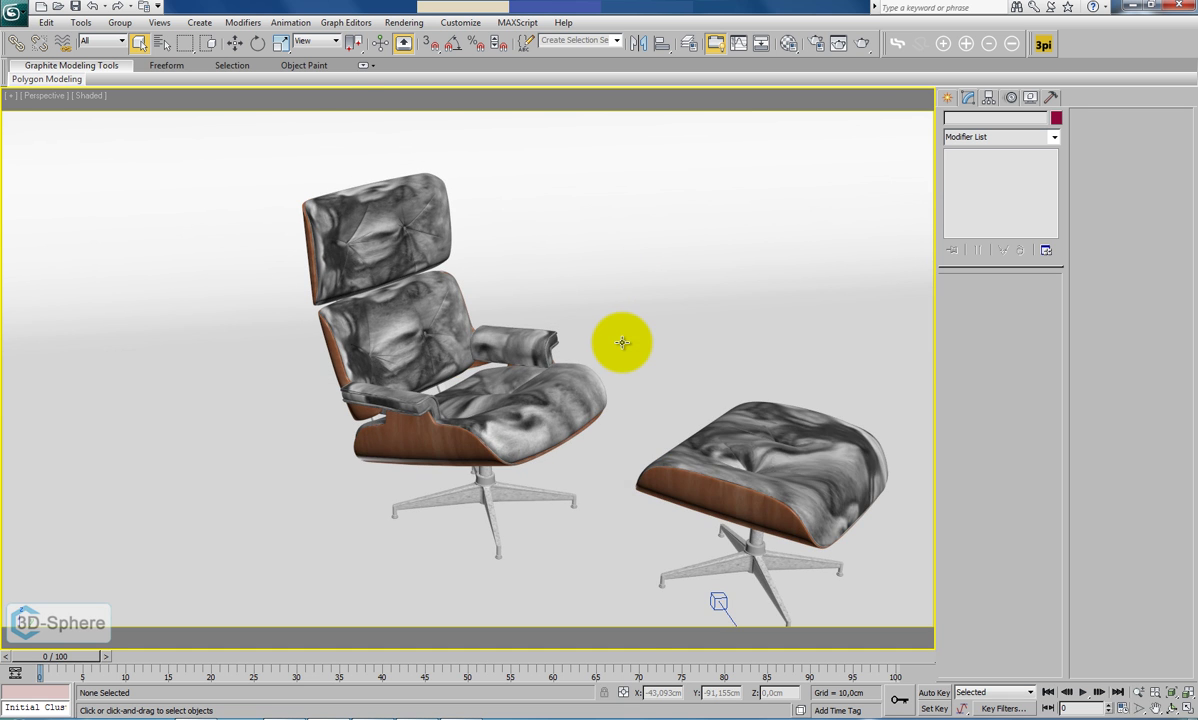
{"action": "key", "text": "c"}
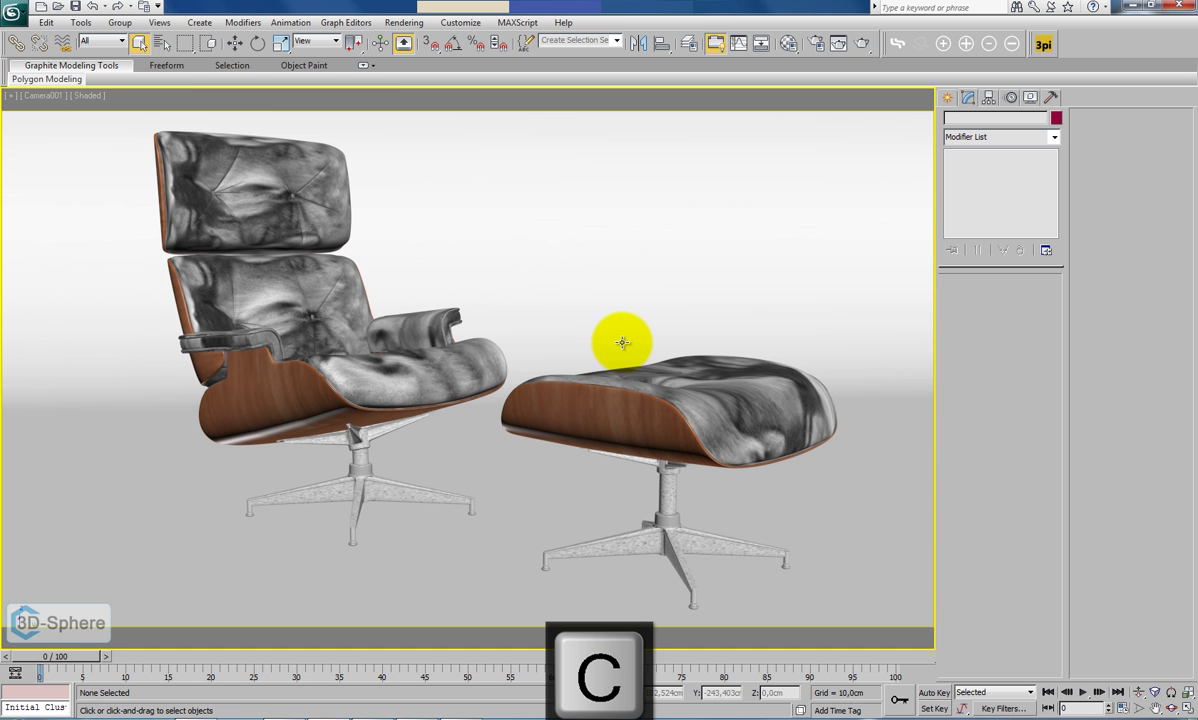
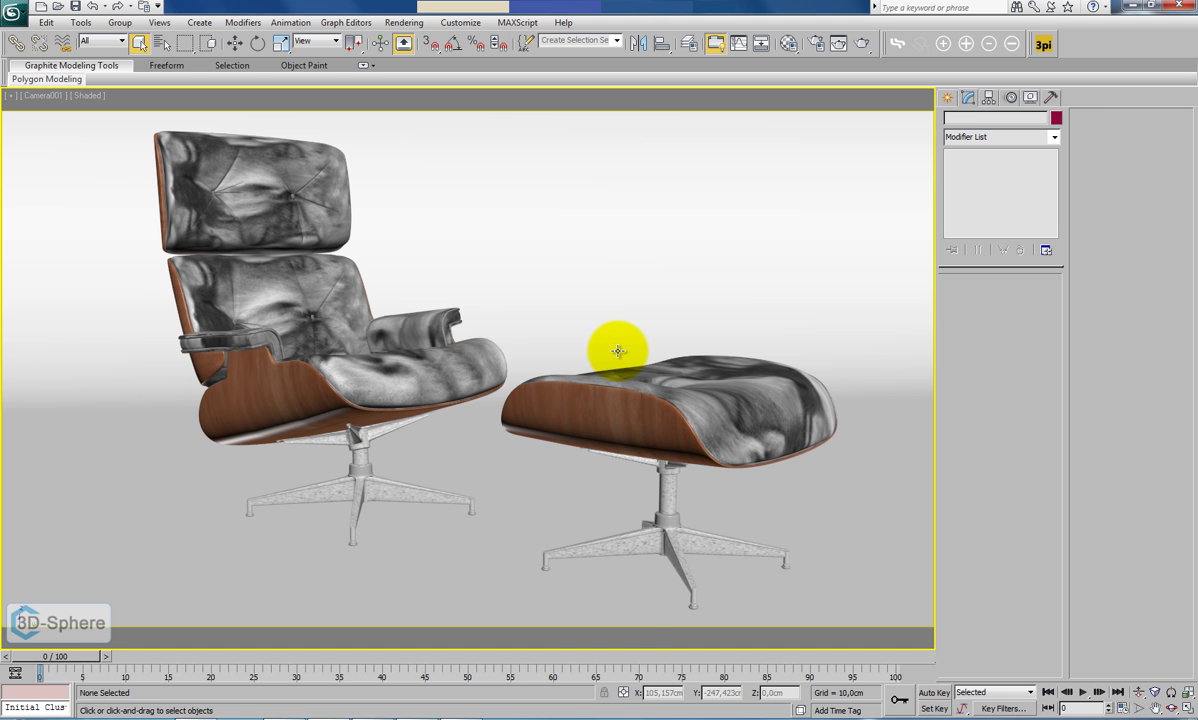
Create a photometric free light on the floor in front of the camera, between it and the ottoman.
{"action": "key", "text": "p"}
{"action": "mouse_move", "coordinate": [470, 365]}
{"action": "middle_mouse_down", "text": "alt"}
{"action": "mouse_move", "coordinate": [543, 356]}
{"action": "mouse_move", "coordinate": [631, 369]}
{"action": "mouse_move", "coordinate": [484, 372]}
{"action": "mouse_move", "coordinate": [465, 388]}
{"action": "middle_mouse_up", "text": "alt"}
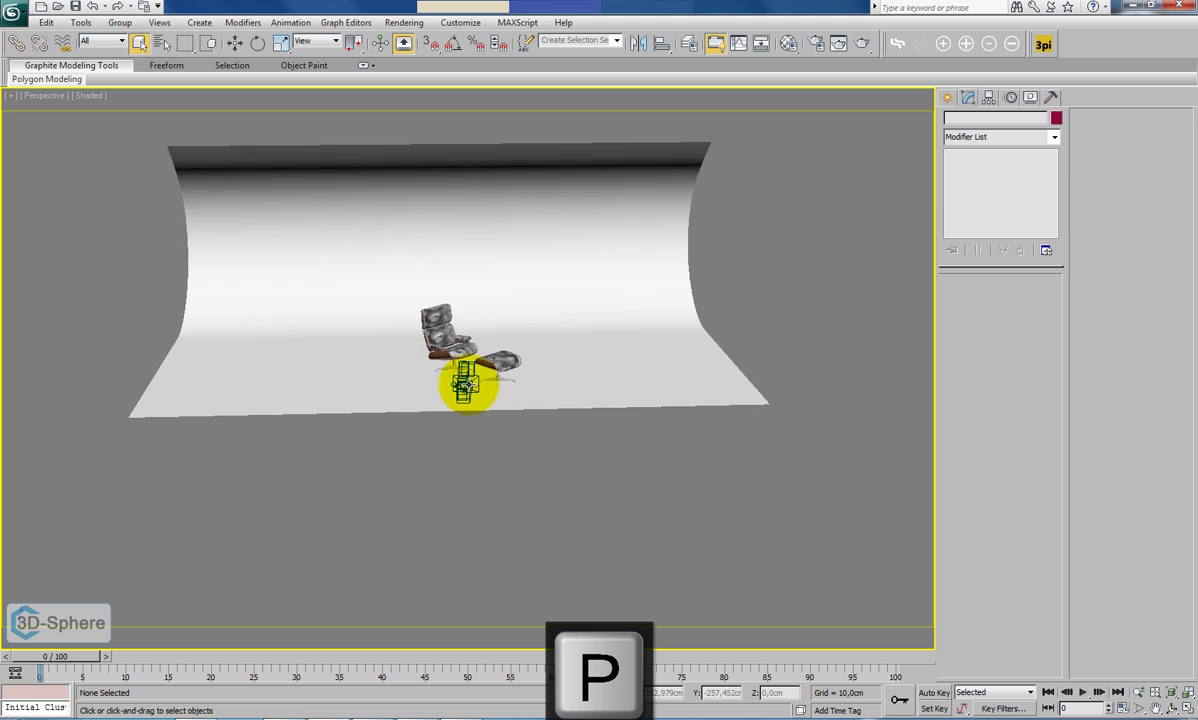
{"action": "left_click", "coordinate": [947, 97]}
{"action": "left_click", "coordinate": [985, 120]}
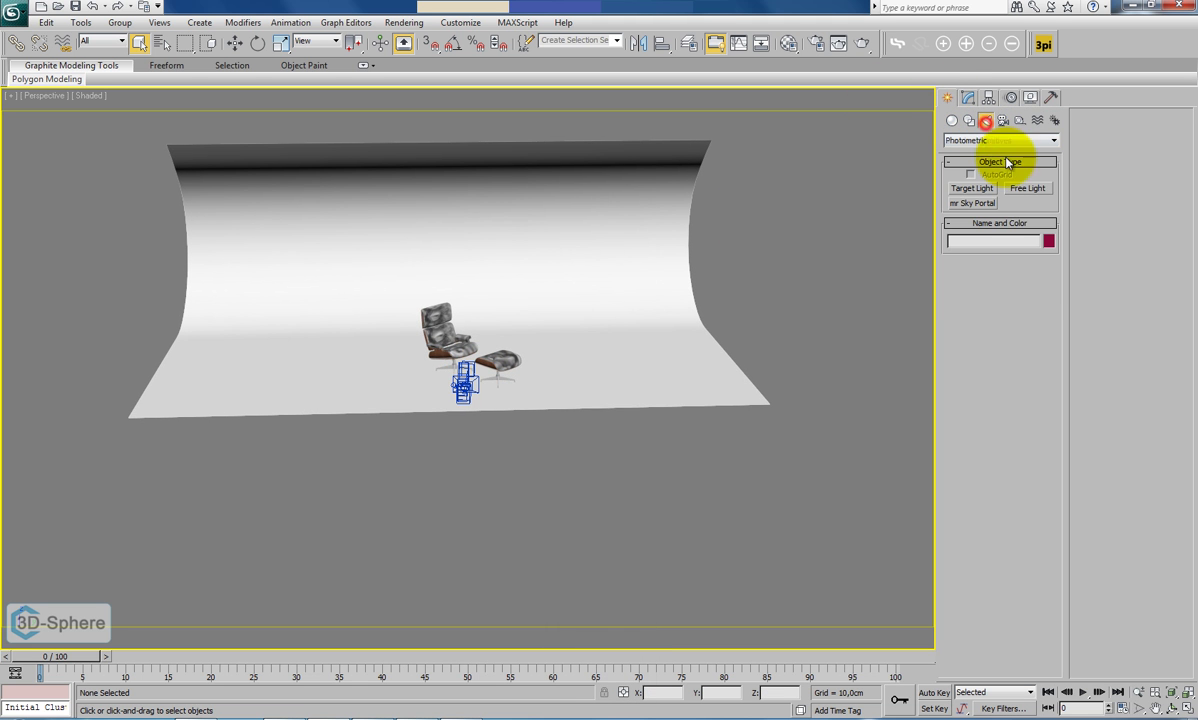
{"action": "left_click", "coordinate": [1027, 188]}
{"action": "left_click", "coordinate": [550, 402]}
{"action": "middle_click_drag", "start_coordinate": [507, 385], "coordinate": [470, 470], "text": "alt"}
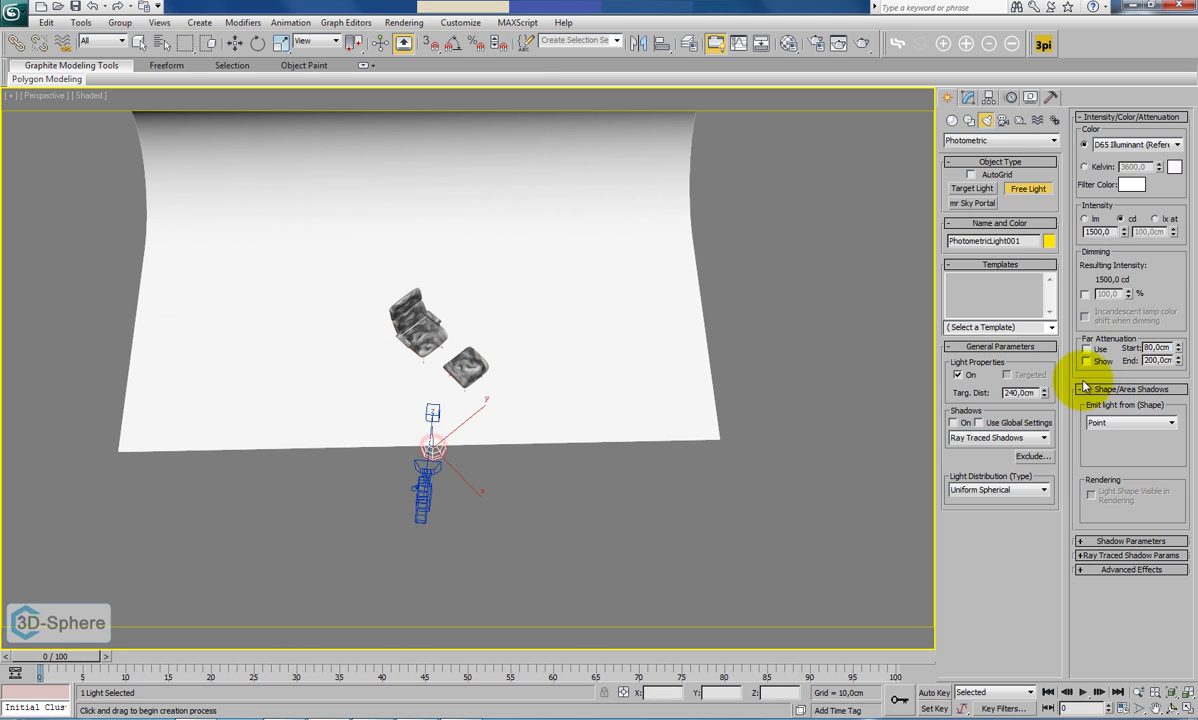
{"action": "middle_click_drag", "start_coordinate": [610, 396], "coordinate": [709, 329], "text": "alt"}
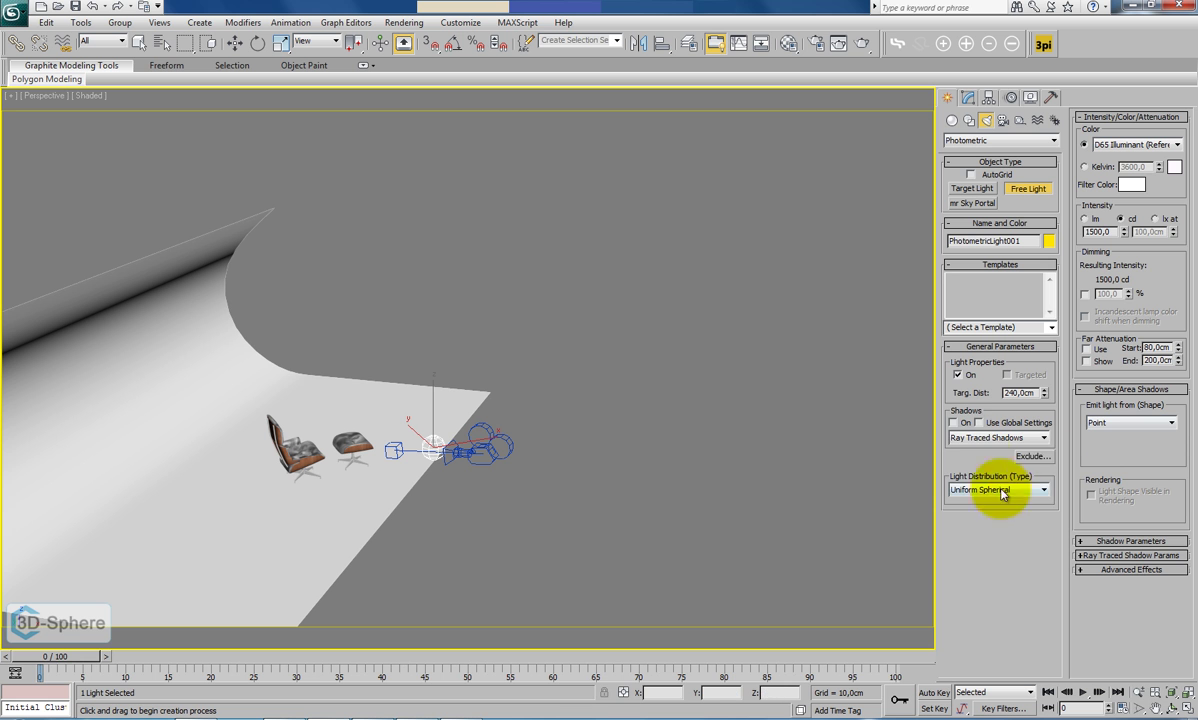
Turn on the light's ray traced shadows, set its distribution to Uniform Diffuse and its emitting shape to Rectangle.
{"action": "left_click", "coordinate": [953, 422]}
{"action": "left_click", "coordinate": [962, 437]}
{"action": "left_click", "coordinate": [983, 489]}
{"action": "left_click", "coordinate": [995, 489]}
{"action": "left_click", "coordinate": [995, 517]}
{"action": "left_click", "coordinate": [1131, 422]}
{"action": "left_click", "coordinate": [1105, 395]}
{"action": "middle_click_drag", "start_coordinate": [548, 440], "coordinate": [545, 467], "text": "alt"}
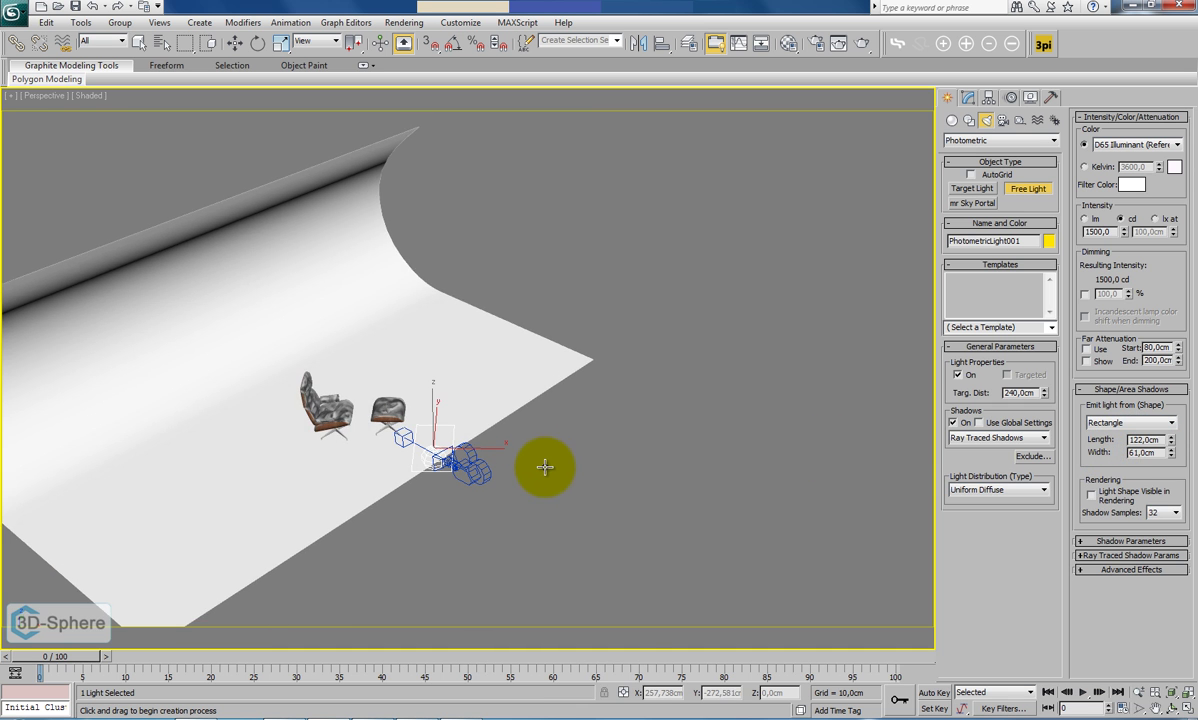
Rotate the rectangular light by about -40 degrees around Z in the top view, square to the camera's line of sight.
{"action": "key", "text": "t"}
{"action": "key", "text": "z"}
{"action": "scroll", "coordinate": [545, 467], "scroll_direction": "down", "scroll_amount": 3}
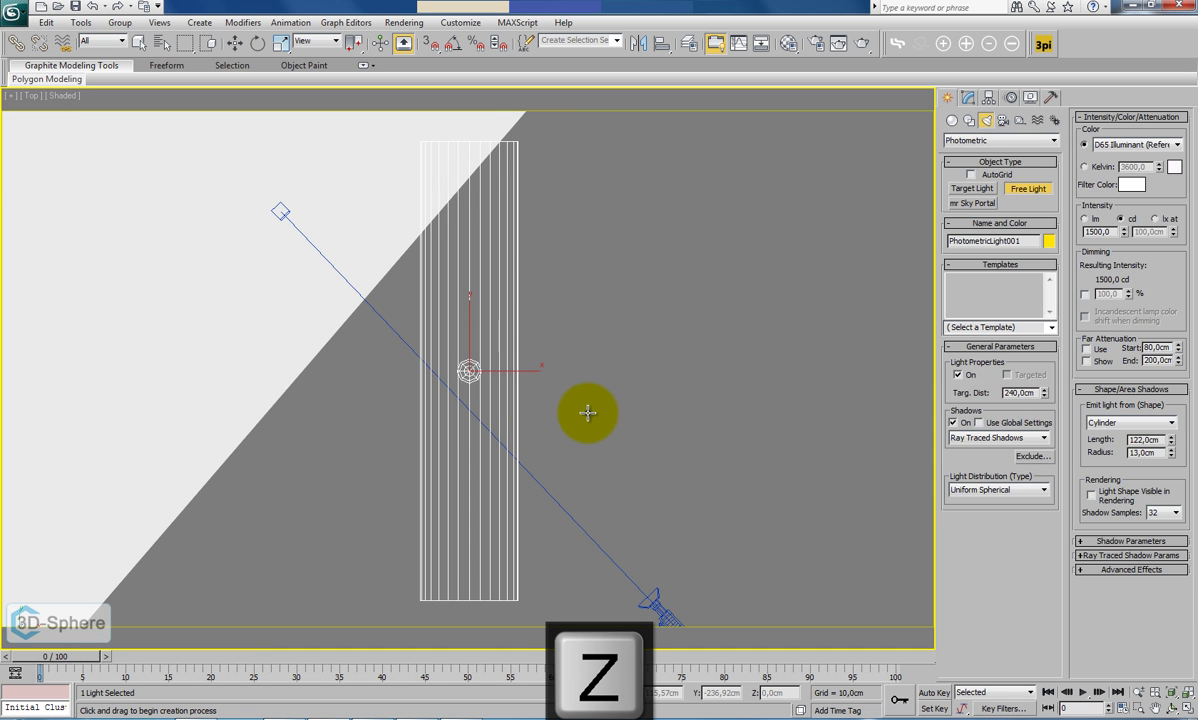
{"action": "scroll", "coordinate": [588, 413], "scroll_direction": "up", "scroll_amount": 3}
{"action": "scroll", "coordinate": [612, 414], "scroll_direction": "down", "scroll_amount": 5}
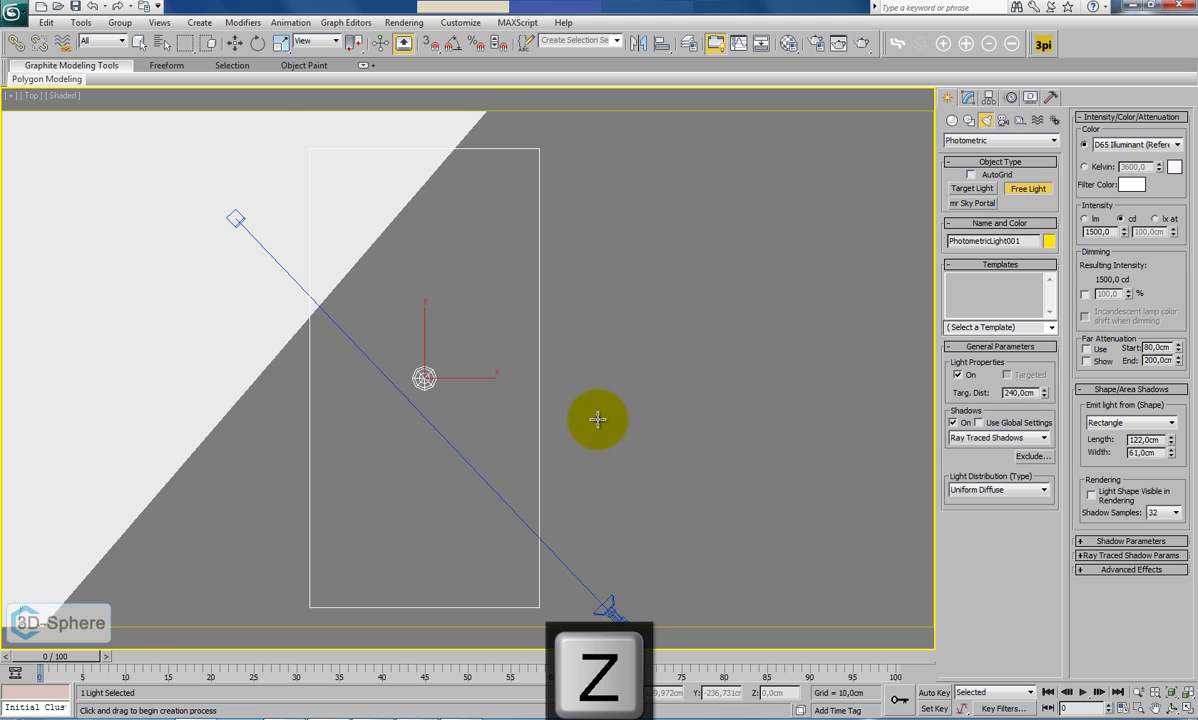
{"action": "left_click", "coordinate": [258, 43]}
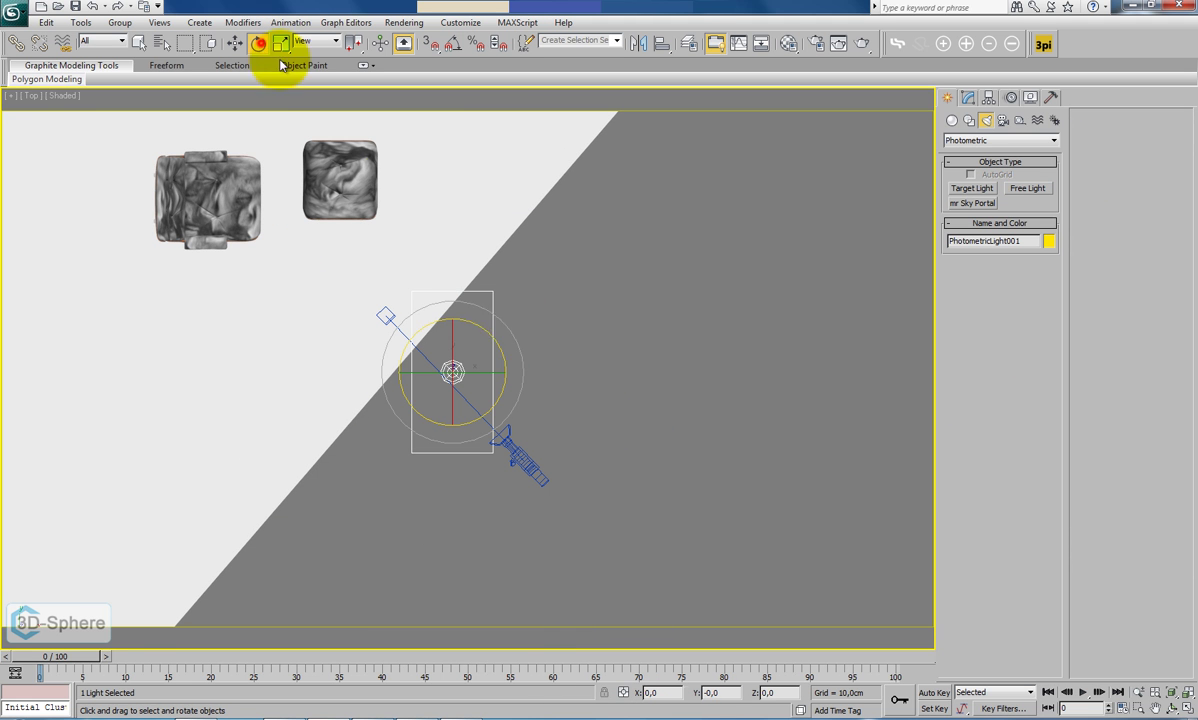
{"action": "left_click_drag", "start_coordinate": [509, 332], "coordinate": [530, 361]}
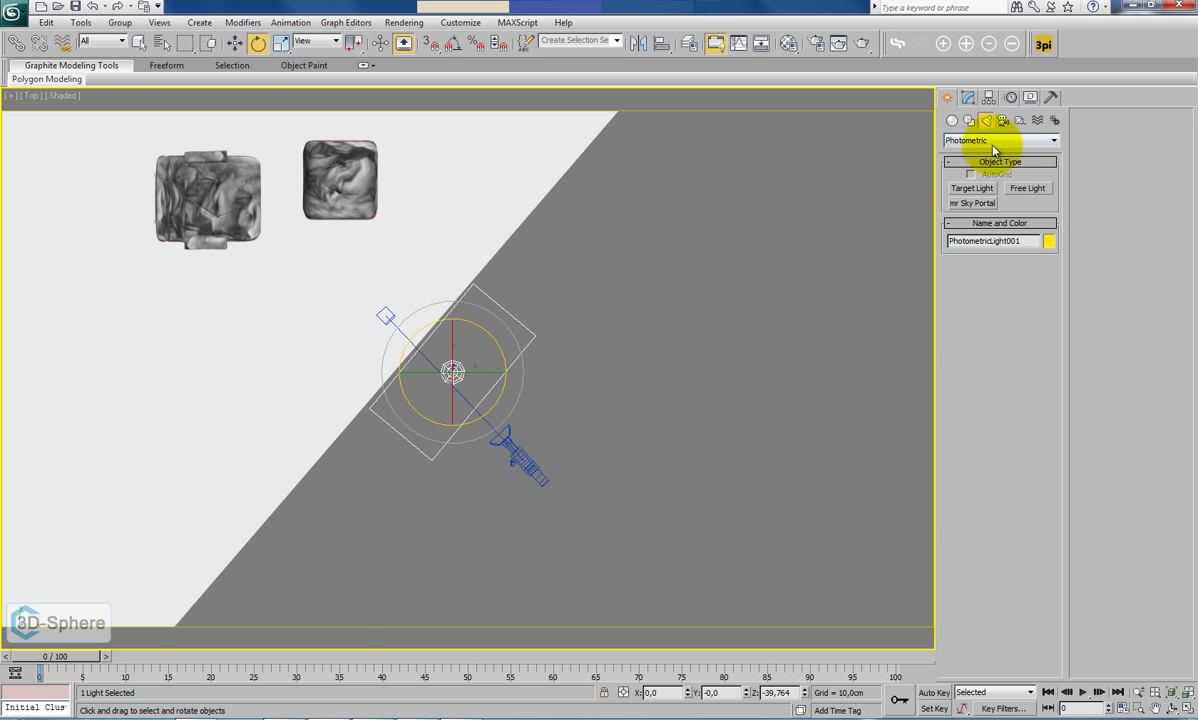
Enlarge the light's emitting rectangle to a length of about 200 cm and a width of about 115 cm.
{"action": "left_click", "coordinate": [967, 97]}
{"action": "left_click_drag", "start_coordinate": [1170, 441], "coordinate": [1171, 396]}
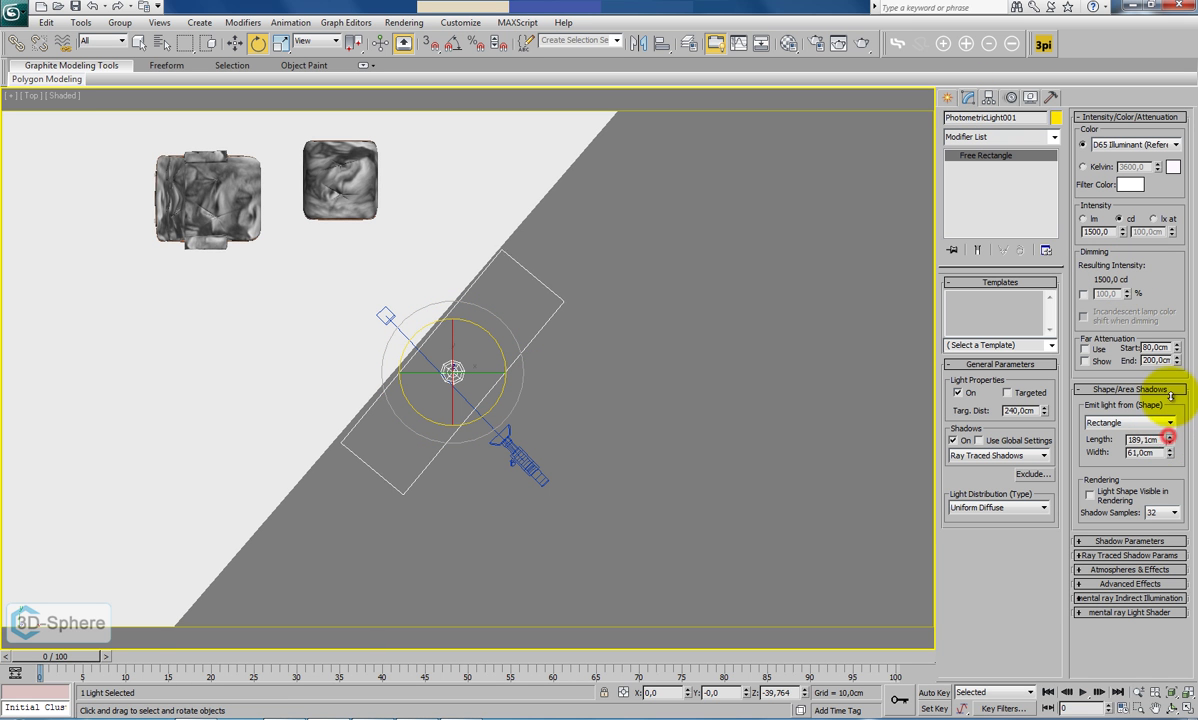
{"action": "left_click_drag", "start_coordinate": [1171, 453], "coordinate": [1170, 407]}
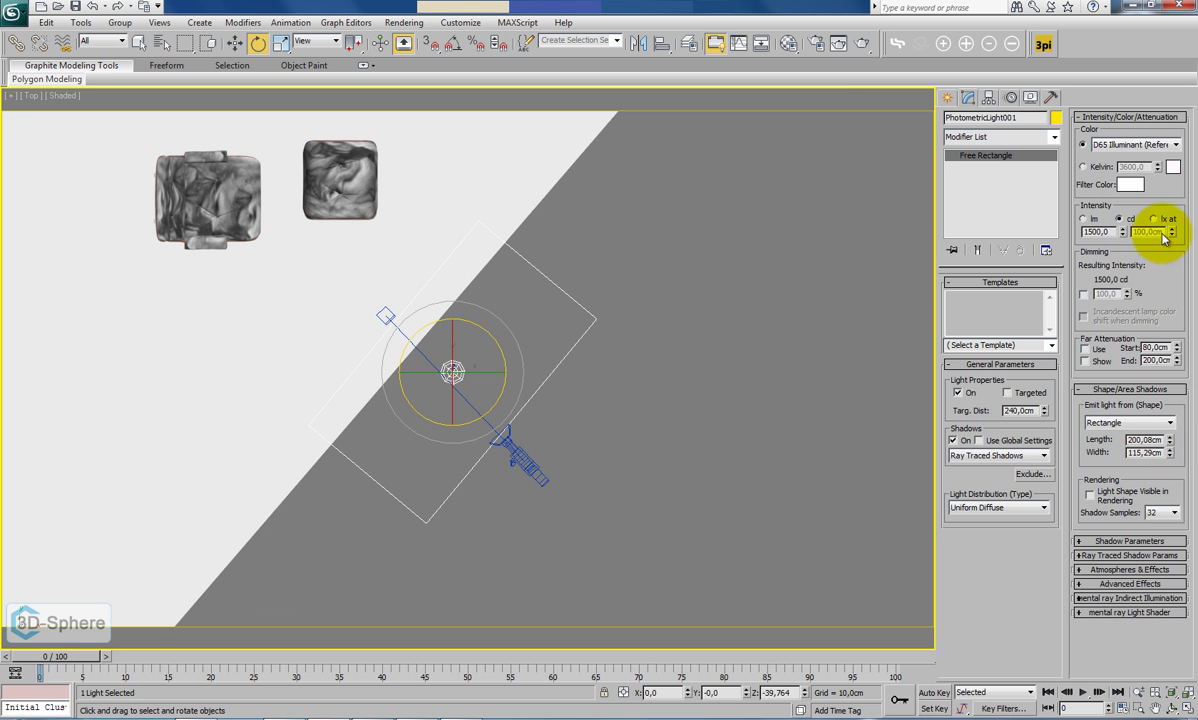
Set the light's intensity to 513 cd and its color temperature to 6516 Kelvin.
{"action": "left_click_drag", "start_coordinate": [1122, 232], "coordinate": [1140, 695]}
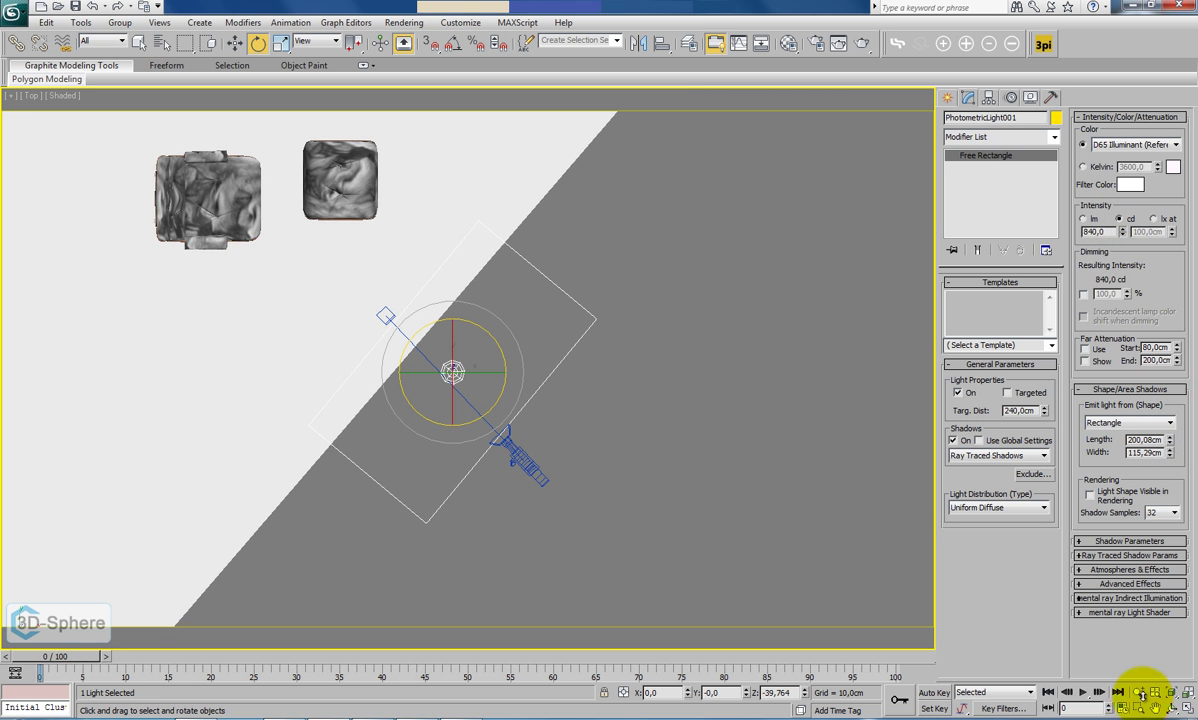
{"action": "left_click_drag", "start_coordinate": [1122, 232], "coordinate": [1123, 289]}
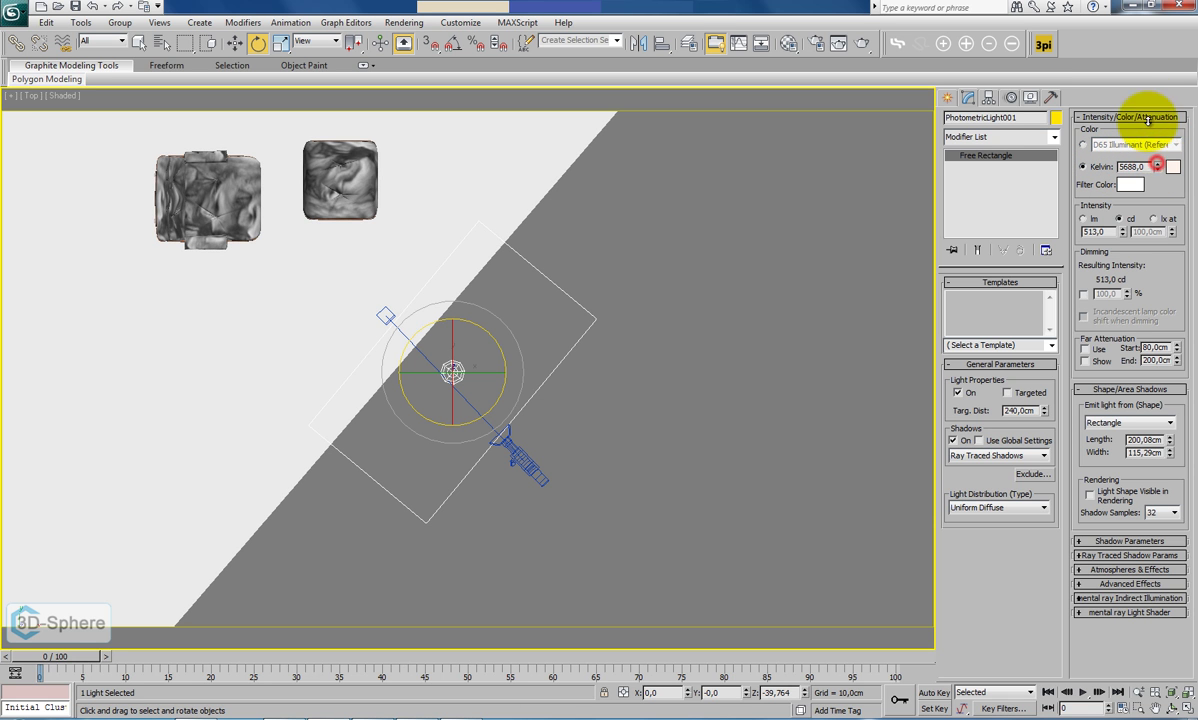
{"action": "left_click_drag", "start_coordinate": [1148, 118], "coordinate": [1140, 70]}
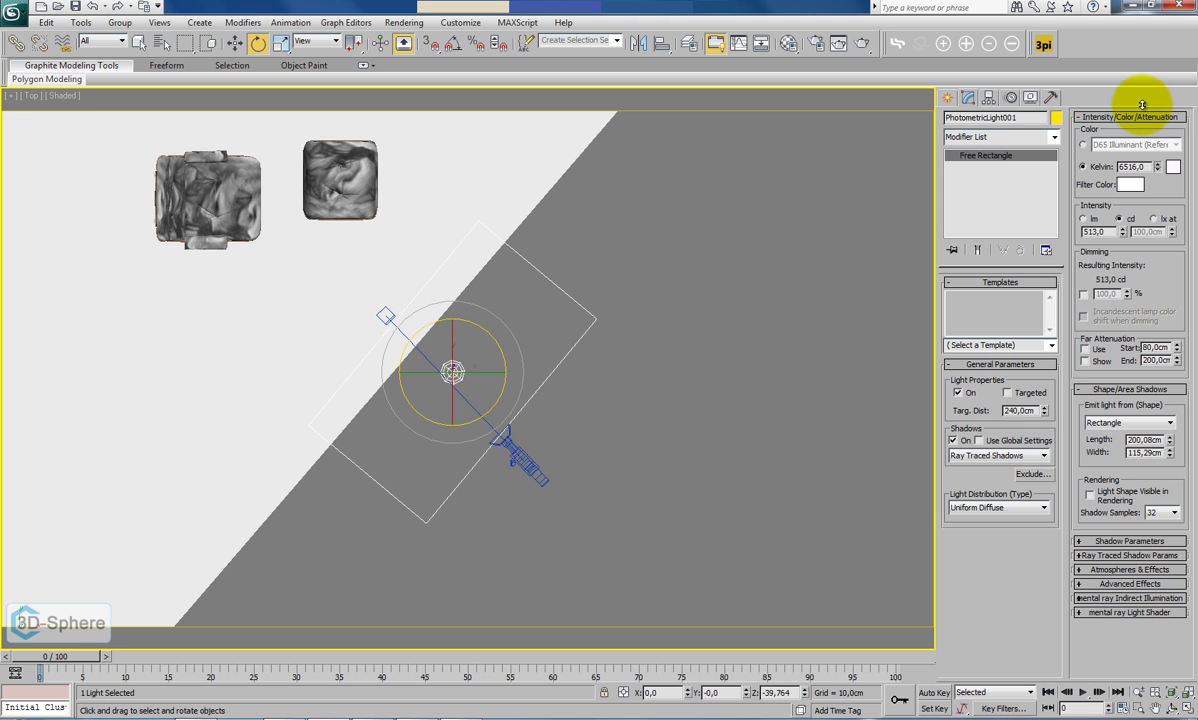
Orbit to a side view of the set and switch the viewport shading to Realistic.
{"action": "middle_click_drag", "start_coordinate": [636, 375], "coordinate": [659, 284], "text": "alt"}
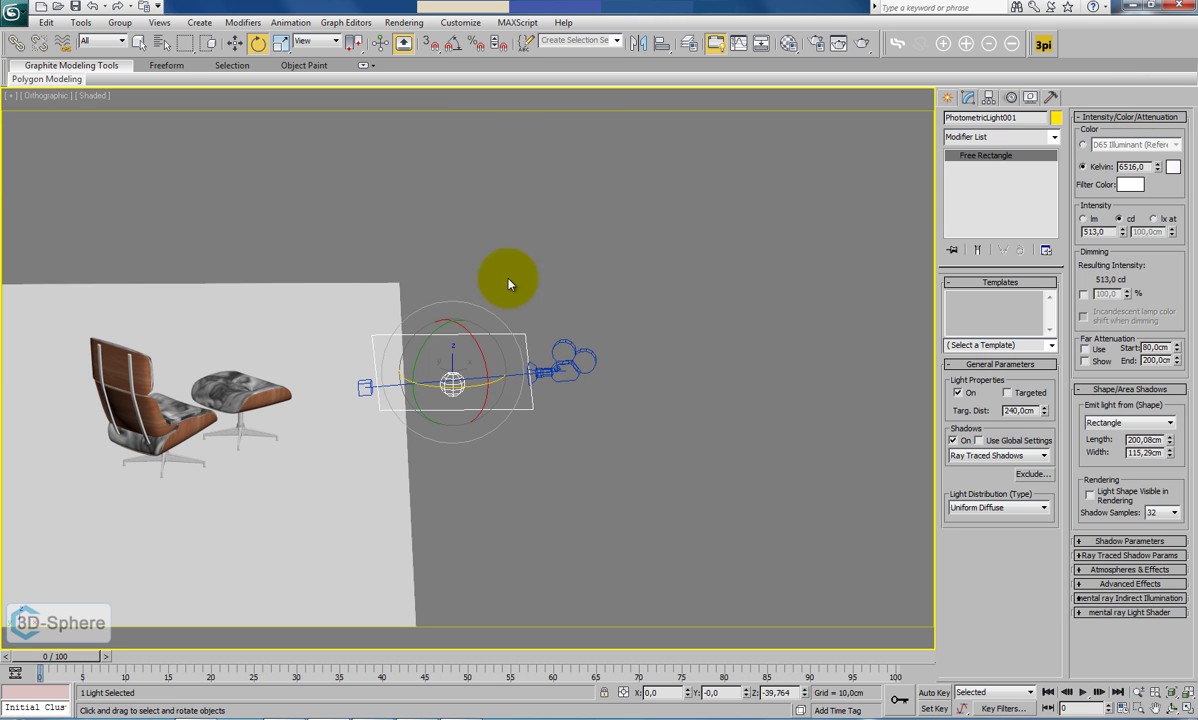
{"action": "left_click", "coordinate": [90, 96]}
{"action": "left_click", "coordinate": [118, 107]}
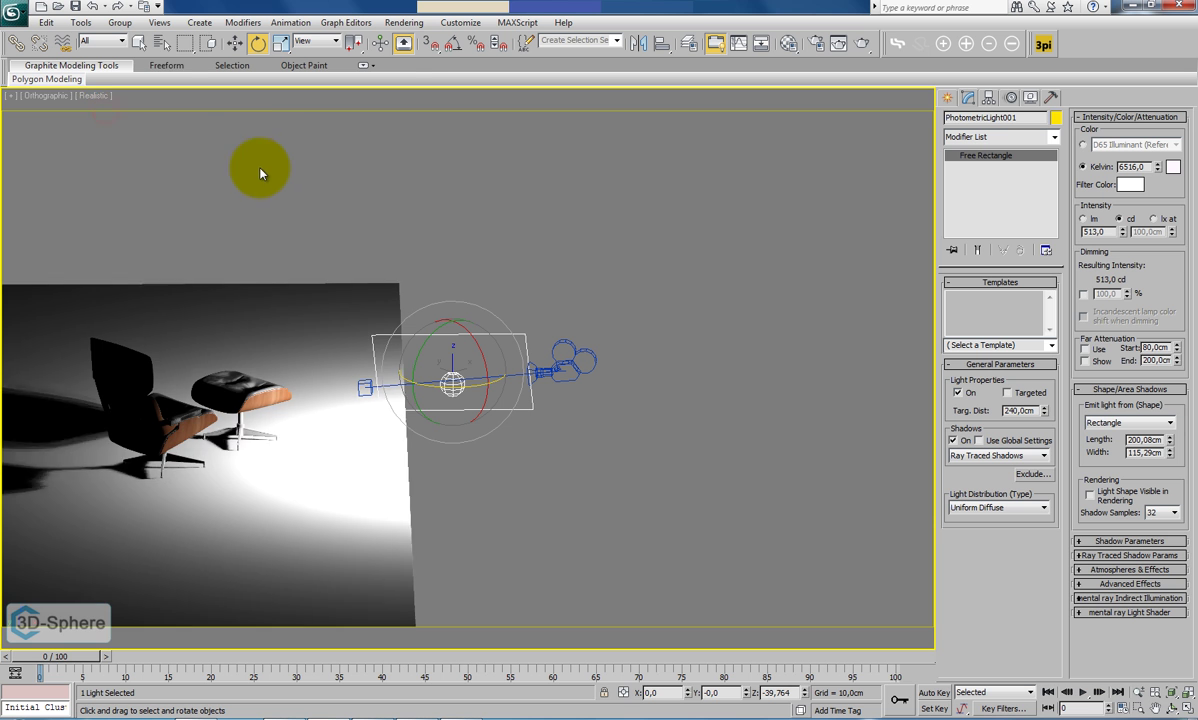
Tilt the rectangular light in the Local coordinate system so that it faces down toward the chair, undoing the first rotation attempt.
{"action": "left_click", "coordinate": [312, 41]}
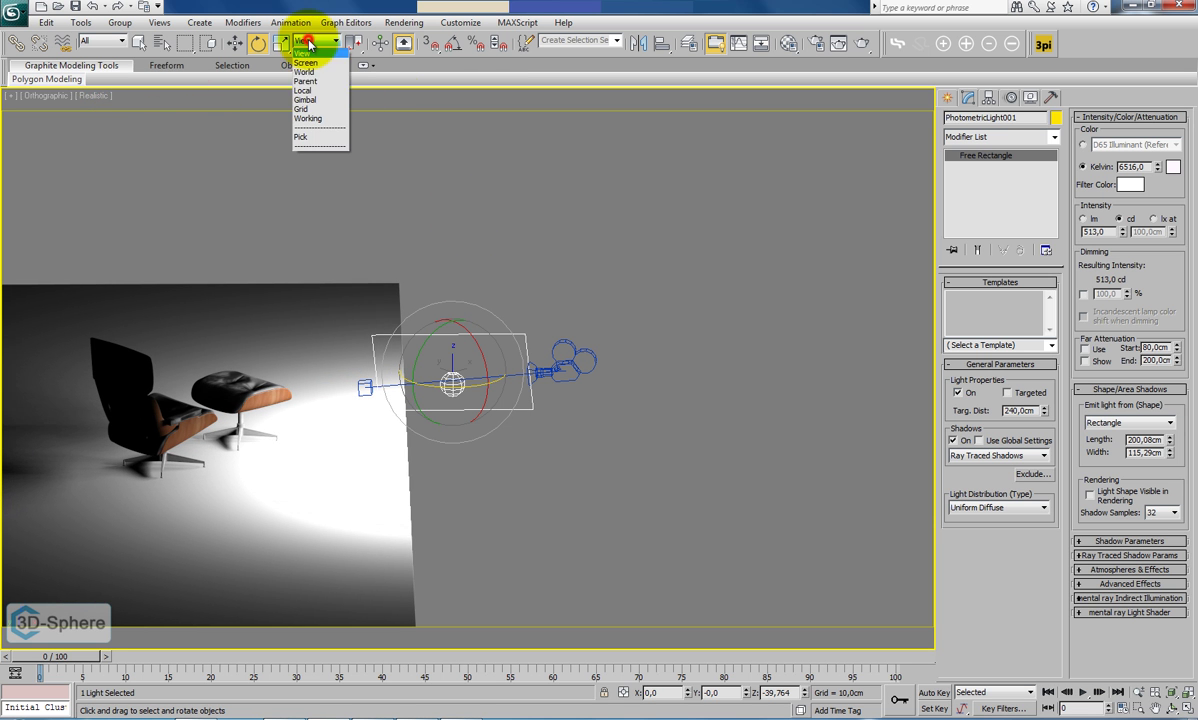
{"action": "left_click", "coordinate": [317, 92]}
{"action": "left_click_drag", "start_coordinate": [508, 329], "coordinate": [573, 392]}
{"action": "middle_click_drag", "start_coordinate": [540, 372], "coordinate": [518, 351], "text": "alt"}
{"action": "left_click", "coordinate": [92, 6]}
{"action": "left_click", "coordinate": [92, 6]}
{"action": "left_click_drag", "start_coordinate": [409, 336], "coordinate": [495, 358]}
{"action": "middle_click_drag", "start_coordinate": [495, 358], "coordinate": [754, 329], "text": "alt"}
Raise the tilted light above the camera to a Z position of about 180 cm.
{"action": "left_click", "coordinate": [236, 43]}
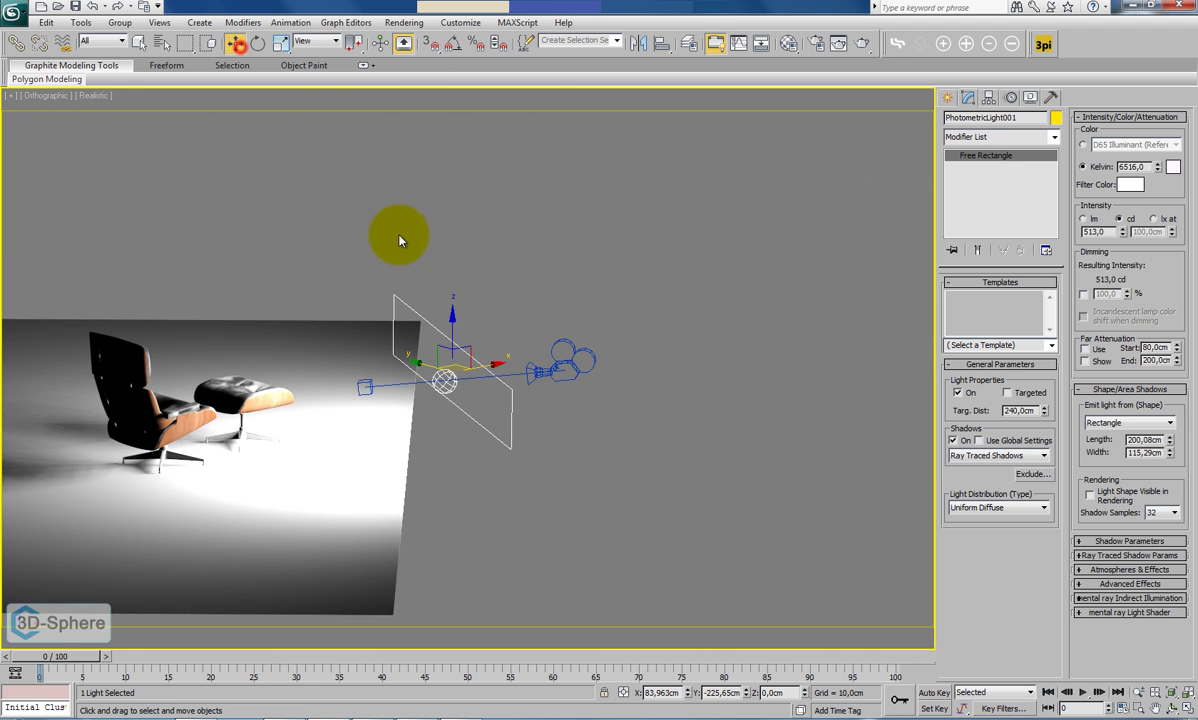
{"action": "left_click_drag", "start_coordinate": [451, 318], "coordinate": [459, 178]}
{"action": "middle_click_drag", "start_coordinate": [459, 178], "coordinate": [473, 258], "text": "alt"}
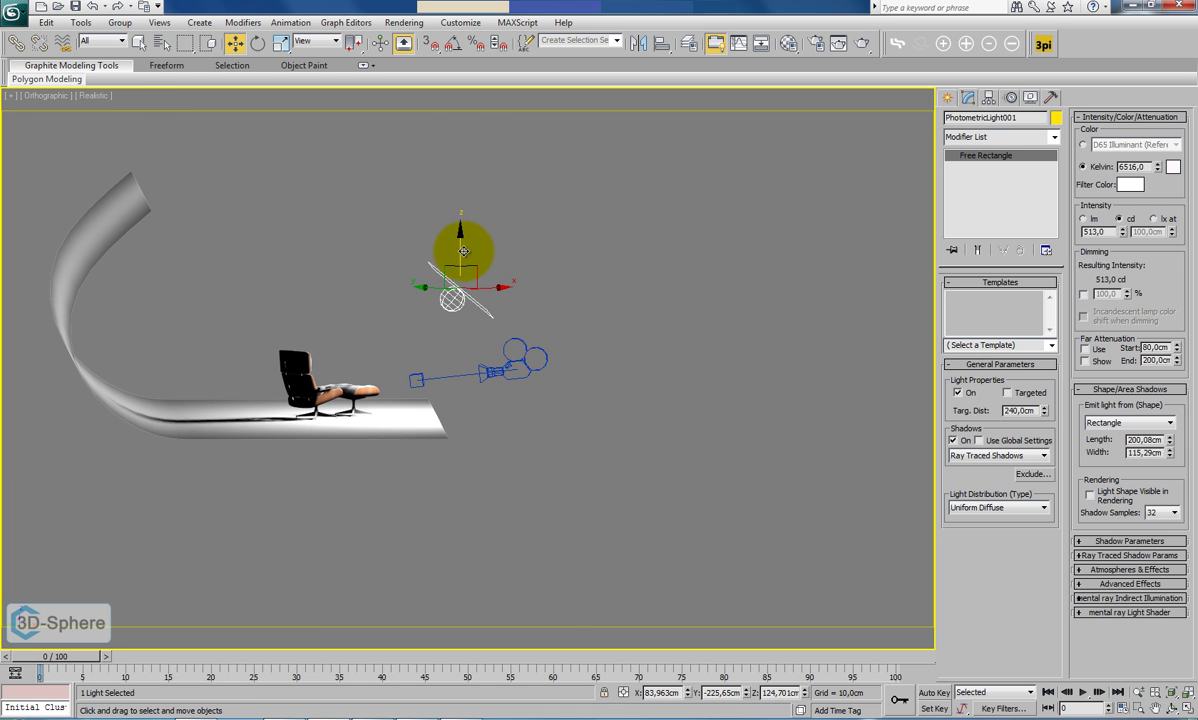
{"action": "left_click_drag", "start_coordinate": [464, 251], "coordinate": [459, 222]}
{"action": "middle_click_drag", "start_coordinate": [538, 255], "coordinate": [444, 297], "text": "alt"}
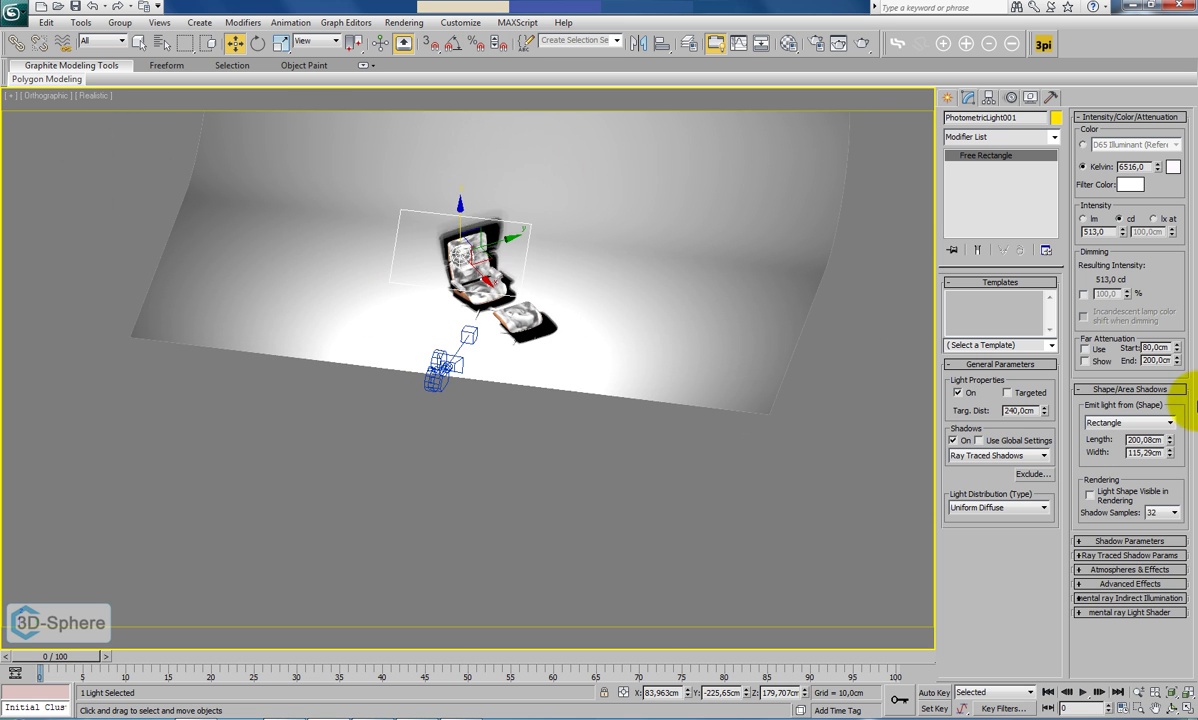
Enlarge the light to a length of about 298 cm and a width of about 172 cm, set its intensity to 385 cd and show the camera view.
{"action": "left_click_drag", "start_coordinate": [1170, 443], "coordinate": [1167, 416]}
{"action": "middle_click_drag", "start_coordinate": [508, 356], "coordinate": [600, 344], "text": "alt"}
{"action": "left_click_drag", "start_coordinate": [1122, 234], "coordinate": [1124, 274]}
{"action": "middle_click_drag", "start_coordinate": [535, 281], "coordinate": [648, 281], "text": "alt"}
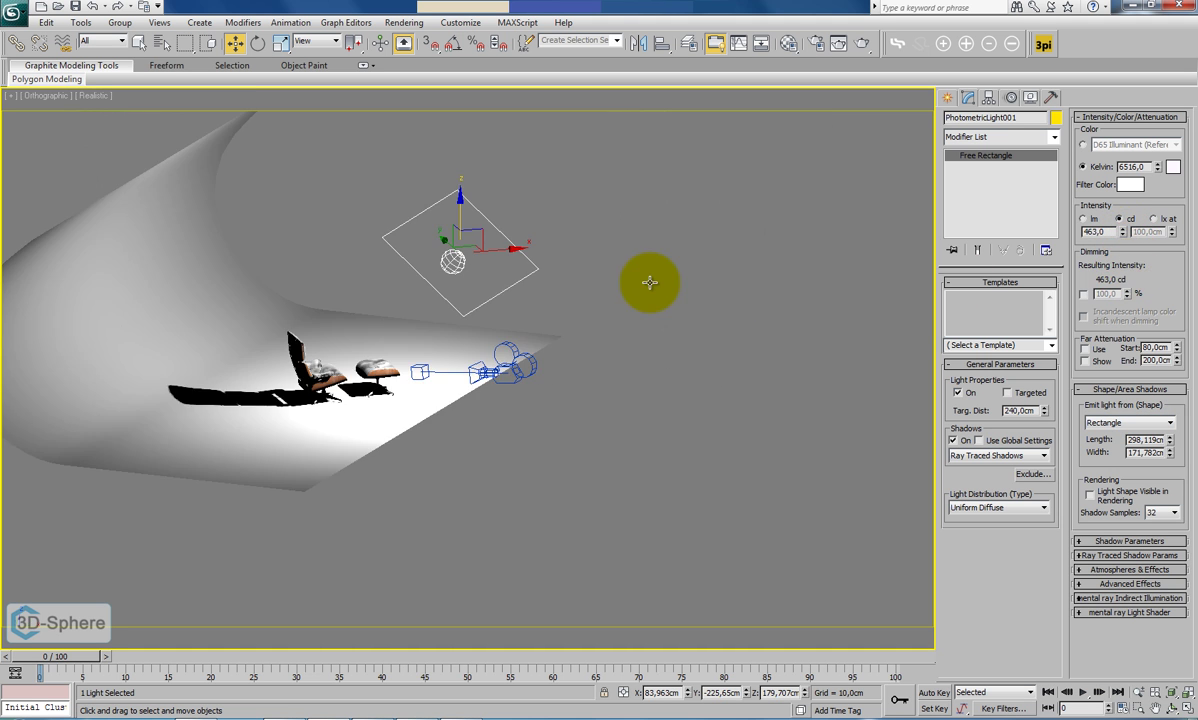
{"action": "left_click_drag", "start_coordinate": [1123, 233], "coordinate": [1119, 305]}
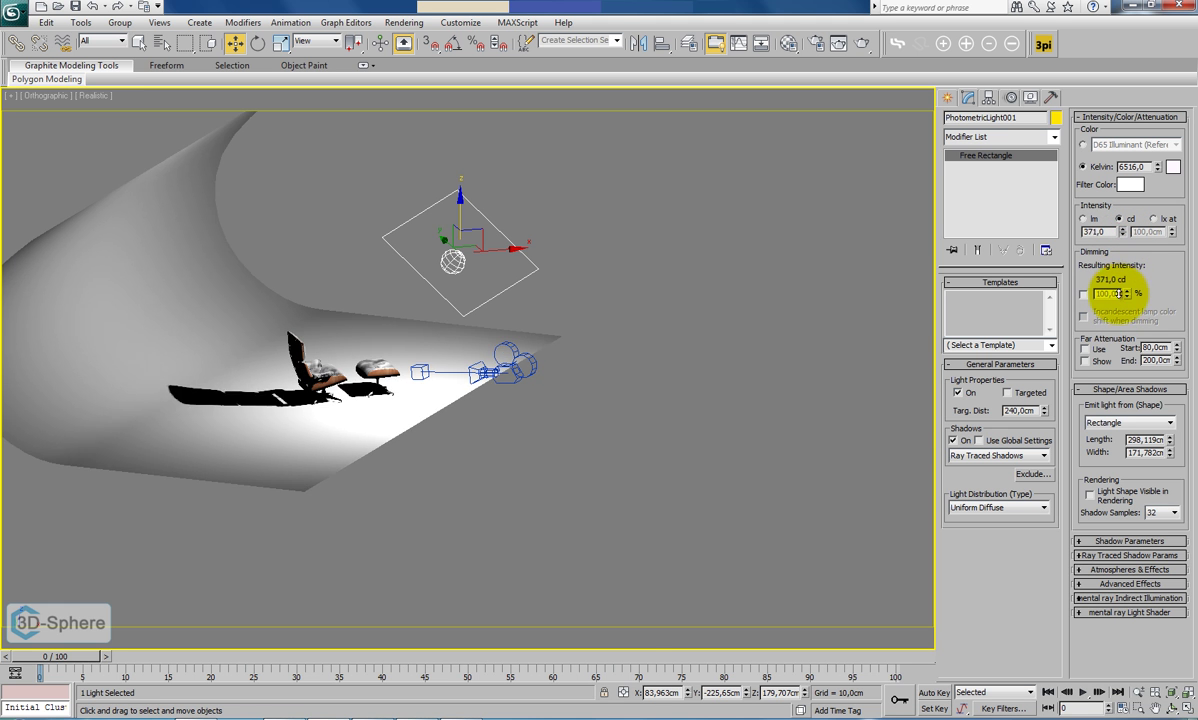
{"action": "key", "text": "c"}
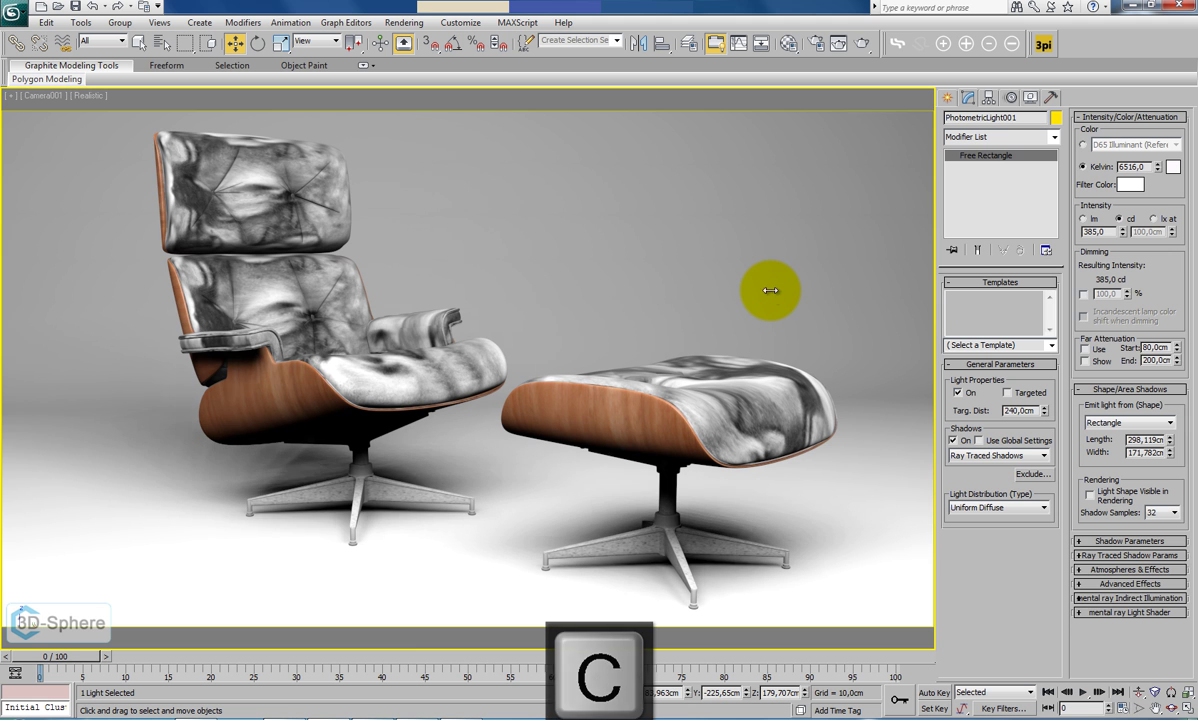
Change the diffuse color of the 20 - Default material to white.
{"action": "key", "text": "m"}
{"action": "left_click", "coordinate": [170, 259]}
{"action": "left_click", "coordinate": [200, 259]}
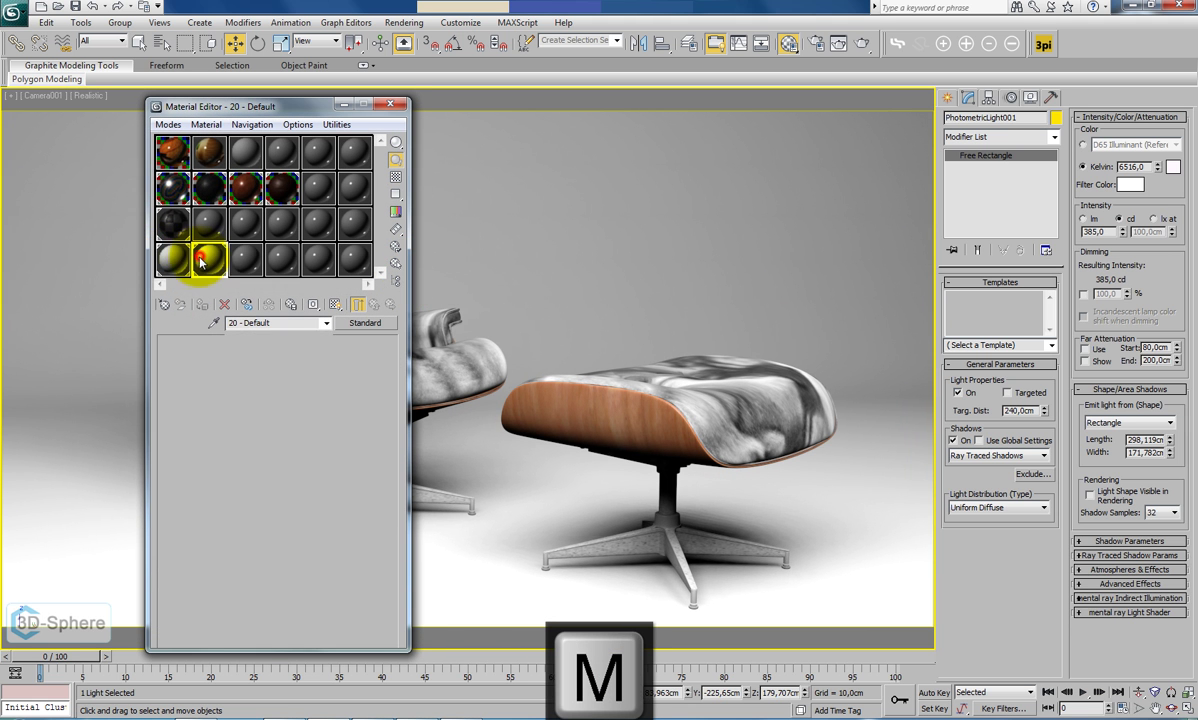
{"action": "left_click", "coordinate": [236, 430]}
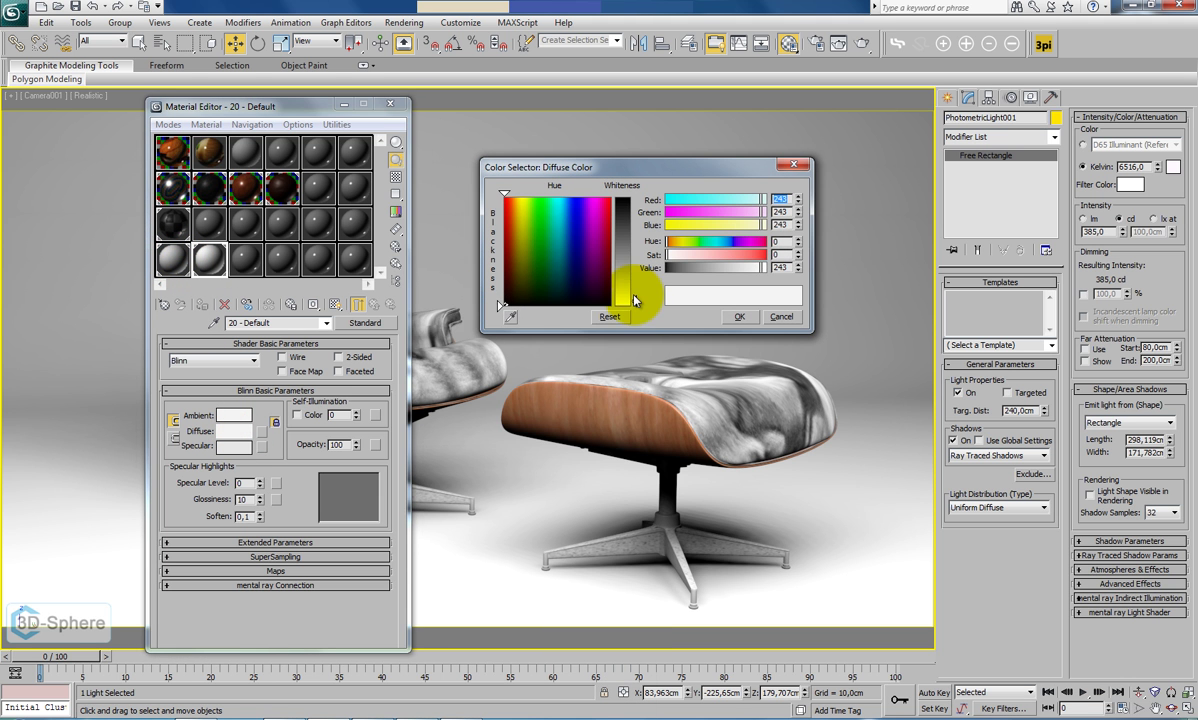
{"action": "left_click", "coordinate": [745, 316]}
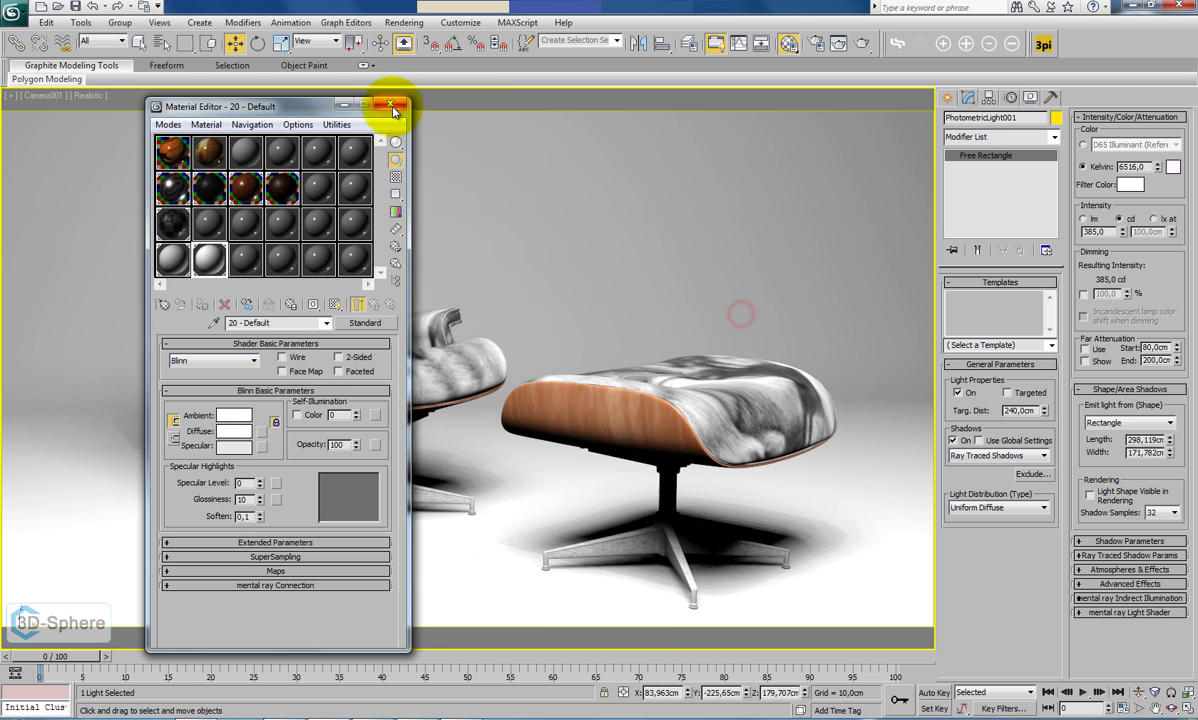
{"action": "left_click", "coordinate": [391, 104]}
Load Fh_HDRI-Pack1-05.hdr from the hdri folder as a bitmap for the environment map.
{"action": "left_click", "coordinate": [398, 28]}
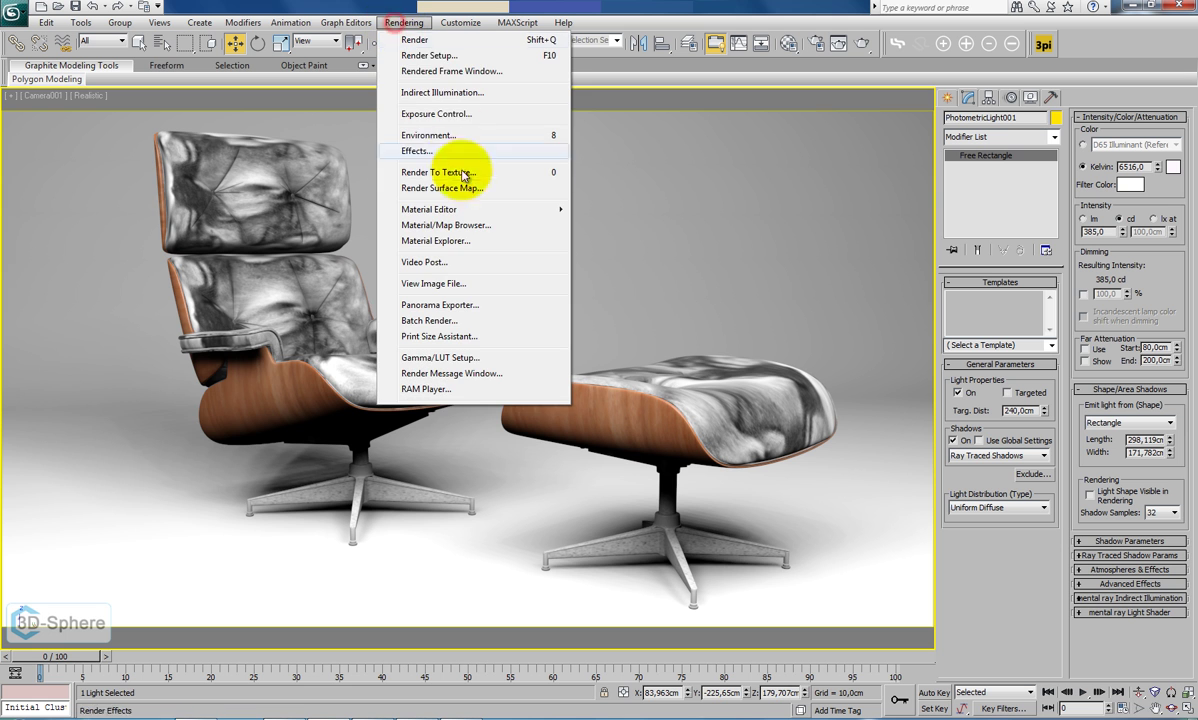
{"action": "left_click", "coordinate": [428, 135]}
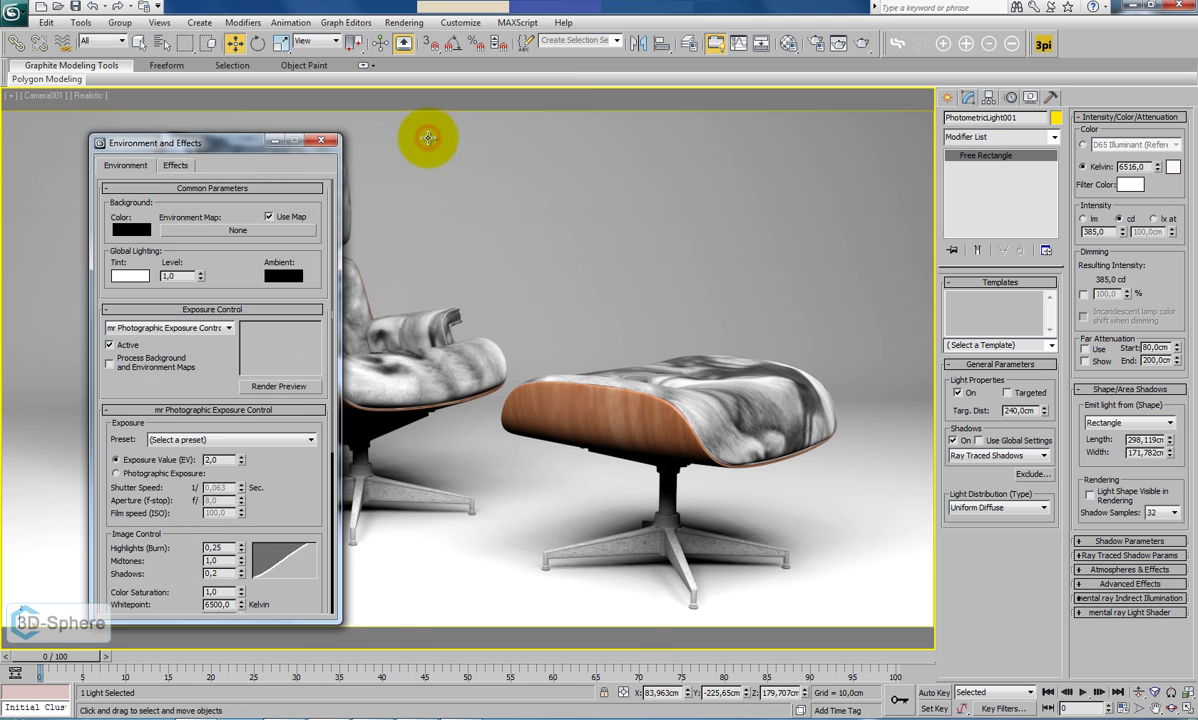
{"action": "key", "text": "m"}
{"action": "left_click_drag", "start_coordinate": [235, 118], "coordinate": [628, 110]}
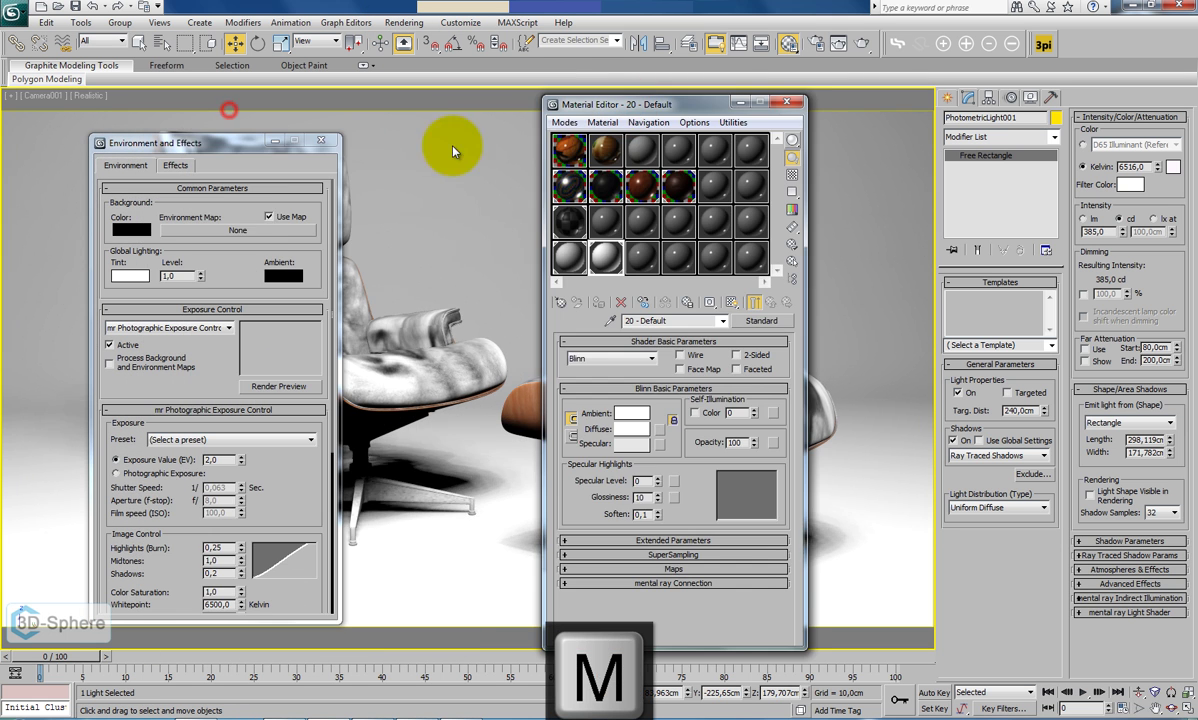
{"action": "left_click", "coordinate": [238, 229]}
{"action": "double_click", "coordinate": [494, 220]}
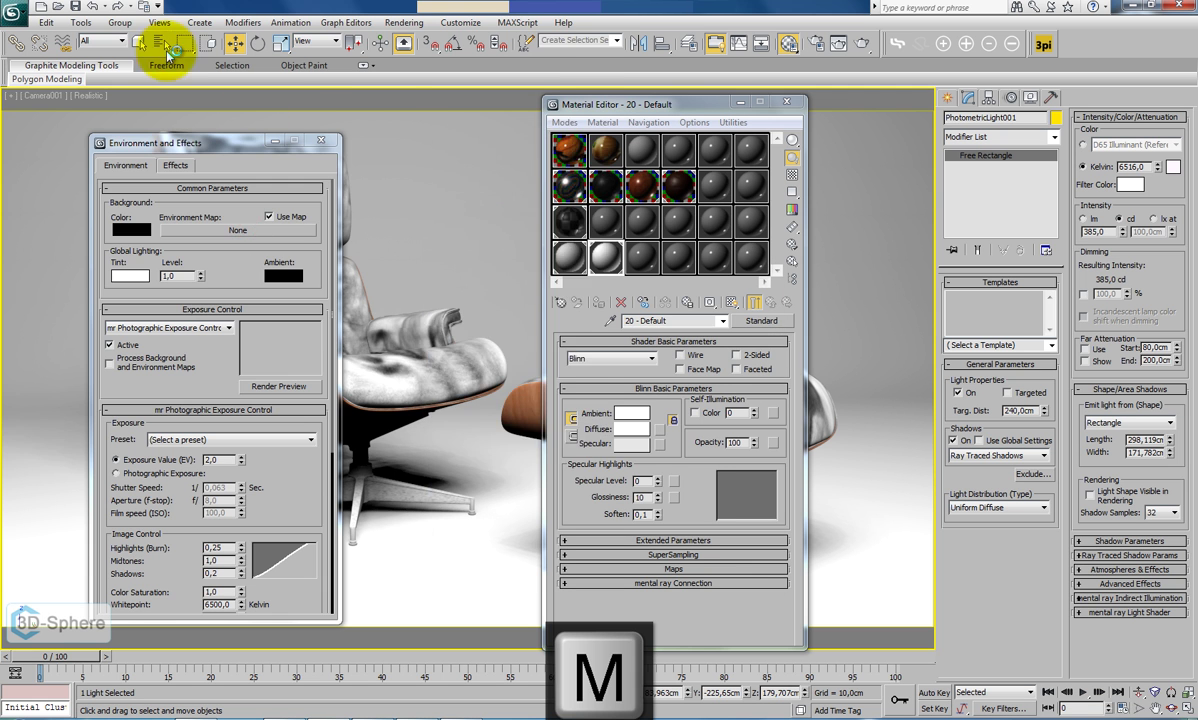
{"action": "double_click", "coordinate": [81, 118]}
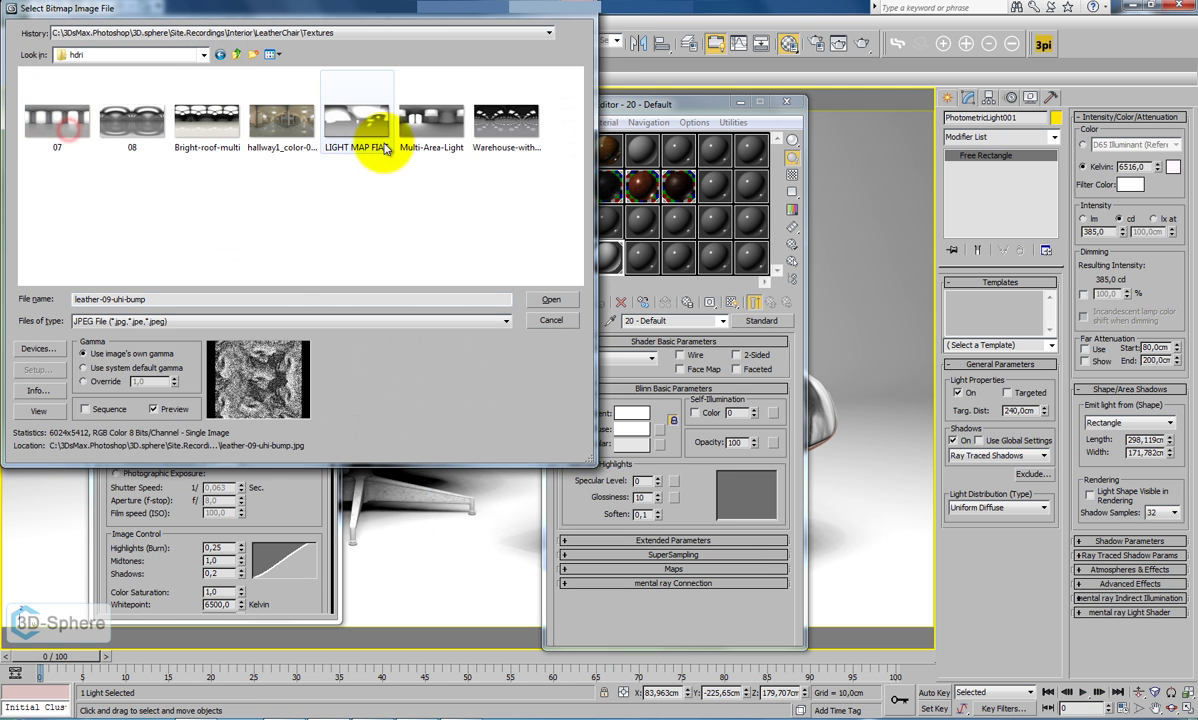
{"action": "left_click", "coordinate": [255, 321]}
{"action": "left_click", "coordinate": [232, 335]}
{"action": "double_click", "coordinate": [286, 125]}
{"action": "left_click", "coordinate": [257, 307]}
Place an instance of the environment map in a free material slot and set its mapping to Spherical Environment.
{"action": "left_click_drag", "start_coordinate": [237, 230], "coordinate": [640, 152]}
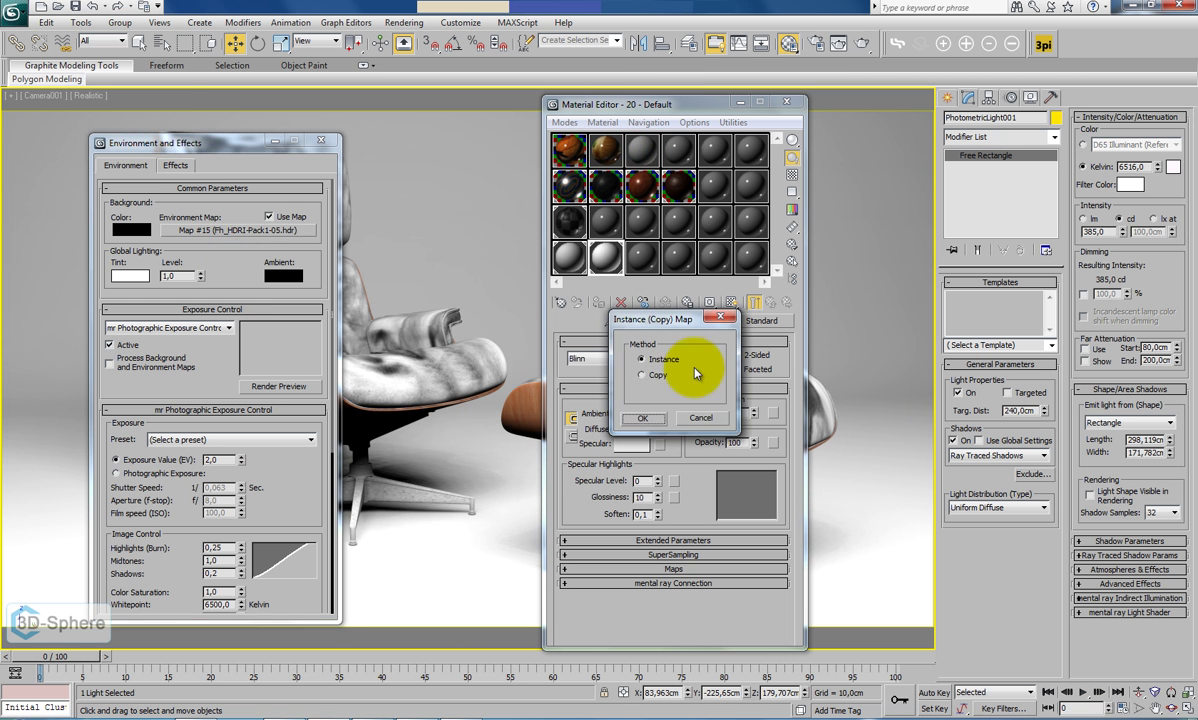
{"action": "left_click", "coordinate": [646, 420]}
{"action": "left_click", "coordinate": [735, 360]}
{"action": "left_click", "coordinate": [720, 374]}
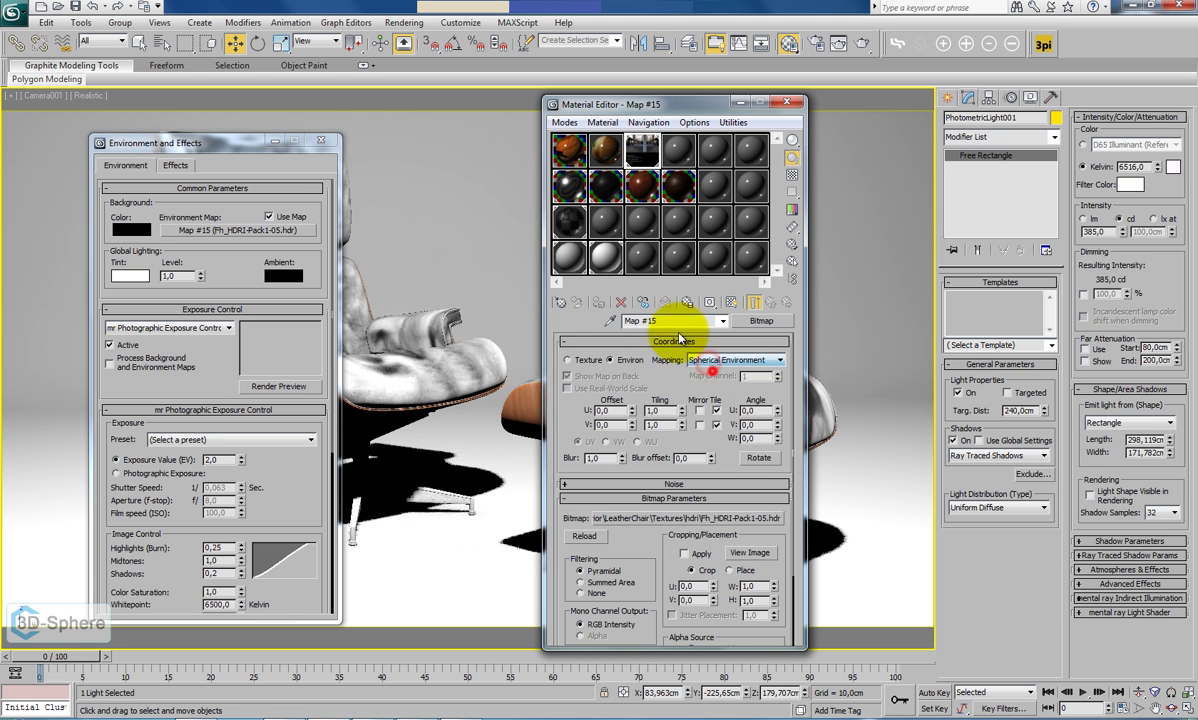
{"action": "left_click", "coordinate": [321, 140]}
{"action": "left_click", "coordinate": [786, 101]}
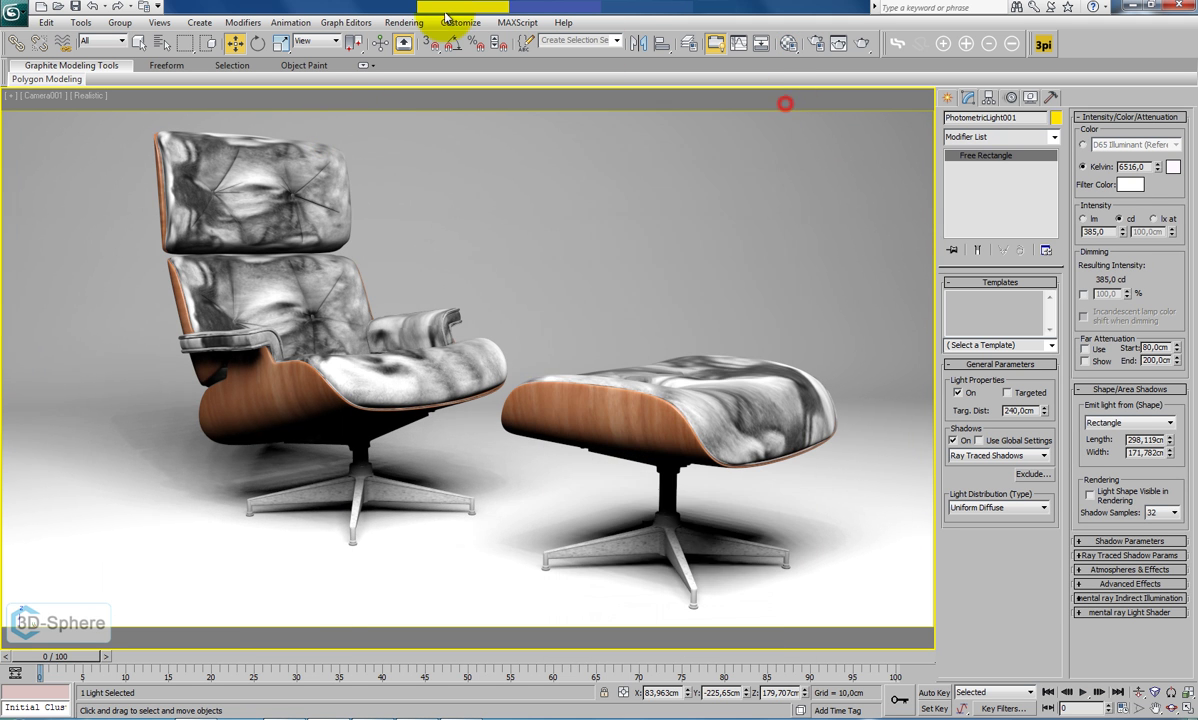
Open the Exposure Control settings and render a preview of the camera view.
{"action": "left_click", "coordinate": [420, 23]}
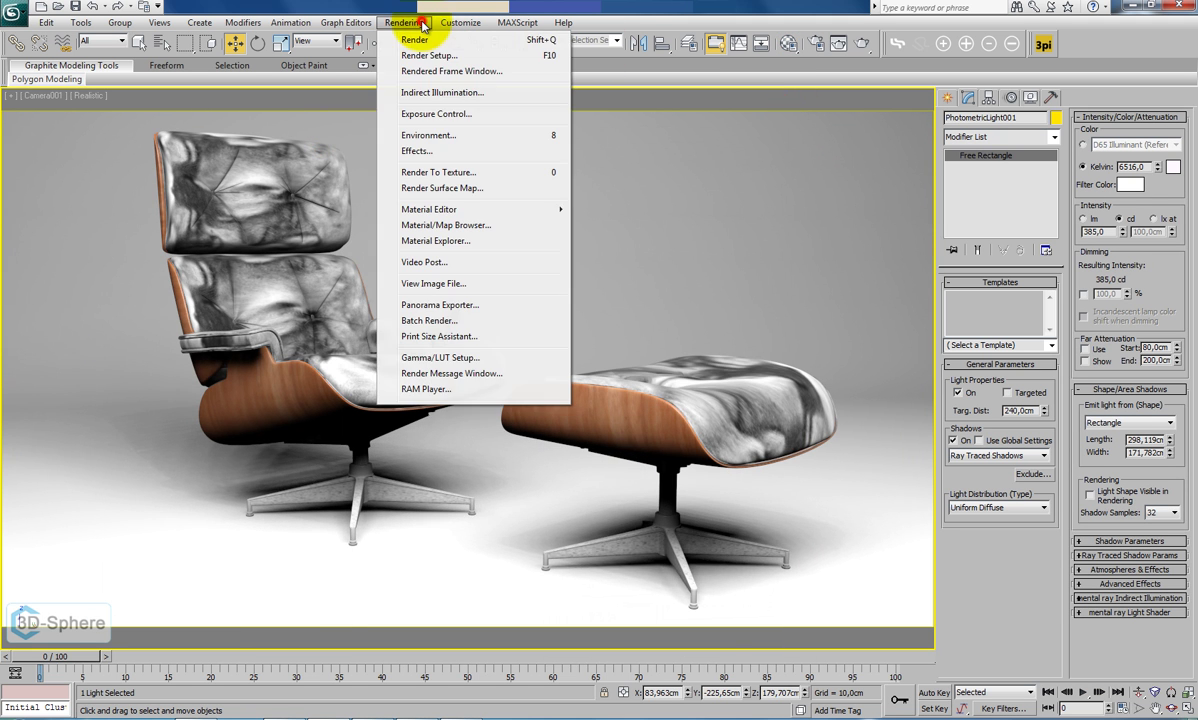
{"action": "left_click", "coordinate": [437, 114]}
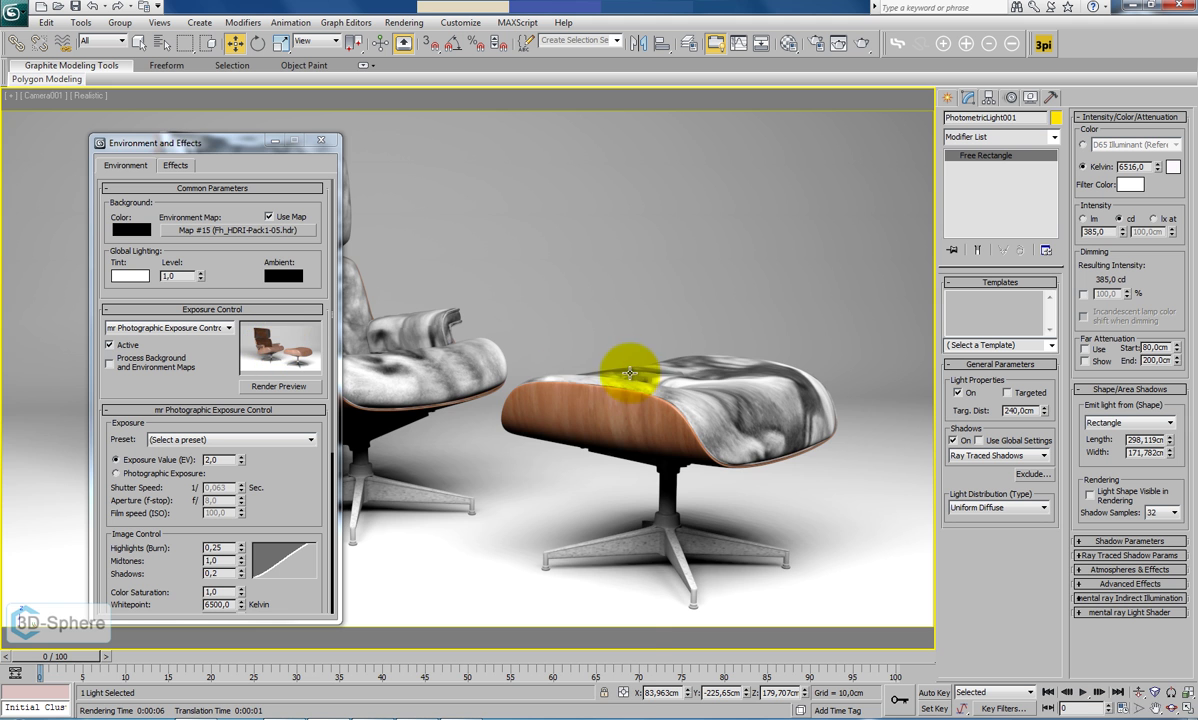
Move the light horizontally to about X 52 cm, Y -186 cm and raise it to a Z position of about 251 cm.
{"action": "key", "text": "p"}
{"action": "middle_click_drag", "start_coordinate": [580, 373], "coordinate": [548, 455], "text": "alt"}
{"action": "key", "text": "t"}
{"action": "key", "text": "z"}
{"action": "left_click_drag", "start_coordinate": [522, 397], "coordinate": [476, 333]}
{"action": "middle_click_drag", "start_coordinate": [494, 390], "coordinate": [458, 315], "text": "alt"}
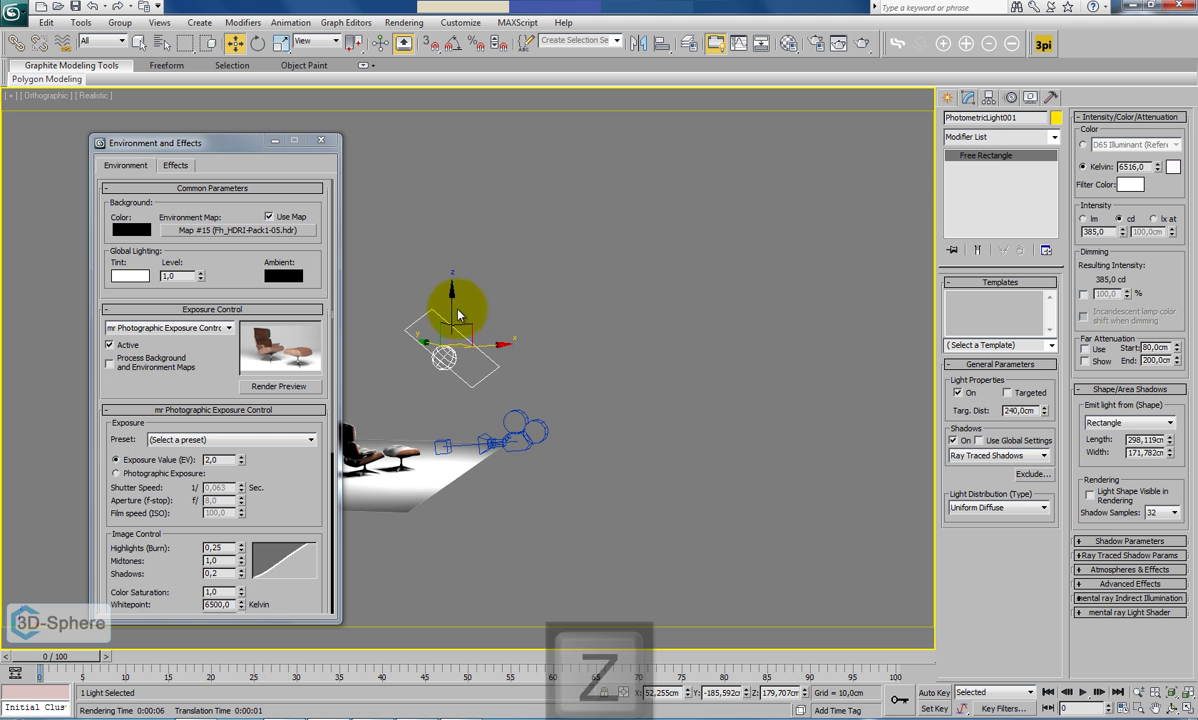
{"action": "left_click_drag", "start_coordinate": [458, 315], "coordinate": [451, 278]}
{"action": "middle_click_drag", "start_coordinate": [553, 343], "coordinate": [401, 414], "text": "alt"}
Lower the light's intensity to 237 cd, checking the camera view with exposure render previews.
{"action": "key", "text": "c"}
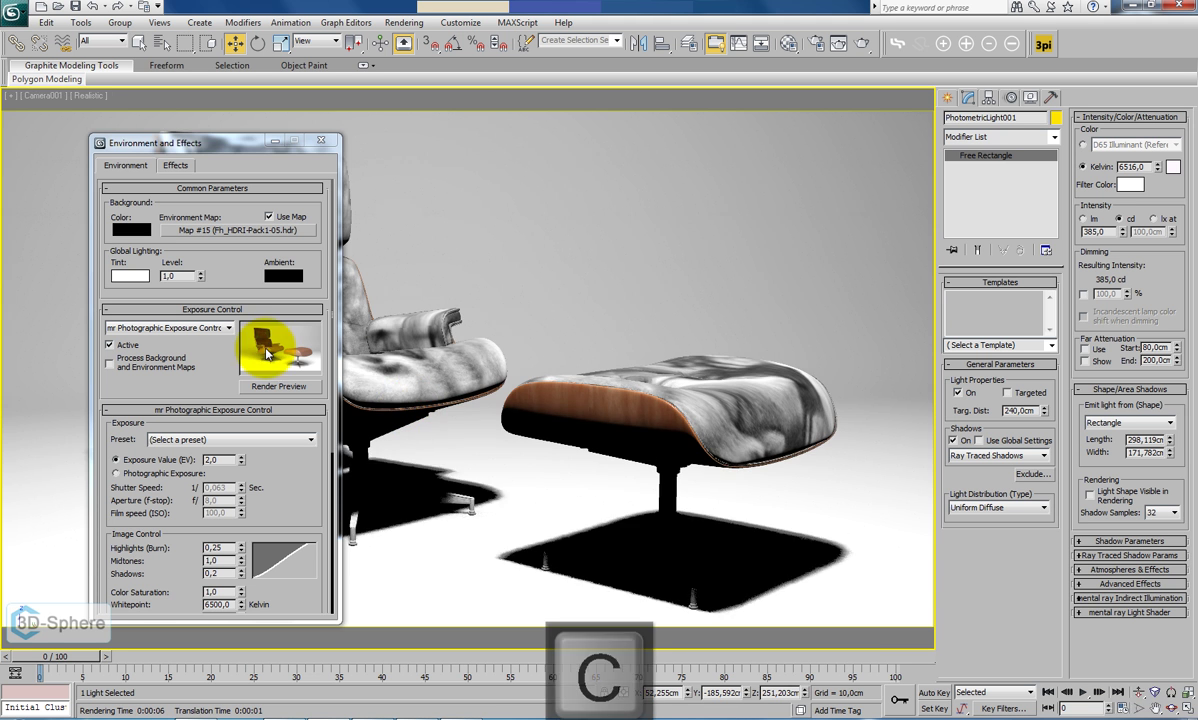
{"action": "left_click", "coordinate": [279, 386]}
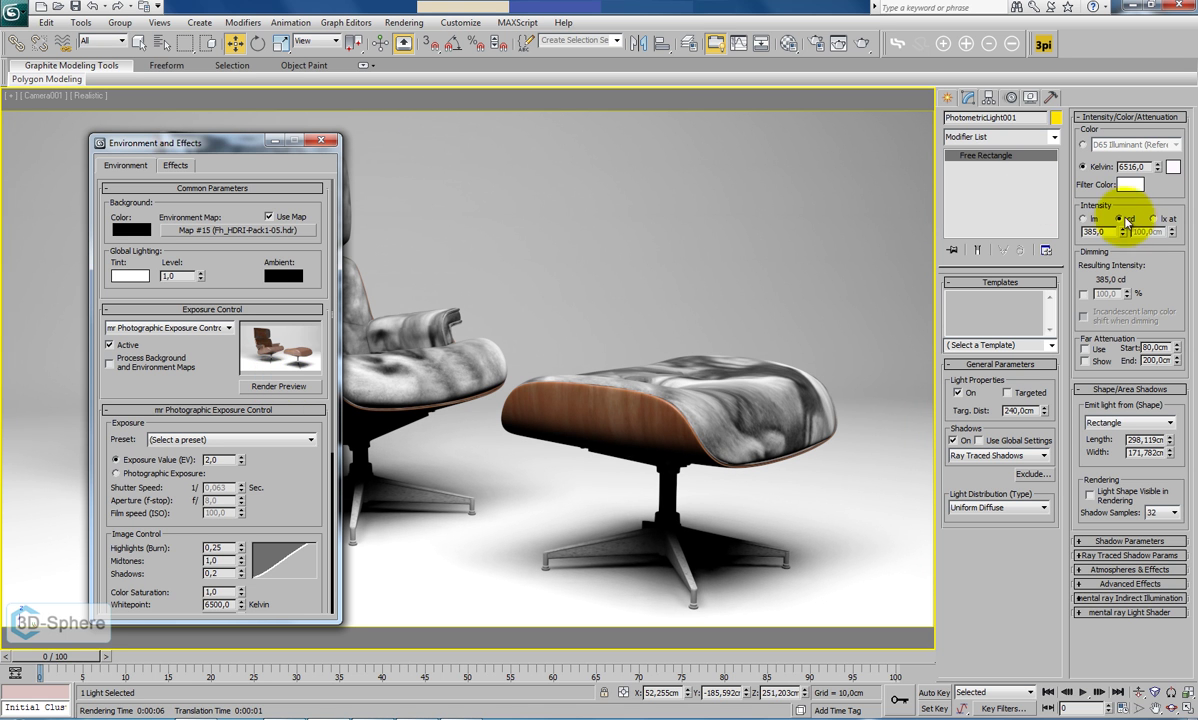
{"action": "left_click_drag", "start_coordinate": [1125, 237], "coordinate": [1124, 252]}
{"action": "left_click_drag", "start_coordinate": [1125, 272], "coordinate": [1129, 307]}
{"action": "left_click", "coordinate": [273, 390]}
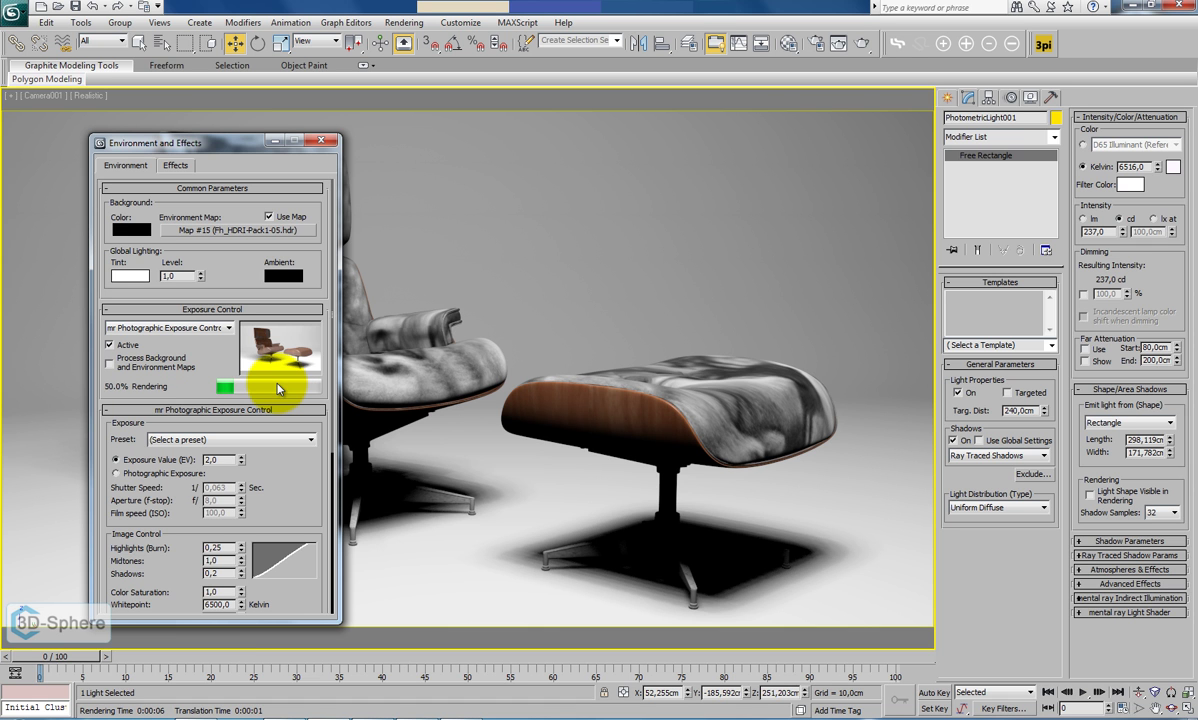
{"action": "left_click", "coordinate": [319, 142]}
Add an Edit Poly modifier to the lower backrest cushion and flip the normals of all its polygons.
{"action": "left_click", "coordinate": [306, 321]}
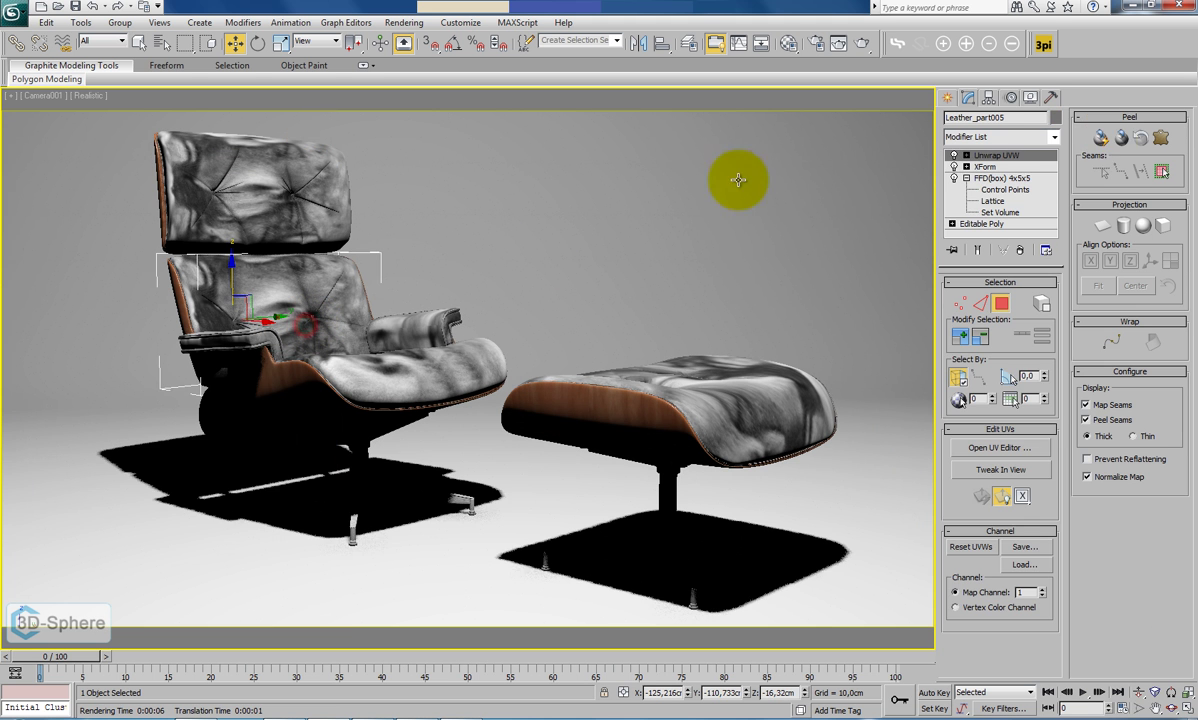
{"action": "left_click", "coordinate": [1054, 136]}
{"action": "left_click_drag", "start_coordinate": [1053, 175], "coordinate": [1053, 280]}
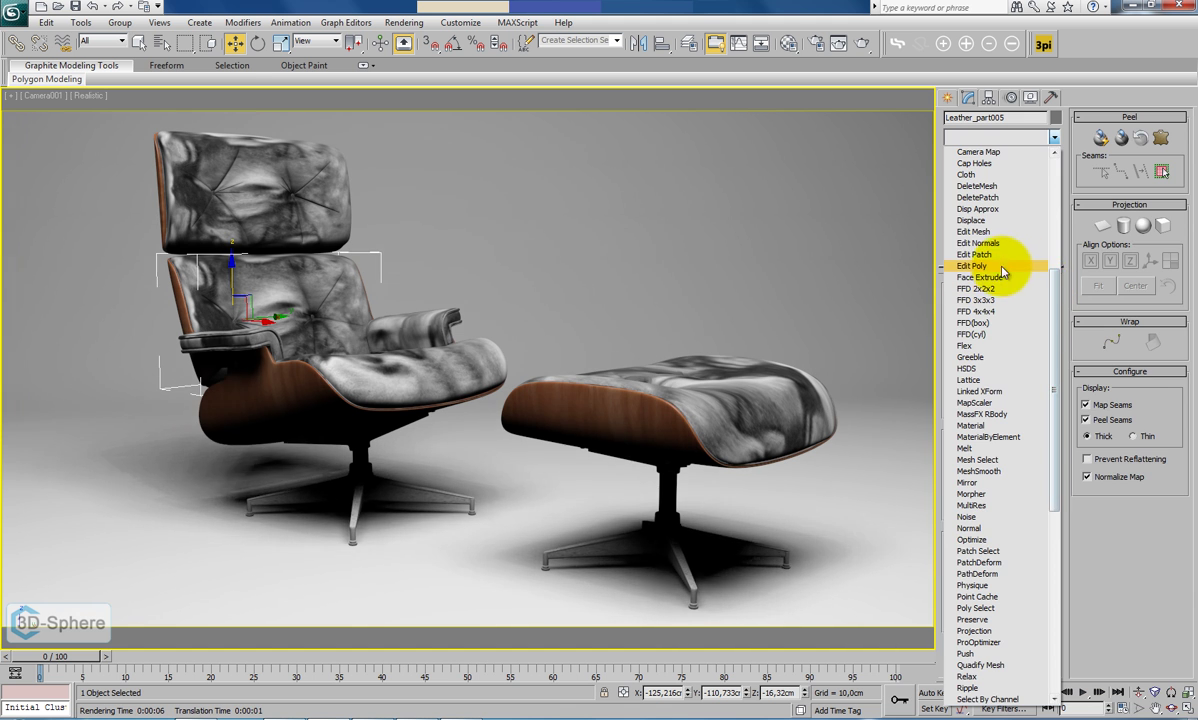
{"action": "left_click", "coordinate": [1003, 268]}
{"action": "left_click", "coordinate": [1013, 394]}
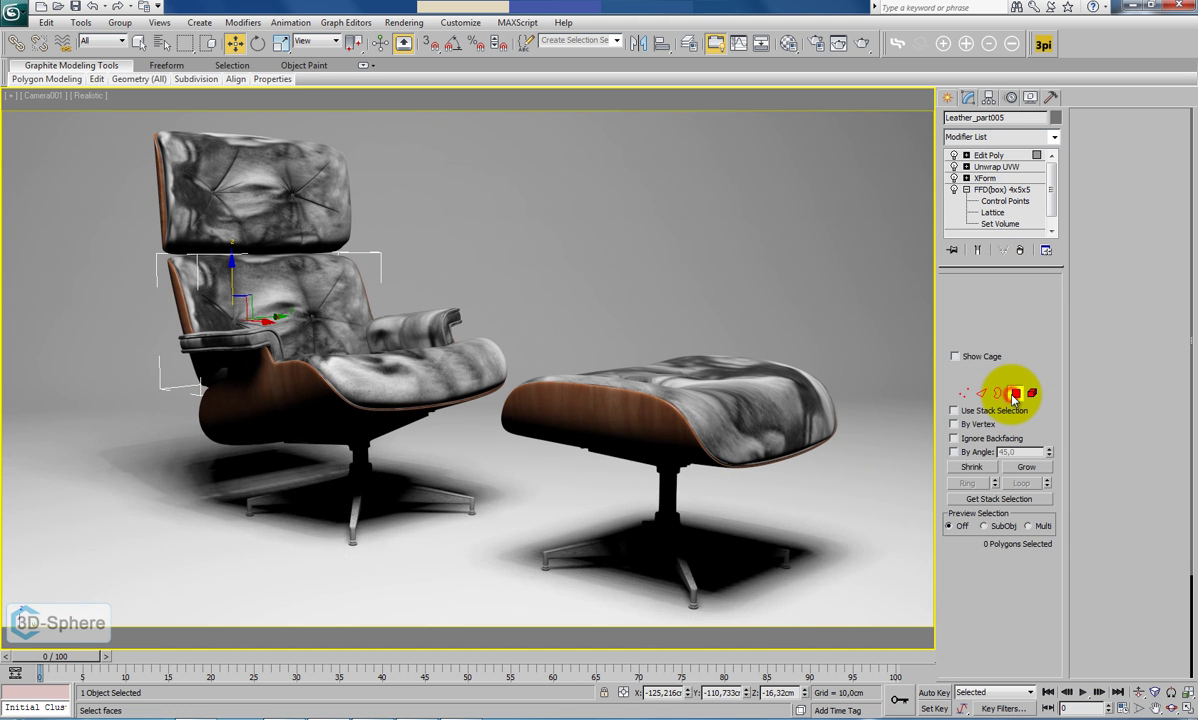
{"action": "key", "text": "ctrl+a"}
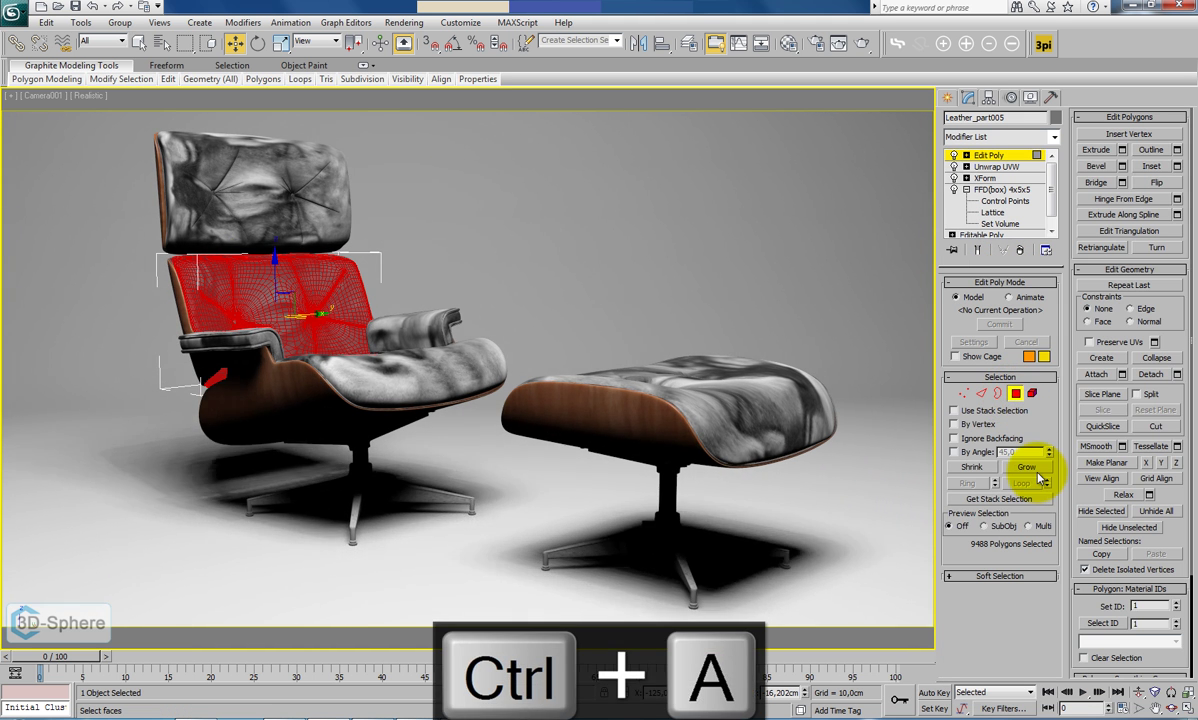
{"action": "left_click", "coordinate": [1155, 182]}
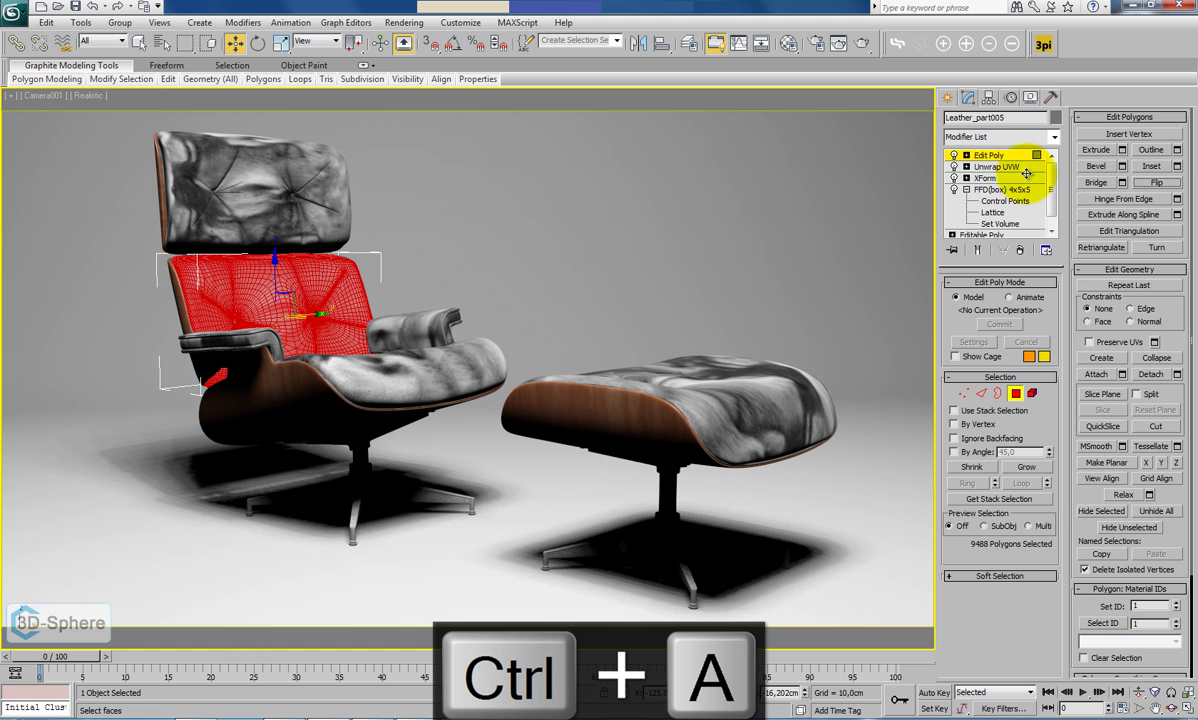
{"action": "left_click", "coordinate": [631, 195]}
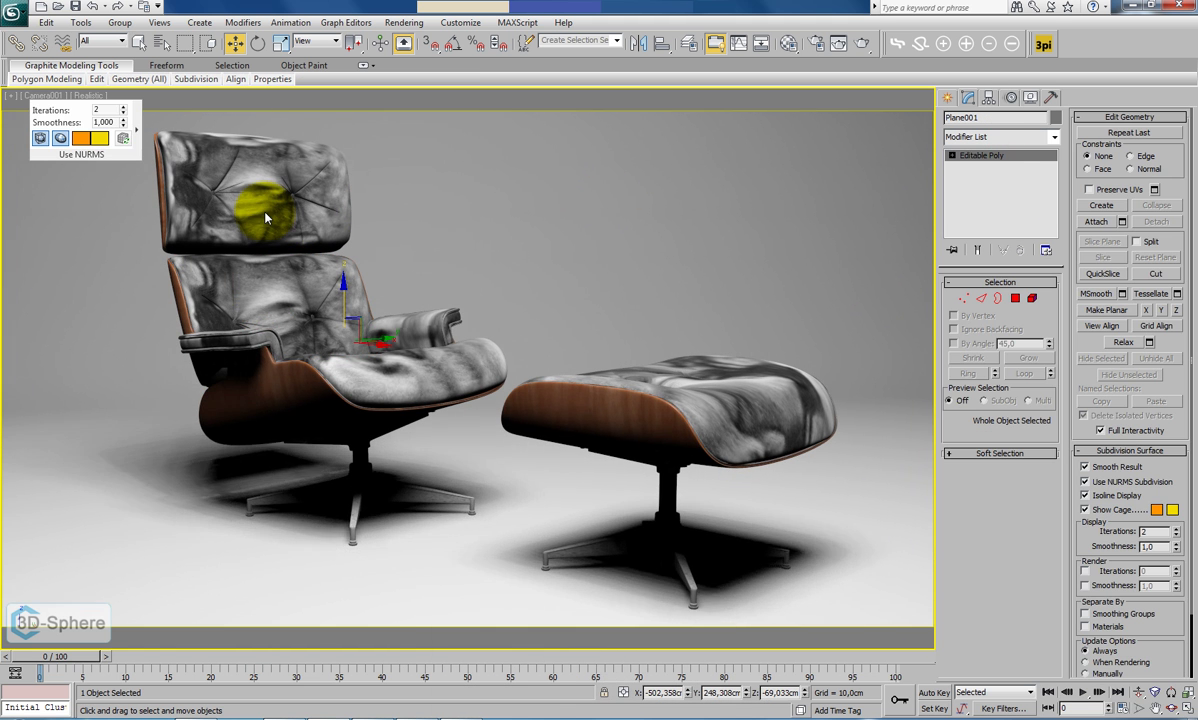
Add an Edit Poly modifier to the headrest cushion and flip the normals of all its polygons.
{"action": "left_click", "coordinate": [265, 215]}
{"action": "left_click", "coordinate": [1053, 137]}
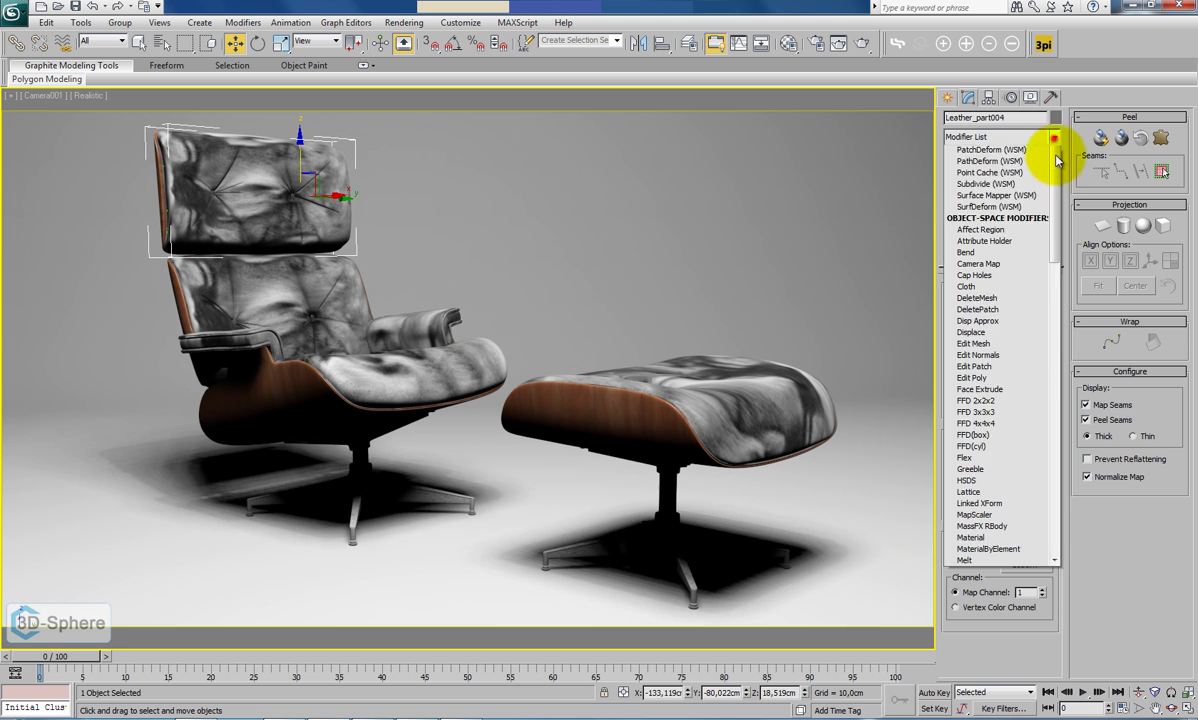
{"action": "scroll", "coordinate": [1056, 190], "scroll_direction": "down", "scroll_amount": 5}
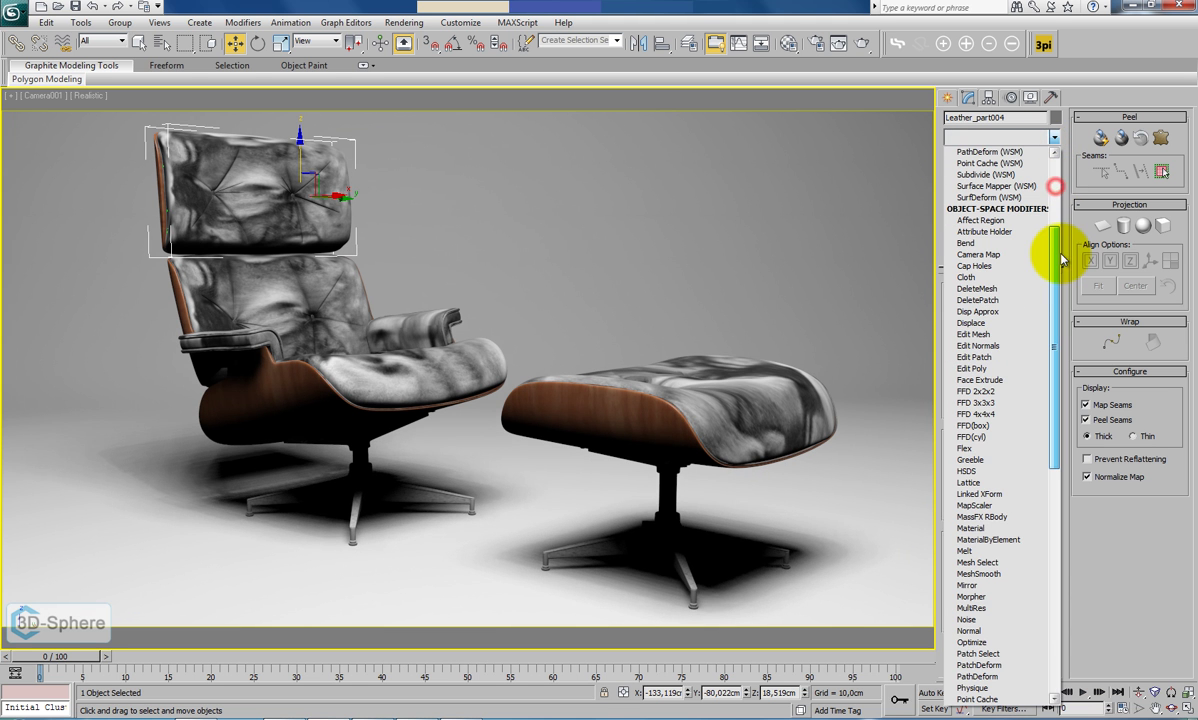
{"action": "left_click", "coordinate": [983, 369]}
{"action": "left_click", "coordinate": [1015, 391]}
{"action": "key", "text": "ctrl+a"}
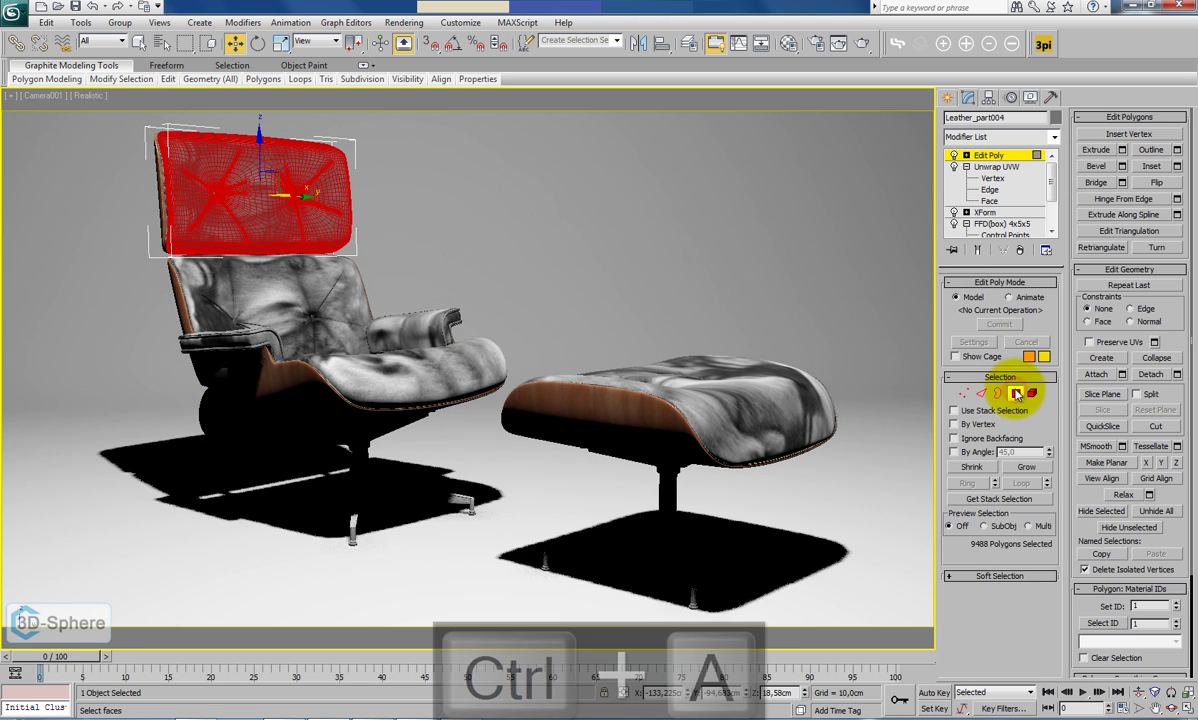
{"action": "left_click", "coordinate": [850, 222]}
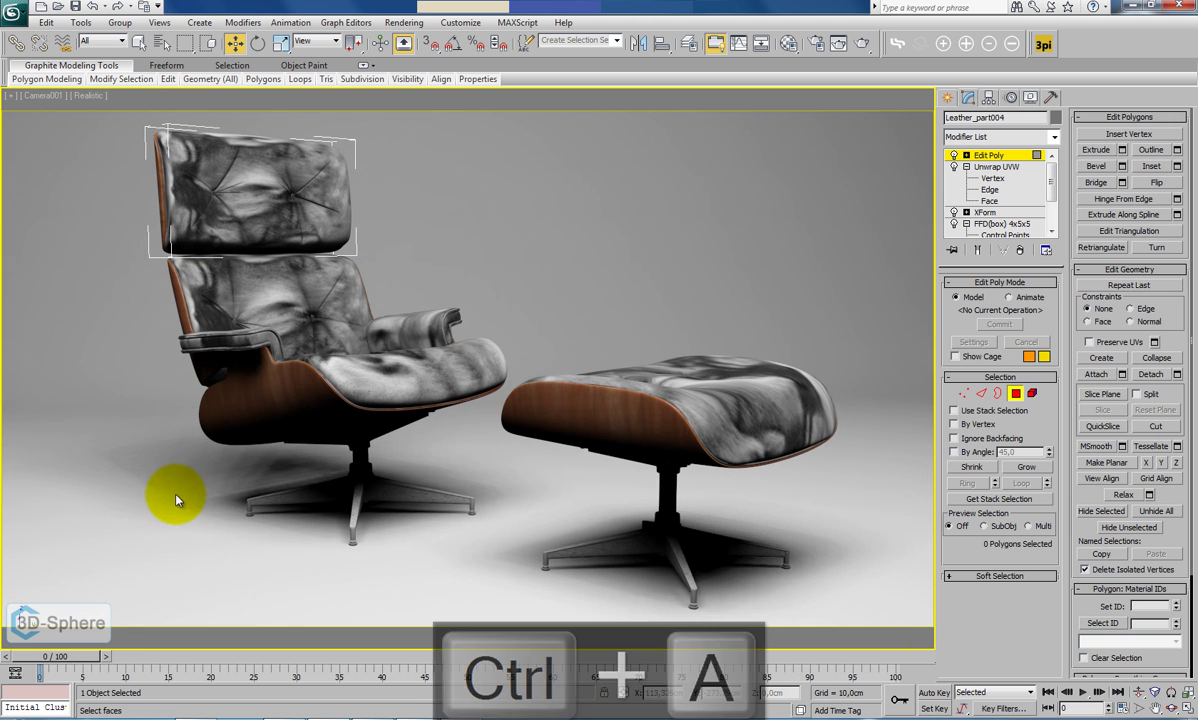
Render an exposure control preview of the camera view to check the headrest cushion, and close the environment settings.
{"action": "left_click", "coordinate": [398, 22]}
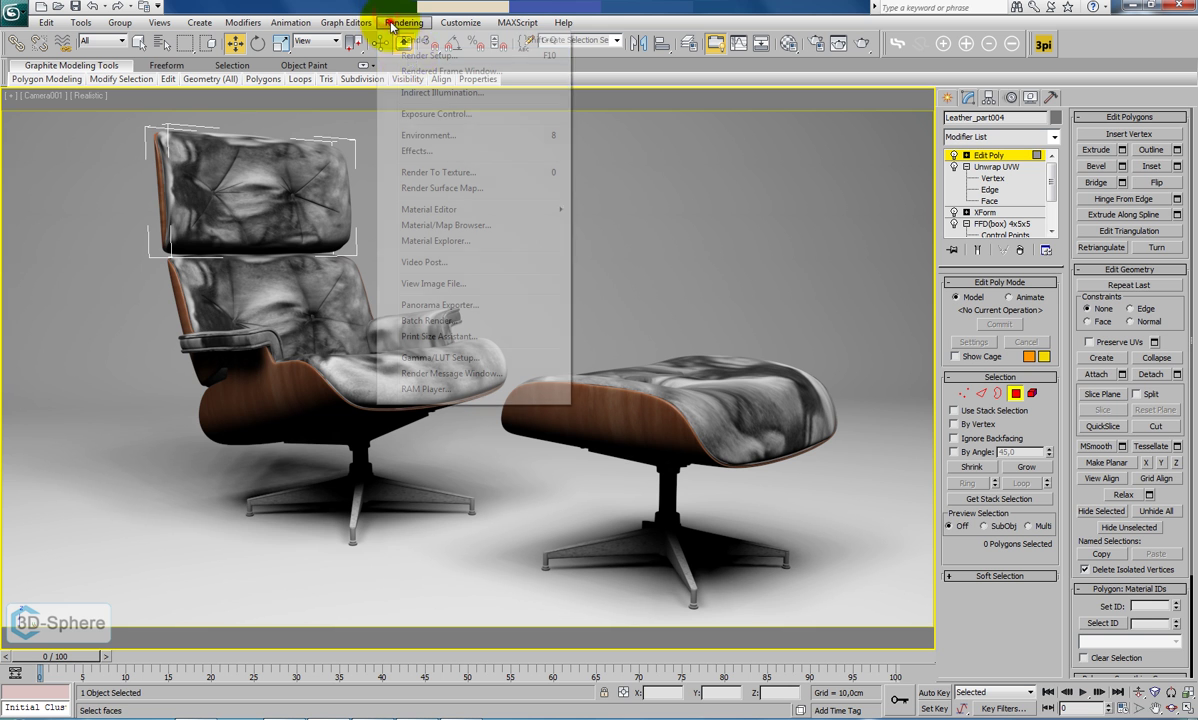
{"action": "left_click", "coordinate": [434, 116]}
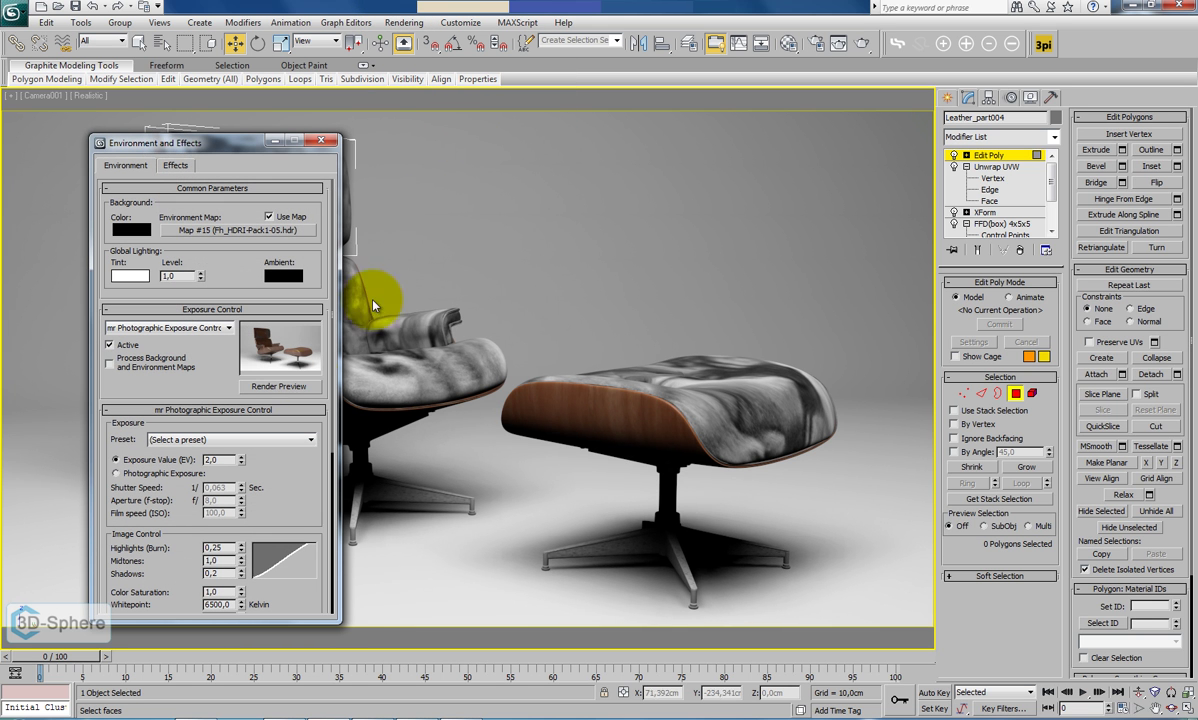
{"action": "left_click", "coordinate": [300, 387]}
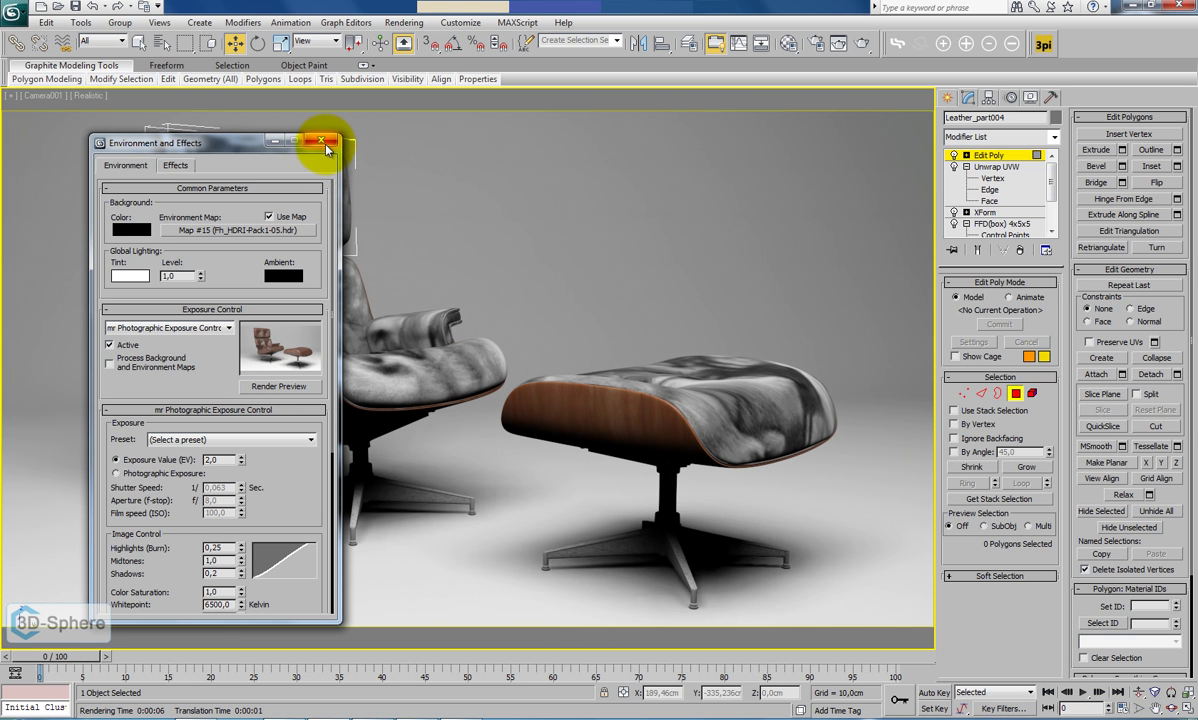
{"action": "left_click", "coordinate": [325, 146]}
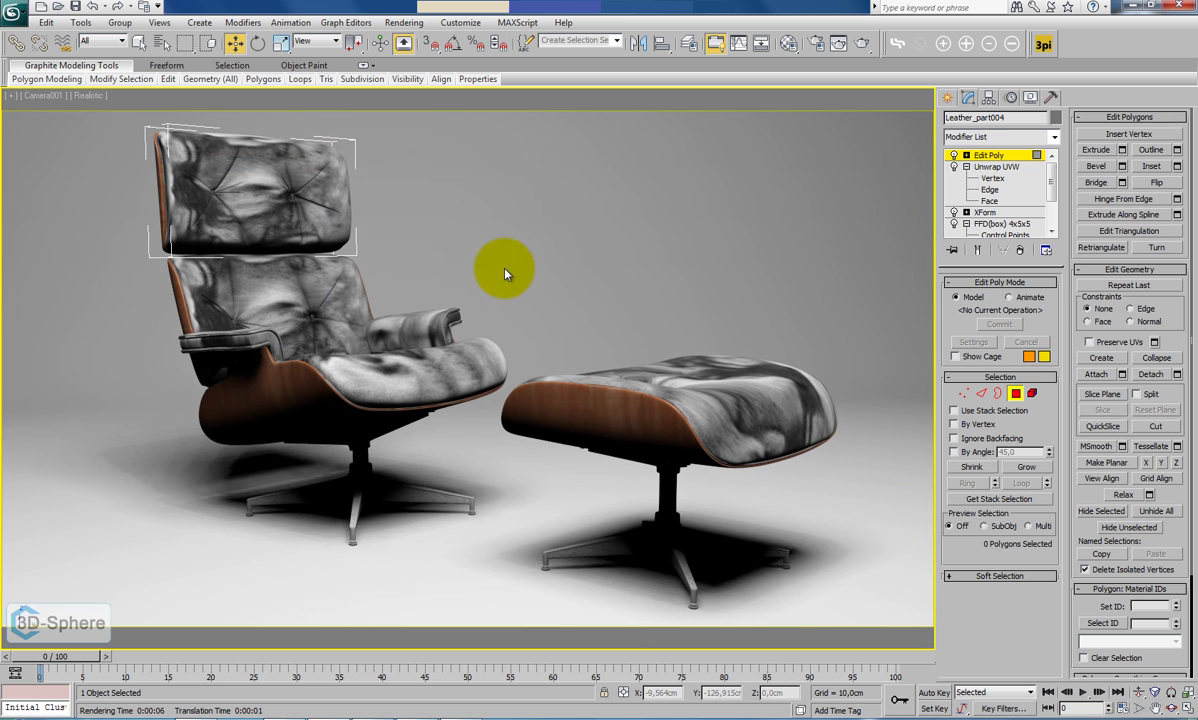
Leave the headrest cushion's polygon editing and select the backdrop plane.
{"action": "key", "text": "p"}
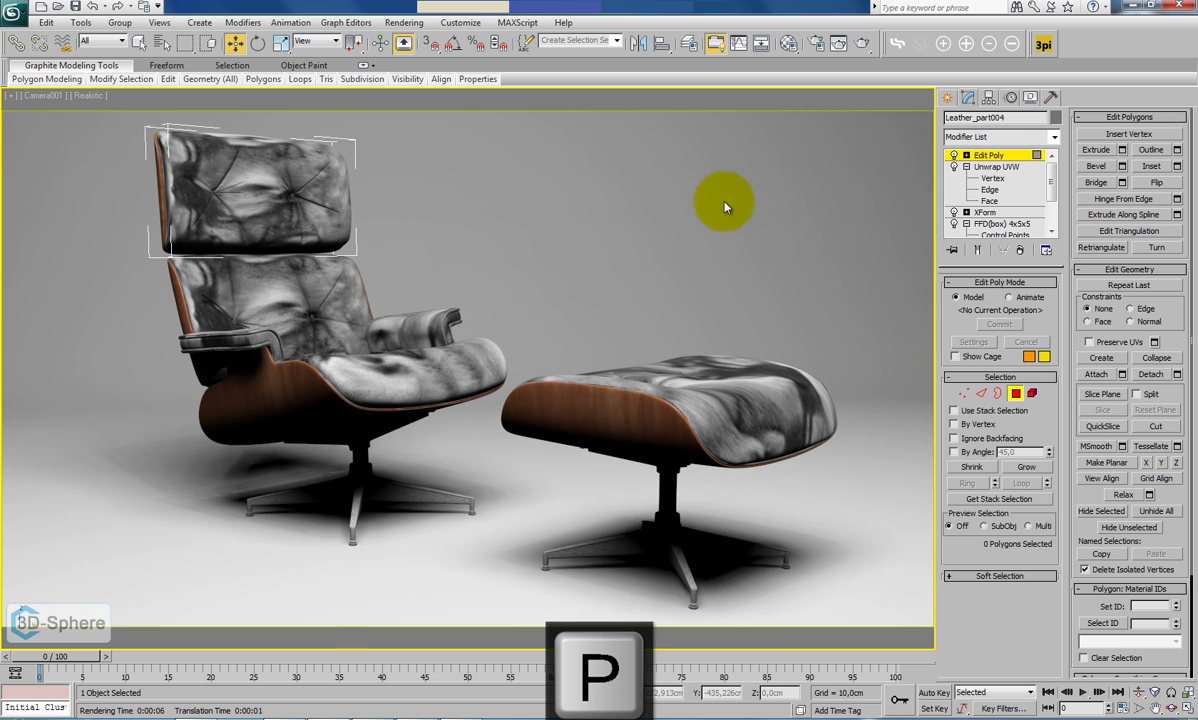
{"action": "left_click", "coordinate": [966, 155]}
{"action": "left_click", "coordinate": [990, 211]}
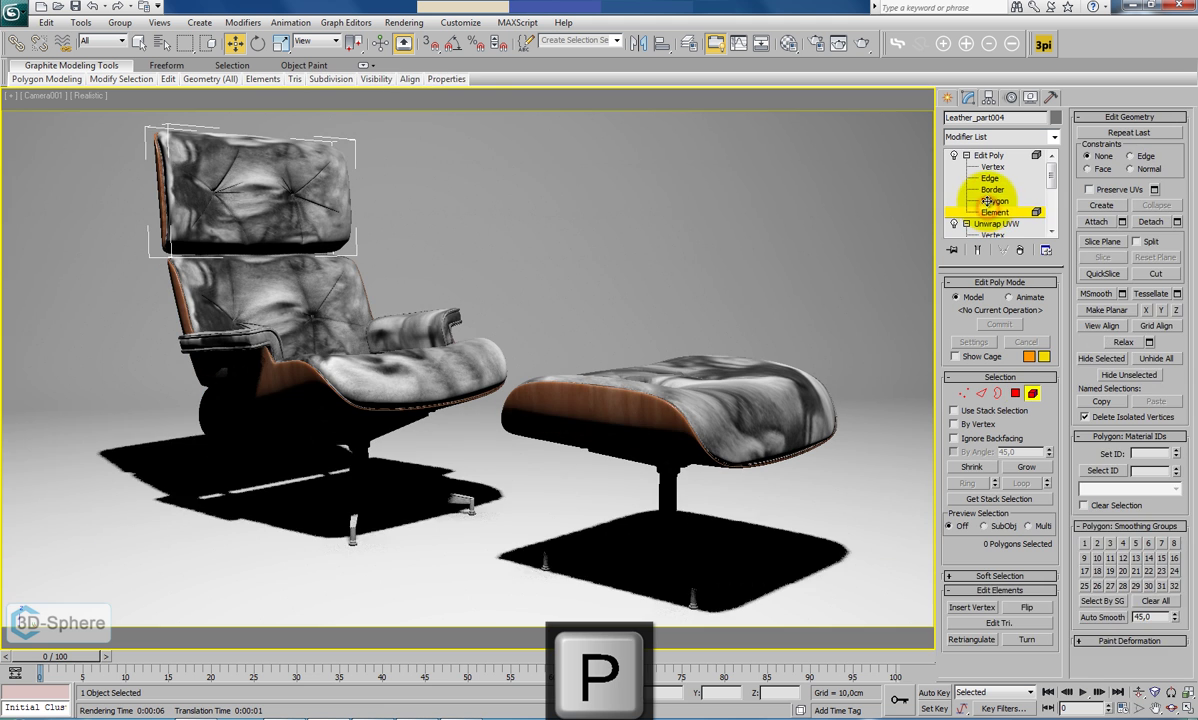
{"action": "left_click", "coordinate": [709, 227]}
Move the rectangular photometric light in the top view to about X 94 cm, Y -200 cm.
{"action": "key", "text": "p"}
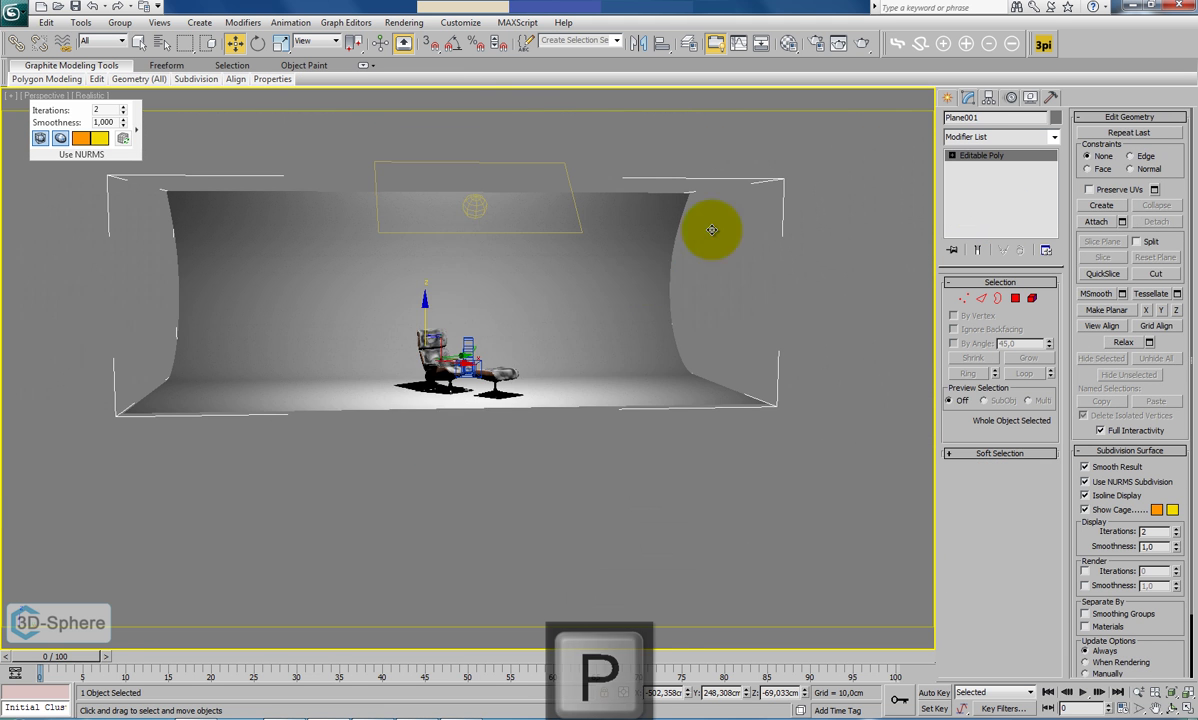
{"action": "middle_click_drag", "start_coordinate": [666, 286], "coordinate": [693, 321], "text": "alt"}
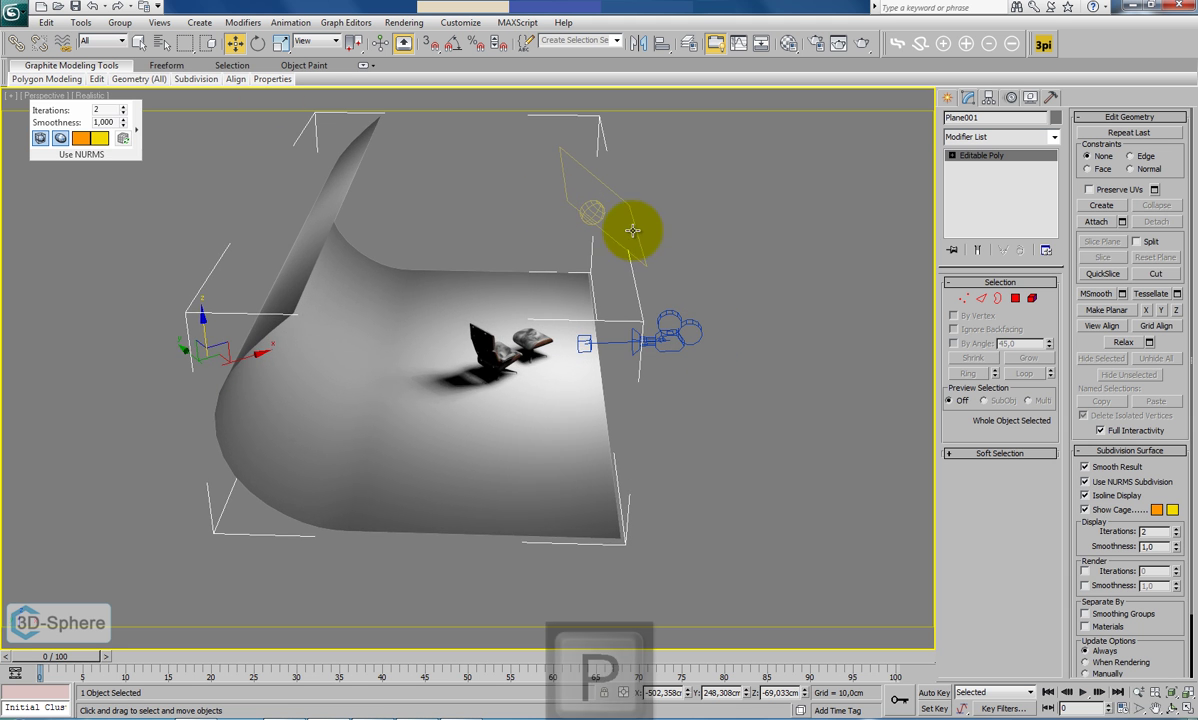
{"action": "middle_click_drag", "start_coordinate": [632, 230], "coordinate": [627, 287], "text": "alt"}
{"action": "left_click", "coordinate": [597, 242]}
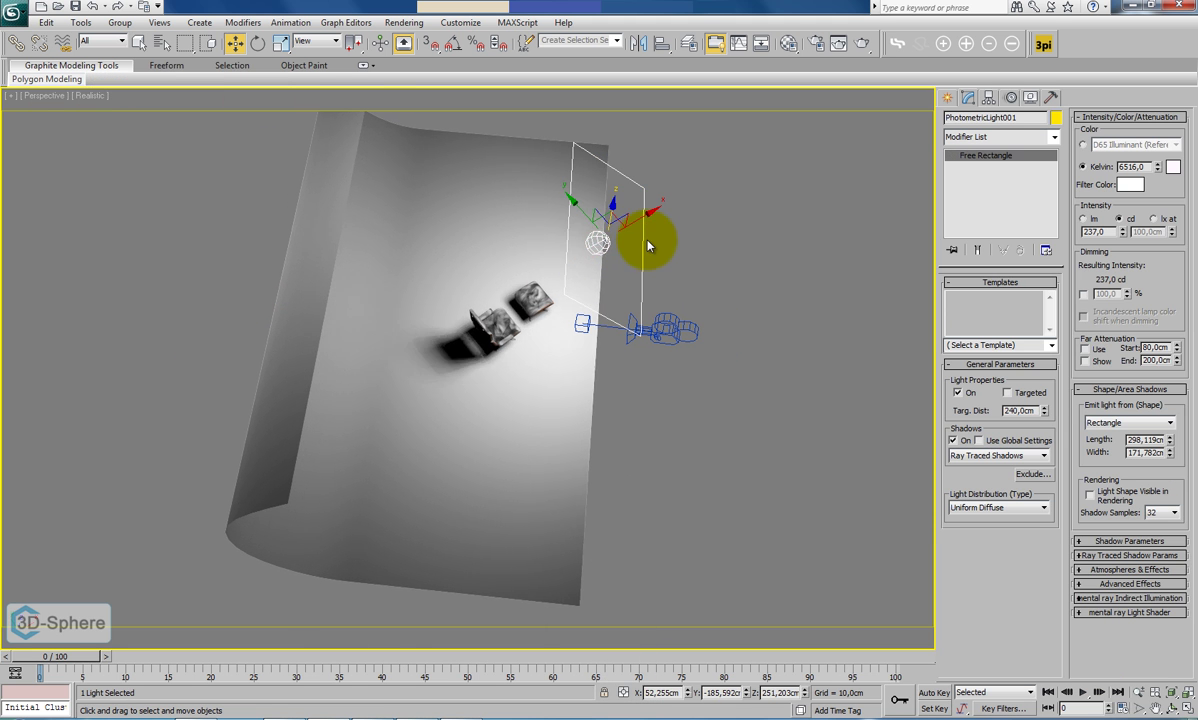
{"action": "key", "text": "t"}
{"action": "key", "text": "z"}
{"action": "left_click_drag", "start_coordinate": [493, 355], "coordinate": [523, 385]}
Raise the light's intensity to 249 cd and inspect the lighting from the camera and from around the set.
{"action": "left_click", "coordinate": [1085, 232]}
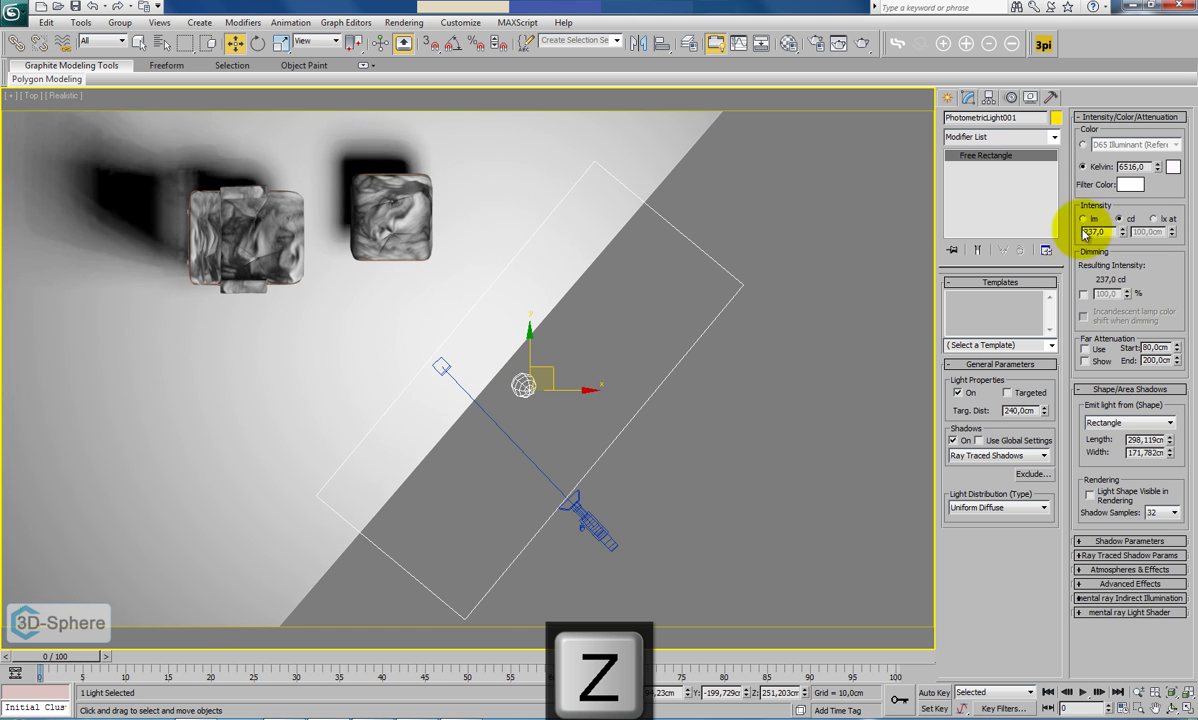
{"action": "left_click_drag", "start_coordinate": [1123, 235], "coordinate": [1124, 229]}
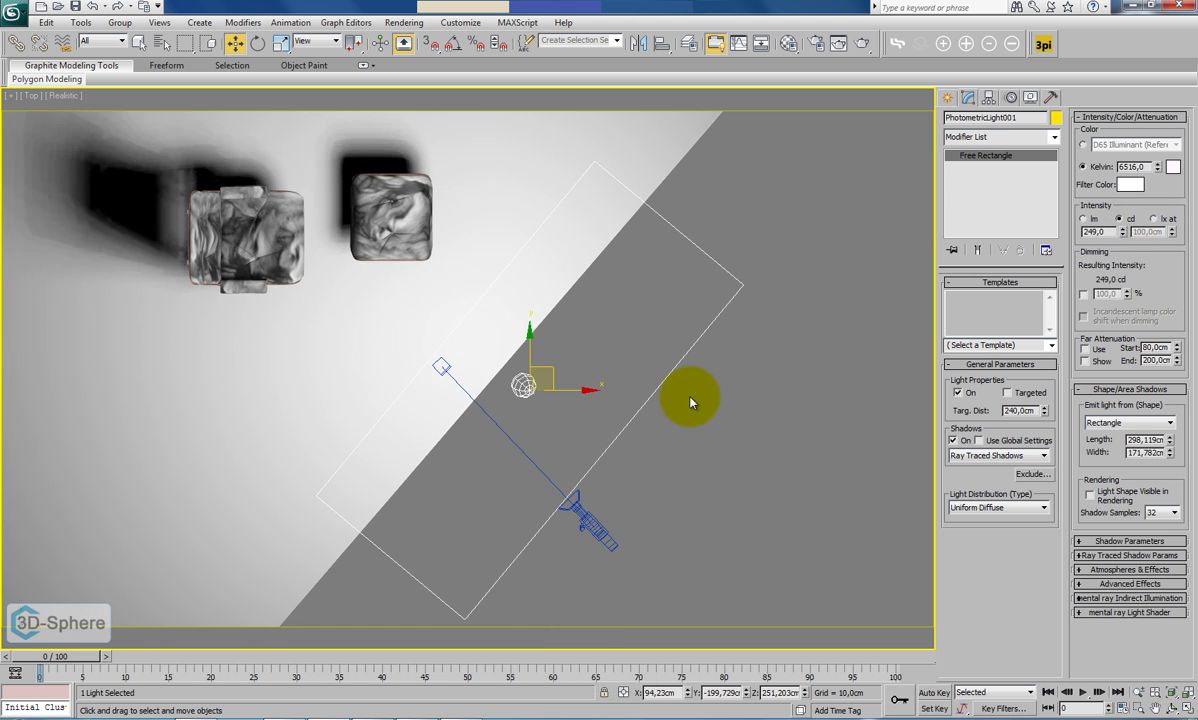
{"action": "key", "text": "c"}
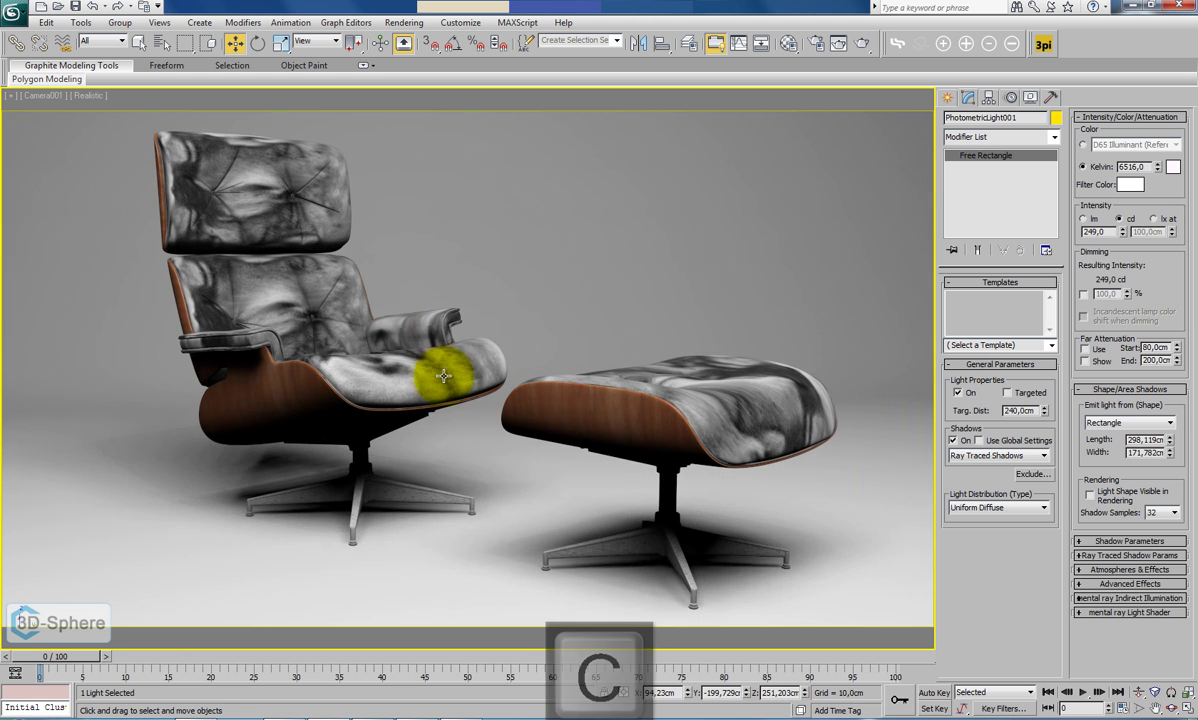
{"action": "key", "text": "p"}
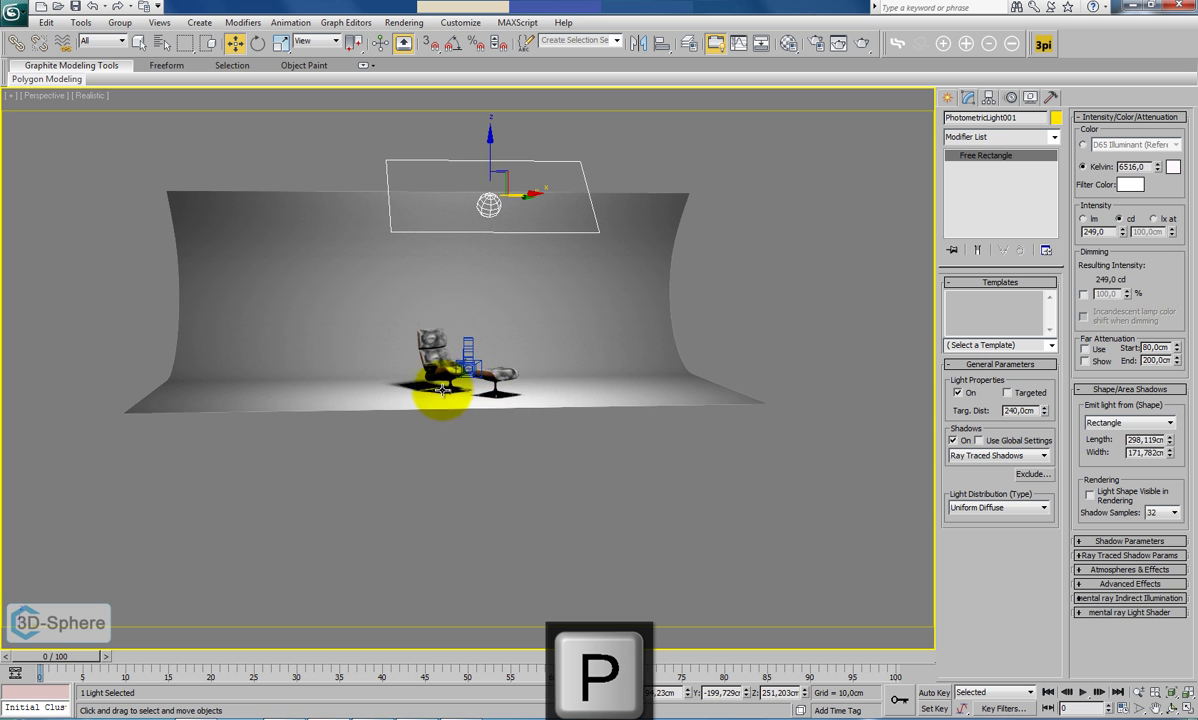
{"action": "middle_click_drag", "start_coordinate": [559, 393], "coordinate": [610, 404], "text": "alt"}
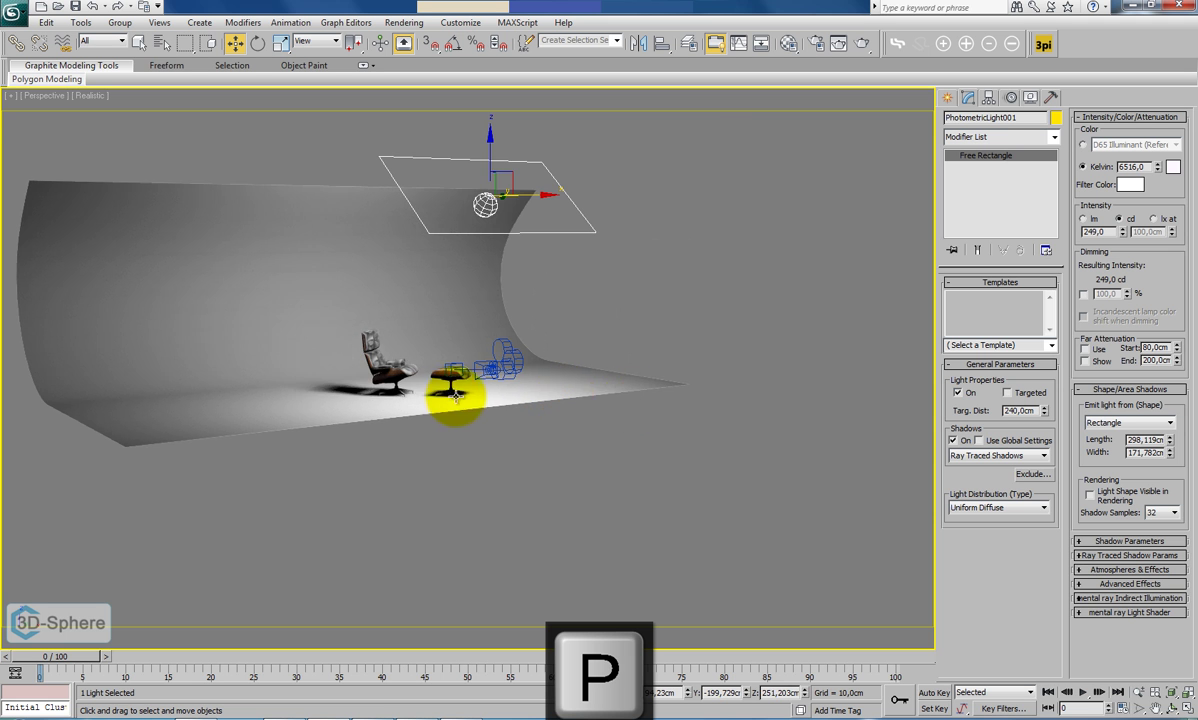
{"action": "middle_click_drag", "start_coordinate": [455, 396], "coordinate": [548, 398], "text": "alt"}
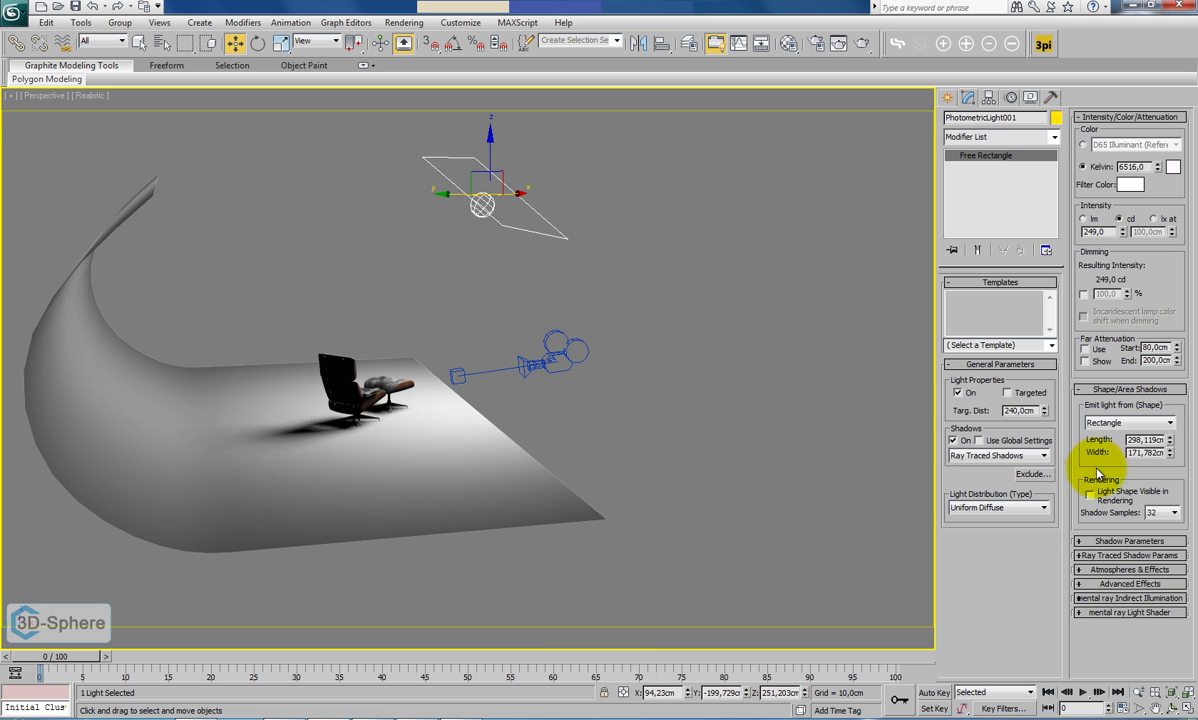
{"action": "middle_click_drag", "start_coordinate": [915, 505], "coordinate": [604, 484], "text": "alt"}
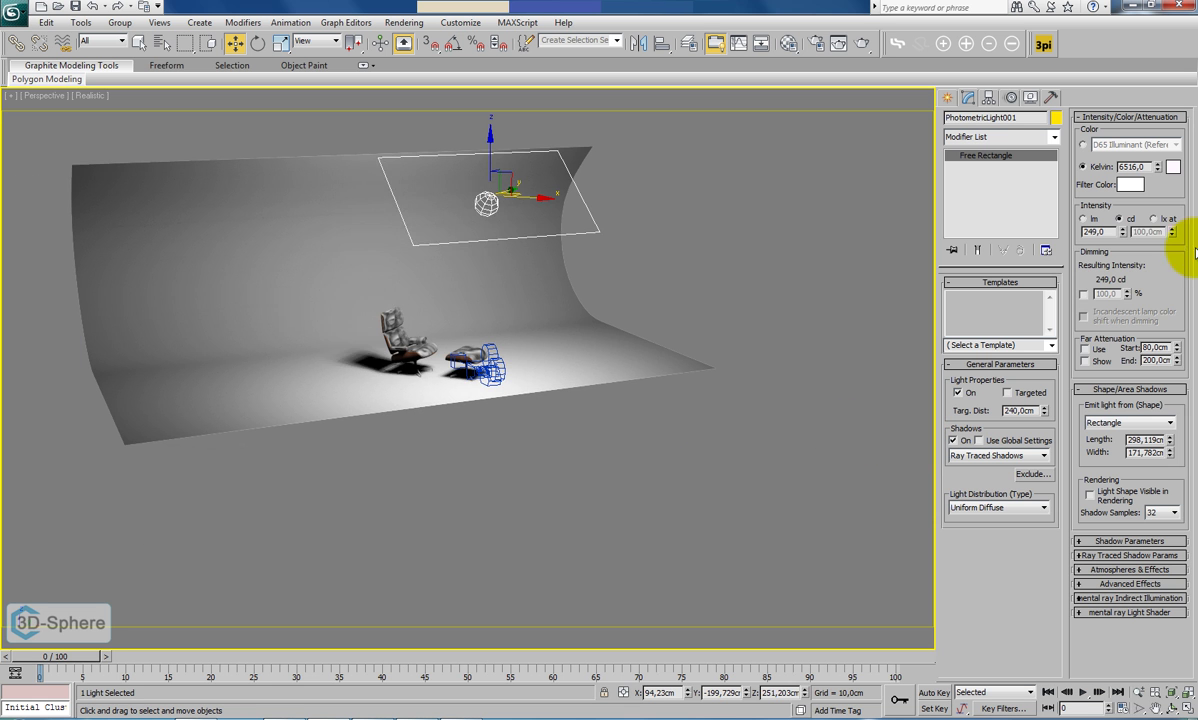
Adjust the light's intensity to 222 cd, checking the camera view with exposure render previews.
{"action": "left_click_drag", "start_coordinate": [1124, 236], "coordinate": [1112, 355]}
{"action": "key", "text": "c"}
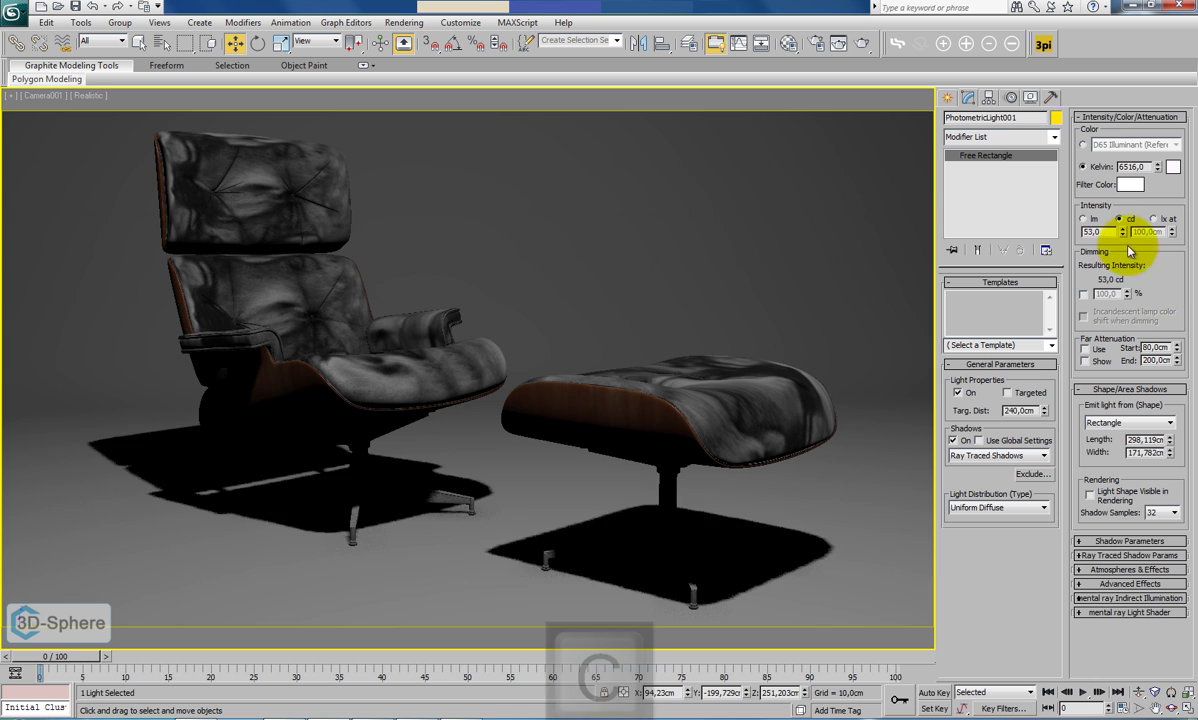
{"action": "left_click_drag", "start_coordinate": [1123, 231], "coordinate": [1112, 124]}
{"action": "left_click", "coordinate": [404, 22]}
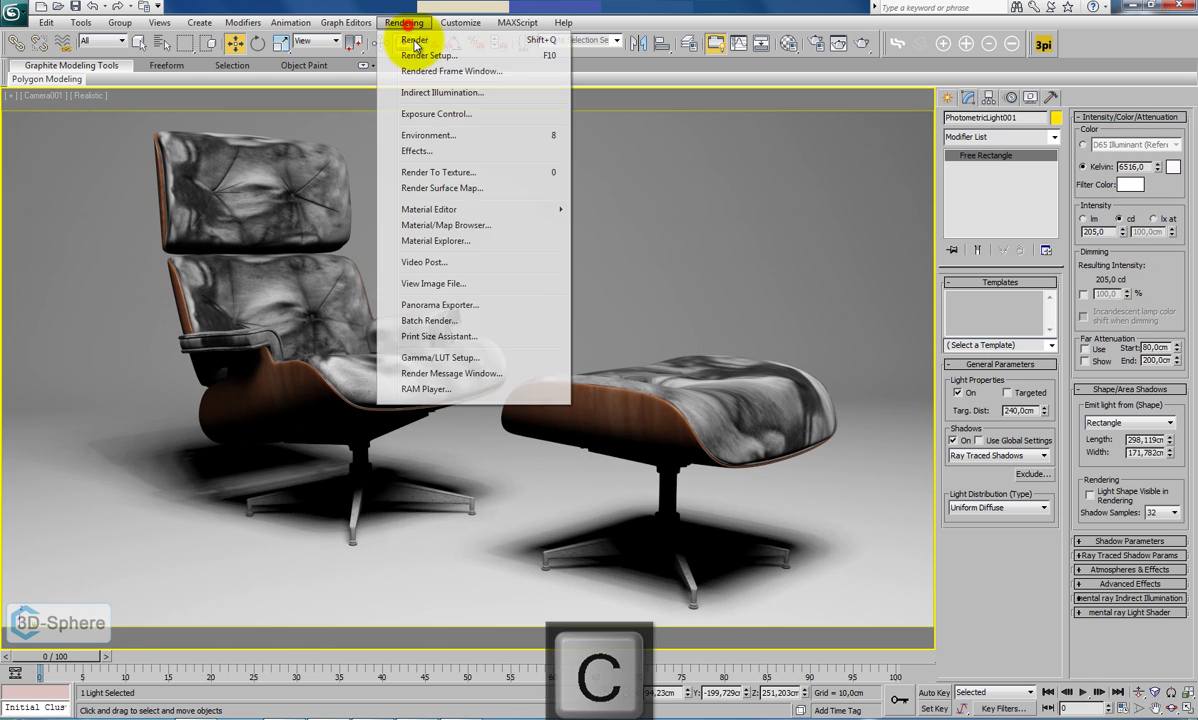
{"action": "left_click", "coordinate": [441, 112]}
{"action": "left_click", "coordinate": [285, 385]}
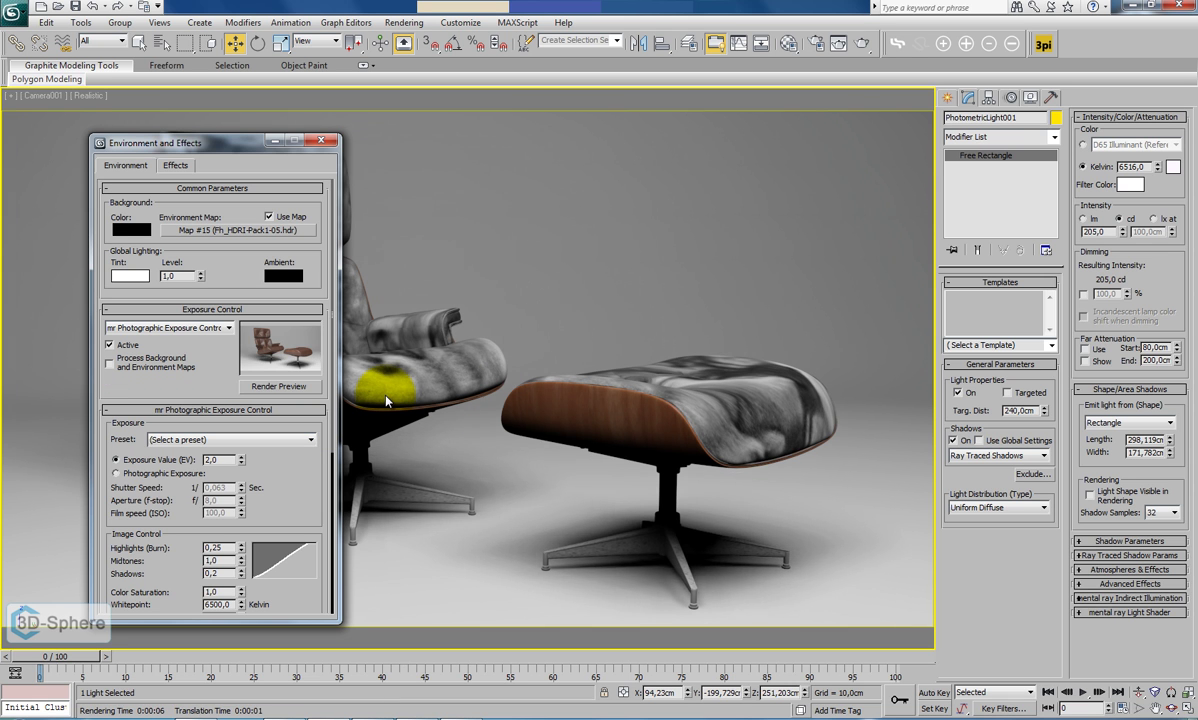
{"action": "left_click_drag", "start_coordinate": [1122, 233], "coordinate": [1121, 230]}
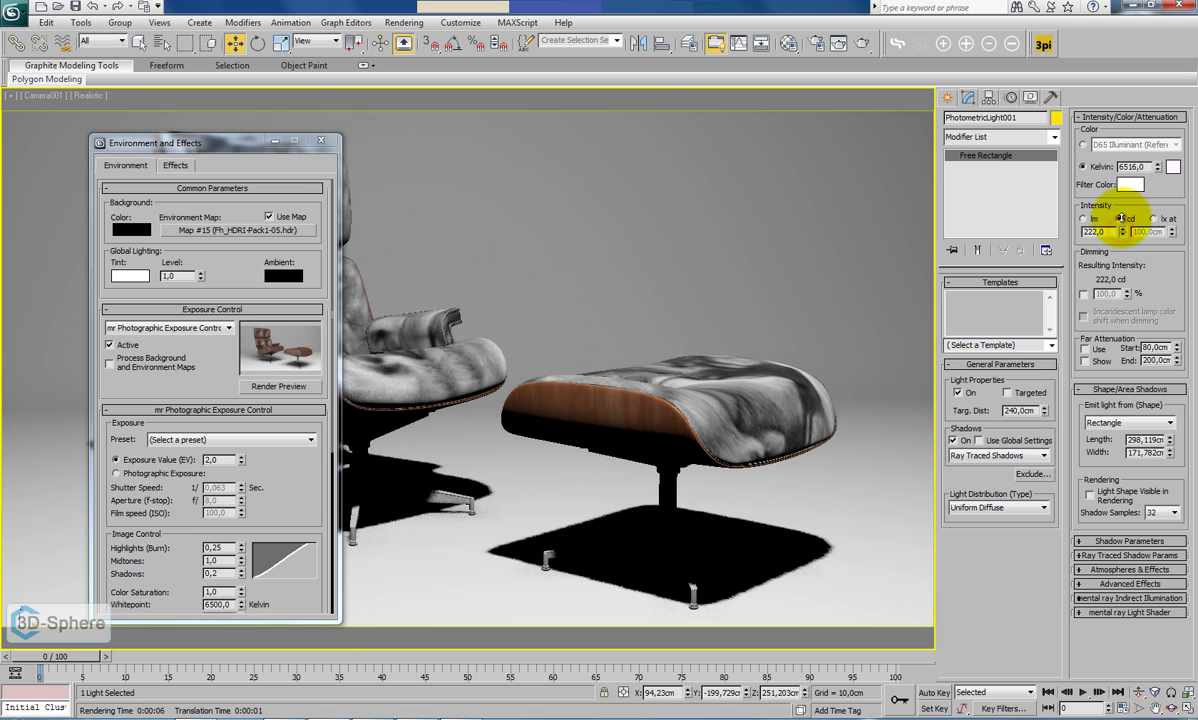
{"action": "left_click", "coordinate": [292, 388]}
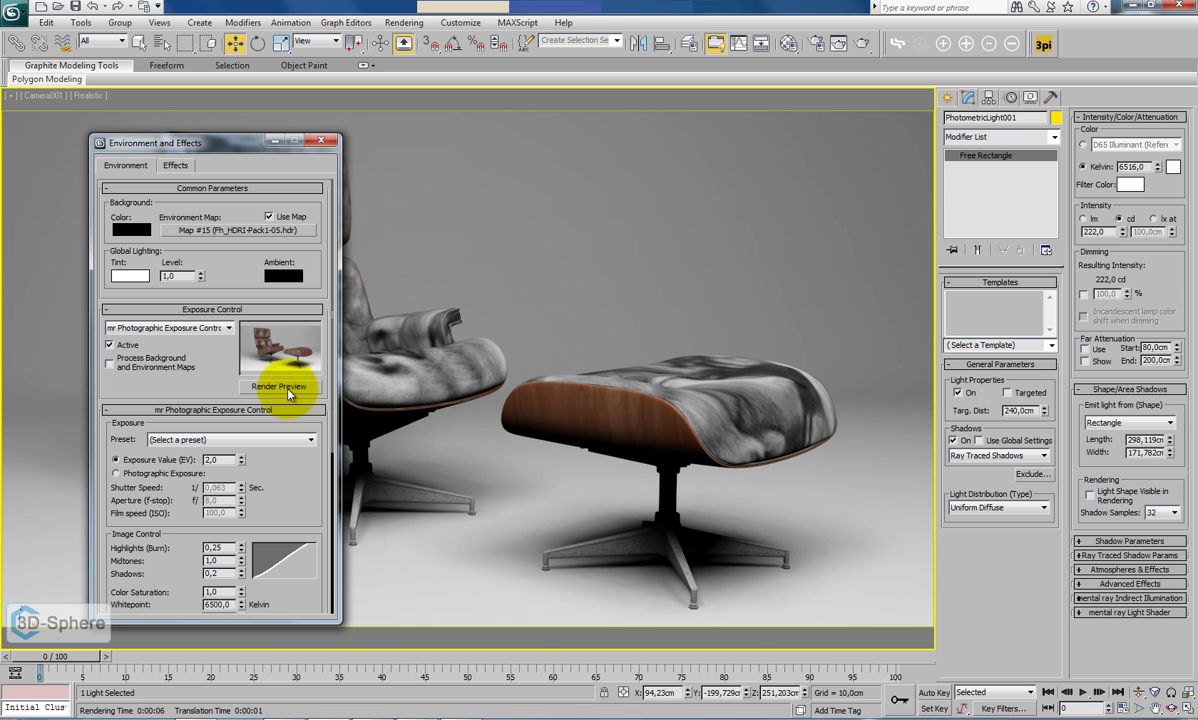
{"action": "left_click", "coordinate": [329, 140]}
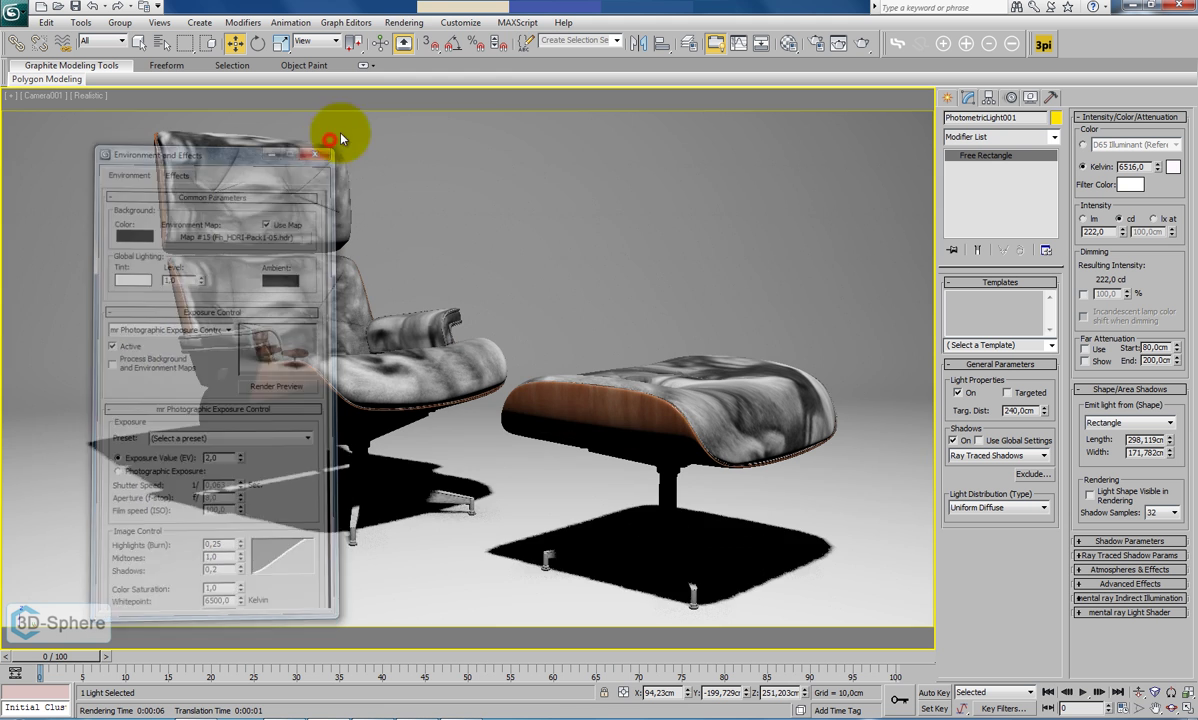
Set the mental ray renderer's samples per pixel to a minimum of 1 and a maximum of 4.
{"action": "left_click", "coordinate": [403, 22]}
{"action": "left_click", "coordinate": [407, 54]}
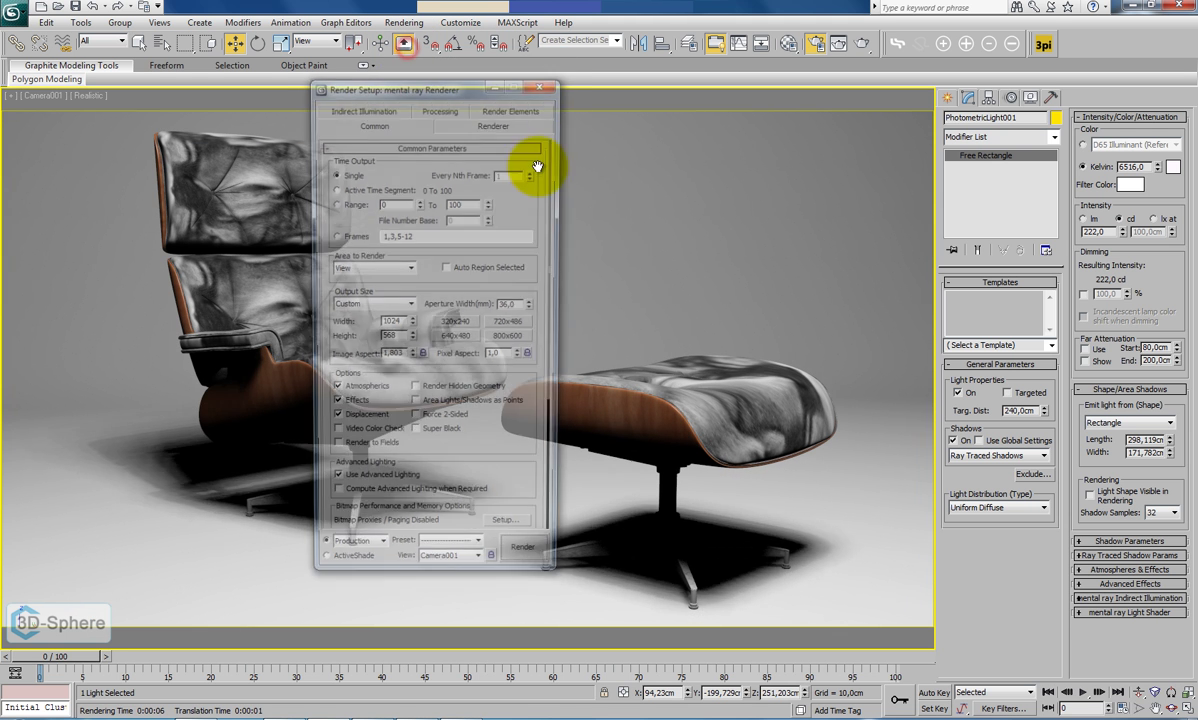
{"action": "left_click", "coordinate": [480, 125]}
{"action": "left_click", "coordinate": [352, 107]}
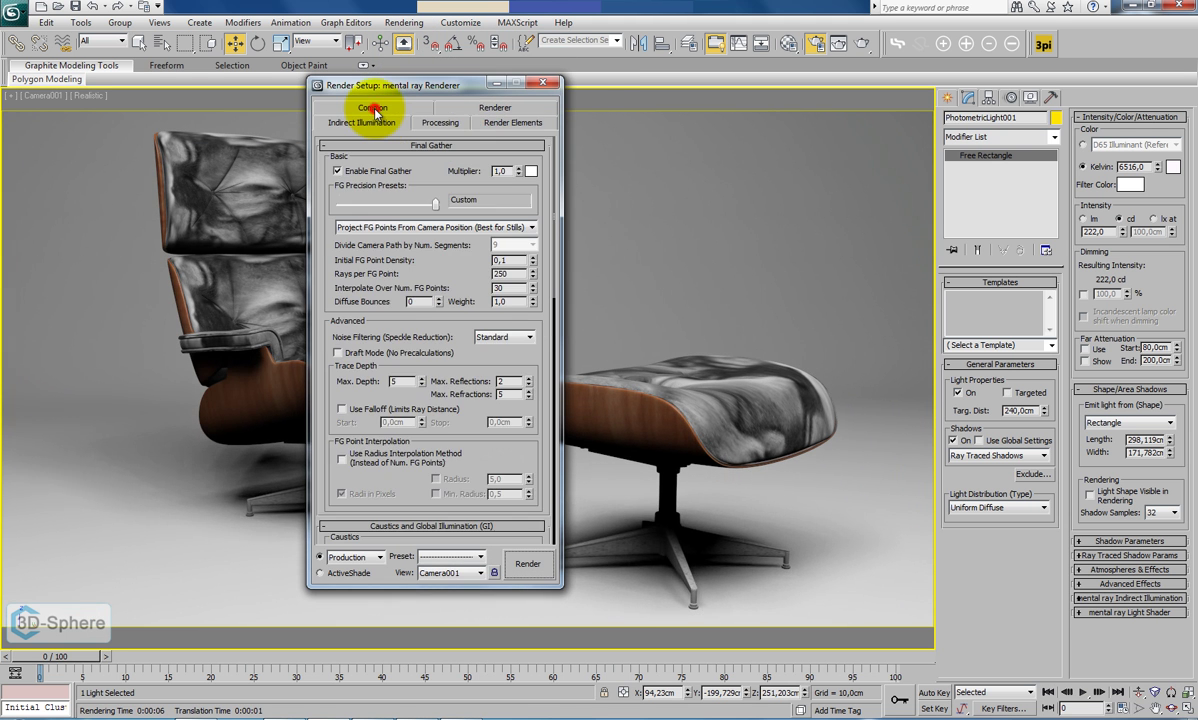
{"action": "left_click", "coordinate": [495, 122]}
{"action": "left_click", "coordinate": [480, 107]}
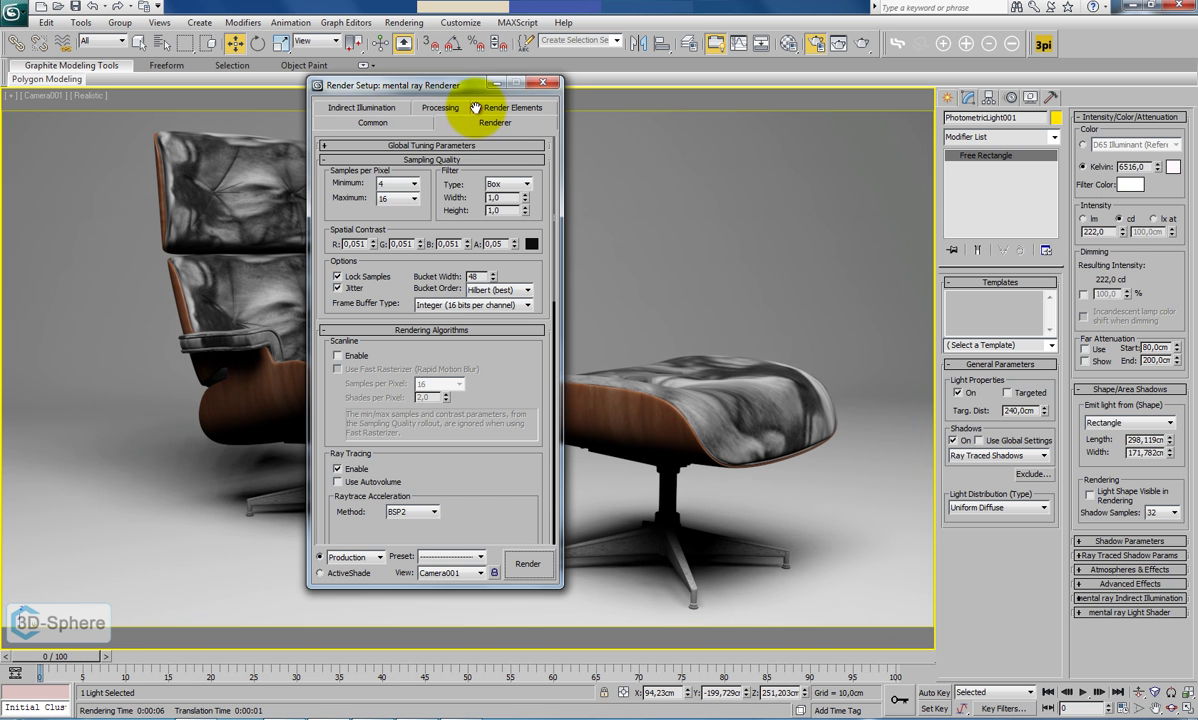
{"action": "left_click", "coordinate": [411, 184]}
{"action": "left_click", "coordinate": [395, 224]}
{"action": "left_click", "coordinate": [411, 198]}
{"action": "left_click", "coordinate": [395, 246]}
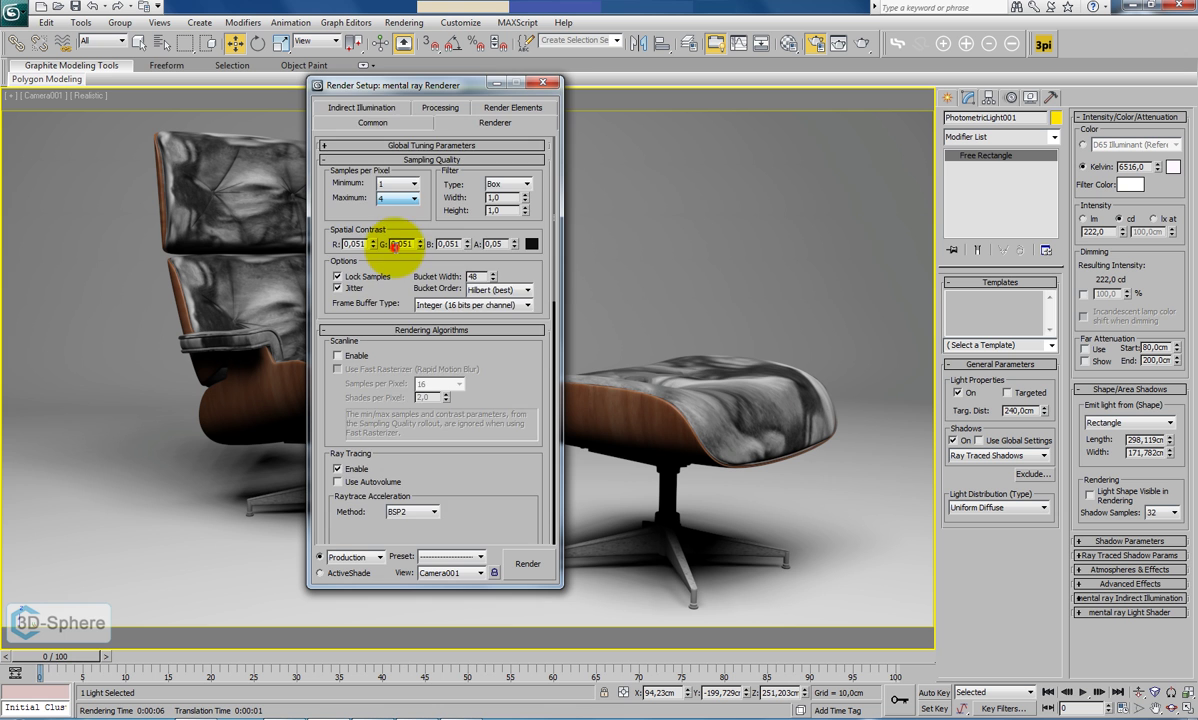
Set the Final Gather precision preset to Draft and render the Camera001 view.
{"action": "left_click", "coordinate": [352, 107]}
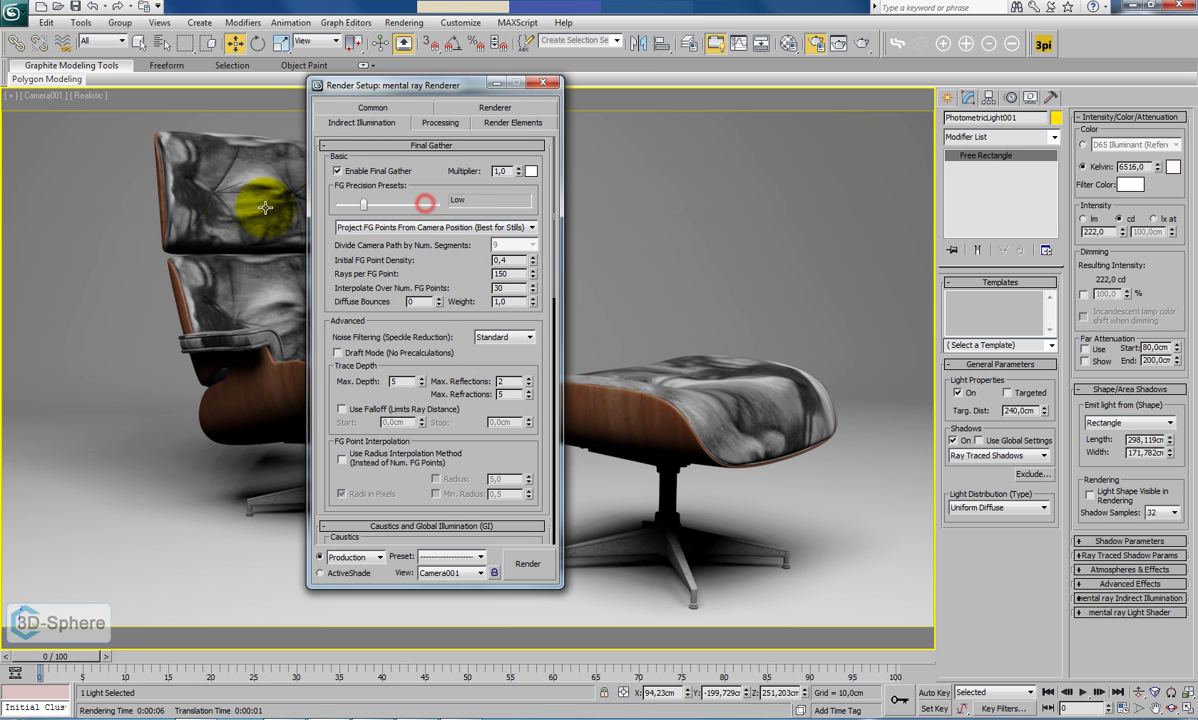
{"action": "left_click_drag", "start_coordinate": [411, 205], "coordinate": [362, 208]}
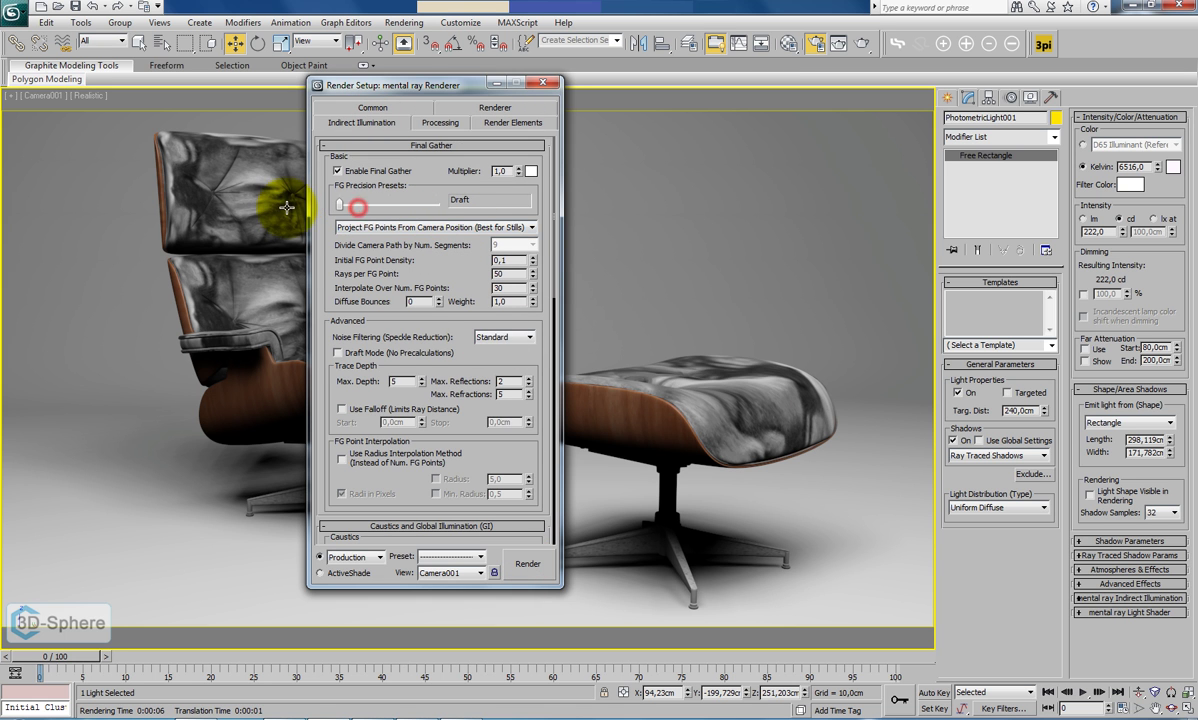
{"action": "left_click", "coordinate": [535, 558]}
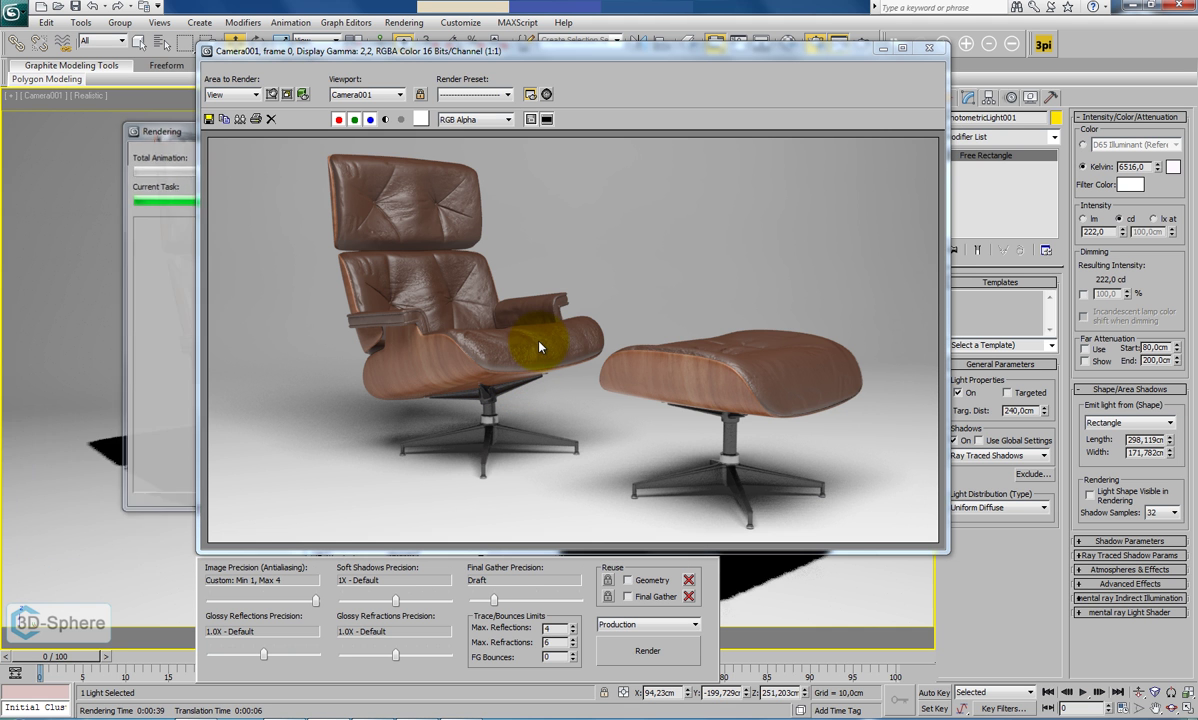
Set the Leather material's bump amount to -0.7.
{"action": "key", "text": "m"}
{"action": "left_click", "coordinate": [645, 188]}
{"action": "left_click", "coordinate": [680, 184]}
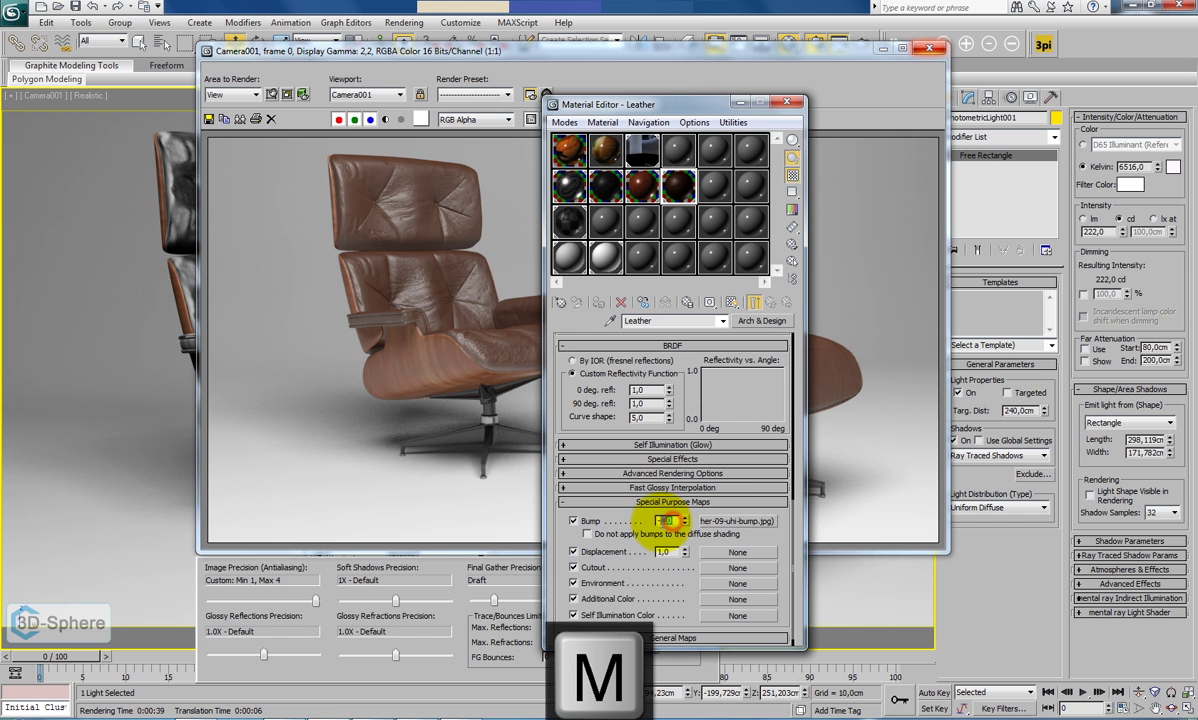
{"action": "double_click", "coordinate": [667, 521]}
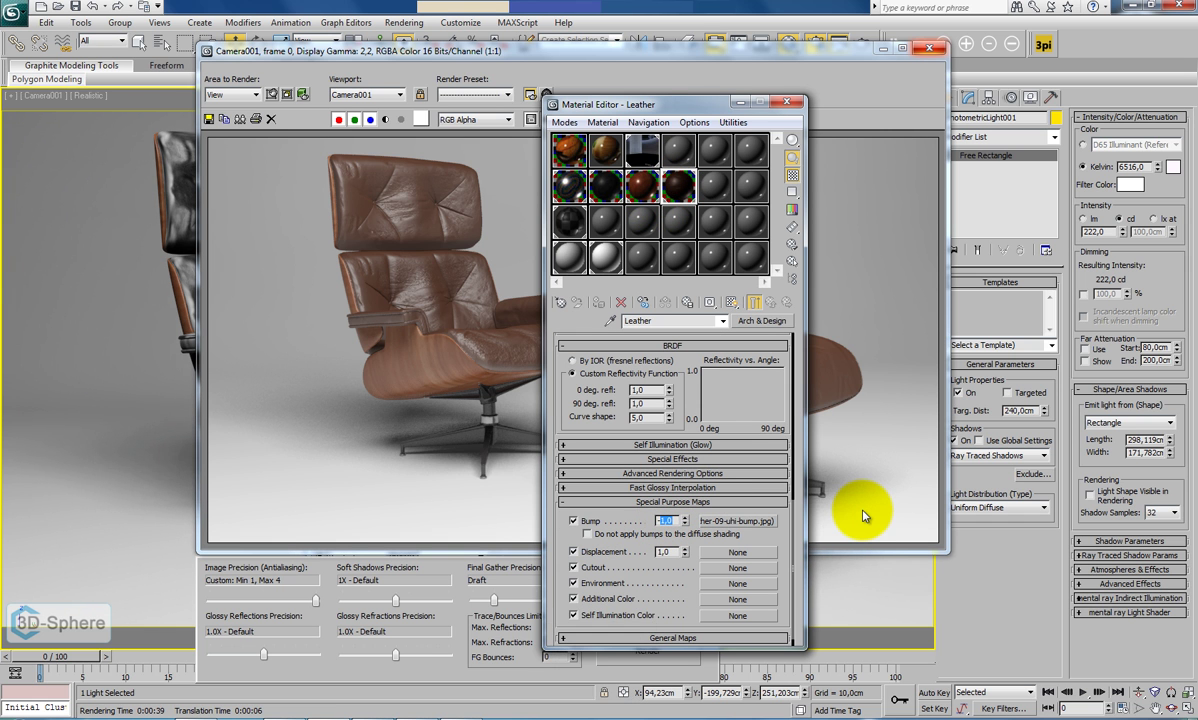
{"action": "type", "text": "-0,7"}
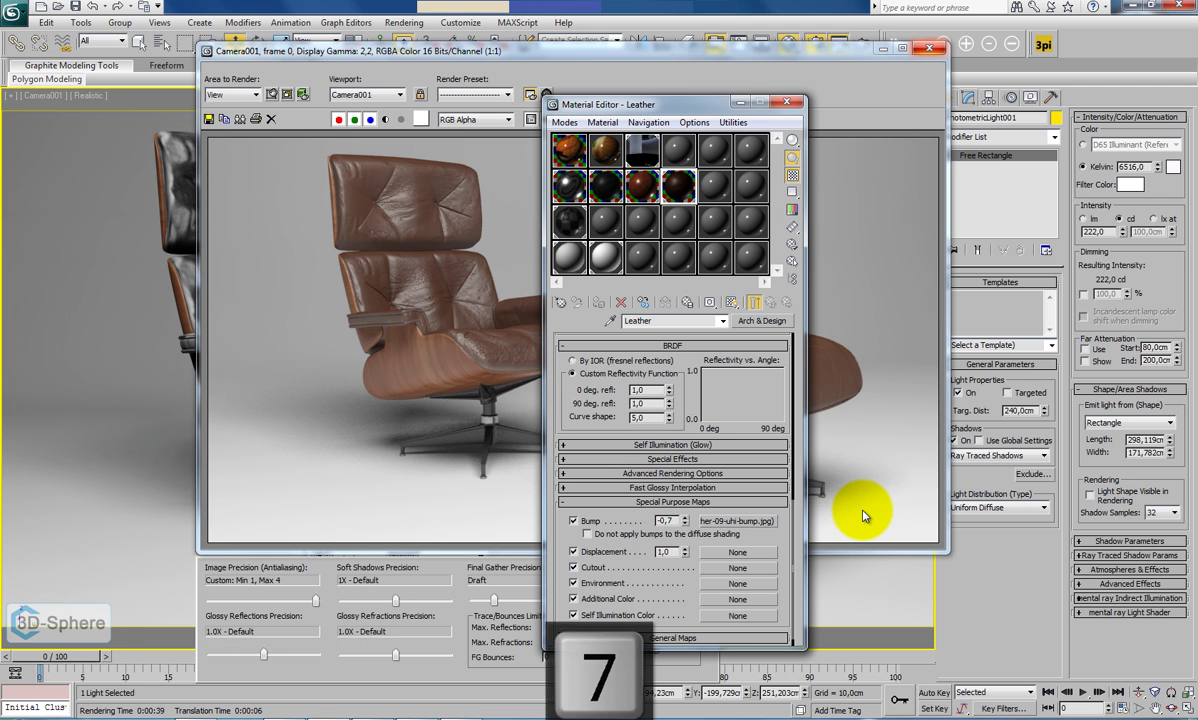
{"action": "key", "text": "Return"}
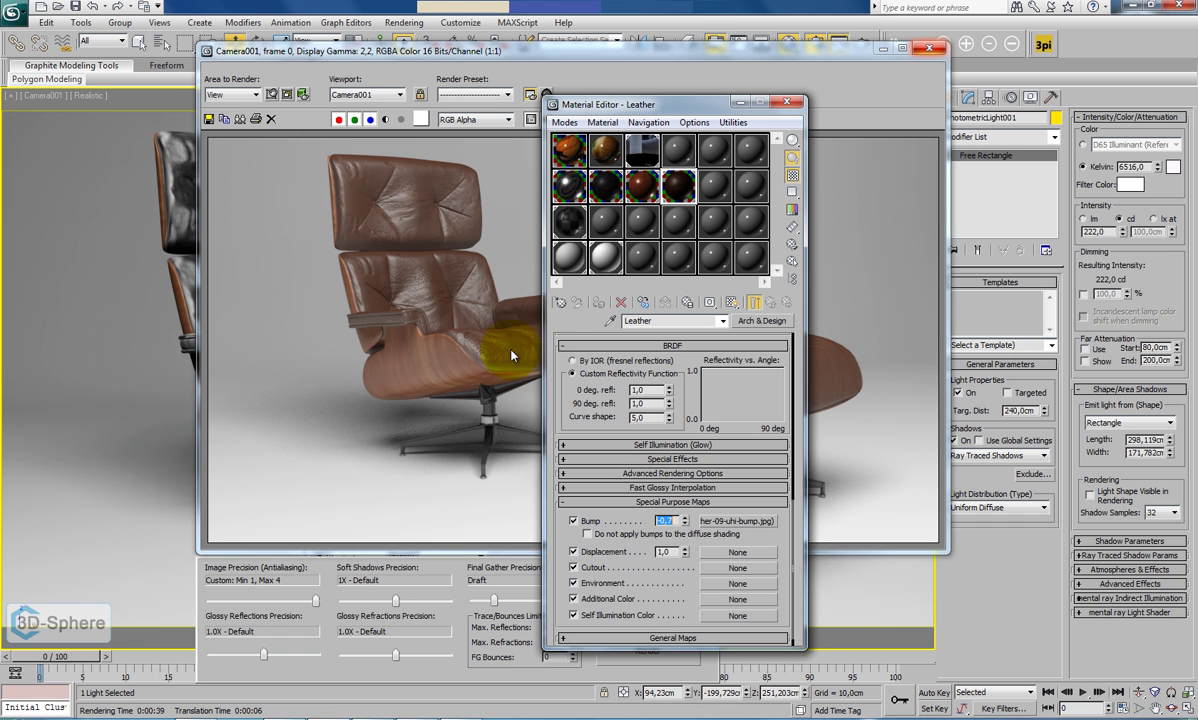
Set the reflectivity of the Plastic Reflective Matte material to 0.25.
{"action": "left_click", "coordinate": [607, 190]}
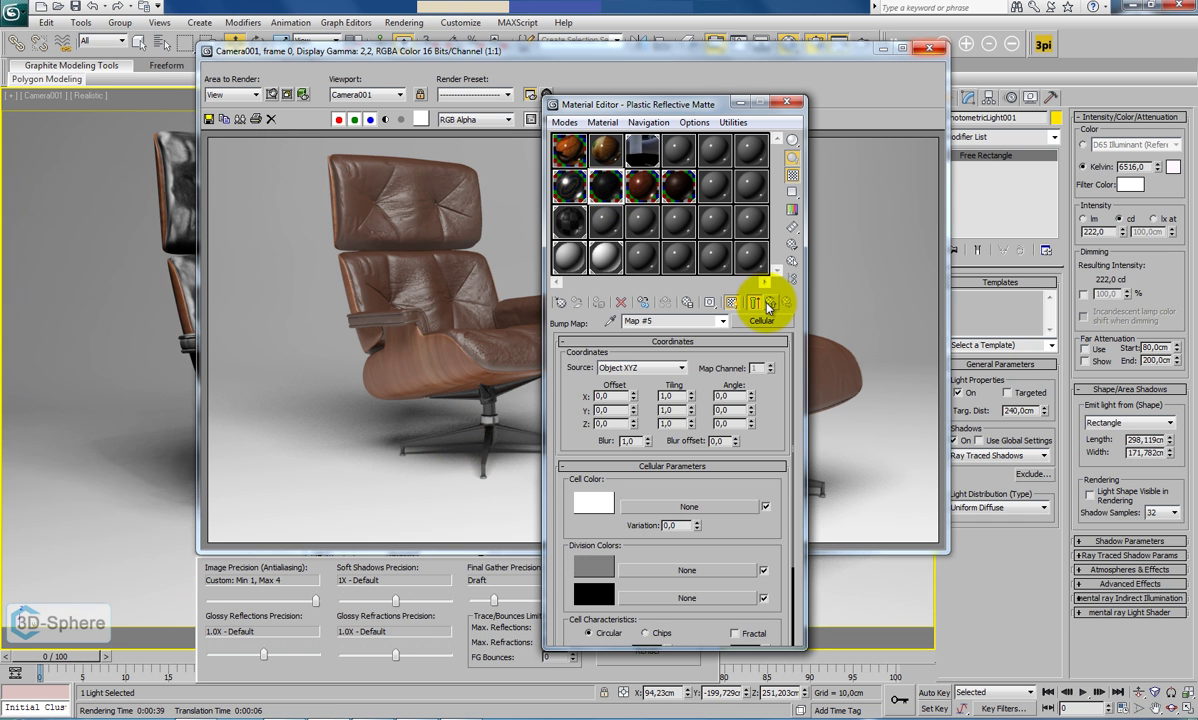
{"action": "left_click", "coordinate": [768, 302]}
{"action": "left_click_drag", "start_coordinate": [682, 376], "coordinate": [667, 597]}
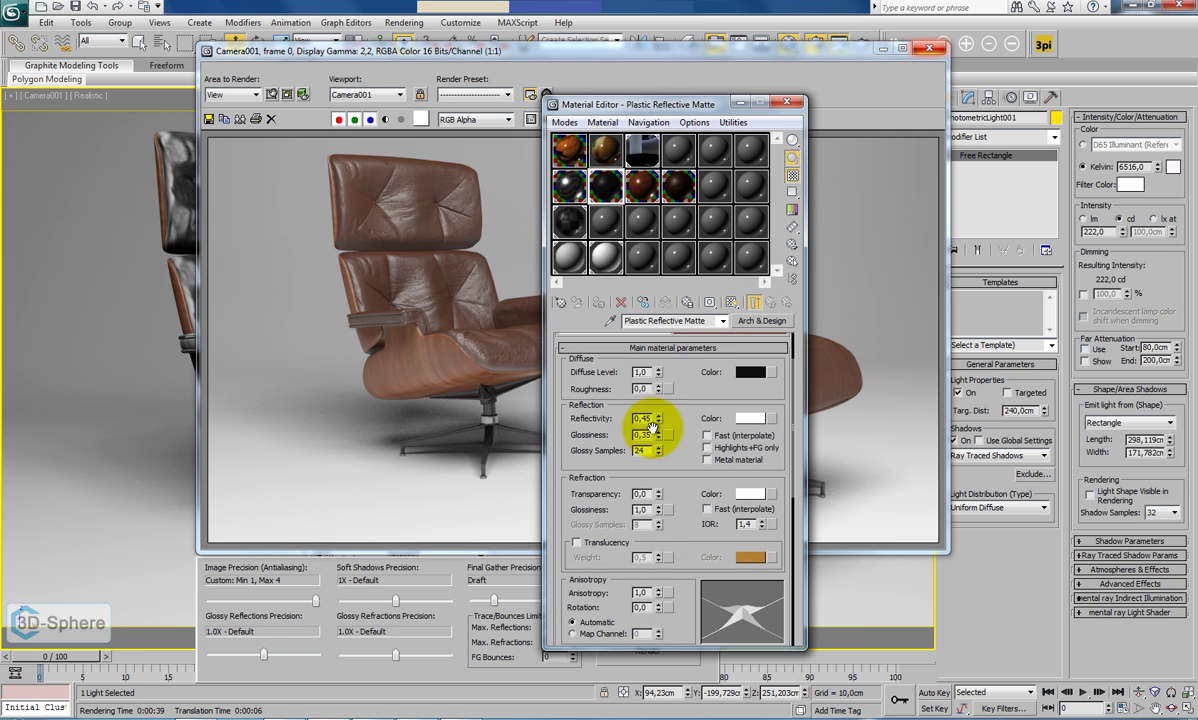
{"action": "double_click", "coordinate": [646, 420]}
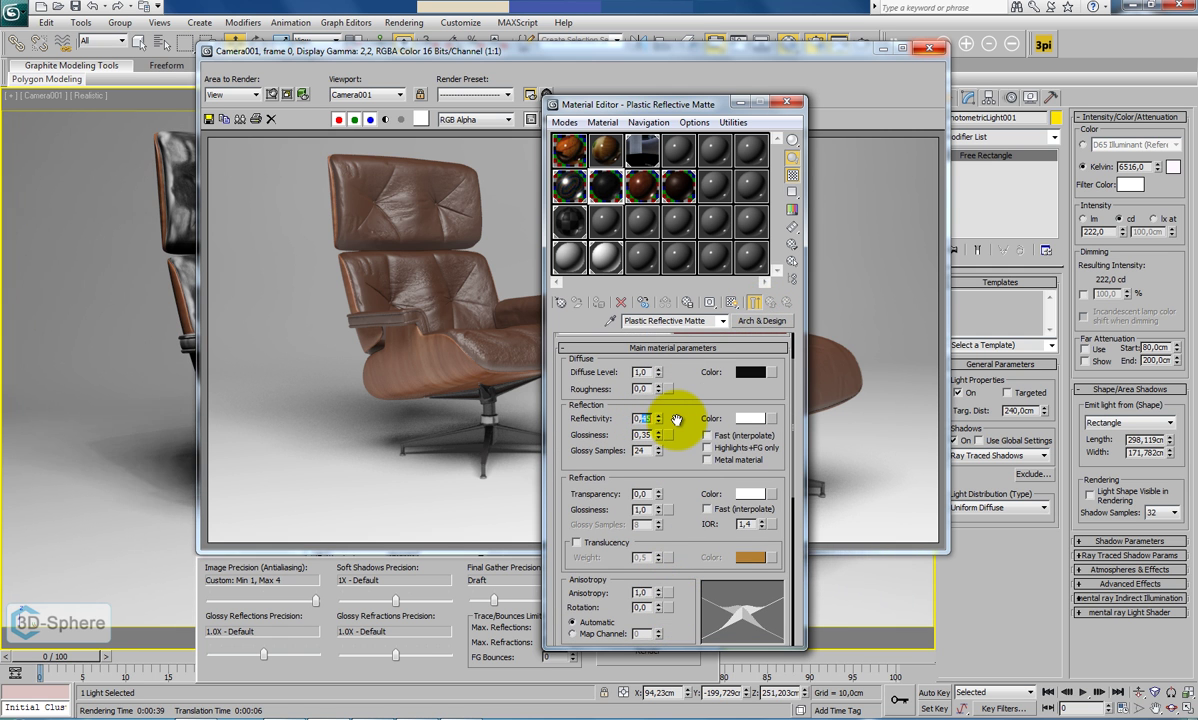
{"action": "type", "text": "0,25"}
{"action": "key", "text": "Return"}
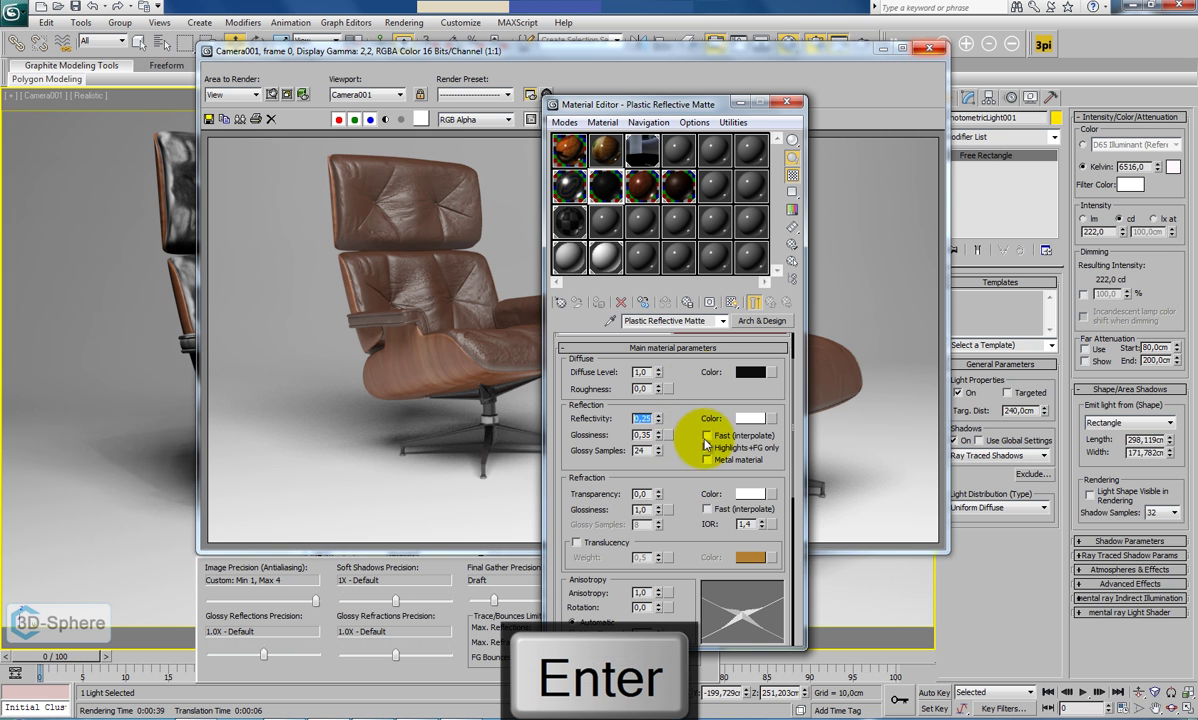
Render the Camera001 view with 1 Final Gather bounce and raise the bounces to 2.
{"action": "left_click", "coordinate": [787, 102]}
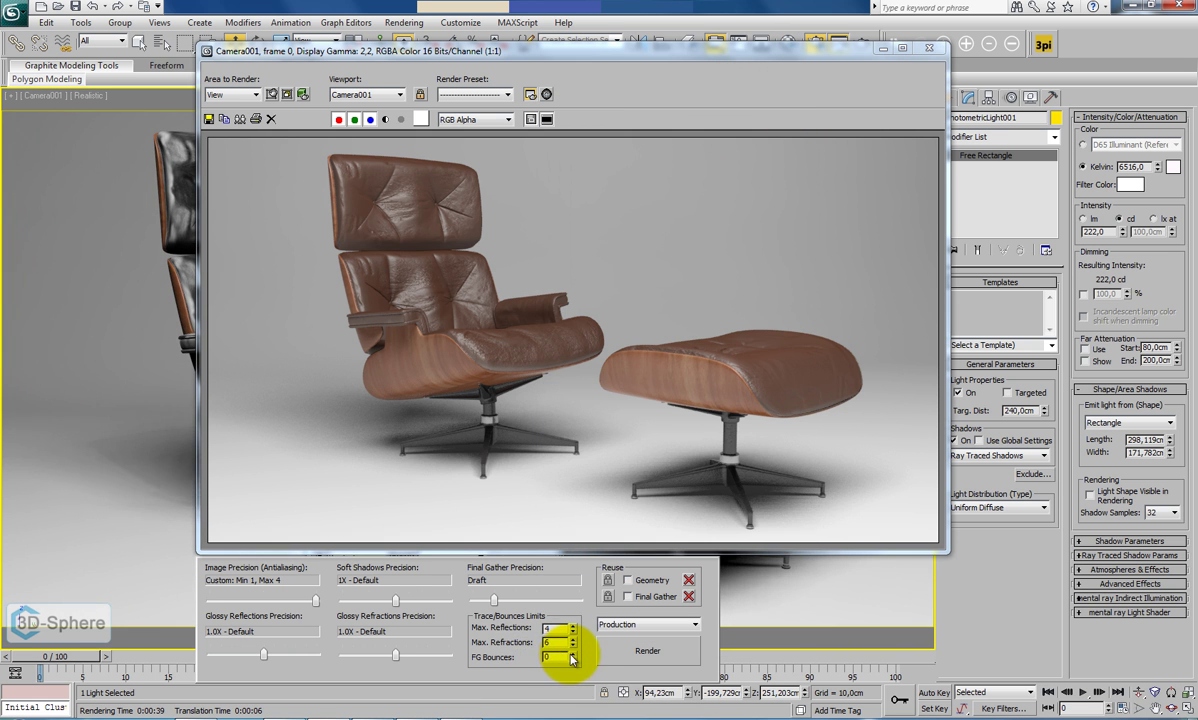
{"action": "left_click", "coordinate": [647, 652]}
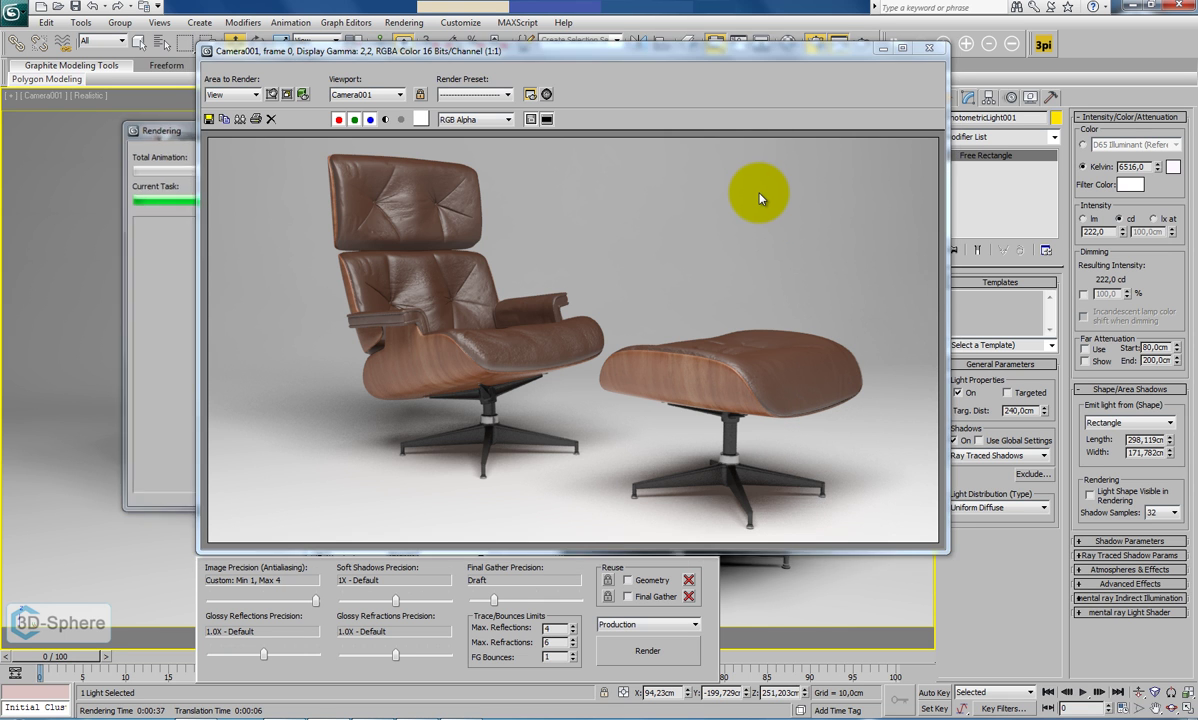
{"action": "left_click", "coordinate": [572, 652]}
Set the Leather material's bump amount to -0.55.
{"action": "key", "text": "m"}
{"action": "left_click", "coordinate": [676, 185]}
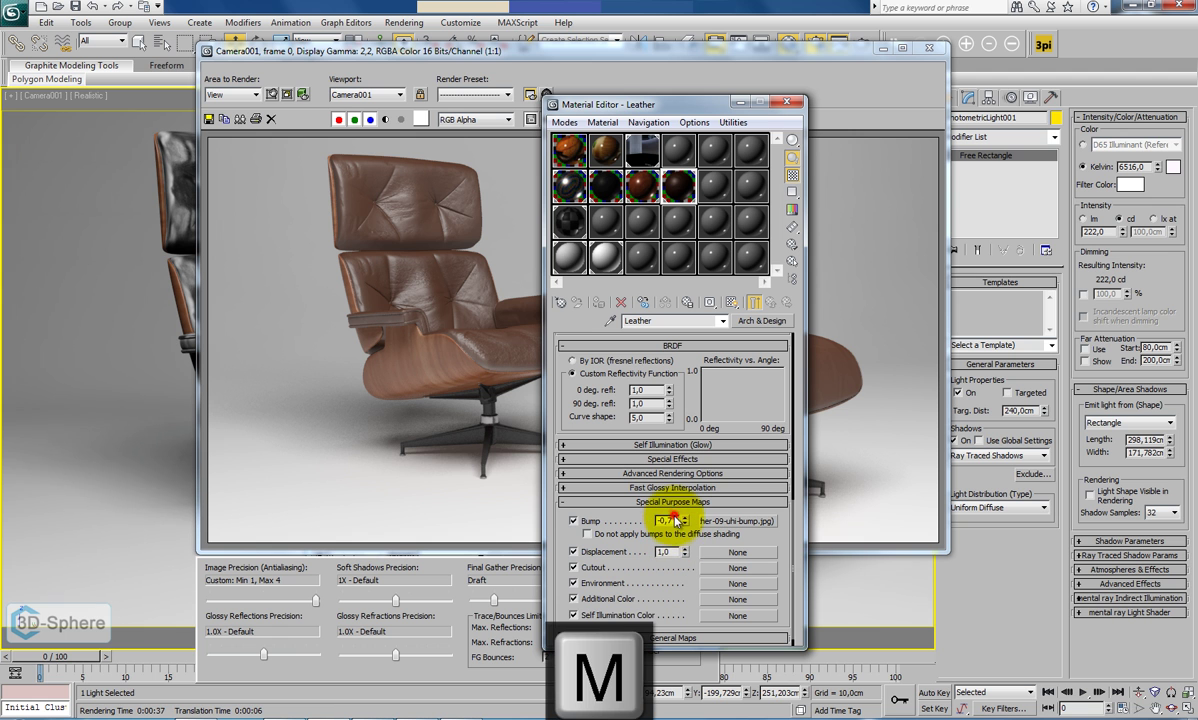
{"action": "double_click", "coordinate": [666, 520]}
{"action": "type", "text": "-0,55"}
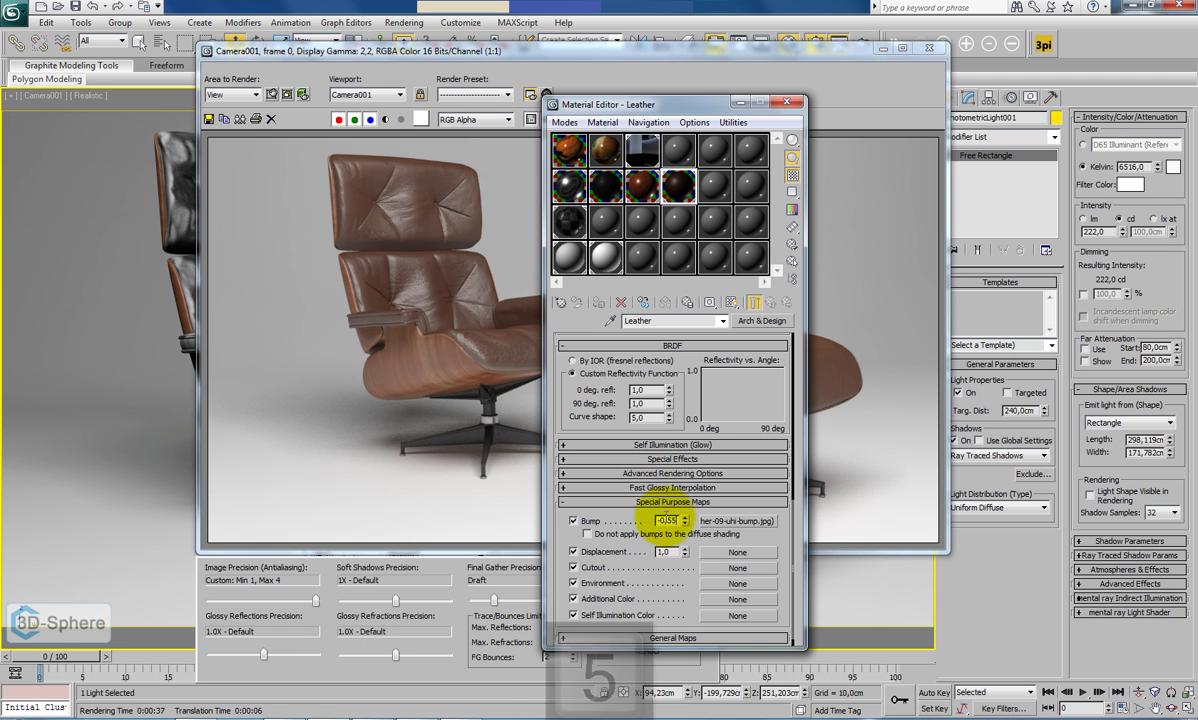
{"action": "key", "text": "Tab"}
Set the Wood Floor material's bump amount to 0.35 and check its enlarged sample preview.
{"action": "left_click", "coordinate": [645, 174]}
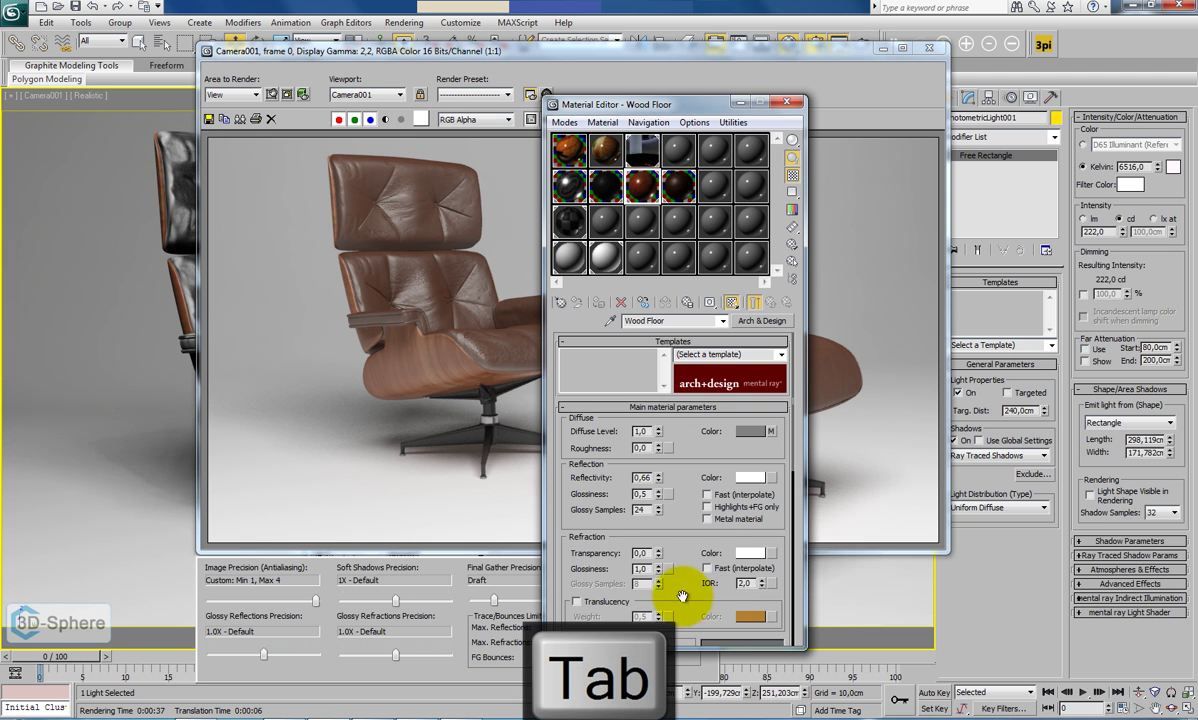
{"action": "left_click_drag", "start_coordinate": [682, 598], "coordinate": [687, 352]}
{"action": "scroll", "coordinate": [680, 450], "scroll_direction": "down", "scroll_amount": 3}
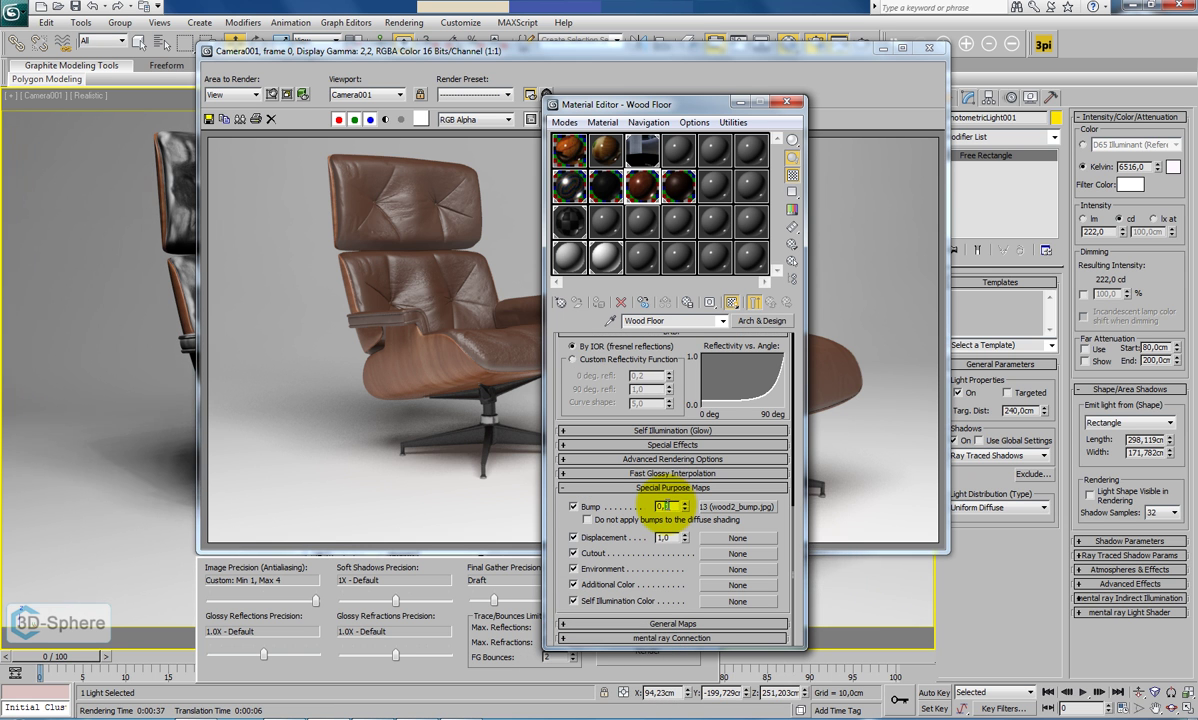
{"action": "key", "text": "Tab"}
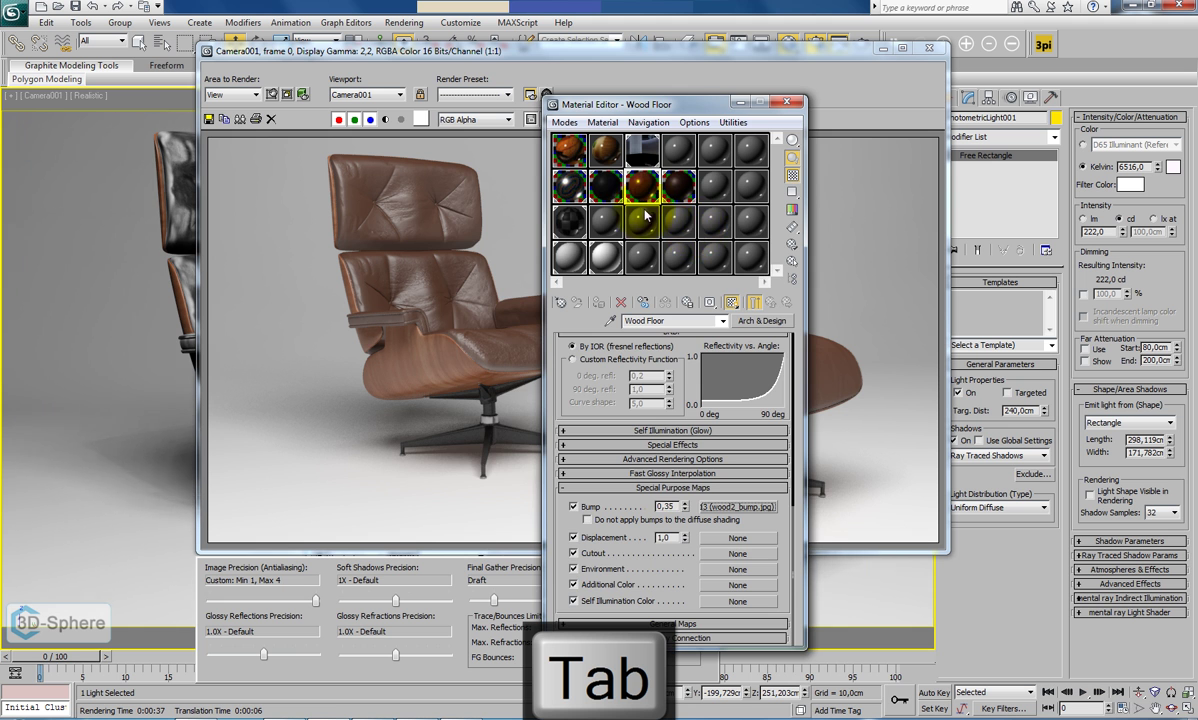
{"action": "double_click", "coordinate": [640, 183]}
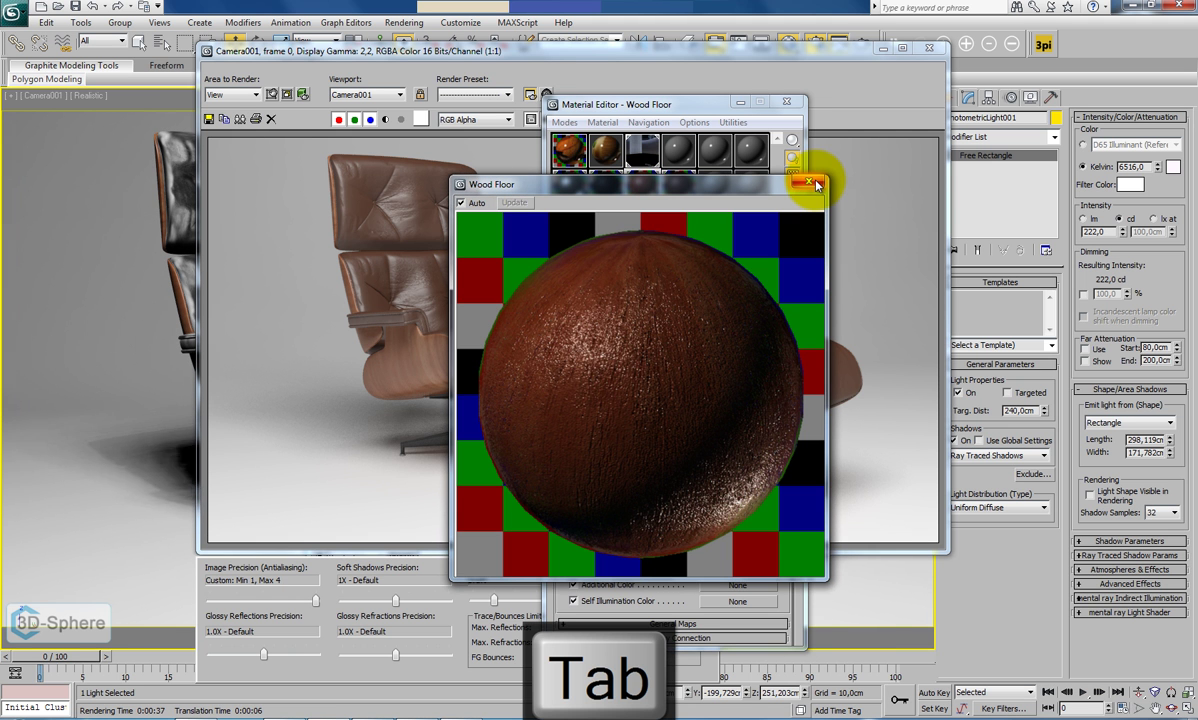
{"action": "left_click", "coordinate": [811, 181]}
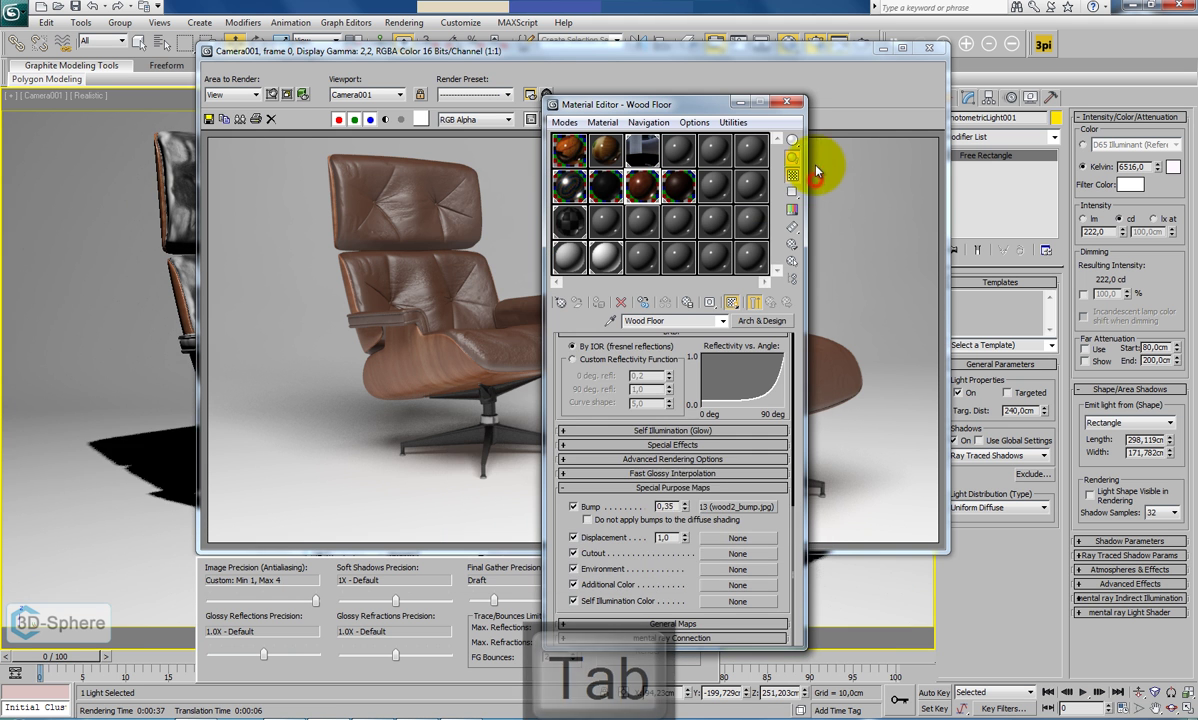
Open the Wood Floor bump map with an enlarged sample preview and try a blur of 2.0.
{"action": "left_click", "coordinate": [725, 507]}
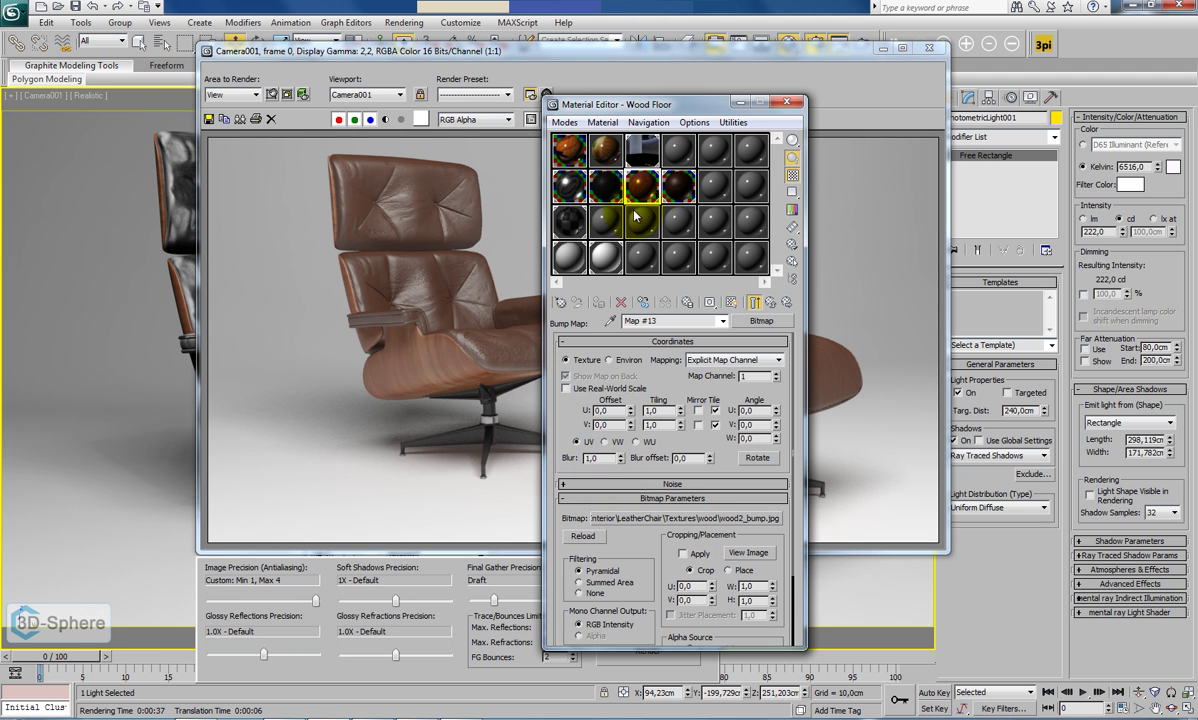
{"action": "double_click", "coordinate": [641, 187]}
{"action": "left_click_drag", "start_coordinate": [600, 180], "coordinate": [300, 192]}
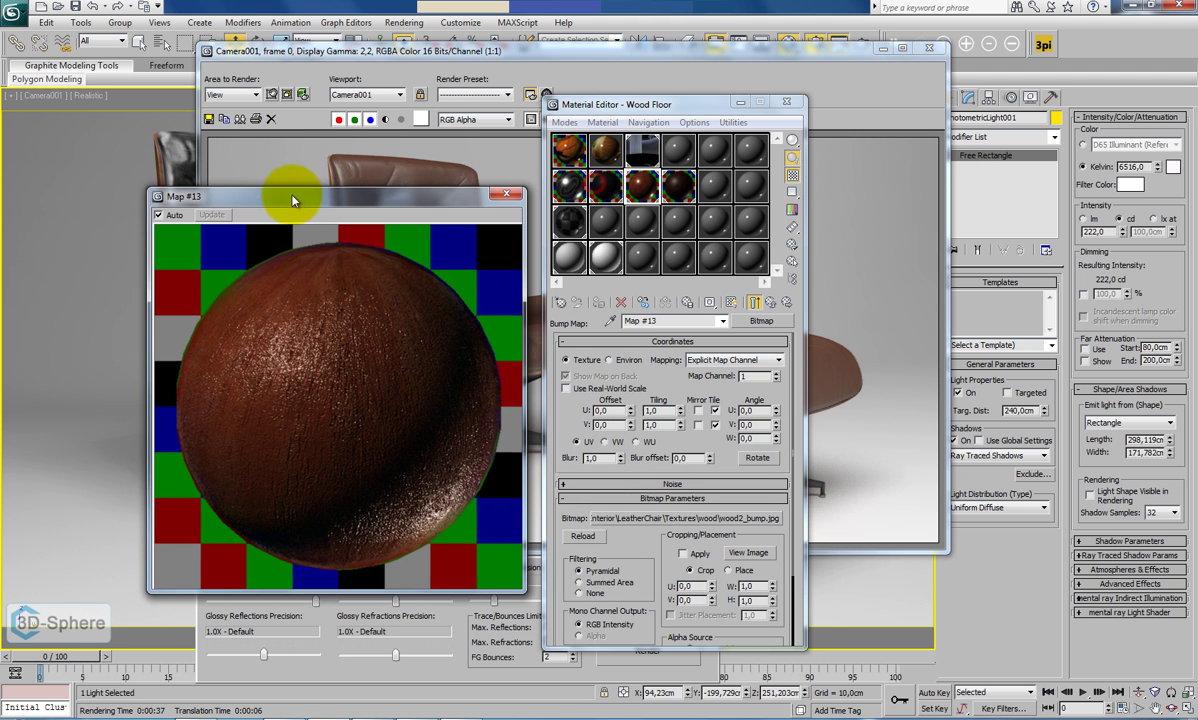
{"action": "double_click", "coordinate": [600, 458]}
{"action": "type", "text": "2"}
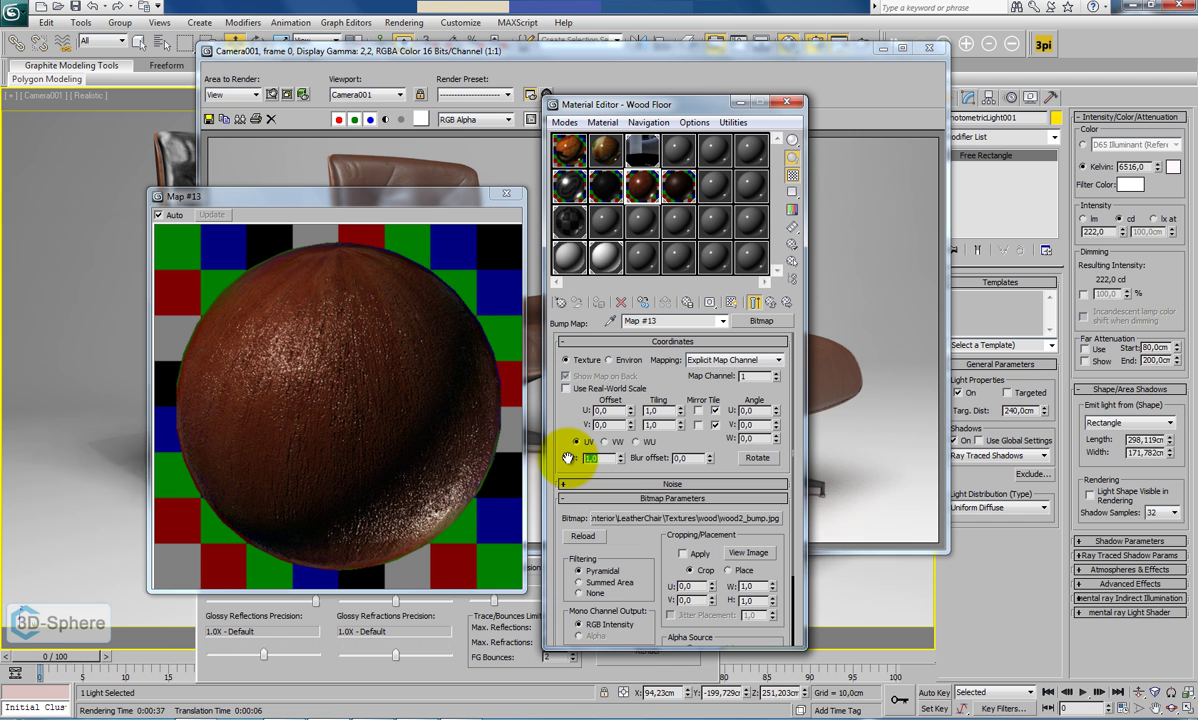
{"action": "key", "text": "Tab"}
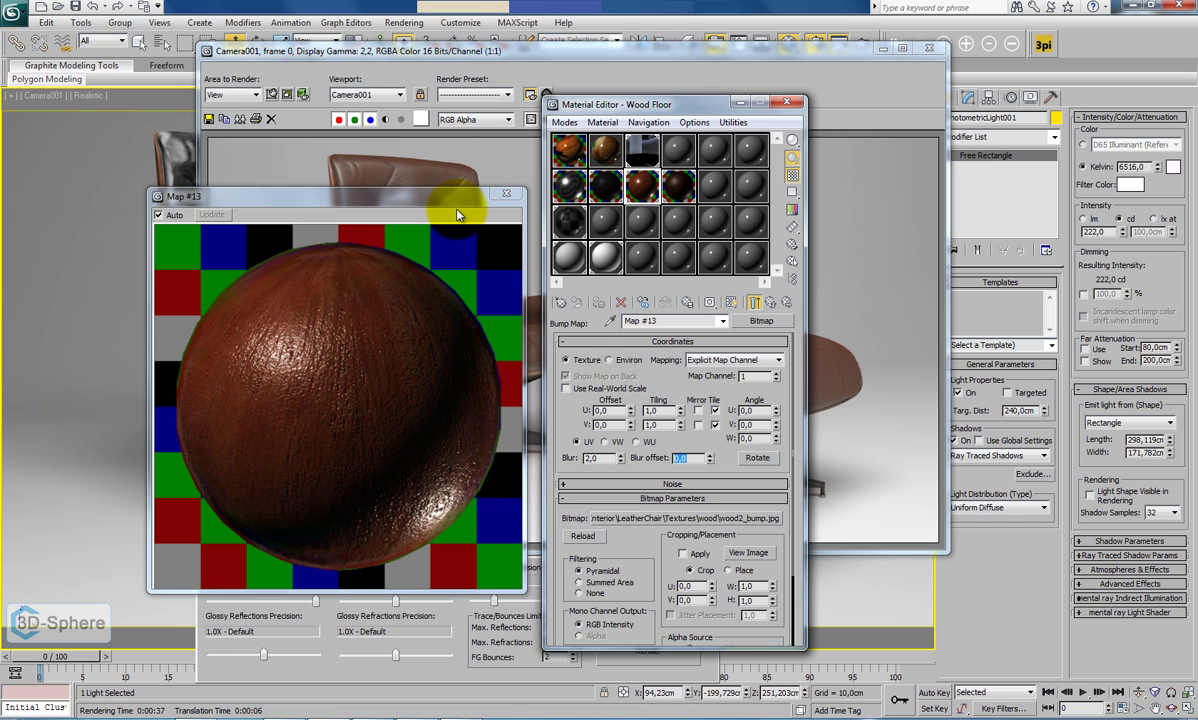
Set the Wood Floor bump map's blur to 1.5 and close the enlarged preview.
{"action": "double_click", "coordinate": [598, 458]}
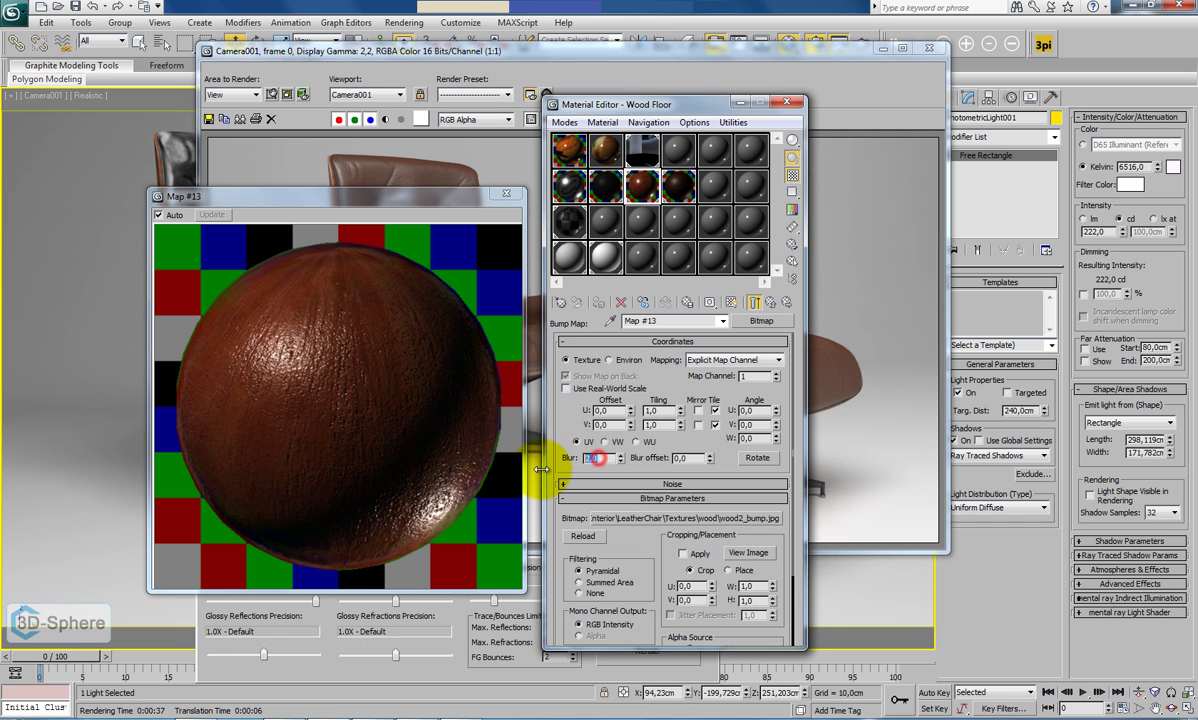
{"action": "type", "text": "1,55"}
{"action": "key", "text": "BackSpace"}
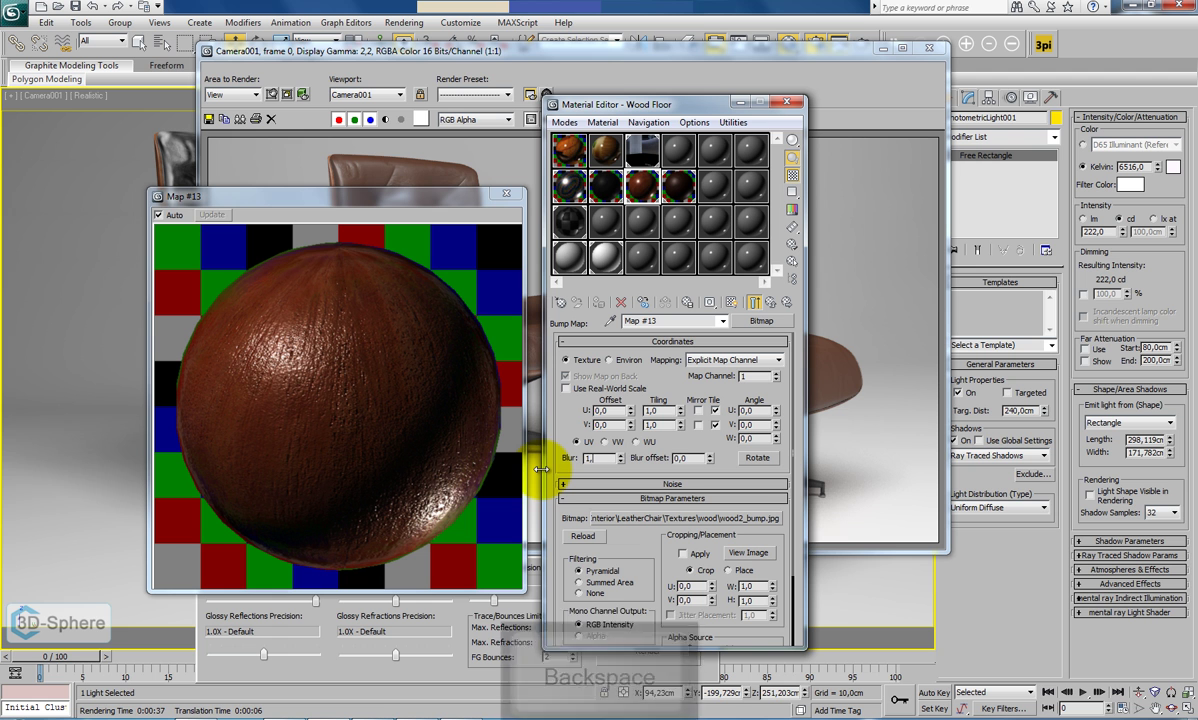
{"action": "key", "text": "Tab"}
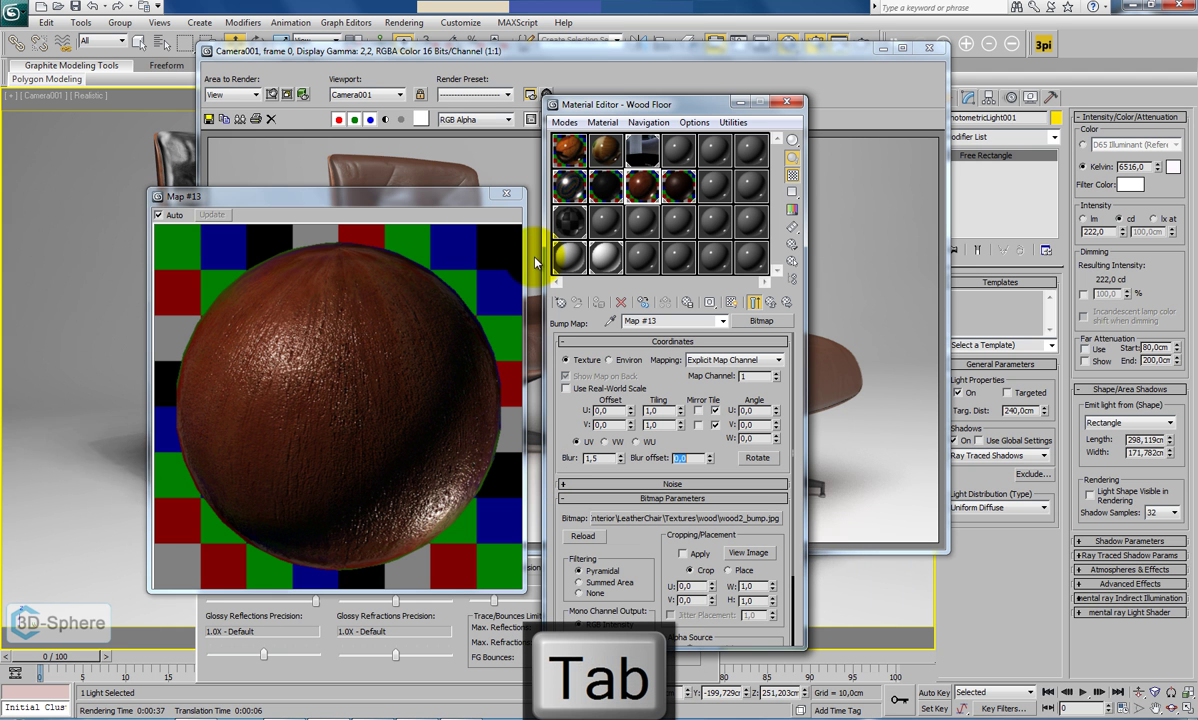
{"action": "left_click", "coordinate": [506, 194]}
Set the blur of the Leather material's bump map to 1.75 and close the Material Editor.
{"action": "left_click", "coordinate": [678, 186]}
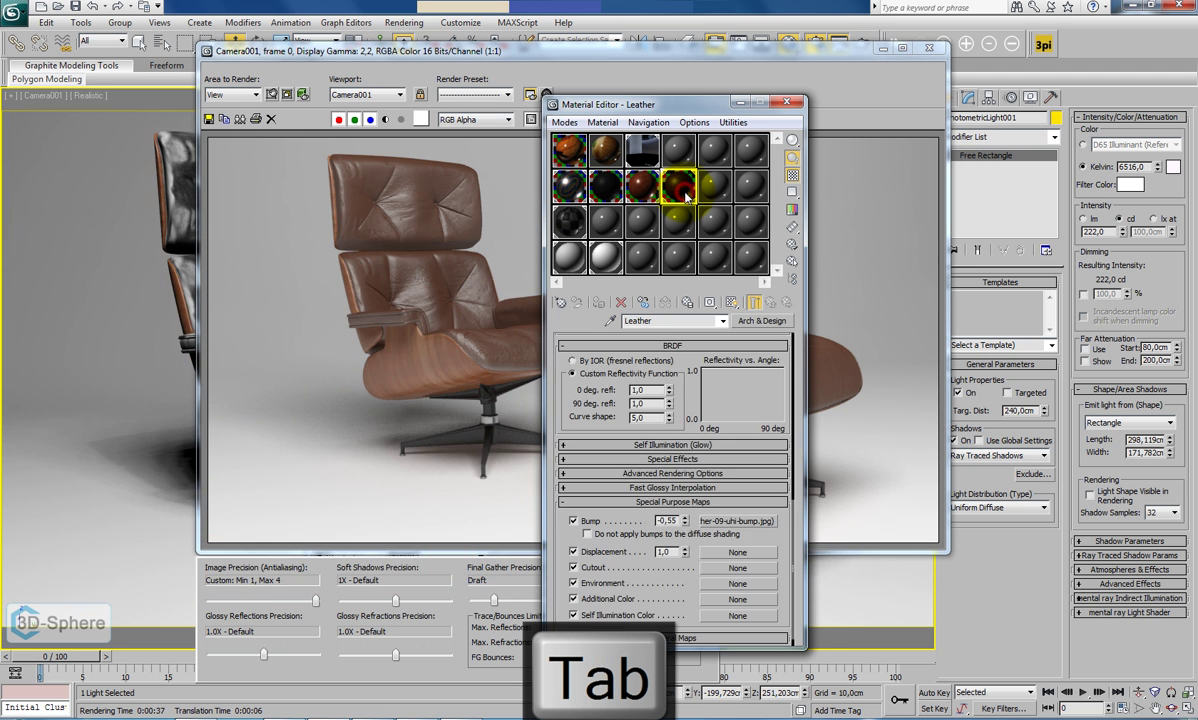
{"action": "left_click", "coordinate": [722, 521]}
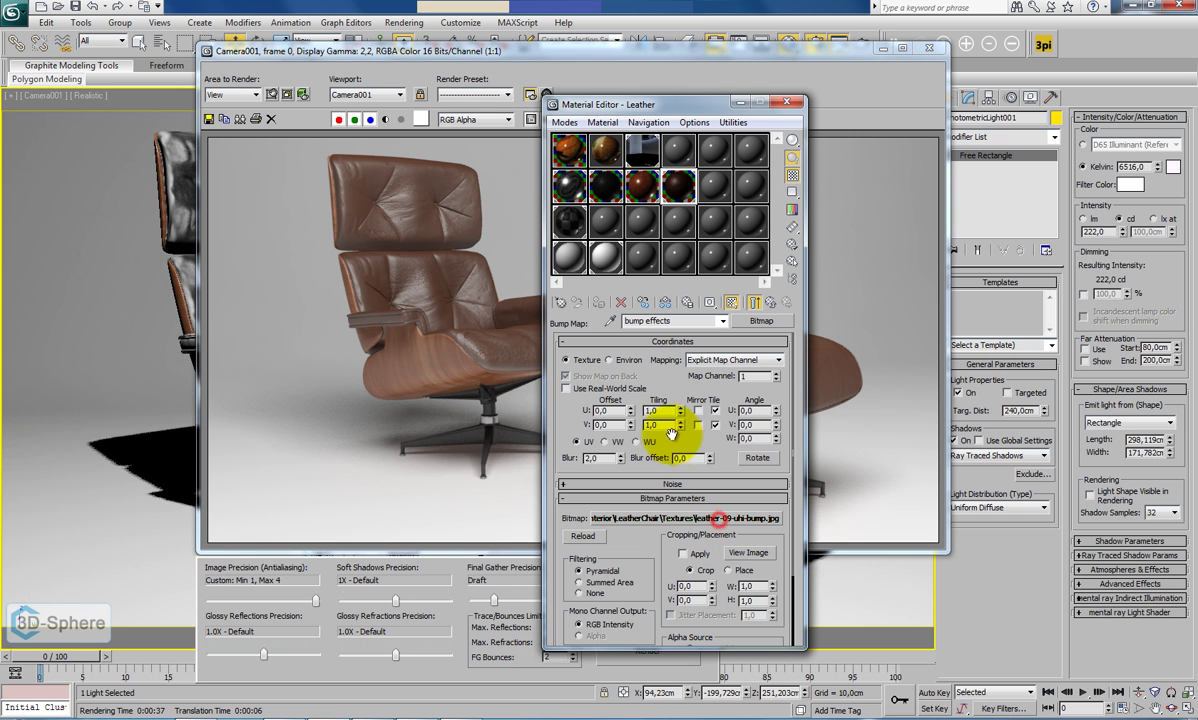
{"action": "double_click", "coordinate": [600, 458]}
{"action": "type", "text": "1,75"}
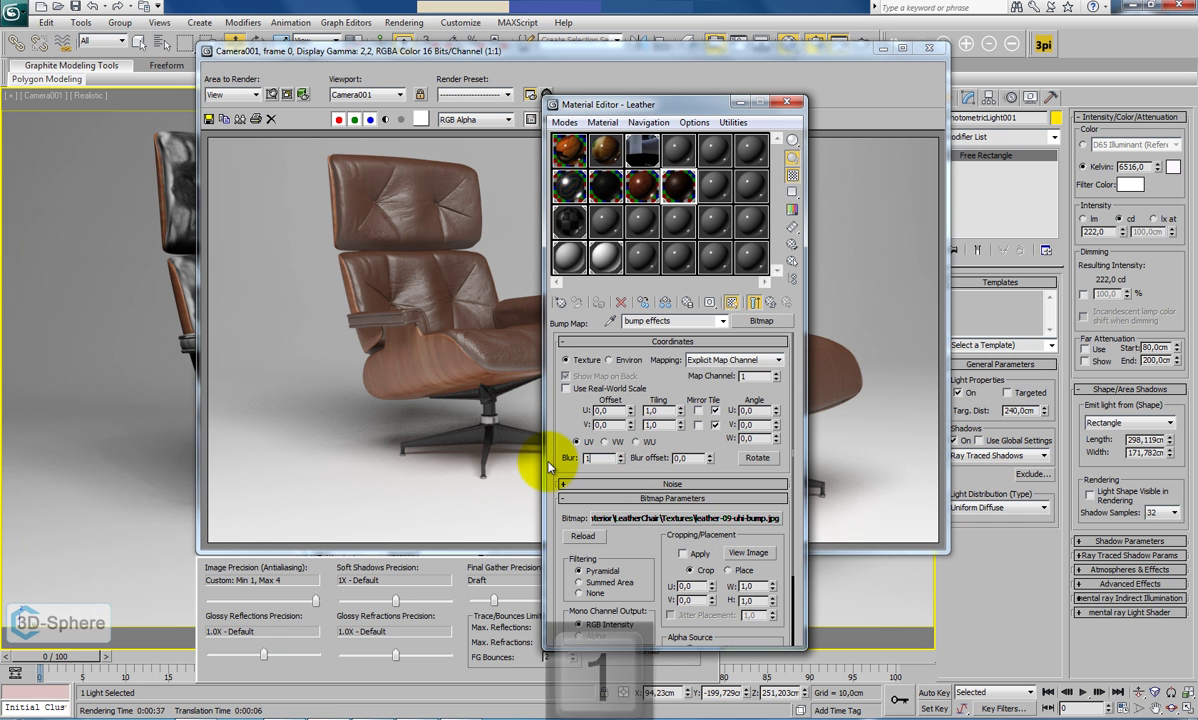
{"action": "key", "text": "Tab"}
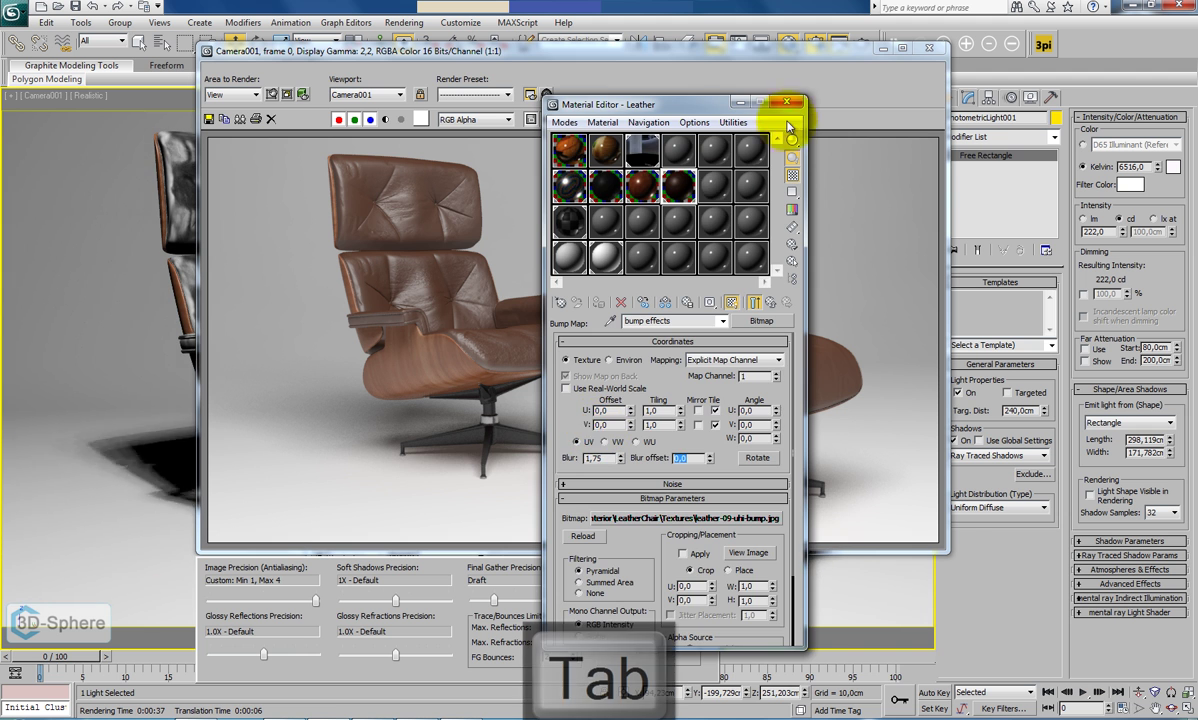
{"action": "left_click", "coordinate": [787, 102]}
Pan the camera slightly to reframe the chair and ottoman, and render the Camera001 view again.
{"action": "left_click", "coordinate": [927, 48]}
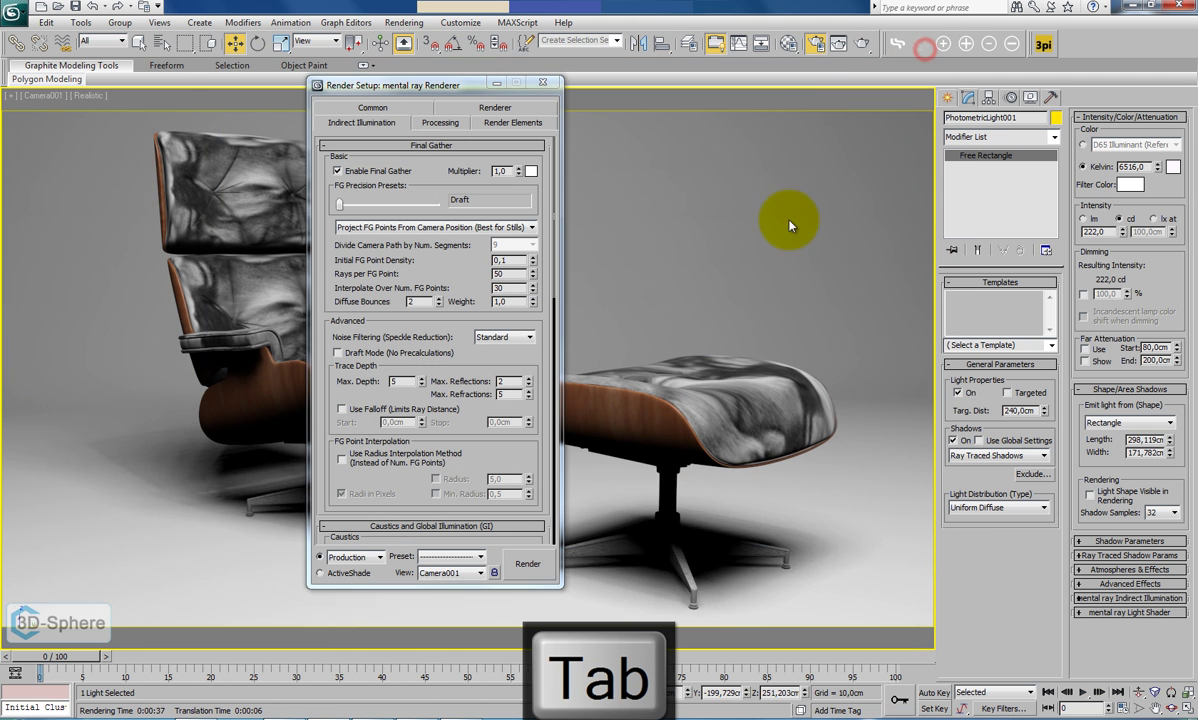
{"action": "left_click", "coordinate": [1155, 707]}
{"action": "mouse_move", "coordinate": [709, 436]}
{"action": "left_mouse_down"}
{"action": "mouse_move", "coordinate": [696, 440]}
{"action": "mouse_move", "coordinate": [789, 438]}
{"action": "mouse_move", "coordinate": [682, 433]}
{"action": "mouse_move", "coordinate": [615, 476]}
{"action": "mouse_move", "coordinate": [612, 524]}
{"action": "left_mouse_up"}
{"action": "left_click", "coordinate": [533, 564]}
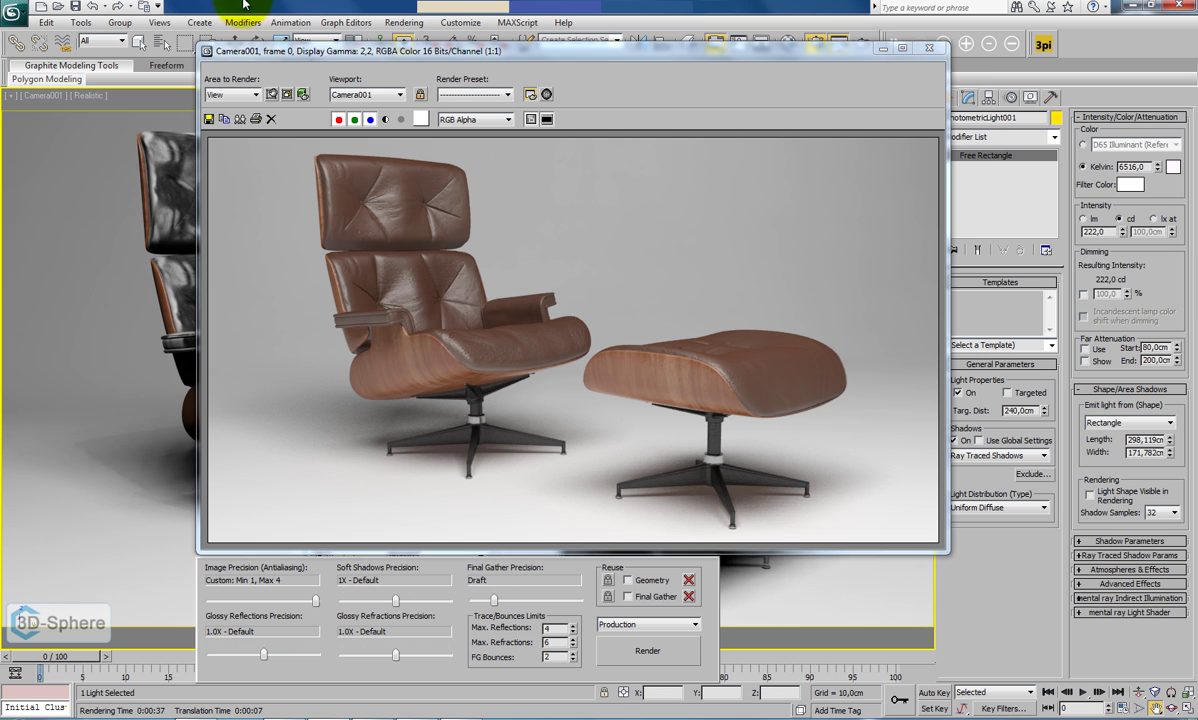
Inspect the studio and overhead light from several angles in the Perspective view and review the last render again.
{"action": "left_click", "coordinate": [931, 50]}
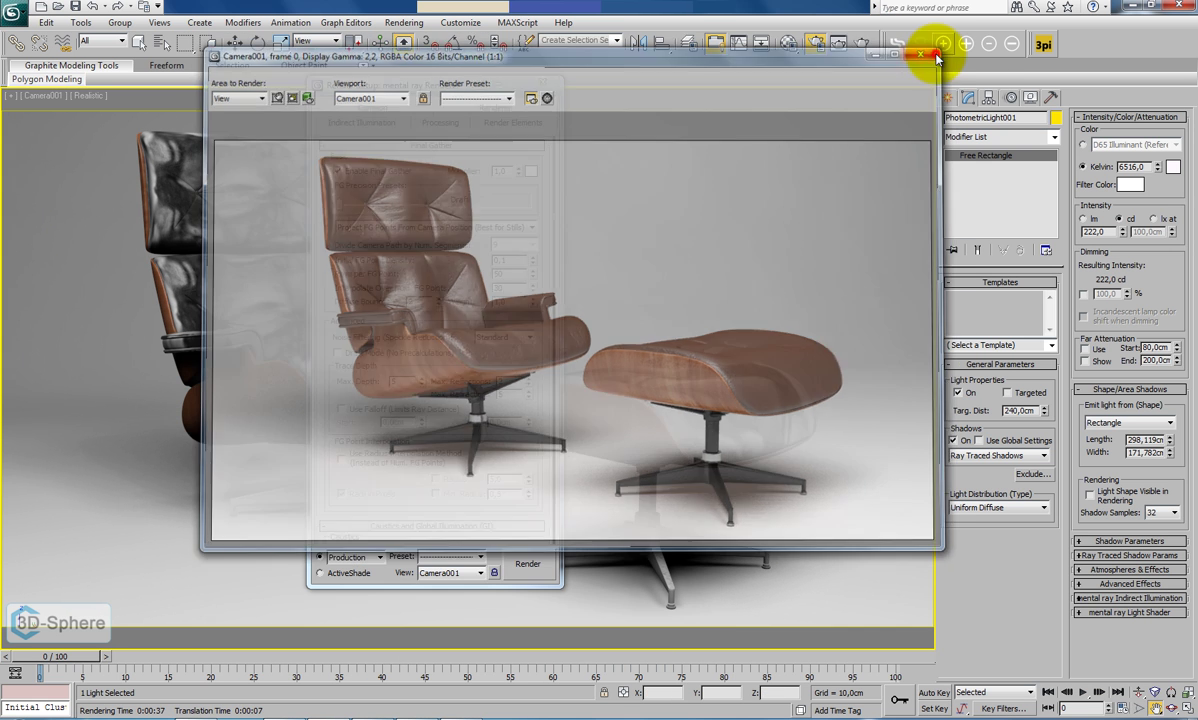
{"action": "left_click", "coordinate": [543, 83]}
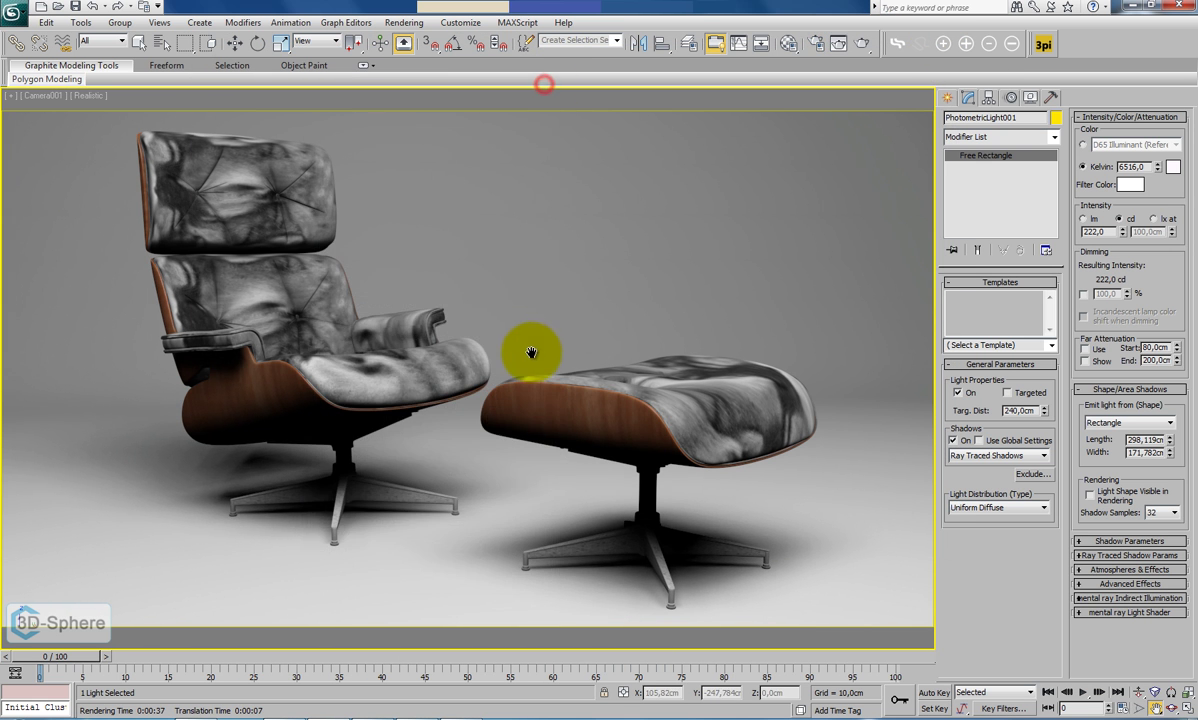
{"action": "key", "text": "p"}
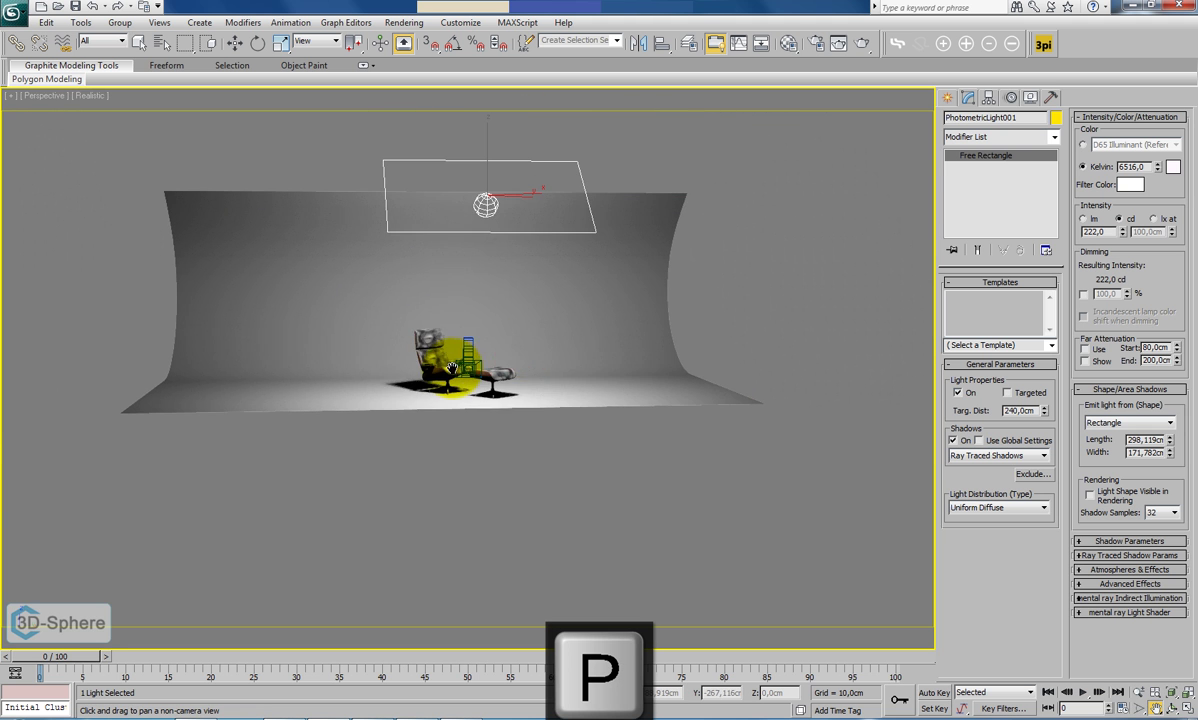
{"action": "middle_click_drag", "start_coordinate": [470, 375], "coordinate": [313, 262], "text": "alt"}
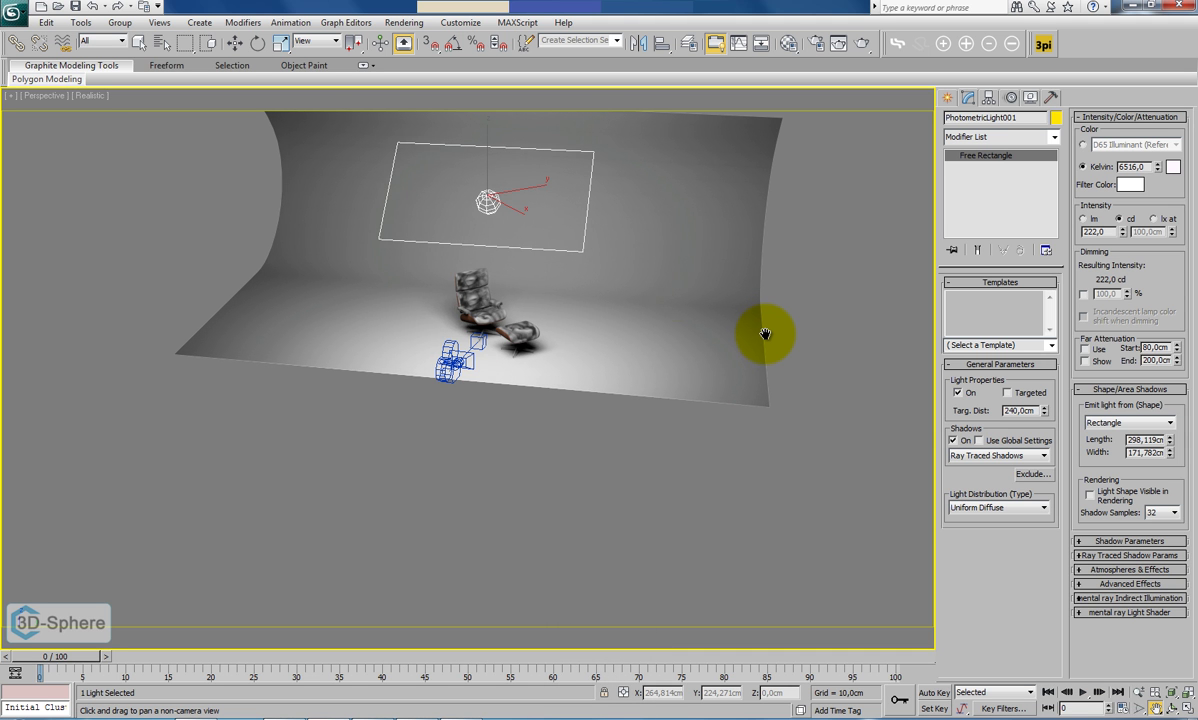
{"action": "left_click", "coordinate": [406, 22]}
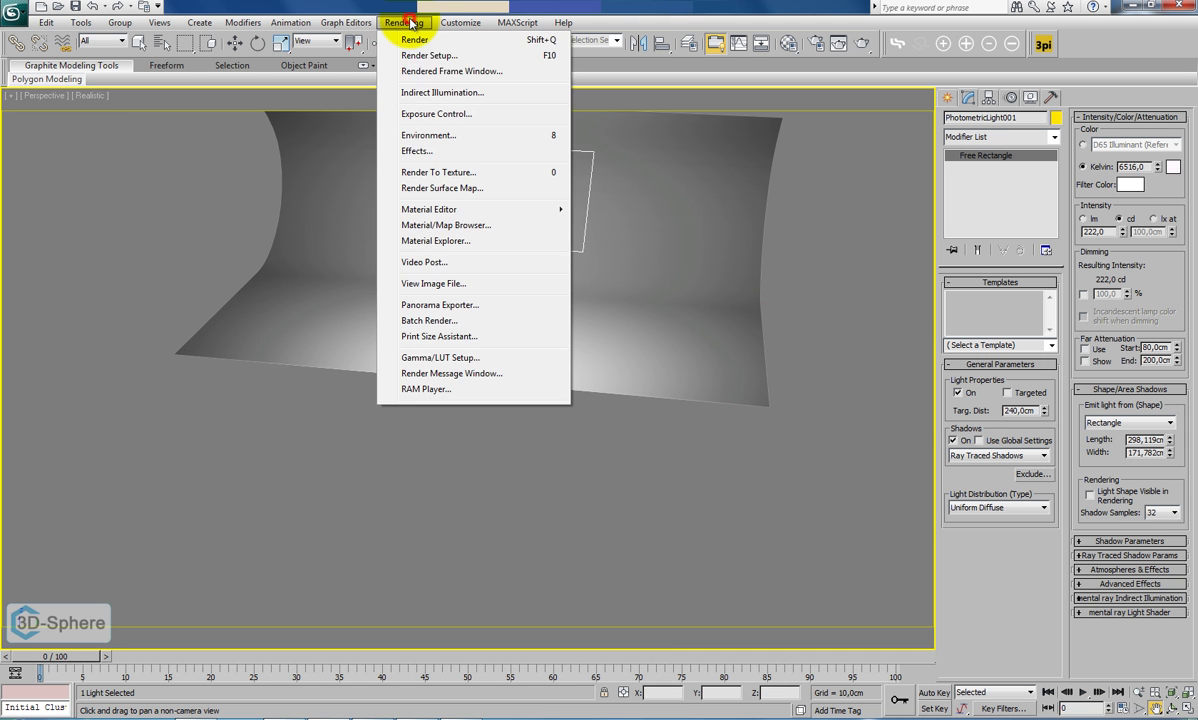
{"action": "left_click", "coordinate": [441, 71]}
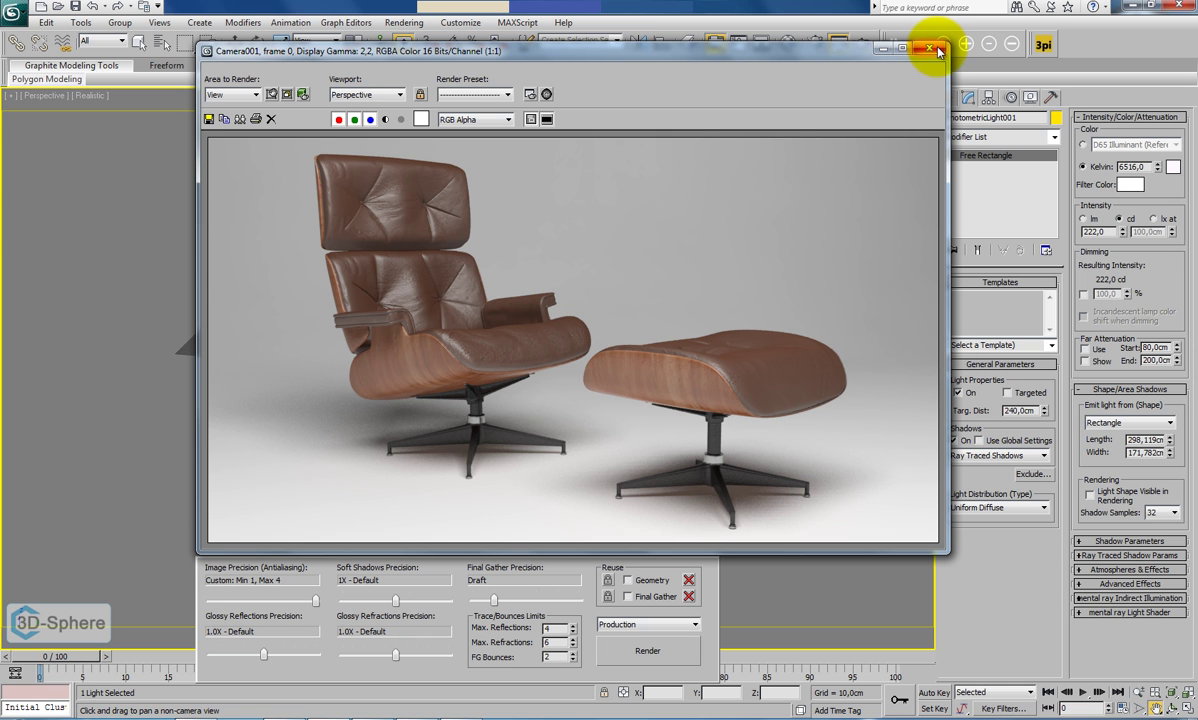
{"action": "left_click", "coordinate": [936, 51]}
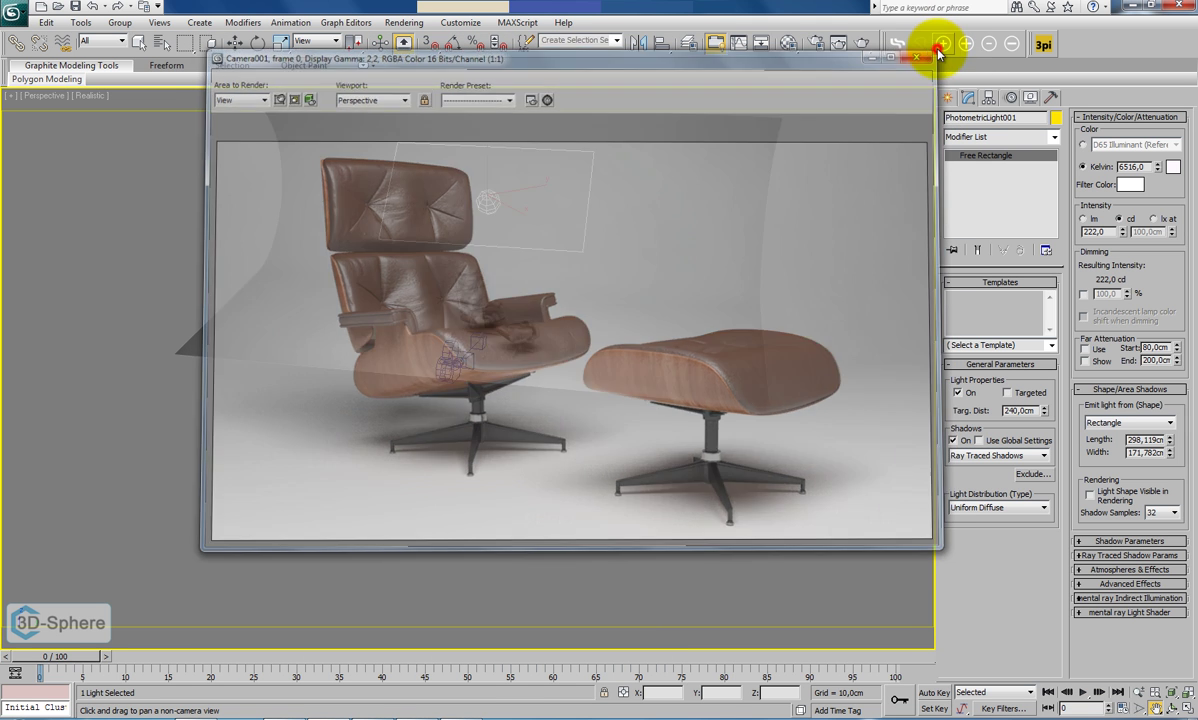
{"action": "mouse_move", "coordinate": [590, 296]}
{"action": "middle_mouse_down", "text": "alt"}
{"action": "mouse_move", "coordinate": [647, 281]}
{"action": "mouse_move", "coordinate": [524, 292]}
{"action": "mouse_move", "coordinate": [503, 316]}
{"action": "mouse_move", "coordinate": [580, 303]}
{"action": "mouse_move", "coordinate": [540, 254]}
{"action": "mouse_move", "coordinate": [481, 273]}
{"action": "mouse_move", "coordinate": [401, 273]}
{"action": "mouse_move", "coordinate": [610, 282]}
{"action": "middle_mouse_up", "text": "alt"}
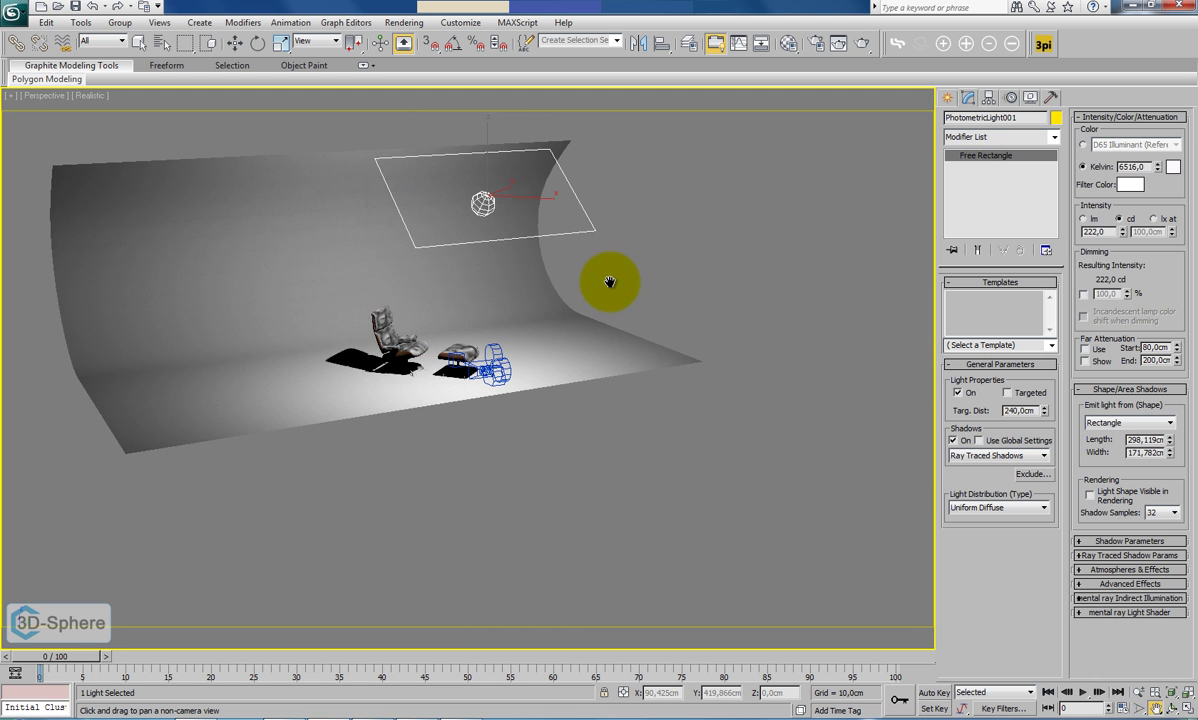
Create a second free photometric light near the front corner of the backdrop floor and raise it to a height of about 75 cm.
{"action": "left_click", "coordinate": [947, 97]}
{"action": "left_click", "coordinate": [1027, 188]}
{"action": "middle_click_drag", "start_coordinate": [690, 330], "coordinate": [561, 329], "text": "alt"}
{"action": "left_click", "coordinate": [352, 524]}
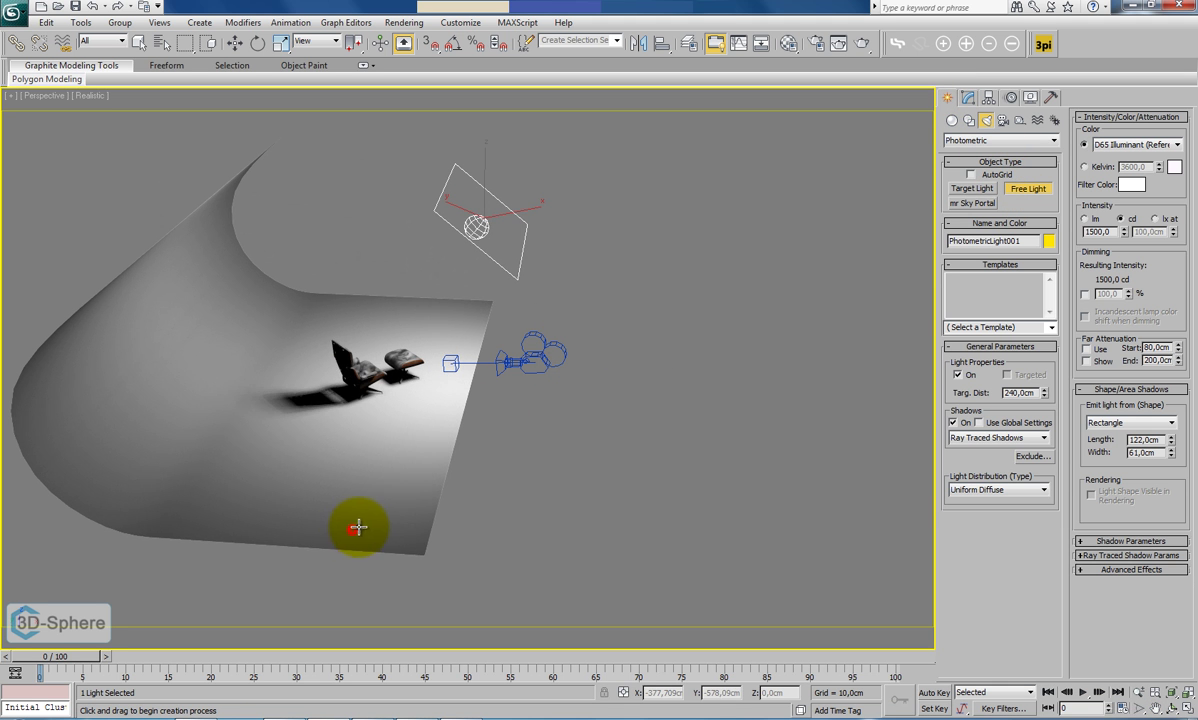
{"action": "left_click", "coordinate": [234, 43]}
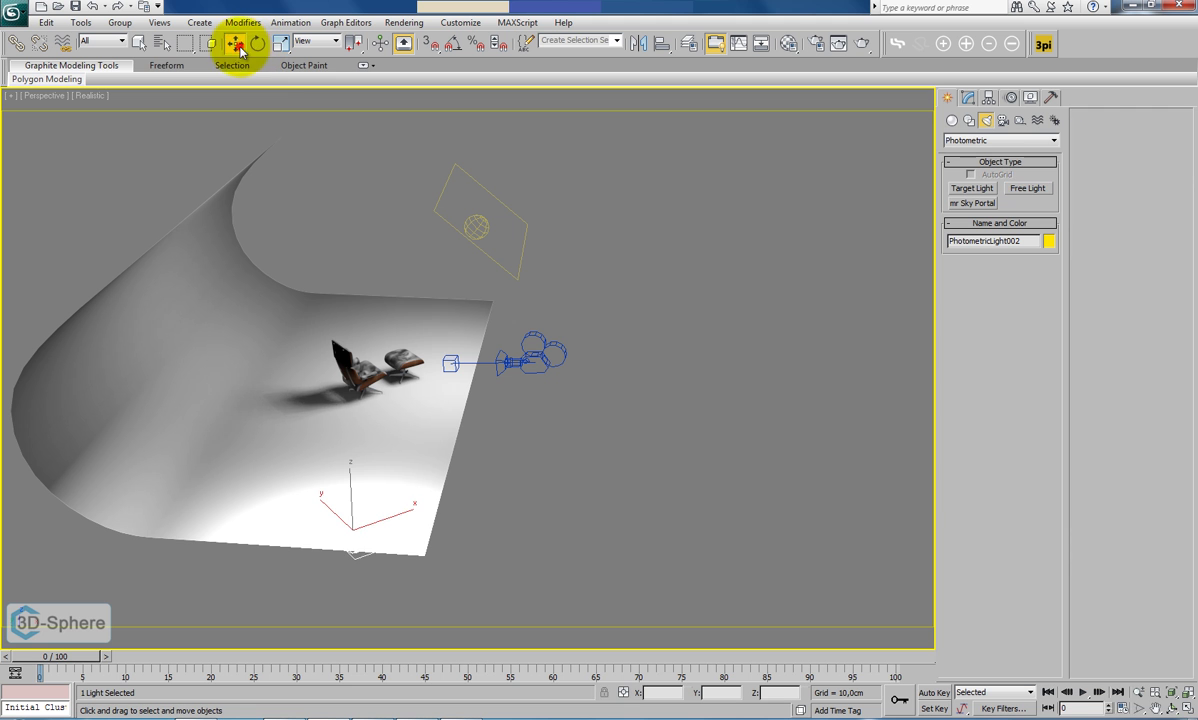
{"action": "left_click_drag", "start_coordinate": [349, 493], "coordinate": [348, 430]}
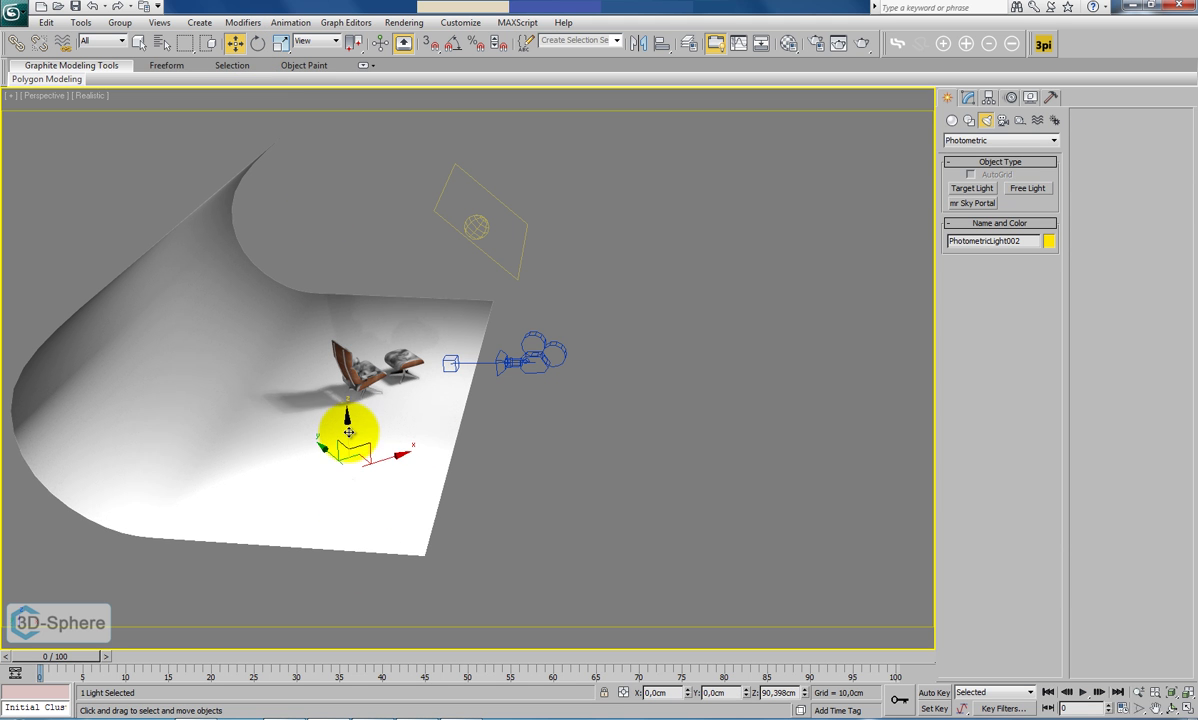
Turn off shadows for the new photometric light and set its intensity to 50 cd.
{"action": "left_click", "coordinate": [967, 97]}
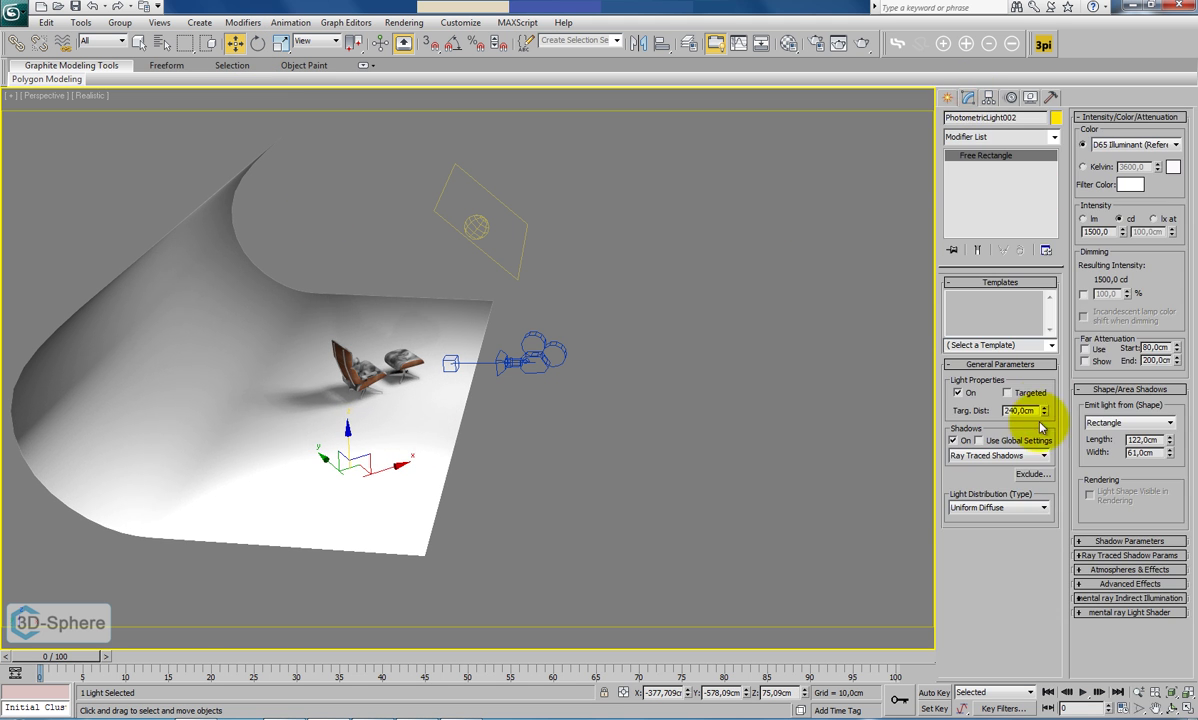
{"action": "left_click", "coordinate": [953, 440]}
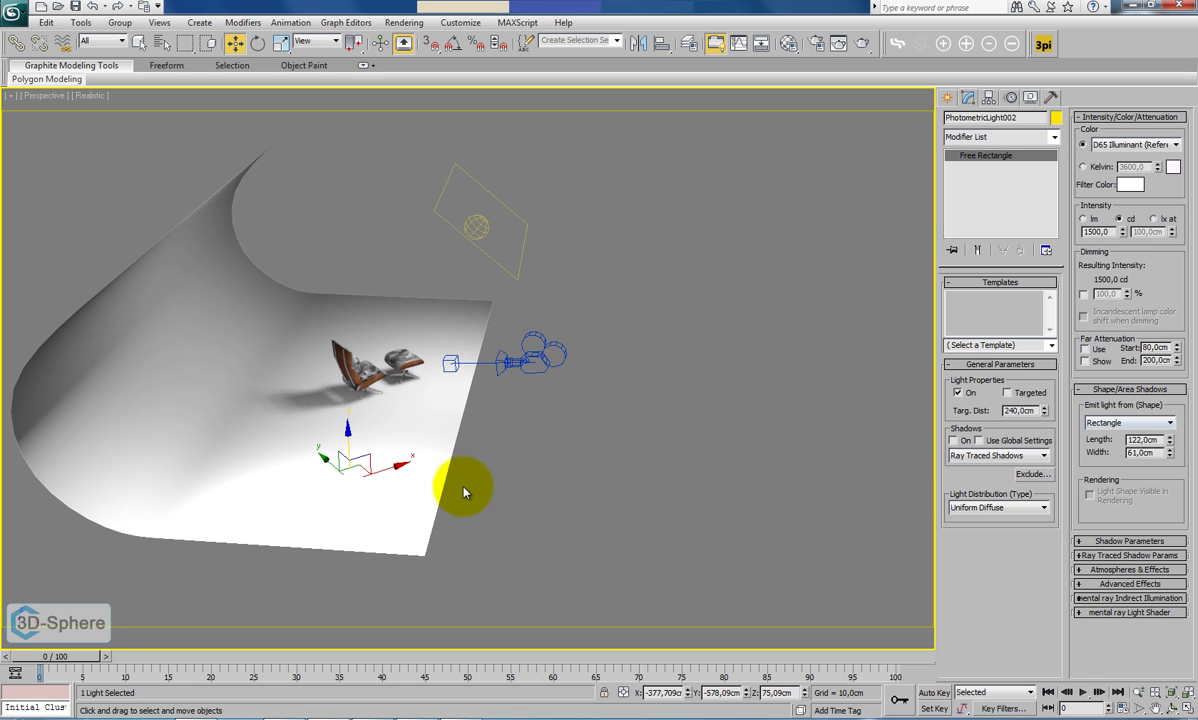
{"action": "middle_click_drag", "start_coordinate": [450, 472], "coordinate": [476, 442], "text": "alt"}
{"action": "double_click", "coordinate": [1115, 232]}
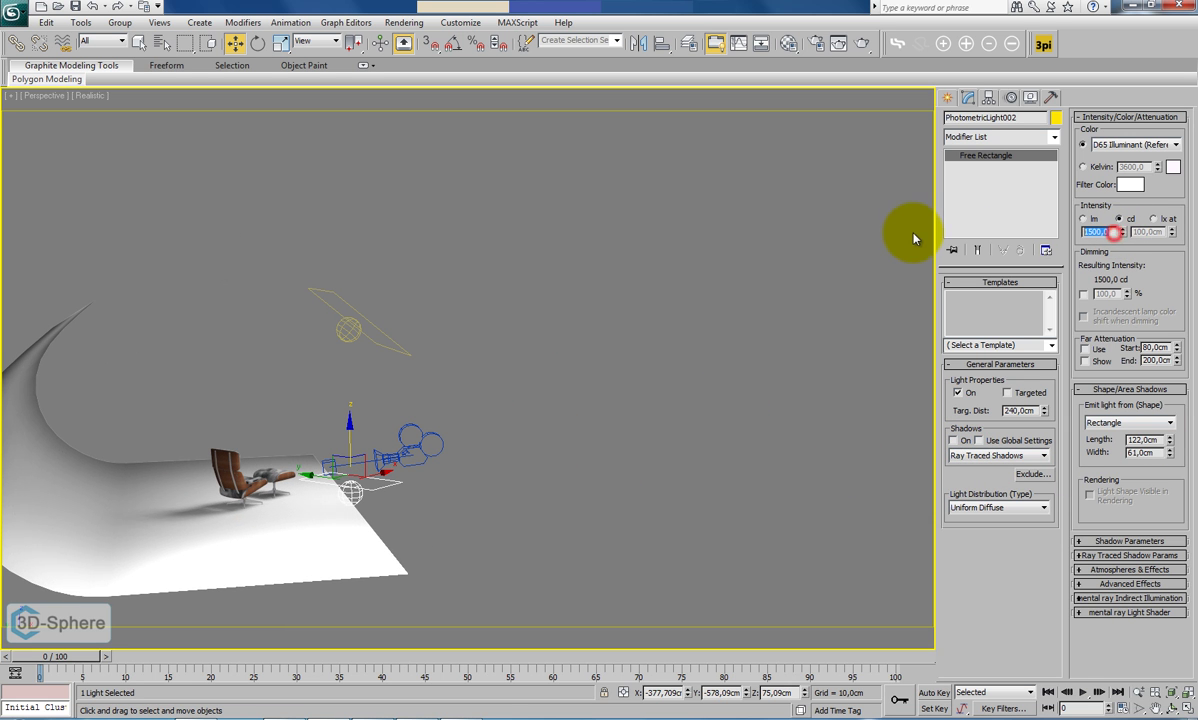
{"action": "key", "text": "Return"}
In the Top view, rotate the new light about 48 degrees and move it alongside the backdrop's side edge.
{"action": "middle_click_drag", "start_coordinate": [915, 235], "coordinate": [548, 500], "text": "alt"}
{"action": "key", "text": "t"}
{"action": "key", "text": "z"}
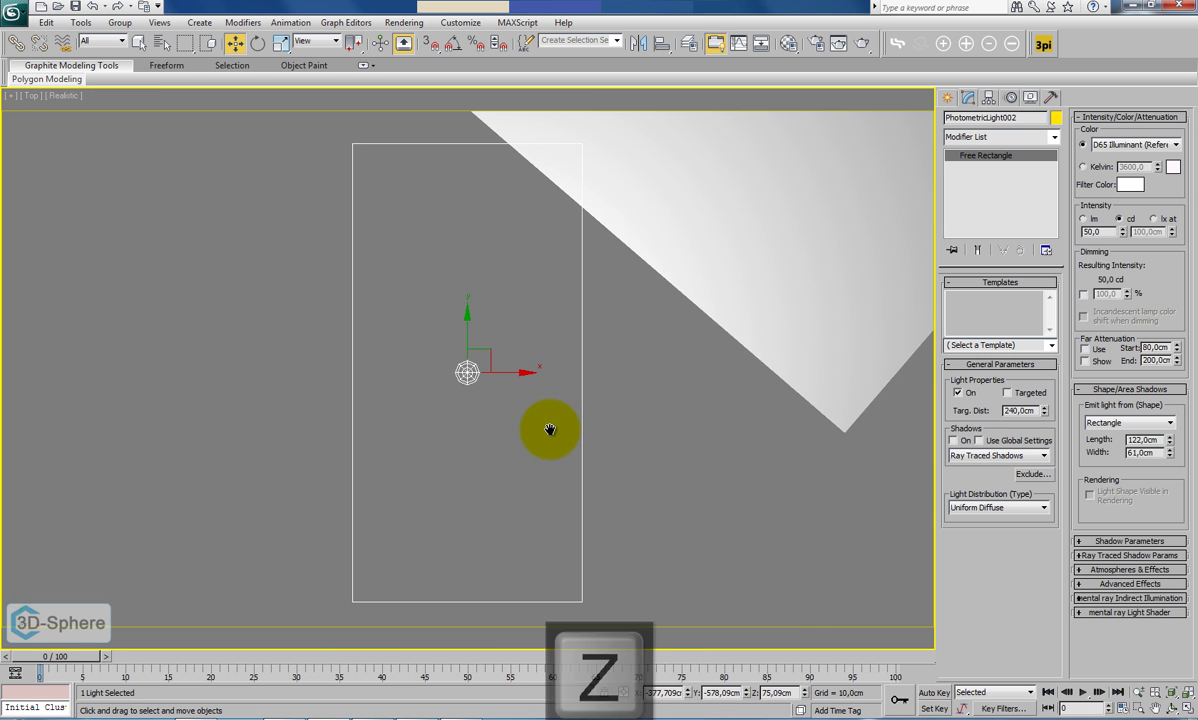
{"action": "left_click", "coordinate": [268, 42]}
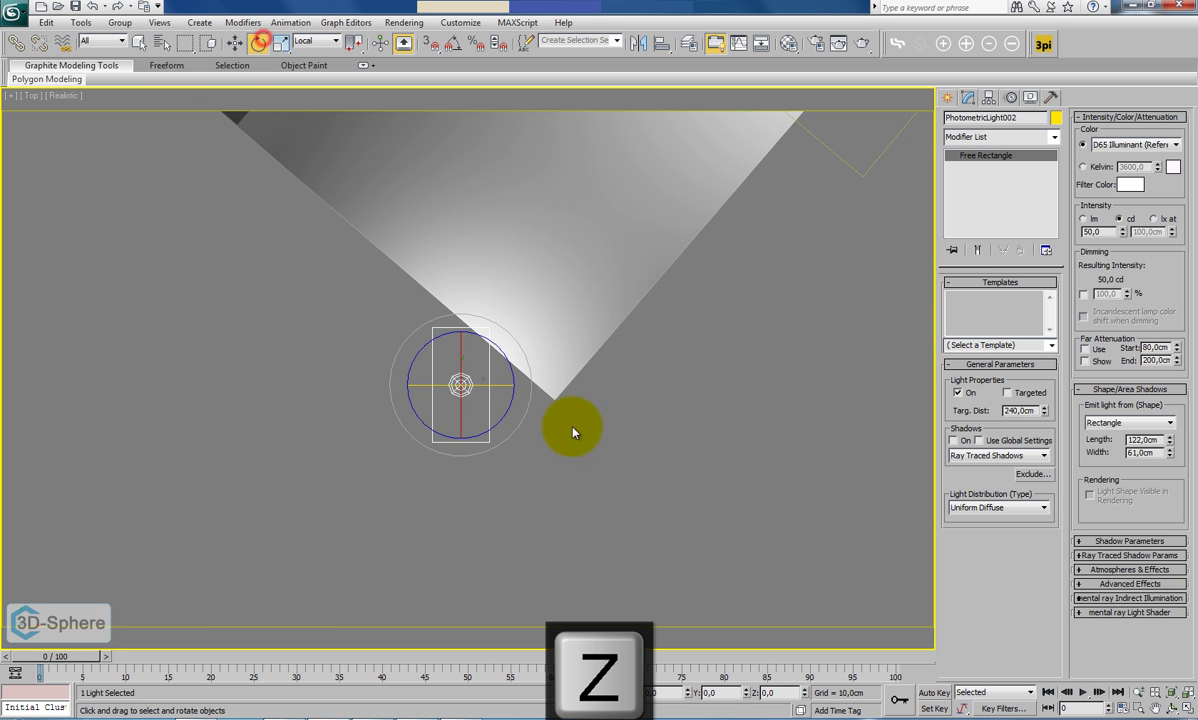
{"action": "left_click_drag", "start_coordinate": [529, 401], "coordinate": [532, 332]}
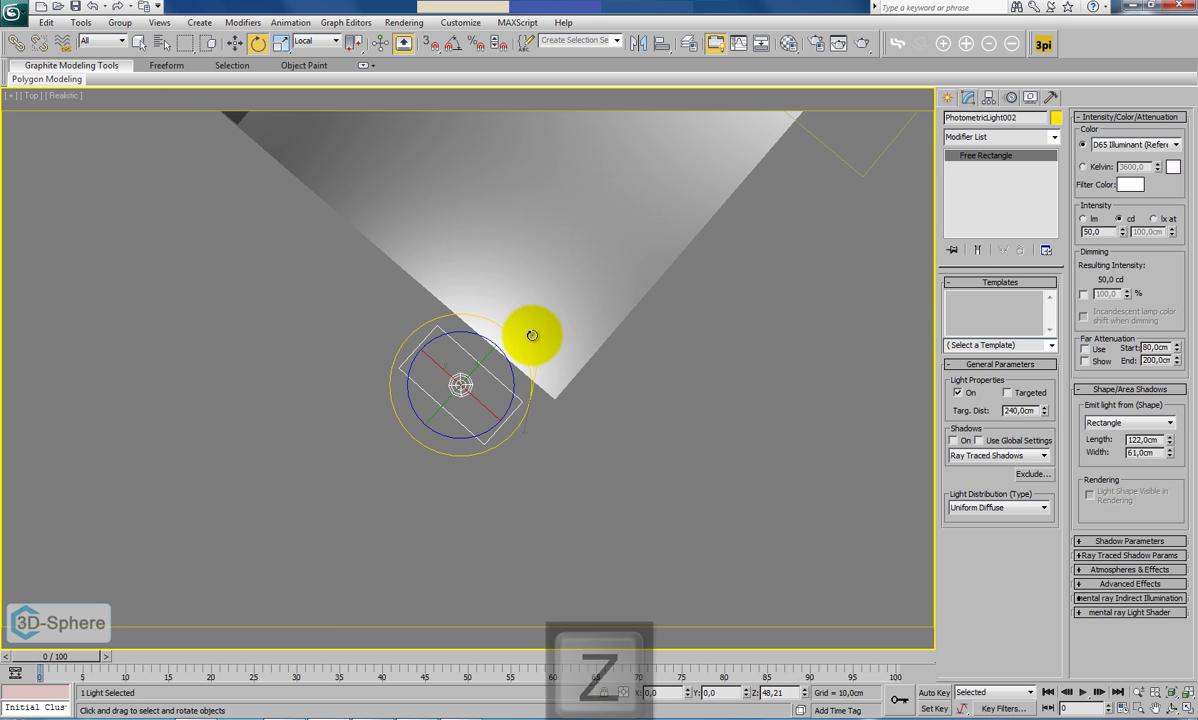
{"action": "left_click", "coordinate": [235, 43]}
{"action": "left_click_drag", "start_coordinate": [489, 369], "coordinate": [441, 273]}
Rotate the new light upright so that it stands vertically at the backdrop's side, checking it in Front and Perspective views.
{"action": "mouse_move", "coordinate": [441, 273]}
{"action": "middle_mouse_down", "text": "alt"}
{"action": "mouse_move", "coordinate": [528, 246]}
{"action": "mouse_move", "coordinate": [551, 201]}
{"action": "middle_mouse_up", "text": "alt"}
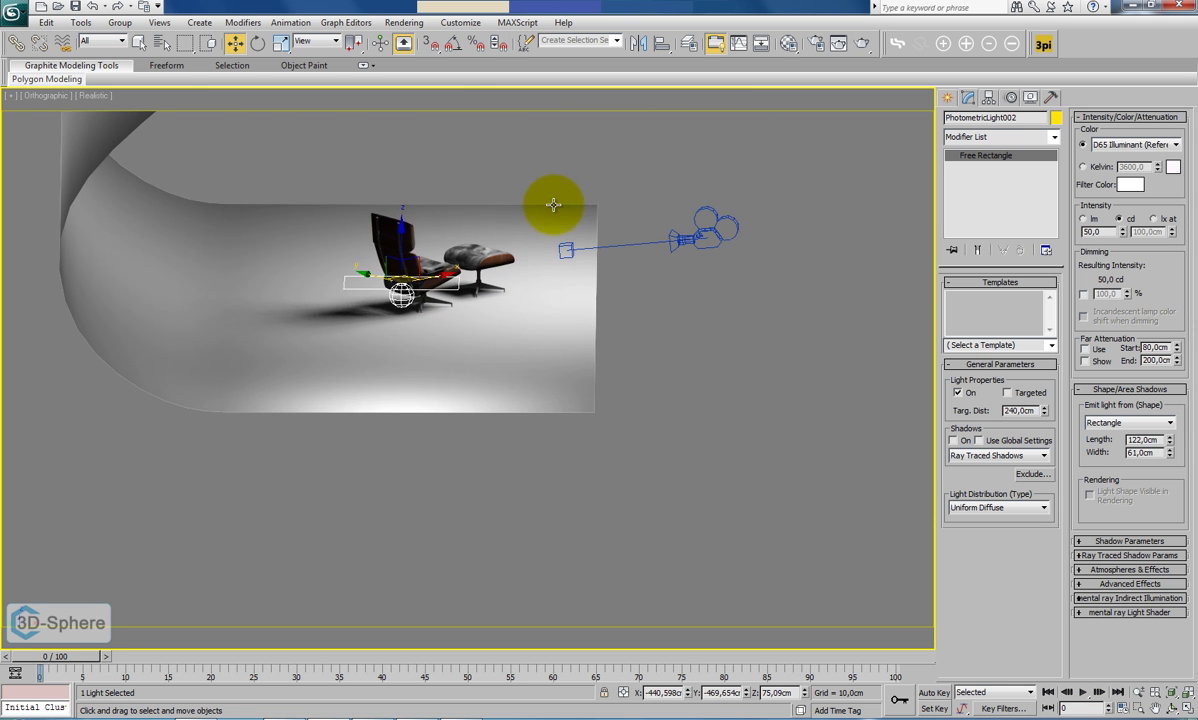
{"action": "key", "text": "f"}
{"action": "scroll", "coordinate": [551, 201], "scroll_direction": "down", "scroll_amount": 3}
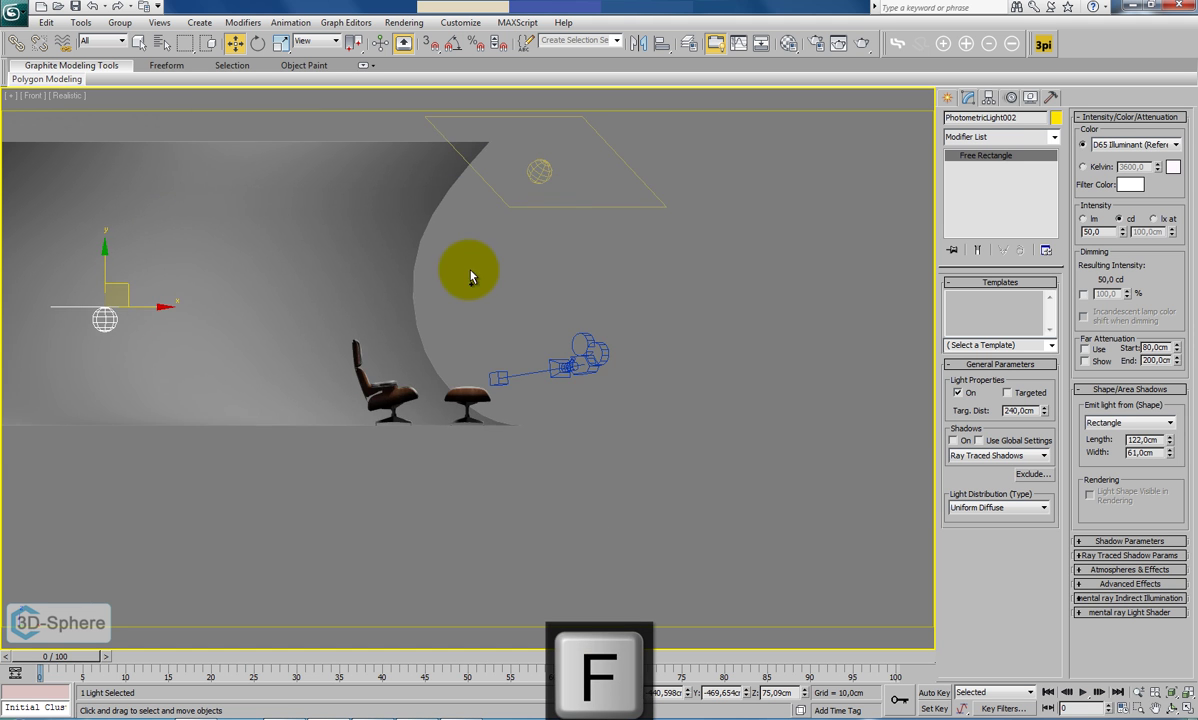
{"action": "middle_click_drag", "start_coordinate": [471, 277], "coordinate": [493, 279]}
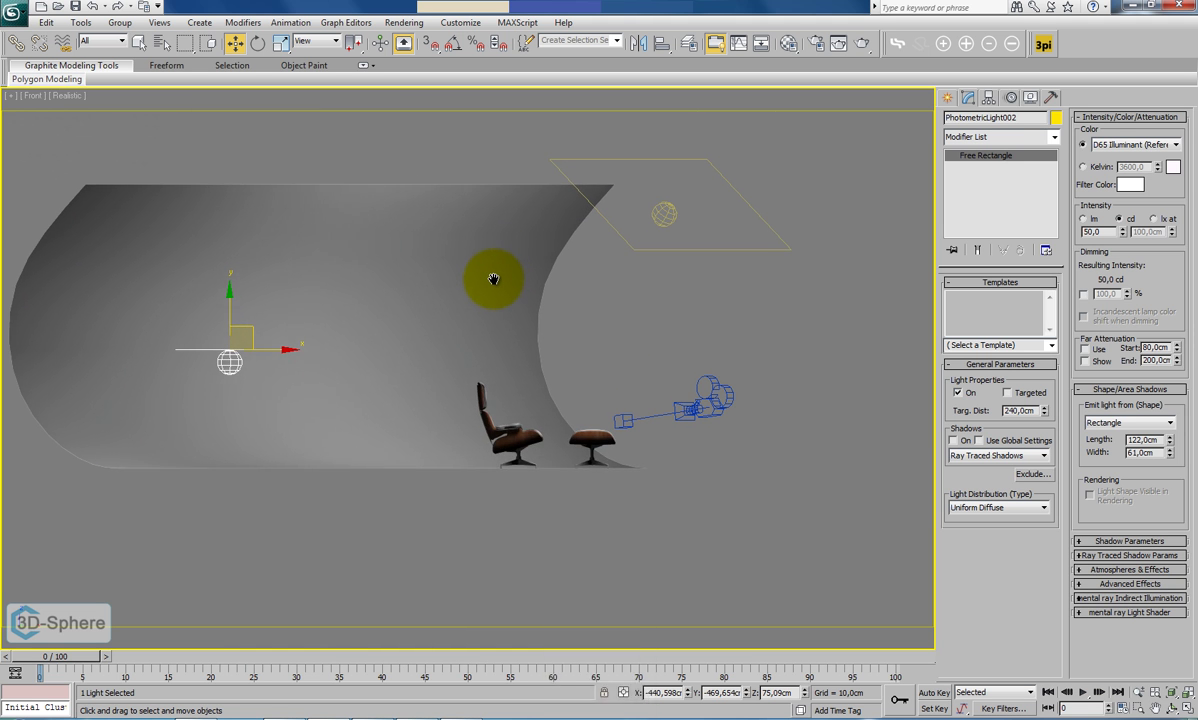
{"action": "key", "text": "p"}
{"action": "scroll", "coordinate": [484, 299], "scroll_direction": "down", "scroll_amount": 2}
{"action": "middle_click_drag", "start_coordinate": [484, 299], "coordinate": [433, 310], "text": "alt"}
{"action": "left_click", "coordinate": [261, 44]}
{"action": "left_click_drag", "start_coordinate": [348, 326], "coordinate": [368, 458]}
{"action": "middle_click_drag", "start_coordinate": [368, 458], "coordinate": [348, 313], "text": "alt"}
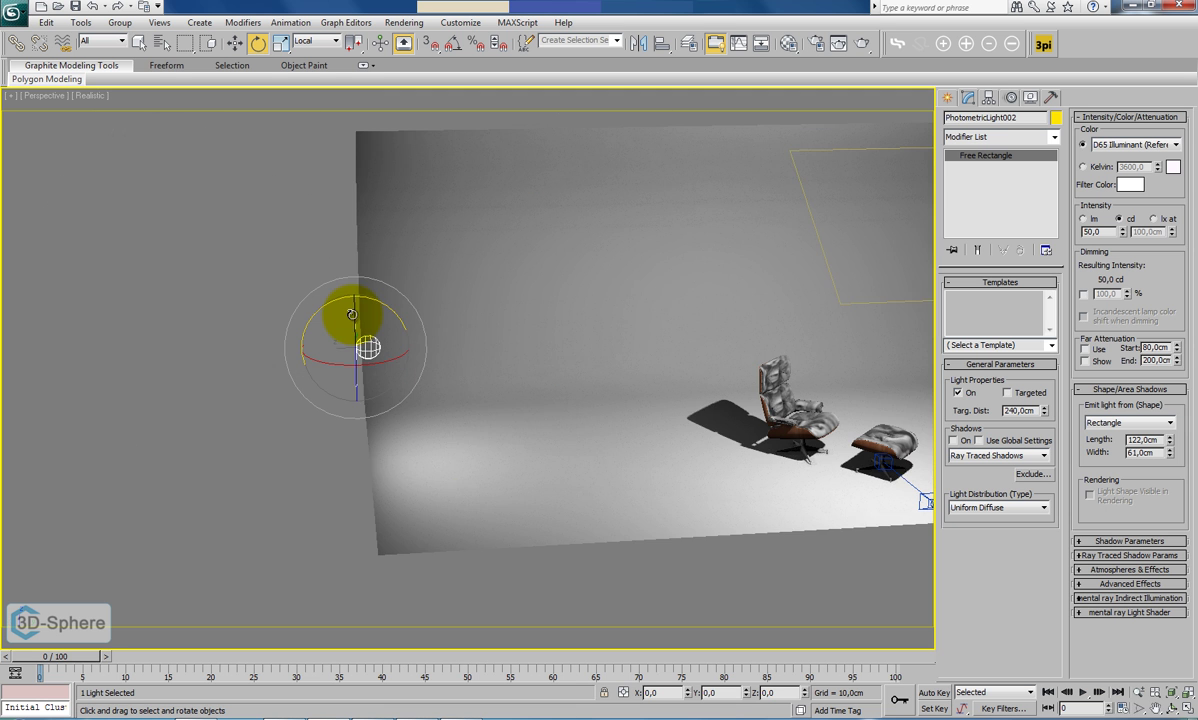
Lower the upright light to a height of about -15 cm and shift it toward the backdrop's front corner.
{"action": "left_click", "coordinate": [236, 44]}
{"action": "left_click_drag", "start_coordinate": [348, 289], "coordinate": [356, 398]}
{"action": "middle_click_drag", "start_coordinate": [422, 435], "coordinate": [477, 365], "text": "alt"}
{"action": "left_click_drag", "start_coordinate": [358, 424], "coordinate": [363, 393]}
{"action": "middle_click_drag", "start_coordinate": [363, 394], "coordinate": [476, 447], "text": "alt"}
{"action": "left_click_drag", "start_coordinate": [337, 409], "coordinate": [371, 366]}
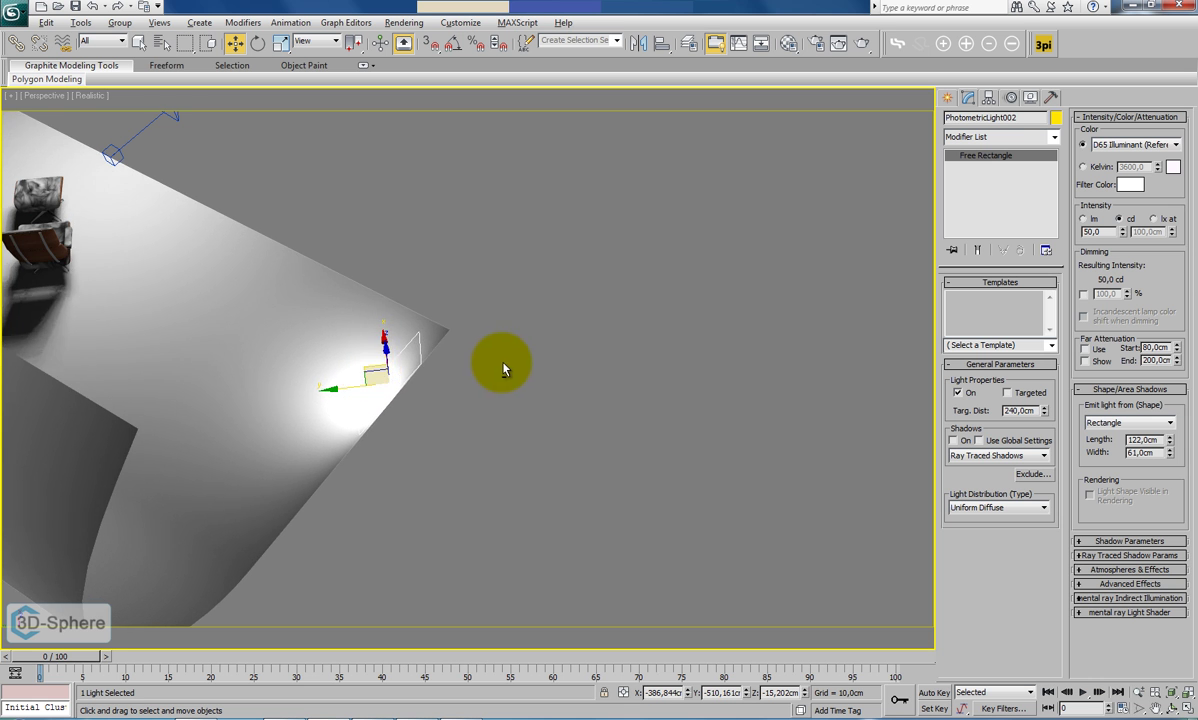
Enlarge the side light to 198,86 cm long and 204,96 cm wide, and reposition it using the Local coordinate system.
{"action": "middle_click_drag", "start_coordinate": [503, 370], "coordinate": [359, 339], "text": "alt"}
{"action": "left_click_drag", "start_coordinate": [1169, 440], "coordinate": [1172, 391]}
{"action": "left_click_drag", "start_coordinate": [1169, 450], "coordinate": [1149, 289]}
{"action": "left_click", "coordinate": [315, 41]}
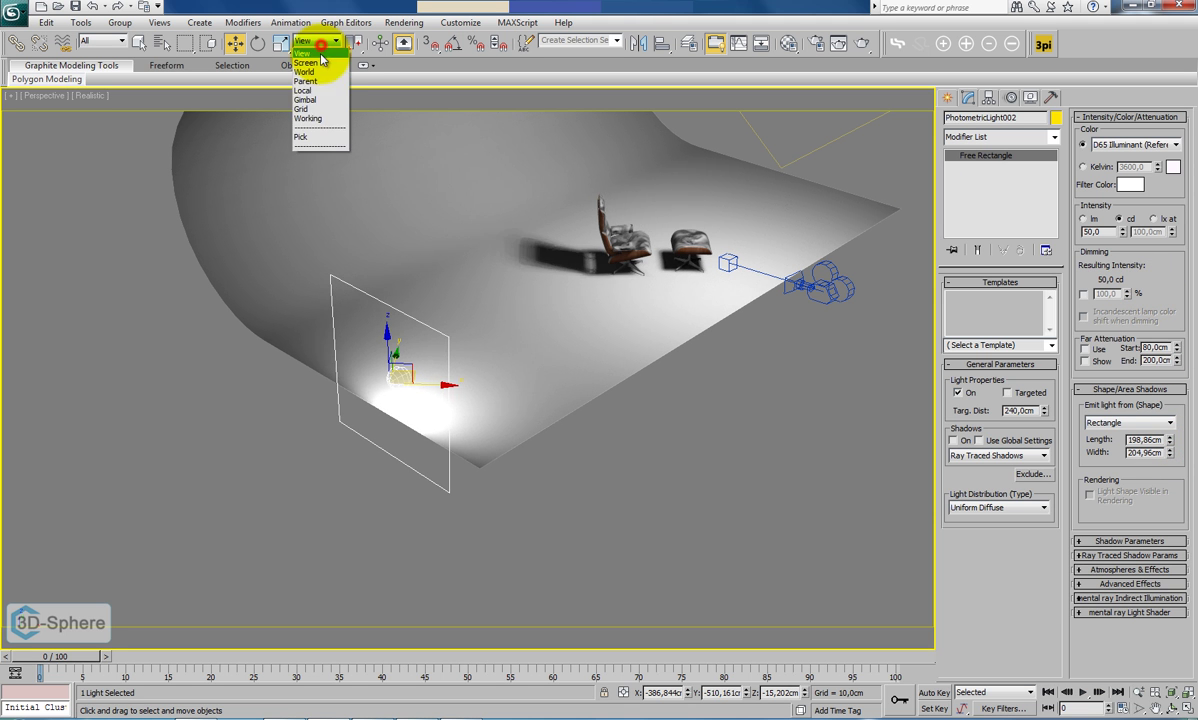
{"action": "left_click", "coordinate": [315, 89]}
{"action": "left_click_drag", "start_coordinate": [419, 338], "coordinate": [386, 290]}
Check the side light's placement against the whole backdrop and set its intensity to 35 cd.
{"action": "middle_click_drag", "start_coordinate": [604, 292], "coordinate": [594, 332], "text": "alt"}
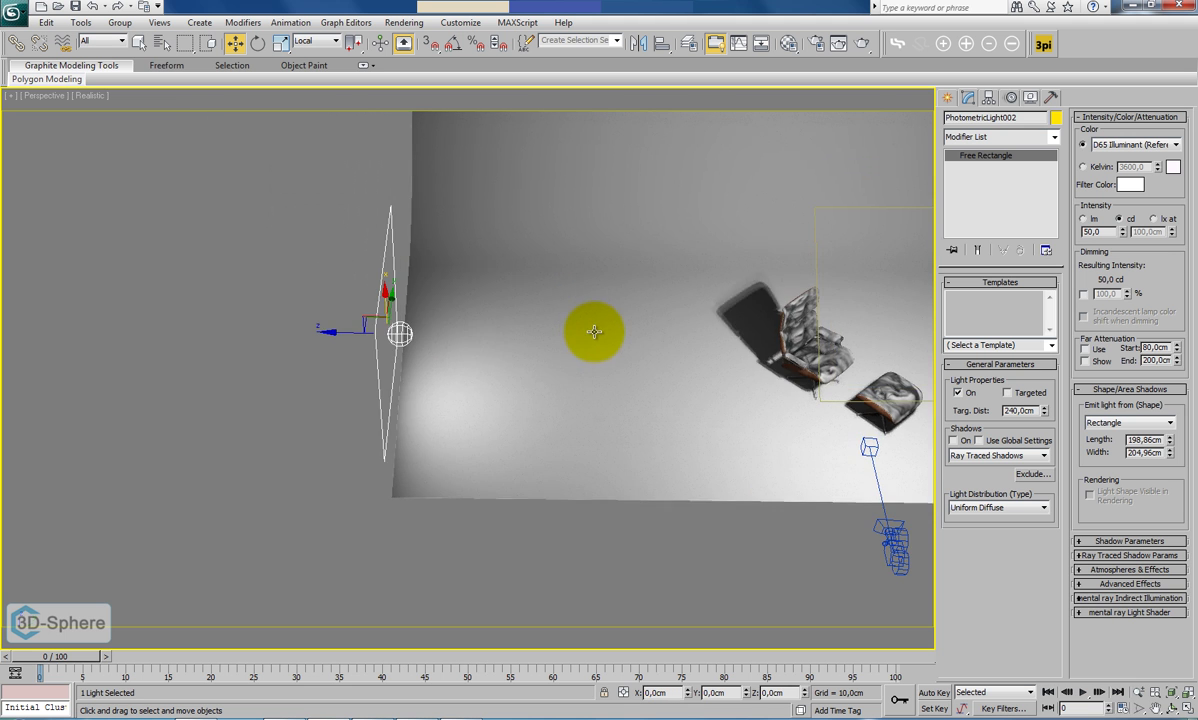
{"action": "scroll", "coordinate": [596, 334], "scroll_direction": "down", "scroll_amount": 6}
{"action": "middle_click_drag", "start_coordinate": [735, 295], "coordinate": [611, 348]}
{"action": "scroll", "coordinate": [612, 350], "scroll_direction": "up", "scroll_amount": 2}
{"action": "middle_click_drag", "start_coordinate": [625, 425], "coordinate": [626, 337]}
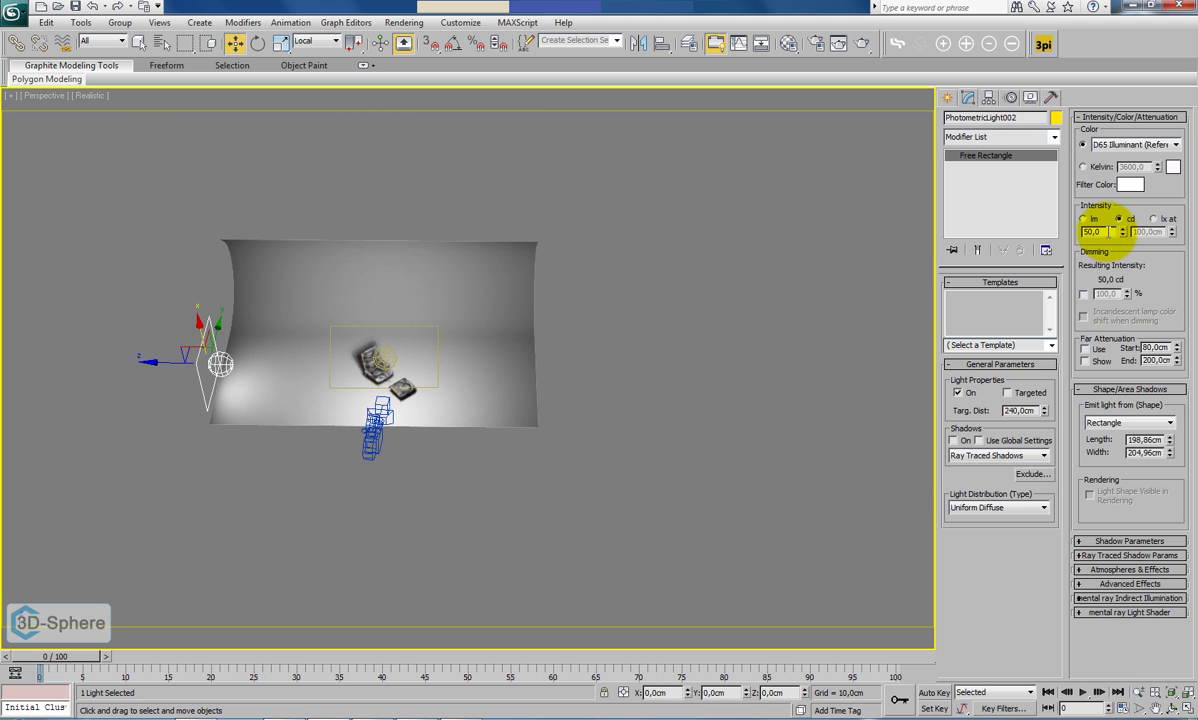
{"action": "left_click_drag", "start_coordinate": [1106, 233], "coordinate": [983, 239]}
{"action": "type", "text": "35"}
{"action": "key", "text": "Return"}
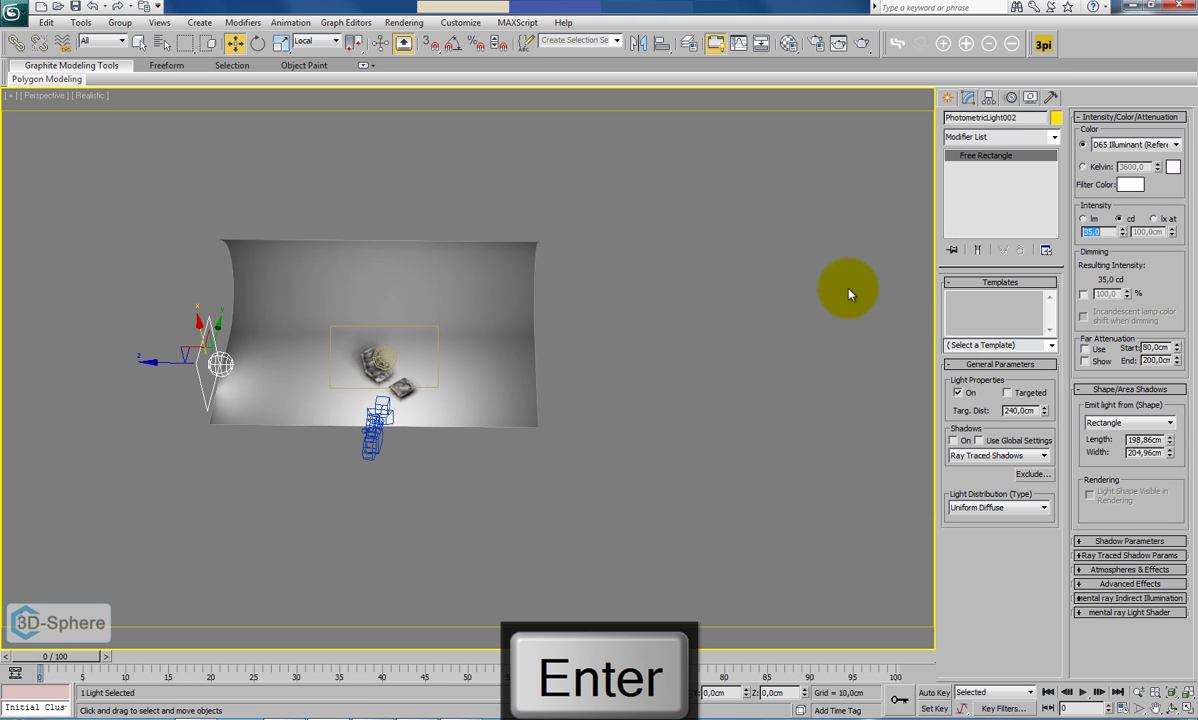
Copy the side light along its local axis to the opposite end of the backdrop and rotate the copy to face the chair.
{"action": "middle_click_drag", "start_coordinate": [647, 286], "coordinate": [663, 289]}
{"action": "key", "text": "t"}
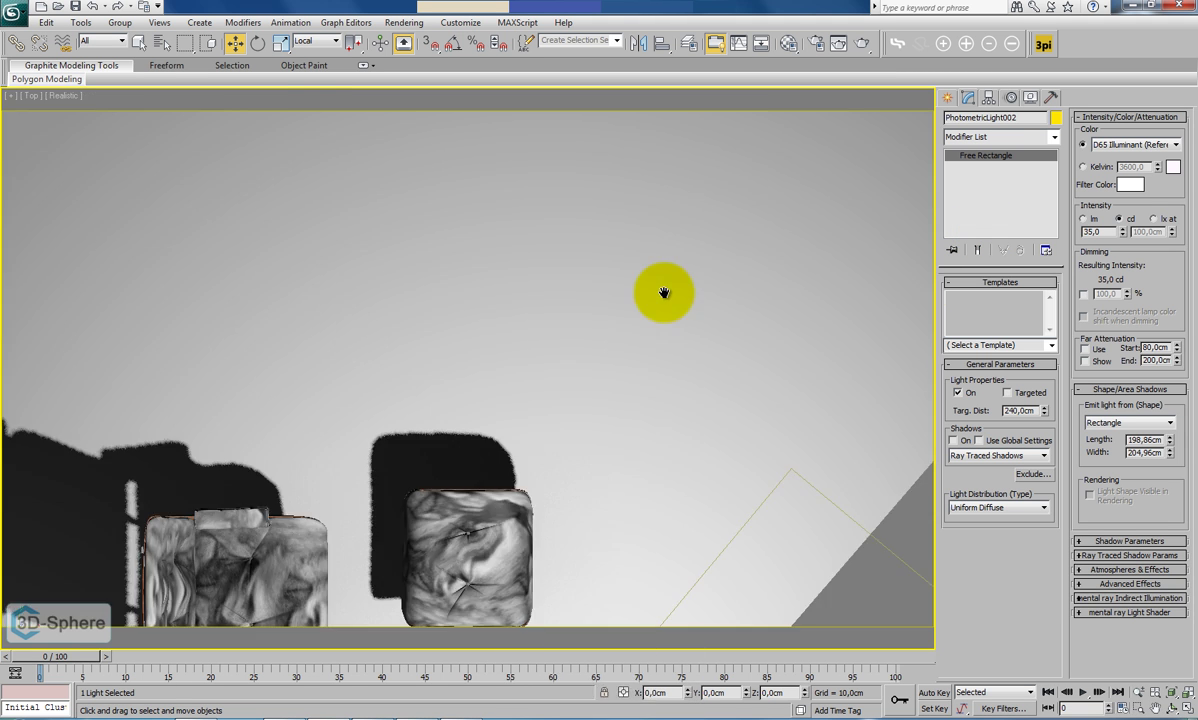
{"action": "key", "text": "z"}
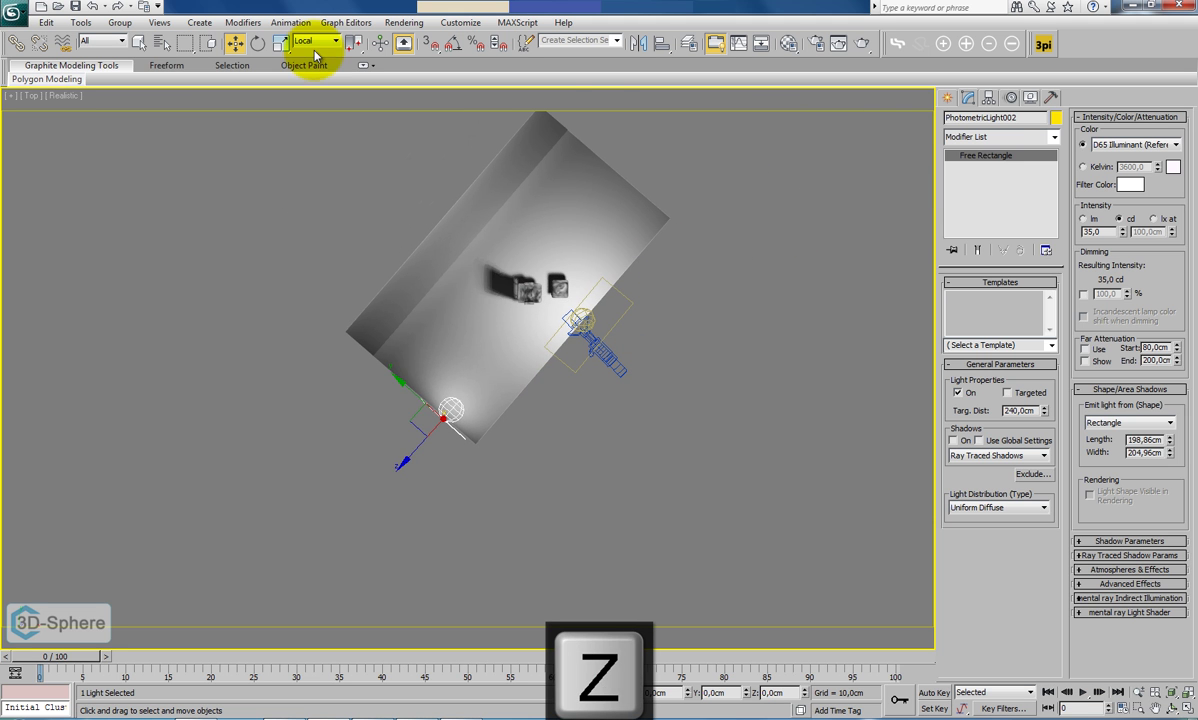
{"action": "mouse_move", "coordinate": [415, 418]}
{"action": "left_mouse_down", "text": "shift"}
{"action": "mouse_move", "coordinate": [608, 188]}
{"action": "mouse_move", "coordinate": [686, 171]}
{"action": "mouse_move", "coordinate": [668, 267]}
{"action": "mouse_move", "coordinate": [668, 155]}
{"action": "mouse_move", "coordinate": [717, 302]}
{"action": "mouse_move", "coordinate": [705, 352]}
{"action": "left_mouse_up", "text": "shift"}
{"action": "left_click", "coordinate": [597, 421]}
{"action": "left_click", "coordinate": [257, 43]}
{"action": "left_click_drag", "start_coordinate": [687, 167], "coordinate": [689, 179]}
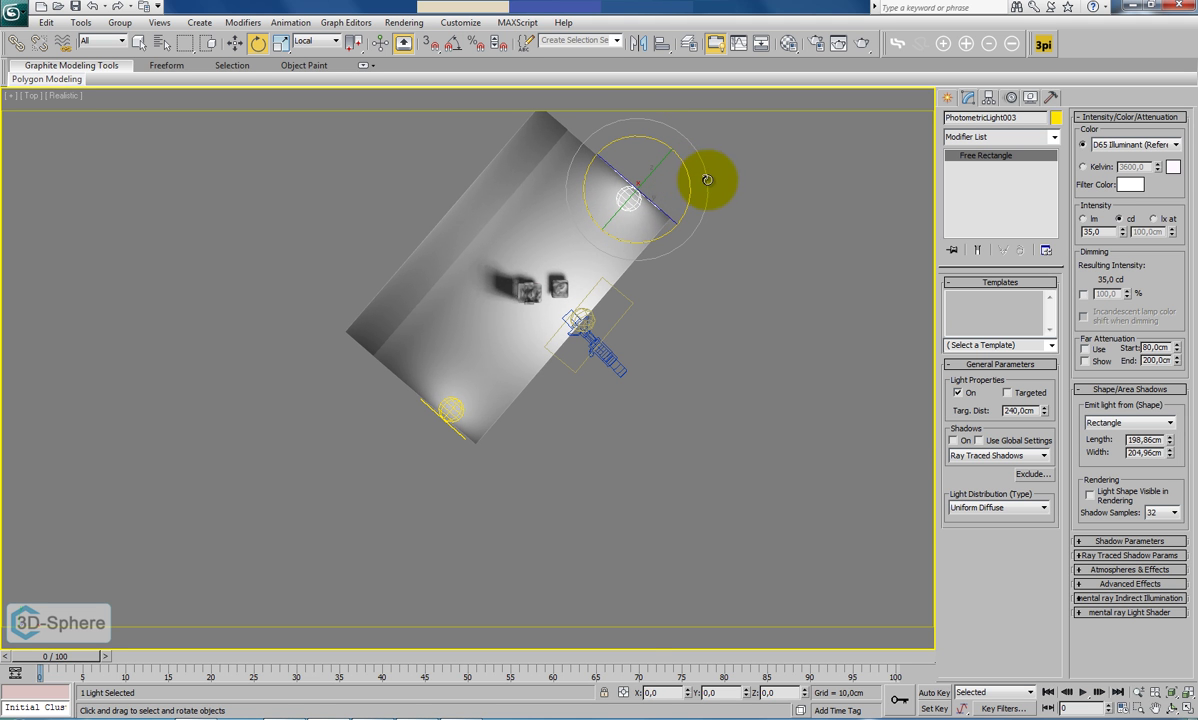
Start a test render of the Camera001 view with the two side lights, cancel it partway and close the rendered frame.
{"action": "key", "text": "c"}
{"action": "left_click", "coordinate": [404, 22]}
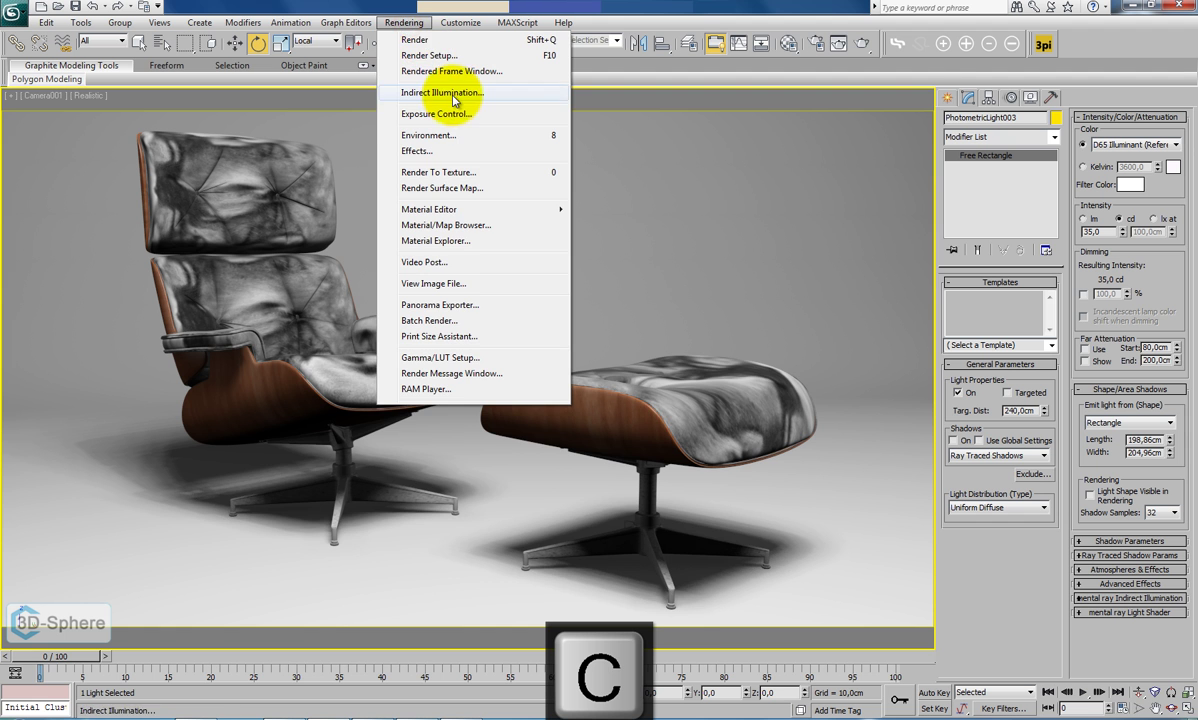
{"action": "left_click", "coordinate": [452, 71]}
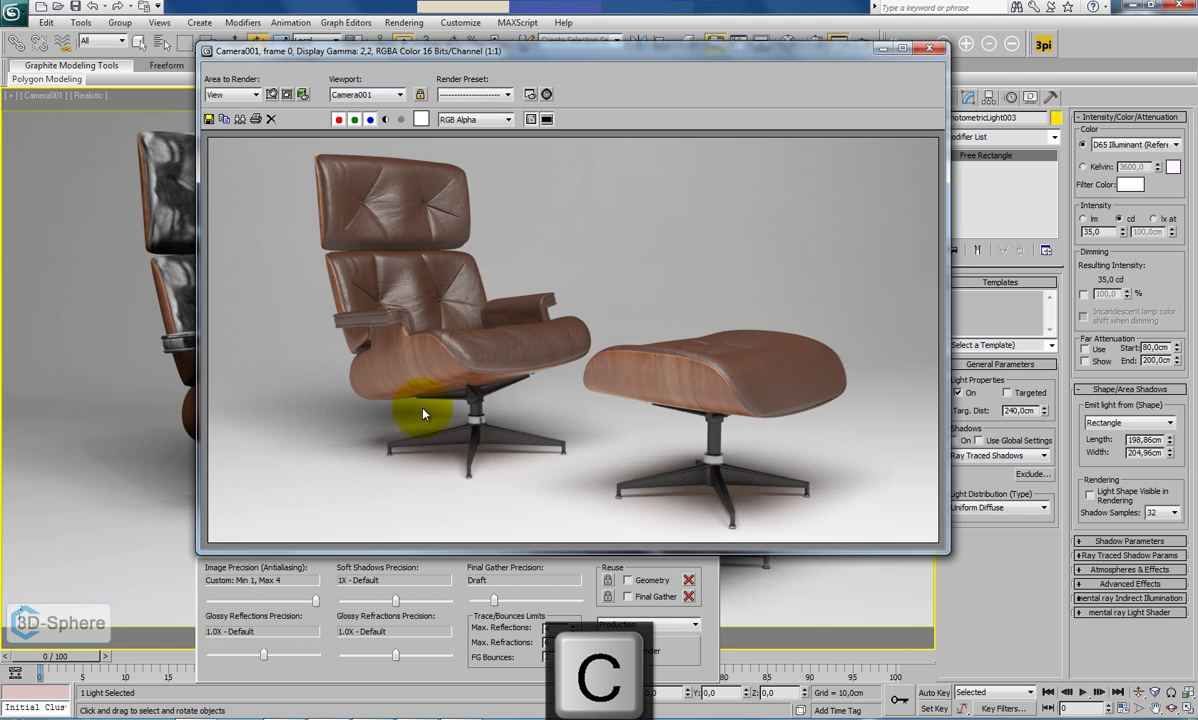
{"action": "left_click", "coordinate": [648, 651]}
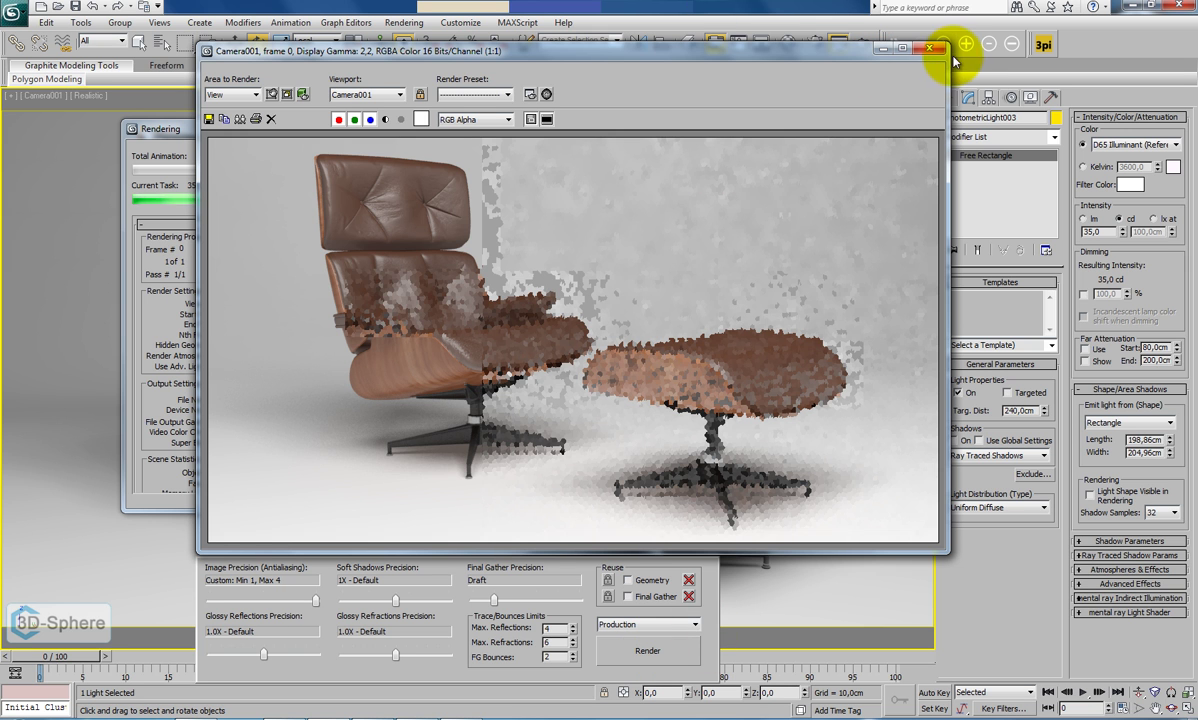
{"action": "left_click", "coordinate": [146, 300]}
{"action": "left_click", "coordinate": [372, 153]}
{"action": "left_click", "coordinate": [929, 47]}
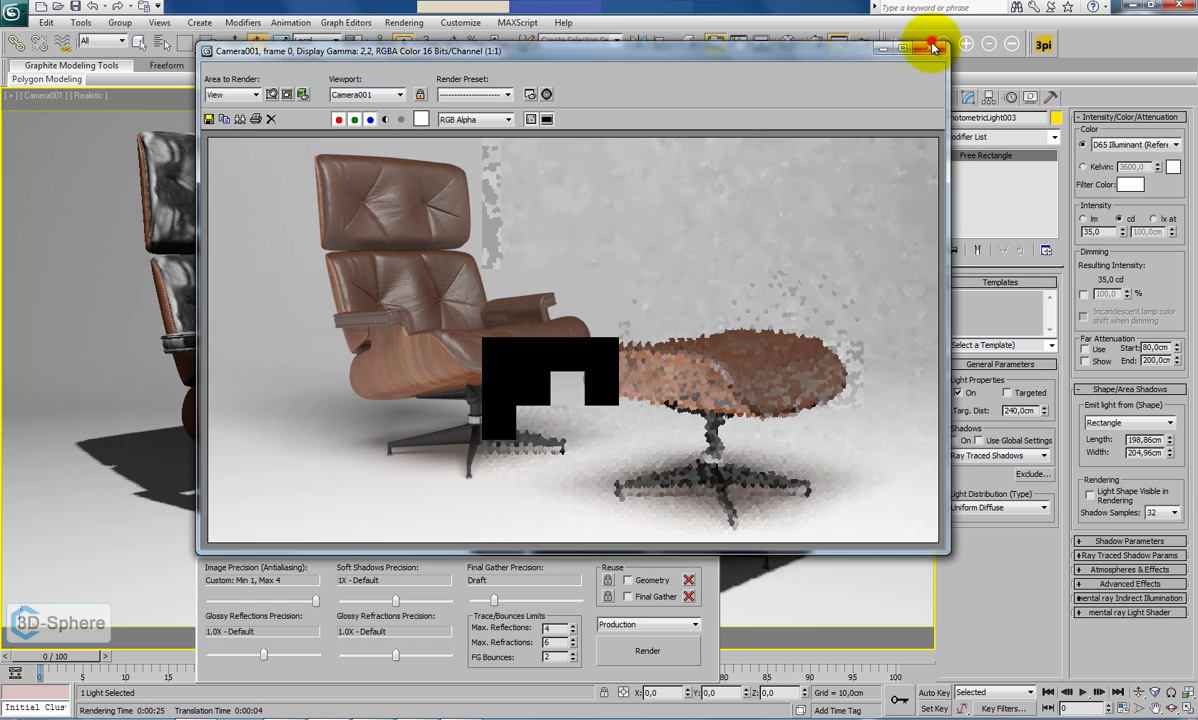
Set the mr Photographic Exposure Control's exposure value to 2,3 EV.
{"action": "left_click", "coordinate": [401, 25]}
{"action": "left_click", "coordinate": [436, 112]}
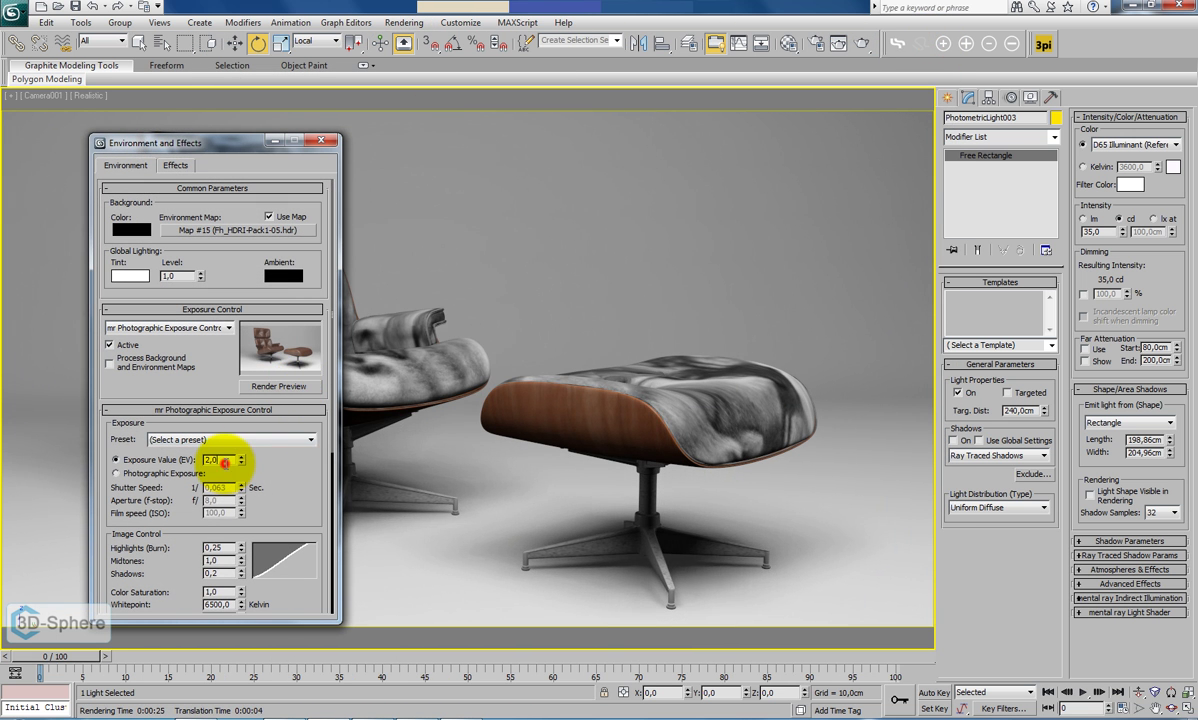
{"action": "type", "text": "2,3"}
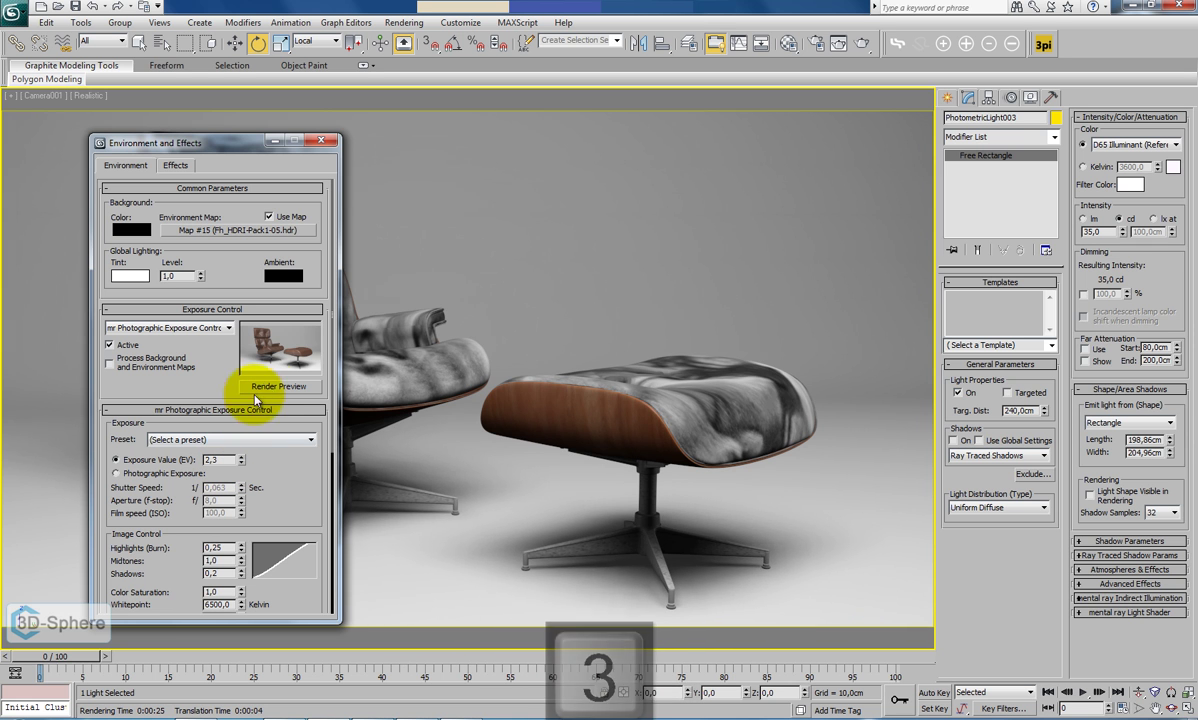
Refresh the exposure control's render preview and close the environment and effects settings.
{"action": "key", "text": "Tab"}
{"action": "left_click", "coordinate": [265, 387]}
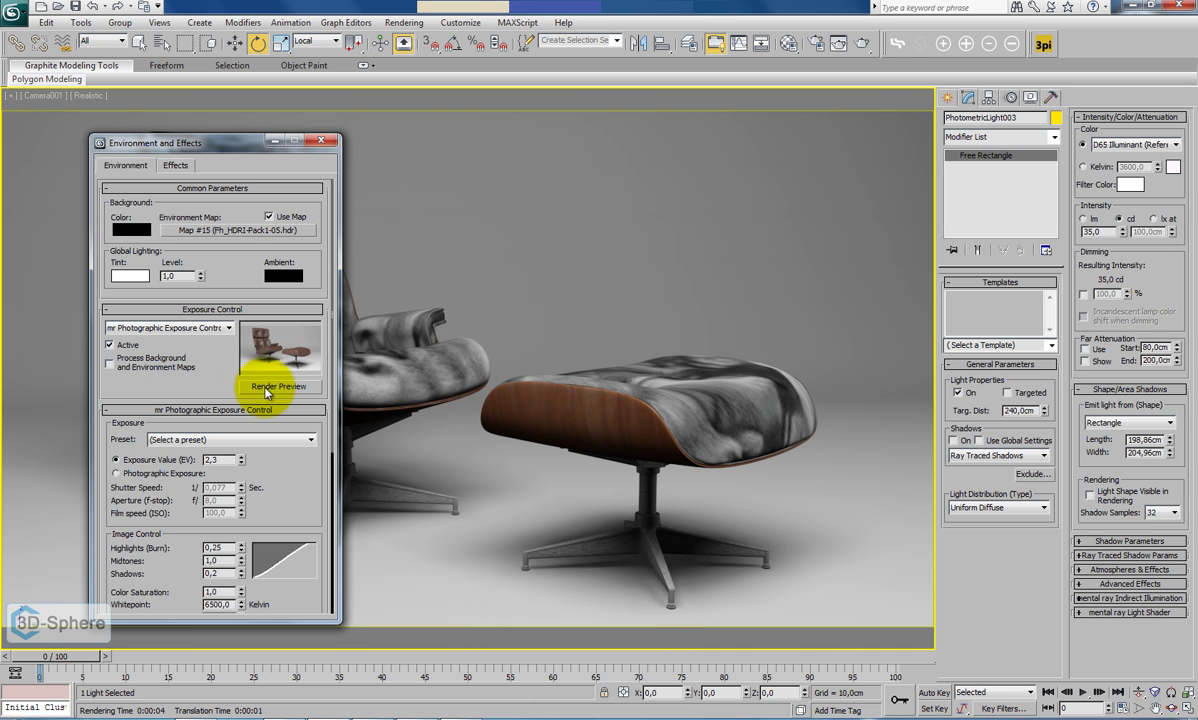
{"action": "left_click", "coordinate": [322, 141]}
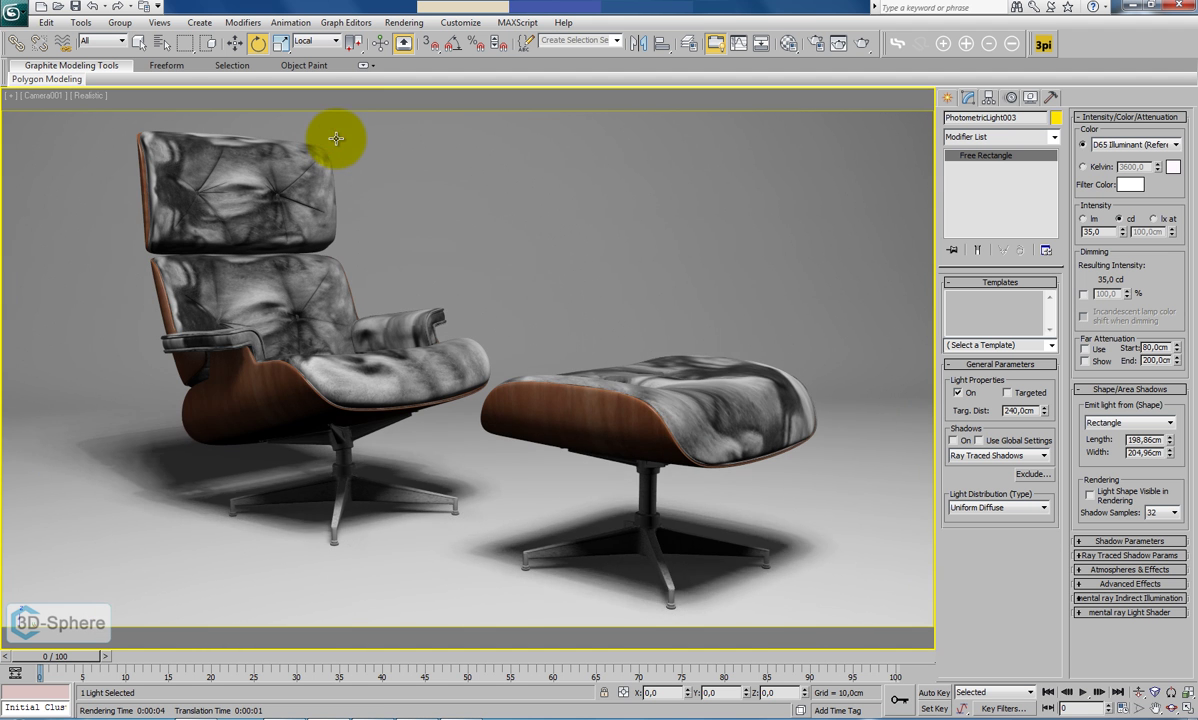
Darken the Leather material's dark brown diffuse colour to a value of 0,101.
{"action": "key", "text": "m"}
{"action": "double_click", "coordinate": [679, 182]}
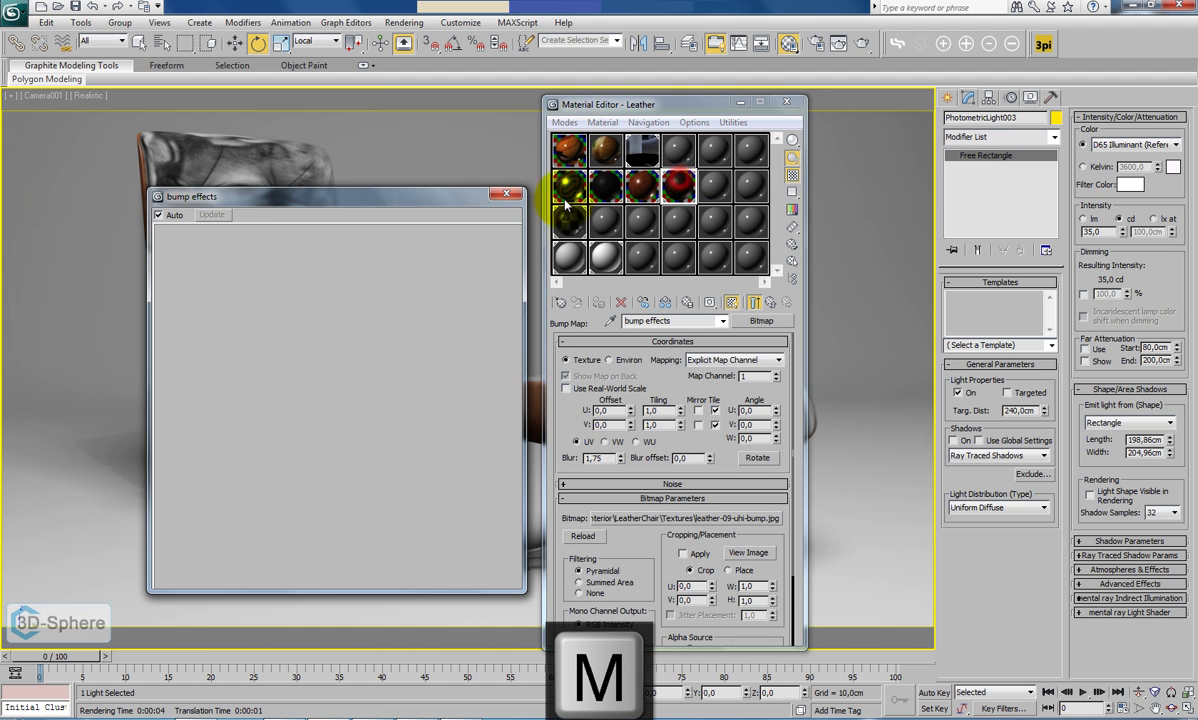
{"action": "left_click", "coordinate": [507, 196]}
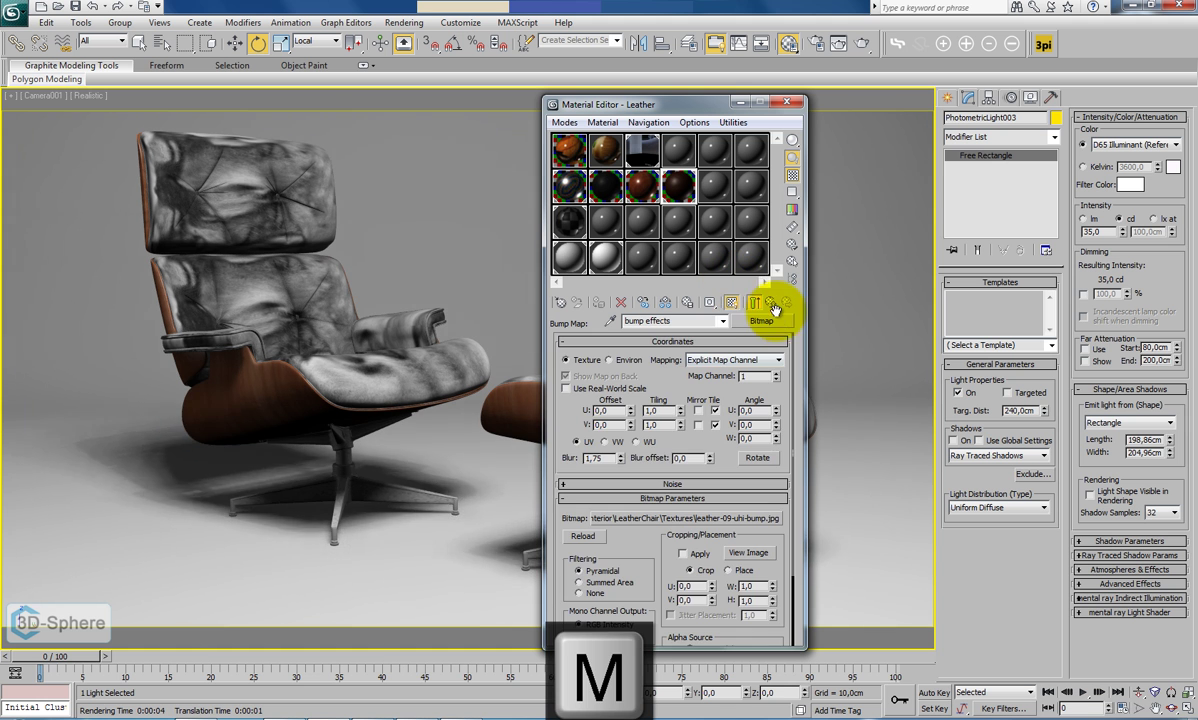
{"action": "left_click", "coordinate": [771, 302]}
{"action": "left_click_drag", "start_coordinate": [688, 361], "coordinate": [677, 527]}
{"action": "left_click", "coordinate": [748, 430]}
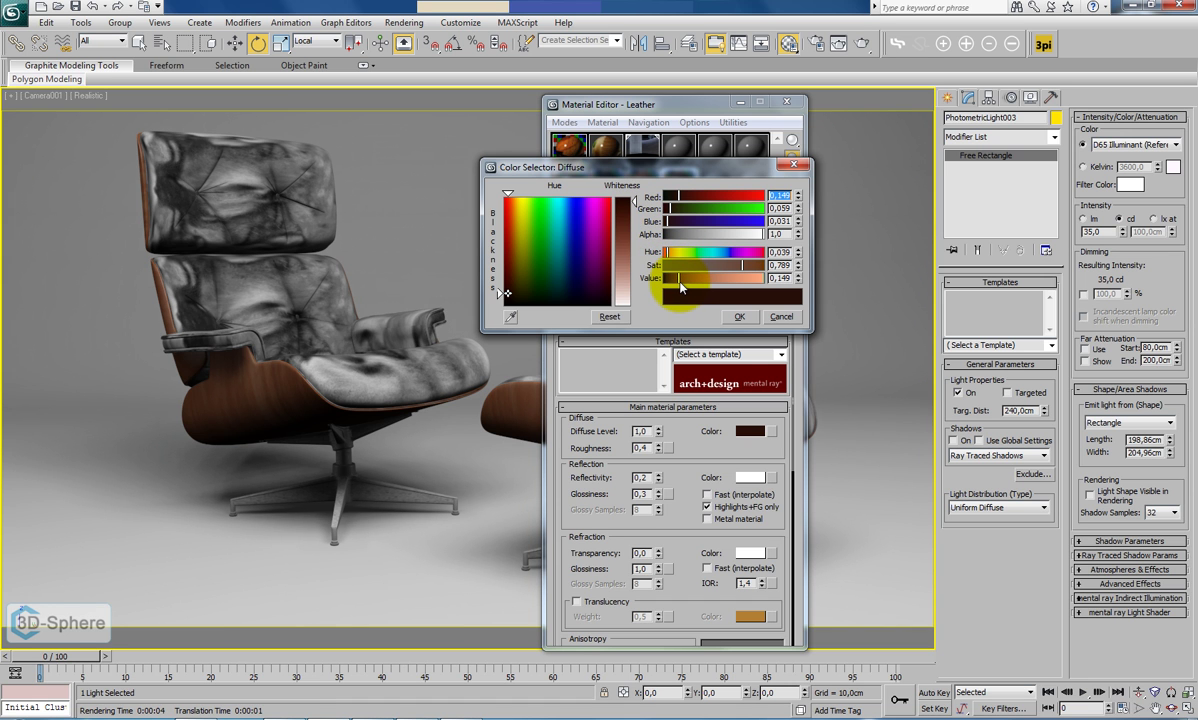
{"action": "left_click_drag", "start_coordinate": [680, 287], "coordinate": [676, 284]}
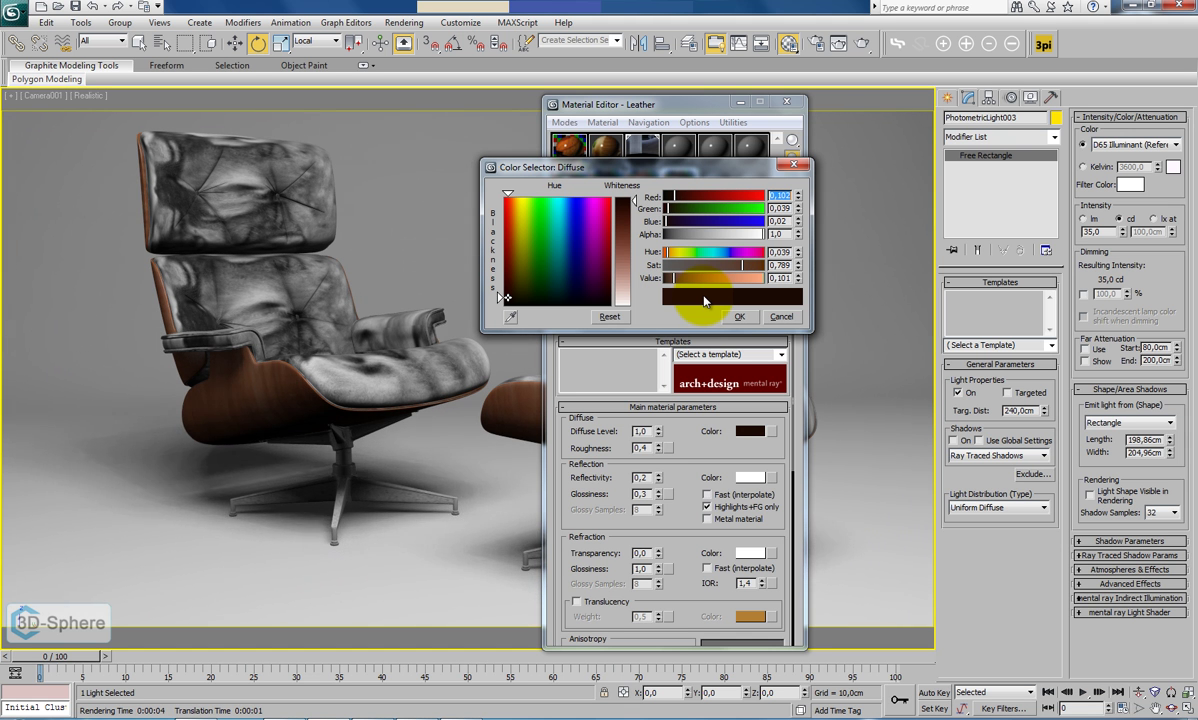
{"action": "left_click", "coordinate": [739, 316]}
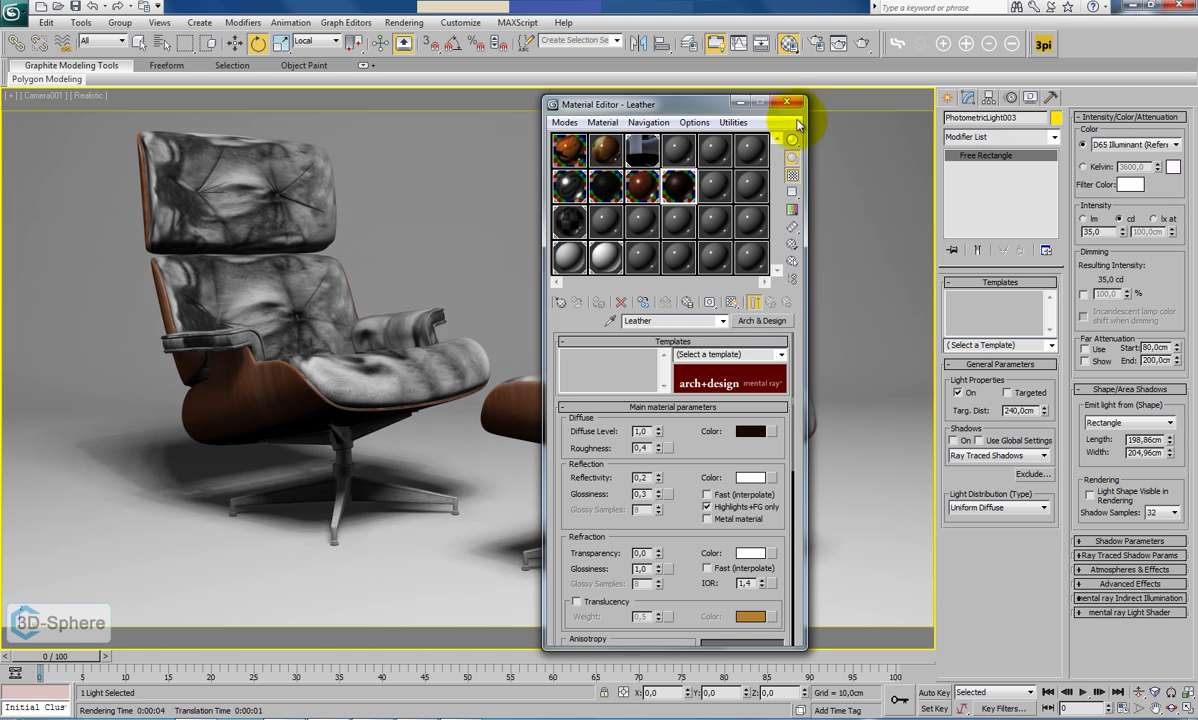
{"action": "left_click", "coordinate": [786, 102]}
Test render the Camera001 view with the darker leather, cancel it near the end and close the rendered frame.
{"action": "left_click", "coordinate": [404, 22]}
{"action": "left_click", "coordinate": [428, 42]}
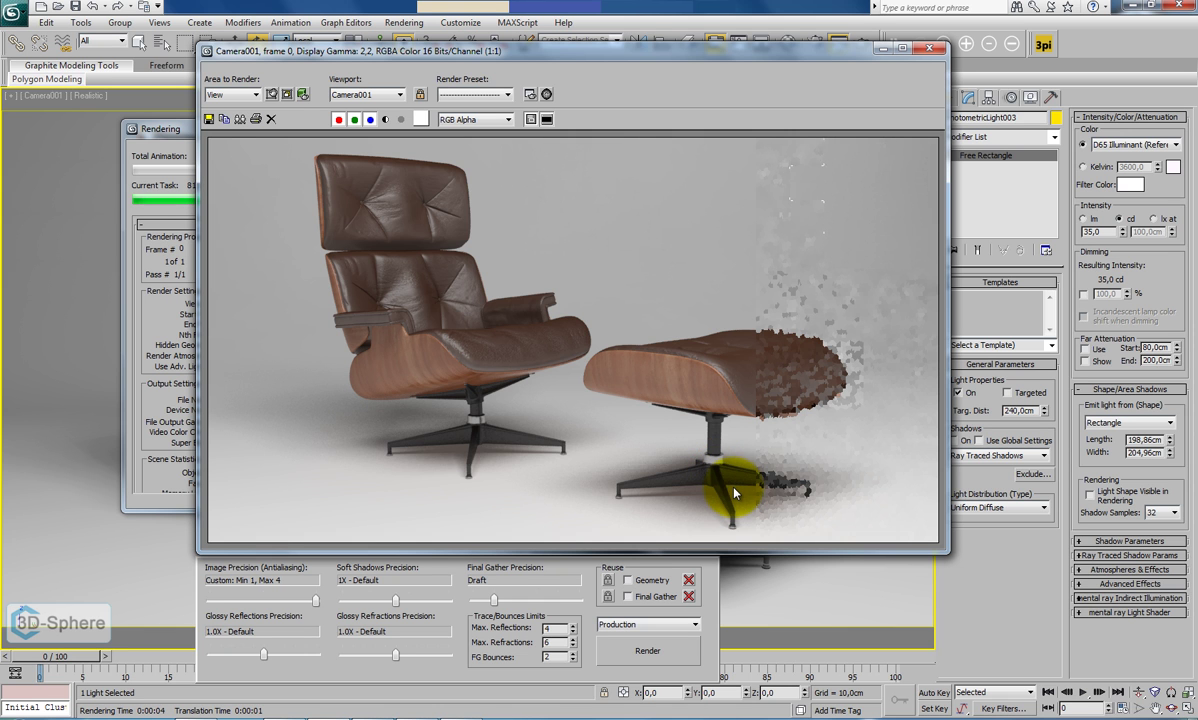
{"action": "left_click", "coordinate": [150, 237]}
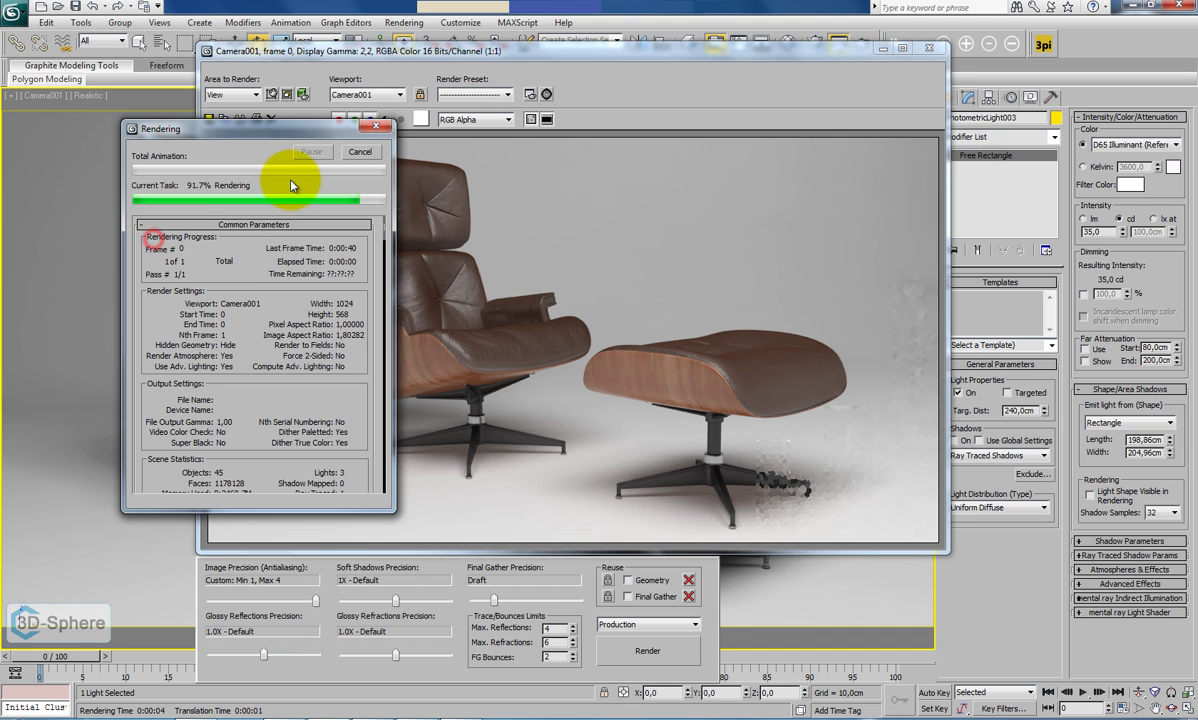
{"action": "left_click", "coordinate": [359, 151]}
{"action": "left_click", "coordinate": [929, 47]}
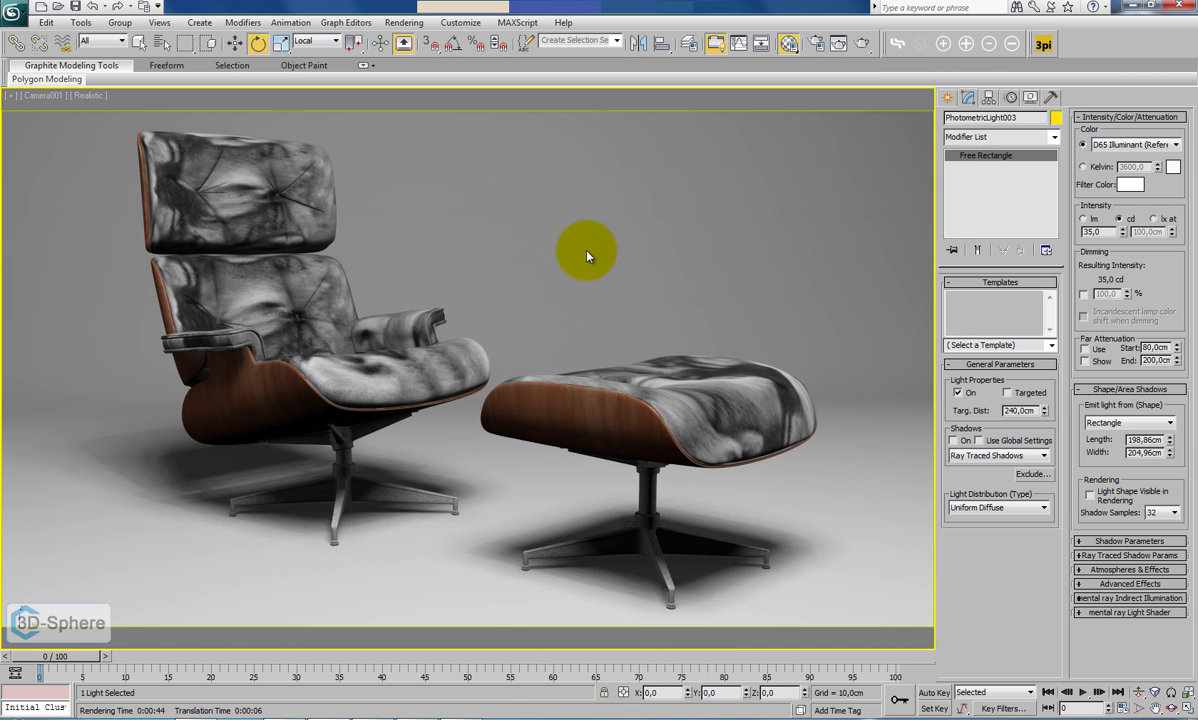
Set the Plastic Reflective Matte material's cellular bump amount to 0,01.
{"action": "key", "text": "m"}
{"action": "left_click", "coordinate": [633, 188]}
{"action": "left_click", "coordinate": [605, 186]}
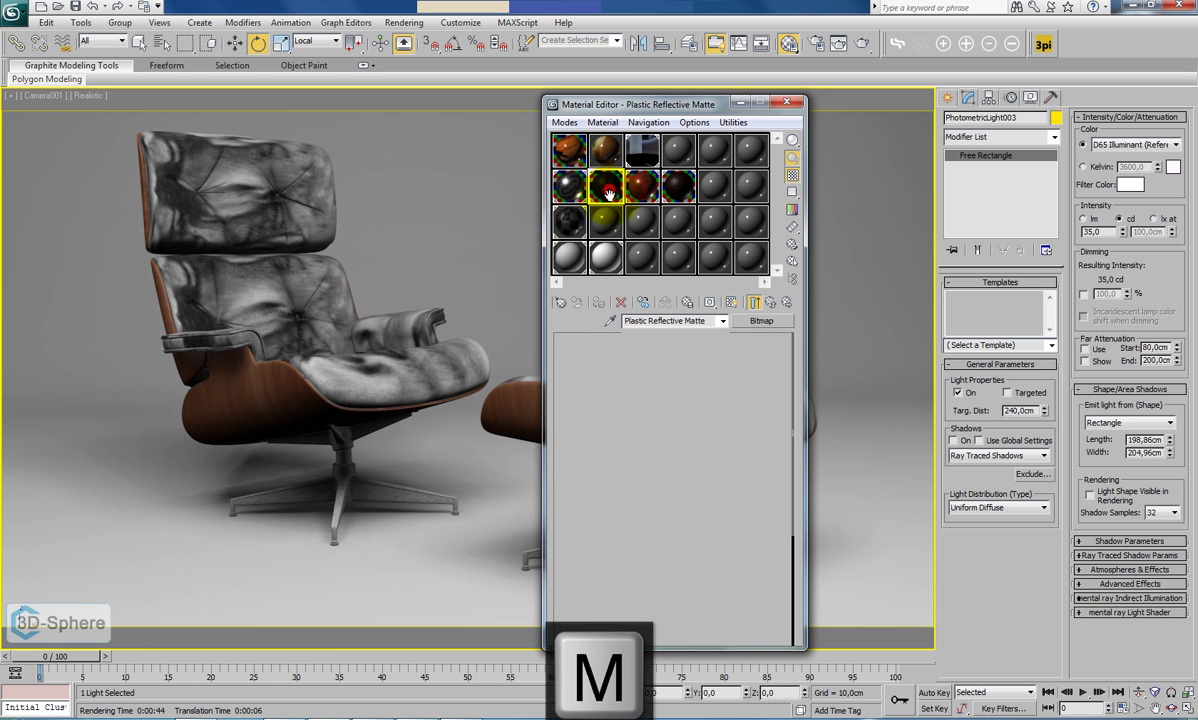
{"action": "scroll", "coordinate": [700, 490], "scroll_direction": "down", "scroll_amount": 5}
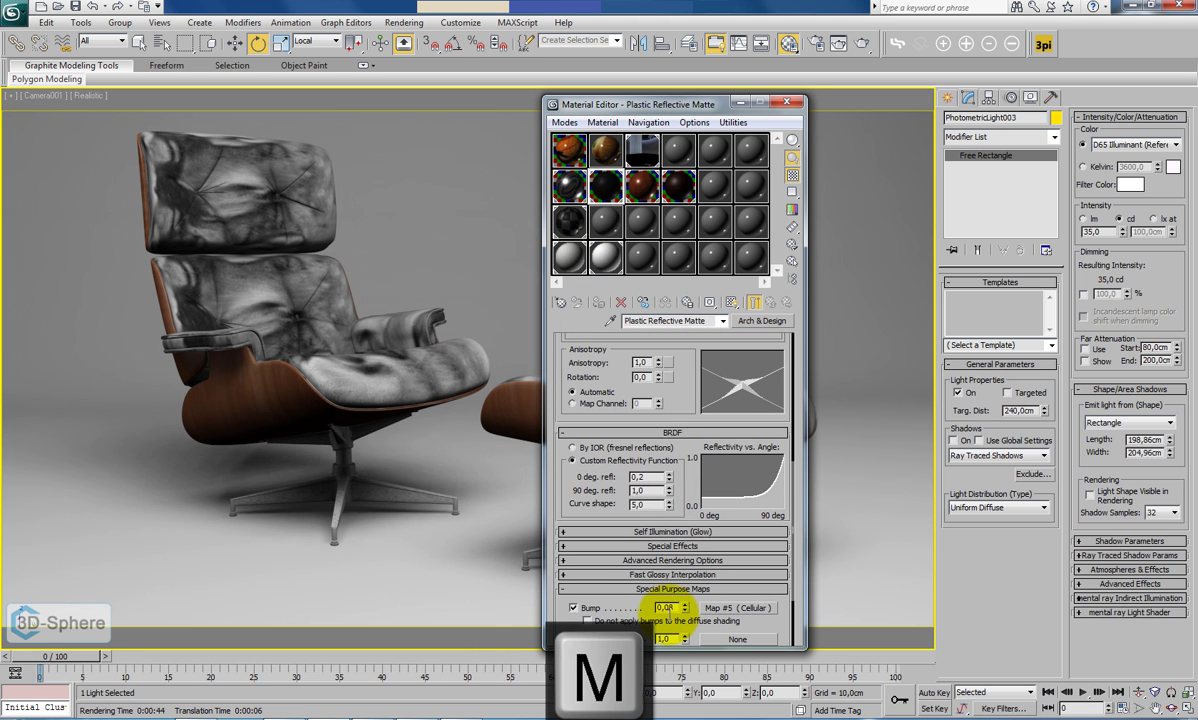
{"action": "left_click_drag", "start_coordinate": [670, 607], "coordinate": [706, 611]}
{"action": "type", "text": "2"}
{"action": "key", "text": "Return"}
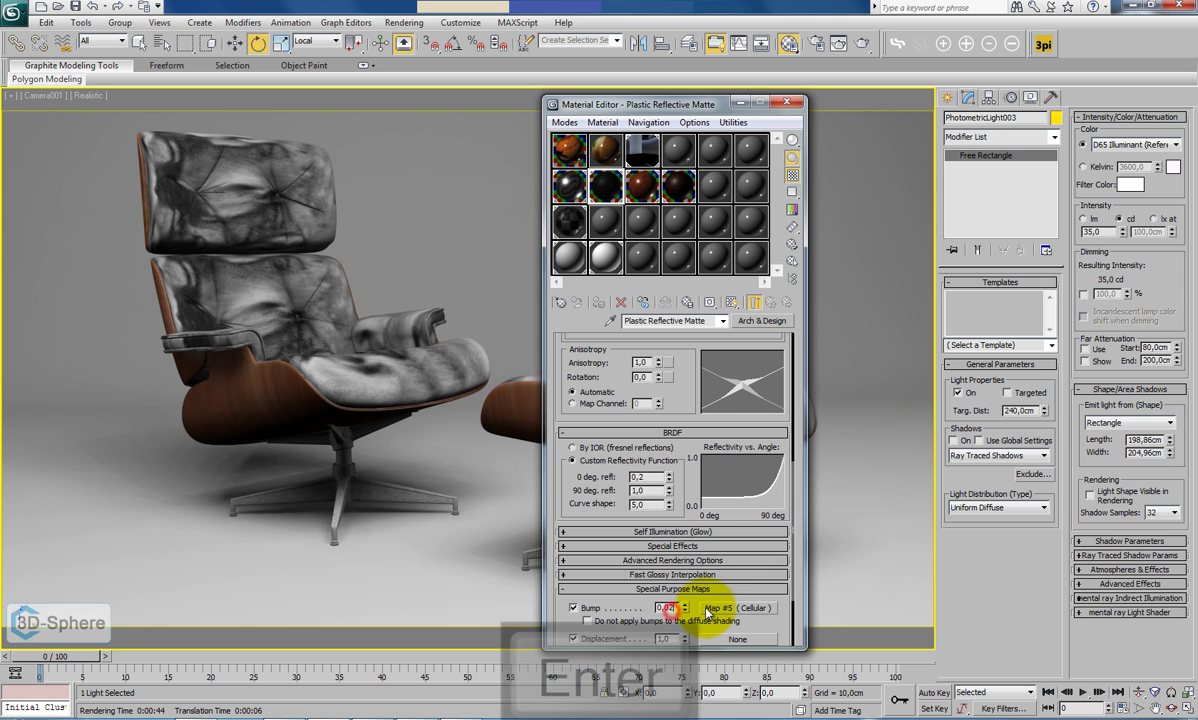
{"action": "type", "text": "1"}
{"action": "key", "text": "Return"}
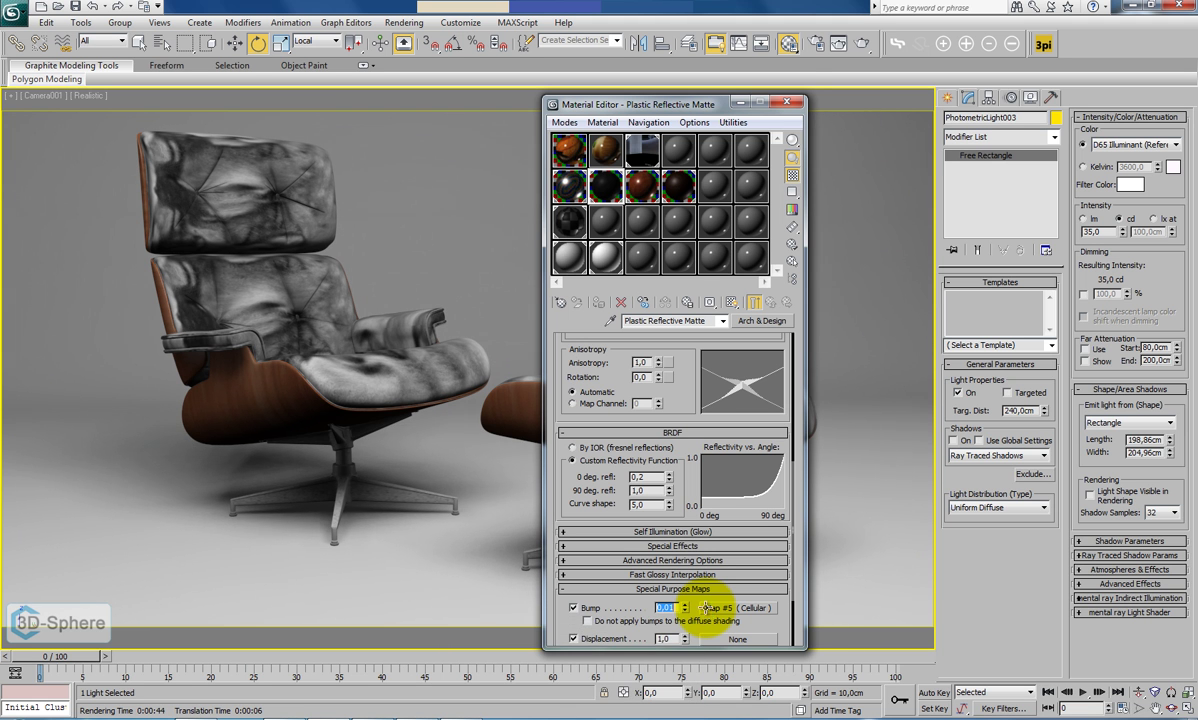
{"action": "left_click", "coordinate": [788, 103]}
Set the mental ray samples per pixel to minimum 4 and maximum 16.
{"action": "left_click", "coordinate": [392, 23]}
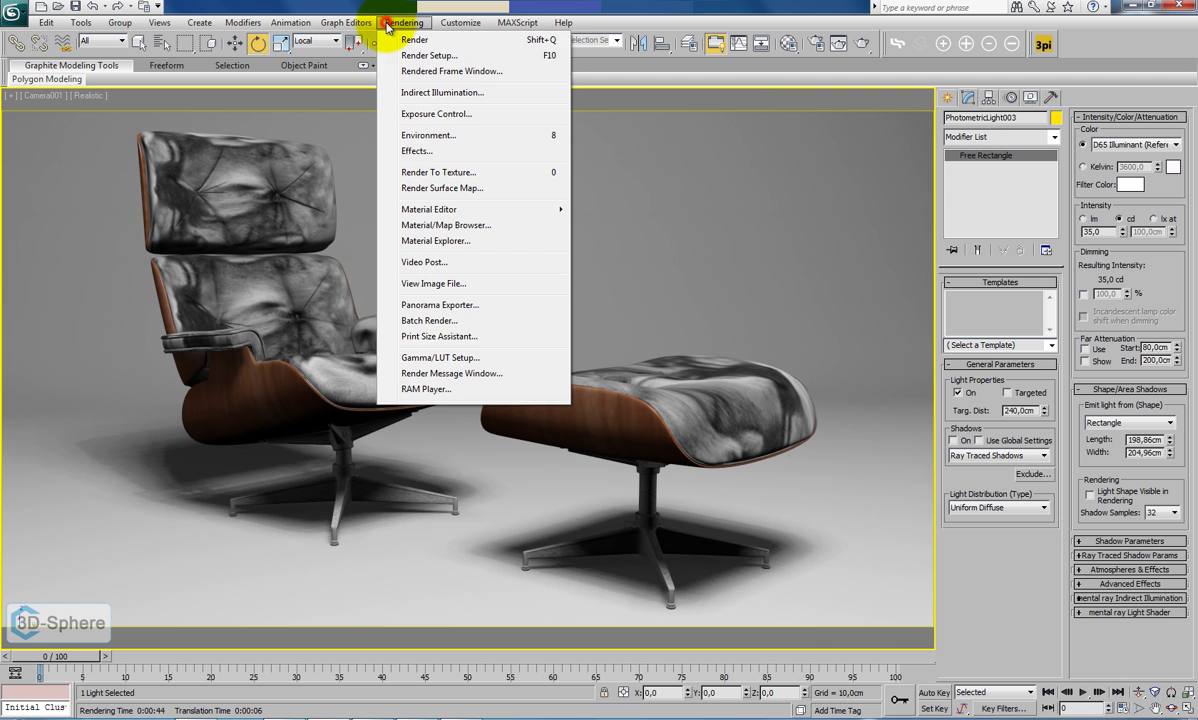
{"action": "left_click", "coordinate": [414, 51]}
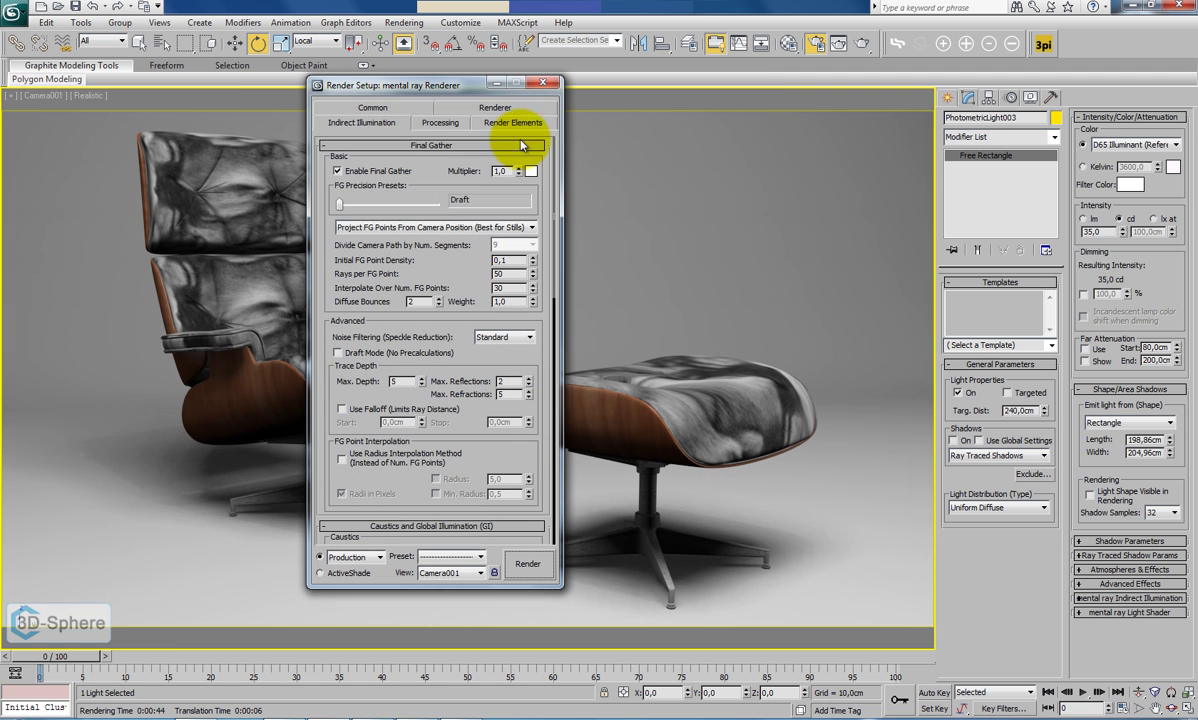
{"action": "left_click", "coordinate": [453, 111]}
{"action": "left_click", "coordinate": [400, 183]}
{"action": "left_click", "coordinate": [401, 228]}
{"action": "left_click", "coordinate": [406, 199]}
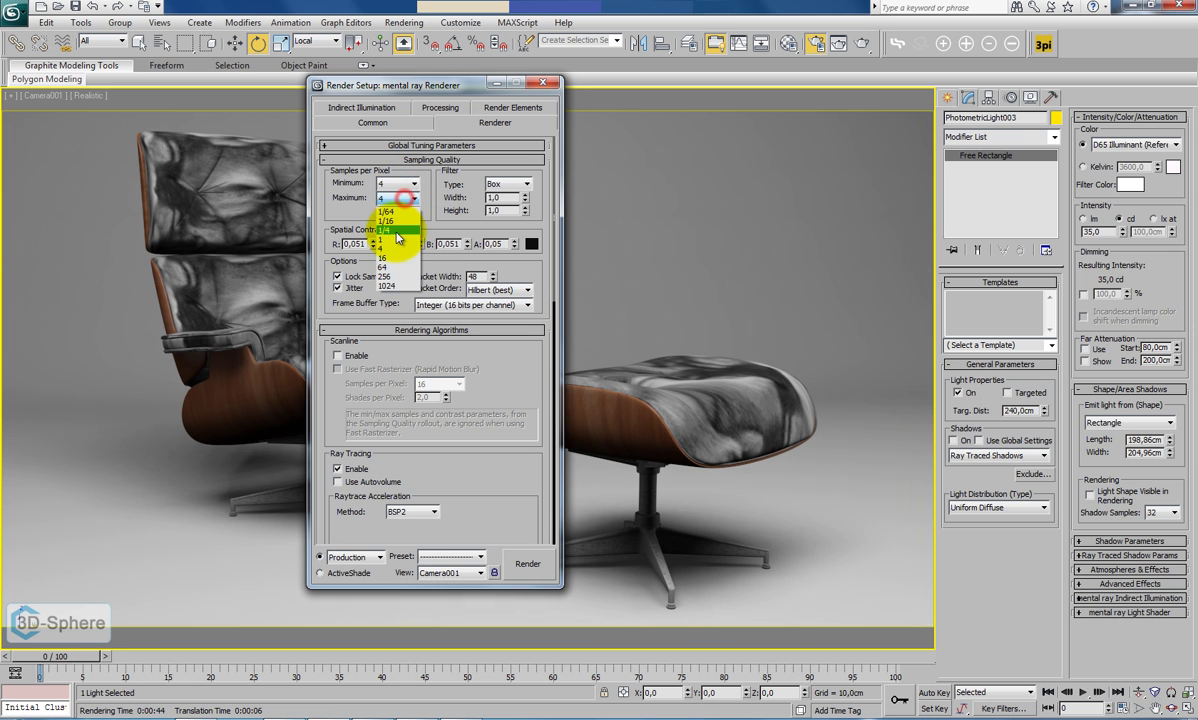
{"action": "left_click", "coordinate": [390, 250]}
Set Final Gather to an initial point density of 0,5 and 300 rays per point, and render the Camera001 view.
{"action": "left_click", "coordinate": [364, 108]}
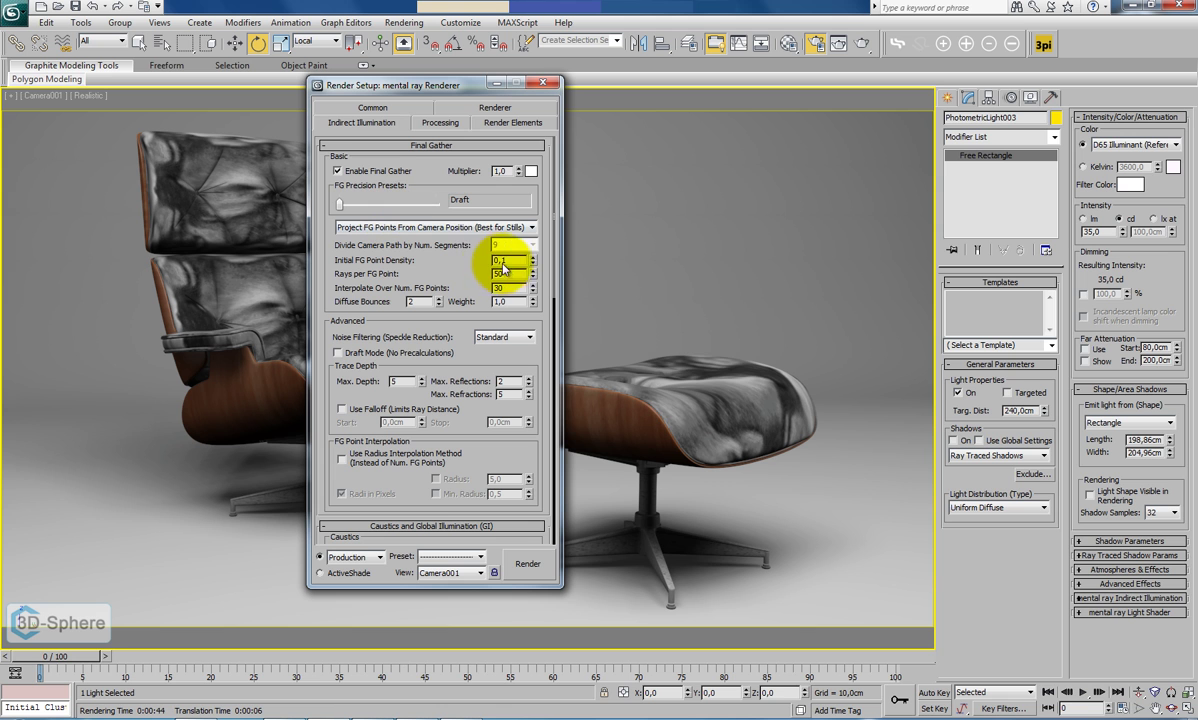
{"action": "left_click_drag", "start_coordinate": [339, 207], "coordinate": [289, 200]}
{"action": "key", "text": "BackSpace"}
{"action": "type", "text": "5"}
{"action": "key", "text": "Tab"}
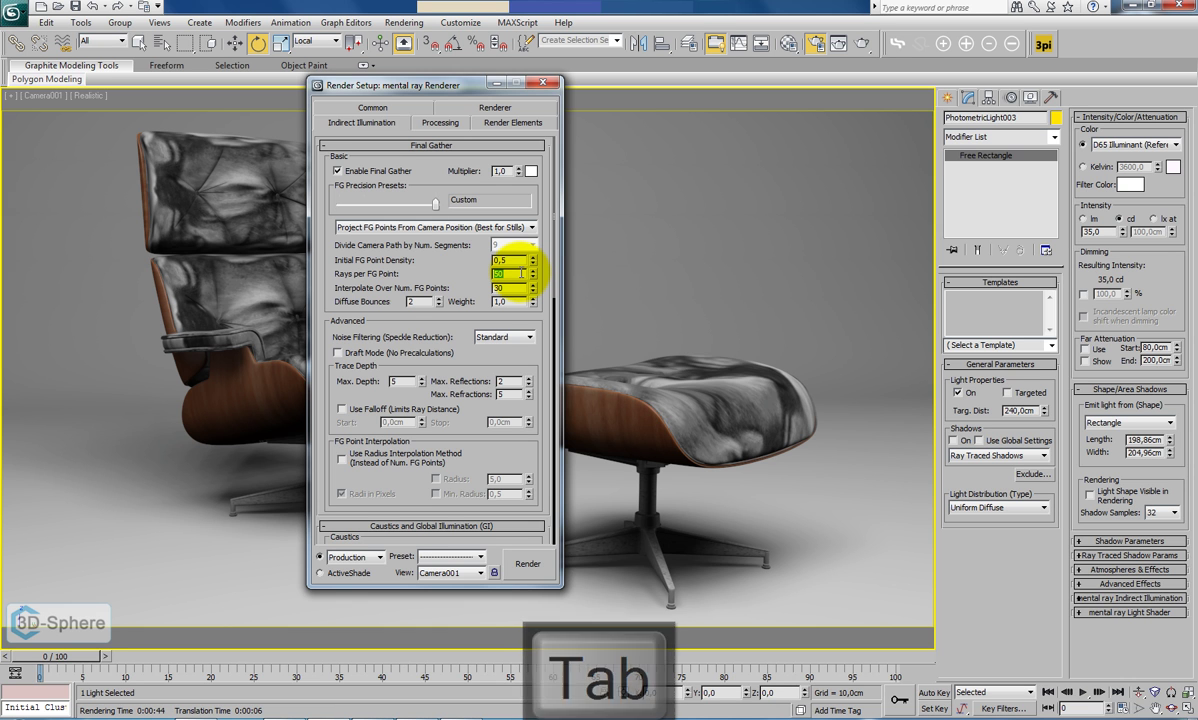
{"action": "type", "text": "300"}
{"action": "key", "text": "Tab"}
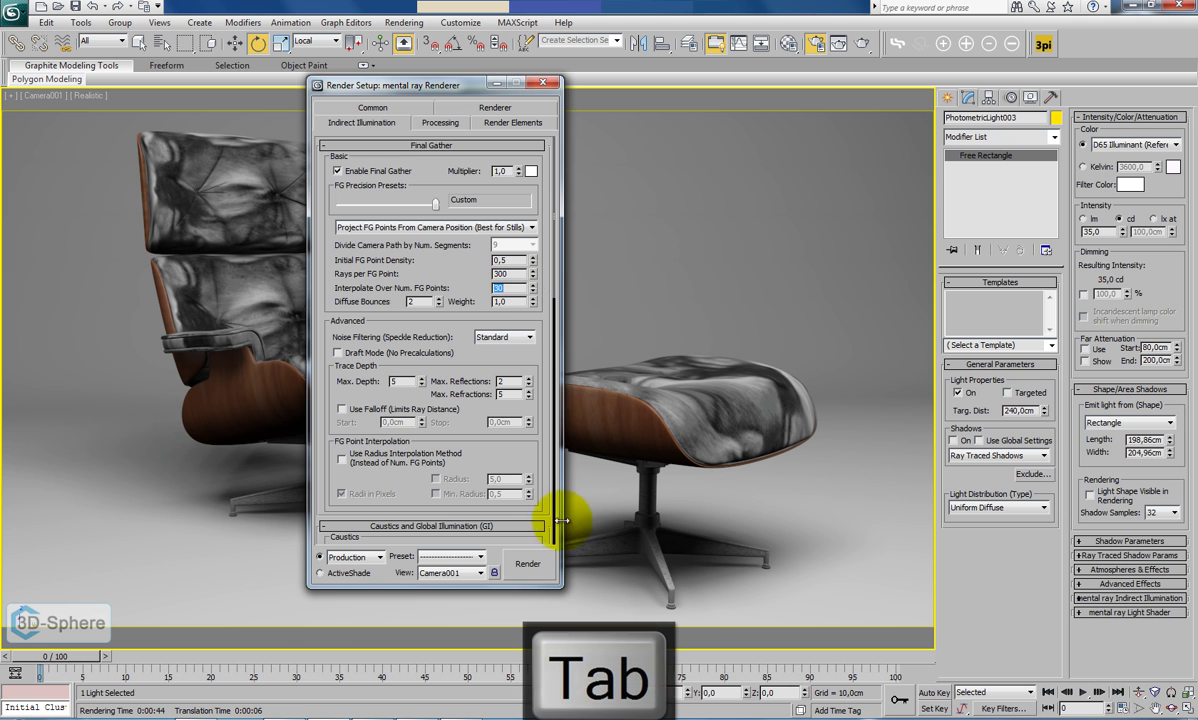
{"action": "left_click", "coordinate": [528, 563]}
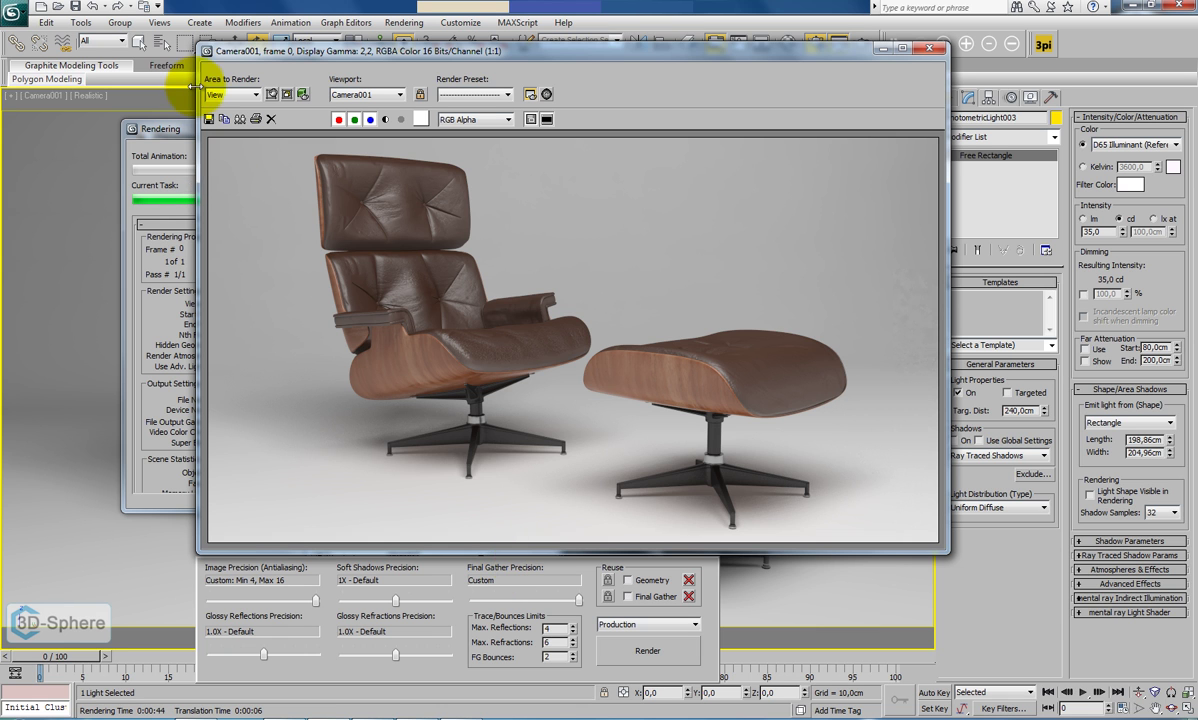
Copy the finished render and paste it into a new Photoshop document.
{"action": "left_click", "coordinate": [221, 119]}
{"action": "left_click", "coordinate": [387, 715]}
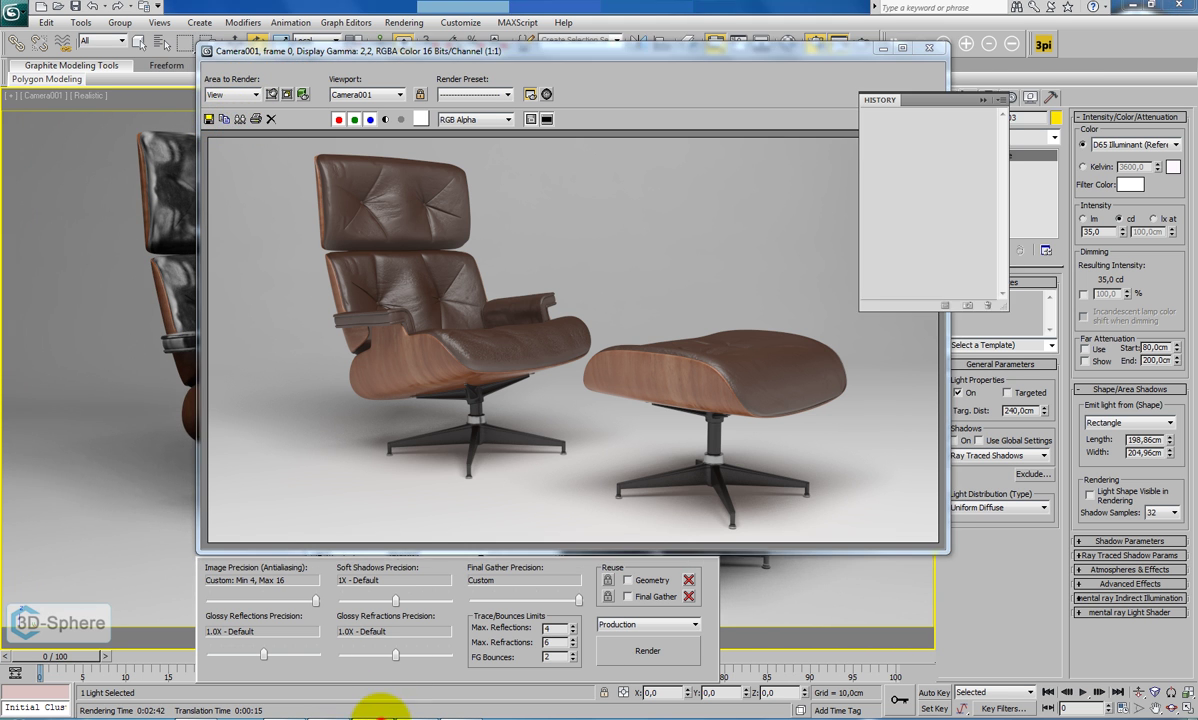
{"action": "left_click", "coordinate": [43, 10]}
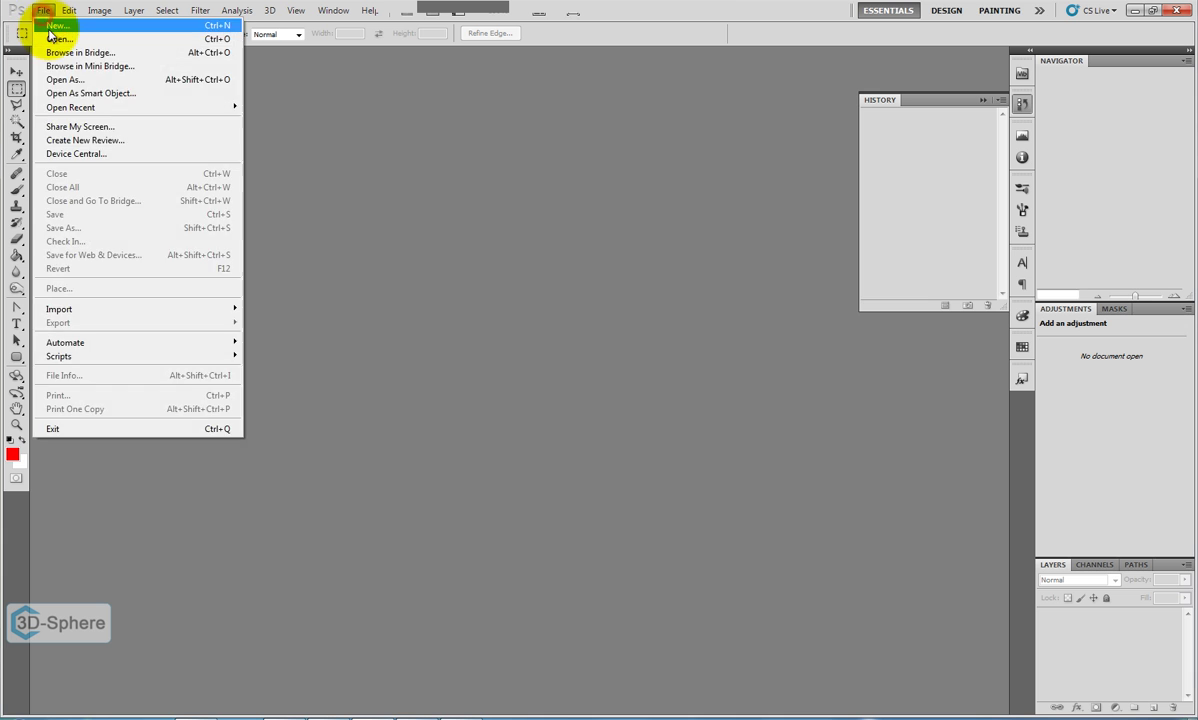
{"action": "left_click", "coordinate": [50, 20]}
{"action": "left_click", "coordinate": [732, 200]}
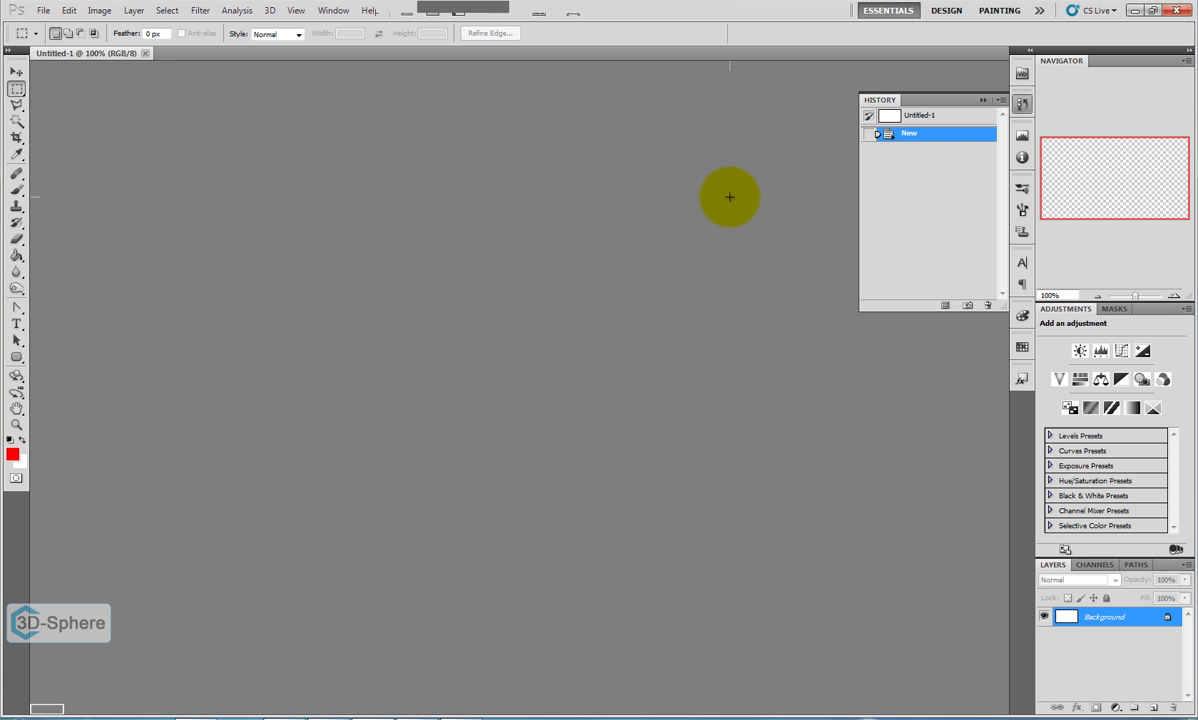
{"action": "key", "text": "ctrl+v"}
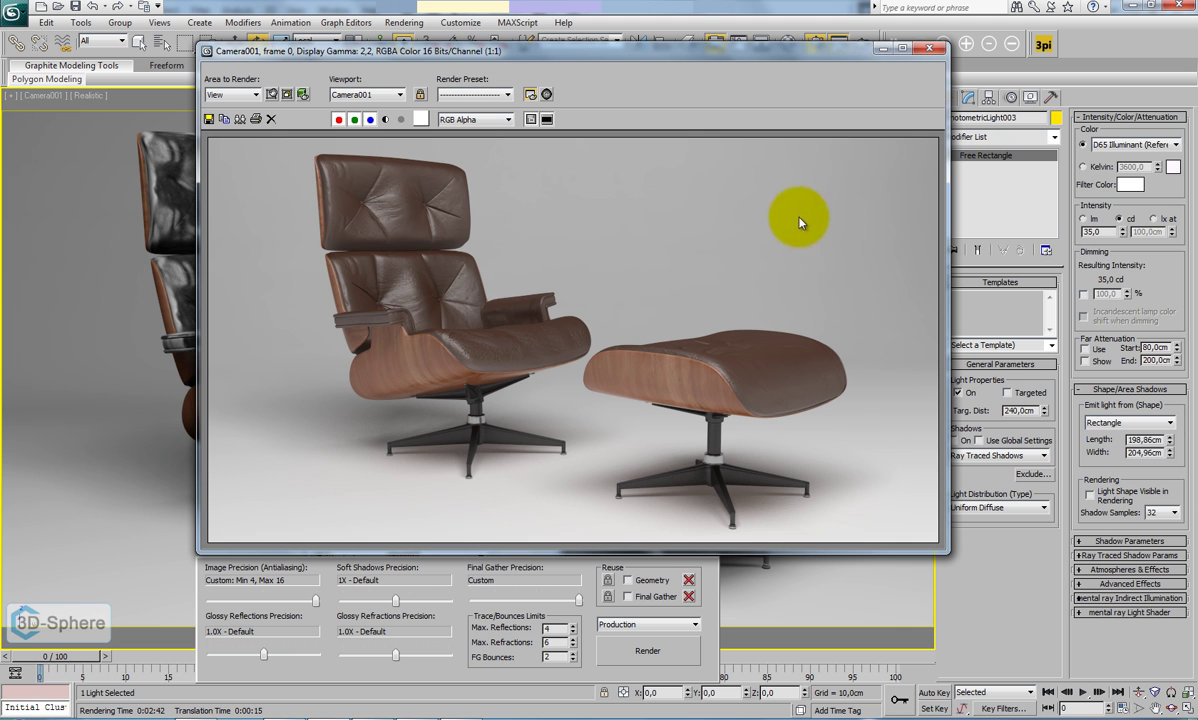
Close the rendered frame and render settings, and change the unused 04 - Default material to the mental ray type.
{"action": "left_click", "coordinate": [921, 49]}
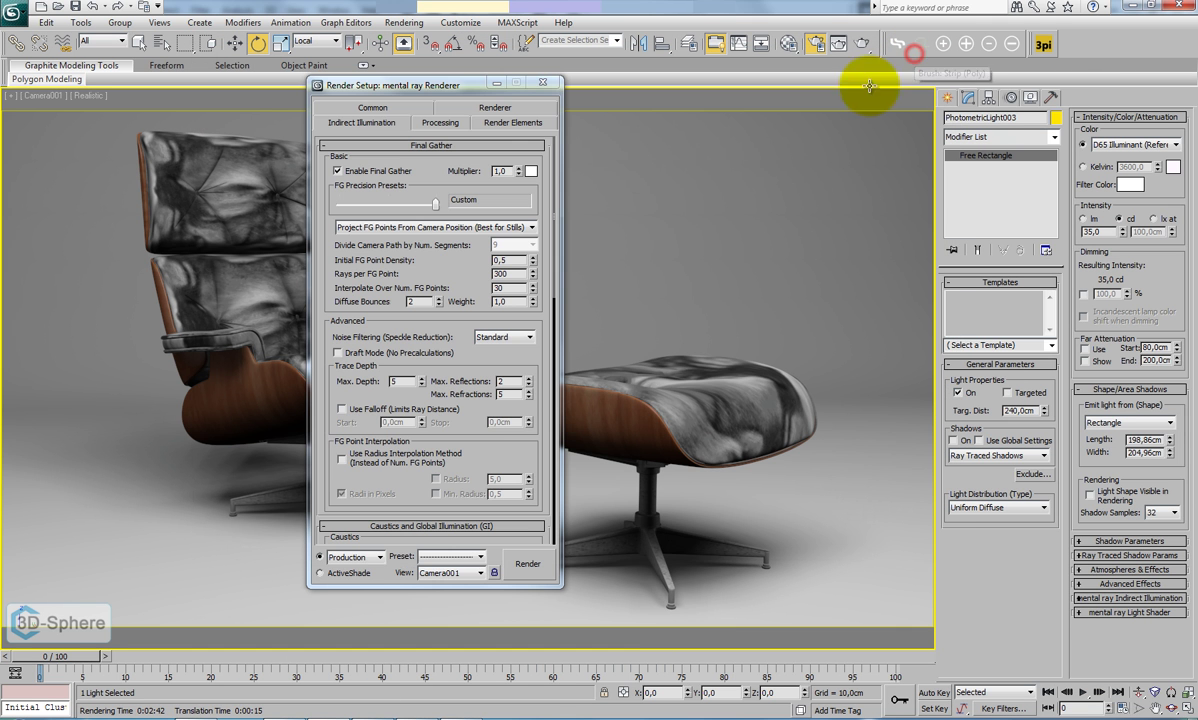
{"action": "left_click", "coordinate": [542, 82]}
{"action": "key", "text": "m"}
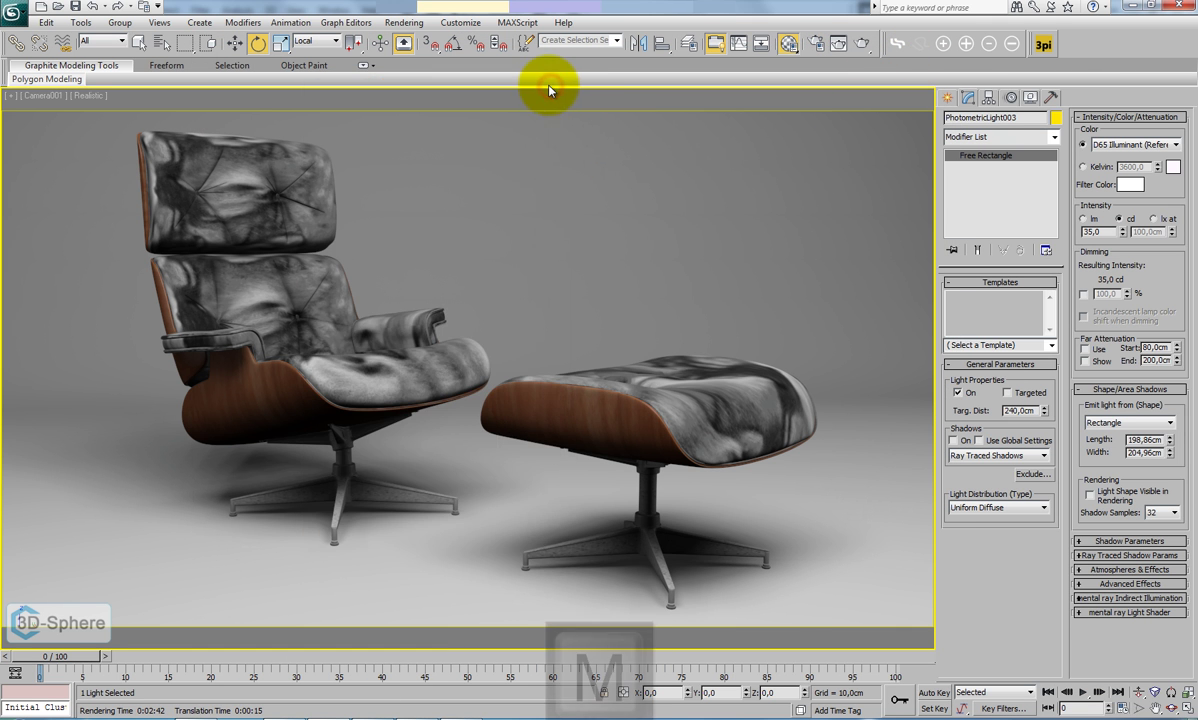
{"action": "left_click_drag", "start_coordinate": [640, 96], "coordinate": [177, 92]}
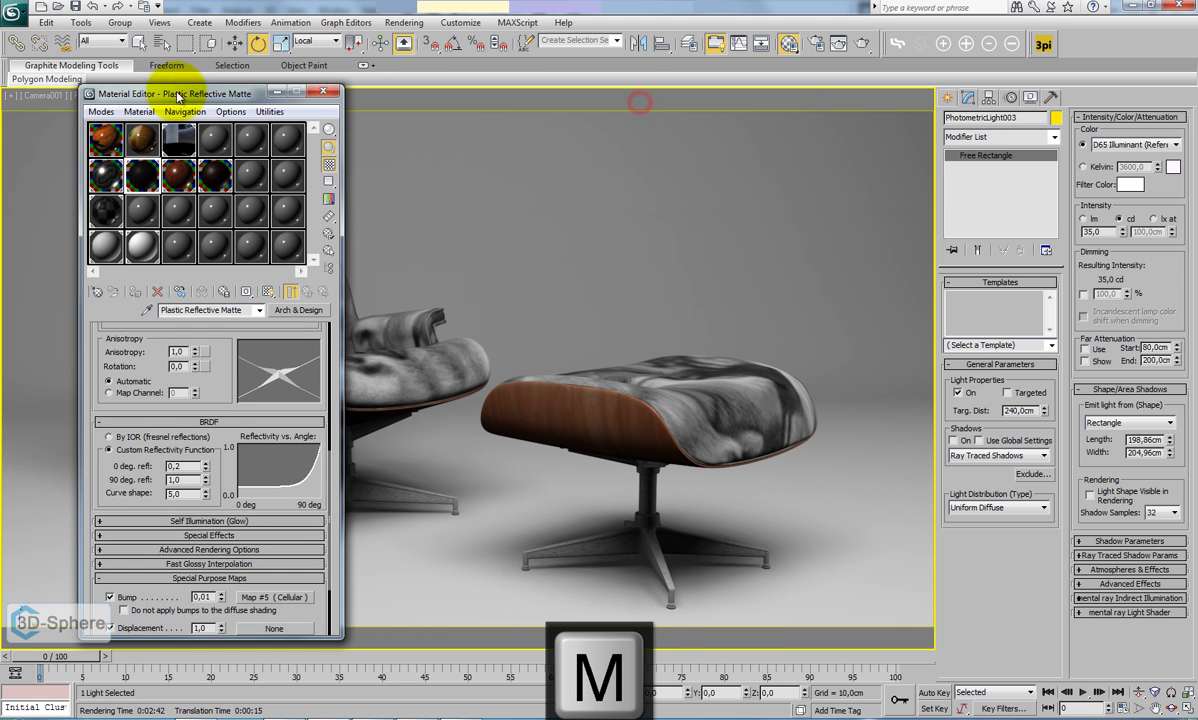
{"action": "left_click", "coordinate": [228, 148]}
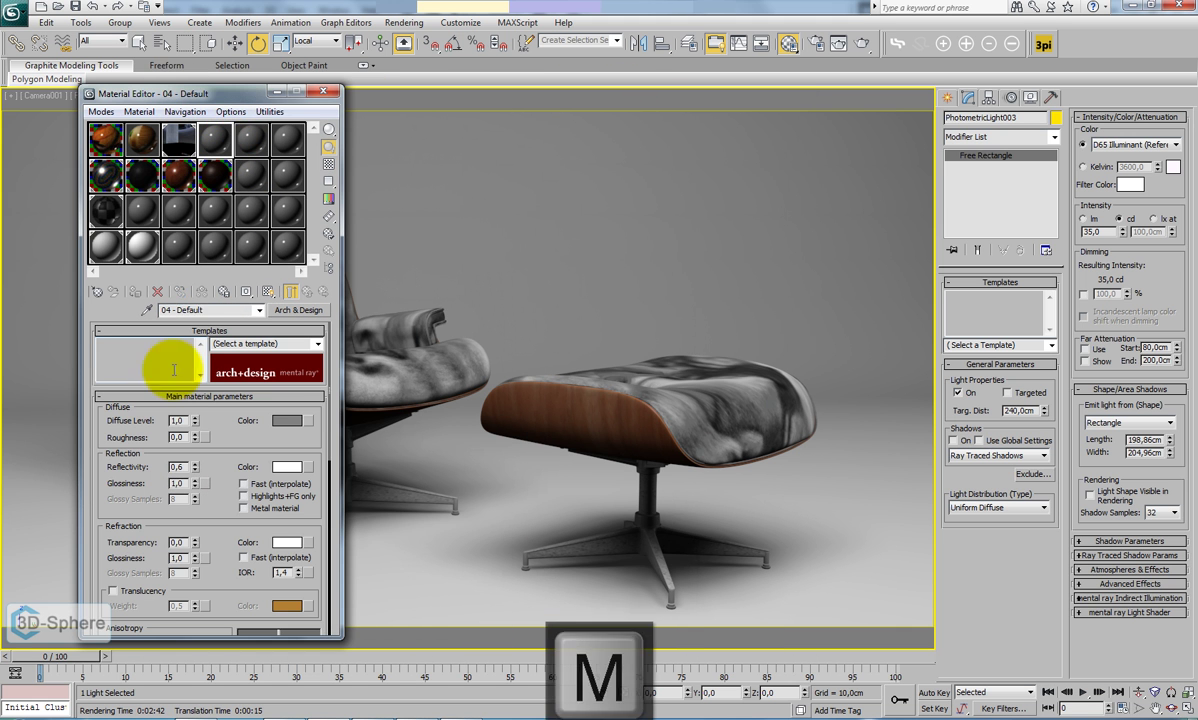
{"action": "left_click", "coordinate": [296, 311]}
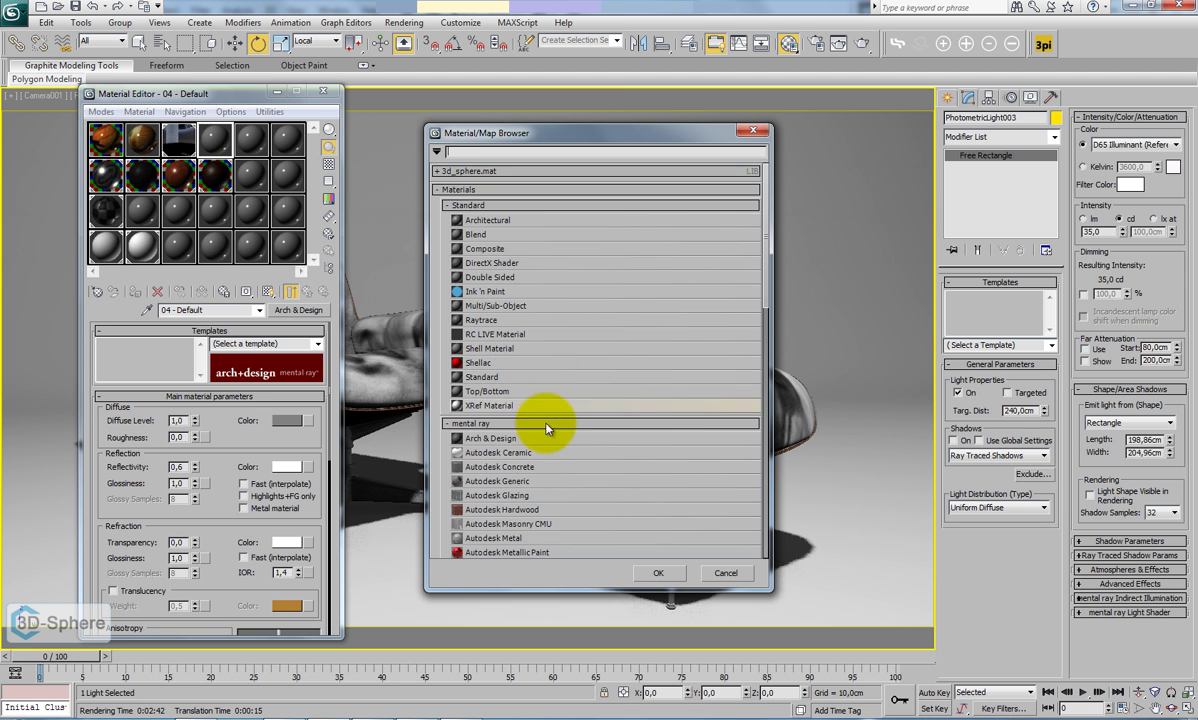
{"action": "scroll", "coordinate": [537, 440], "scroll_direction": "down", "scroll_amount": 4}
{"action": "scroll", "coordinate": [530, 455], "scroll_direction": "down", "scroll_amount": 2}
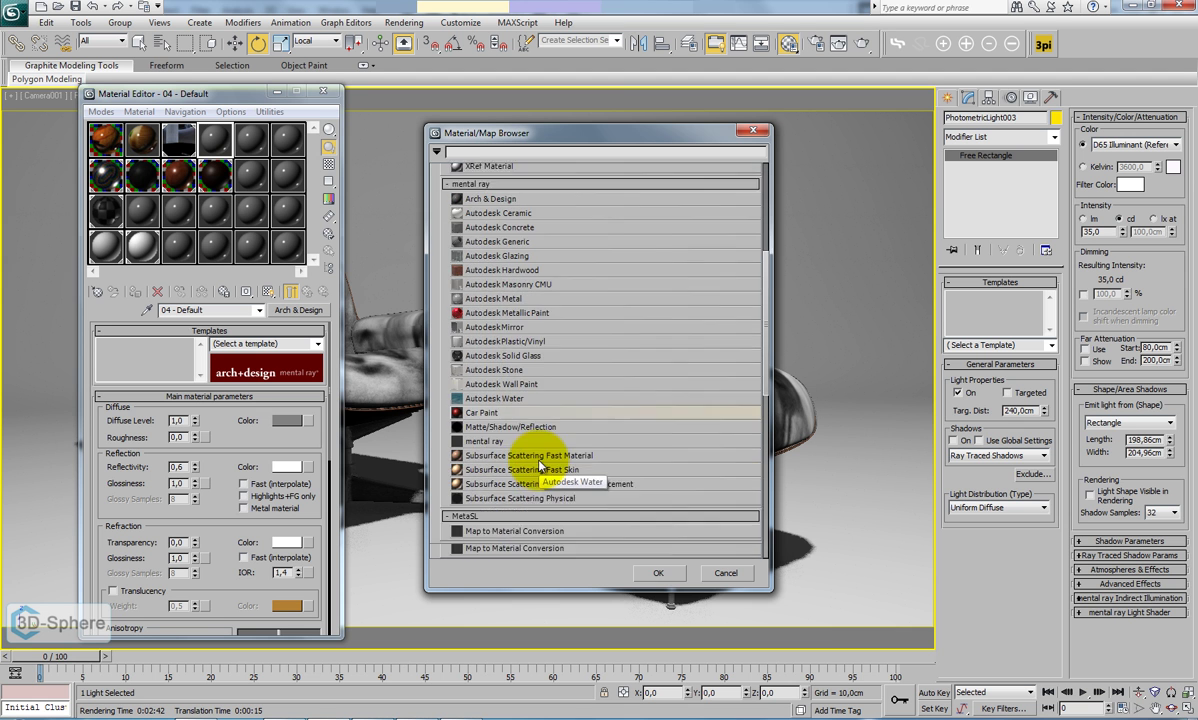
{"action": "double_click", "coordinate": [480, 428]}
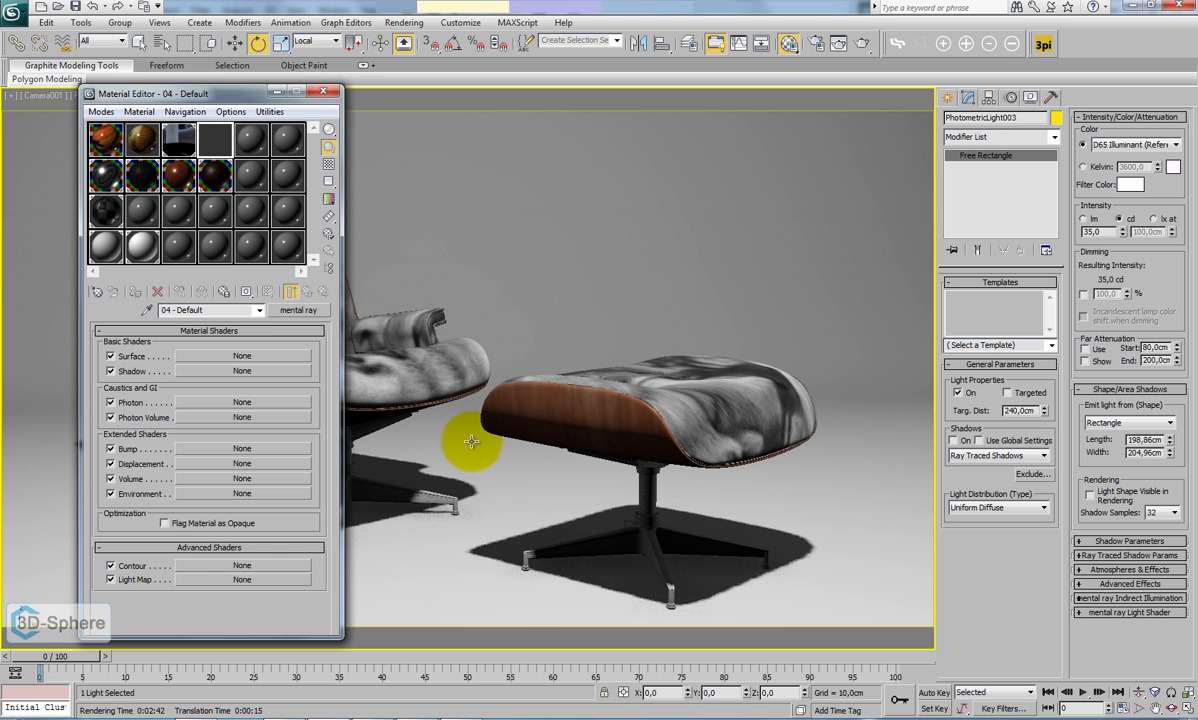
Assign an Ambient/Reflective Occlusion map to the 04 - Default material's Surface shader, with 64 samples and a max distance of 0,0cm.
{"action": "left_click", "coordinate": [262, 356]}
{"action": "scroll", "coordinate": [572, 430], "scroll_direction": "down", "scroll_amount": 3}
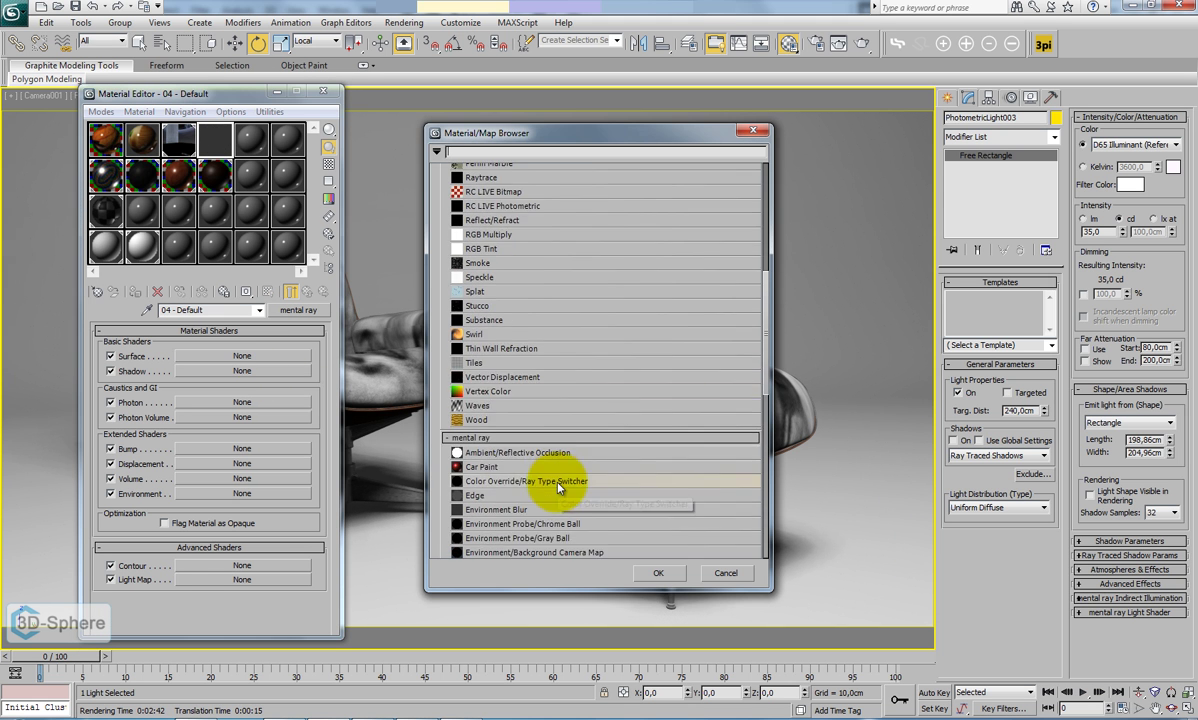
{"action": "double_click", "coordinate": [458, 472]}
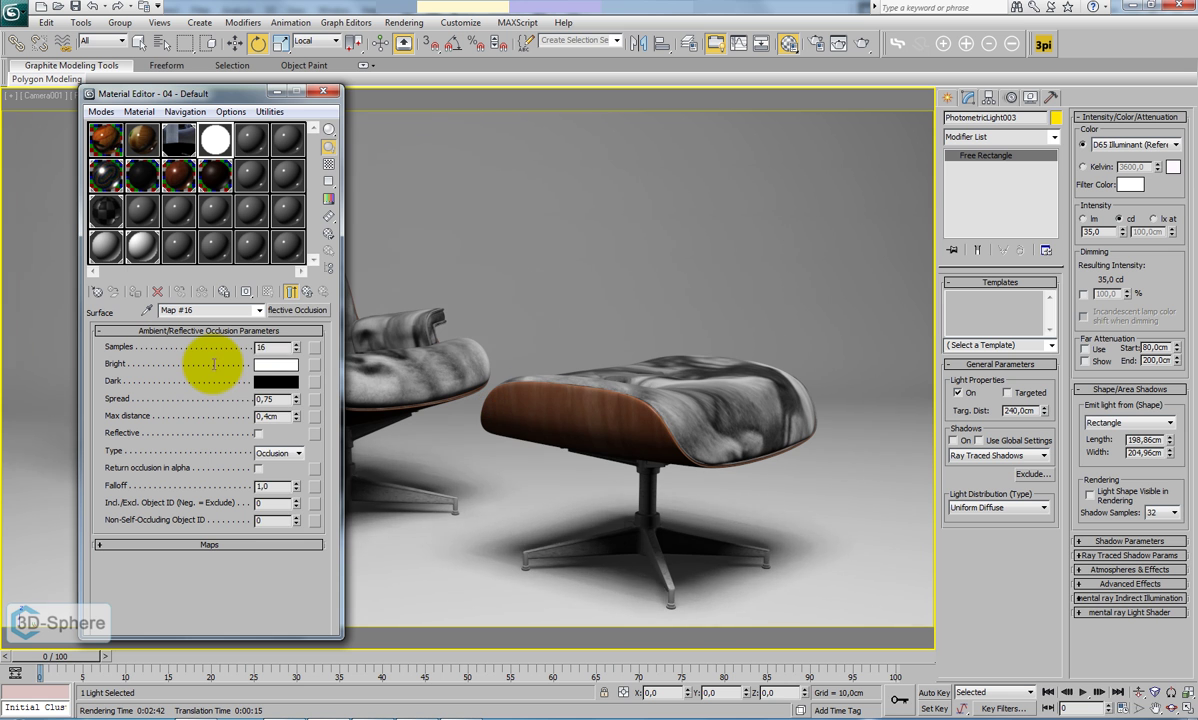
{"action": "left_click", "coordinate": [280, 347]}
{"action": "type", "text": "64"}
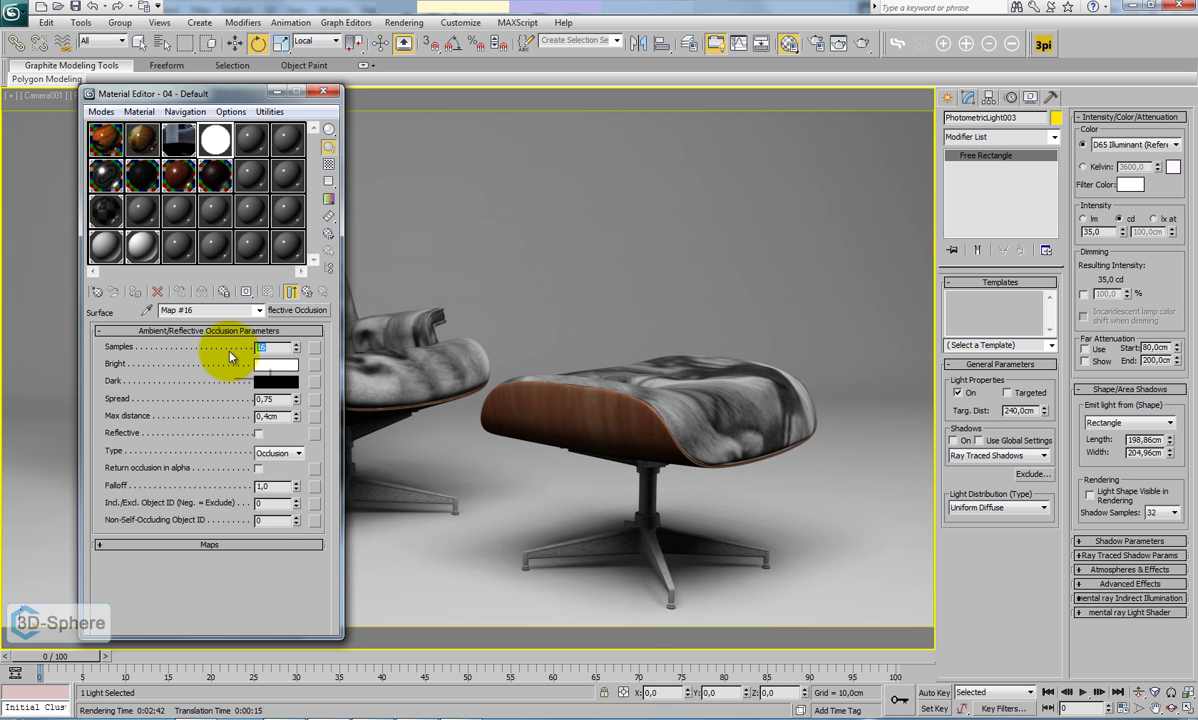
{"action": "key", "text": "Tab"}
{"action": "right_click", "coordinate": [296, 417]}
Enable the mental ray material override in the render setup and assign the 04 - Default material to it as an instance.
{"action": "left_click", "coordinate": [400, 22]}
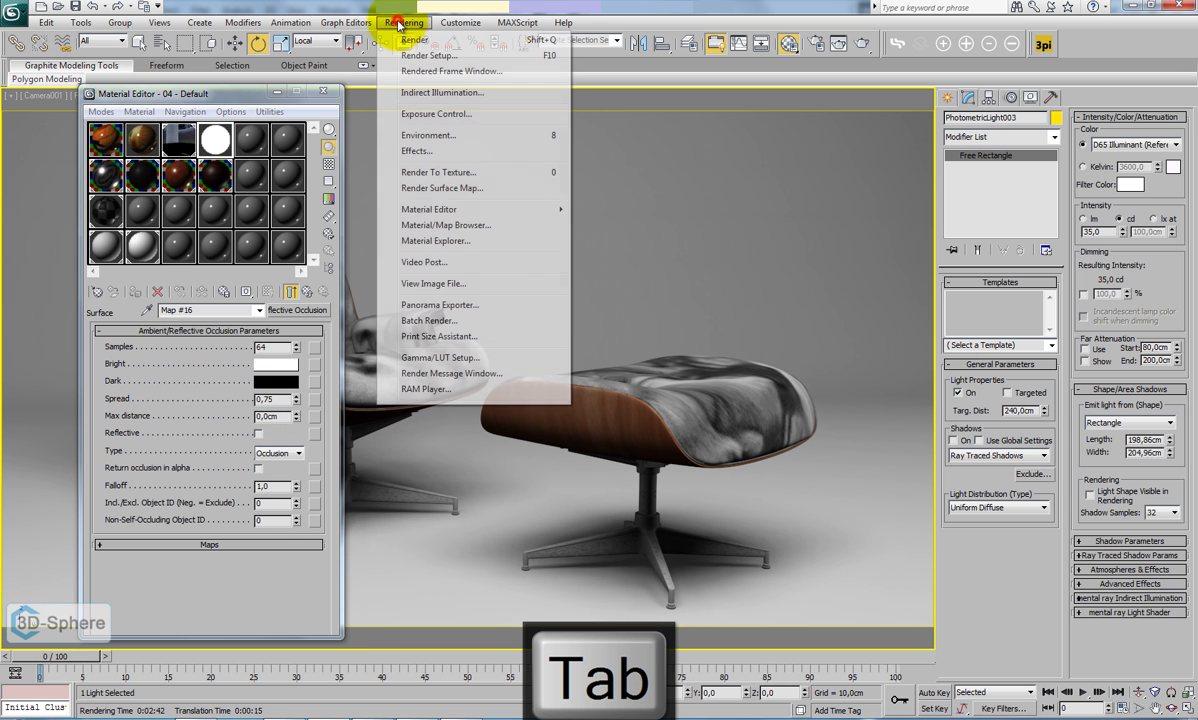
{"action": "left_click", "coordinate": [455, 53]}
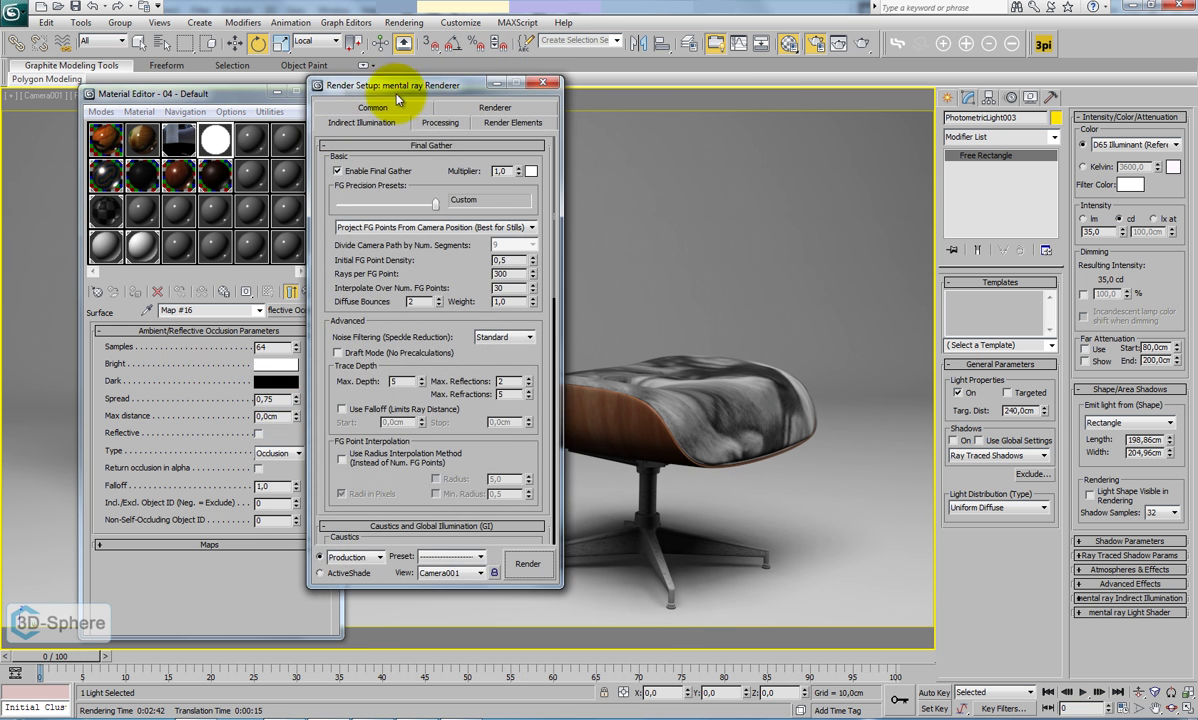
{"action": "left_click_drag", "start_coordinate": [372, 85], "coordinate": [478, 100]}
{"action": "left_click", "coordinate": [598, 123]}
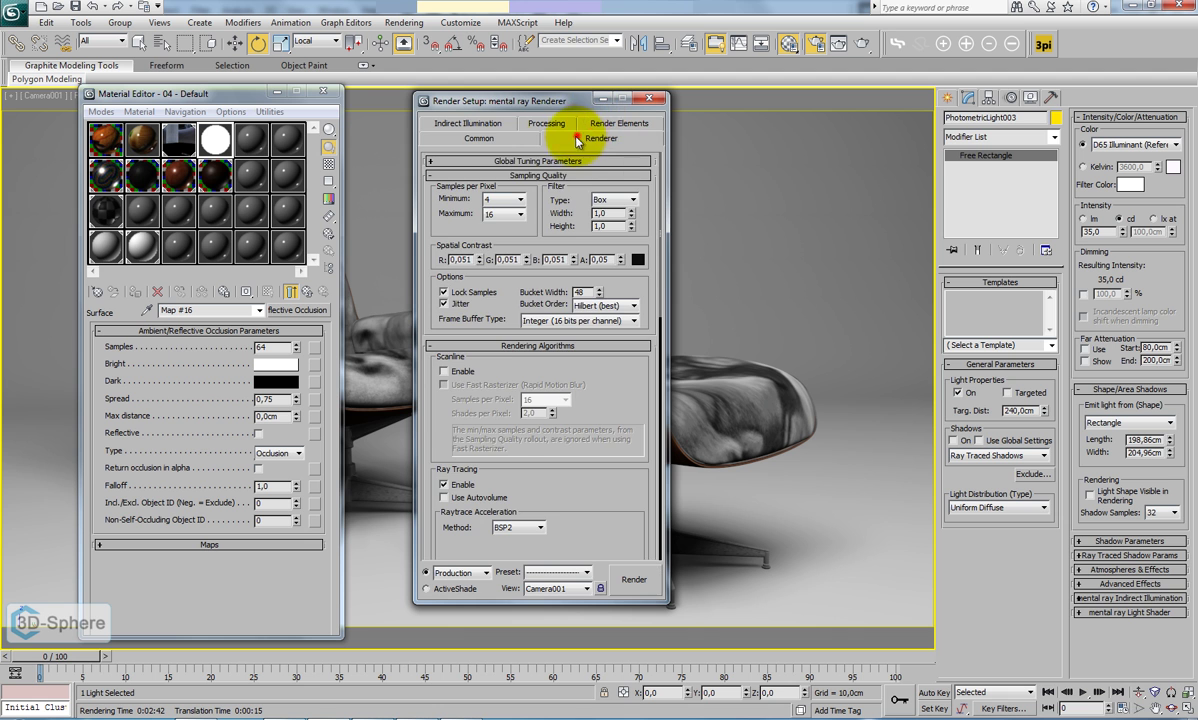
{"action": "left_click", "coordinate": [476, 136]}
{"action": "left_click", "coordinate": [620, 124]}
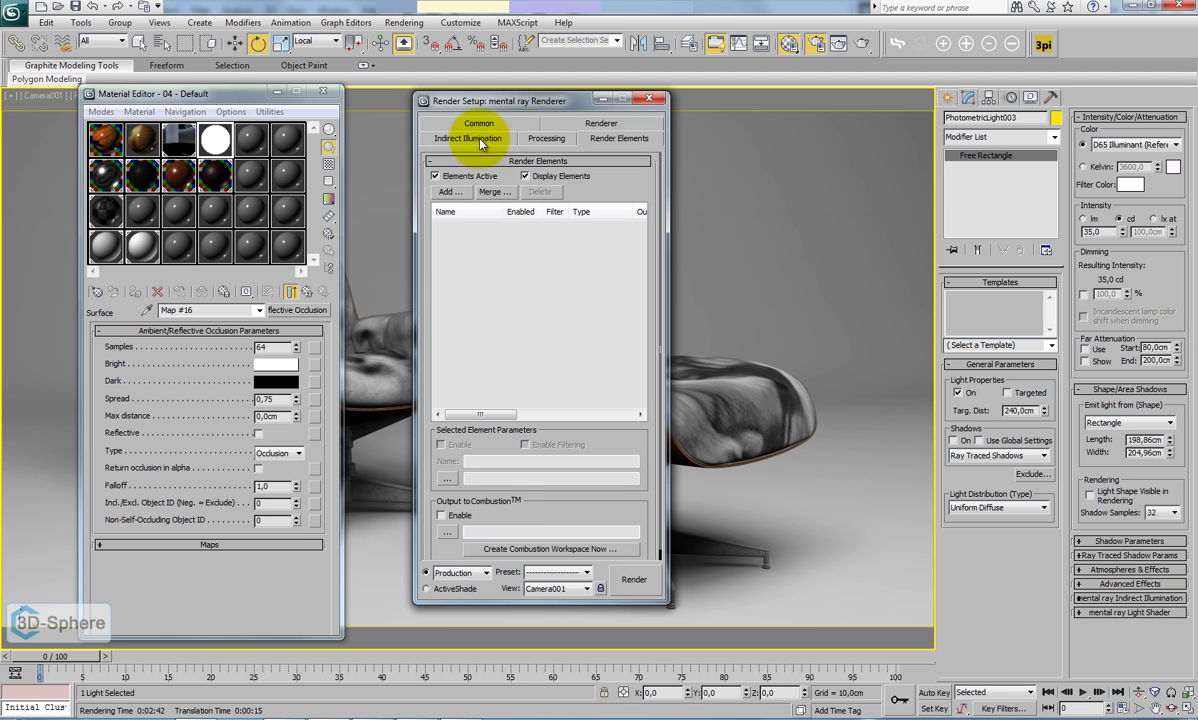
{"action": "left_click", "coordinate": [525, 140]}
{"action": "left_click", "coordinate": [470, 266]}
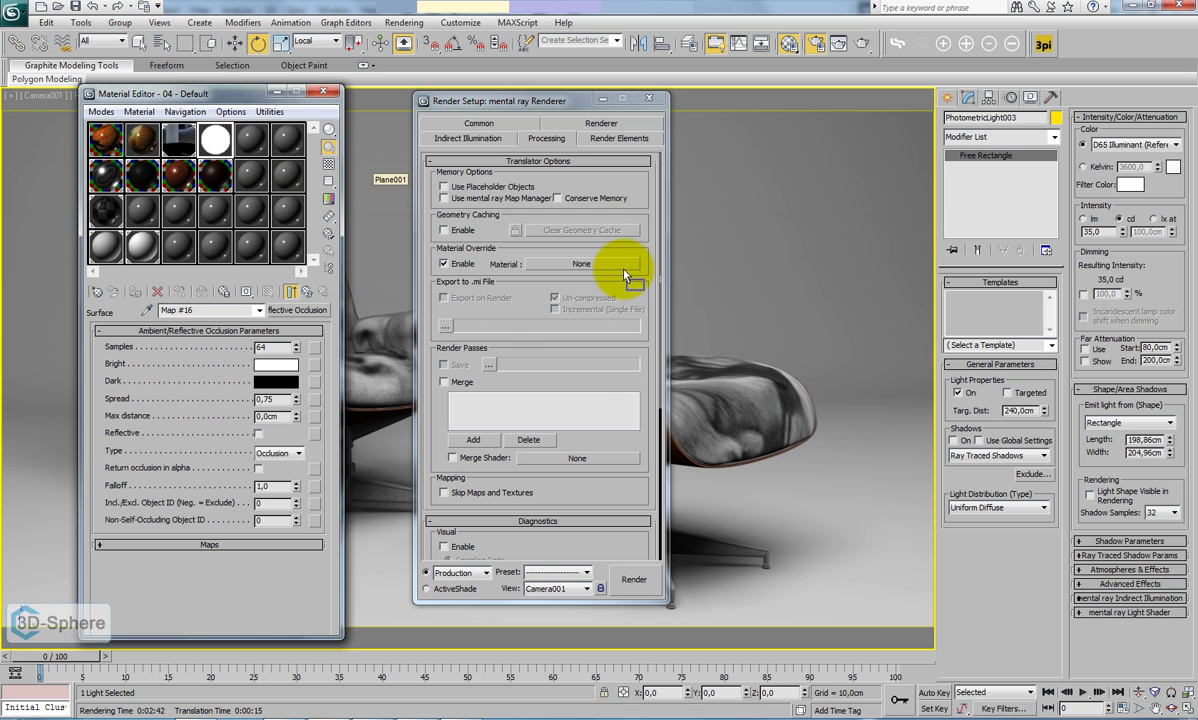
{"action": "left_click_drag", "start_coordinate": [625, 275], "coordinate": [622, 272]}
{"action": "left_click", "coordinate": [487, 393]}
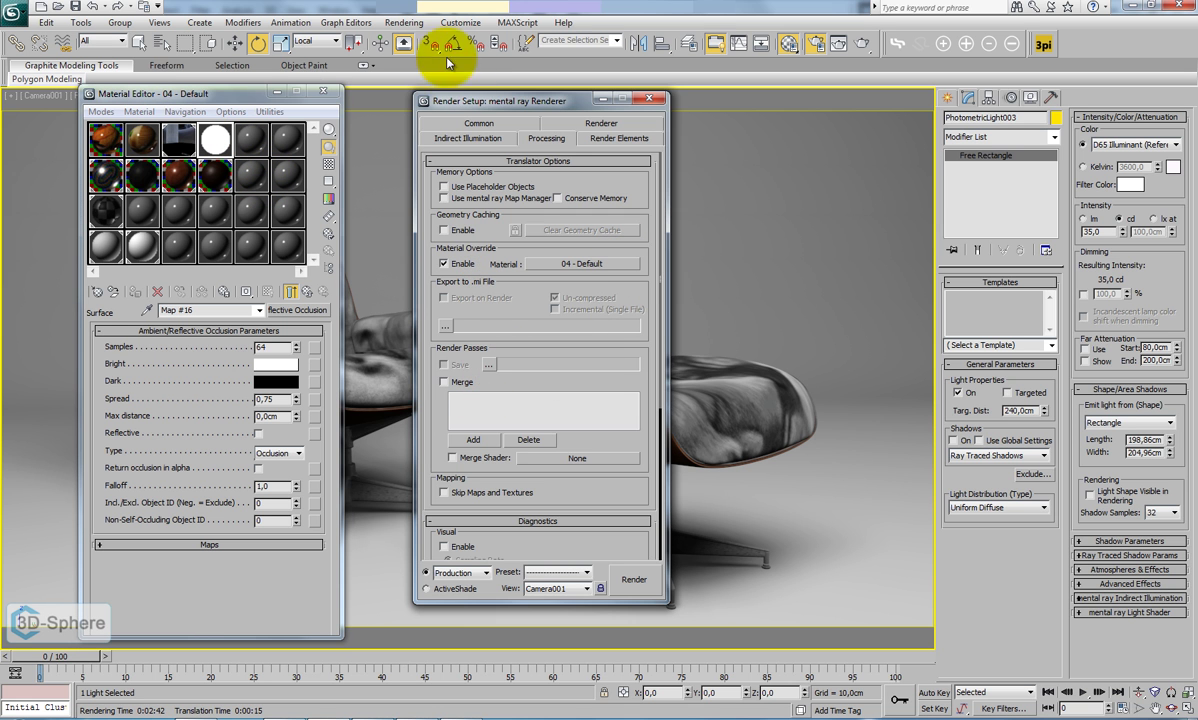
Open the exposure control settings and render a preview of the scene with the override material.
{"action": "left_click", "coordinate": [400, 22]}
{"action": "left_click", "coordinate": [452, 114]}
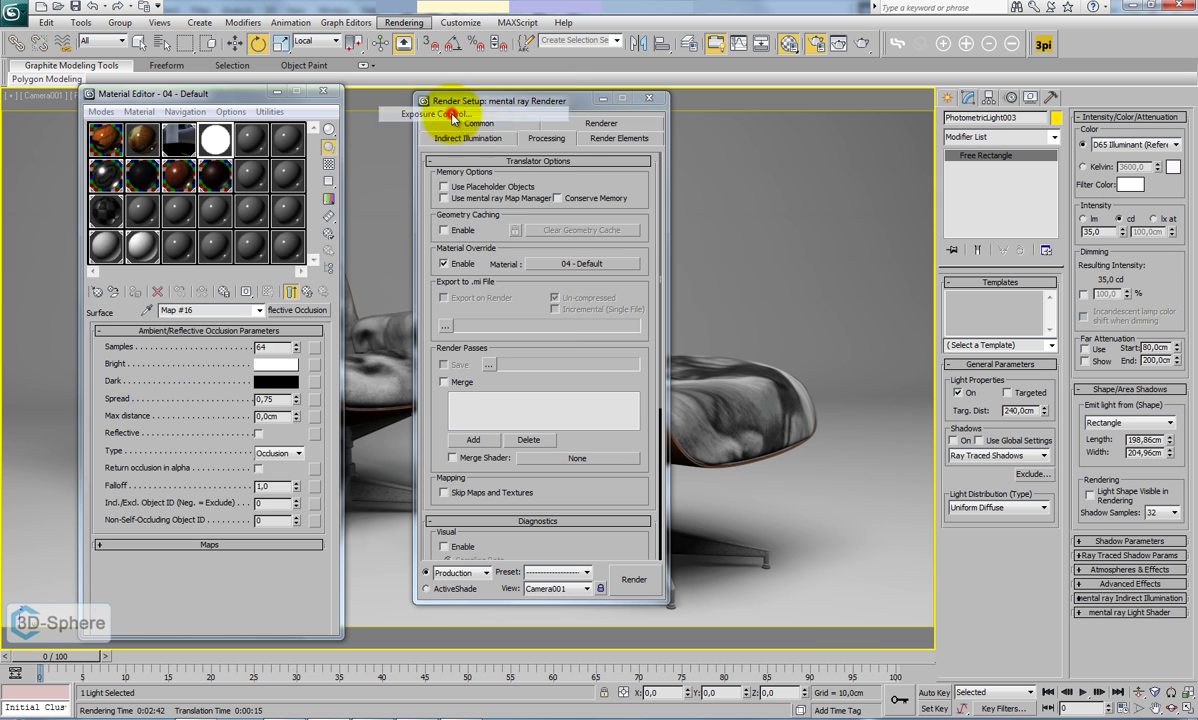
{"action": "left_click_drag", "start_coordinate": [222, 135], "coordinate": [775, 224]}
{"action": "left_click", "coordinate": [811, 452]}
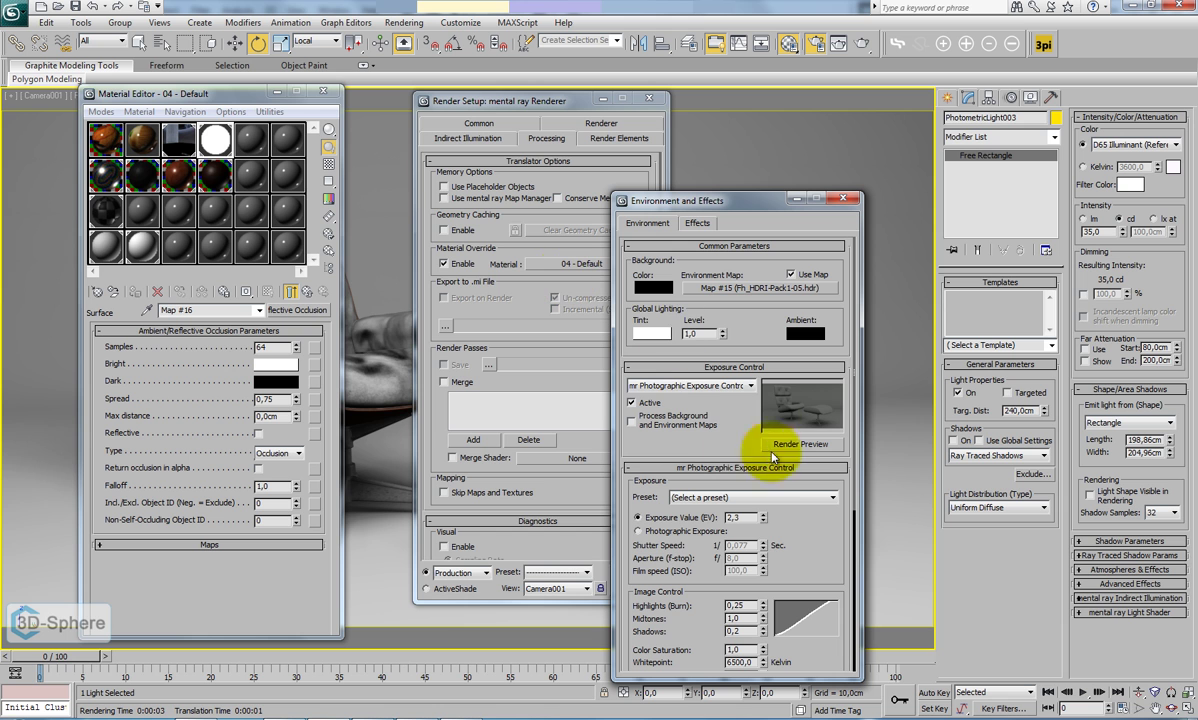
Try lowering the exposure value to -0,7 while comparing the preview's brightness.
{"action": "left_click", "coordinate": [766, 521]}
{"action": "left_click", "coordinate": [766, 521]}
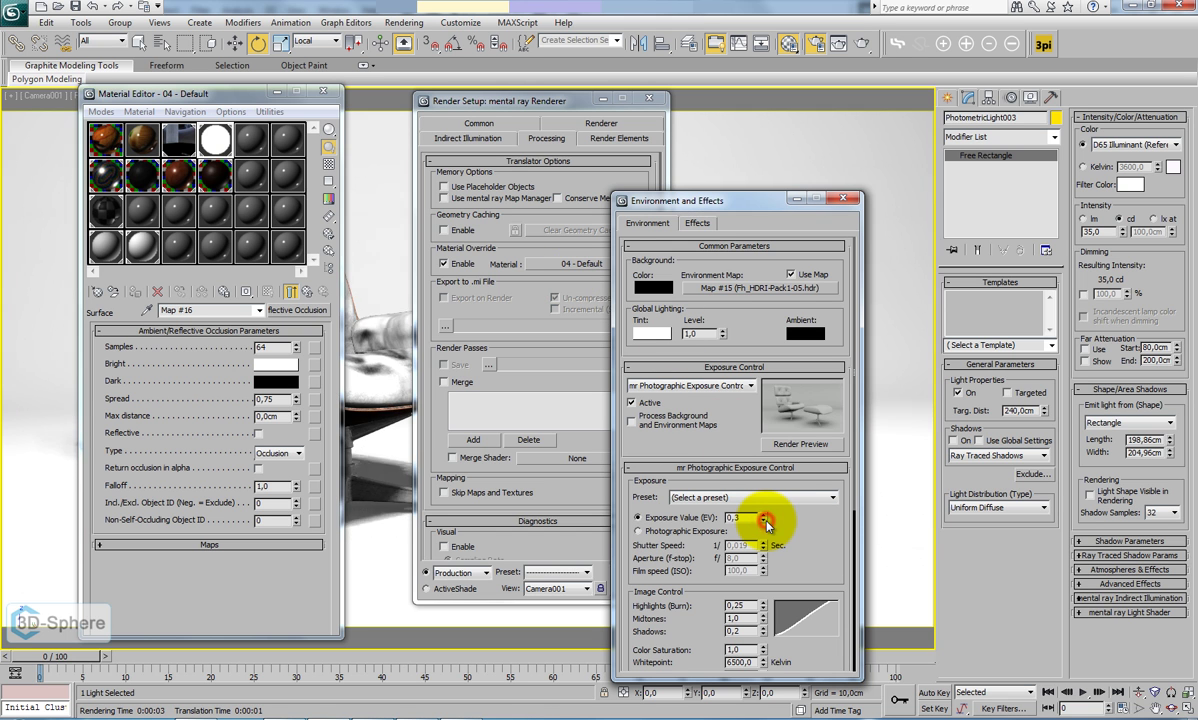
{"action": "left_click", "coordinate": [765, 521]}
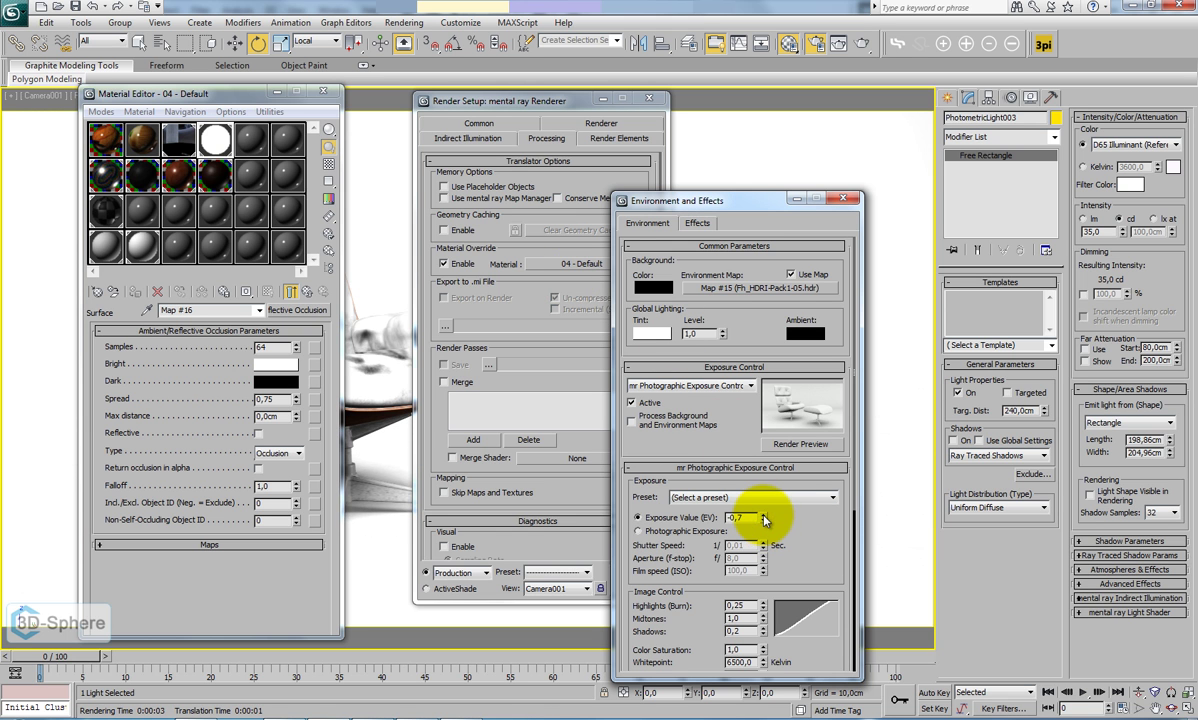
{"action": "double_click", "coordinate": [737, 517]}
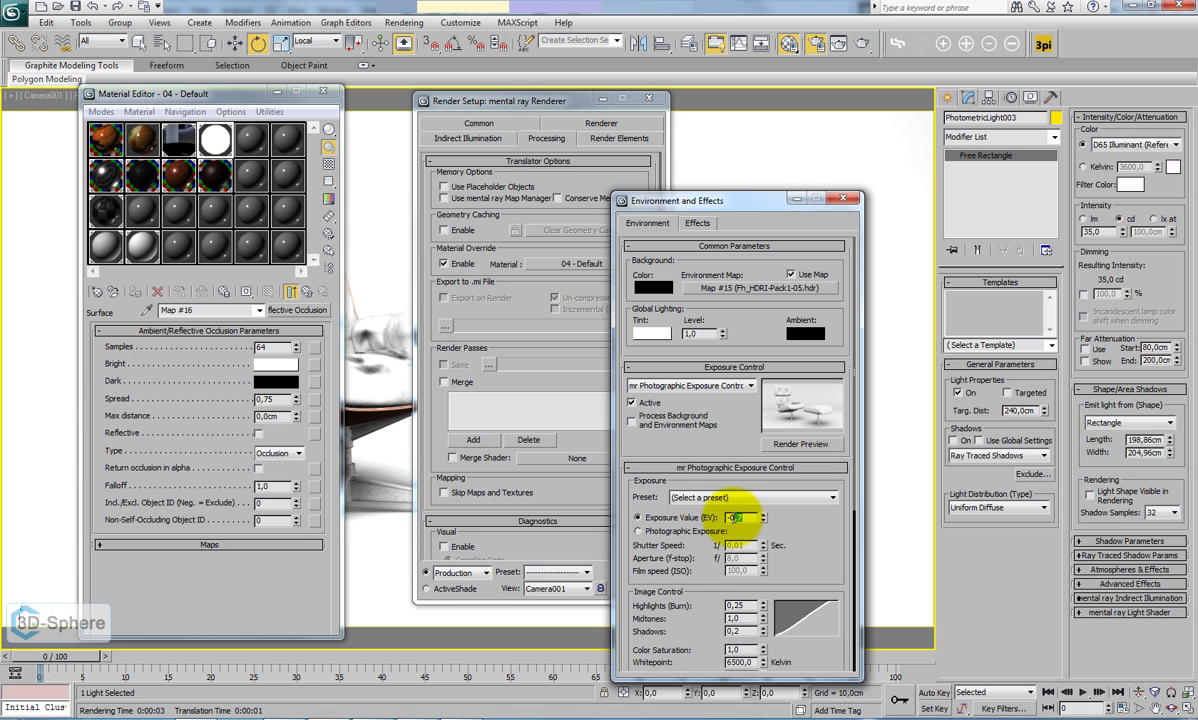
{"action": "left_click", "coordinate": [764, 515]}
{"action": "left_click", "coordinate": [763, 515]}
{"action": "left_click", "coordinate": [763, 515]}
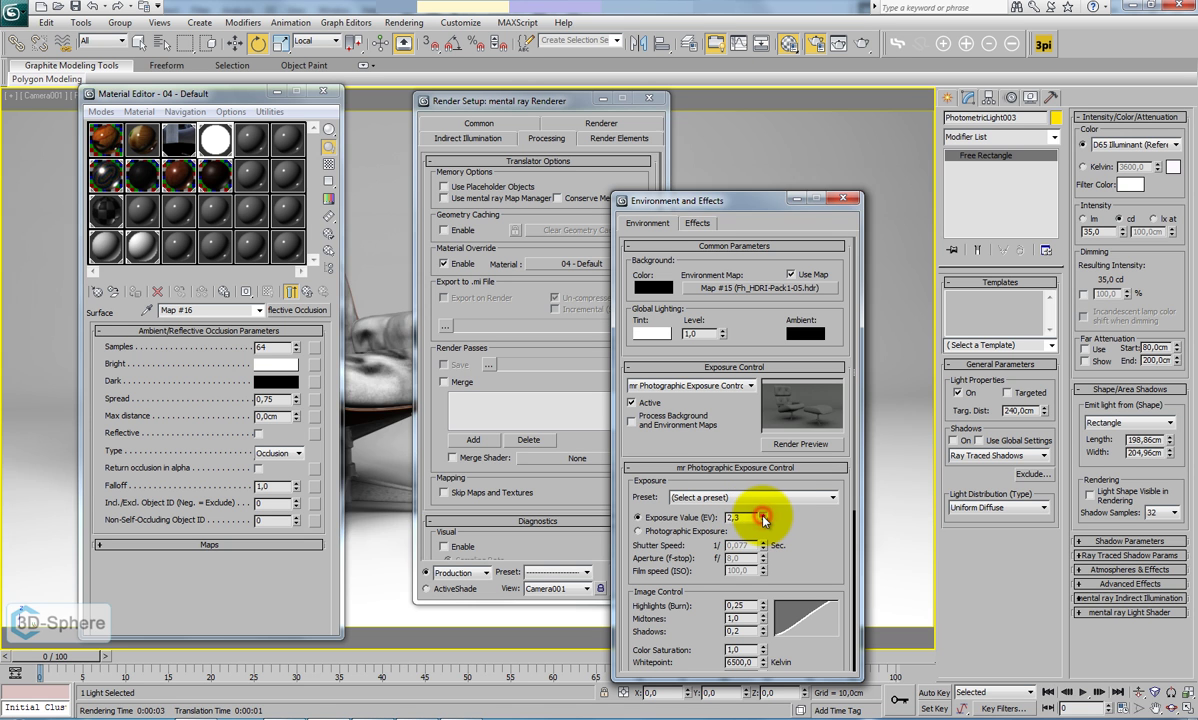
{"action": "left_click", "coordinate": [763, 522]}
{"action": "left_click", "coordinate": [763, 522]}
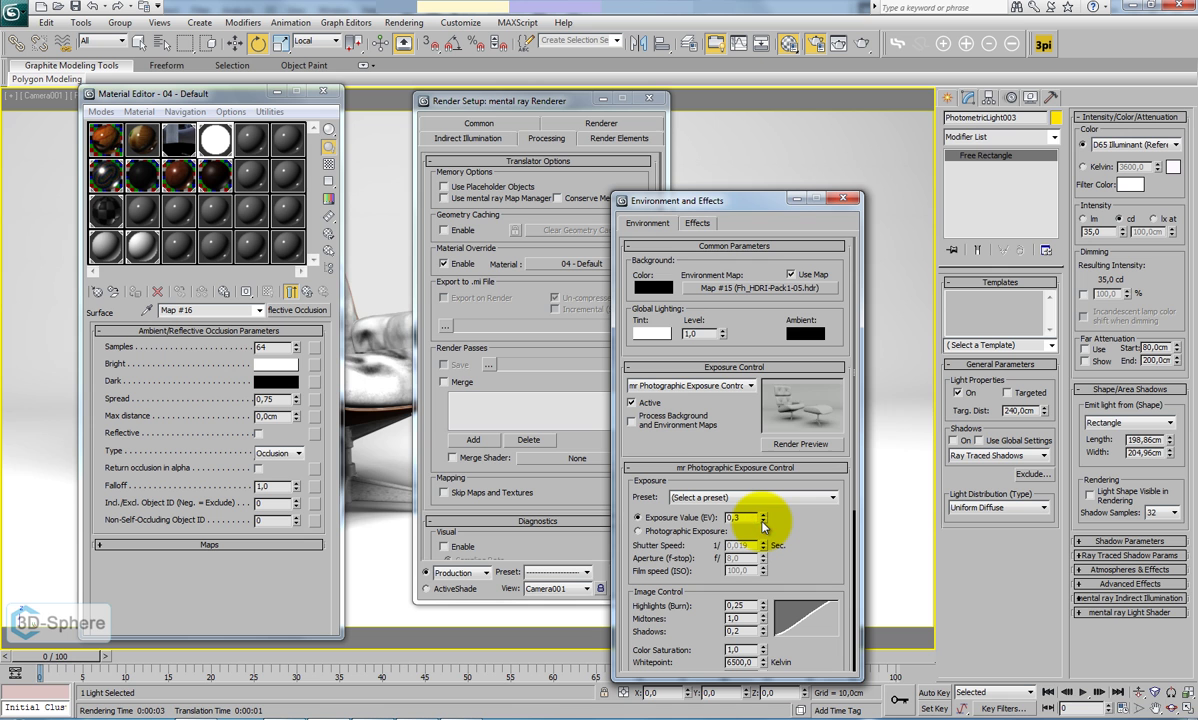
{"action": "left_click", "coordinate": [763, 522]}
Set the photographic exposure value to -1,1 and close the environment settings.
{"action": "left_click_drag", "start_coordinate": [752, 519], "coordinate": [735, 518]}
{"action": "type", "text": "-1"}
{"action": "key", "text": "Tab"}
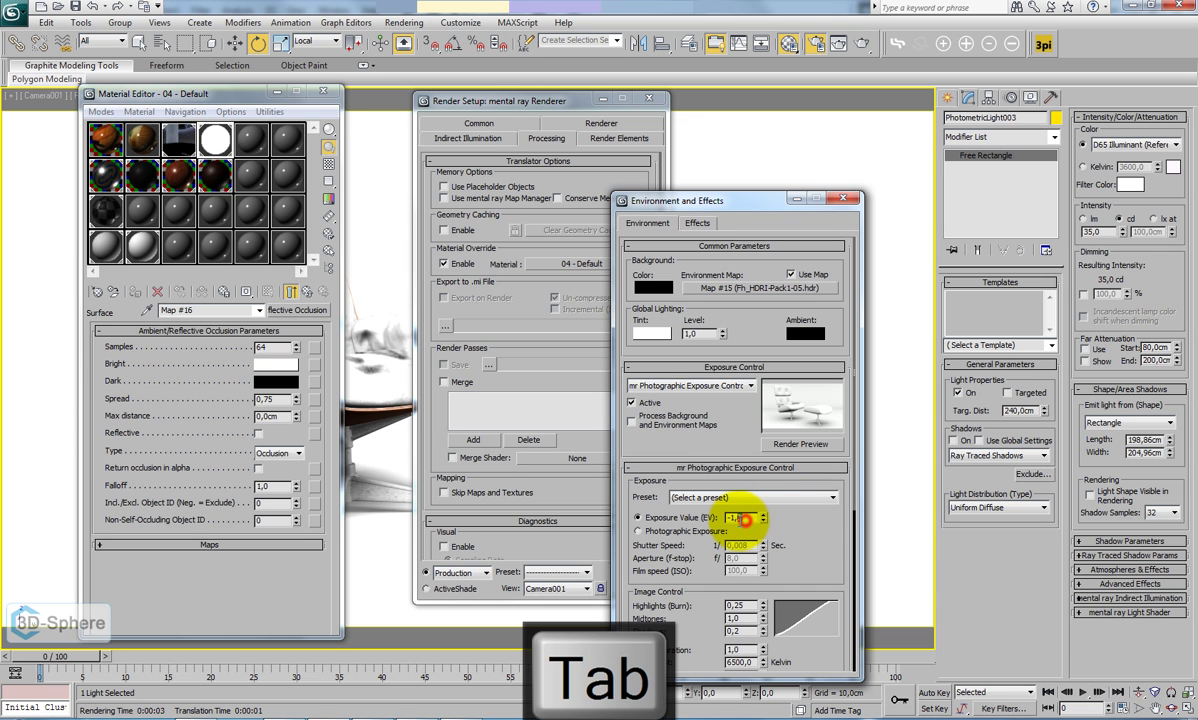
{"action": "type", "text": "1"}
{"action": "key", "text": "Tab"}
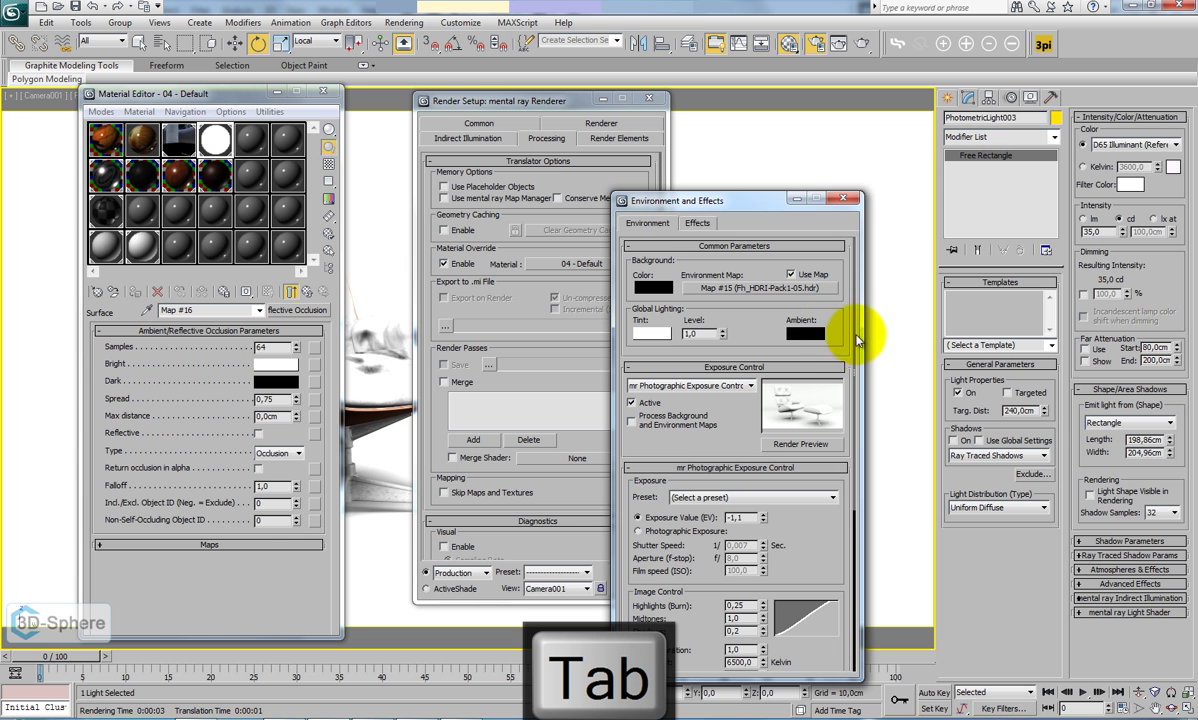
{"action": "left_click", "coordinate": [843, 198]}
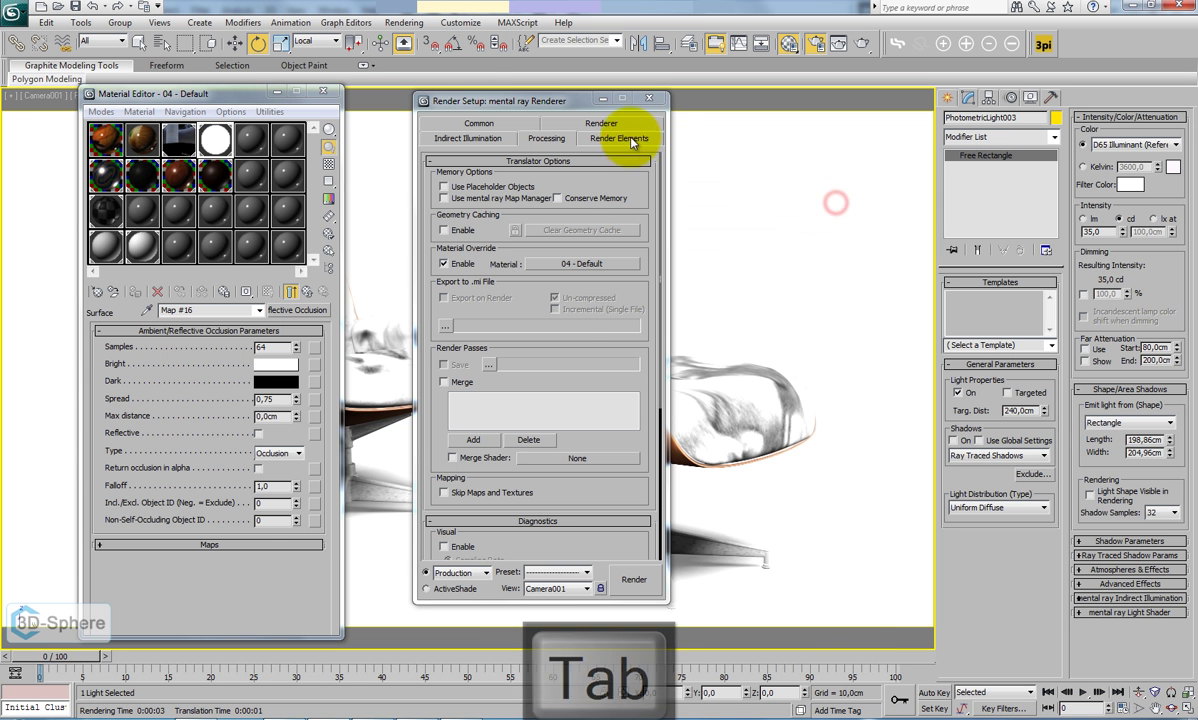
Render the occlusion pass from Camera001 and copy the image into the Photoshop document as a new layer.
{"action": "left_click", "coordinate": [636, 582]}
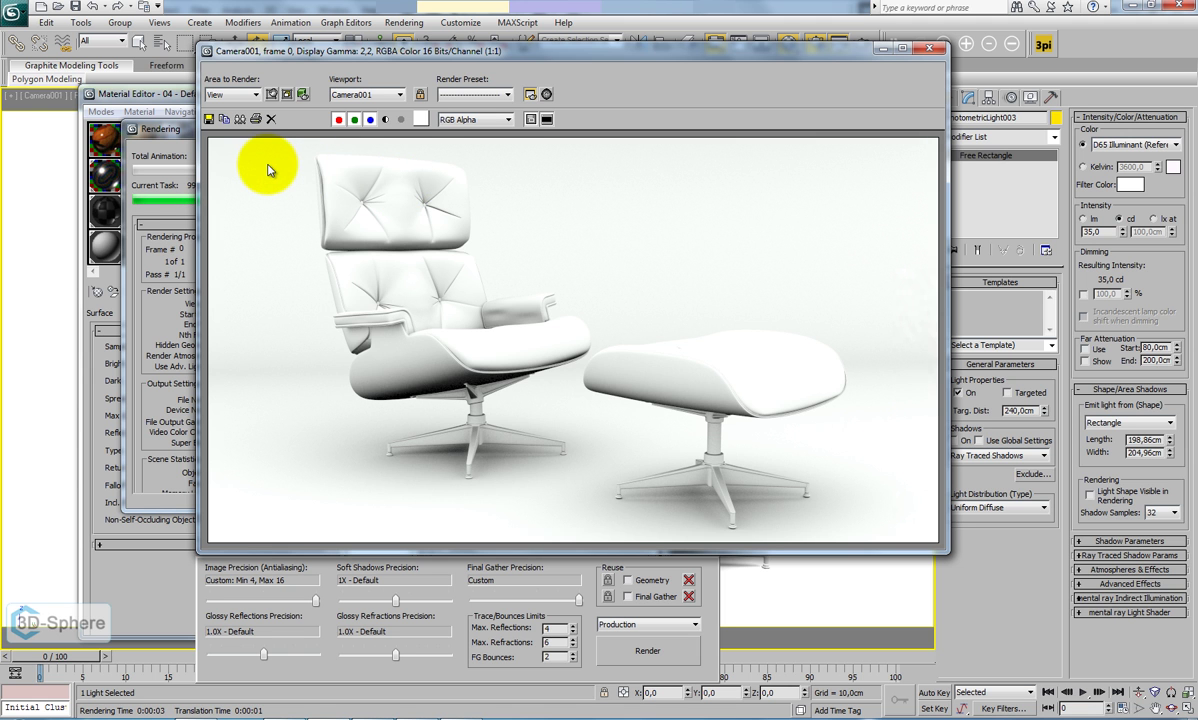
{"action": "left_click", "coordinate": [224, 119]}
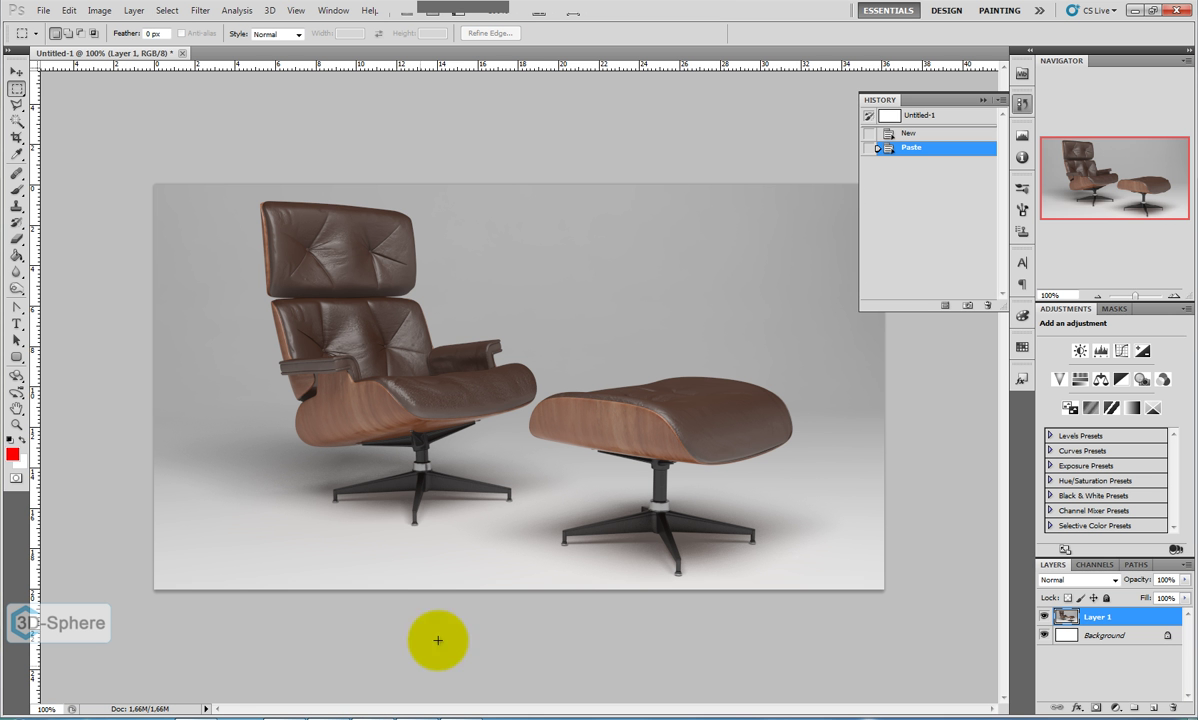
{"action": "key", "text": "ctrl+v"}
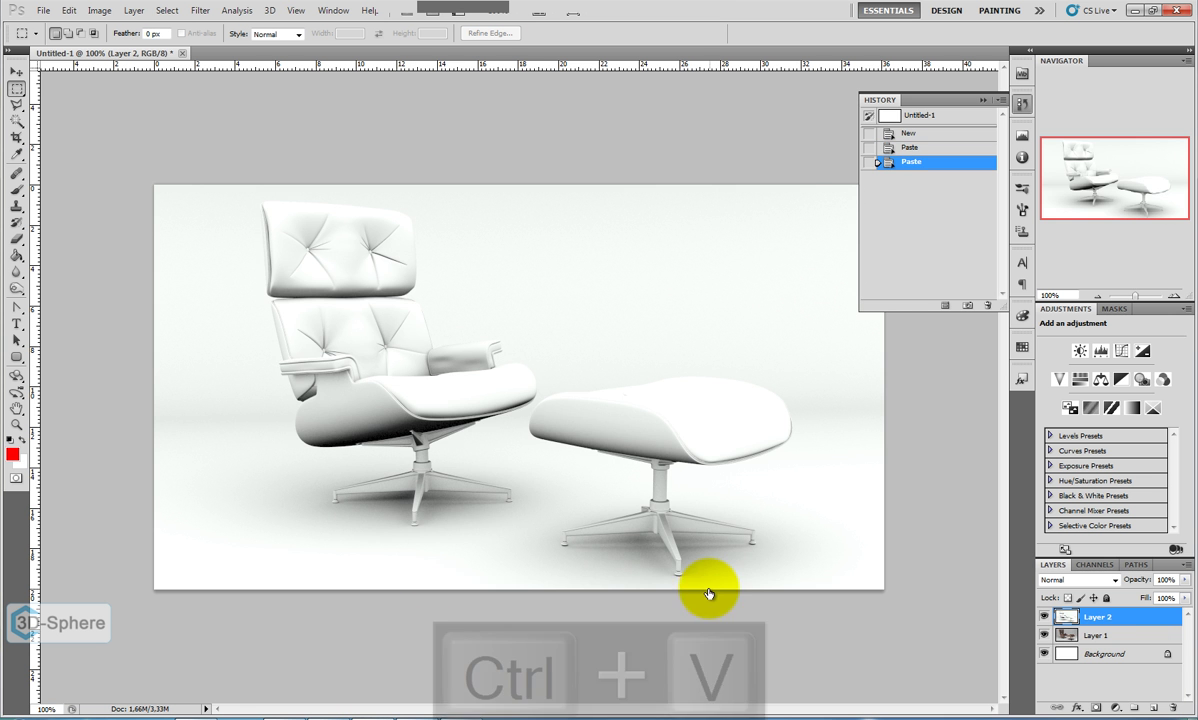
Blend the occlusion layer in Multiply mode at 30% opacity and toggle its visibility to compare the effect.
{"action": "left_click", "coordinate": [1113, 580]}
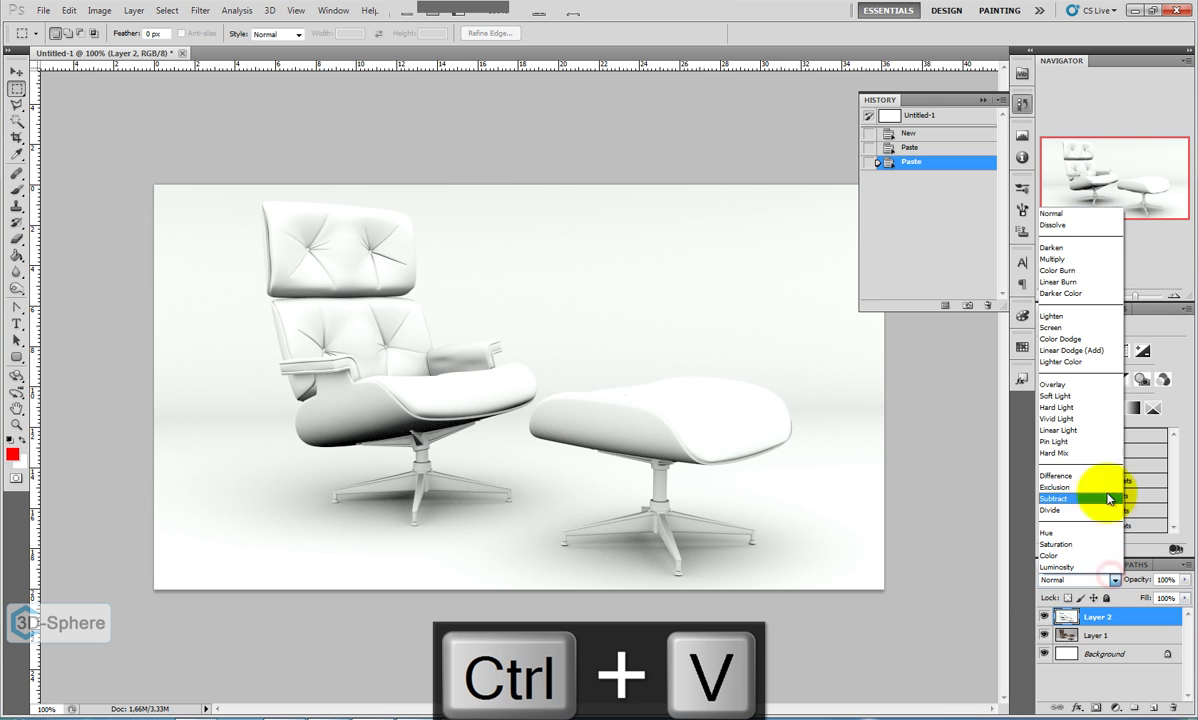
{"action": "left_click", "coordinate": [1055, 259]}
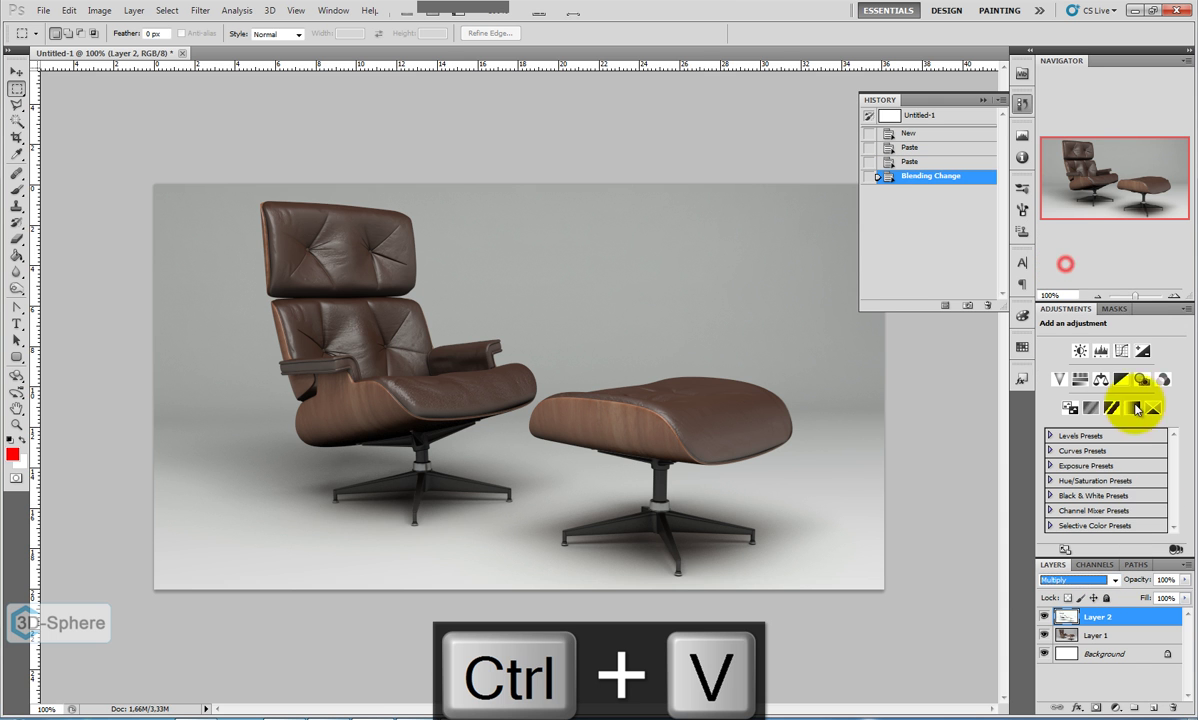
{"action": "left_click", "coordinate": [1185, 581]}
{"action": "left_click_drag", "start_coordinate": [1168, 594], "coordinate": [1137, 598]}
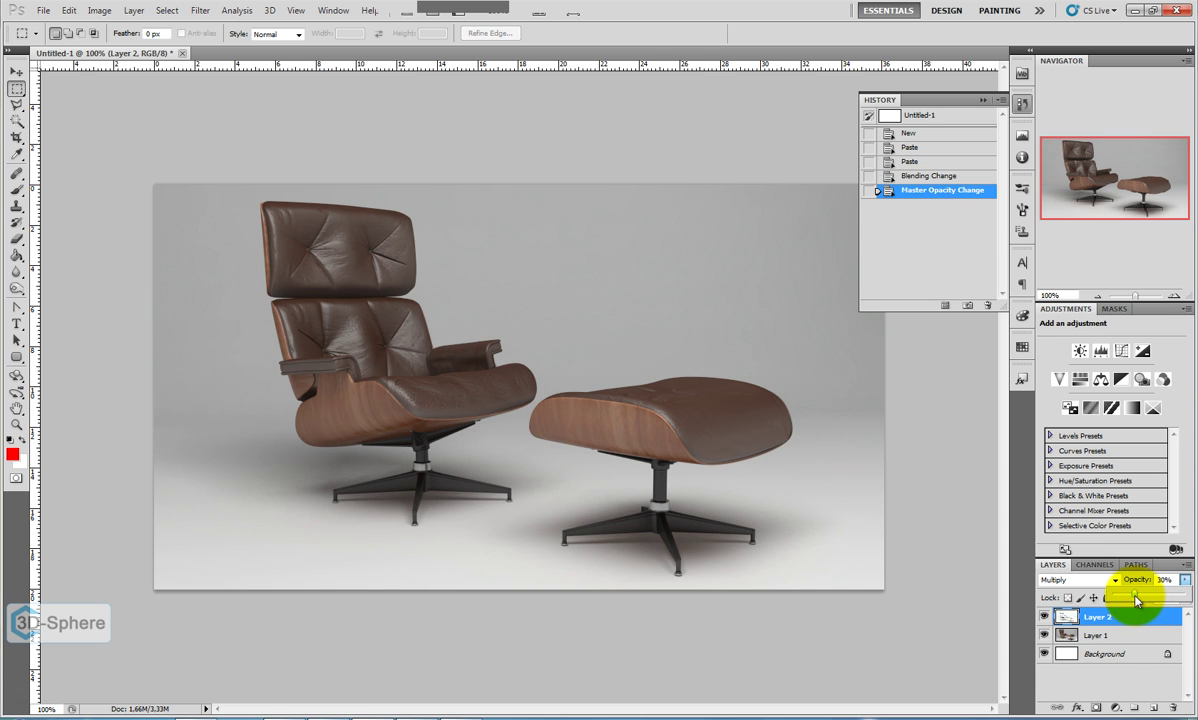
{"action": "left_click", "coordinate": [1044, 617]}
{"action": "left_click", "coordinate": [1044, 618]}
{"action": "left_click", "coordinate": [1044, 618]}
{"action": "left_click", "coordinate": [1044, 618]}
Set the occlusion layer's opacity to 25% and toggle its visibility repeatedly to compare the image with and without it.
{"action": "left_click", "coordinate": [1162, 580]}
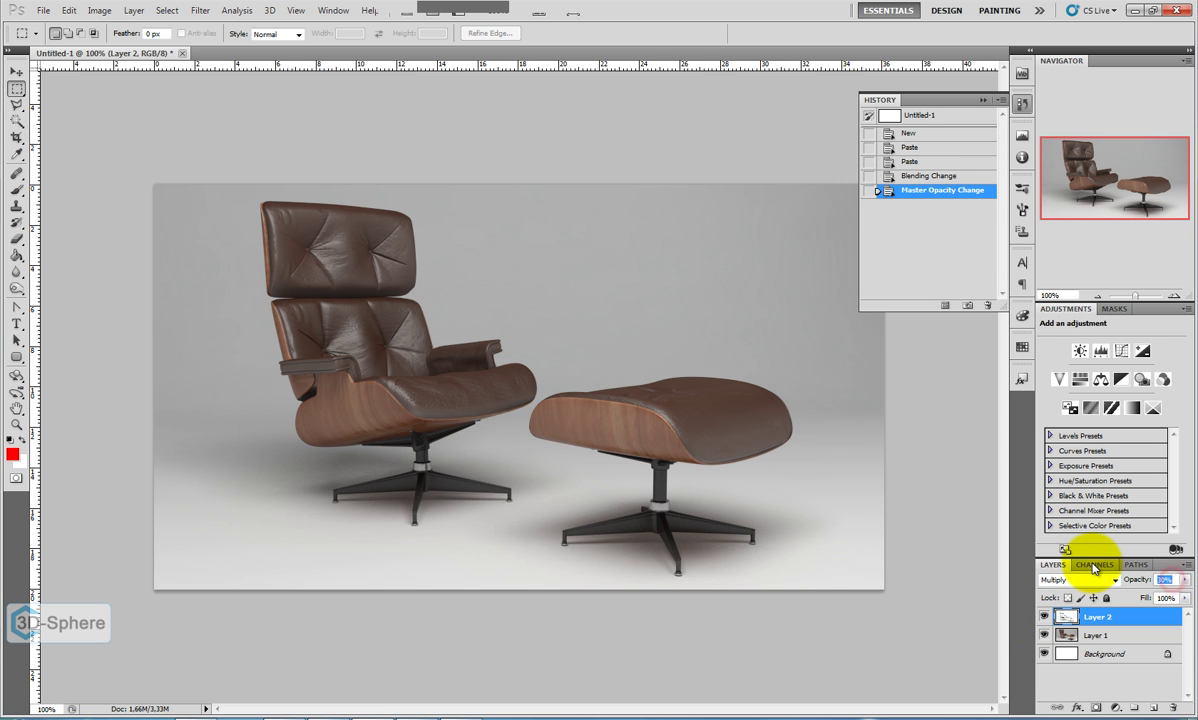
{"action": "type", "text": "25"}
{"action": "key", "text": "Return"}
{"action": "left_click", "coordinate": [1044, 618]}
{"action": "left_click", "coordinate": [1044, 618]}
{"action": "left_click", "coordinate": [1044, 618]}
{"action": "left_click", "coordinate": [1044, 618]}
{"action": "left_click", "coordinate": [1044, 618]}
{"action": "left_click", "coordinate": [1044, 618]}
{"action": "left_click", "coordinate": [1044, 618]}
{"action": "left_click", "coordinate": [1044, 618]}
{"action": "left_click", "coordinate": [1044, 618]}
{"action": "left_click", "coordinate": [1044, 618]}
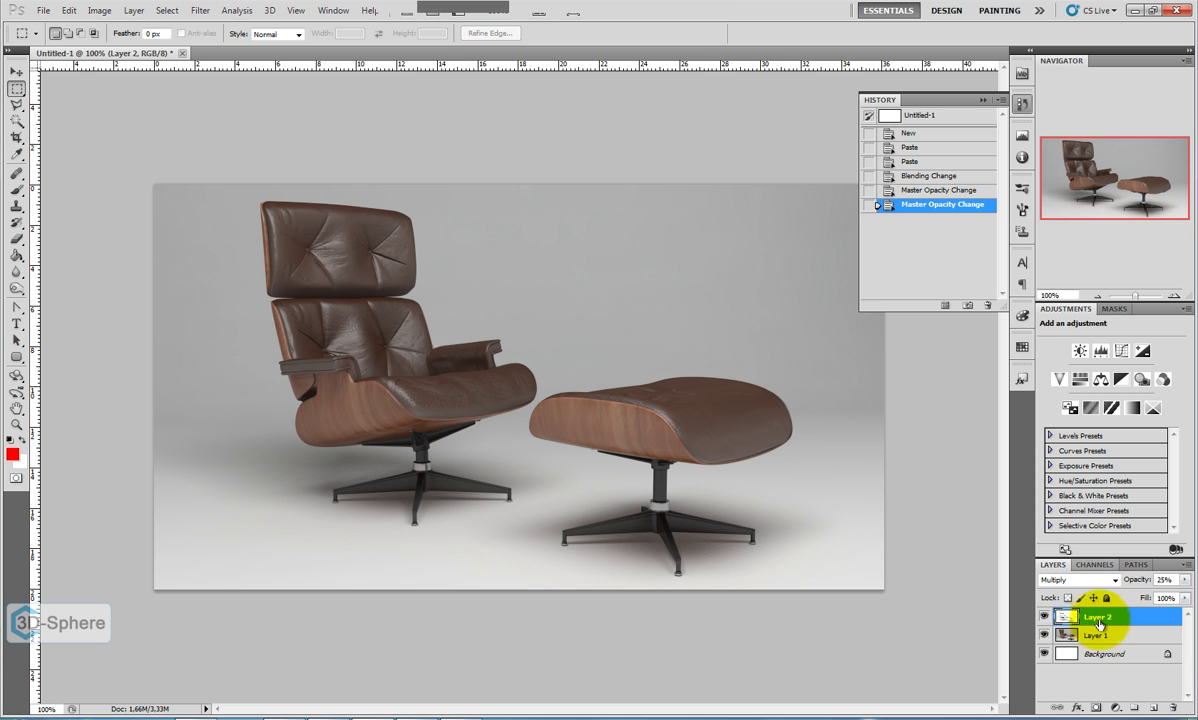
Select the whole canvas, copy it merged, and paste the combined image as a new top layer.
{"action": "key", "text": "ctrl+a"}
{"action": "key", "text": "ctrl+shift+c"}
{"action": "key", "text": "ctrl+v"}
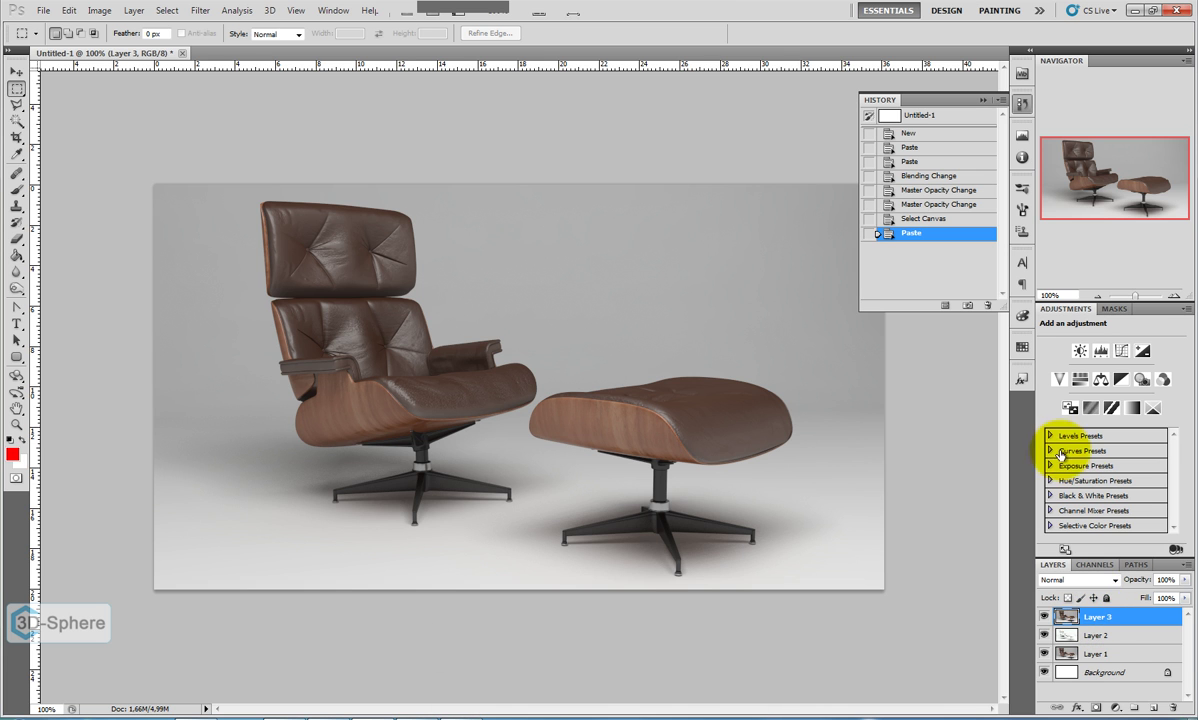
Add an Exposure adjustment layer and a Color Balance adjustment layer above the merged image, both with default values.
{"action": "left_click", "coordinate": [1114, 308]}
{"action": "left_click", "coordinate": [1119, 707]}
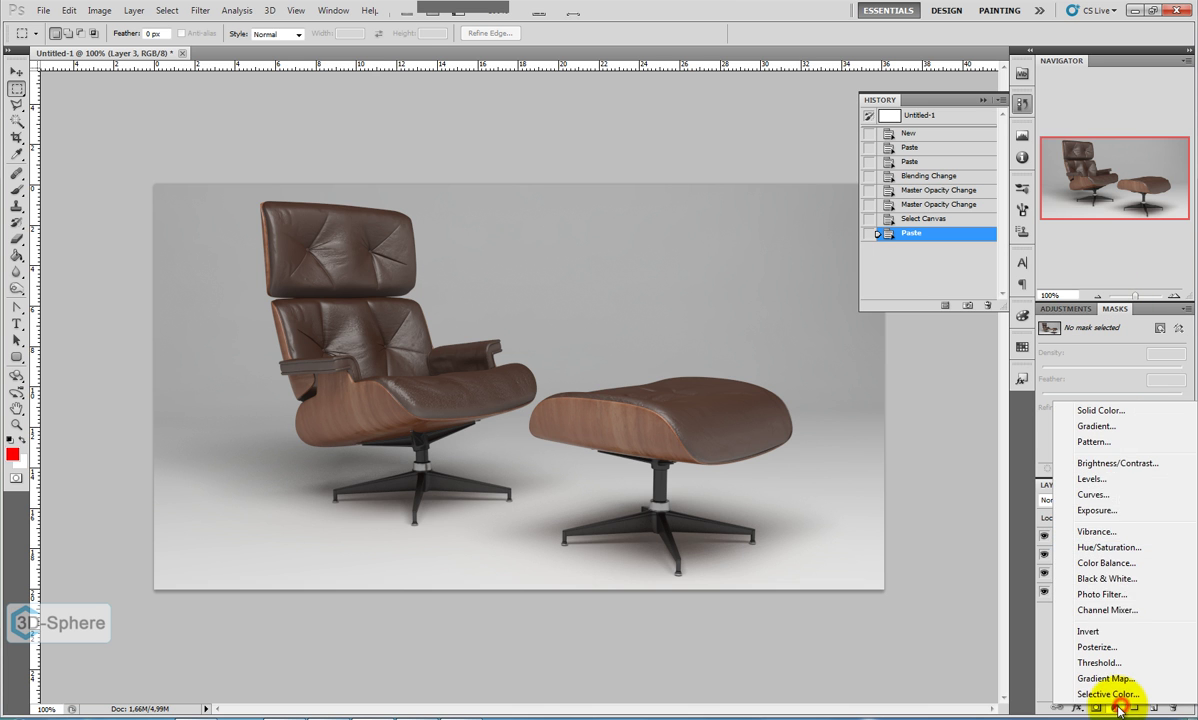
{"action": "left_click", "coordinate": [1090, 510]}
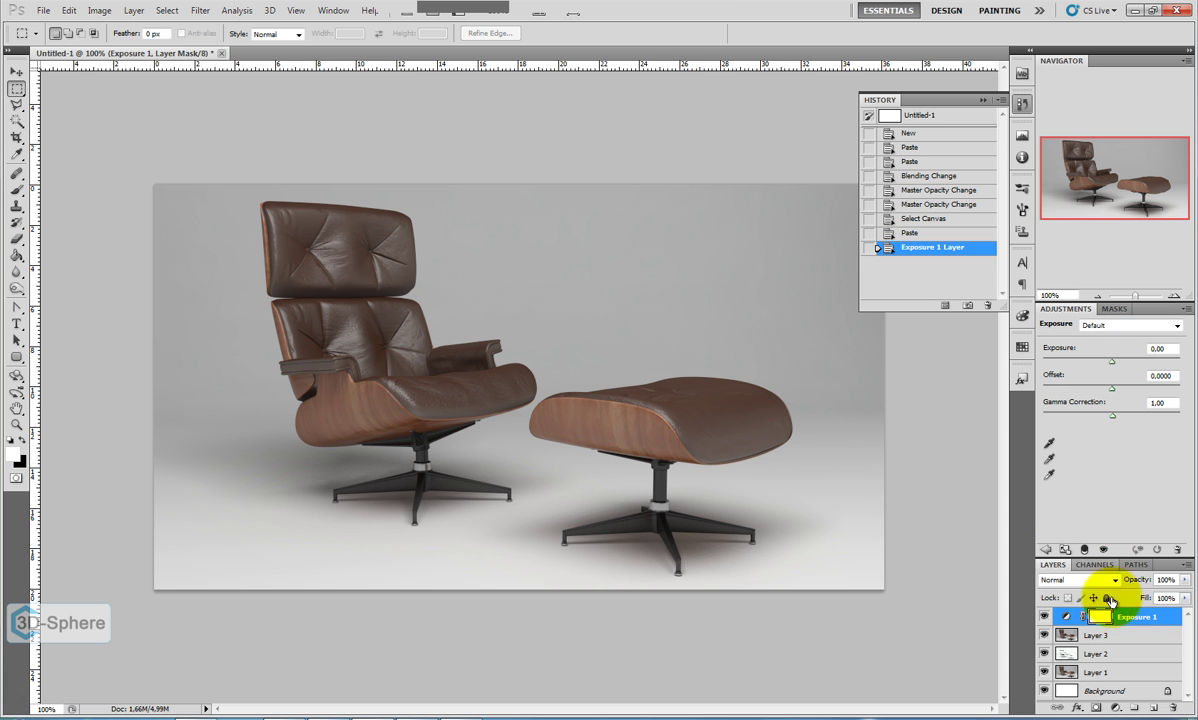
{"action": "left_click", "coordinate": [1117, 707]}
{"action": "left_click", "coordinate": [1122, 570]}
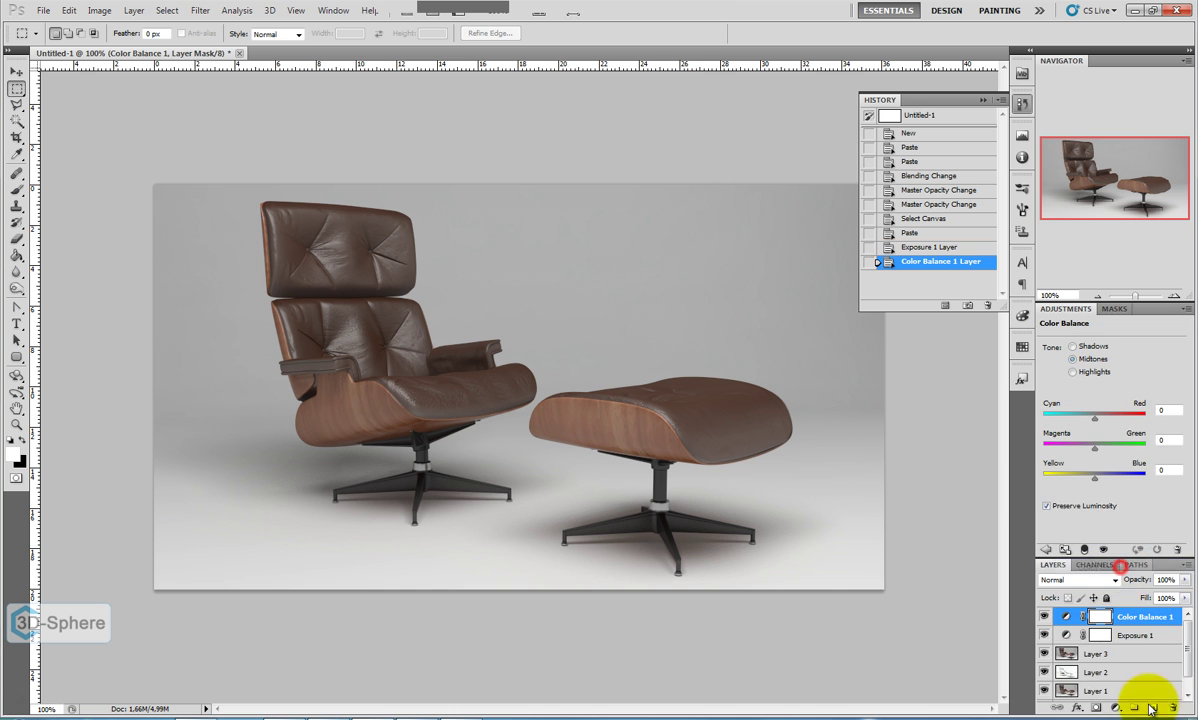
Try a Photo Filter adjustment layer with Warming Filter (85) at 25% density, and delete that layer.
{"action": "left_click", "coordinate": [1123, 709]}
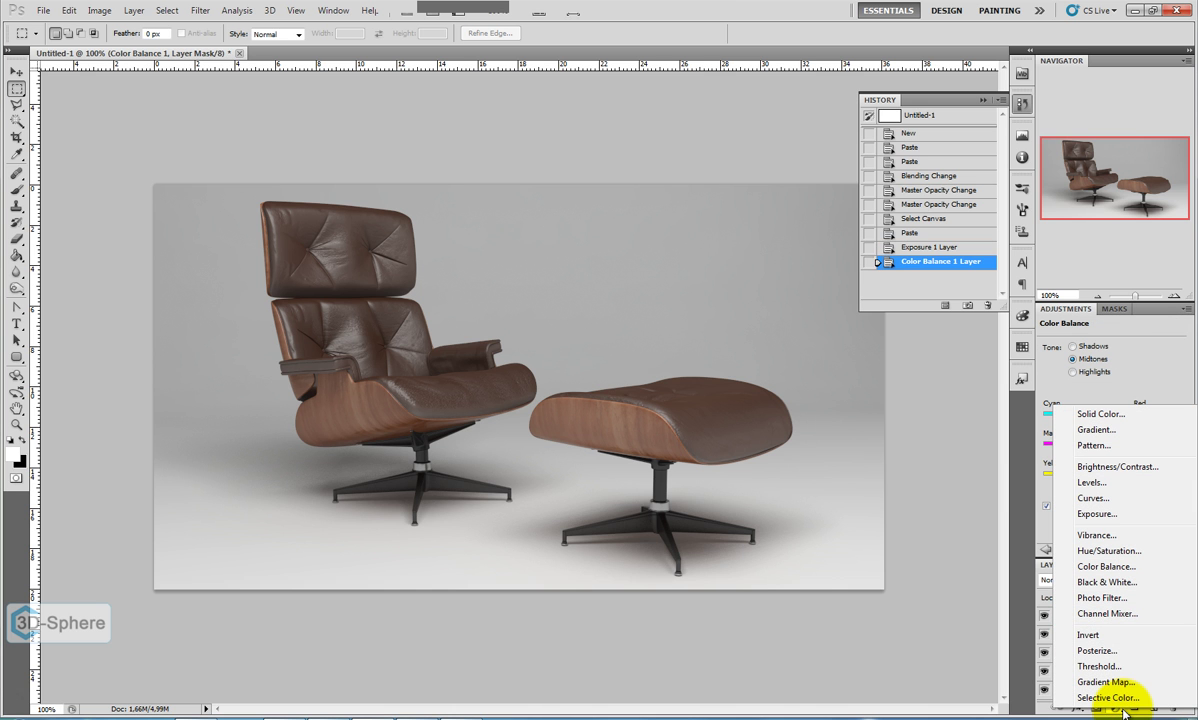
{"action": "left_click", "coordinate": [1100, 597]}
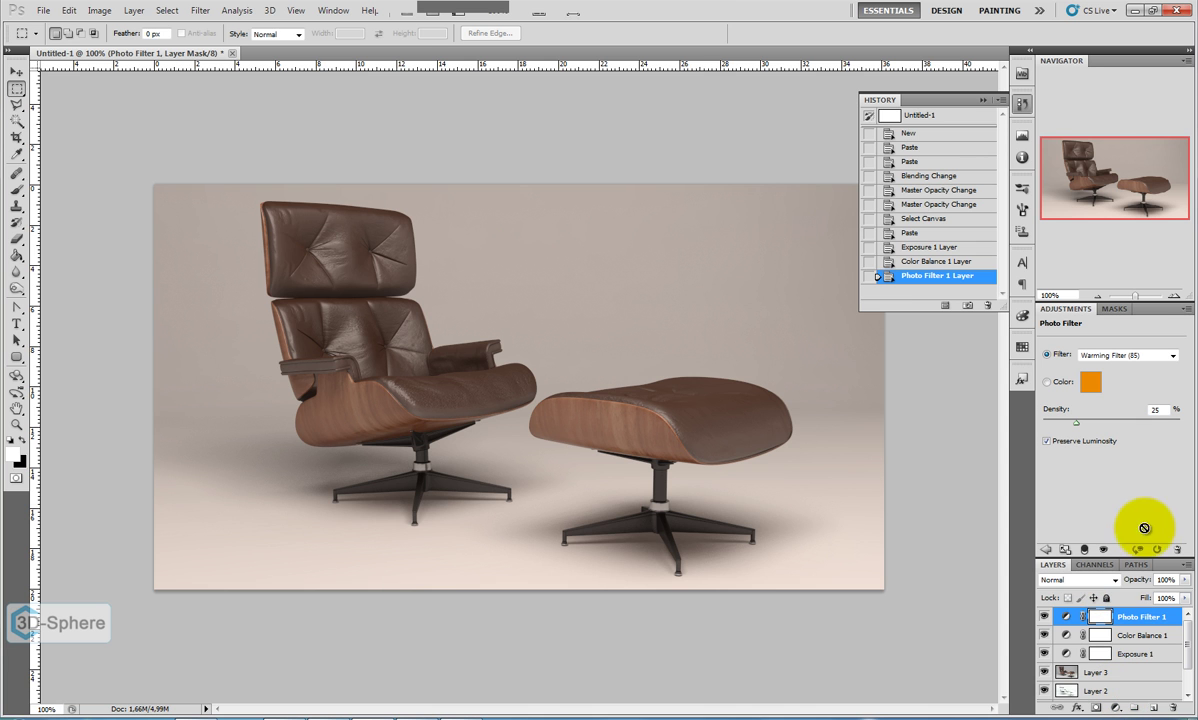
{"action": "left_click_drag", "start_coordinate": [1100, 616], "coordinate": [1172, 707]}
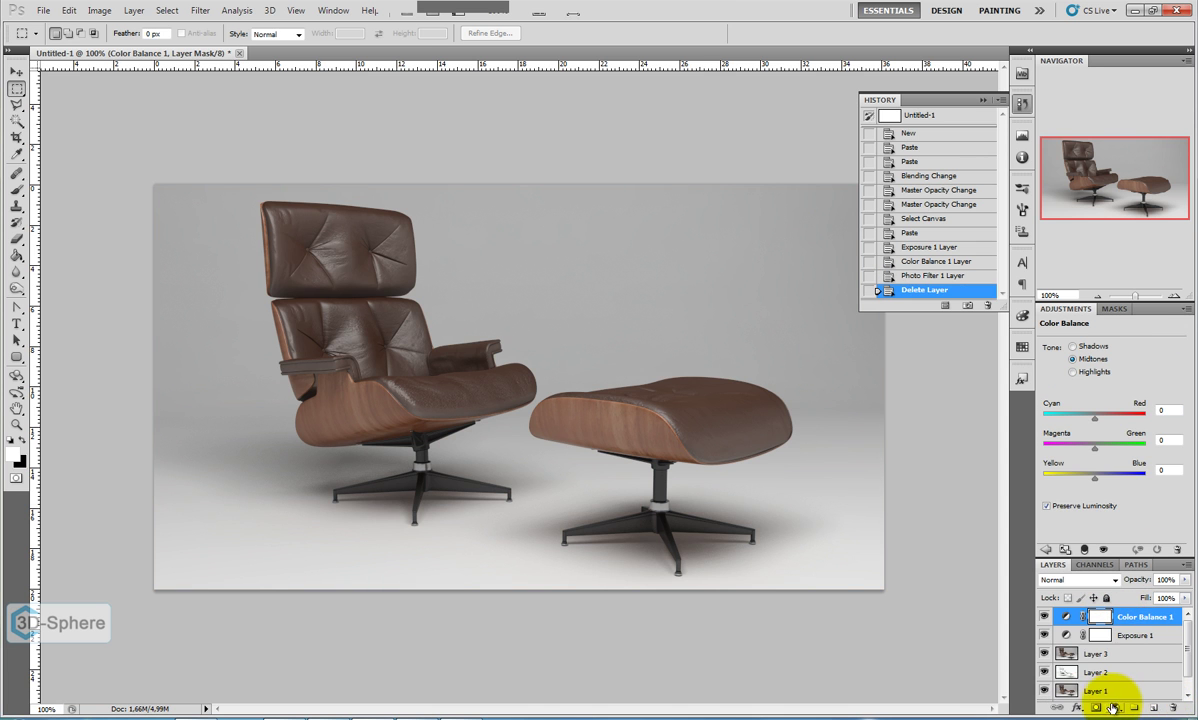
Add a Curves adjustment layer with default values above the Color Balance layer.
{"action": "left_click", "coordinate": [1117, 707]}
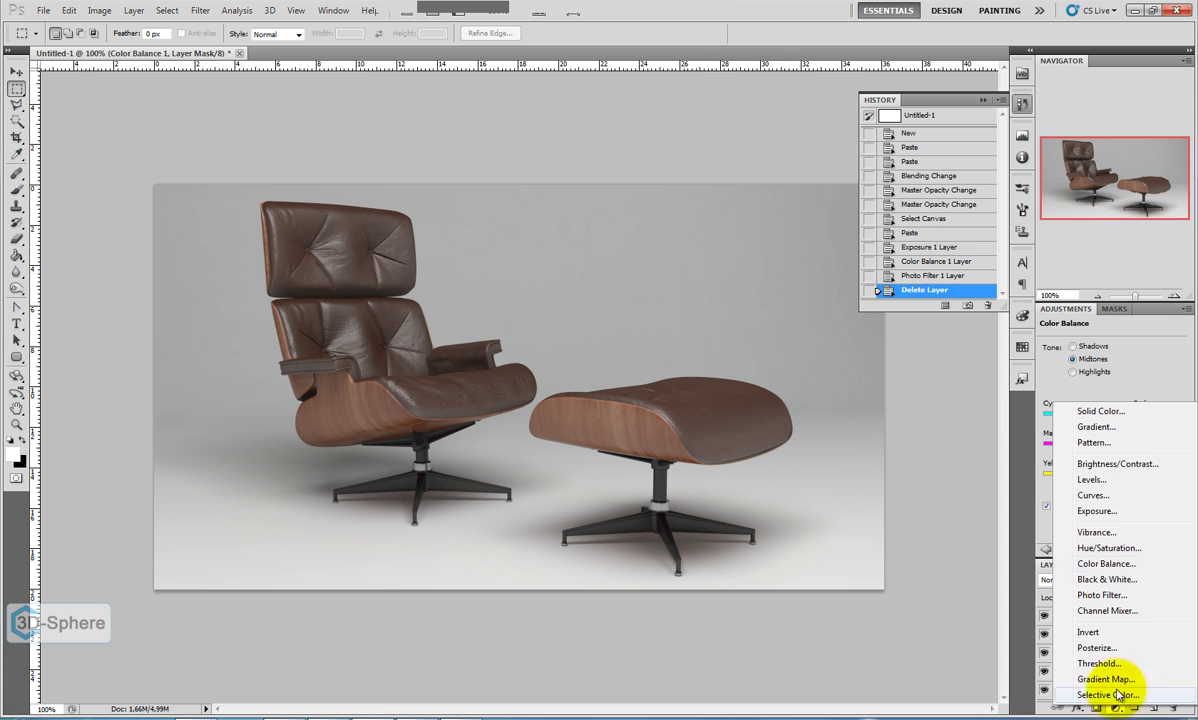
{"action": "left_click", "coordinate": [1107, 500]}
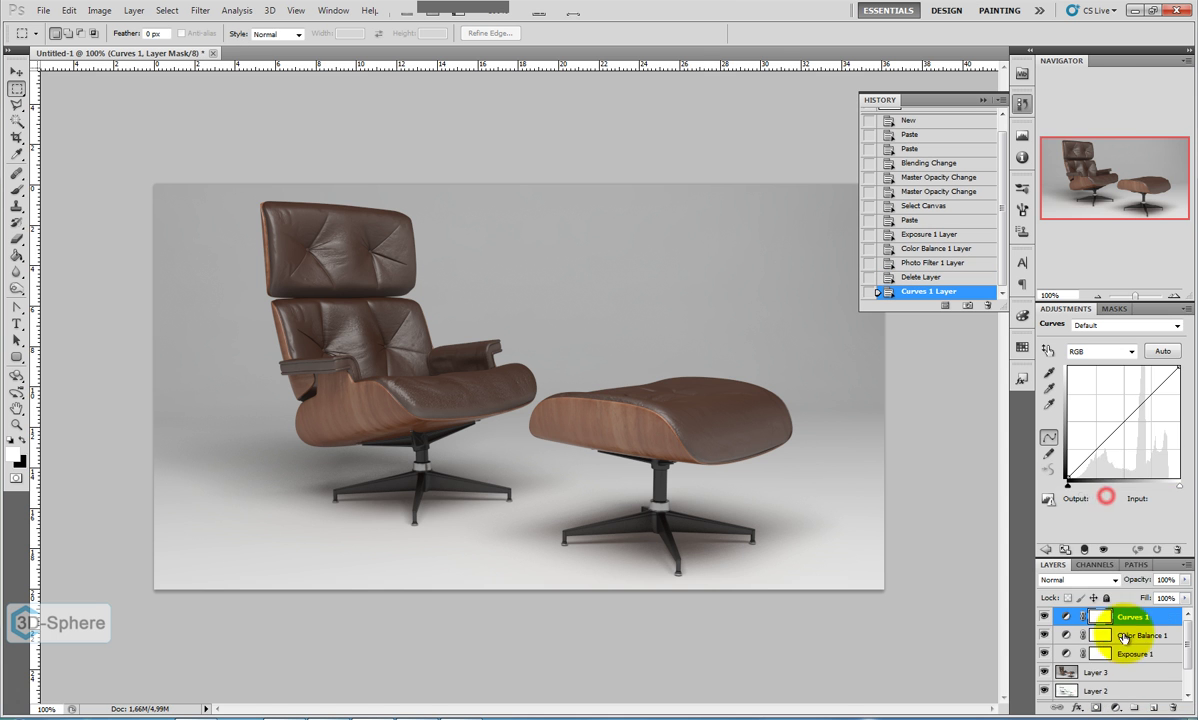
{"action": "left_click", "coordinate": [1117, 707]}
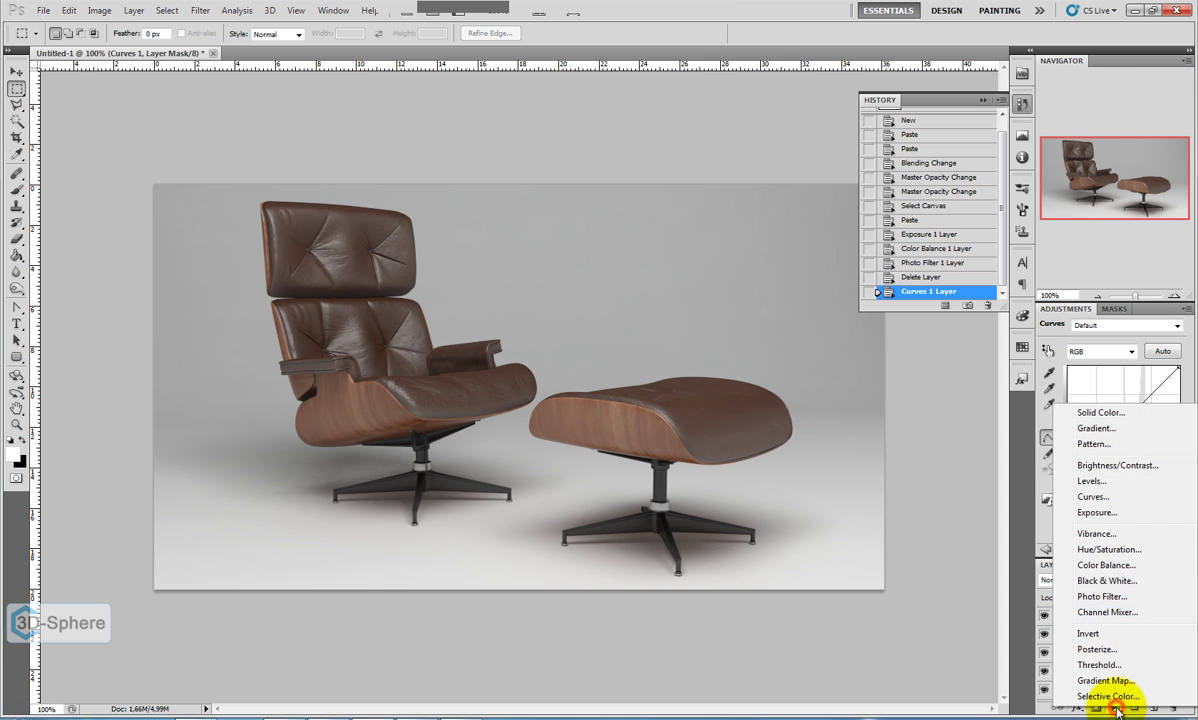
{"action": "left_click", "coordinate": [1106, 565]}
{"action": "left_click_drag", "start_coordinate": [1150, 618], "coordinate": [1180, 712]}
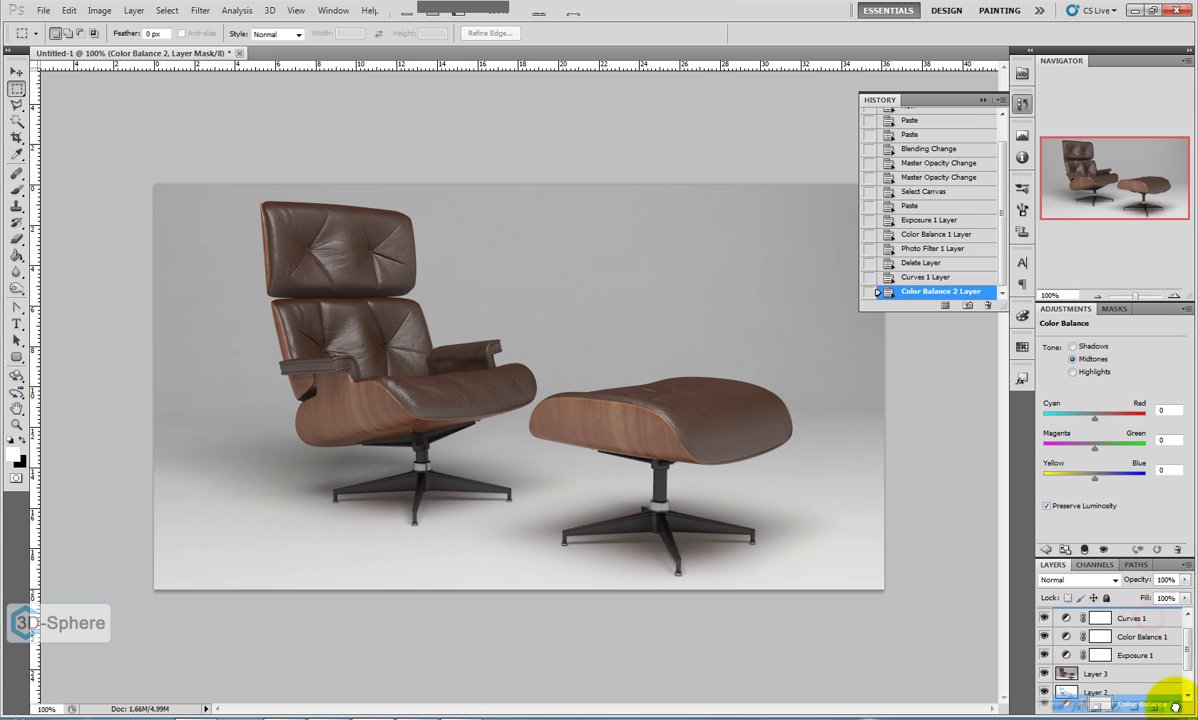
Brighten the image in the Exposure adjustment layer with an exposure of +0.66 and an offset of -0.0026.
{"action": "left_click", "coordinate": [1118, 653]}
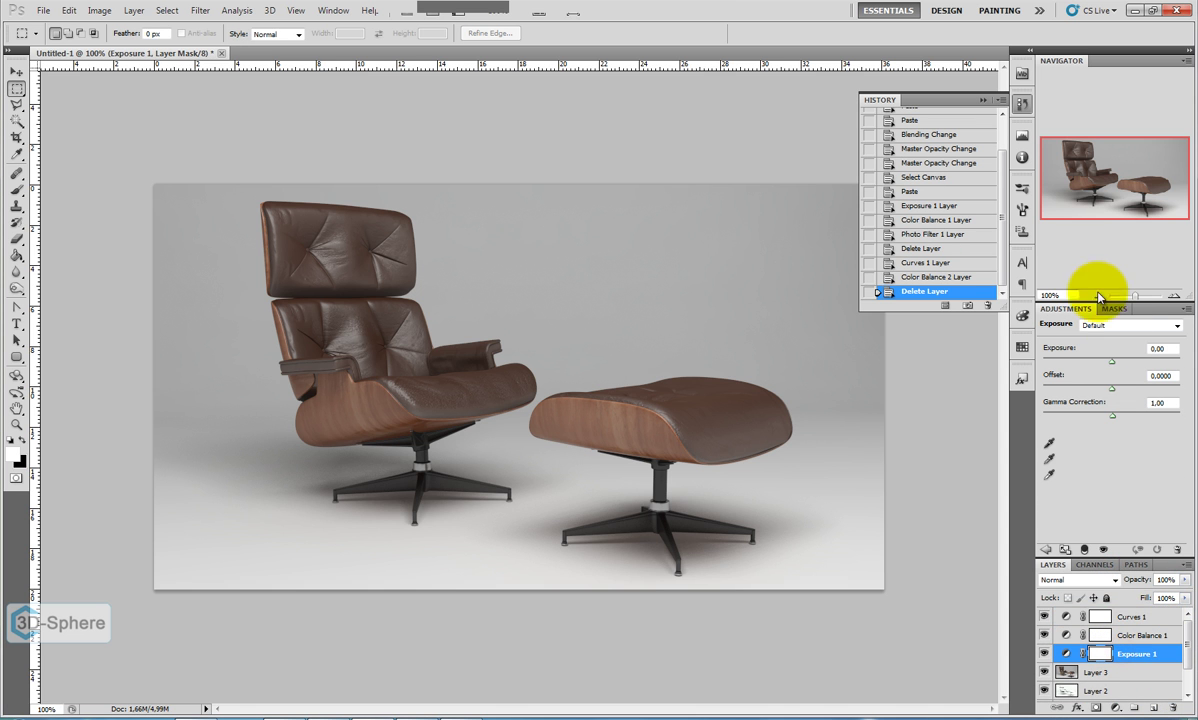
{"action": "left_click_drag", "start_coordinate": [1111, 368], "coordinate": [1113, 392]}
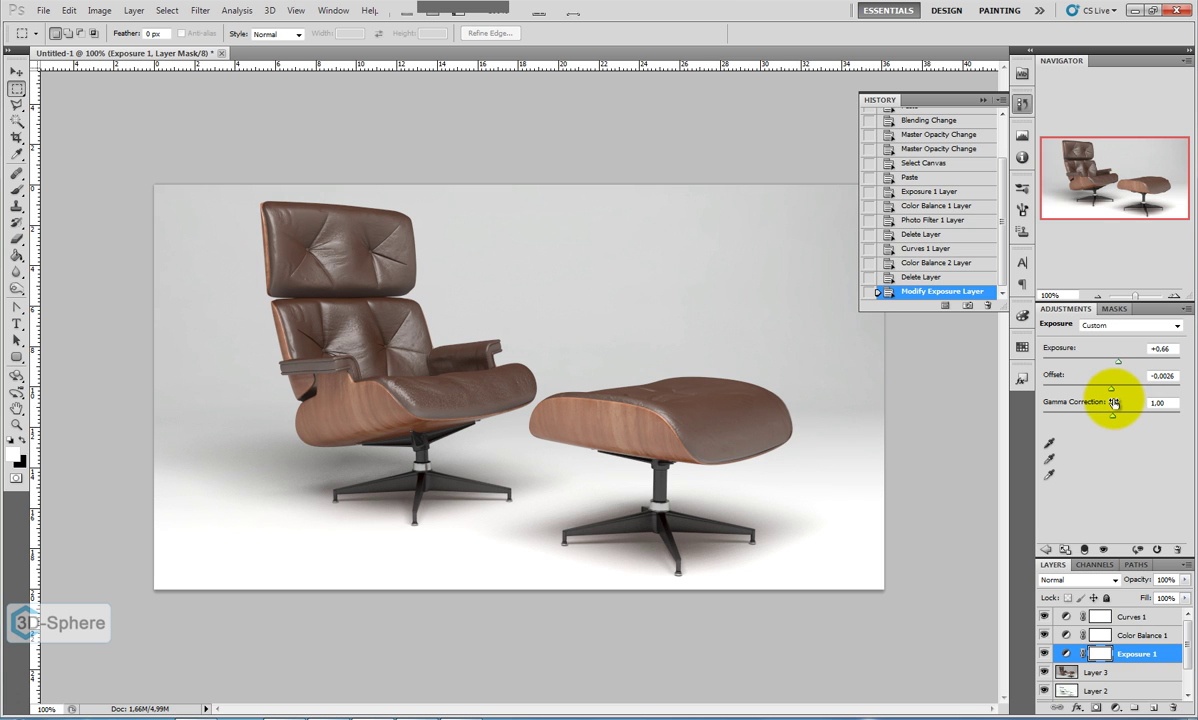
In the Color Balance layer, set the midtones to +6, +1, +3 and the cyan-red balance to -5 for shadows and -6 for highlights.
{"action": "left_click", "coordinate": [1140, 635]}
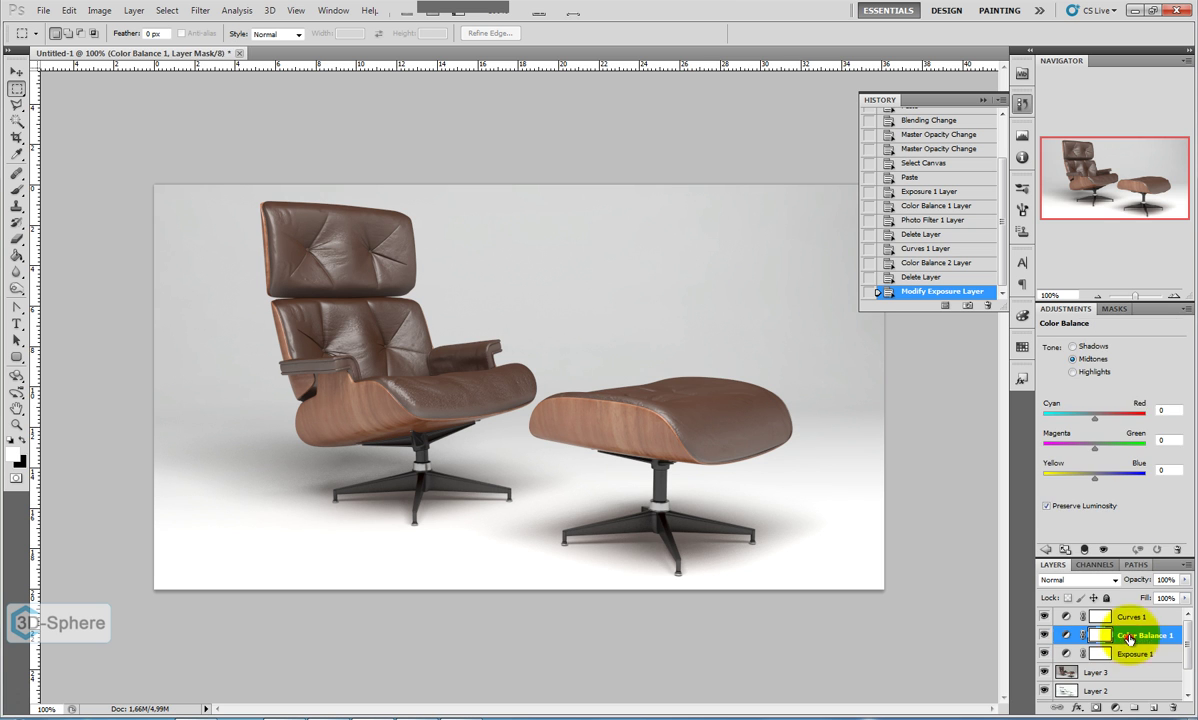
{"action": "left_click_drag", "start_coordinate": [1100, 422], "coordinate": [1101, 480]}
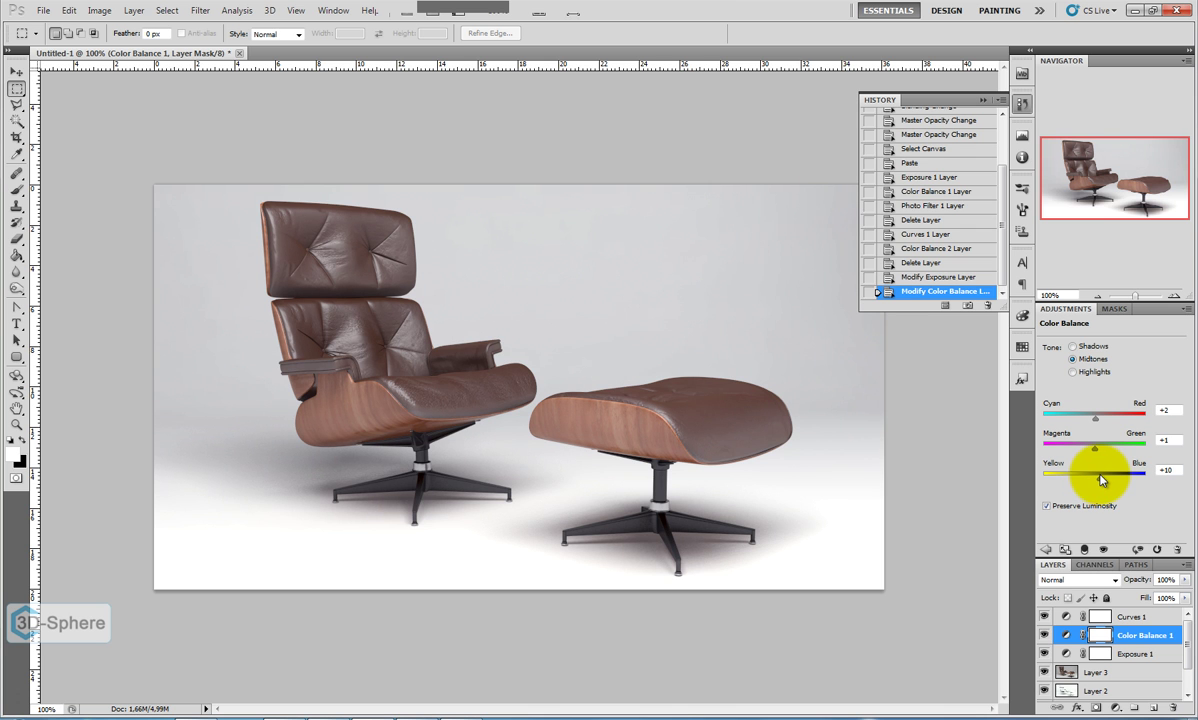
{"action": "left_click_drag", "start_coordinate": [1097, 480], "coordinate": [1096, 479]}
{"action": "left_click", "coordinate": [1085, 357]}
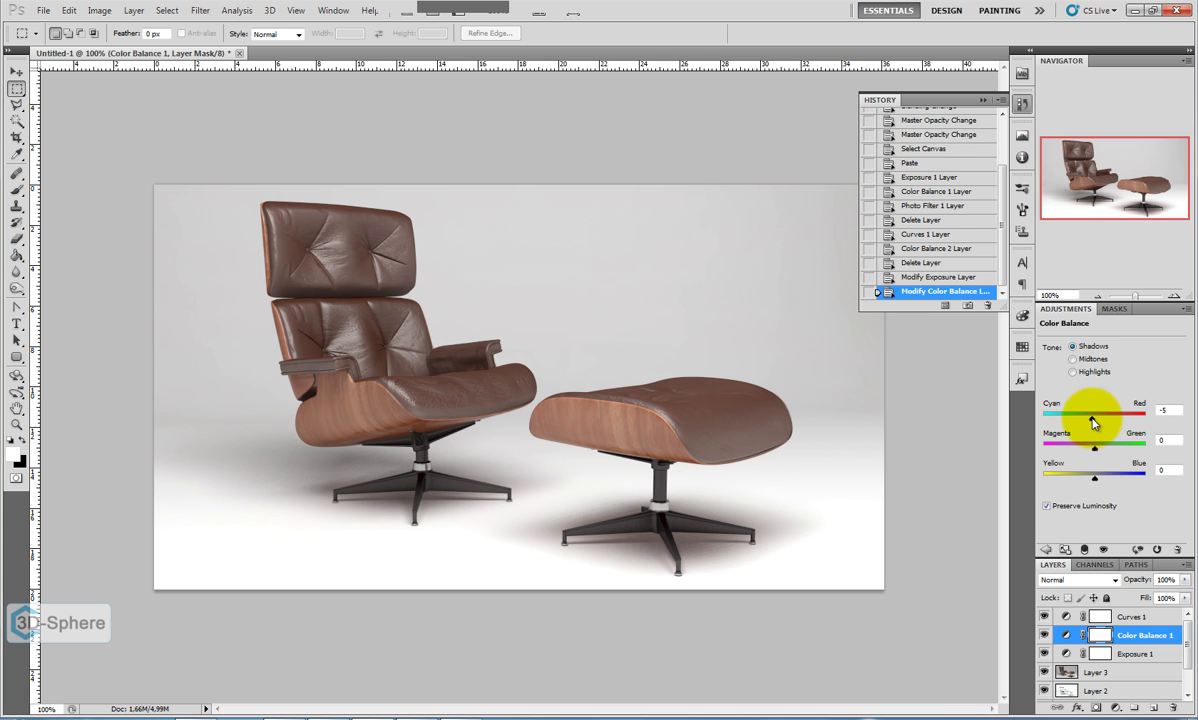
{"action": "left_click", "coordinate": [1073, 358]}
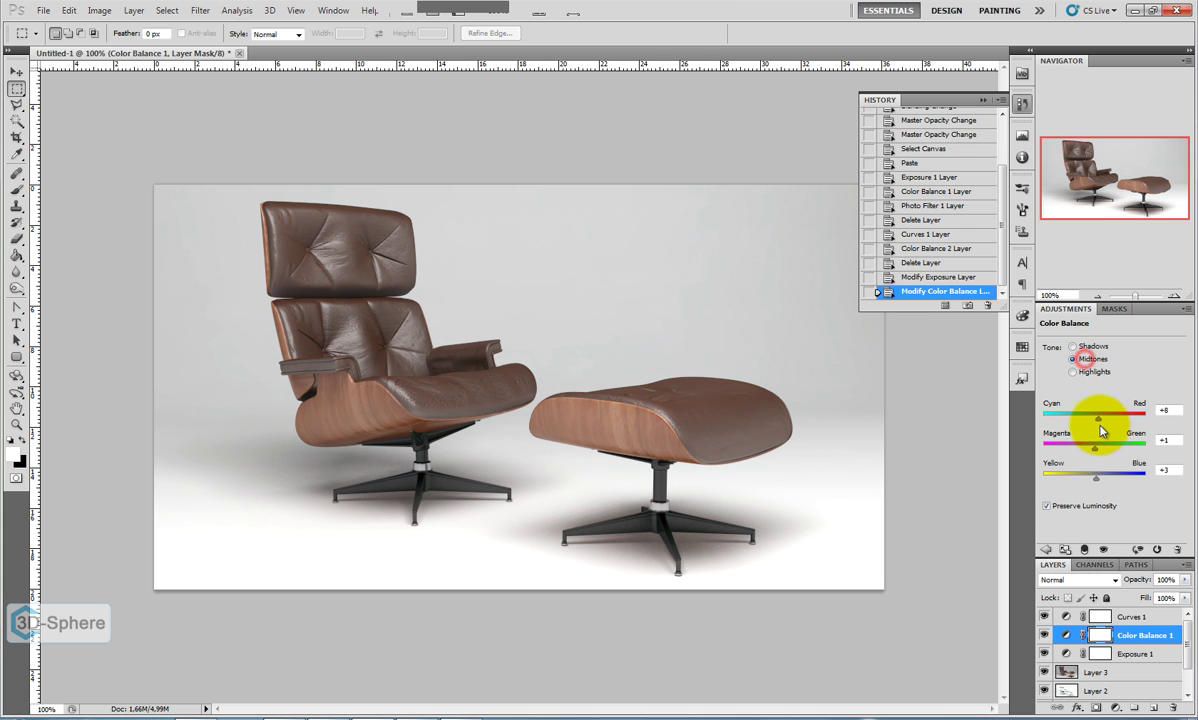
{"action": "left_click", "coordinate": [1073, 371]}
{"action": "left_click_drag", "start_coordinate": [1094, 414], "coordinate": [1093, 420]}
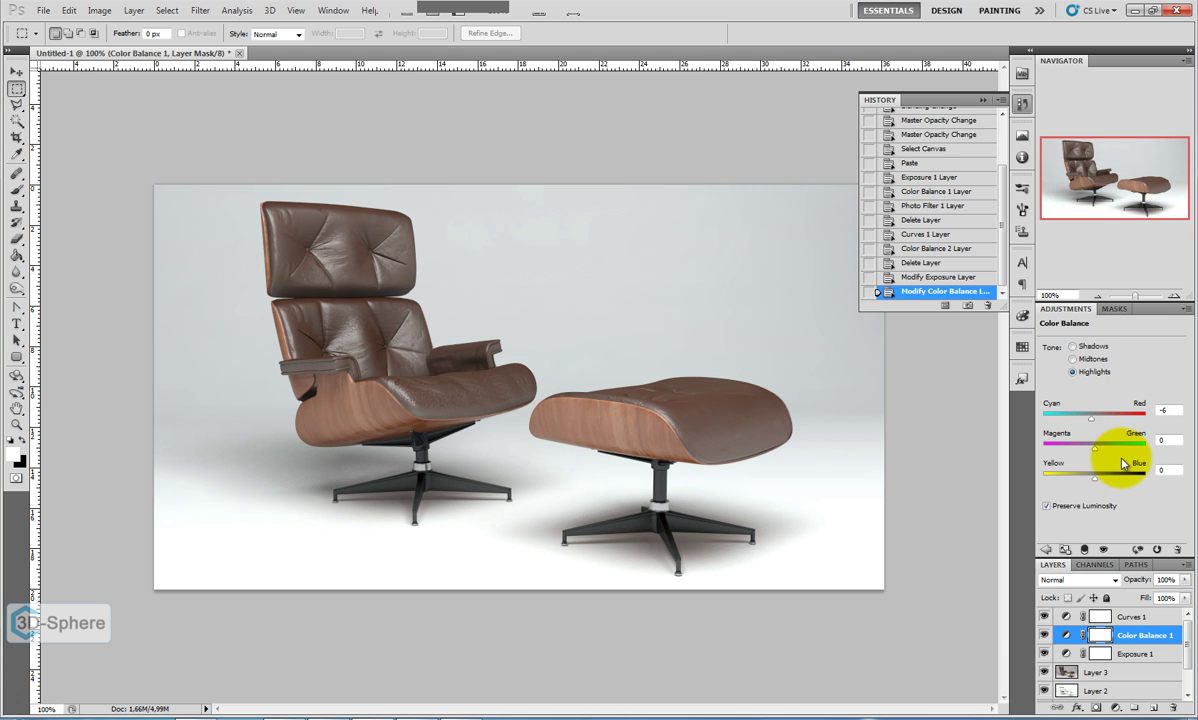
Shape the RGB curve of the Curves layer with two points, input 64 to output 63 and input 191 to output 197.
{"action": "left_click", "coordinate": [1105, 617]}
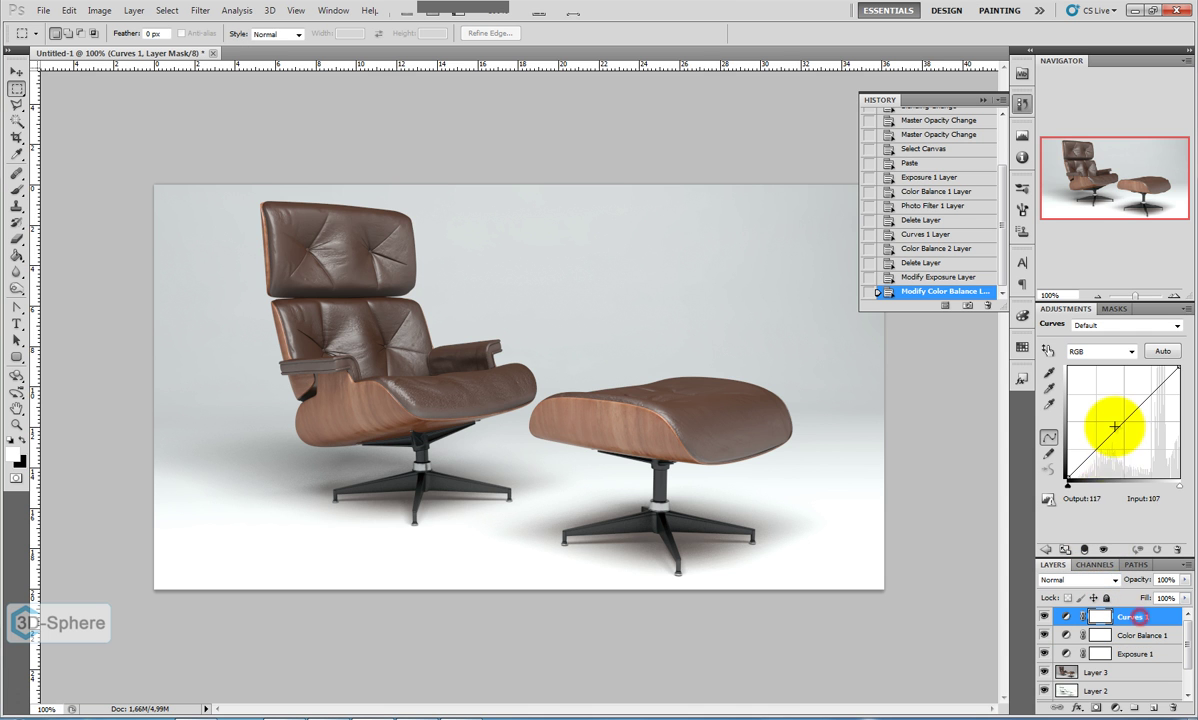
{"action": "left_click_drag", "start_coordinate": [1093, 450], "coordinate": [1099, 456]}
{"action": "left_click_drag", "start_coordinate": [1155, 391], "coordinate": [1154, 388]}
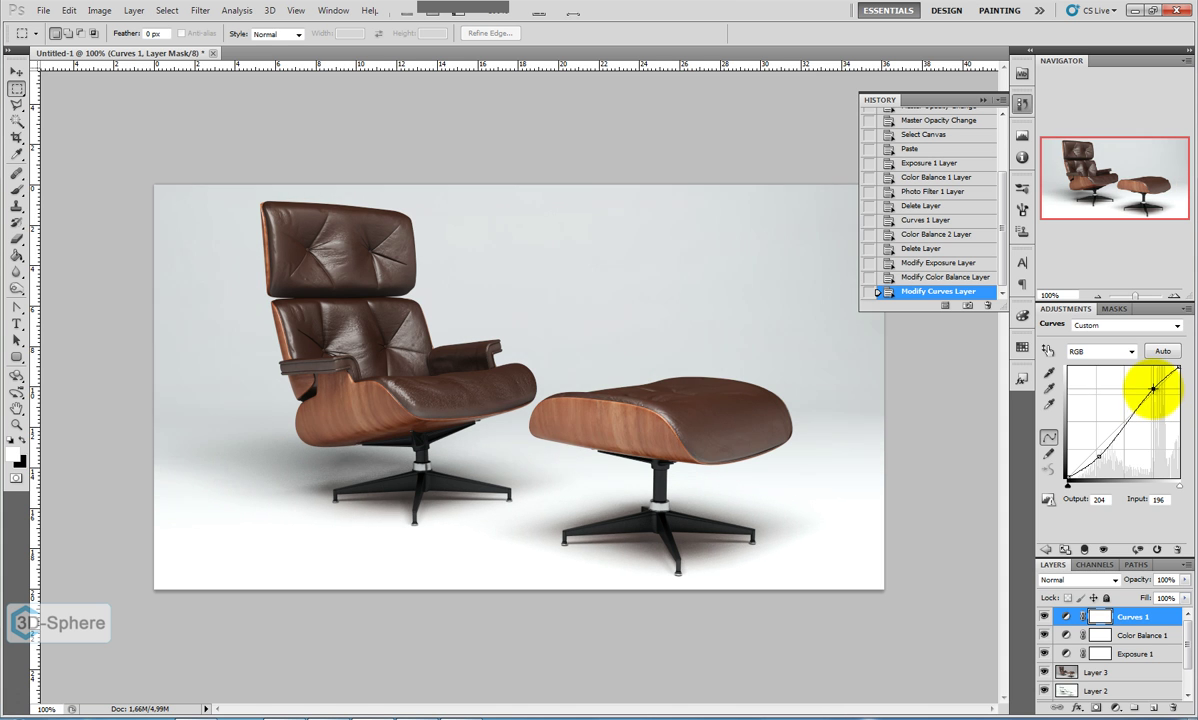
{"action": "left_click_drag", "start_coordinate": [1099, 456], "coordinate": [1092, 451]}
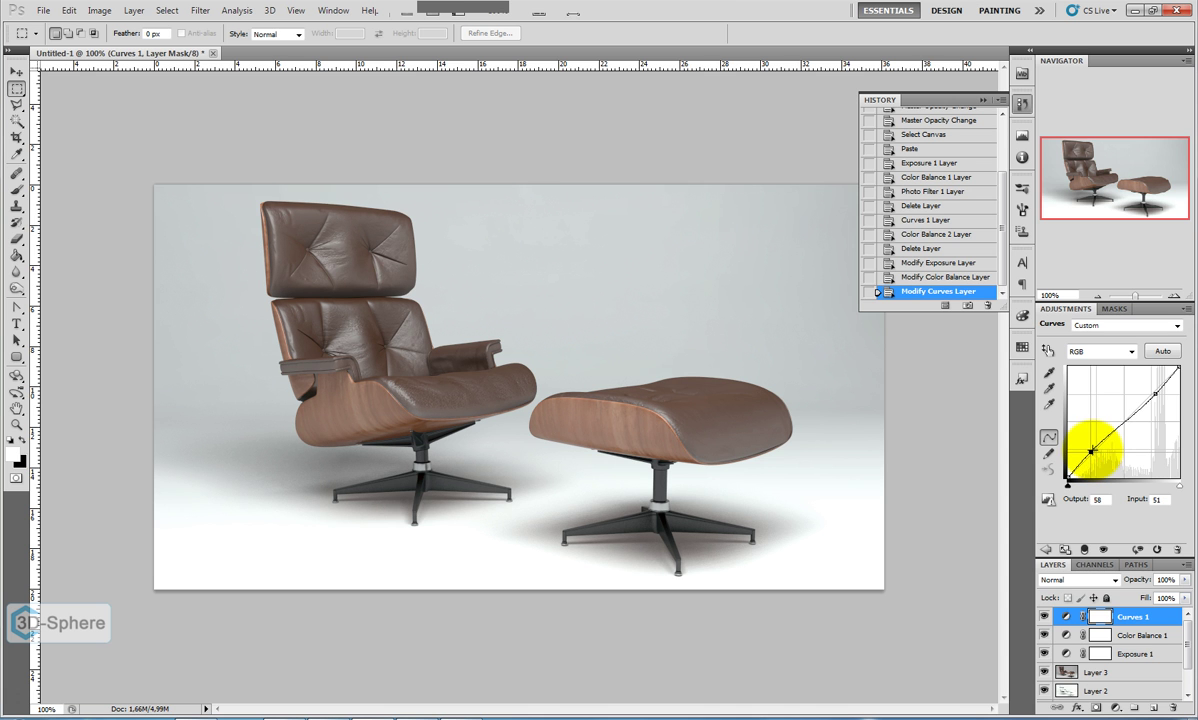
{"action": "left_click_drag", "start_coordinate": [1154, 389], "coordinate": [1151, 391]}
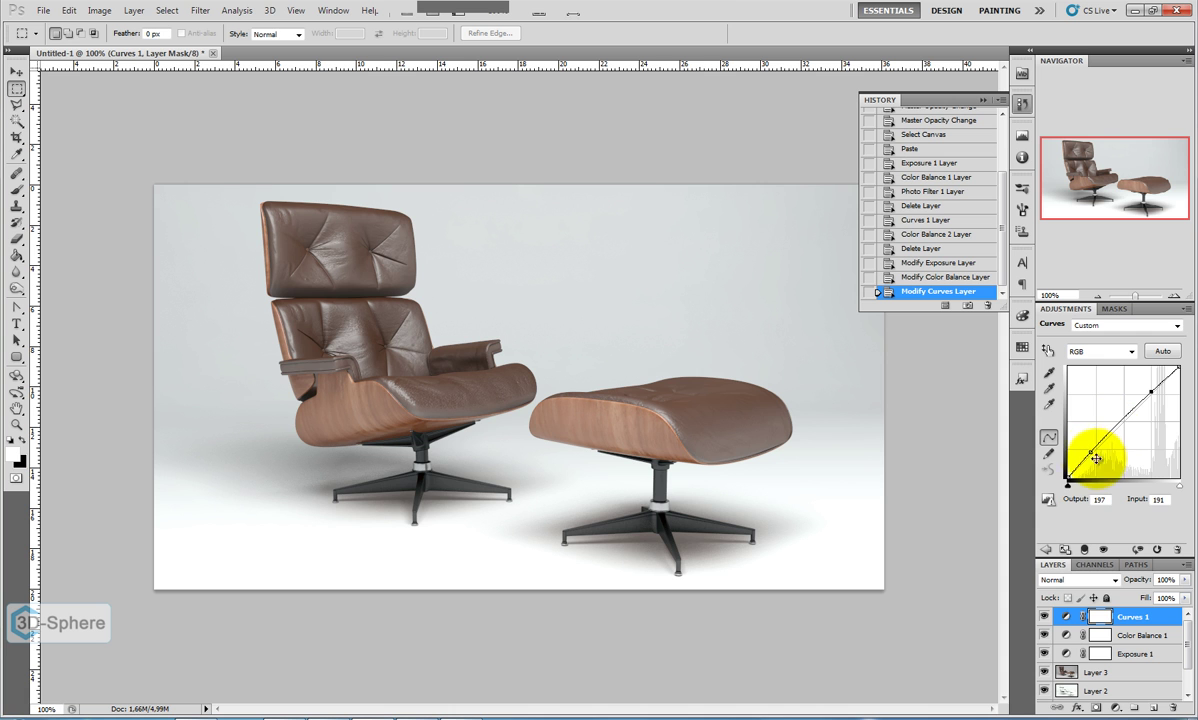
{"action": "left_click_drag", "start_coordinate": [1092, 452], "coordinate": [1096, 452]}
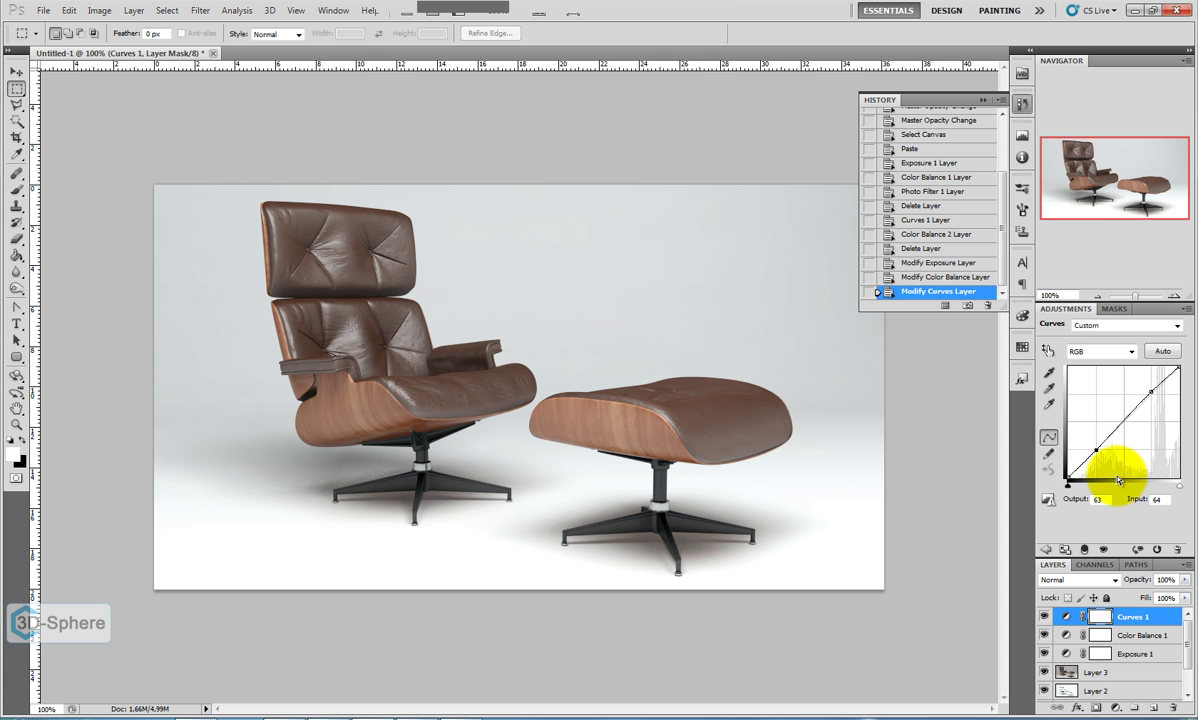
Select the whole canvas, copy it merged, and paste the adjusted image as a new layer above Curves.
{"action": "key", "text": "ctrl+a"}
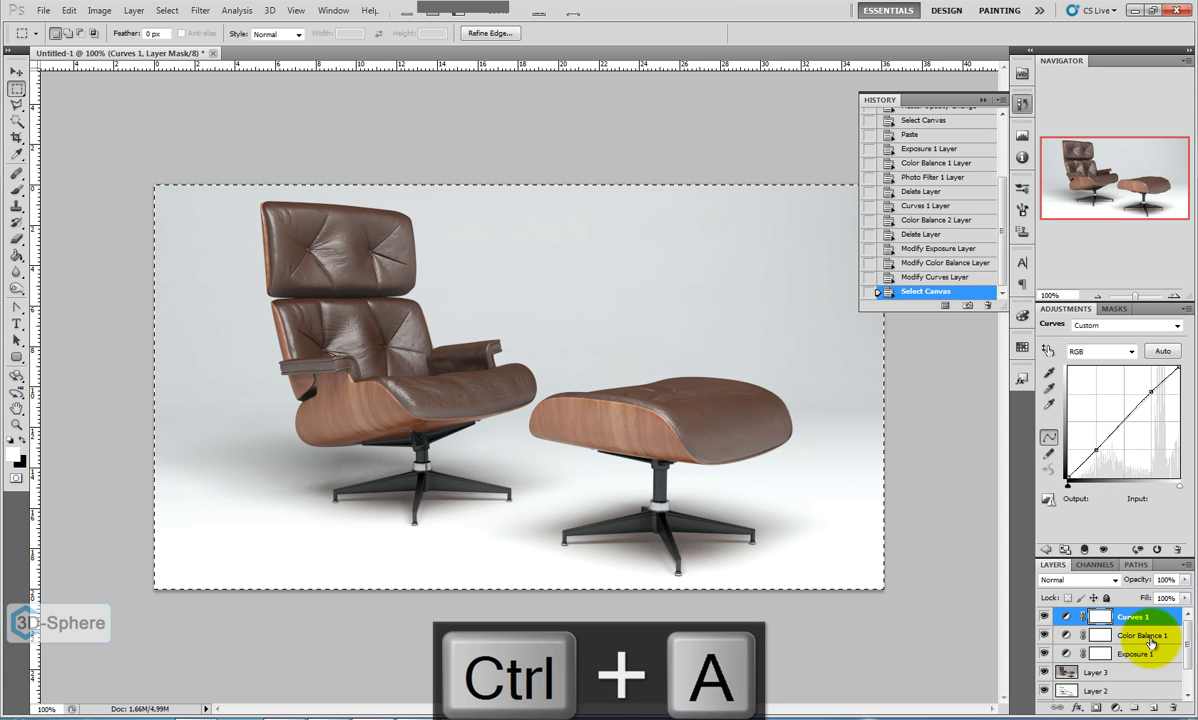
{"action": "key", "text": "ctrl+shift+c"}
{"action": "key", "text": "ctrl+v"}
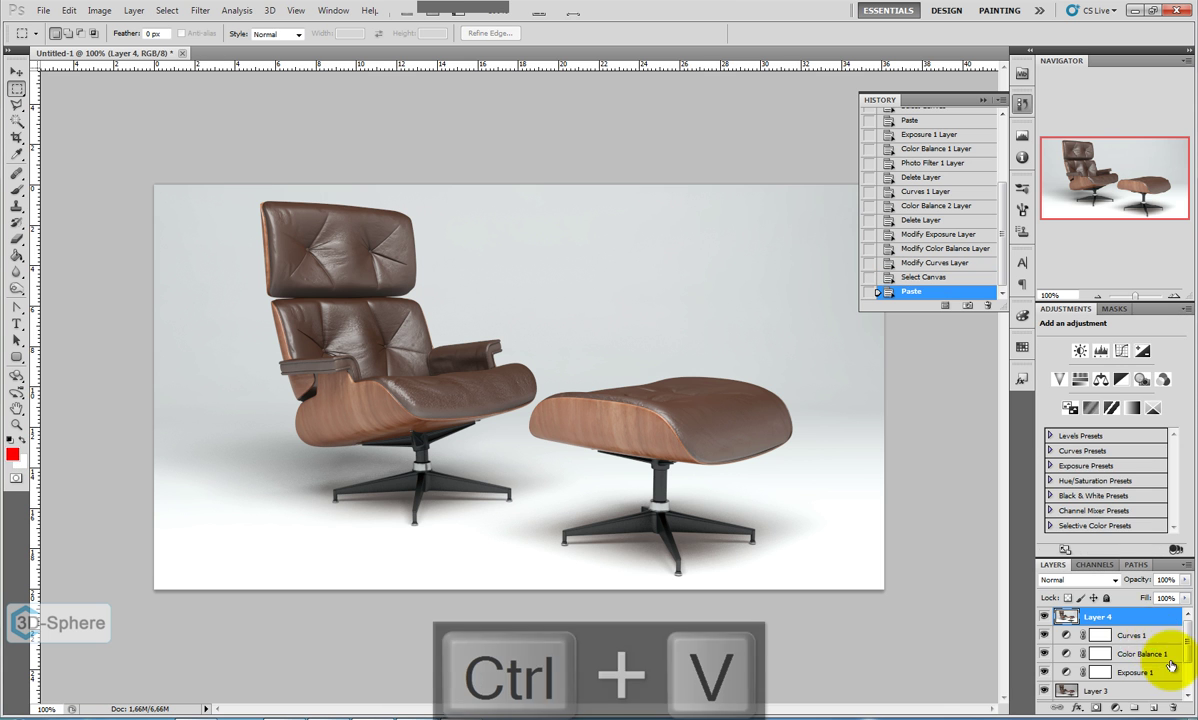
Duplicate the newly pasted merged layer and desaturate the copy.
{"action": "left_click_drag", "start_coordinate": [1125, 620], "coordinate": [1153, 707]}
{"action": "key", "text": "ctrl+shift+u"}
Apply a Median noise filter with a radius of 5 pixels to the desaturated copy.
{"action": "left_click", "coordinate": [236, 10]}
{"action": "left_click", "coordinate": [203, 11]}
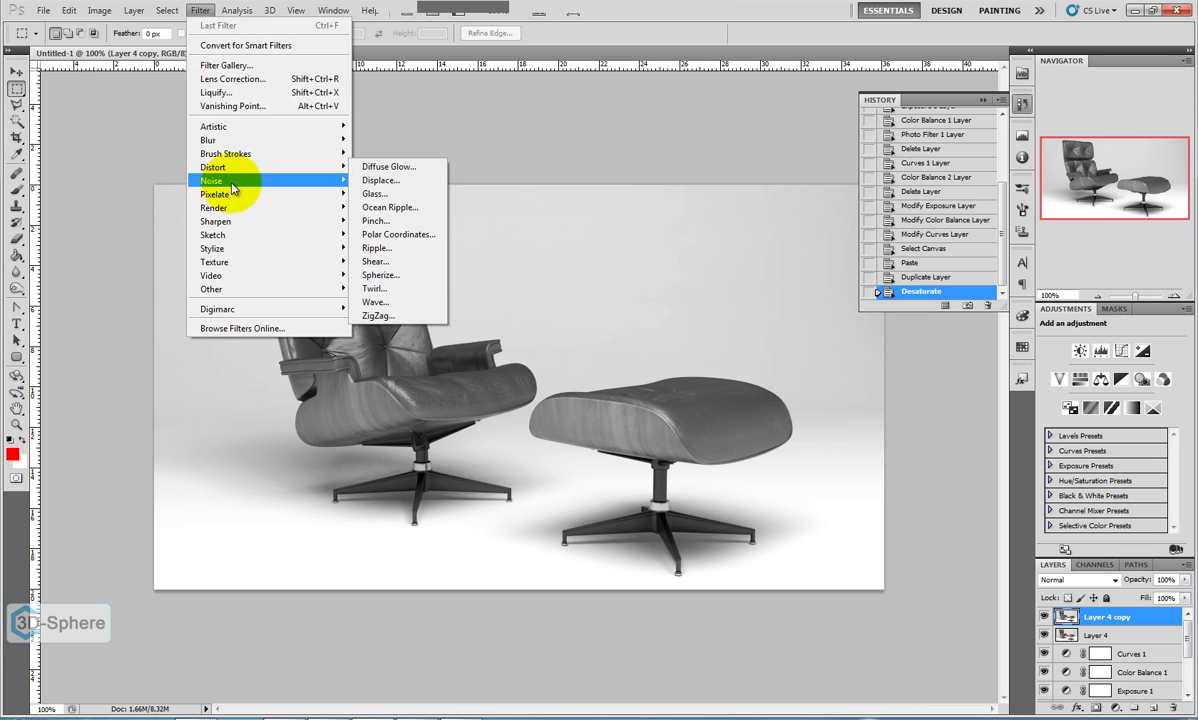
{"action": "mouse_move", "coordinate": [232, 181]}
{"action": "left_click", "coordinate": [377, 221]}
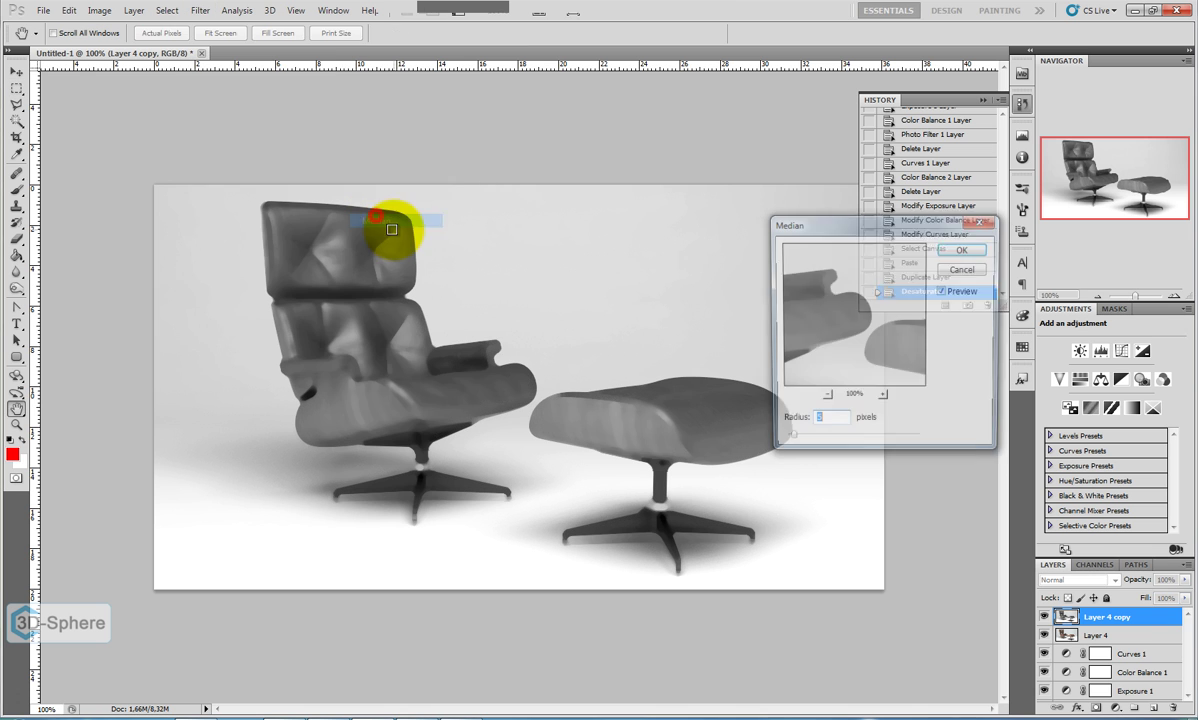
{"action": "left_click", "coordinate": [963, 250]}
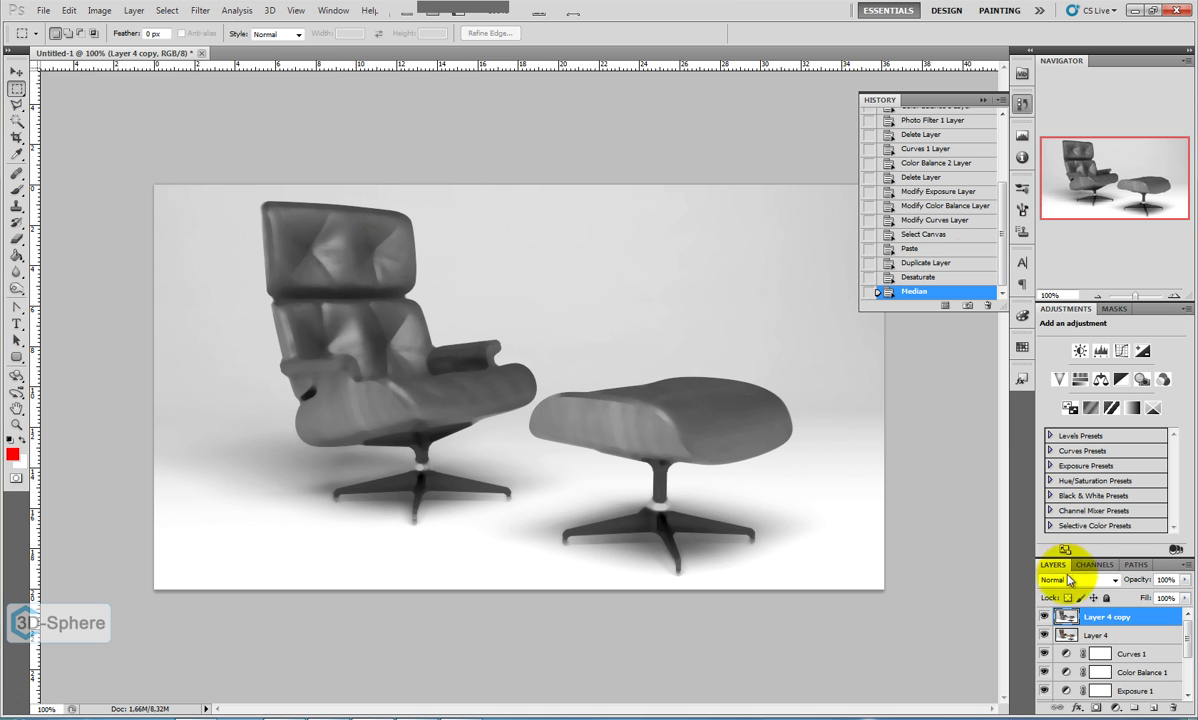
Blend the desaturated copy with Multiply at 30% opacity and toggle its visibility to compare the image with and without it.
{"action": "left_click", "coordinate": [1064, 579]}
{"action": "left_click", "coordinate": [1055, 260]}
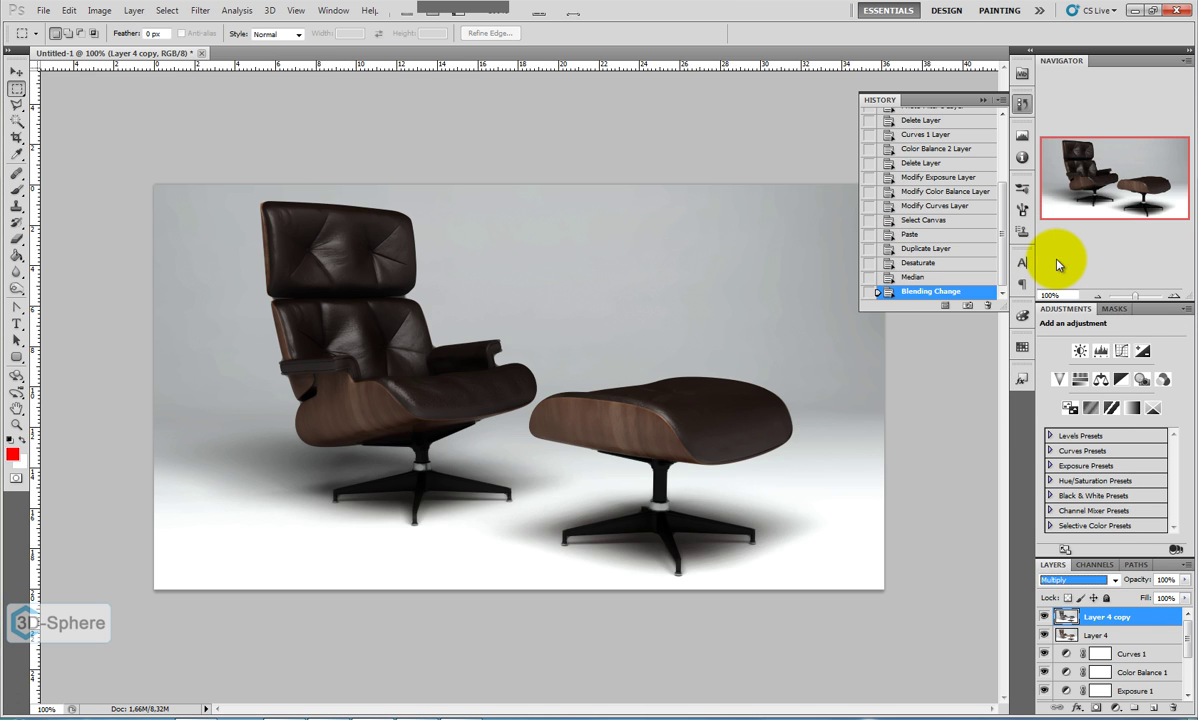
{"action": "left_click_drag", "start_coordinate": [1184, 580], "coordinate": [1136, 597]}
{"action": "left_click", "coordinate": [1045, 617]}
{"action": "left_click", "coordinate": [1045, 617]}
{"action": "left_click", "coordinate": [1045, 617]}
{"action": "left_click", "coordinate": [1045, 617]}
{"action": "left_click", "coordinate": [1045, 617]}
{"action": "left_click", "coordinate": [1045, 617]}
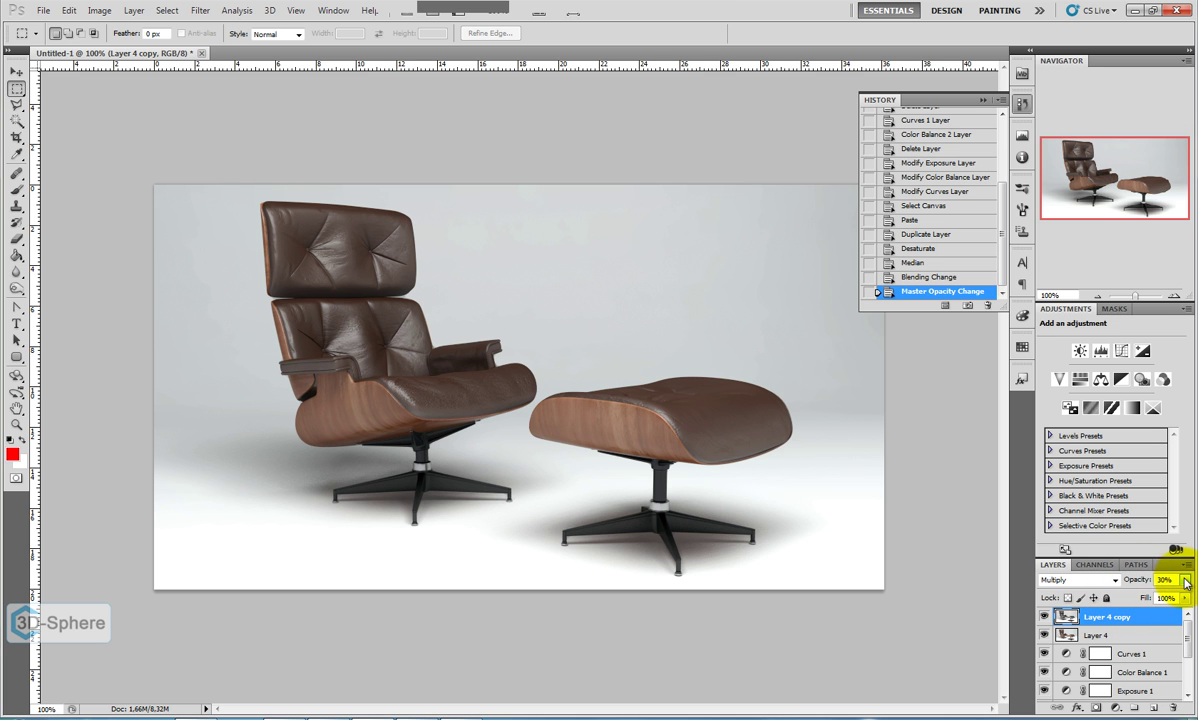
Try the Overlay blend mode on the desaturated copy and return the layer to Multiply.
{"action": "left_click", "coordinate": [1076, 580]}
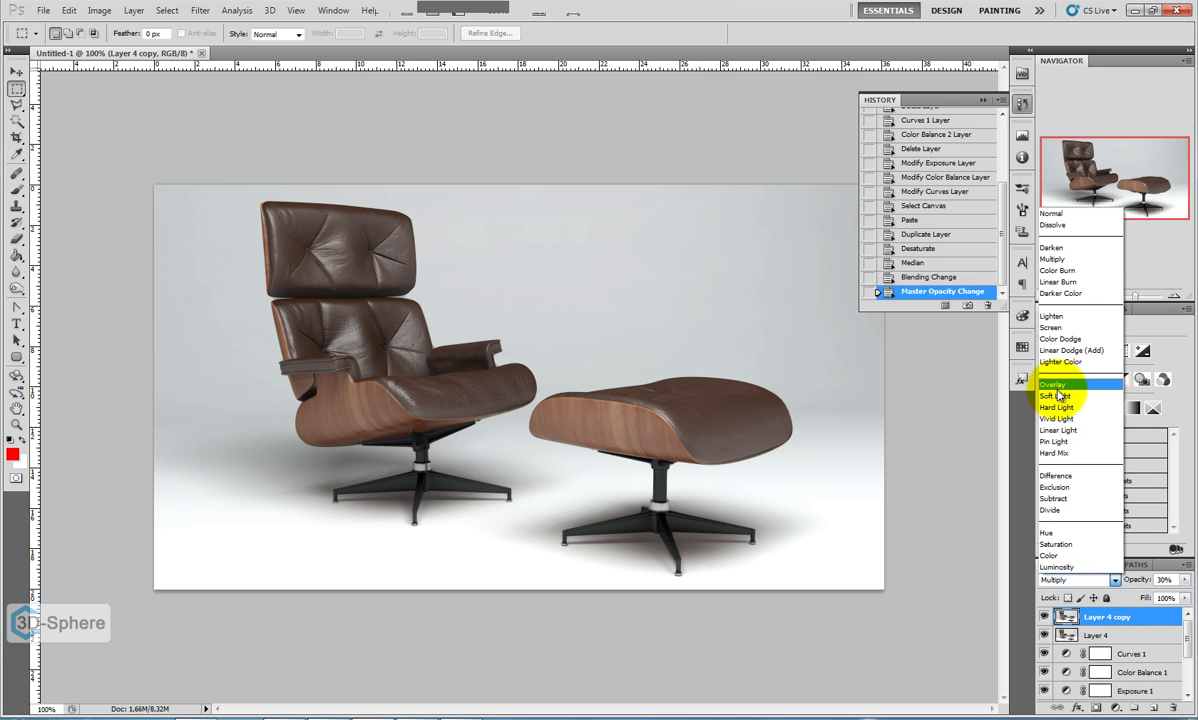
{"action": "left_click", "coordinate": [1056, 386]}
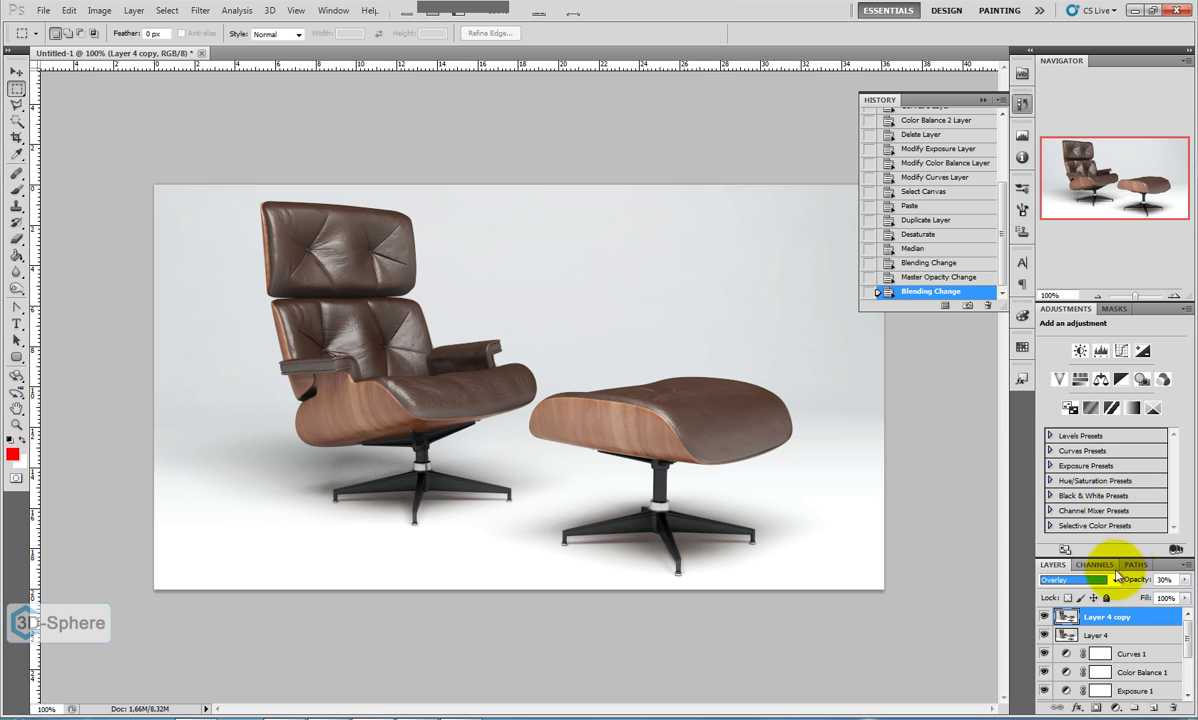
{"action": "left_click", "coordinate": [1076, 580]}
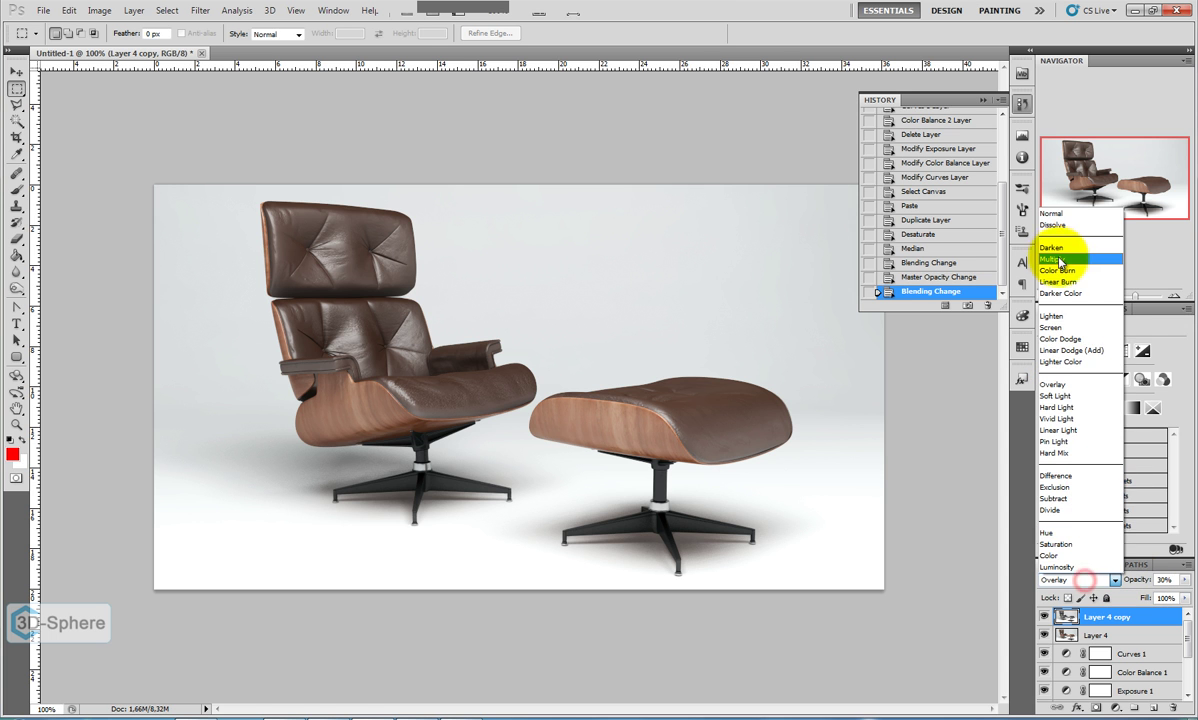
{"action": "left_click", "coordinate": [990, 258]}
Reduce the desaturated copy's opacity to 10% and toggle its visibility to check the effect.
{"action": "left_click", "coordinate": [1185, 580]}
{"action": "left_click", "coordinate": [1122, 594]}
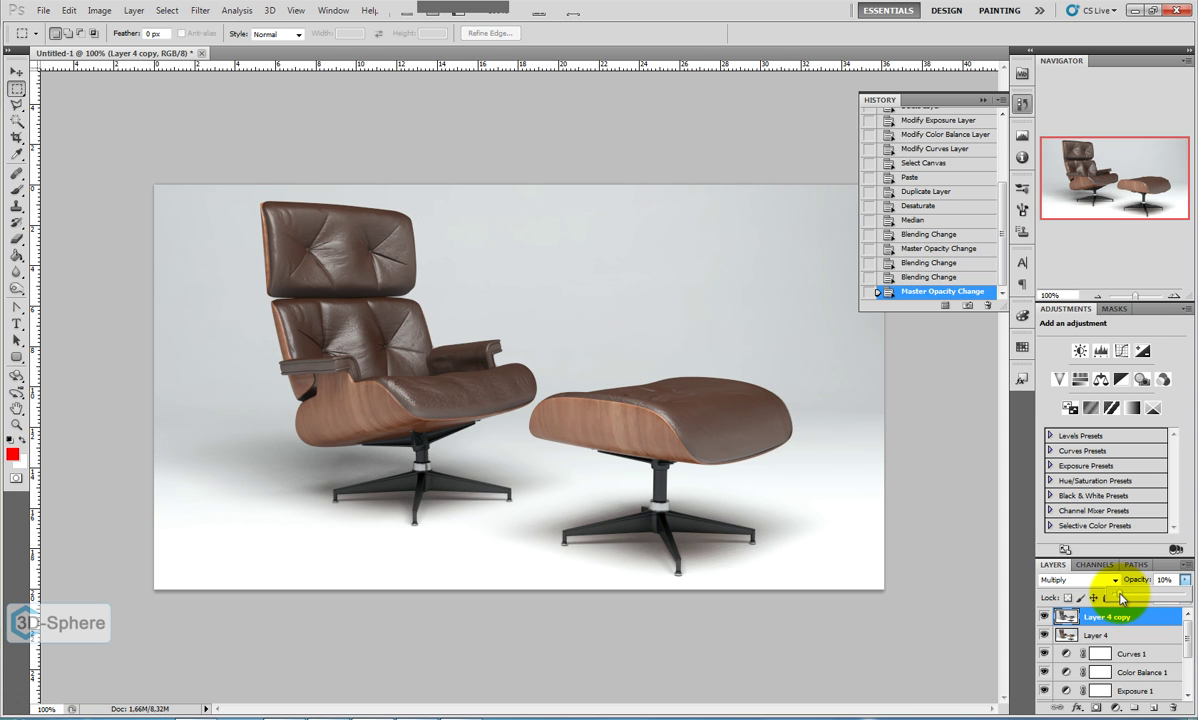
{"action": "left_click", "coordinate": [1031, 635]}
{"action": "left_click", "coordinate": [1046, 619]}
{"action": "left_click", "coordinate": [1046, 619]}
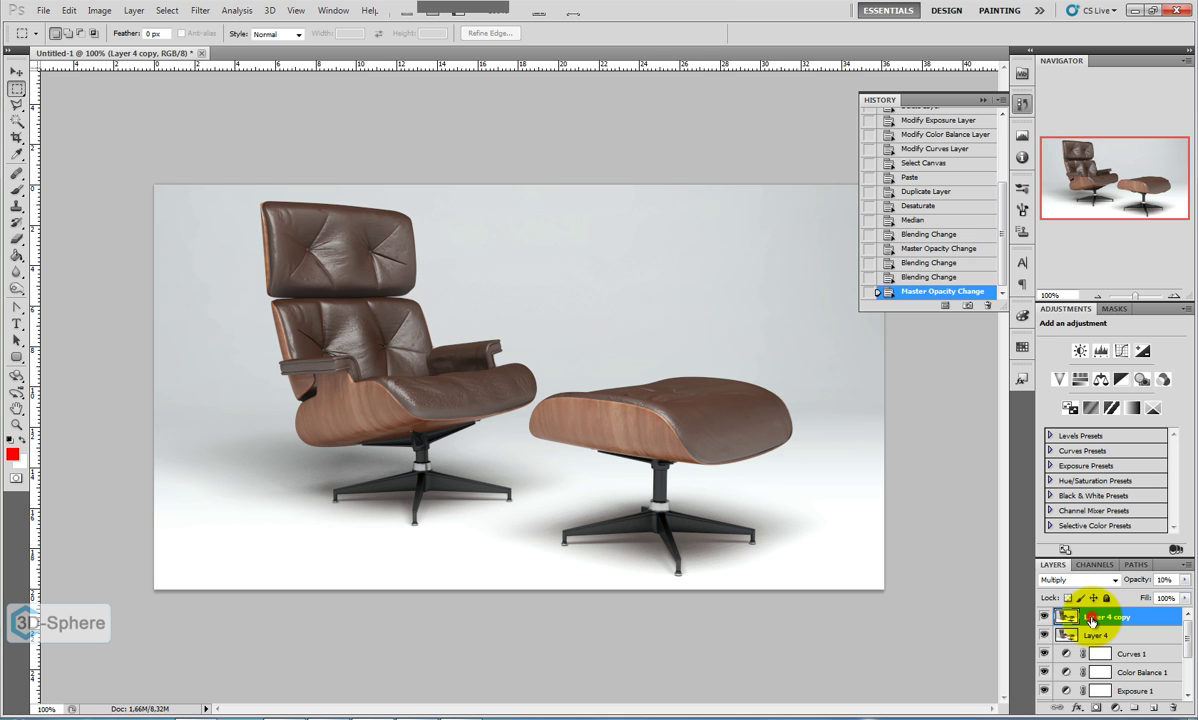
Select the whole canvas, copy it merged, and paste the result as a new layer above the desaturated copy.
{"action": "key", "text": "ctrl+a"}
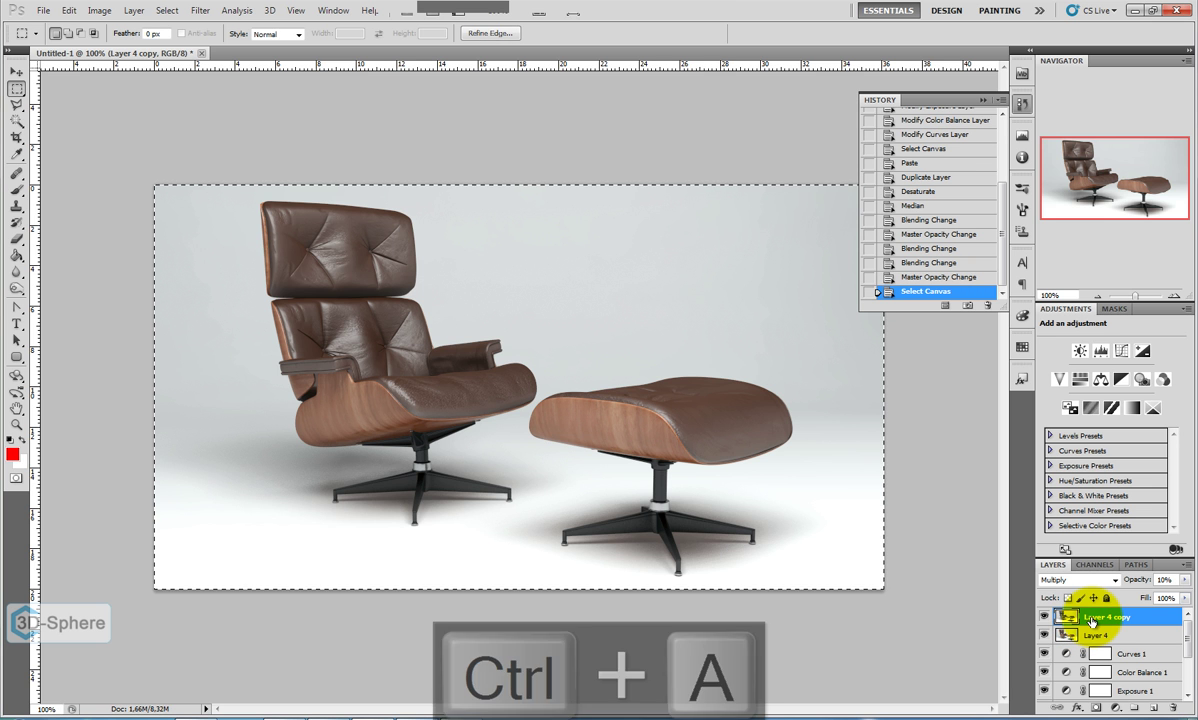
{"action": "key", "text": "ctrl+shift+c"}
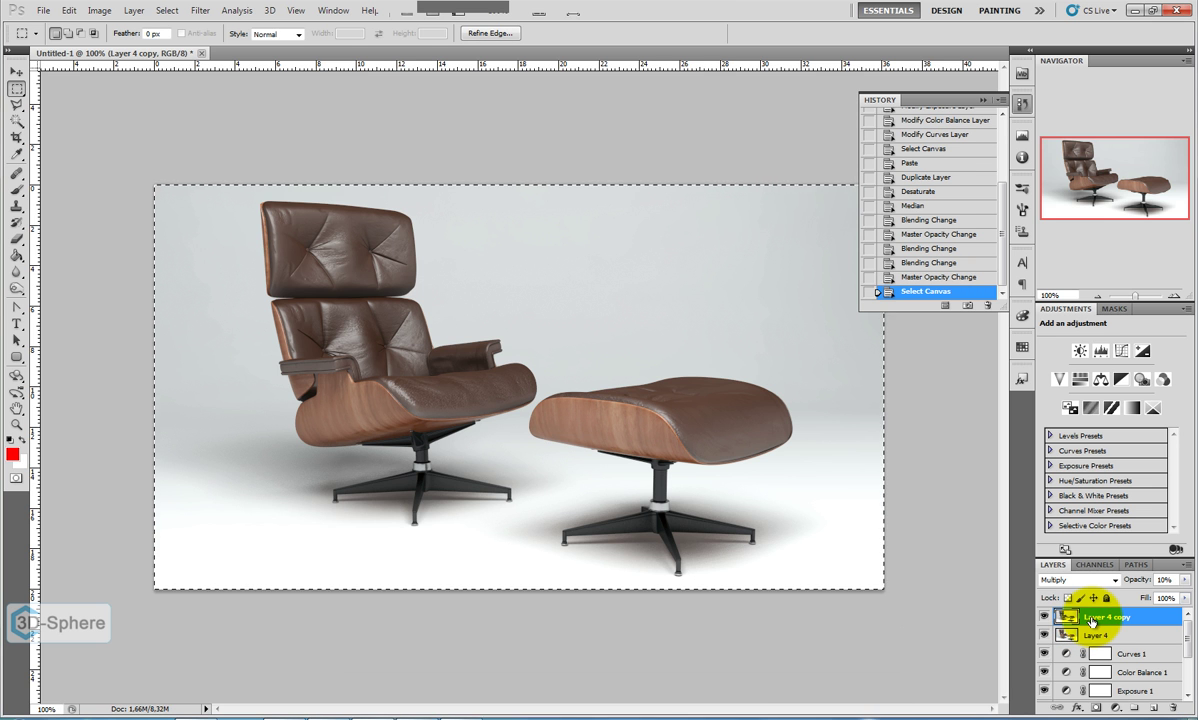
{"action": "key", "text": "ctrl+v"}
Create a new layer, fill a thin full-width strip along the canvas's top edge with black, and deselect it.
{"action": "left_click", "coordinate": [1153, 708]}
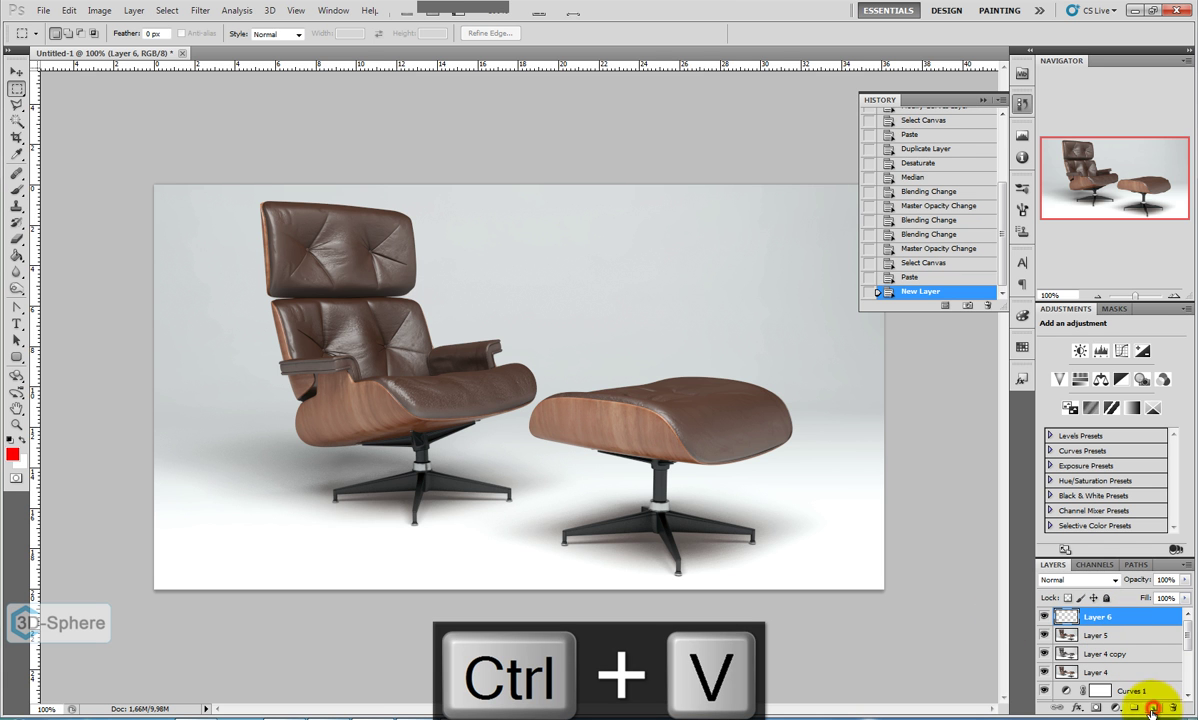
{"action": "left_click", "coordinate": [14, 455]}
{"action": "left_click", "coordinate": [698, 435]}
{"action": "left_click", "coordinate": [990, 372]}
{"action": "left_click_drag", "start_coordinate": [107, 131], "coordinate": [1020, 205]}
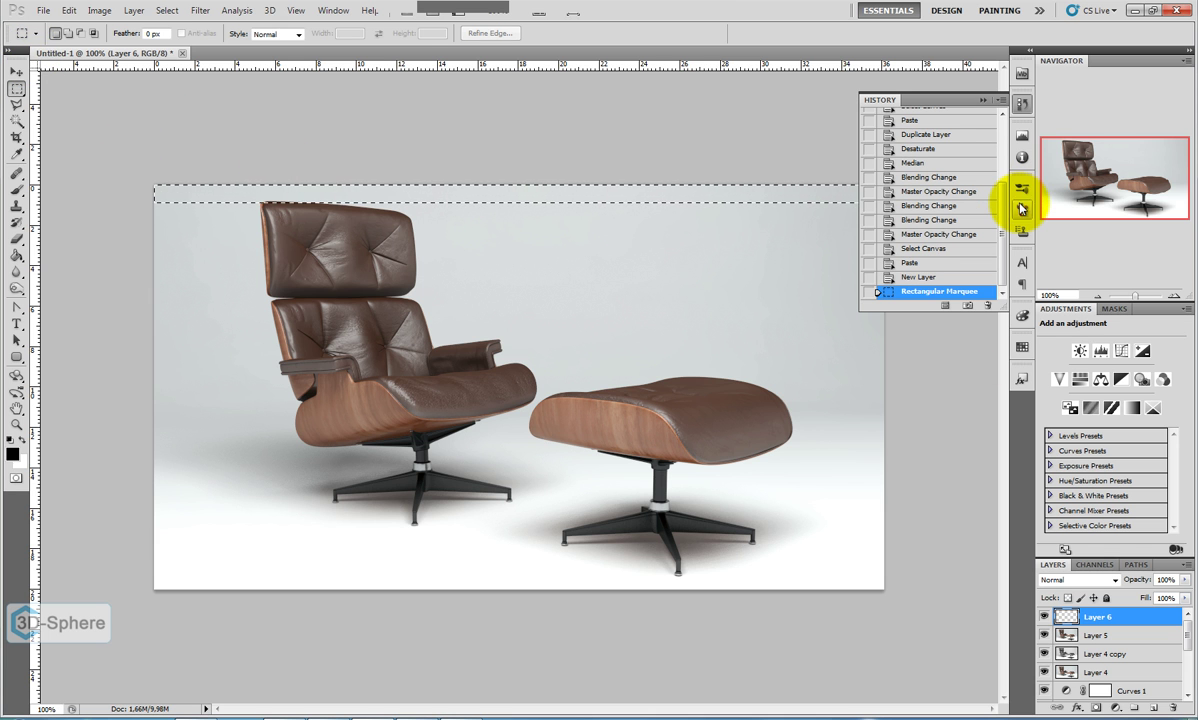
{"action": "left_click", "coordinate": [14, 256]}
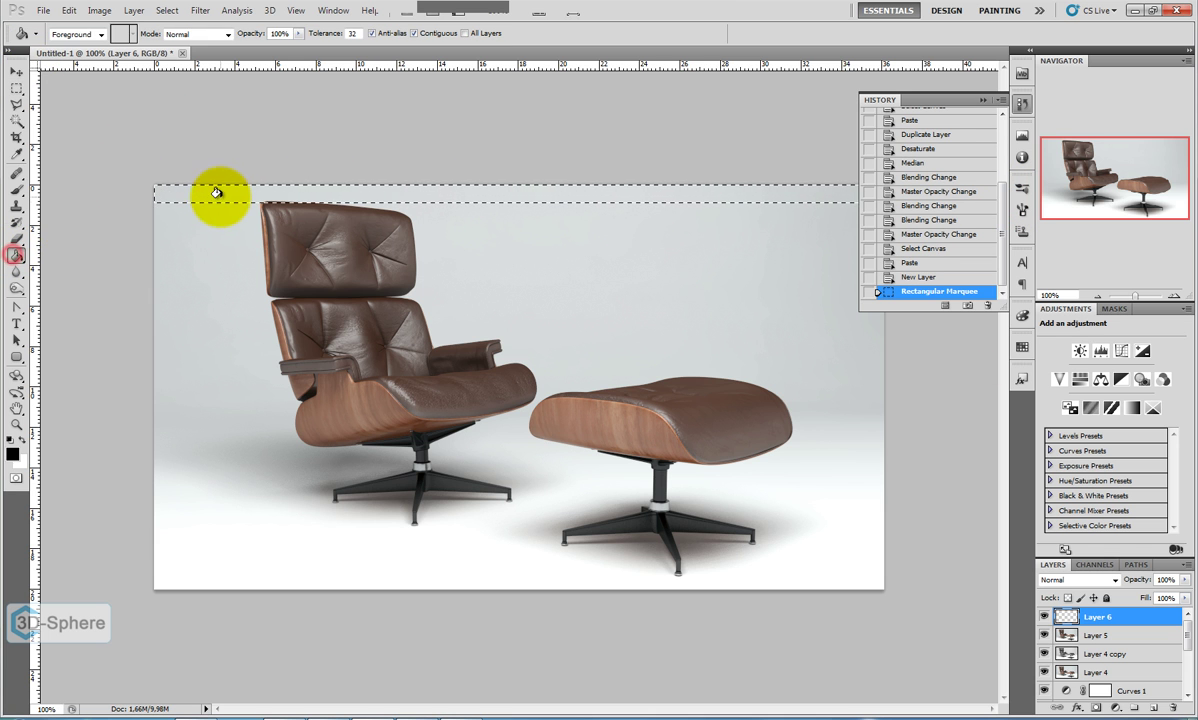
{"action": "left_click", "coordinate": [214, 193]}
{"action": "left_click", "coordinate": [16, 89]}
{"action": "left_click", "coordinate": [143, 99]}
{"action": "left_click", "coordinate": [597, 268]}
Duplicate the black strip layer and move the copy down to the canvas's bottom edge.
{"action": "left_click_drag", "start_coordinate": [1083, 620], "coordinate": [1152, 706]}
{"action": "left_click", "coordinate": [16, 72]}
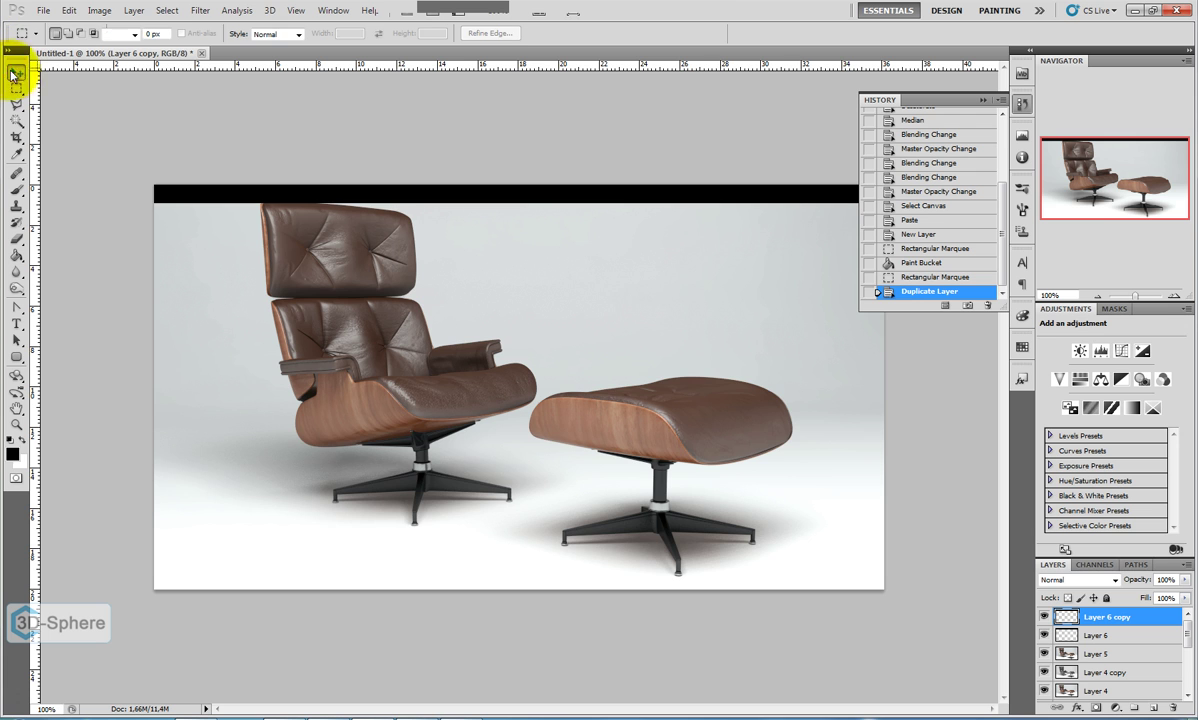
{"action": "left_click_drag", "start_coordinate": [388, 131], "coordinate": [388, 516]}
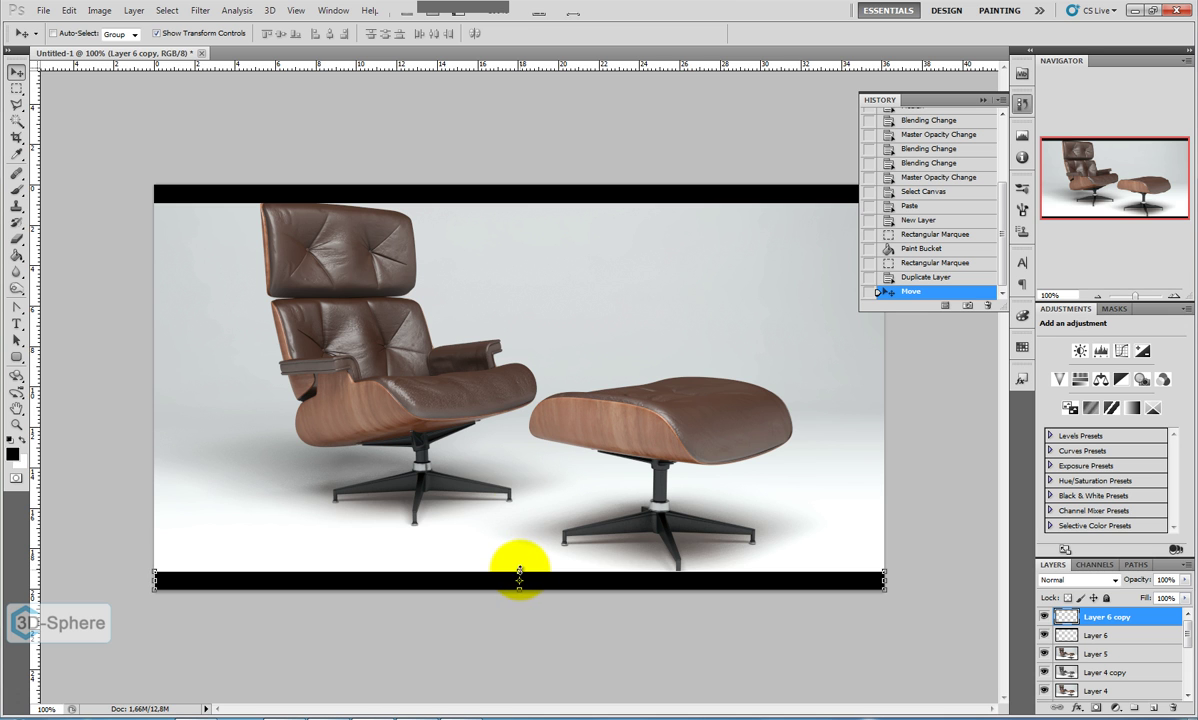
Stretch the black bar at the canvas's top edge downward to about 138% of its height and apply the transform.
{"action": "left_click", "coordinate": [16, 88]}
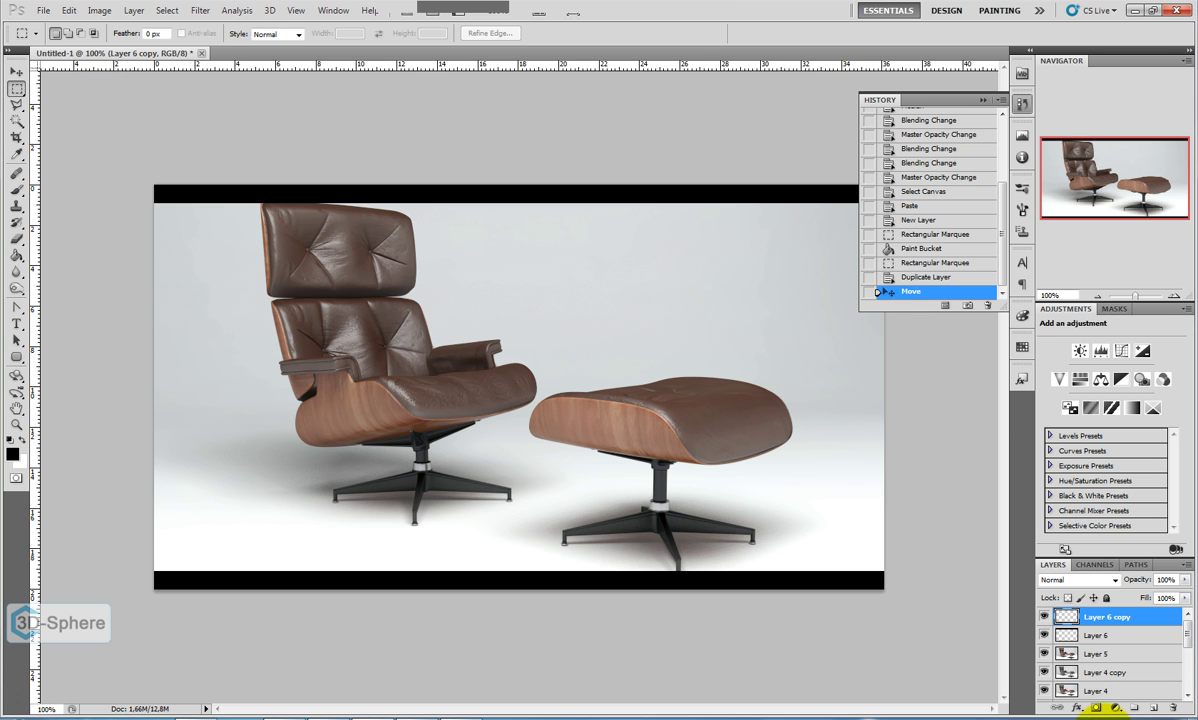
{"action": "left_click", "coordinate": [1094, 635]}
{"action": "left_click", "coordinate": [16, 71]}
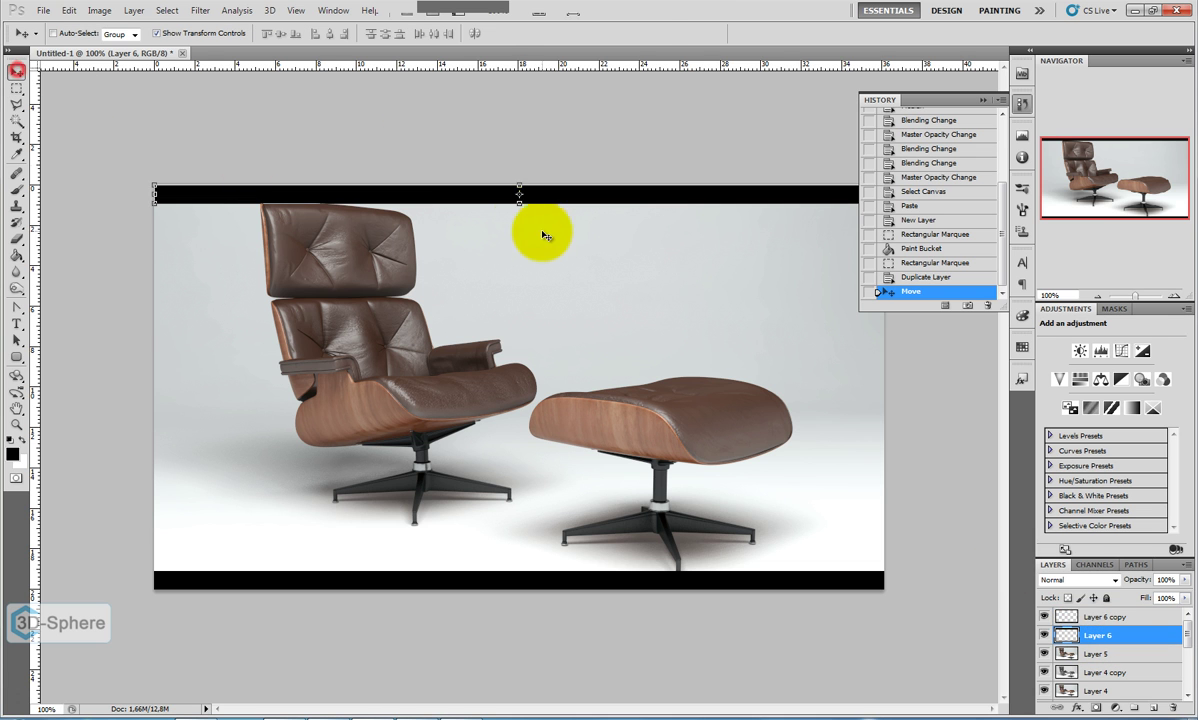
{"action": "left_click_drag", "start_coordinate": [520, 203], "coordinate": [520, 210]}
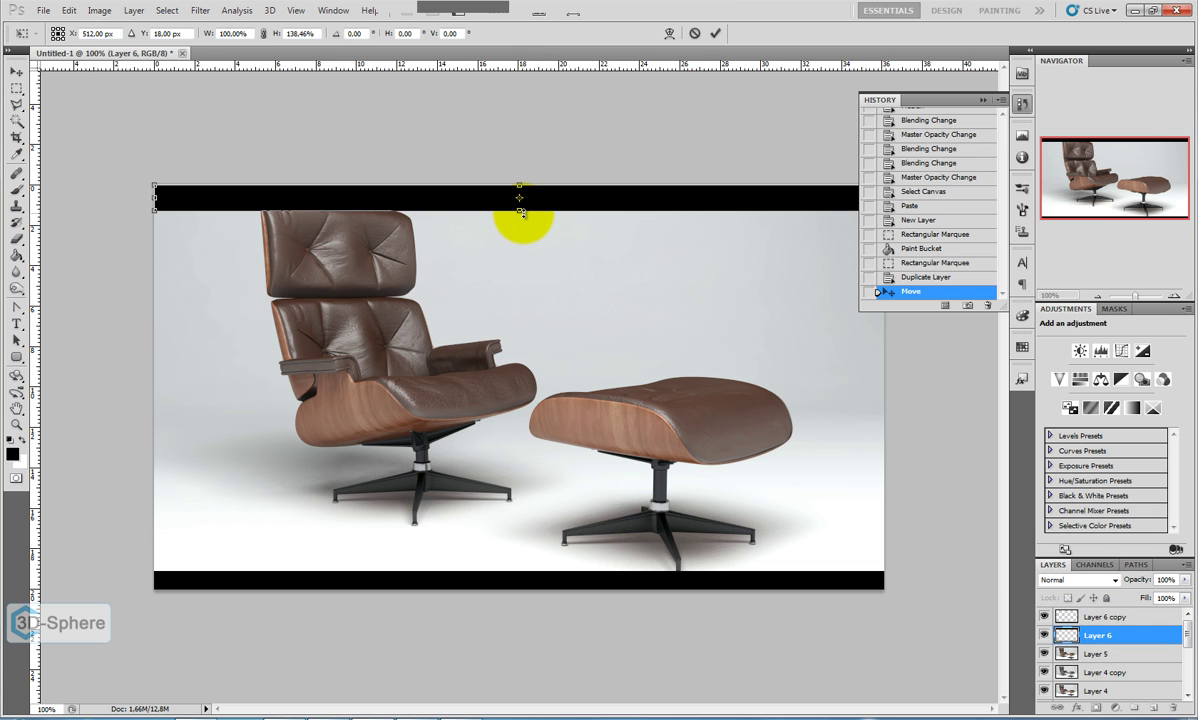
{"action": "left_click", "coordinate": [16, 88]}
{"action": "left_click", "coordinate": [590, 268]}
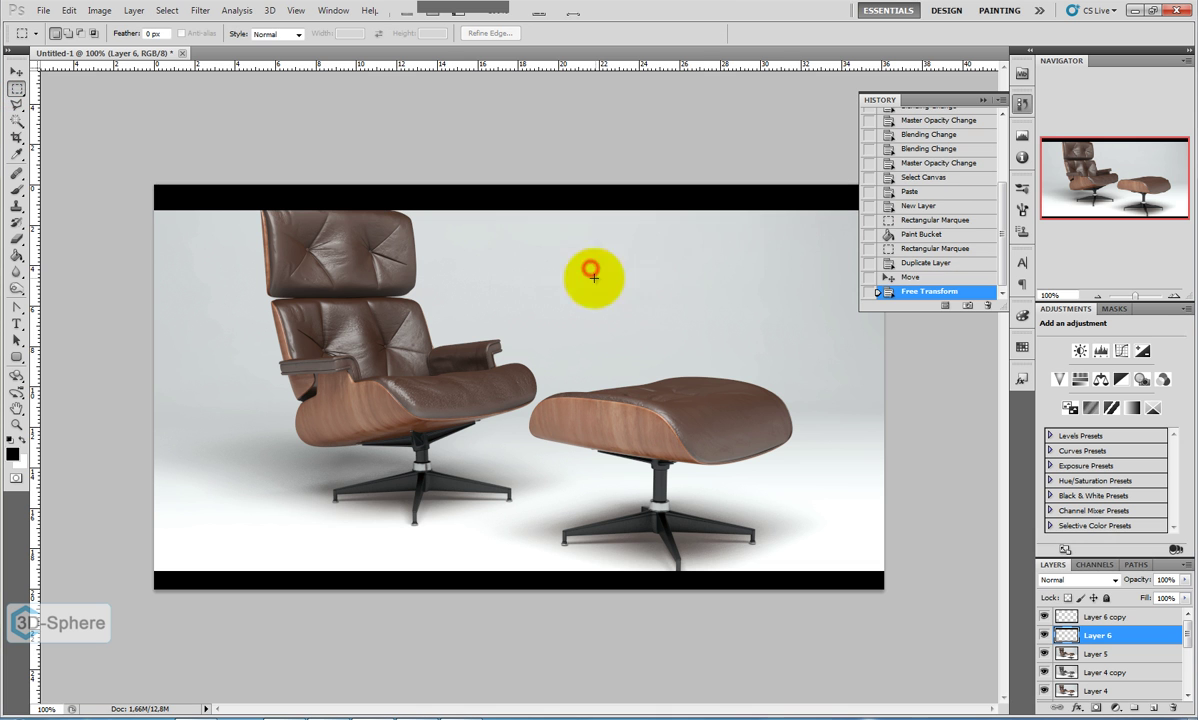
Replace the thinner bottom bar: delete its layer, duplicate the thickened top bar and move the copy to the canvas's bottom edge.
{"action": "left_click", "coordinate": [1106, 620]}
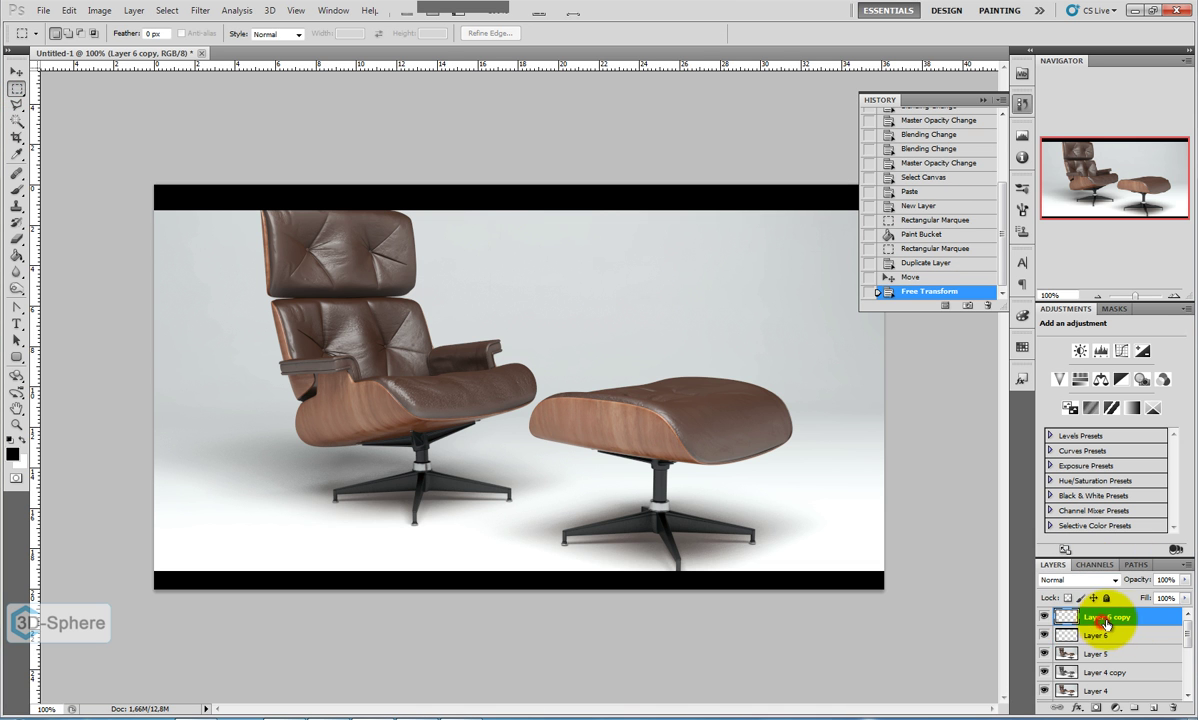
{"action": "double_click", "coordinate": [1106, 620]}
{"action": "left_click", "coordinate": [1003, 393]}
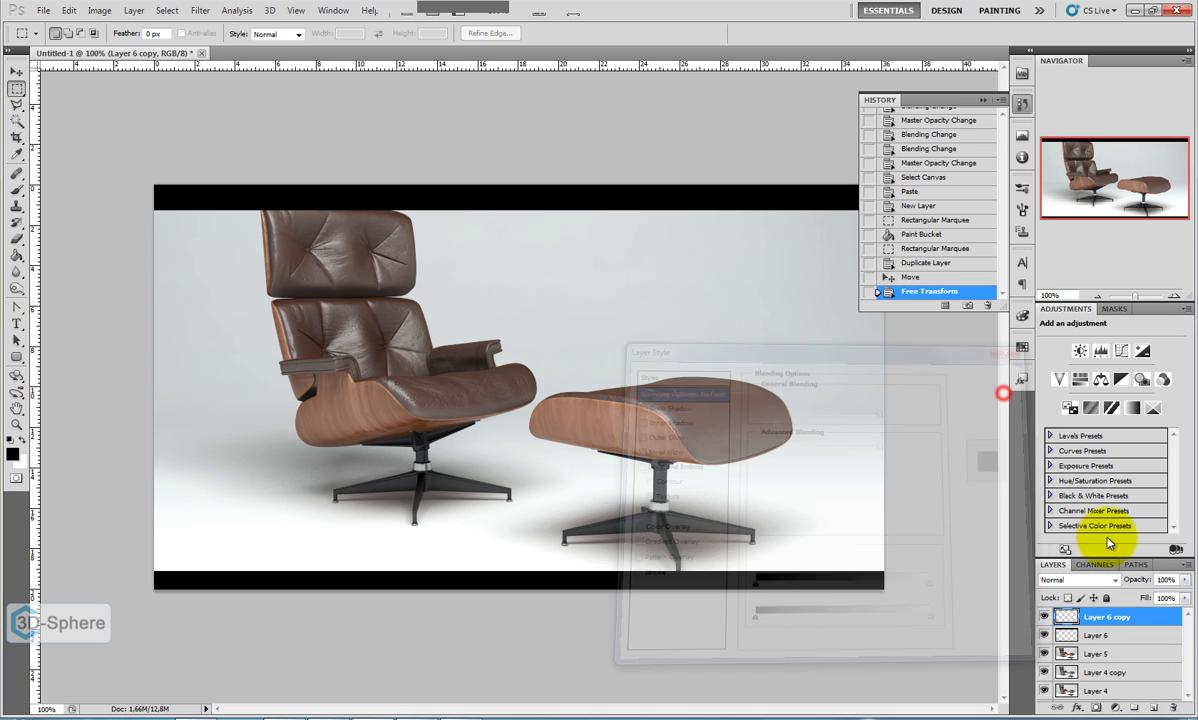
{"action": "left_click_drag", "start_coordinate": [1091, 615], "coordinate": [1172, 706]}
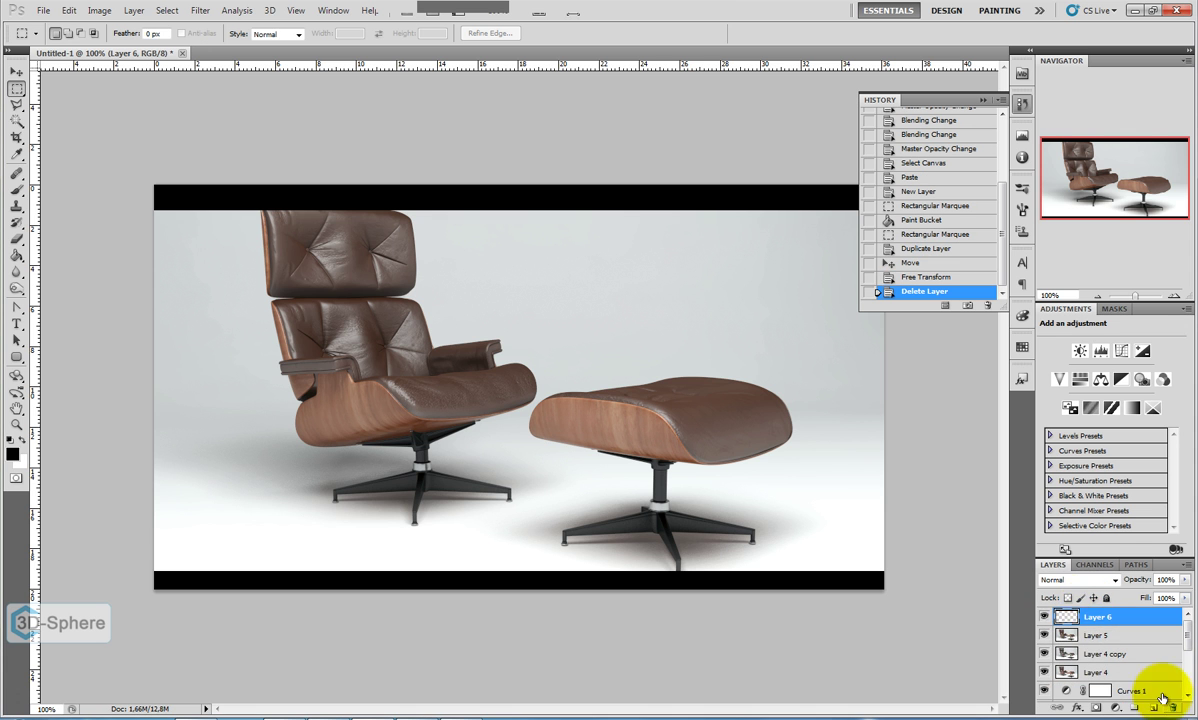
{"action": "left_click_drag", "start_coordinate": [1070, 617], "coordinate": [1158, 709]}
{"action": "left_click_drag", "start_coordinate": [372, 182], "coordinate": [376, 570]}
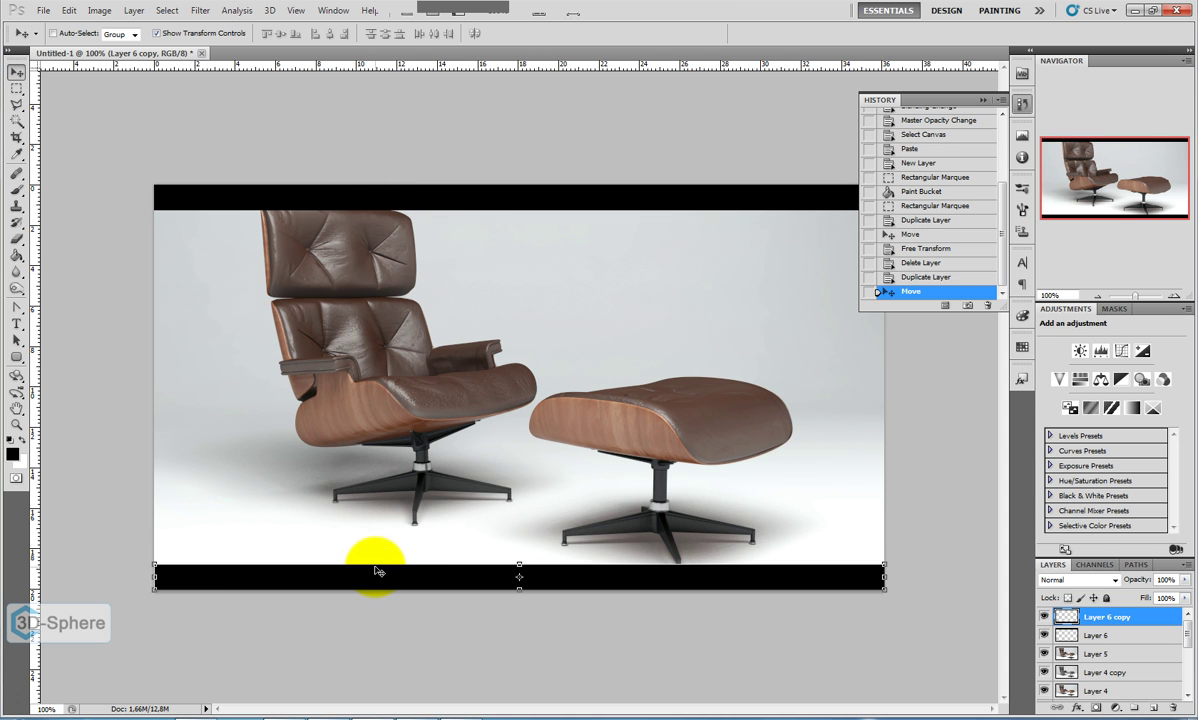
{"action": "left_click", "coordinate": [16, 88]}
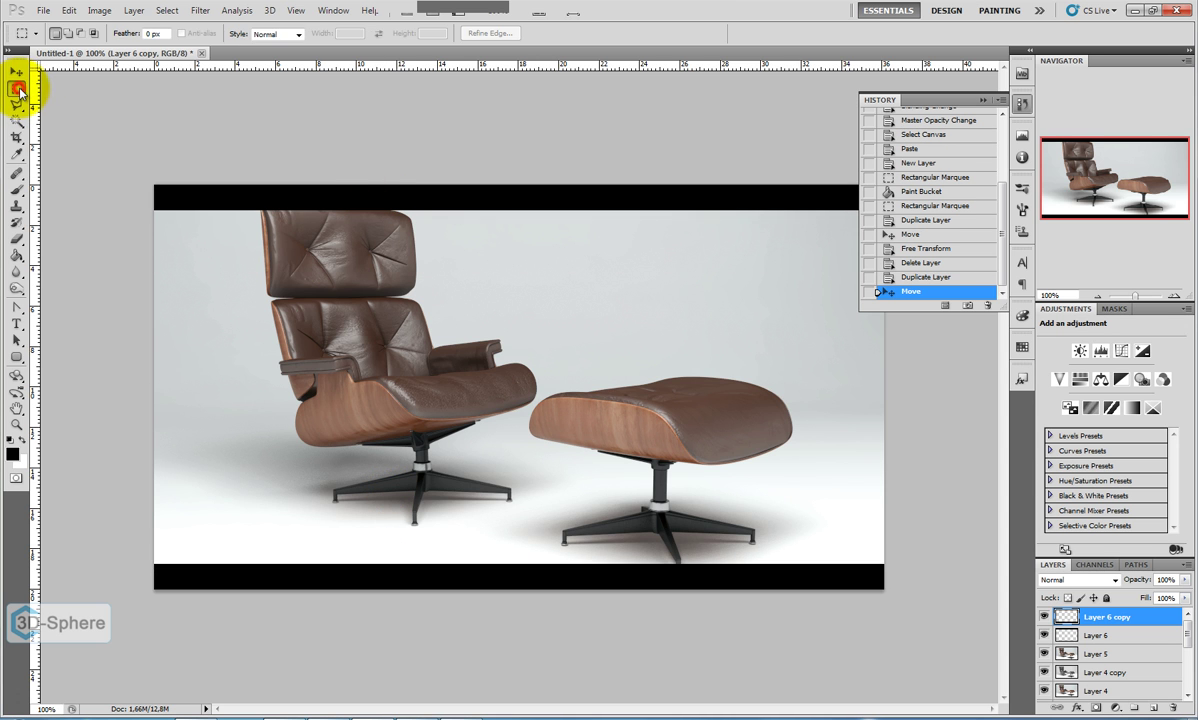
Move the merged render on Layer 5 slightly down so the chair's headrest clears the top black bar.
{"action": "left_click", "coordinate": [1097, 653]}
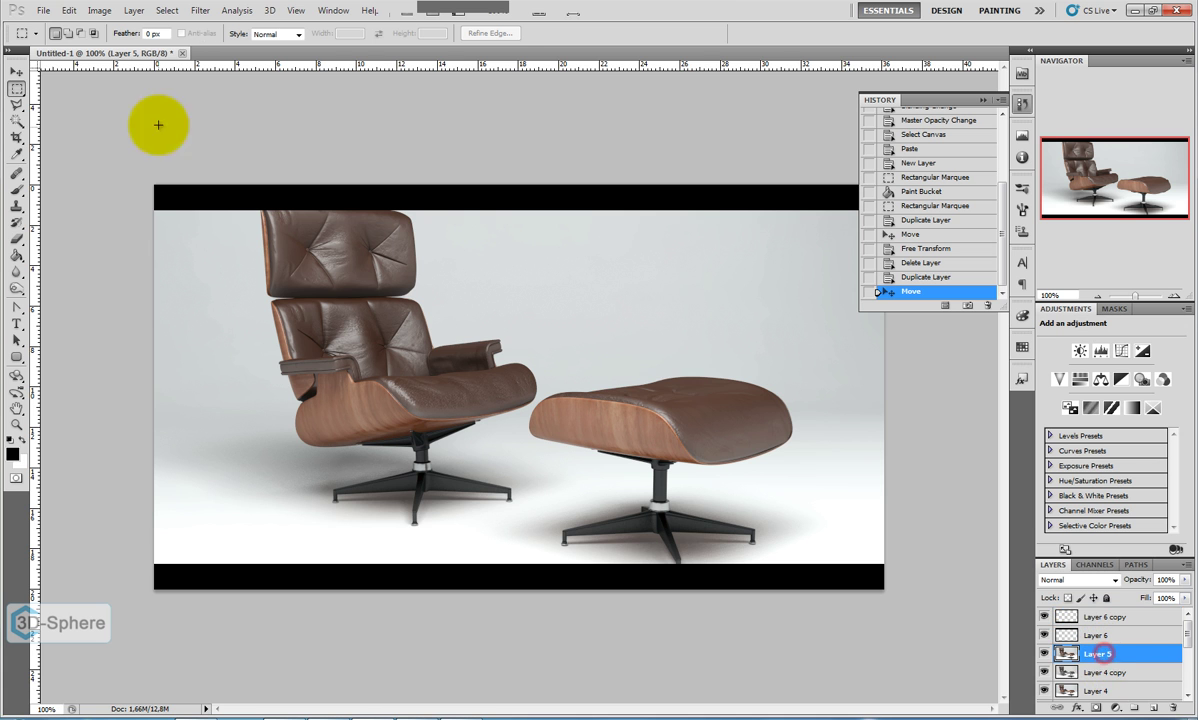
{"action": "left_click", "coordinate": [16, 72]}
{"action": "left_click_drag", "start_coordinate": [395, 361], "coordinate": [395, 374]}
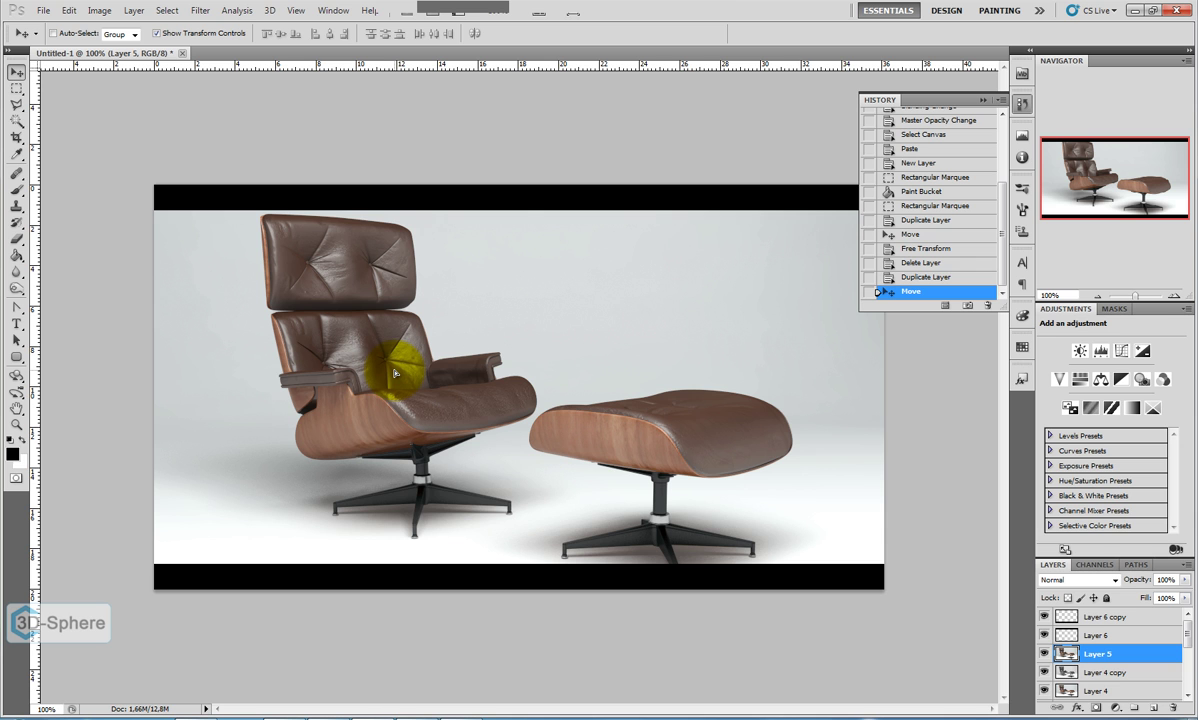
{"action": "left_click_drag", "start_coordinate": [395, 374], "coordinate": [395, 374]}
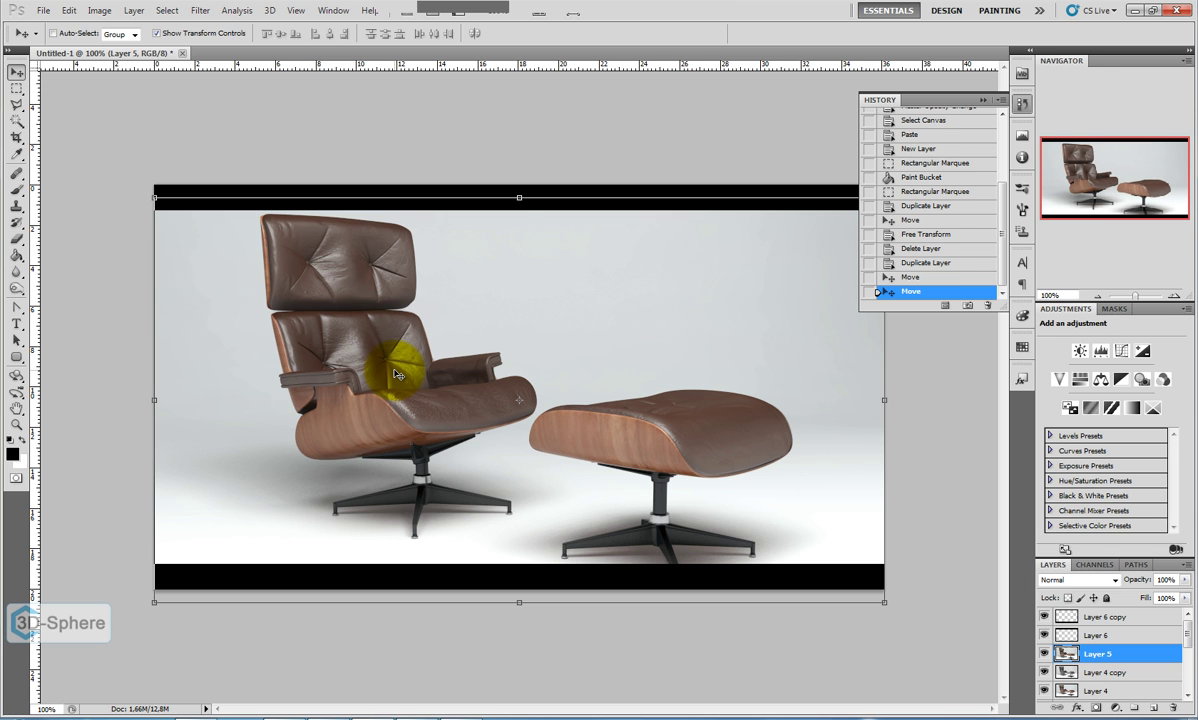
Apply a Gaussian Blur with a radius of 0.2 pixels to the merged render on Layer 5.
{"action": "left_click", "coordinate": [16, 88]}
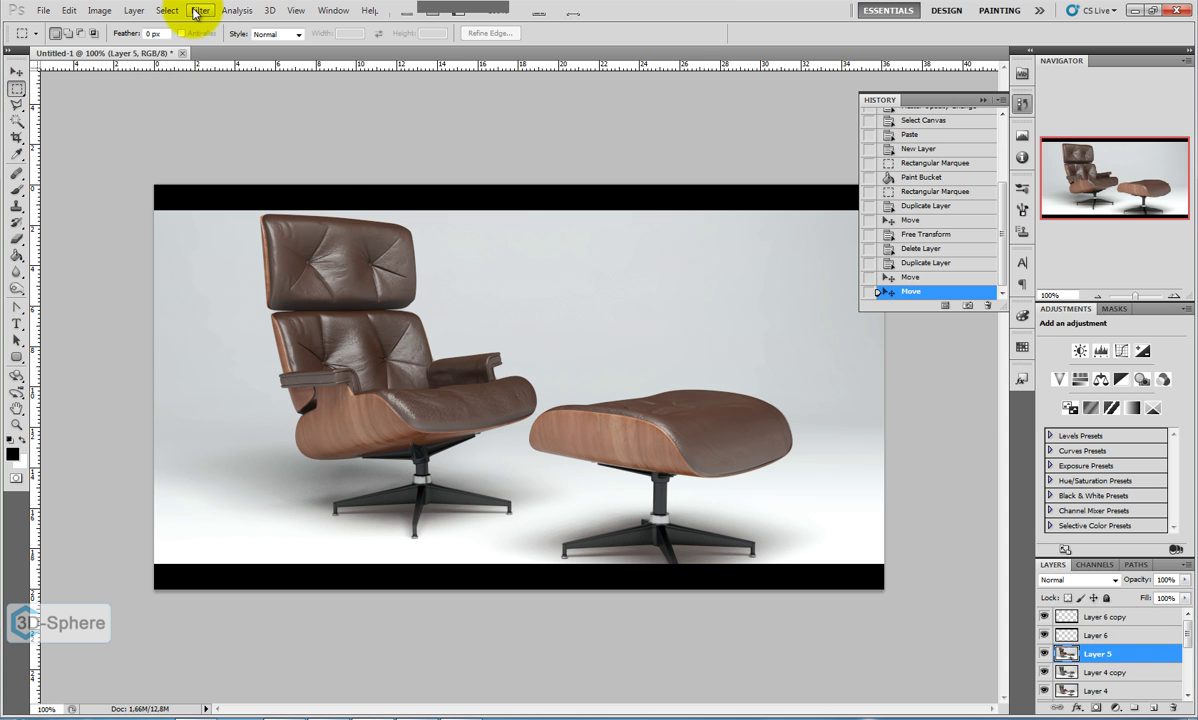
{"action": "left_click", "coordinate": [195, 13]}
{"action": "left_click", "coordinate": [202, 12]}
{"action": "left_click", "coordinate": [199, 12]}
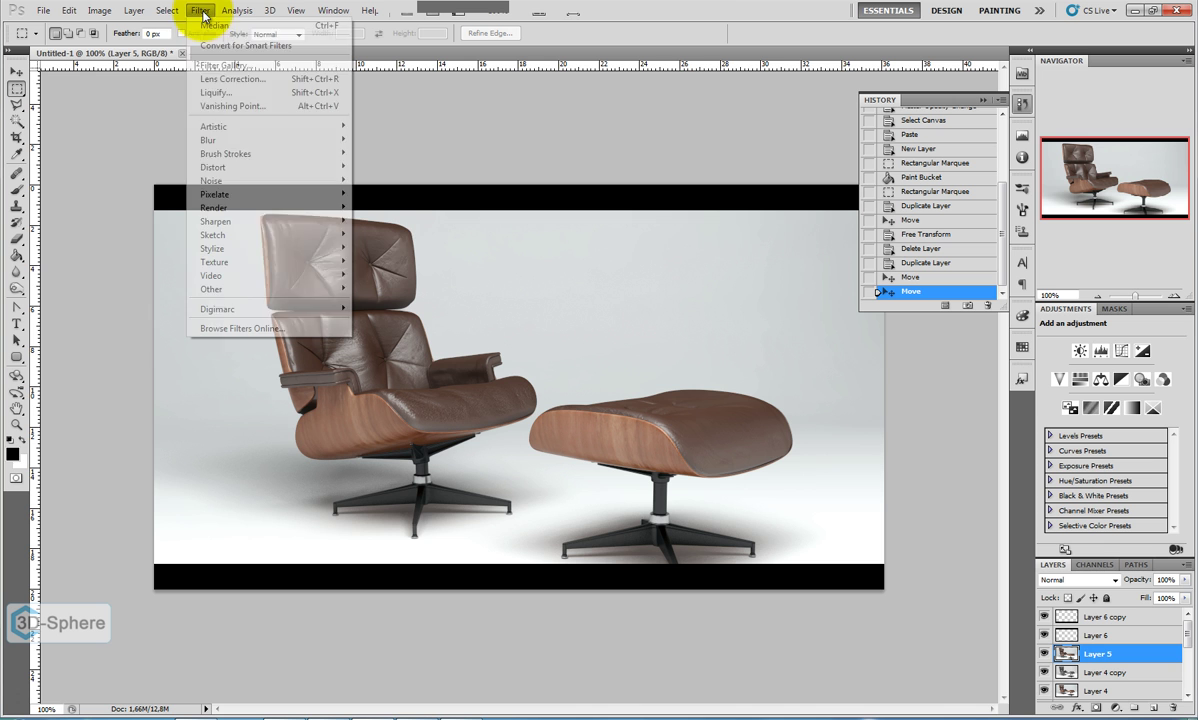
{"action": "left_click", "coordinate": [212, 141]}
{"action": "left_click", "coordinate": [392, 193]}
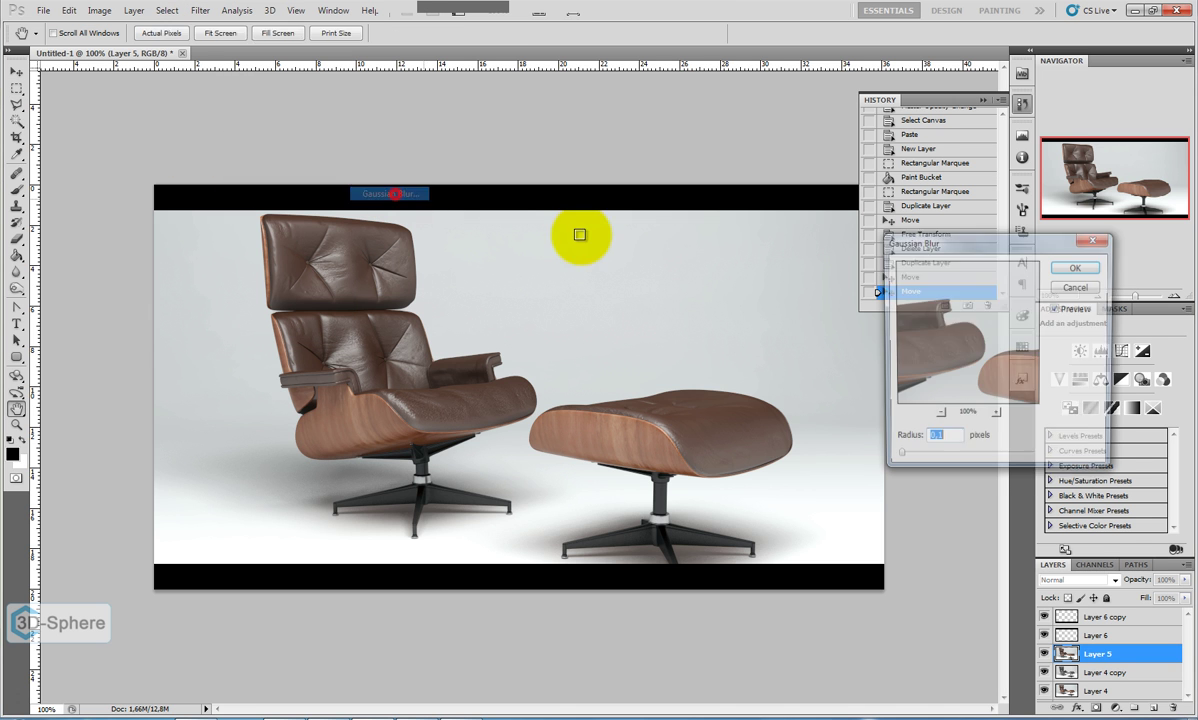
{"action": "left_click_drag", "start_coordinate": [898, 460], "coordinate": [901, 462]}
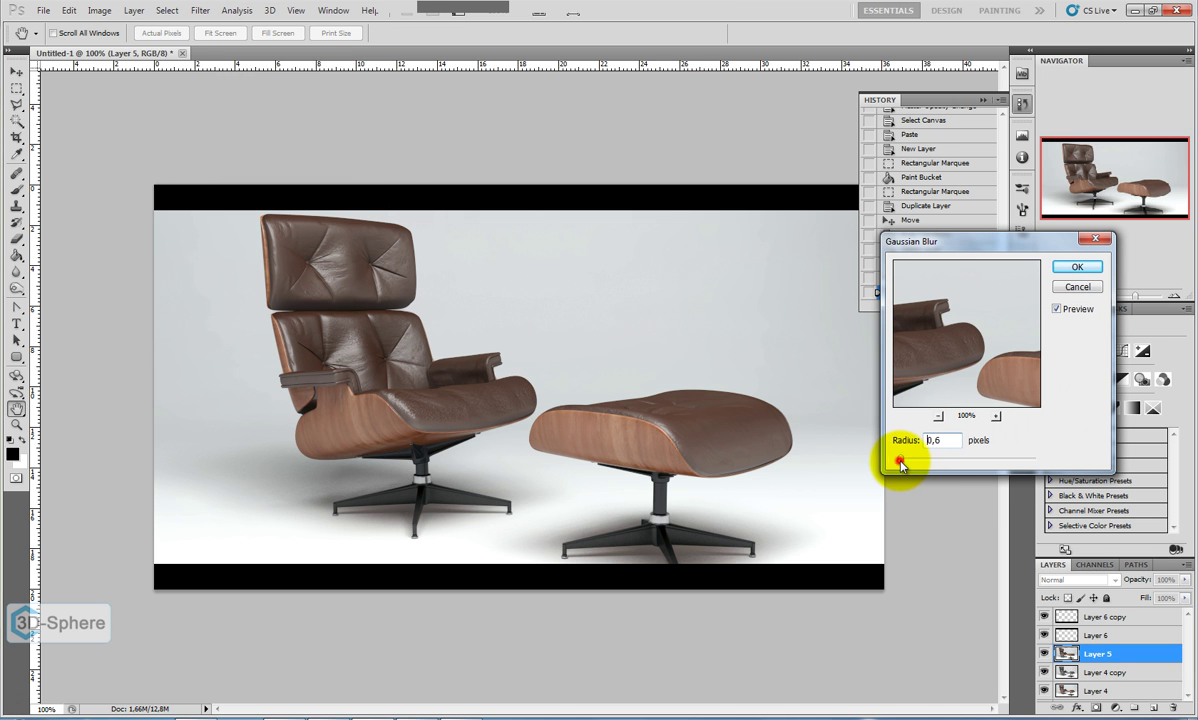
{"action": "left_click_drag", "start_coordinate": [930, 385], "coordinate": [1006, 378]}
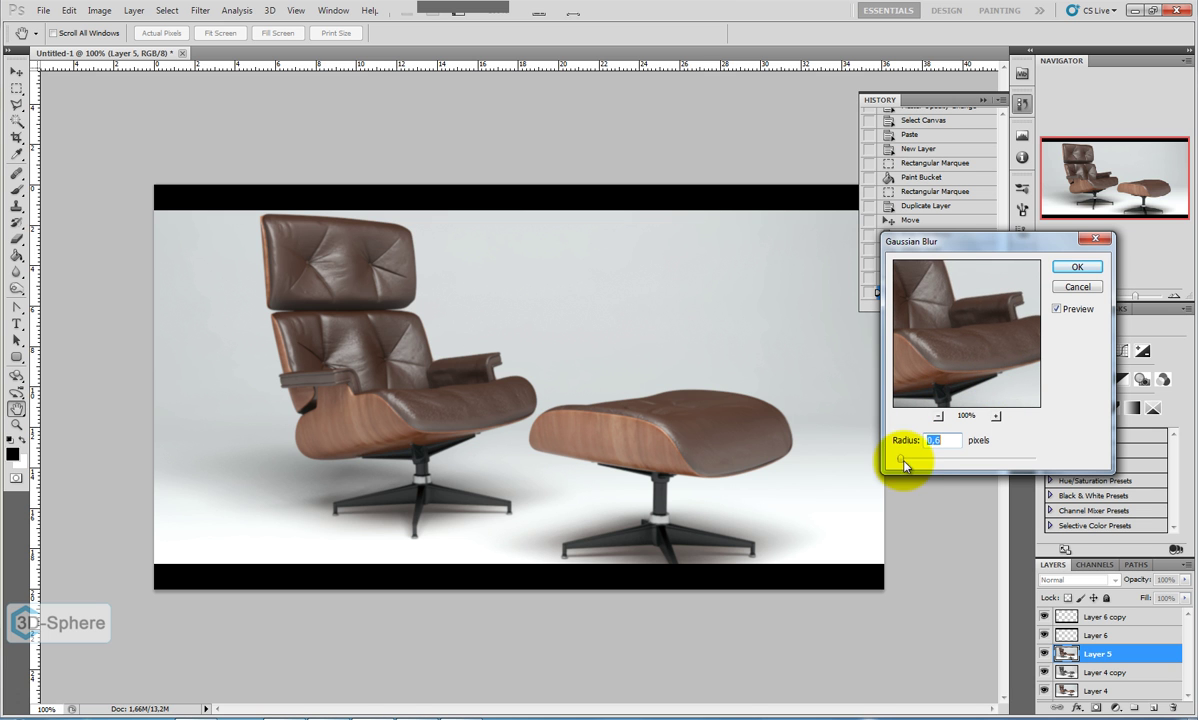
{"action": "left_click_drag", "start_coordinate": [901, 462], "coordinate": [897, 461]}
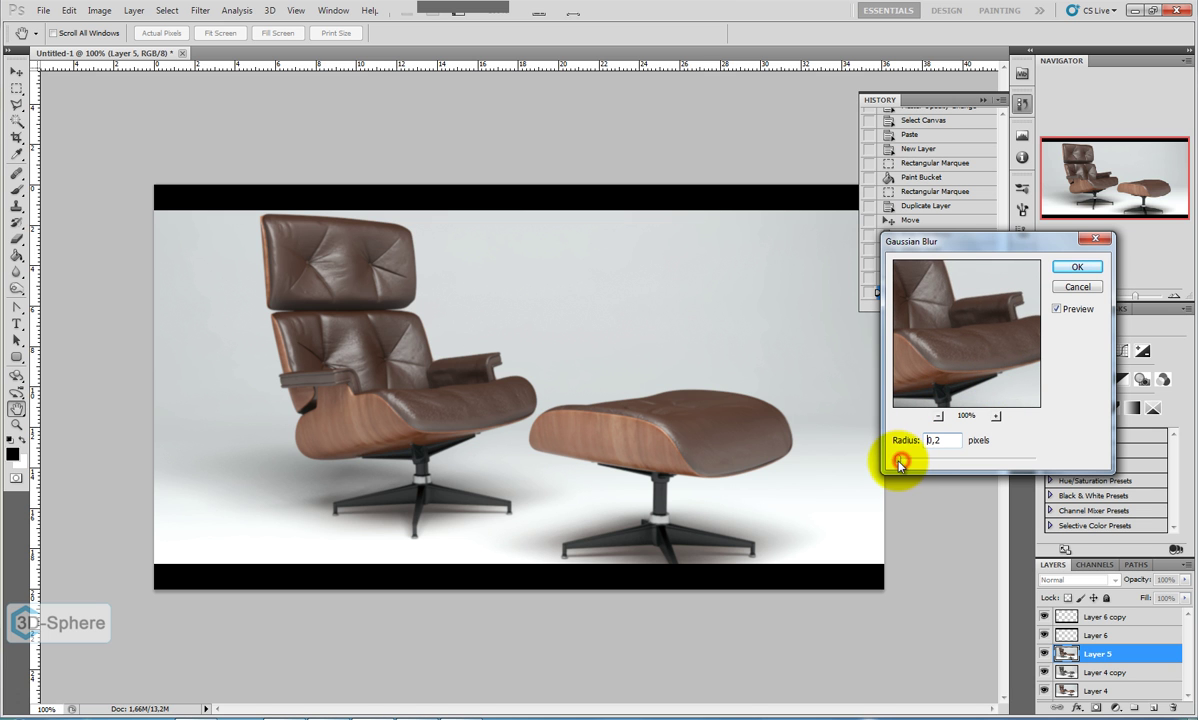
{"action": "left_click", "coordinate": [1077, 268]}
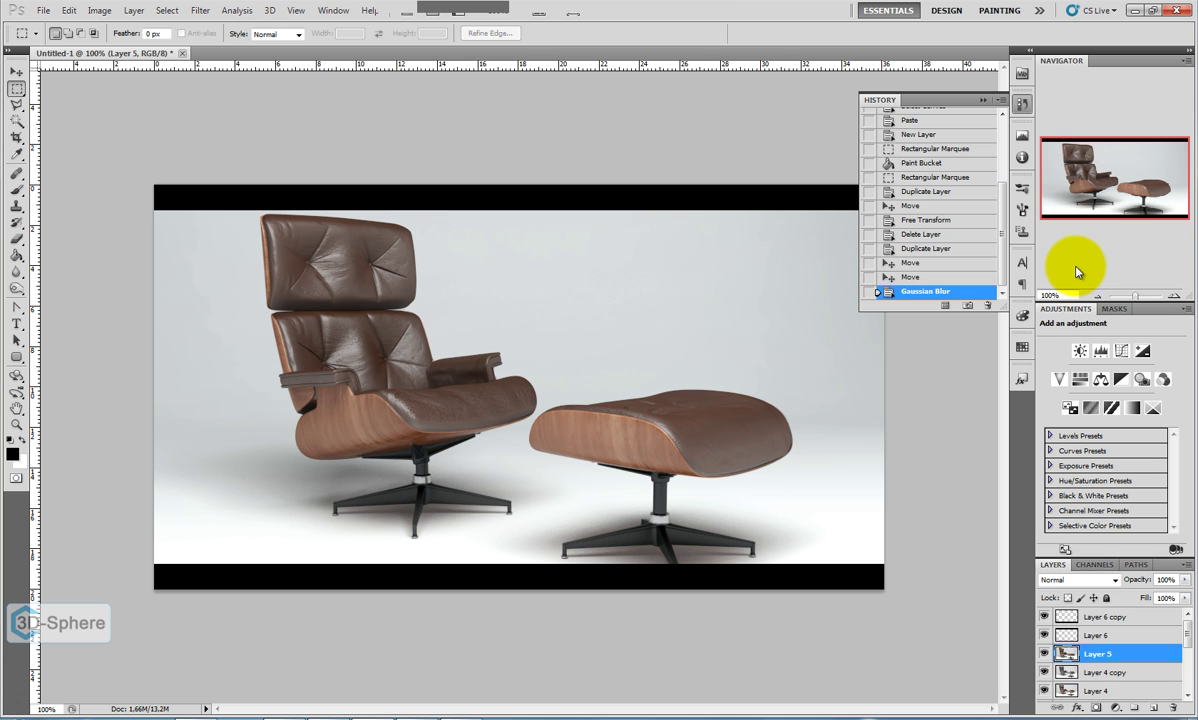